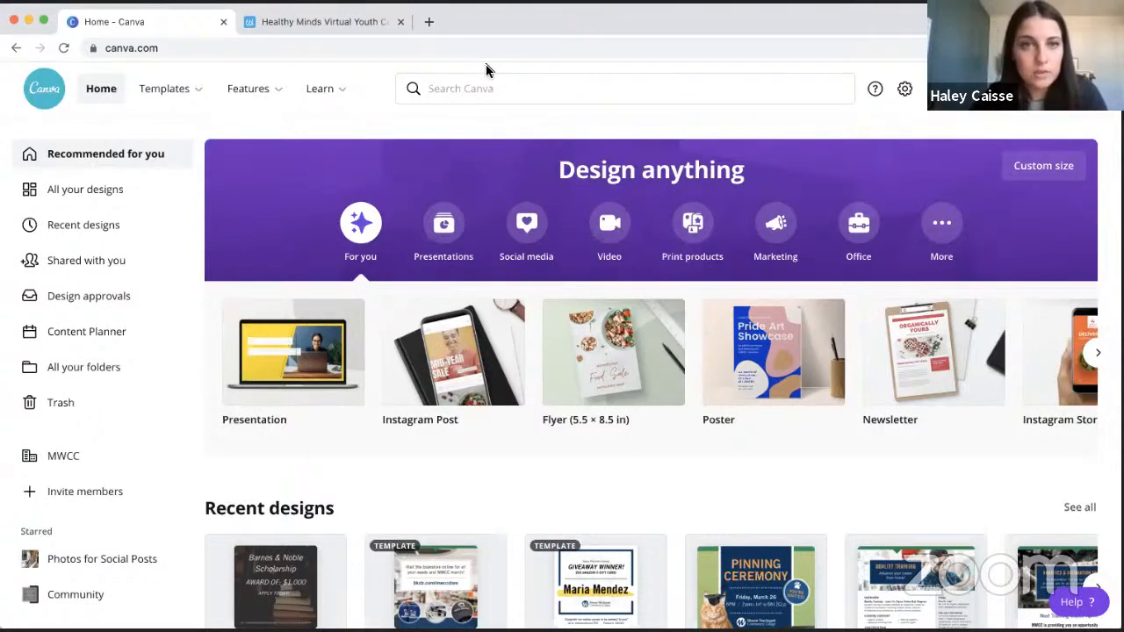
{"action": "scroll", "coordinate": [591, 351], "scroll_direction": "down", "scroll_amount": 2}
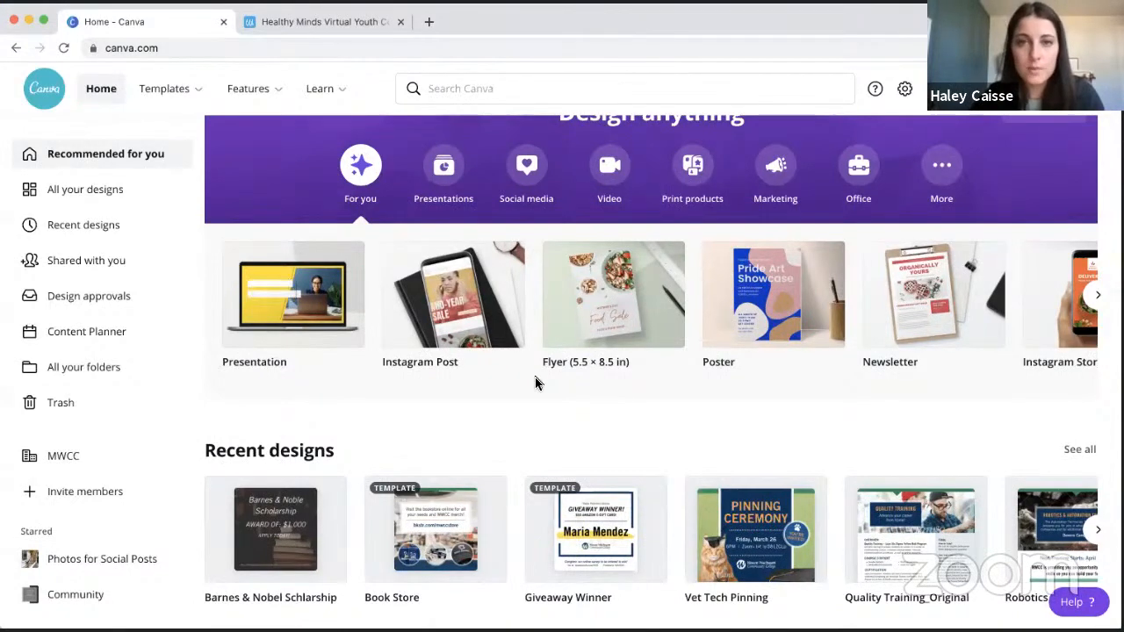
{"action": "scroll", "coordinate": [539, 392], "scroll_direction": "down", "scroll_amount": 1}
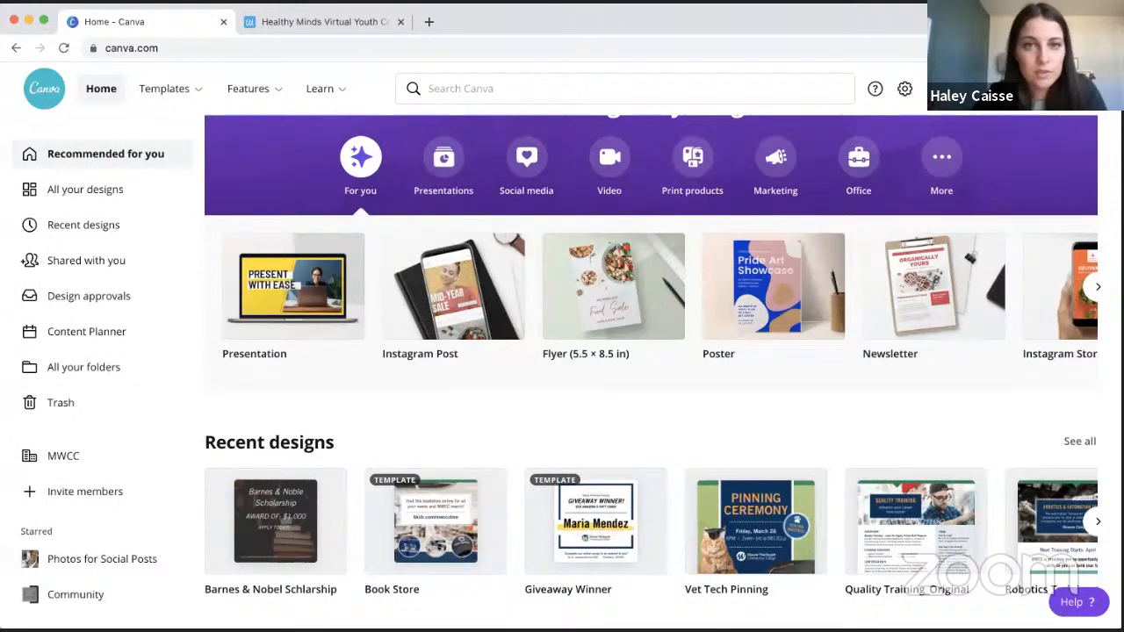
{"action": "scroll", "coordinate": [522, 425], "scroll_direction": "down", "scroll_amount": 1}
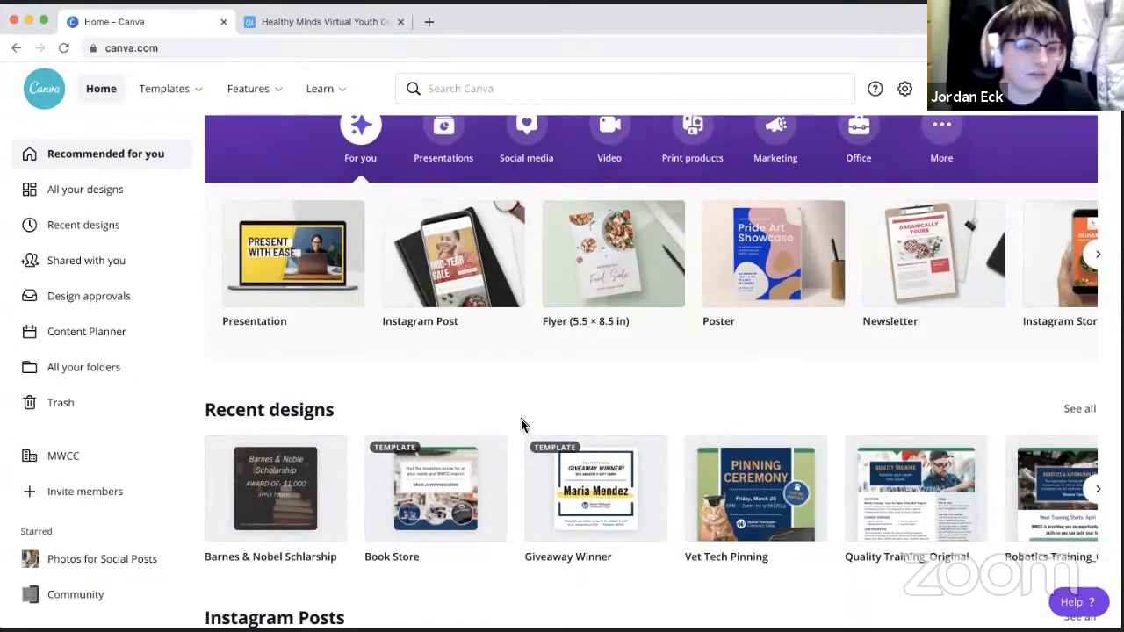
{"action": "scroll", "coordinate": [562, 402], "scroll_direction": "up", "scroll_amount": 2}
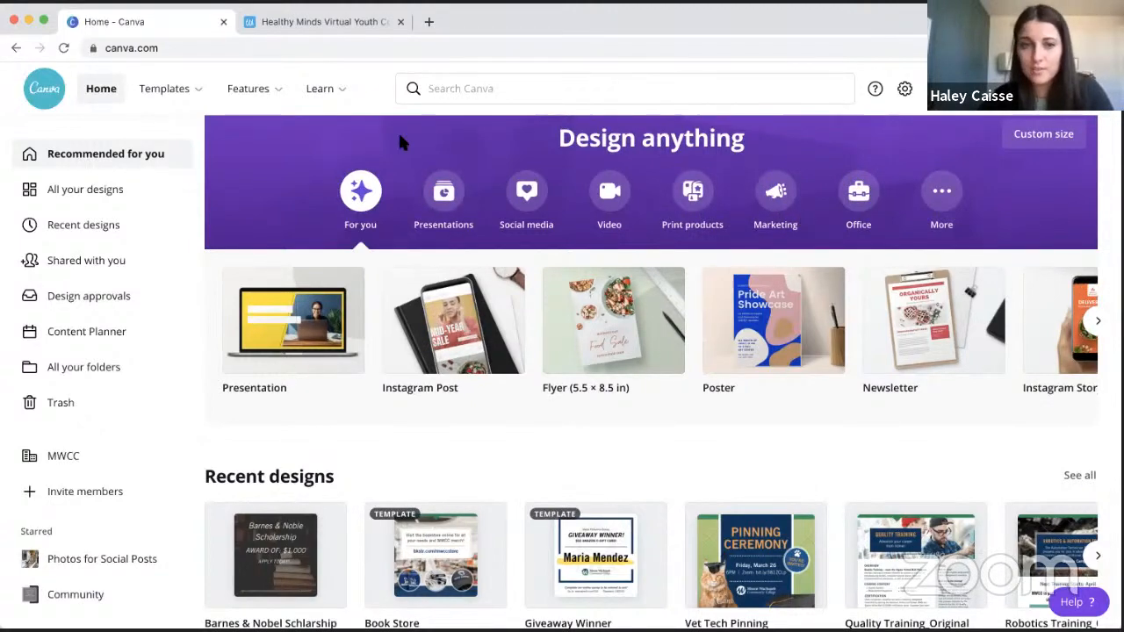
- Browse the design types offered for presentations, social media and video on the home page
{"action": "left_click", "coordinate": [443, 192]}
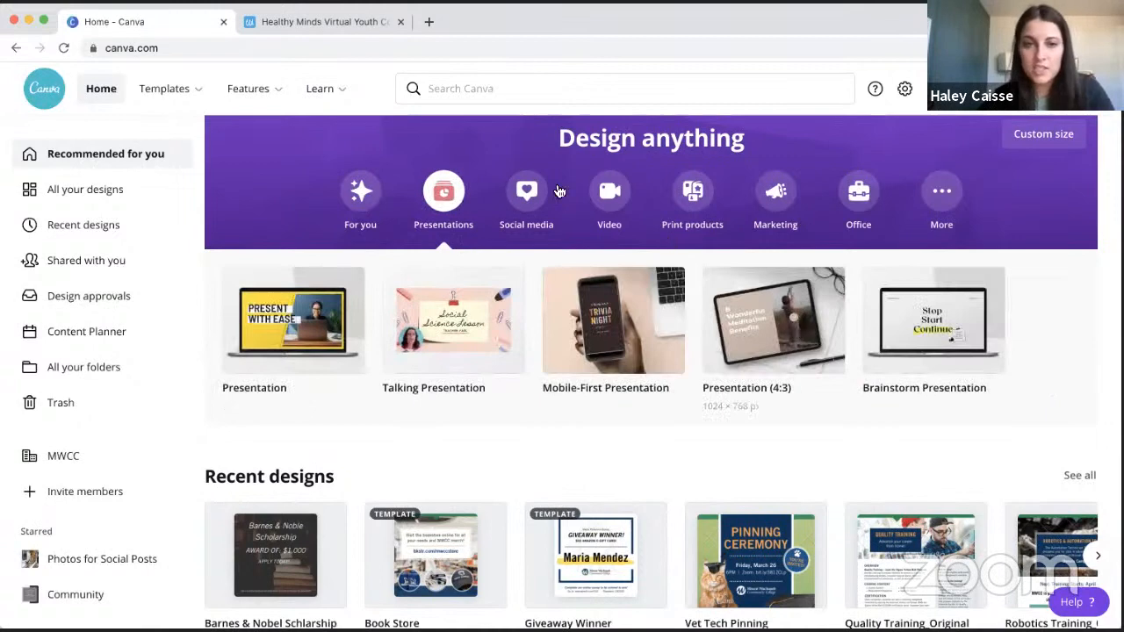
{"action": "left_click", "coordinate": [527, 191]}
{"action": "left_click", "coordinate": [1093, 321]}
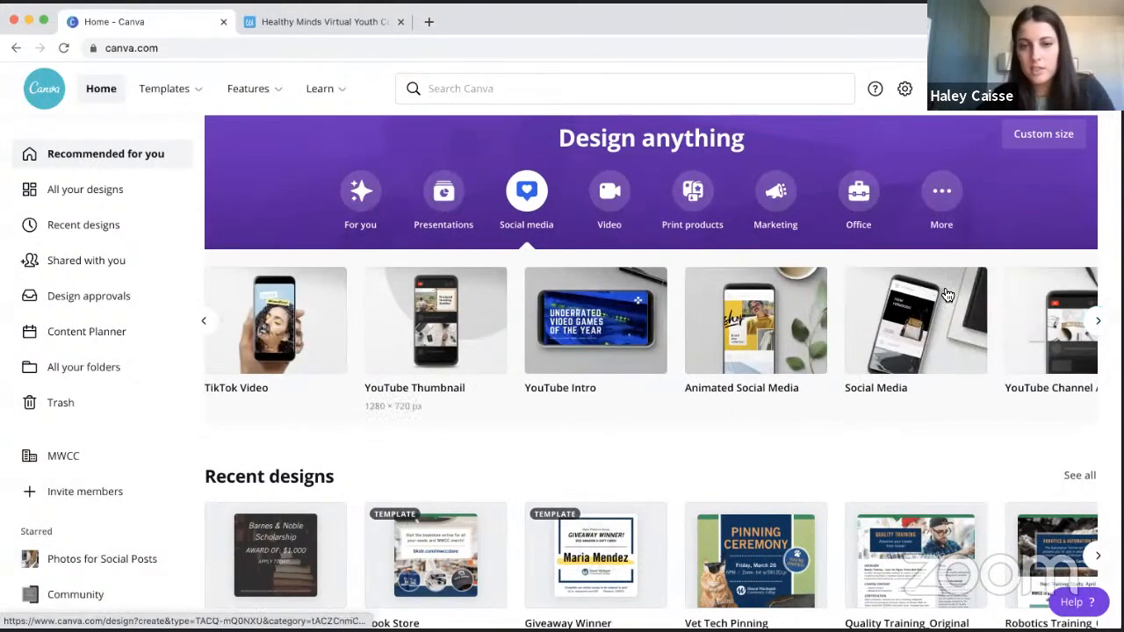
{"action": "left_click", "coordinate": [1097, 320]}
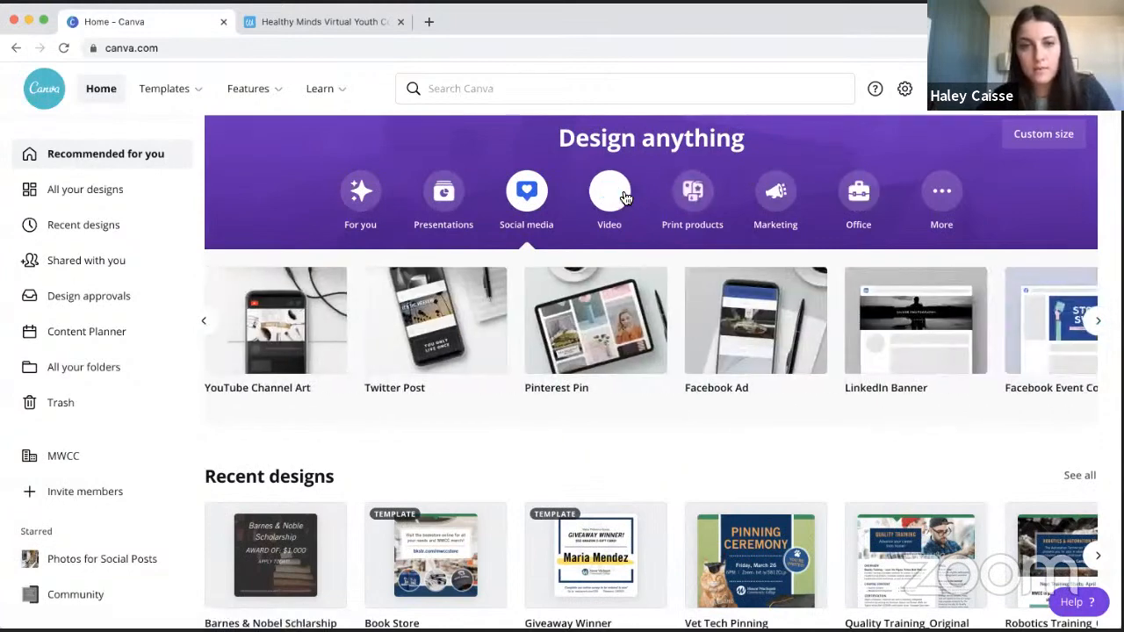
{"action": "left_click", "coordinate": [620, 193]}
- Look through the print product design types, and check the marketing and office categories
{"action": "left_click", "coordinate": [701, 184]}
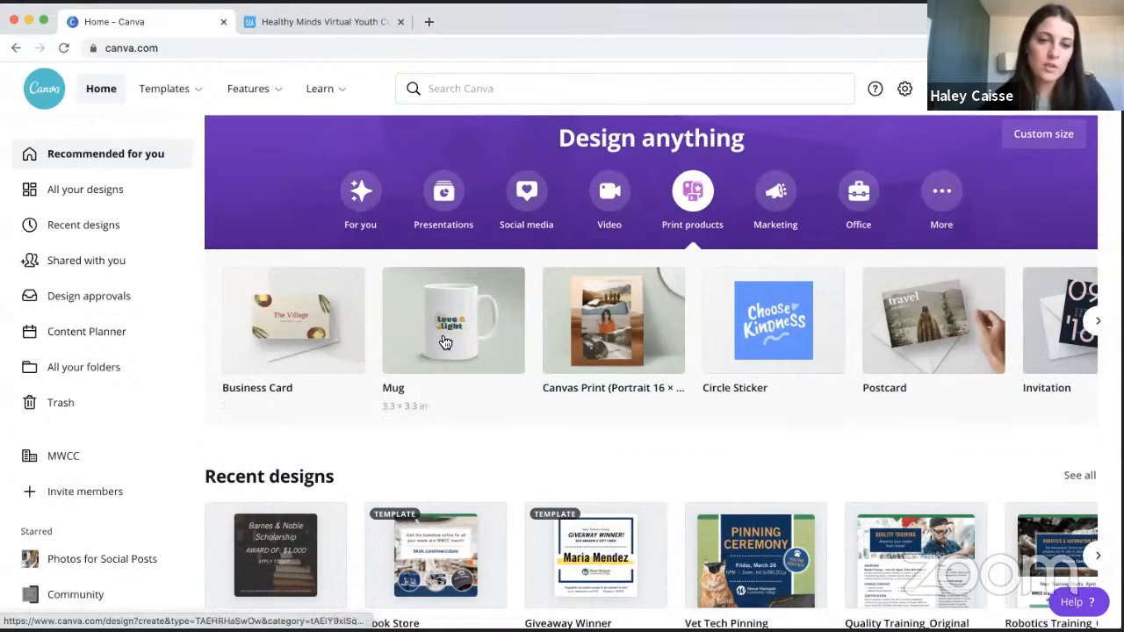
{"action": "left_click", "coordinate": [1094, 326]}
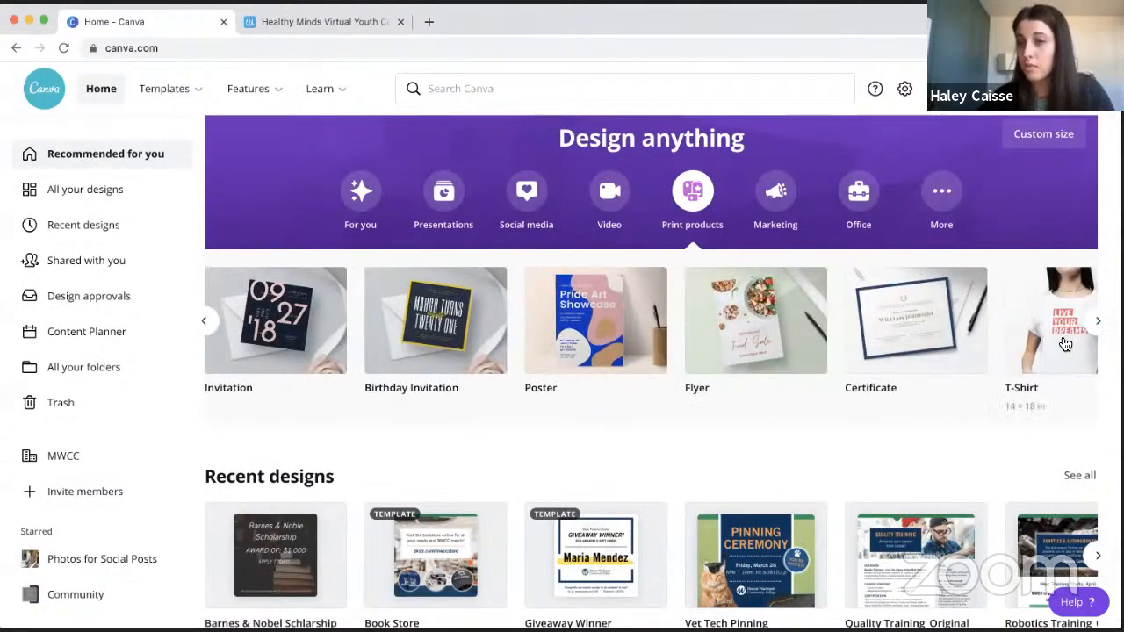
{"action": "left_click", "coordinate": [1097, 322]}
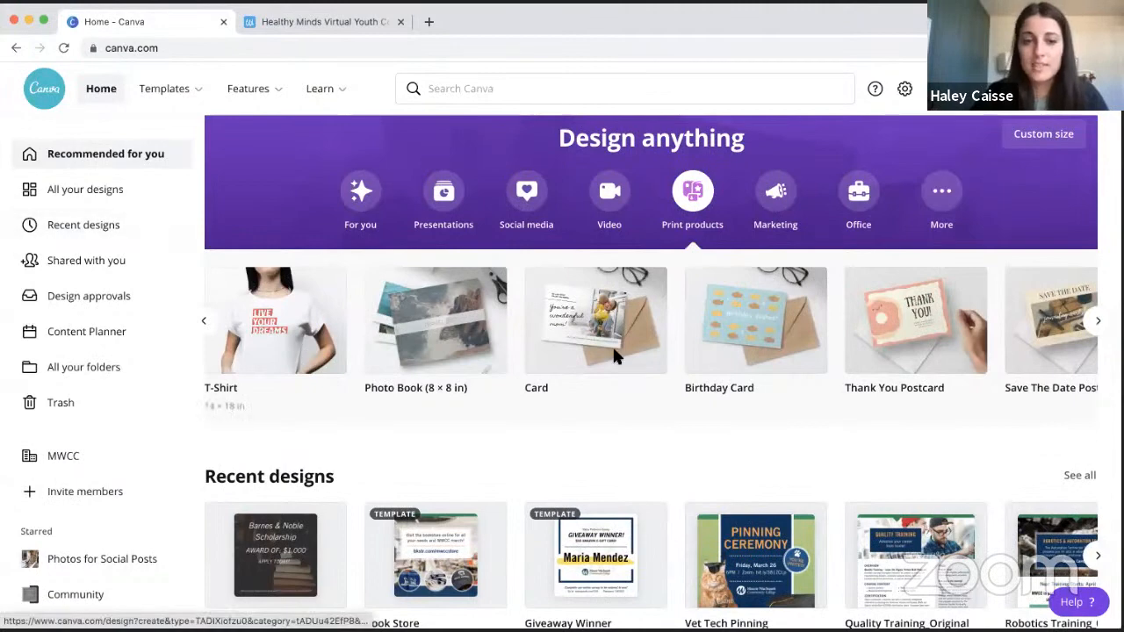
{"action": "left_click", "coordinate": [778, 192]}
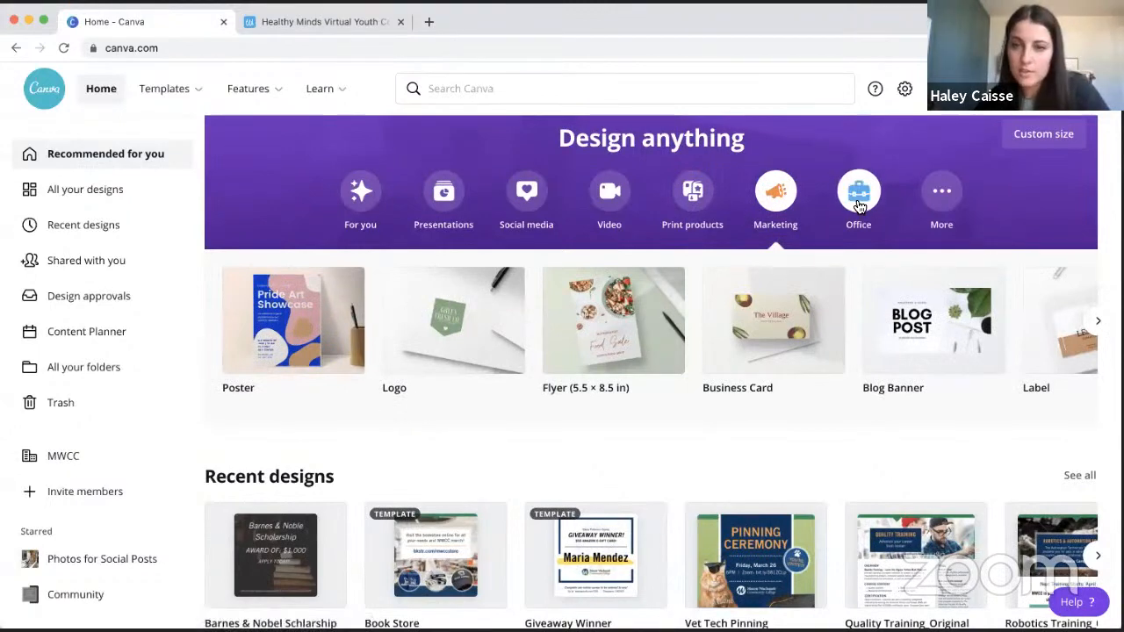
{"action": "left_click", "coordinate": [858, 201]}
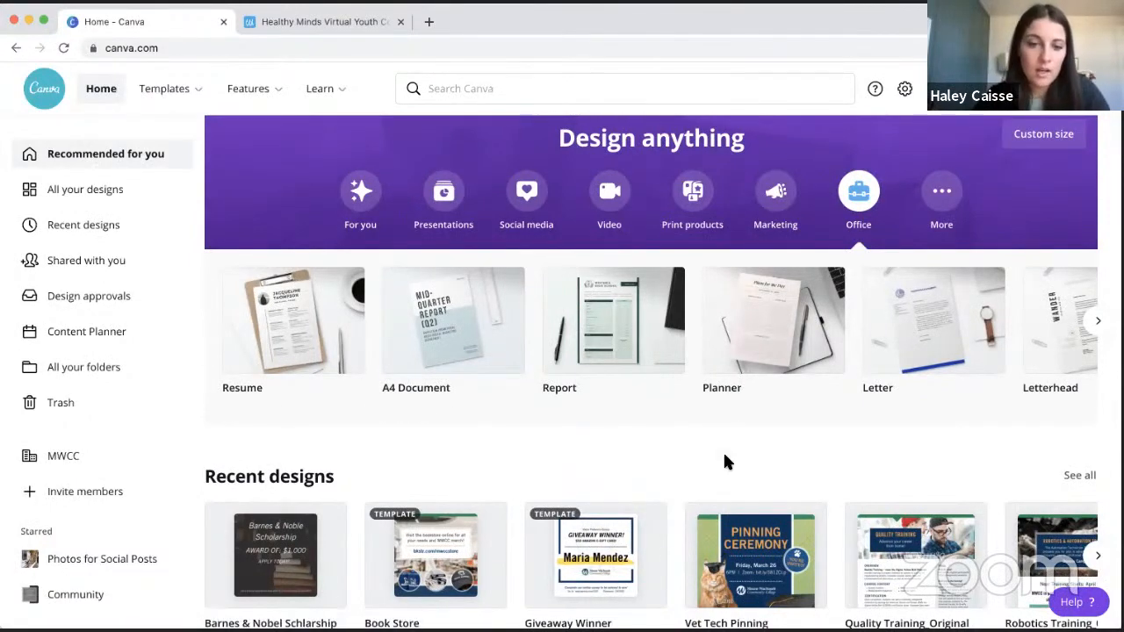
- Look over the recent designs and the suggested template rows on the home page, from Instagram posts through to infographics
{"action": "scroll", "coordinate": [725, 455], "scroll_direction": "down", "scroll_amount": 5}
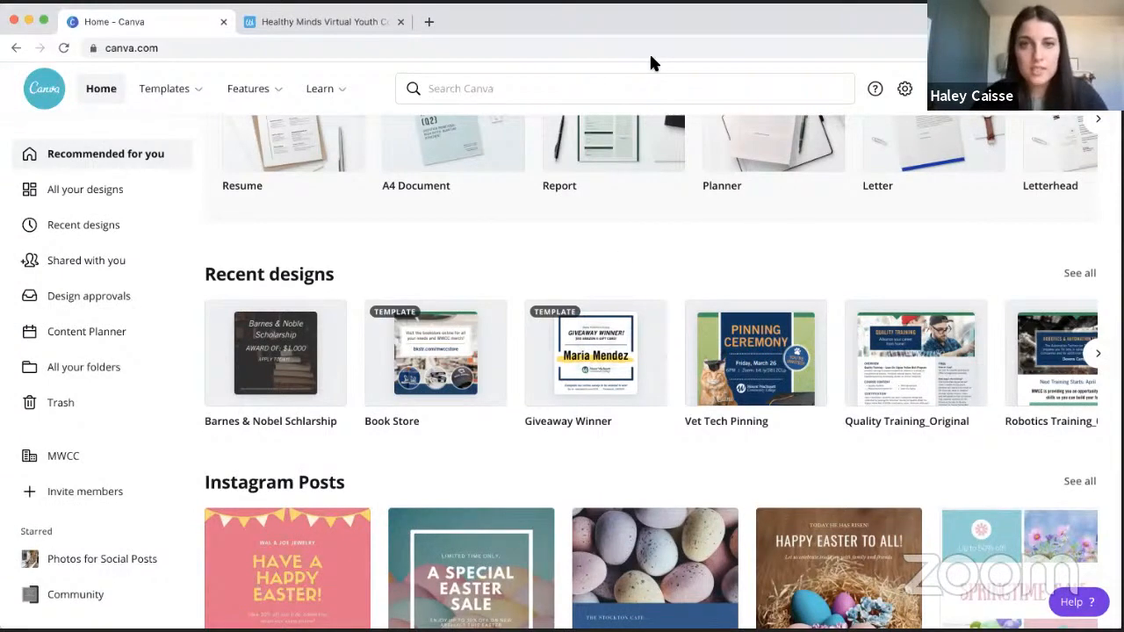
{"action": "scroll", "coordinate": [724, 228], "scroll_direction": "down", "scroll_amount": 1}
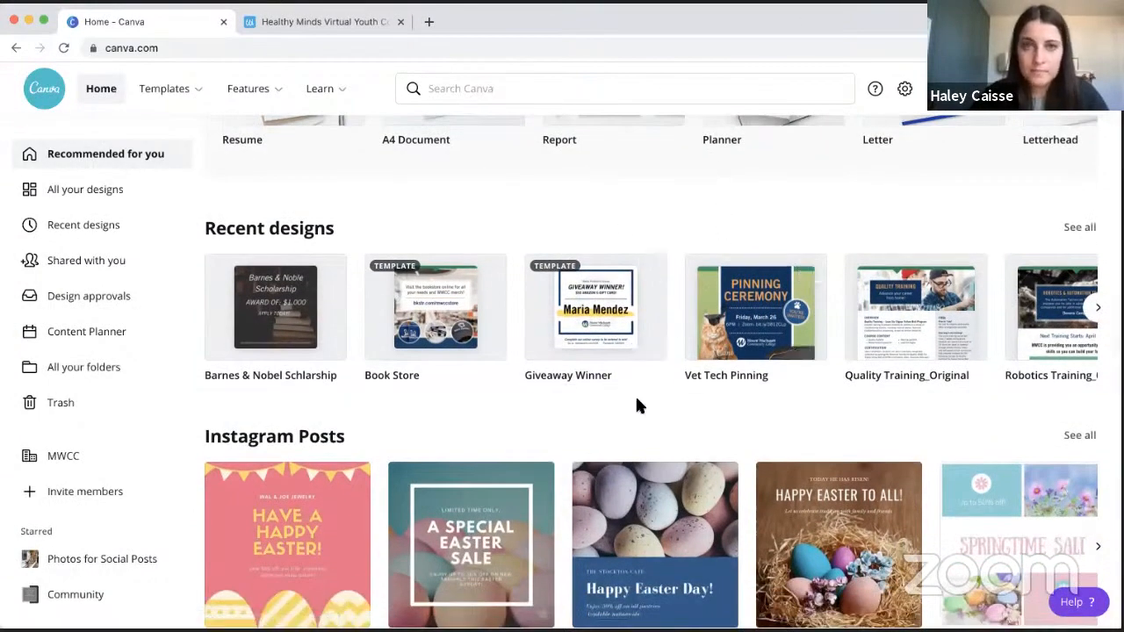
{"action": "scroll", "coordinate": [617, 376], "scroll_direction": "down", "scroll_amount": 3}
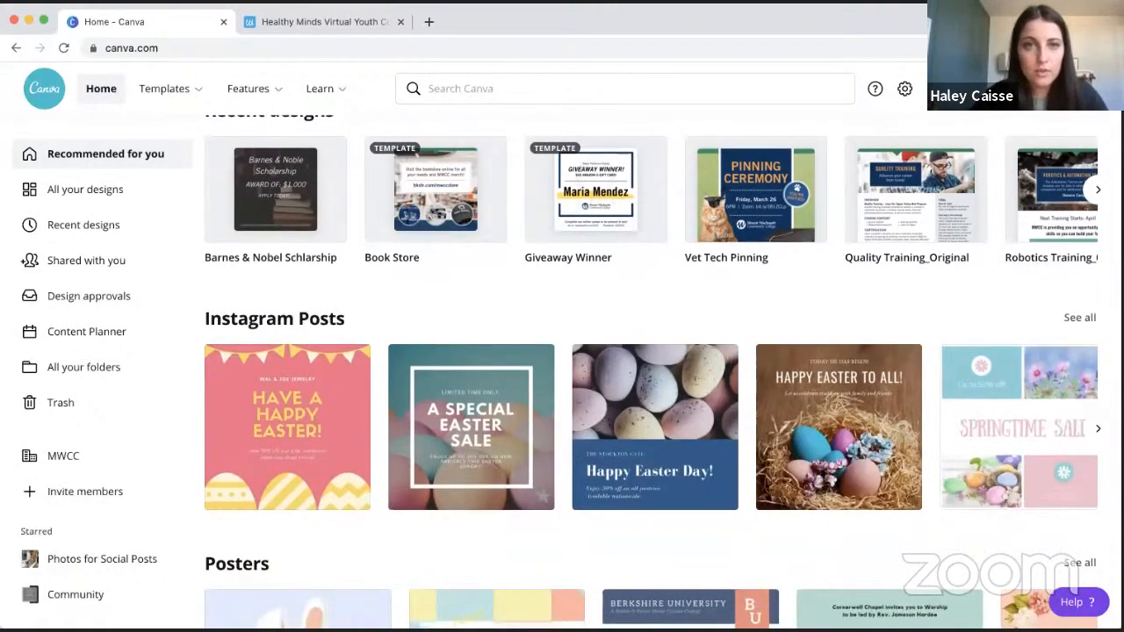
{"action": "scroll", "coordinate": [553, 377], "scroll_direction": "down", "scroll_amount": 1}
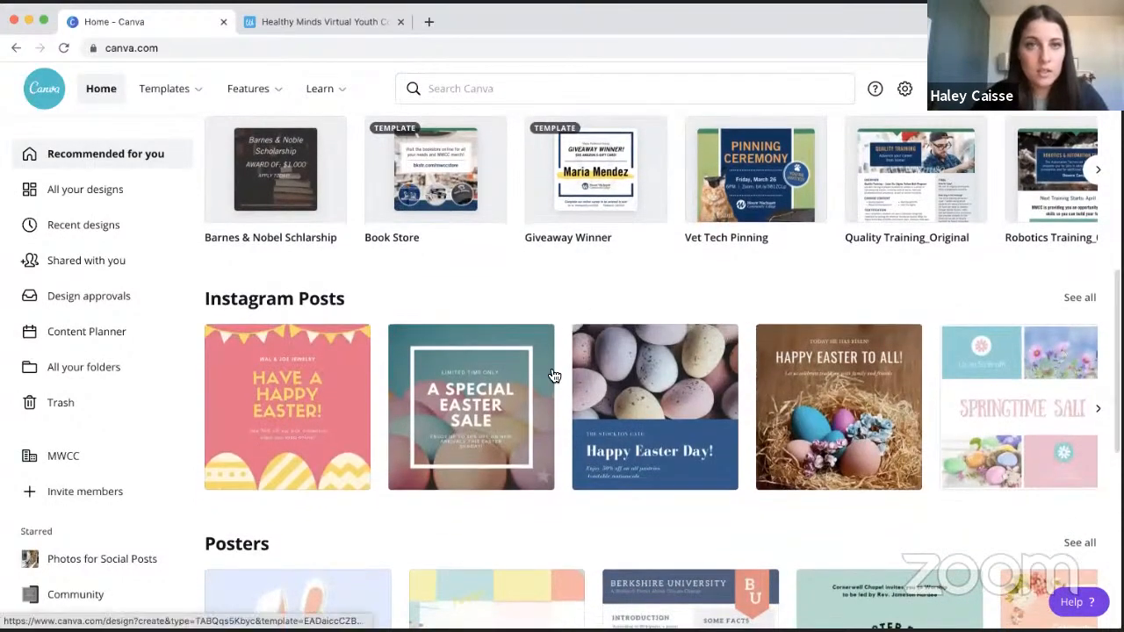
{"action": "scroll", "coordinate": [554, 376], "scroll_direction": "down", "scroll_amount": 2}
{"action": "scroll", "coordinate": [540, 381], "scroll_direction": "down", "scroll_amount": 1}
{"action": "scroll", "coordinate": [527, 387], "scroll_direction": "down", "scroll_amount": 1}
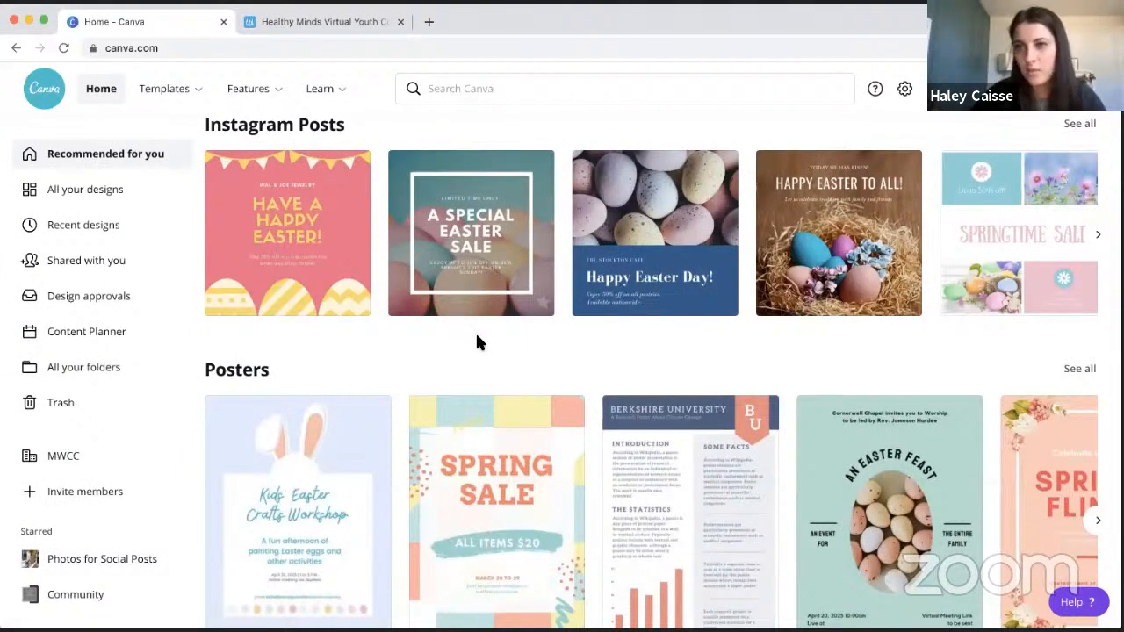
{"action": "scroll", "coordinate": [476, 339], "scroll_direction": "down", "scroll_amount": 2}
{"action": "scroll", "coordinate": [480, 343], "scroll_direction": "down", "scroll_amount": 6}
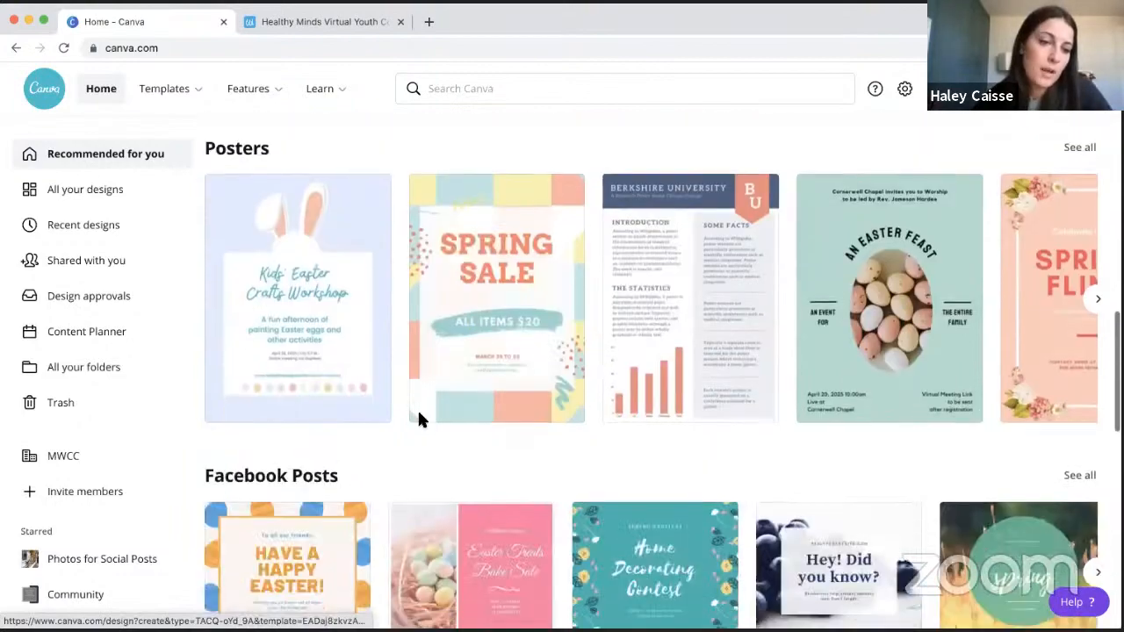
{"action": "scroll", "coordinate": [415, 430], "scroll_direction": "down", "scroll_amount": 6}
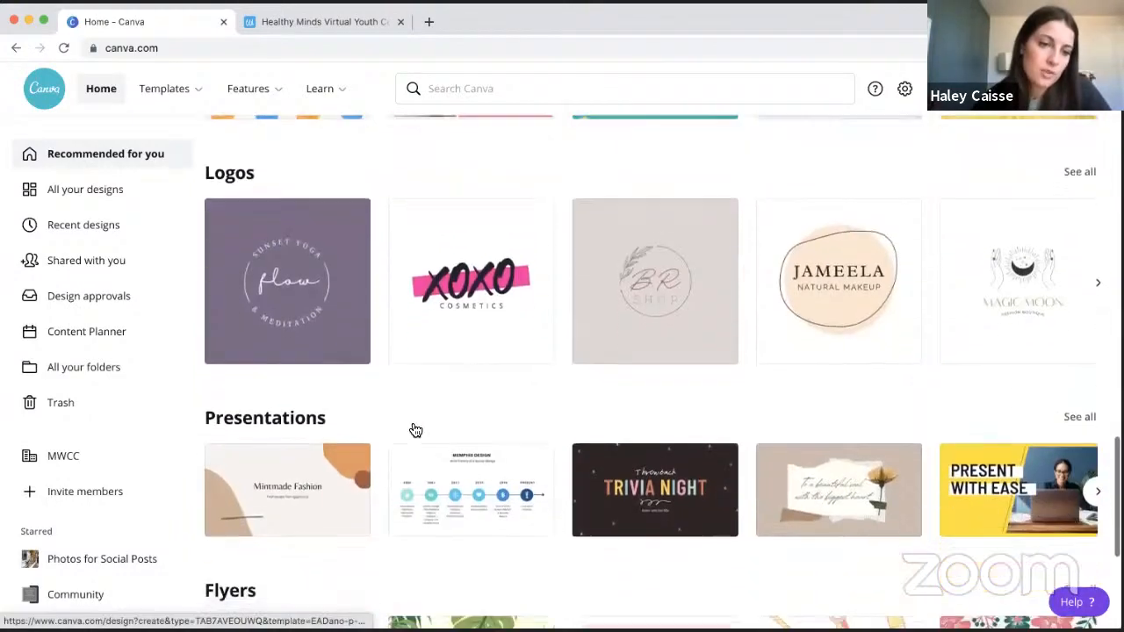
{"action": "scroll", "coordinate": [409, 426], "scroll_direction": "down", "scroll_amount": 4}
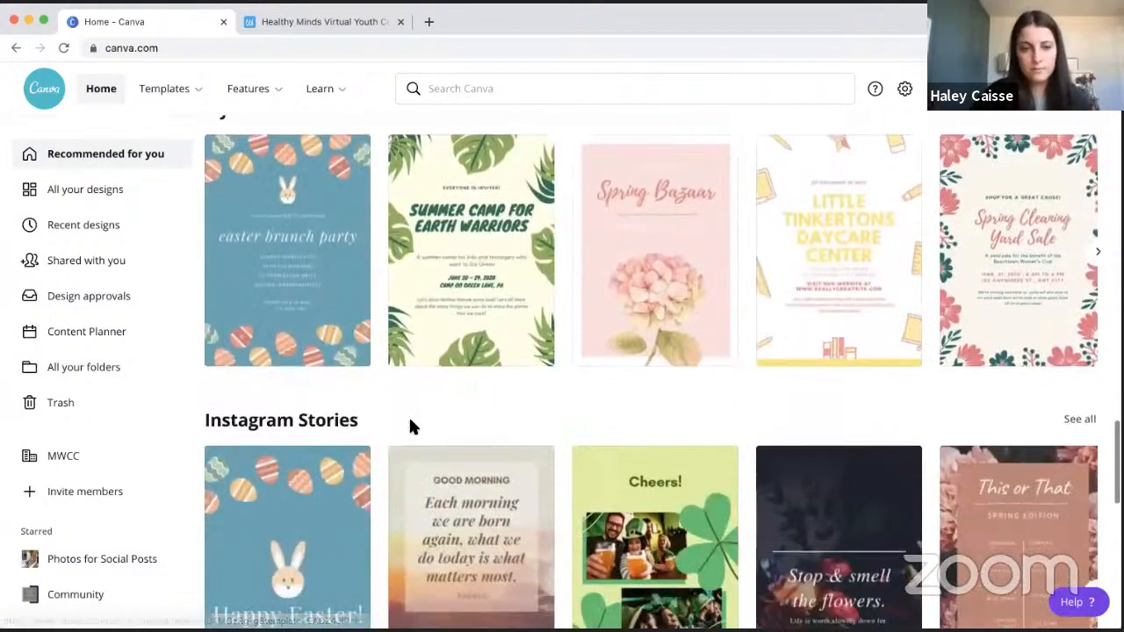
{"action": "scroll", "coordinate": [694, 256], "scroll_direction": "down", "scroll_amount": 6}
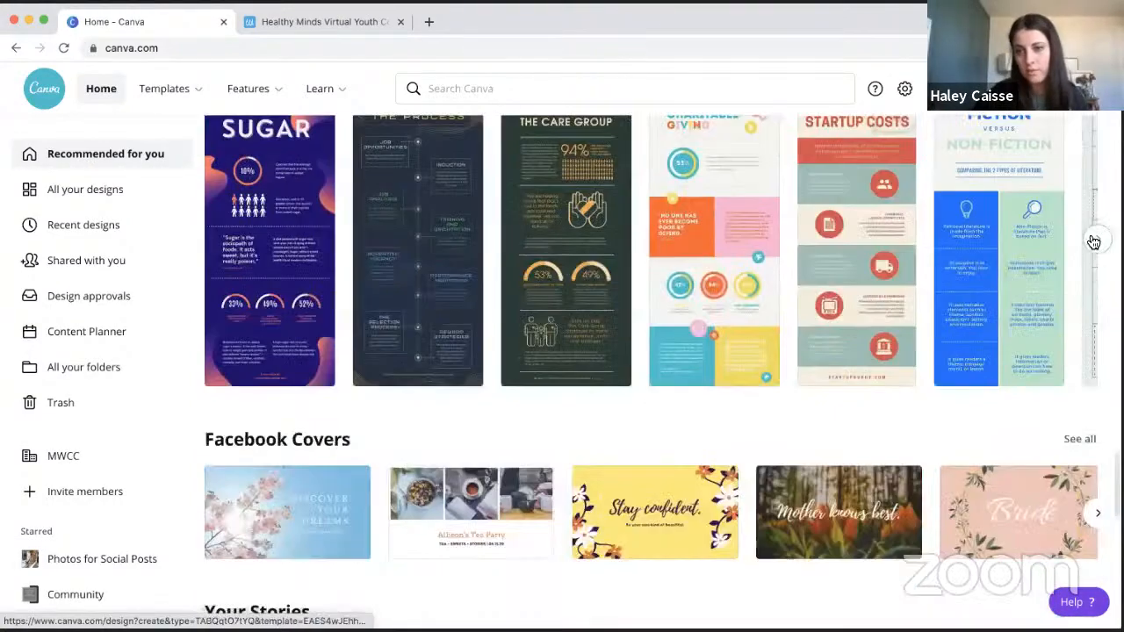
- Open the full collection of infographic templates and look through it with the page display reduced
{"action": "left_click", "coordinate": [1092, 240]}
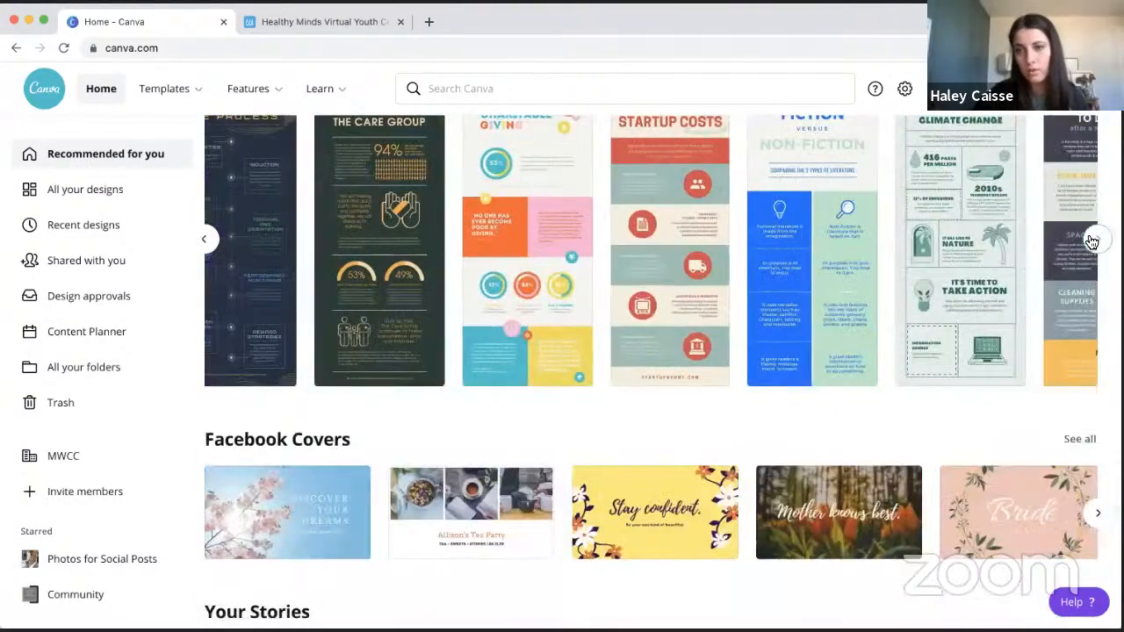
{"action": "left_click", "coordinate": [1093, 239]}
{"action": "left_click", "coordinate": [1080, 258]}
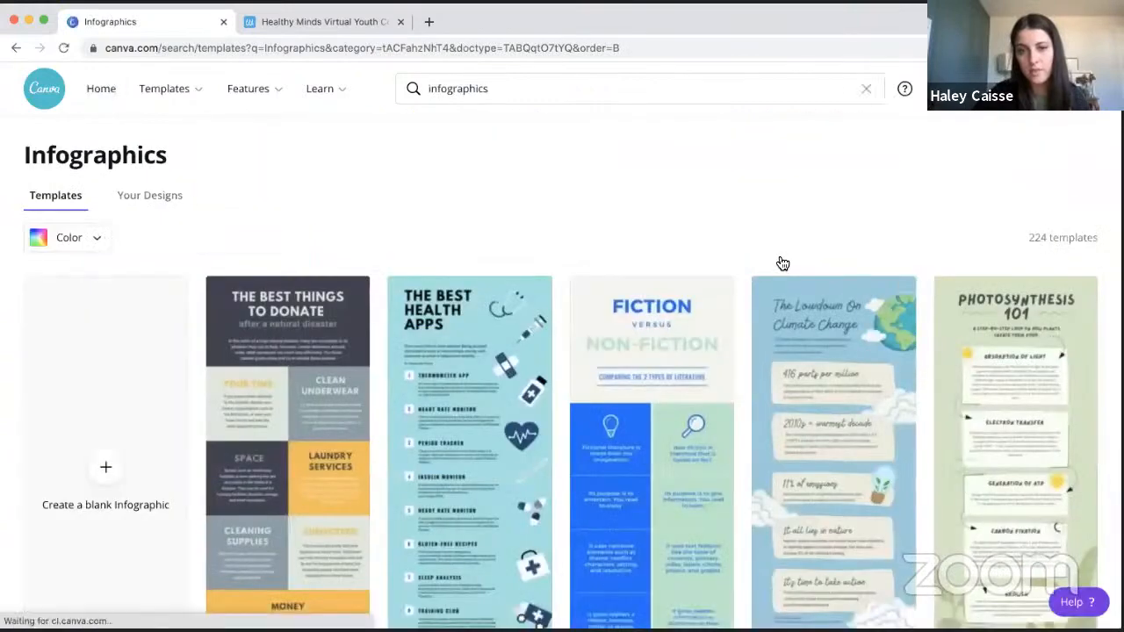
{"action": "scroll", "coordinate": [780, 260], "scroll_direction": "down", "scroll_amount": 4}
{"action": "scroll", "coordinate": [650, 351], "scroll_direction": "down", "scroll_amount": 2}
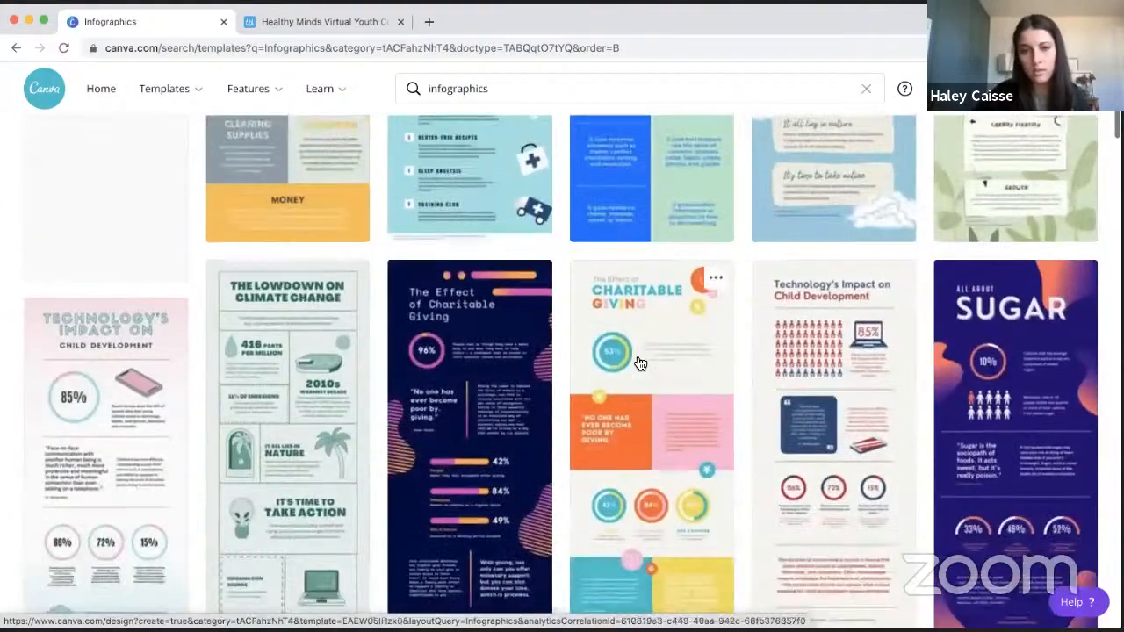
{"action": "key", "text": "ctrl+minus"}
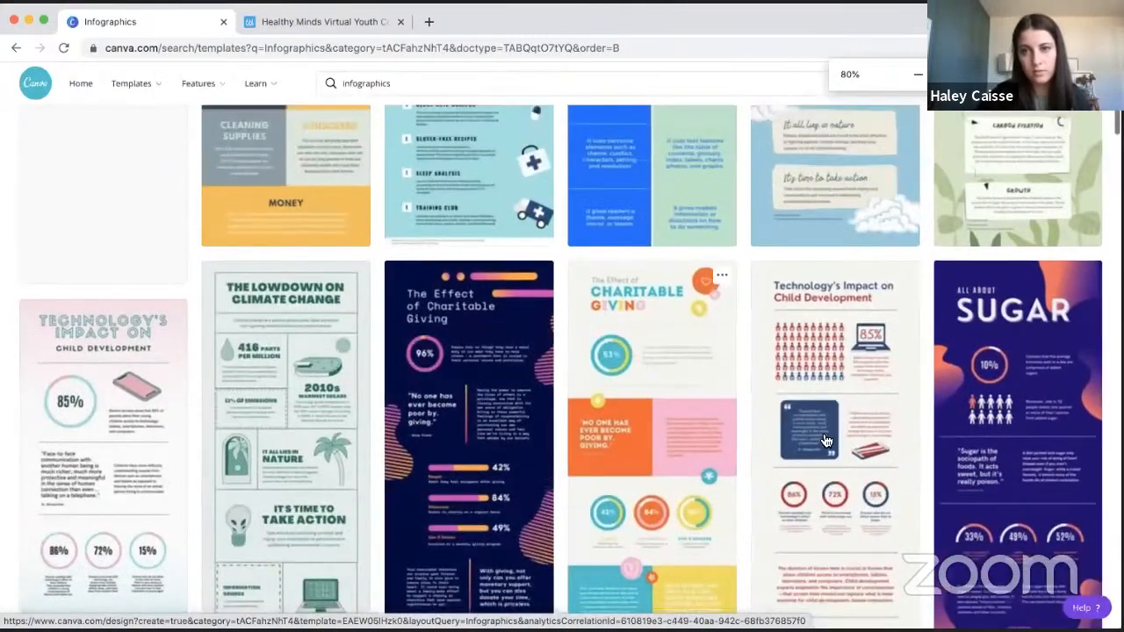
{"action": "key", "text": "super+minus"}
{"action": "scroll", "coordinate": [833, 469], "scroll_direction": "down", "scroll_amount": 3}
{"action": "scroll", "coordinate": [833, 469], "scroll_direction": "up", "scroll_amount": 10}
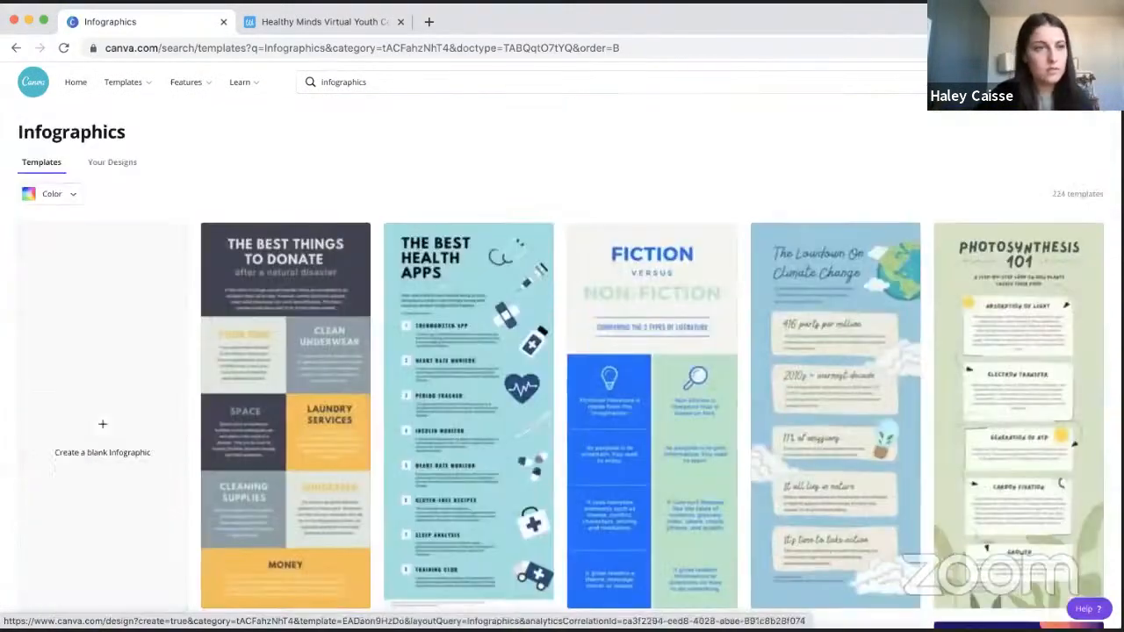
- Return to the home page and open the recent design "Barnes & Nobel Schlarship"
{"action": "left_click", "coordinate": [78, 83]}
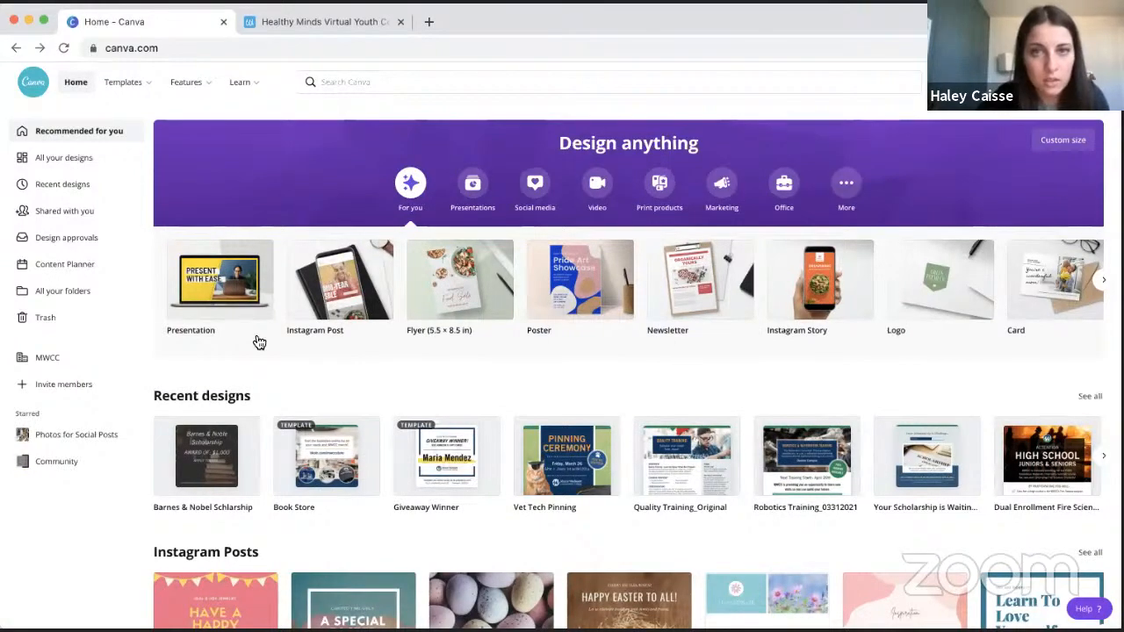
{"action": "scroll", "coordinate": [368, 505], "scroll_direction": "down", "scroll_amount": 3}
{"action": "scroll", "coordinate": [197, 257], "scroll_direction": "down", "scroll_amount": 1}
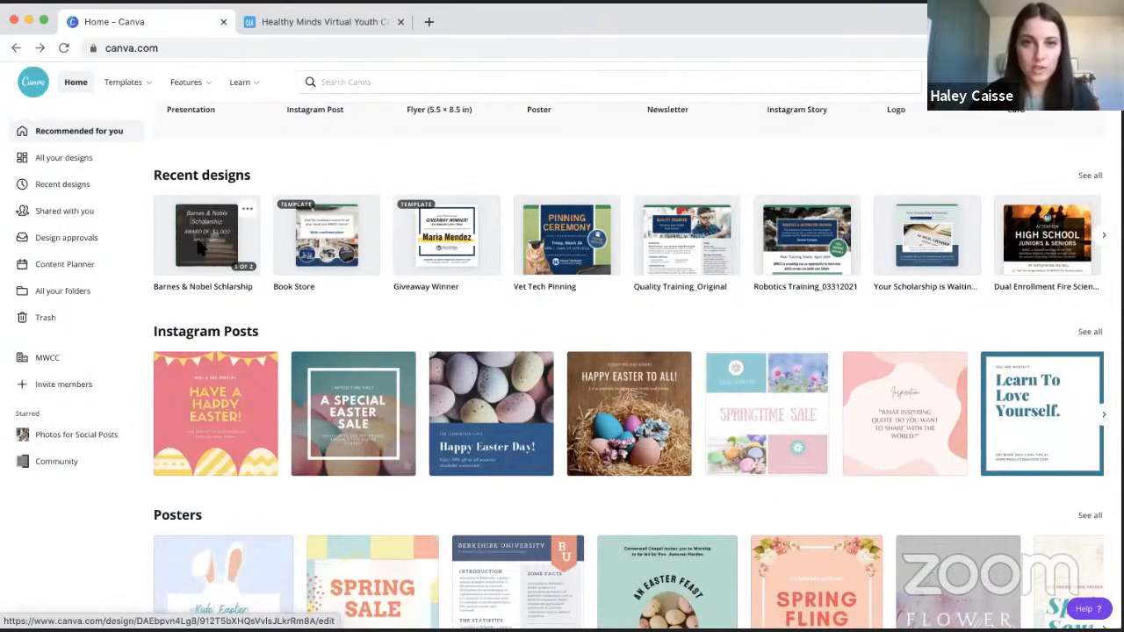
{"action": "left_click", "coordinate": [200, 249]}
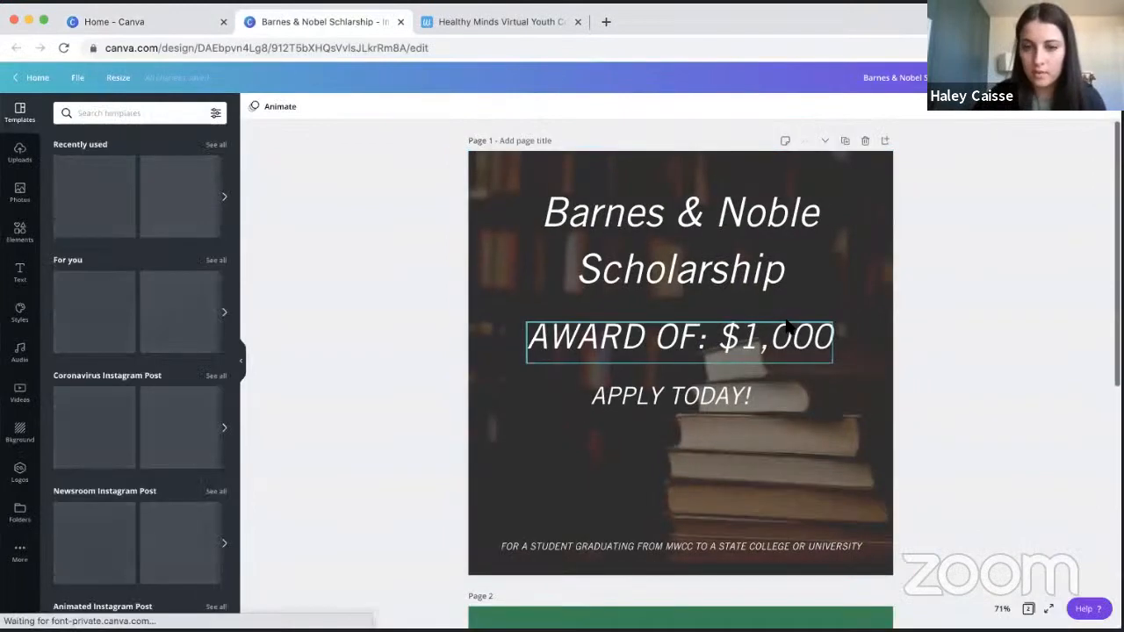
- Set the canvas zoom to 50% and examine both scholarship pages of the design
{"action": "key", "text": "super+minus"}
{"action": "key", "text": "super+minus"}
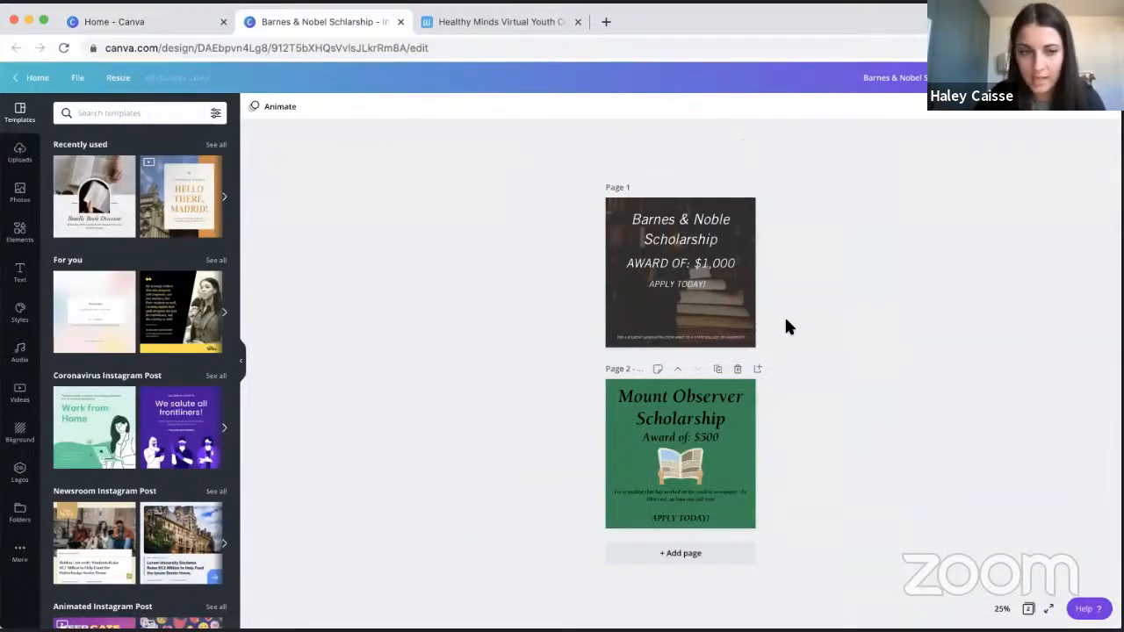
{"action": "key", "text": "super+equal"}
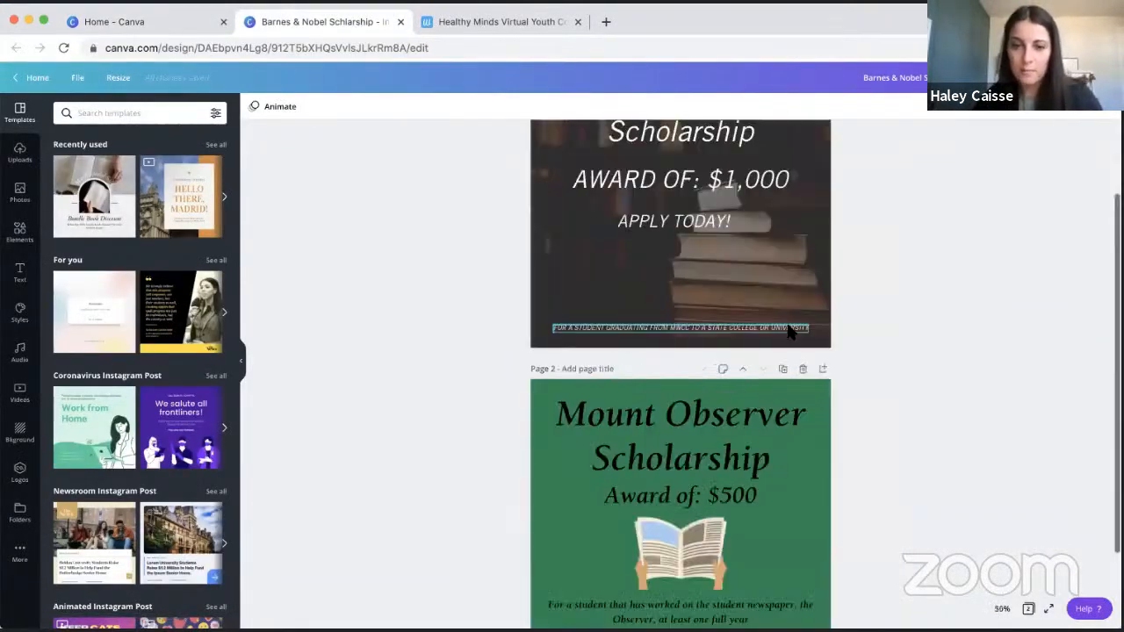
{"action": "scroll", "coordinate": [788, 332], "scroll_direction": "up", "scroll_amount": 2}
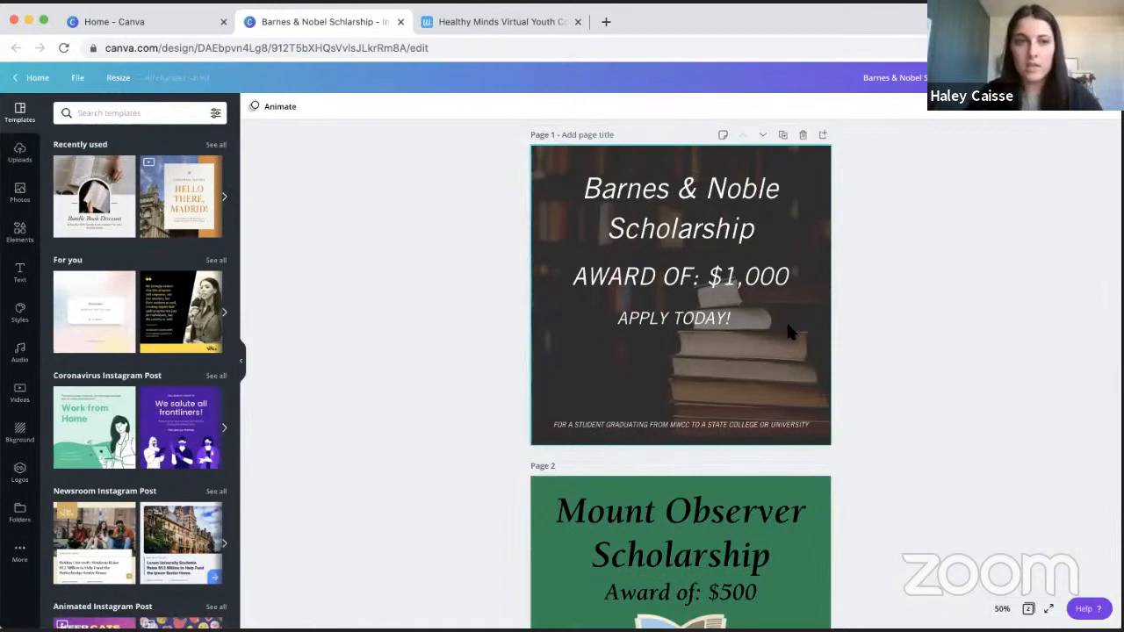
{"action": "scroll", "coordinate": [799, 341], "scroll_direction": "down", "scroll_amount": 3}
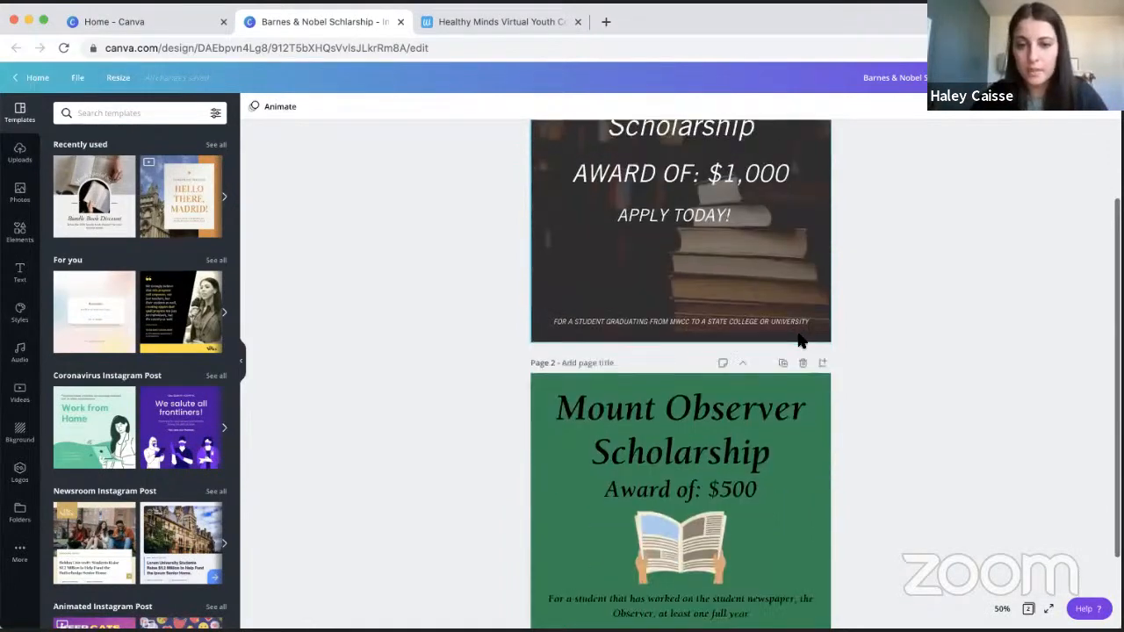
{"action": "scroll", "coordinate": [908, 344], "scroll_direction": "down", "scroll_amount": 2}
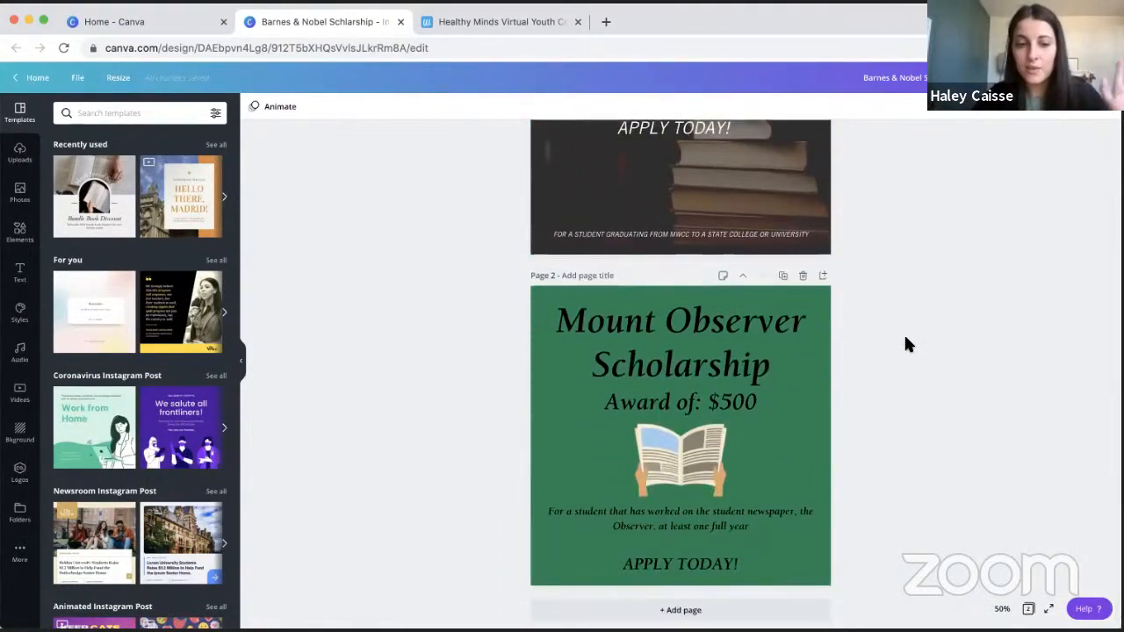
{"action": "scroll", "coordinate": [908, 344], "scroll_direction": "up", "scroll_amount": 1}
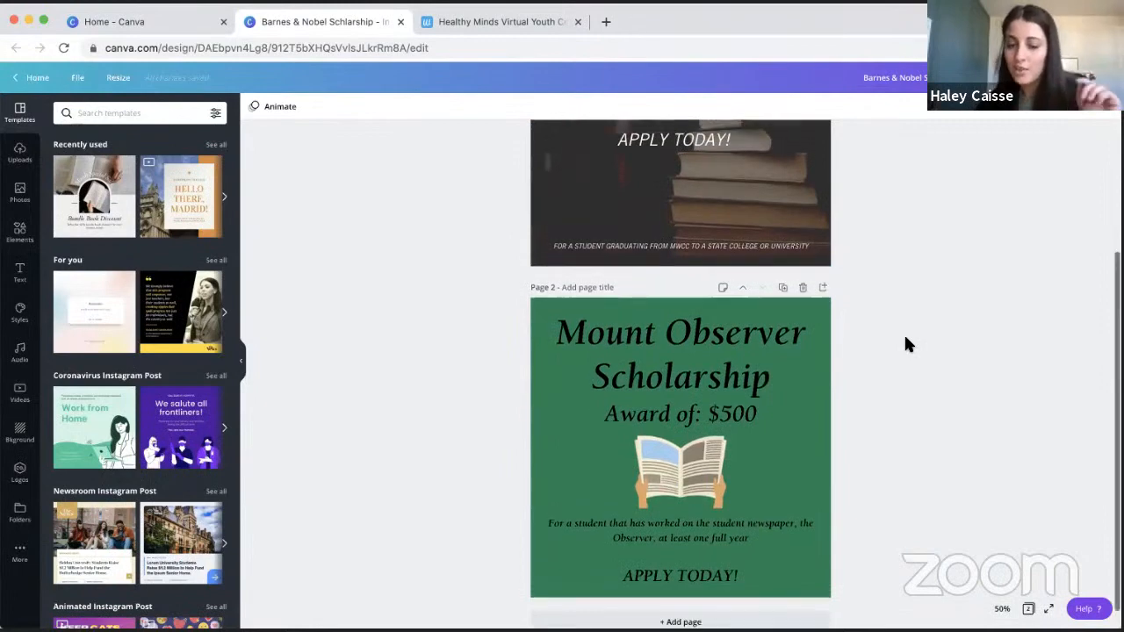
- Compare the text, images and backgrounds of the Barnes & Noble and Mount Observer scholarship pages at 25% and 50% zoom
{"action": "scroll", "coordinate": [907, 344], "scroll_direction": "down", "scroll_amount": 1}
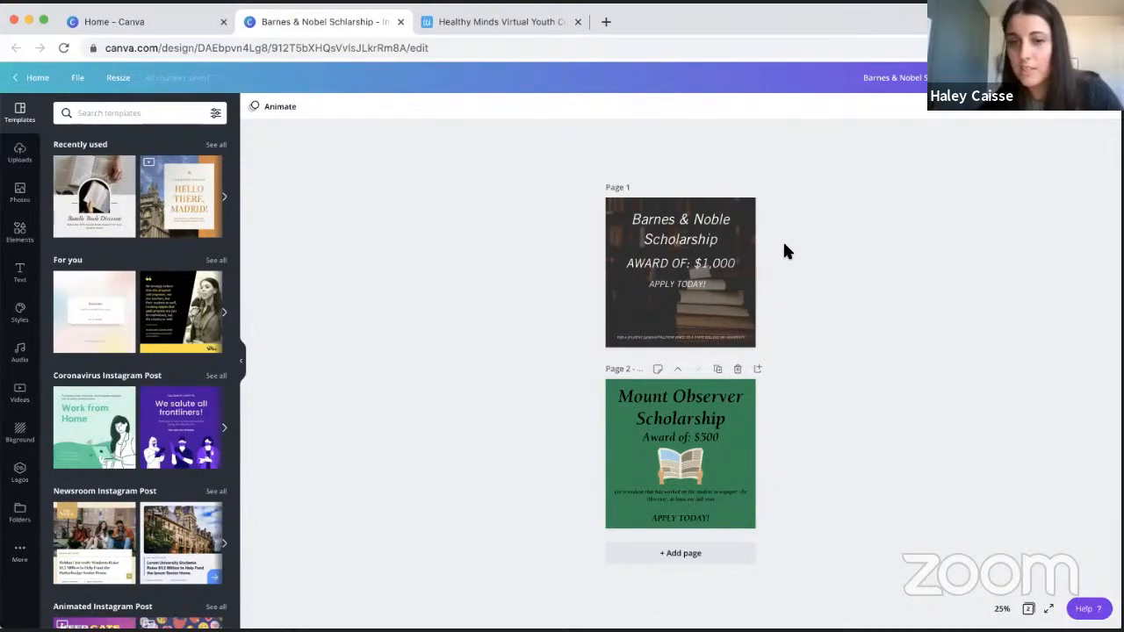
{"action": "left_click", "coordinate": [689, 226]}
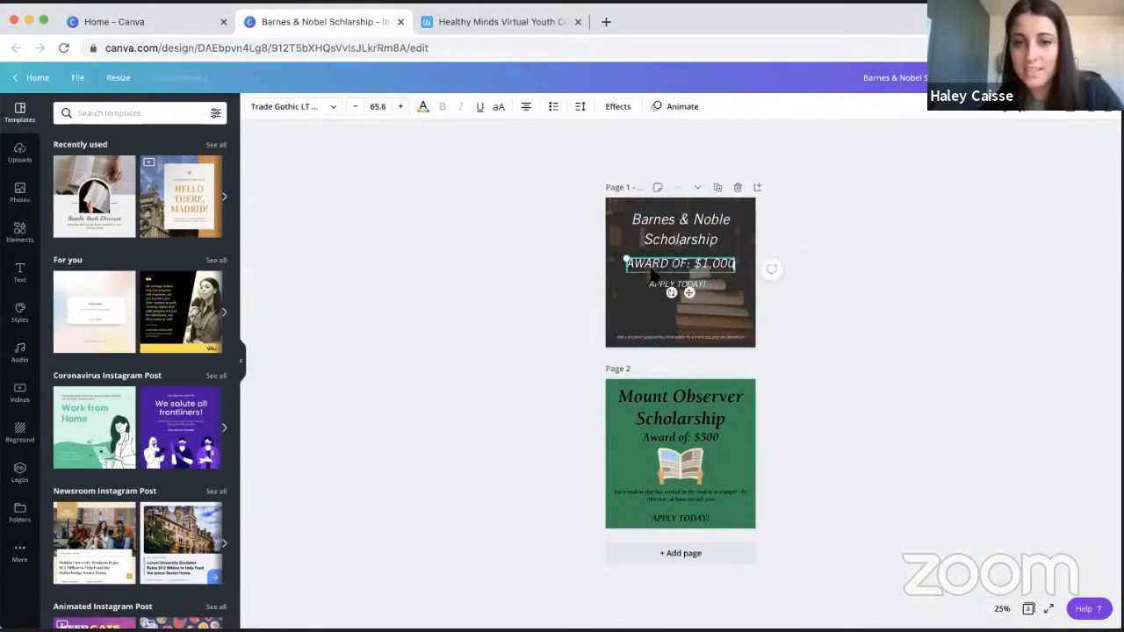
{"action": "left_click", "coordinate": [836, 273]}
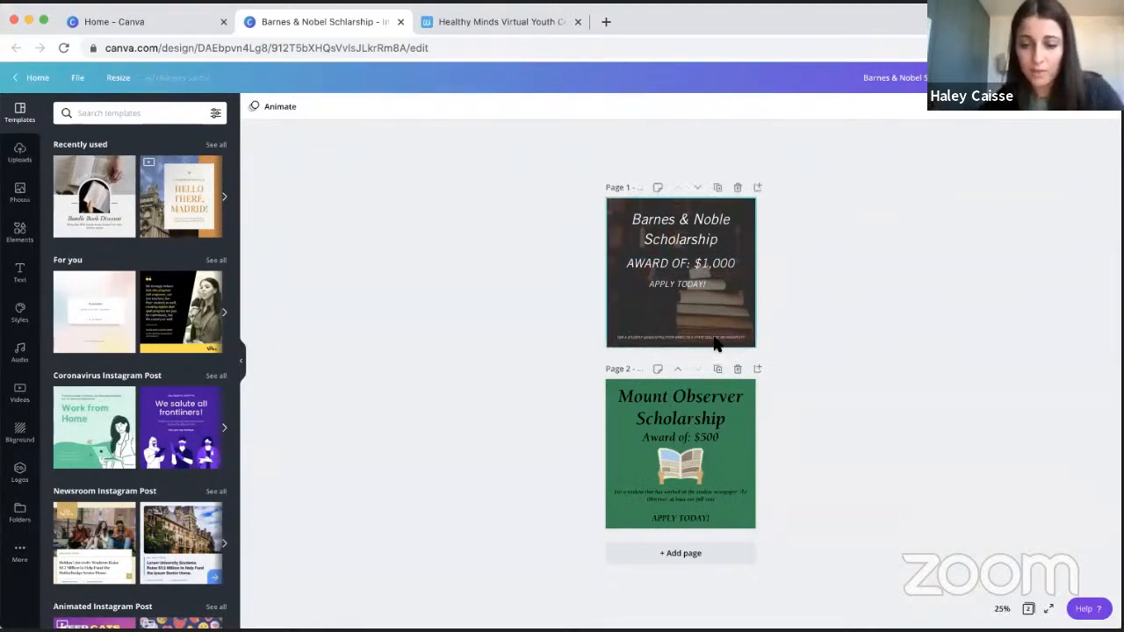
{"action": "key", "text": "super+equal"}
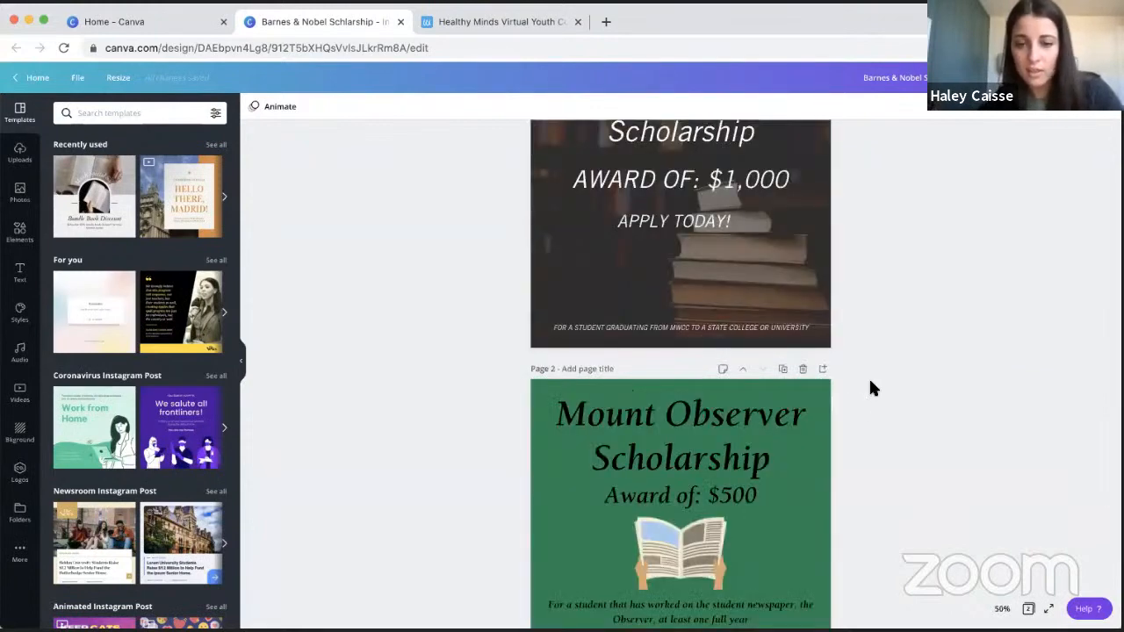
{"action": "scroll", "coordinate": [871, 387], "scroll_direction": "down", "scroll_amount": 3}
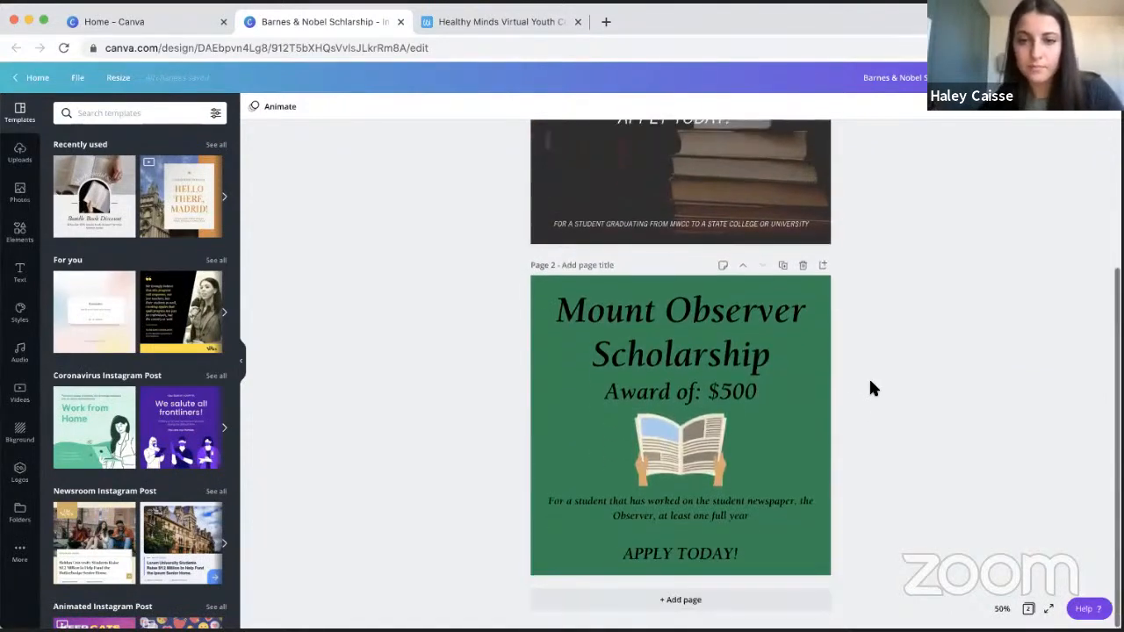
{"action": "scroll", "coordinate": [871, 387], "scroll_direction": "up", "scroll_amount": 1}
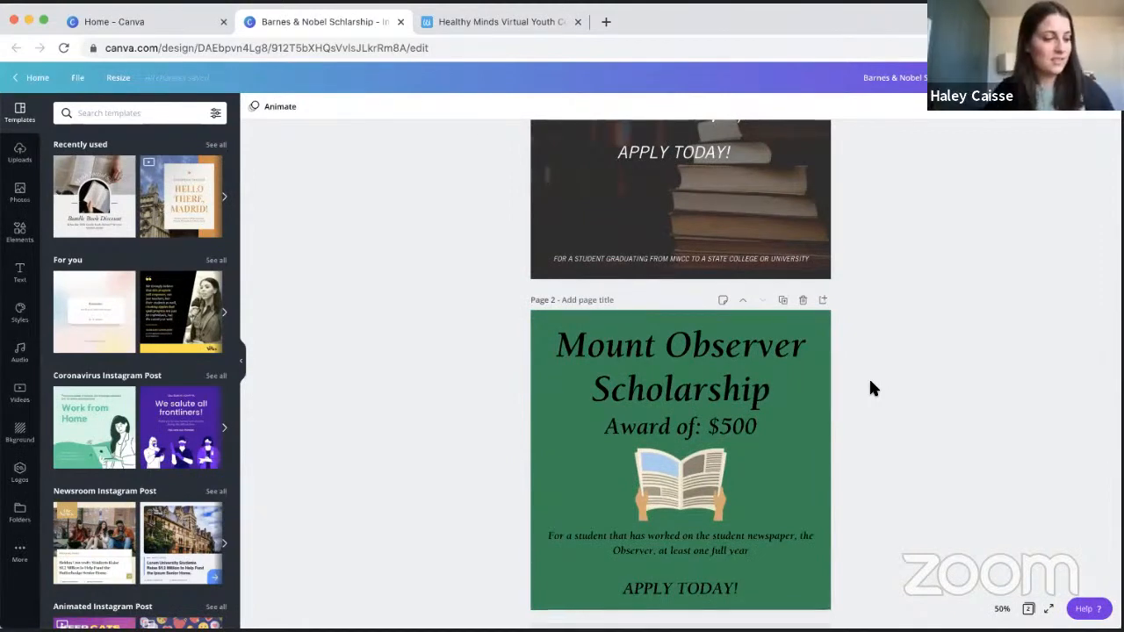
{"action": "scroll", "coordinate": [871, 387], "scroll_direction": "up", "scroll_amount": 3}
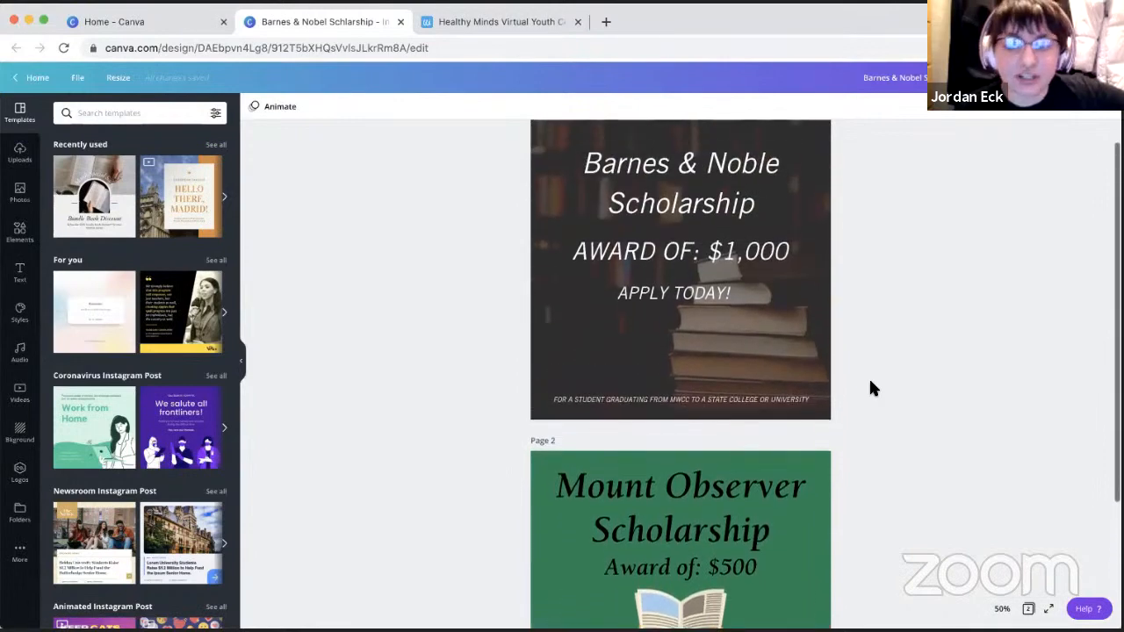
{"action": "scroll", "coordinate": [870, 387], "scroll_direction": "down", "scroll_amount": 2}
{"action": "scroll", "coordinate": [871, 387], "scroll_direction": "up", "scroll_amount": 1}
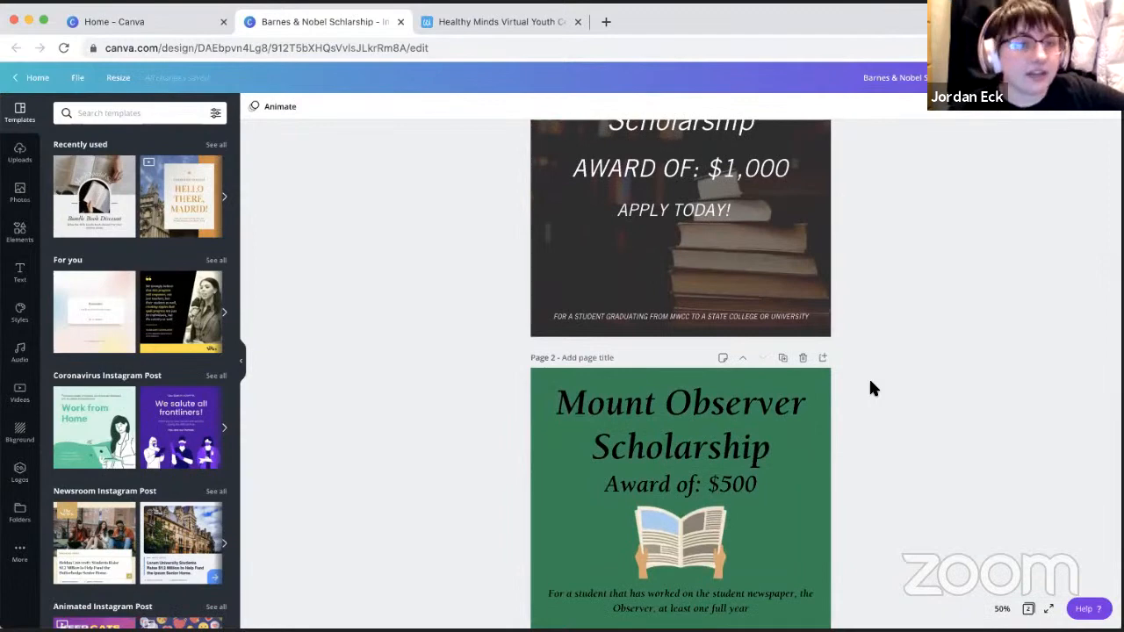
{"action": "scroll", "coordinate": [872, 387], "scroll_direction": "down", "scroll_amount": 3}
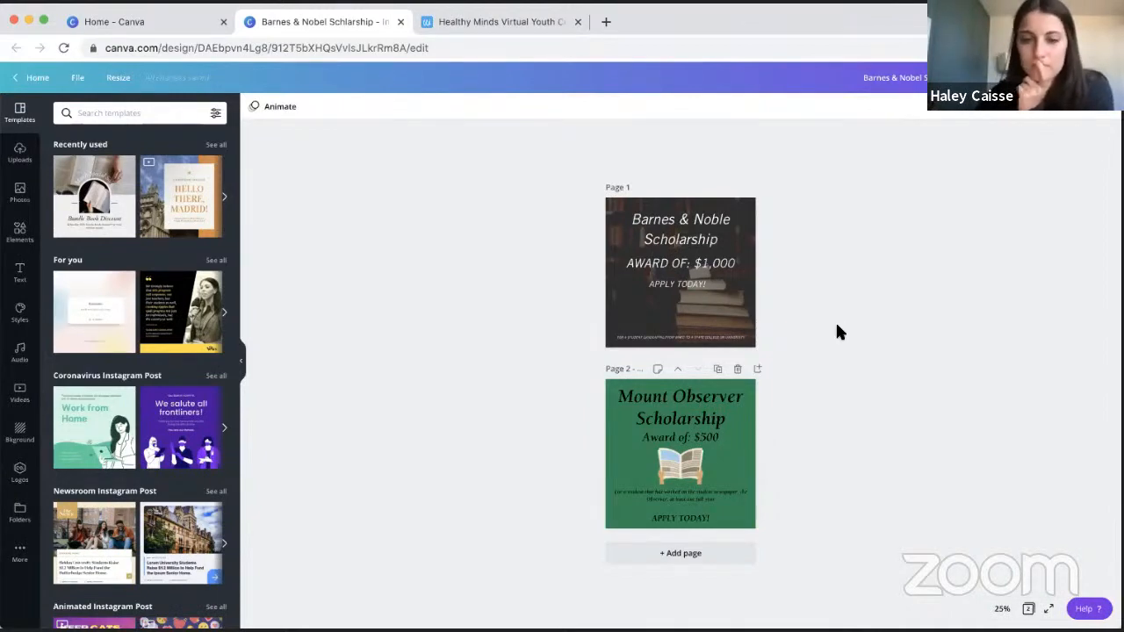
{"action": "scroll", "coordinate": [837, 332], "scroll_direction": "up", "scroll_amount": 3}
{"action": "scroll", "coordinate": [836, 331], "scroll_direction": "down", "scroll_amount": 2}
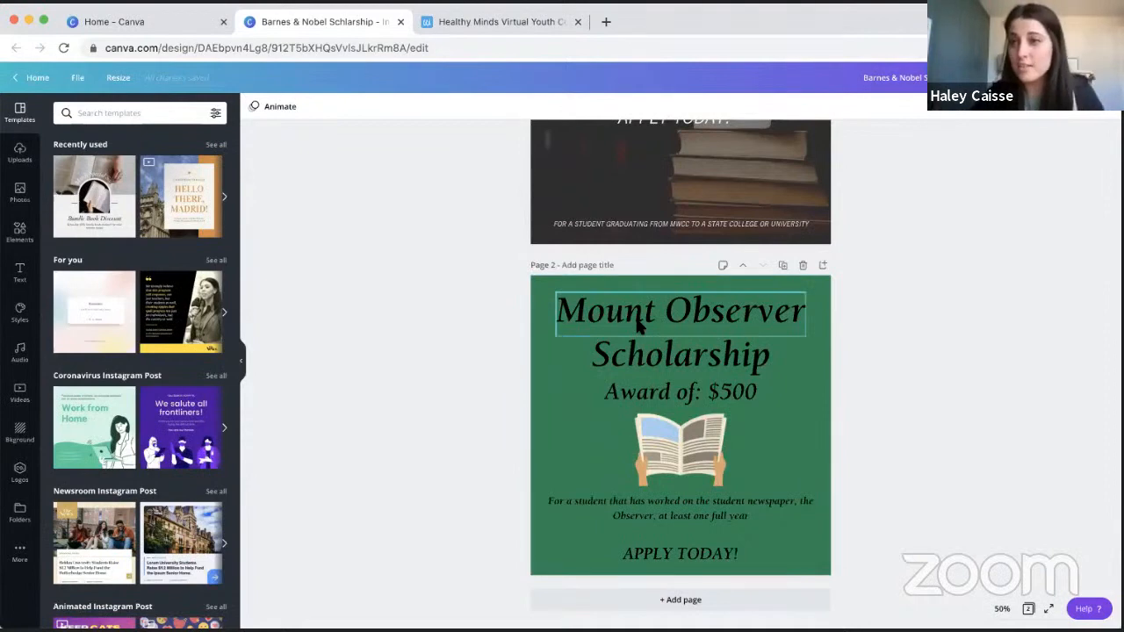
- Add a new page after the Mount Observer Scholarship page and set its background to the light grey default color
{"action": "left_click", "coordinate": [822, 265]}
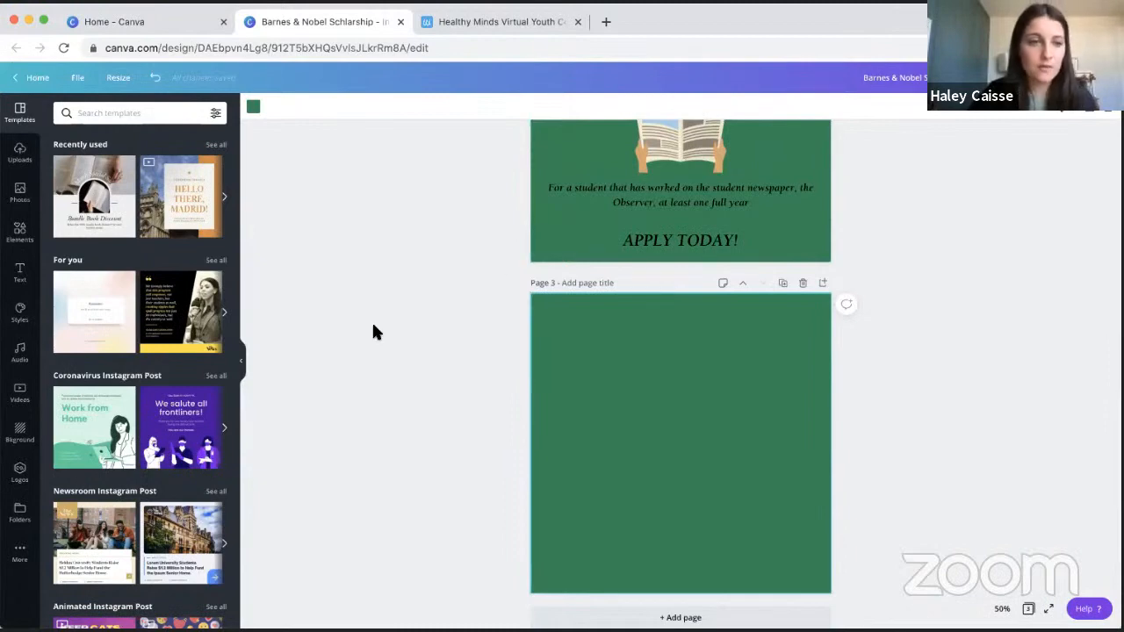
{"action": "scroll", "coordinate": [549, 345], "scroll_direction": "down", "scroll_amount": 1}
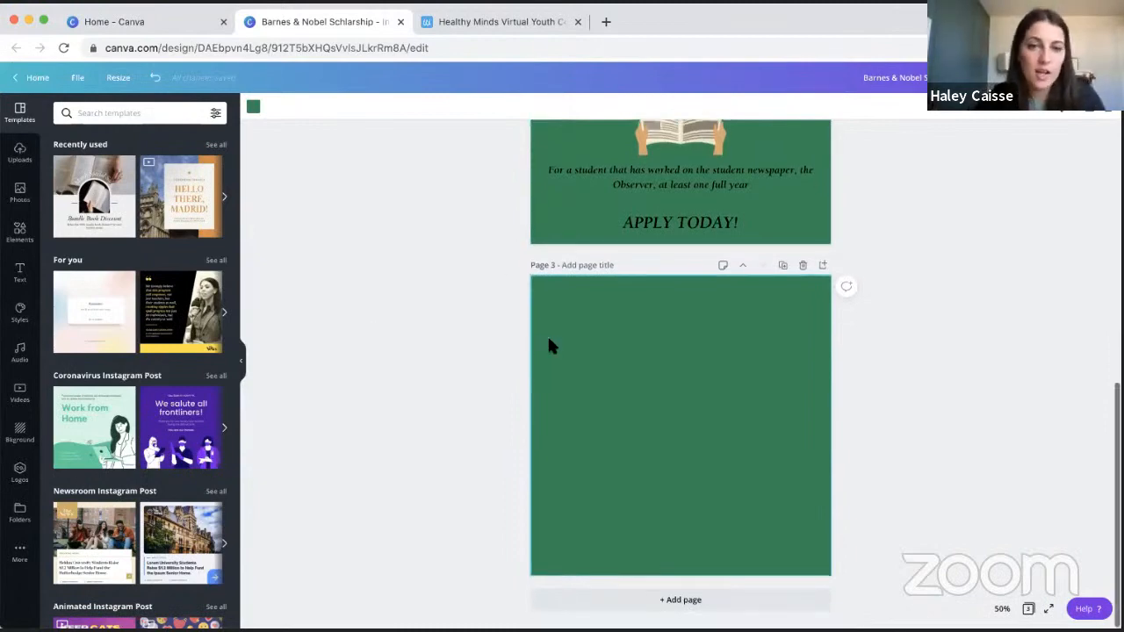
{"action": "left_click", "coordinate": [253, 109]}
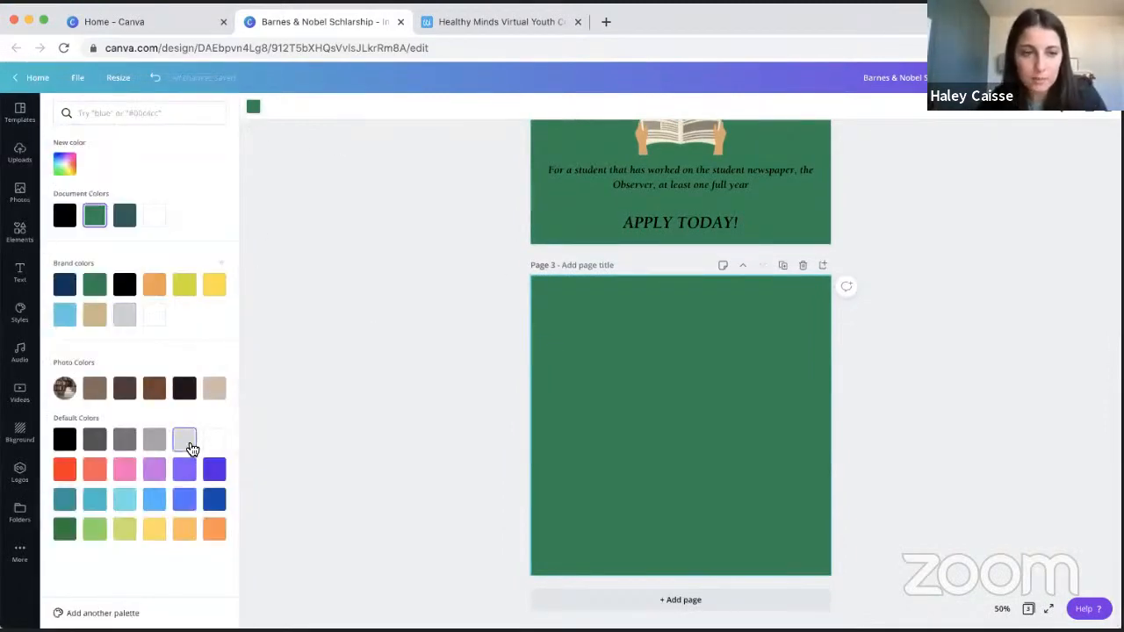
{"action": "left_click", "coordinate": [192, 449]}
{"action": "left_click", "coordinate": [399, 370]}
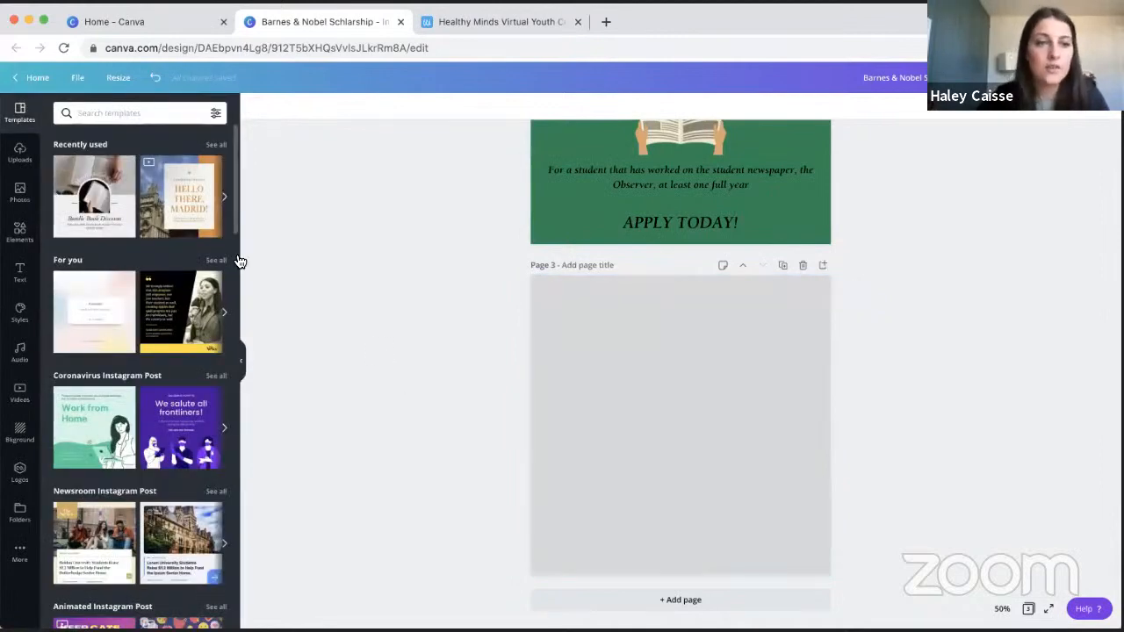
- Search the photo library for "newspaper" and look through the free and Pro pictures
{"action": "left_click", "coordinate": [20, 191]}
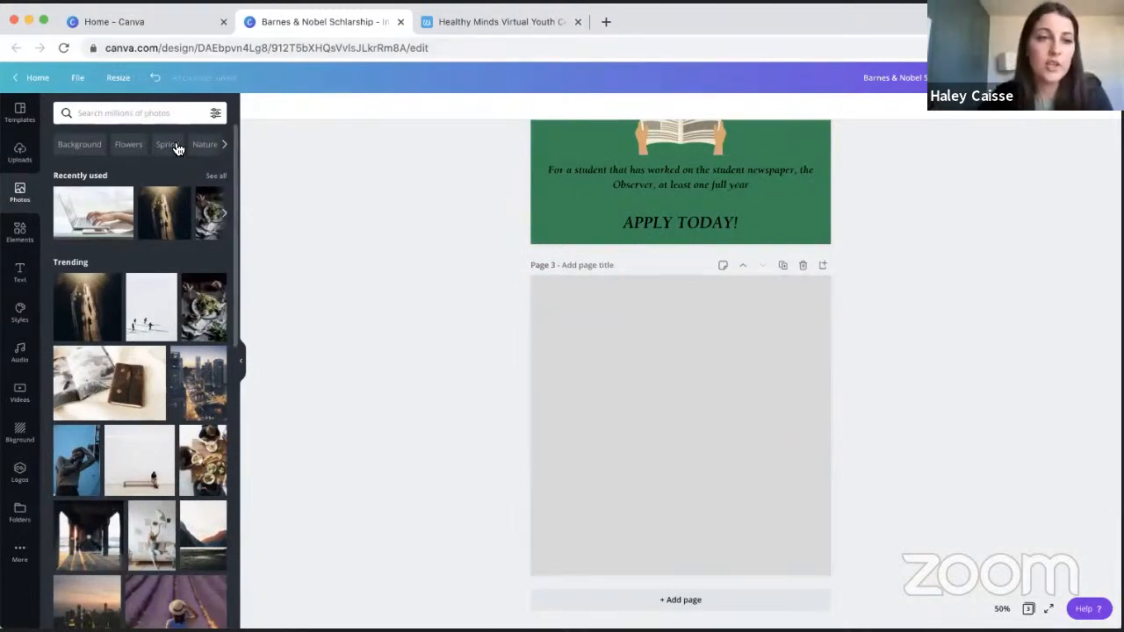
{"action": "left_click", "coordinate": [139, 112]}
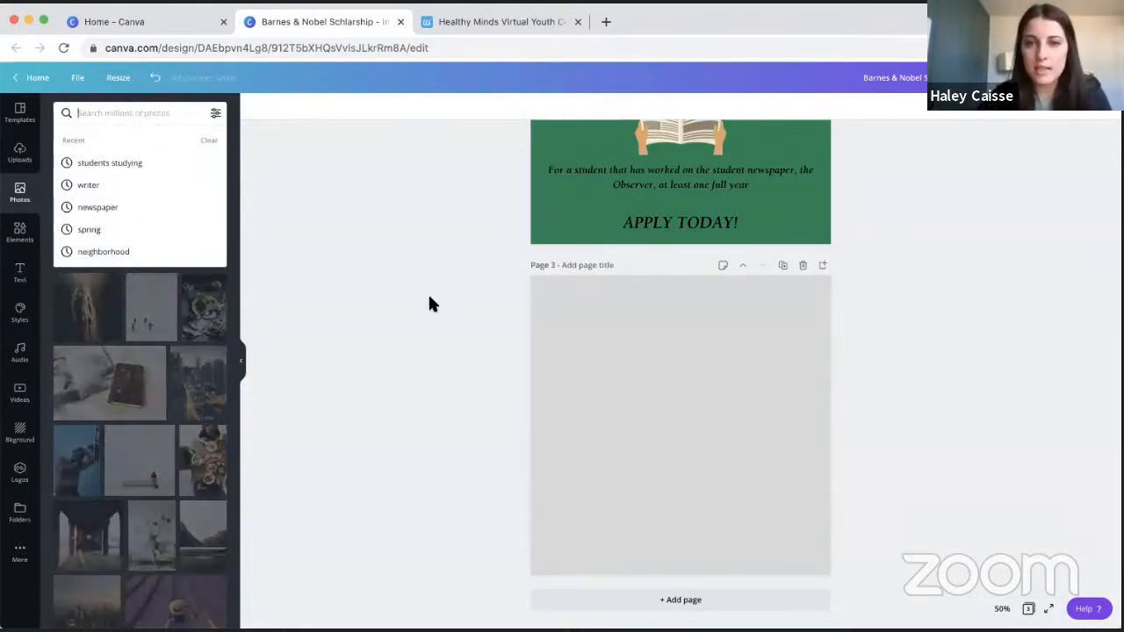
{"action": "scroll", "coordinate": [429, 304], "scroll_direction": "up", "scroll_amount": 1}
{"action": "type", "text": "news"}
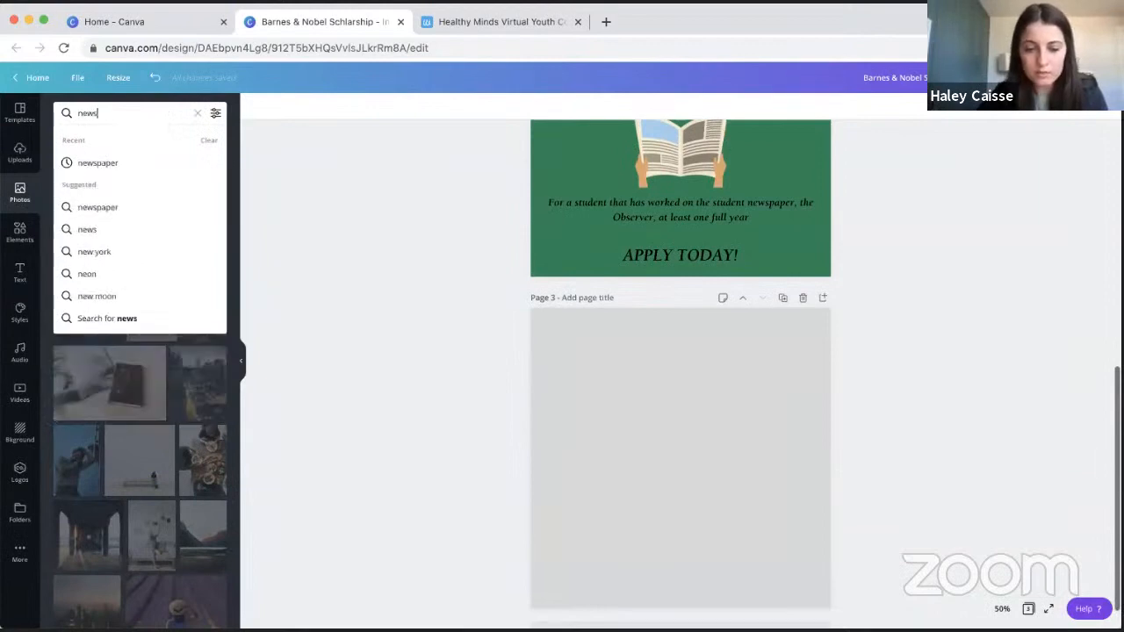
{"action": "type", "text": "paper"}
{"action": "key", "text": "Return"}
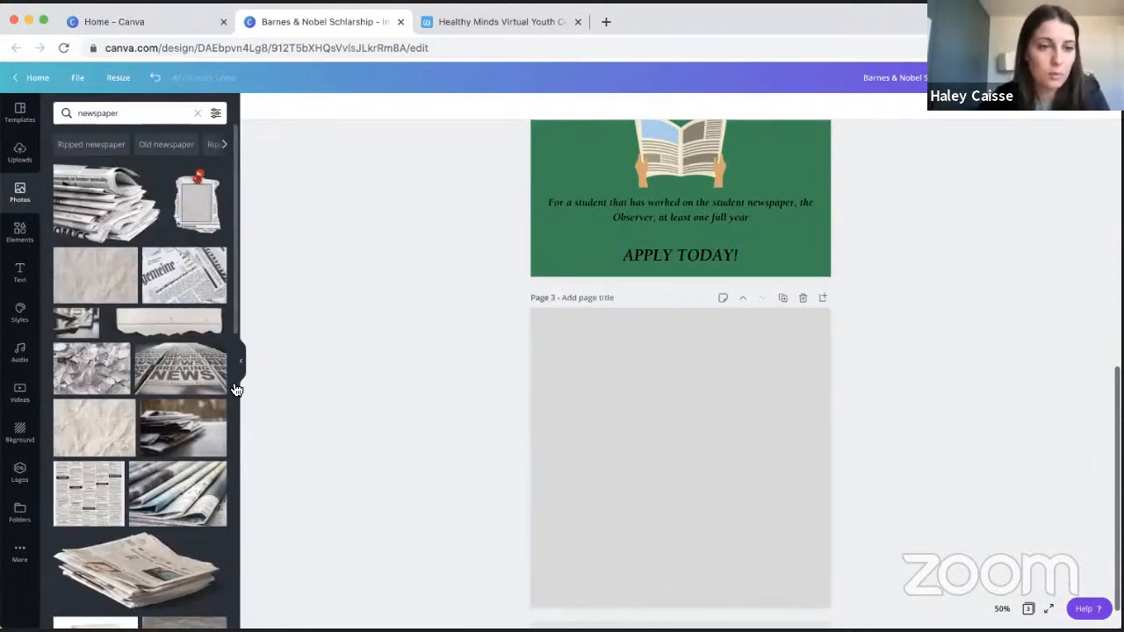
{"action": "scroll", "coordinate": [222, 397], "scroll_direction": "down", "scroll_amount": 5}
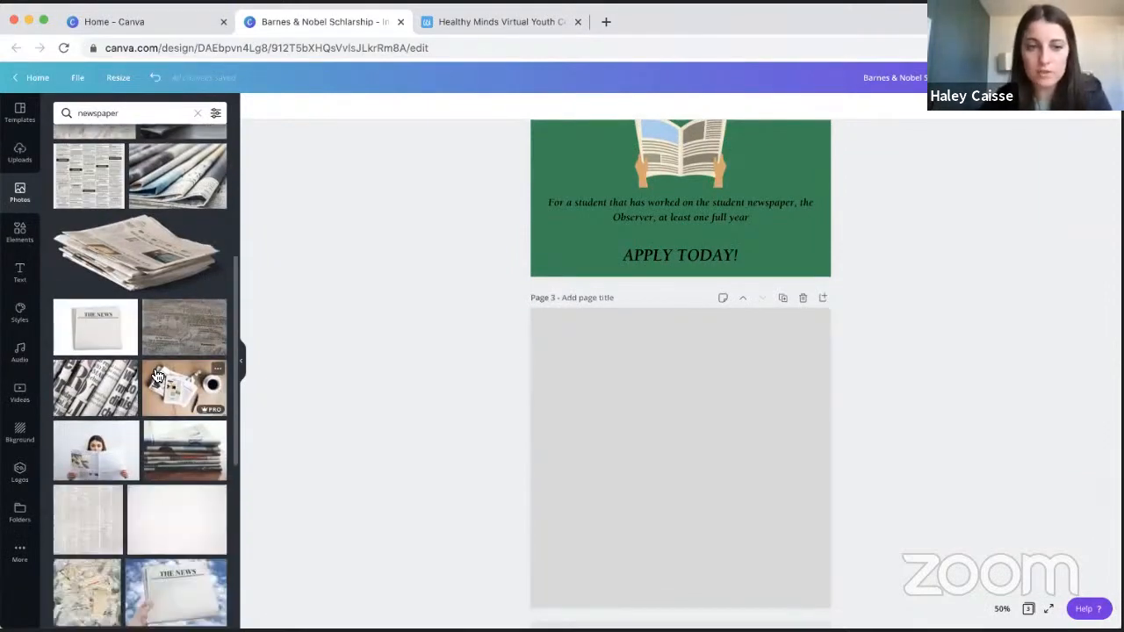
{"action": "scroll", "coordinate": [155, 375], "scroll_direction": "down", "scroll_amount": 8}
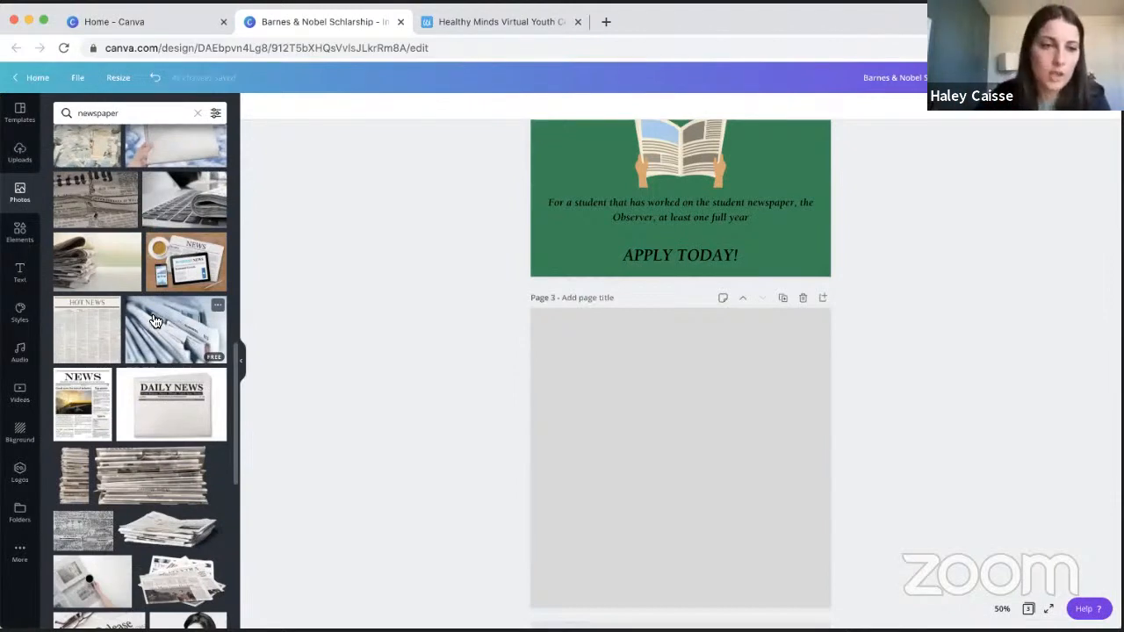
{"action": "mouse_move", "coordinate": [126, 288]}
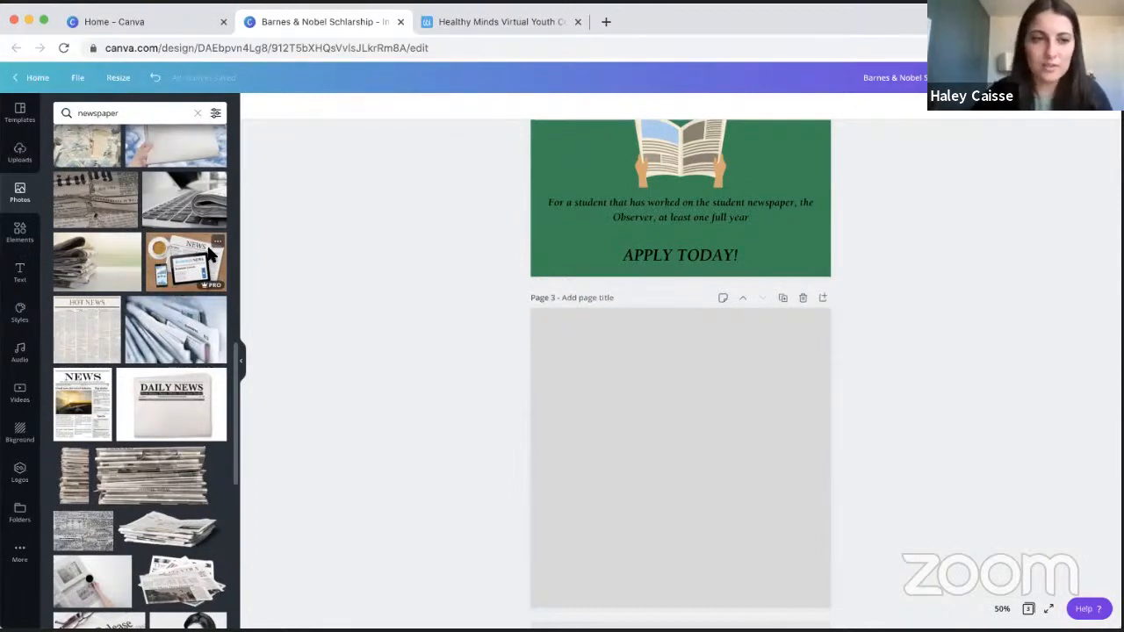
{"action": "scroll", "coordinate": [163, 206], "scroll_direction": "up", "scroll_amount": 6}
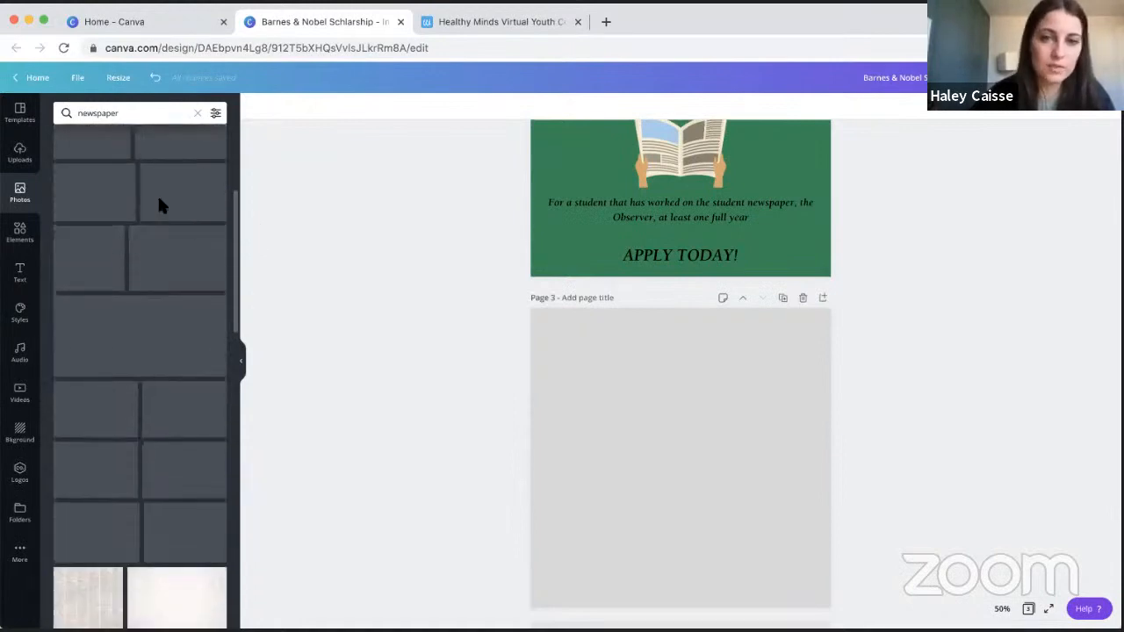
{"action": "scroll", "coordinate": [159, 204], "scroll_direction": "up", "scroll_amount": 5}
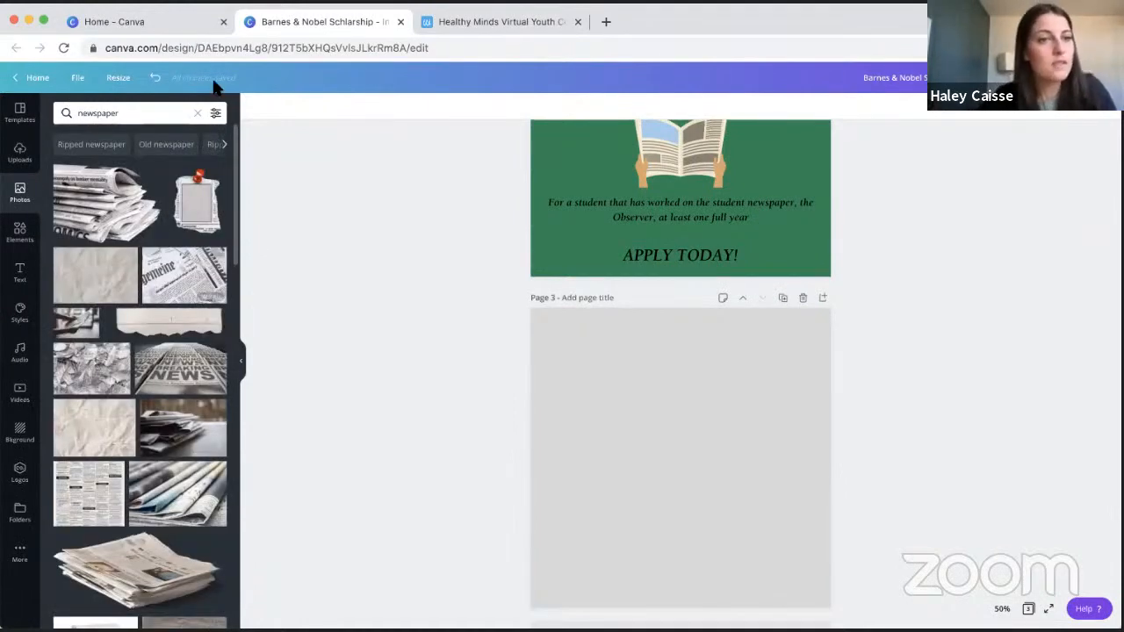
- Clear the newspaper photo search and look through the trending photos
{"action": "left_click", "coordinate": [146, 112]}
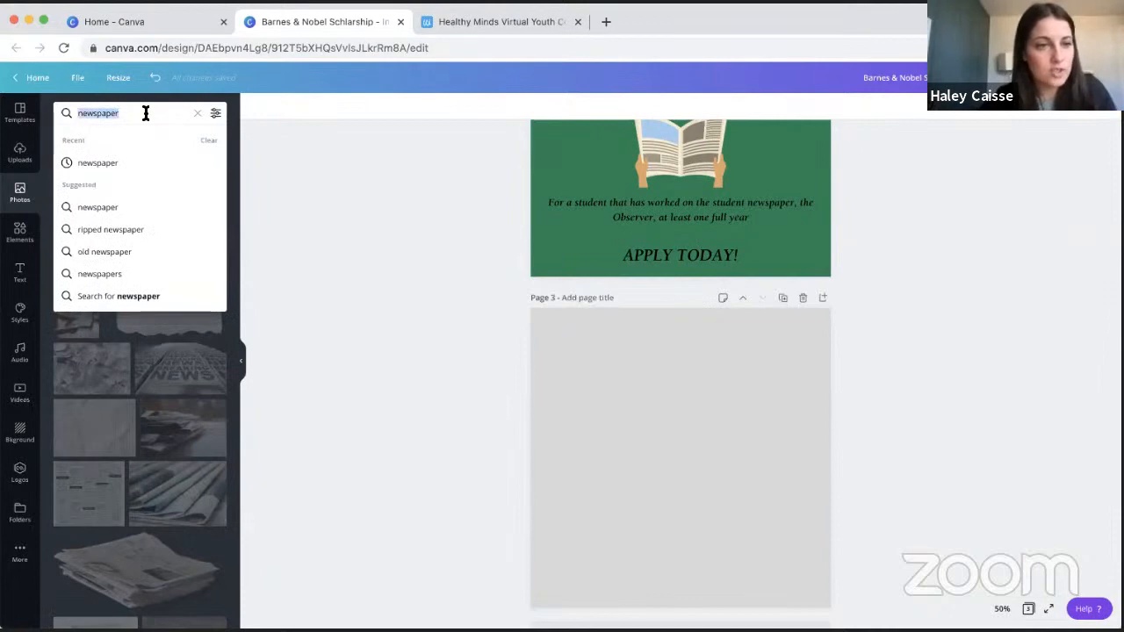
{"action": "left_click", "coordinate": [199, 116]}
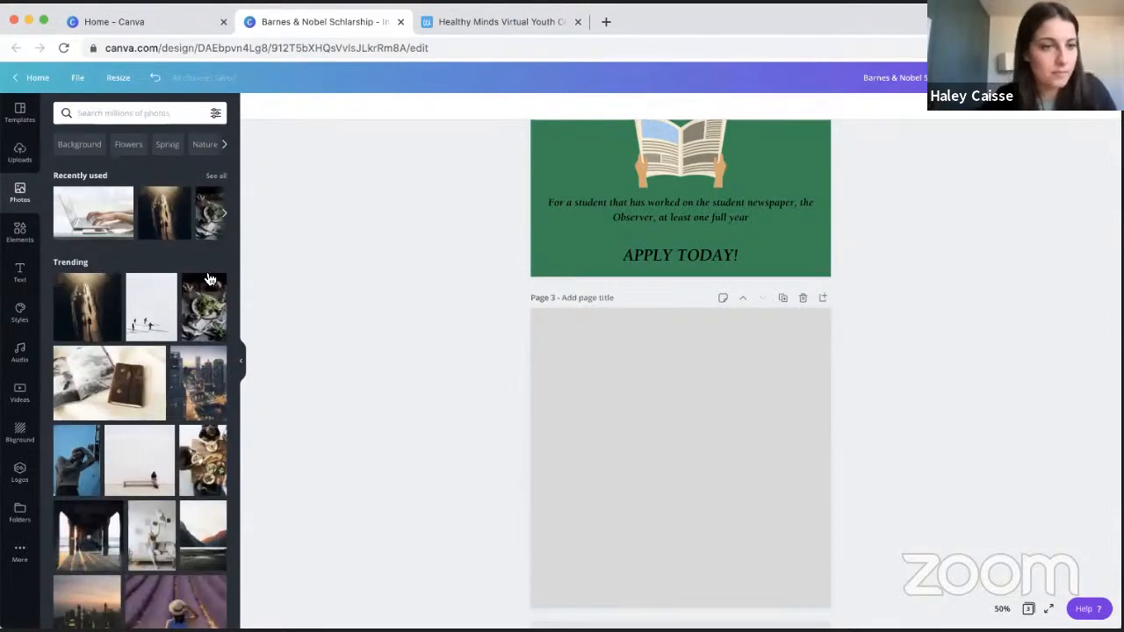
{"action": "scroll", "coordinate": [119, 327], "scroll_direction": "down", "scroll_amount": 15}
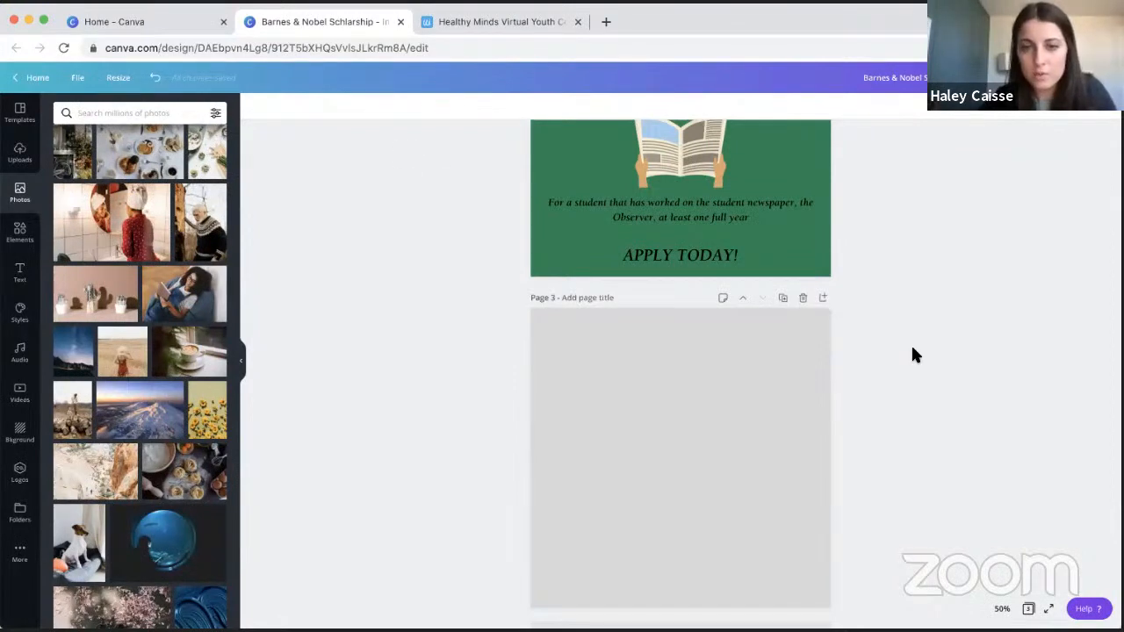
{"action": "scroll", "coordinate": [913, 354], "scroll_direction": "up", "scroll_amount": 4}
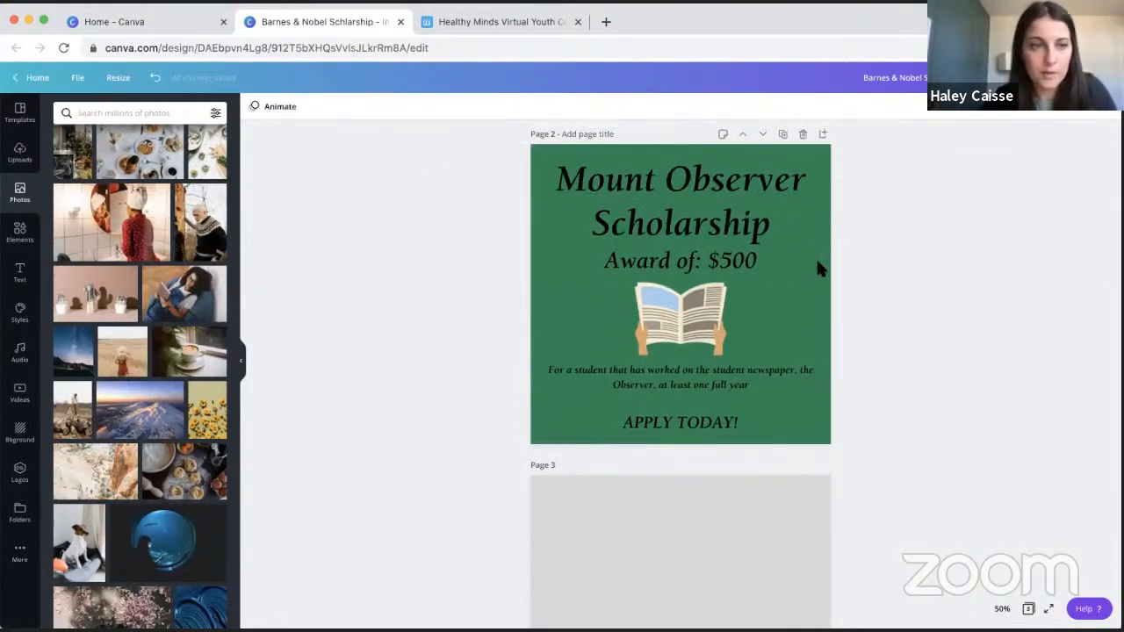
- Insert the scalloped circle frame from the elements, move it onto the grey page 3, enlarge it and center it on the page
{"action": "left_click", "coordinate": [19, 233]}
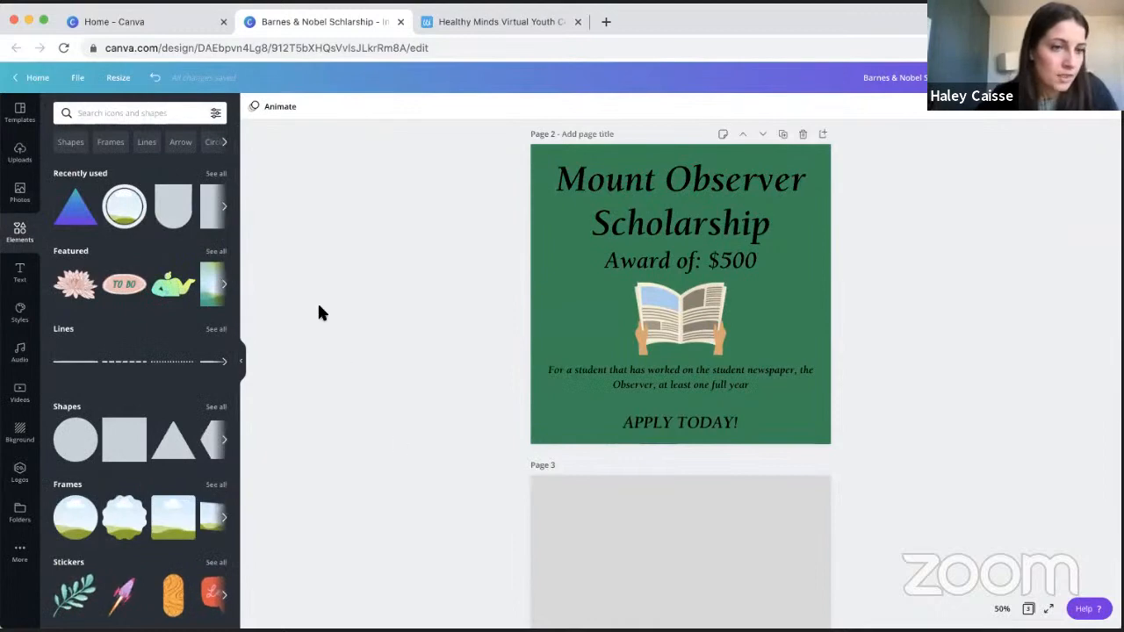
{"action": "scroll", "coordinate": [133, 277], "scroll_direction": "down", "scroll_amount": 2}
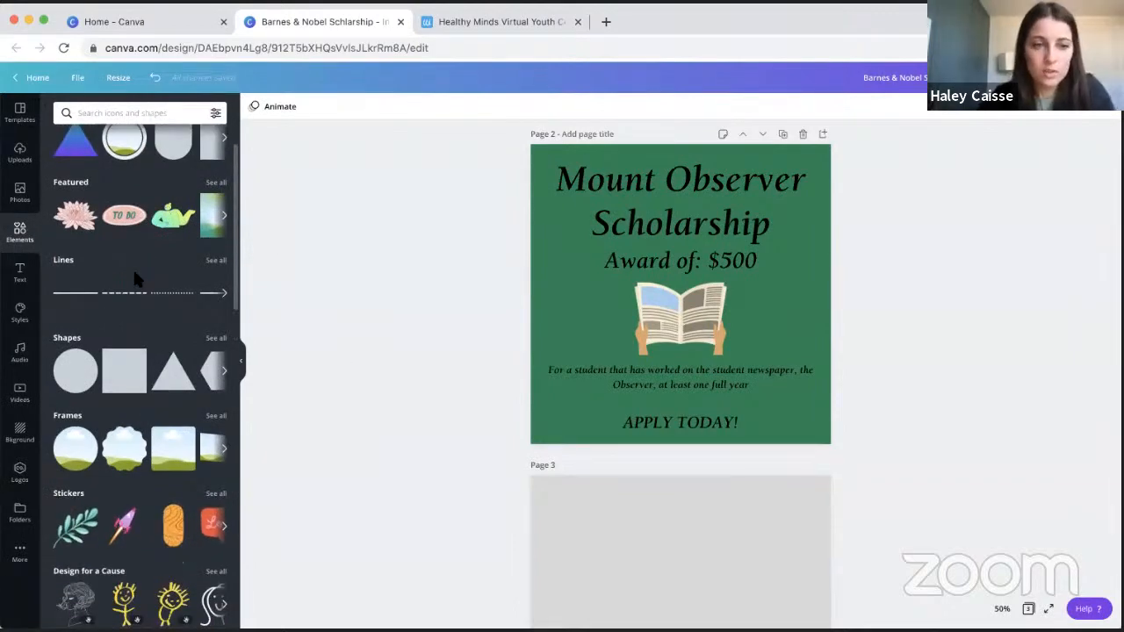
{"action": "scroll", "coordinate": [103, 405], "scroll_direction": "down", "scroll_amount": 2}
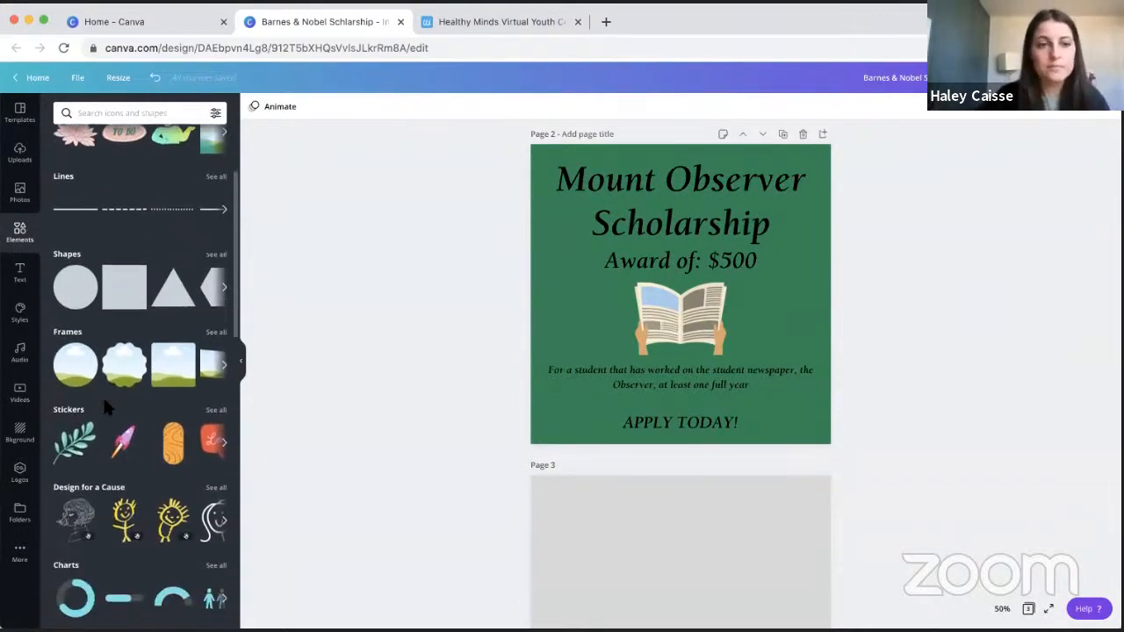
{"action": "scroll", "coordinate": [380, 287], "scroll_direction": "down", "scroll_amount": 2}
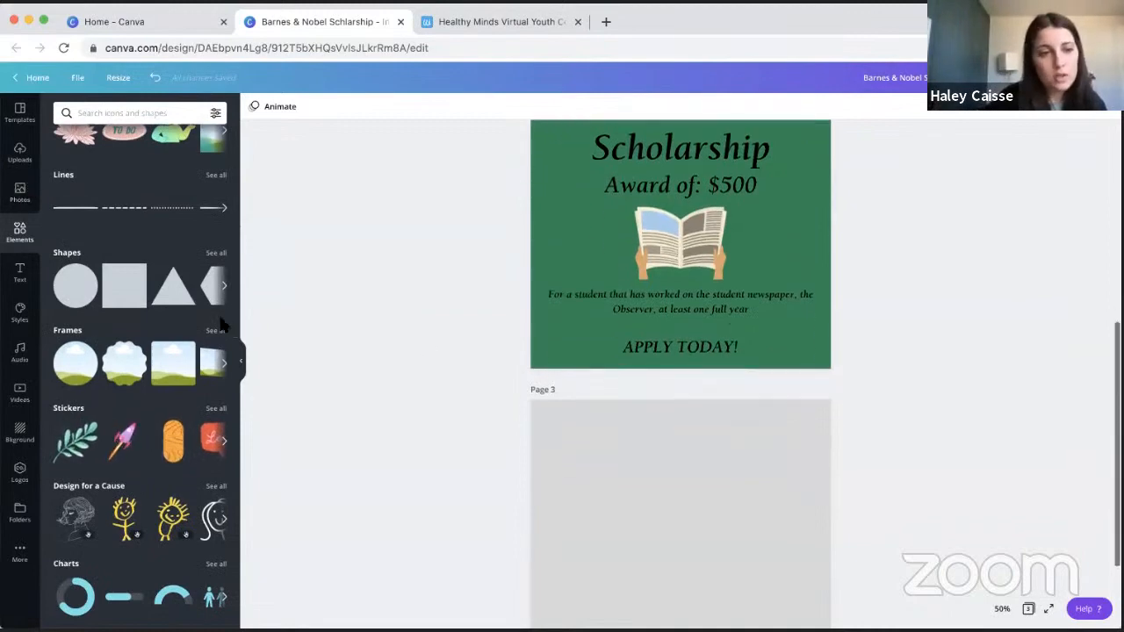
{"action": "left_click", "coordinate": [125, 361]}
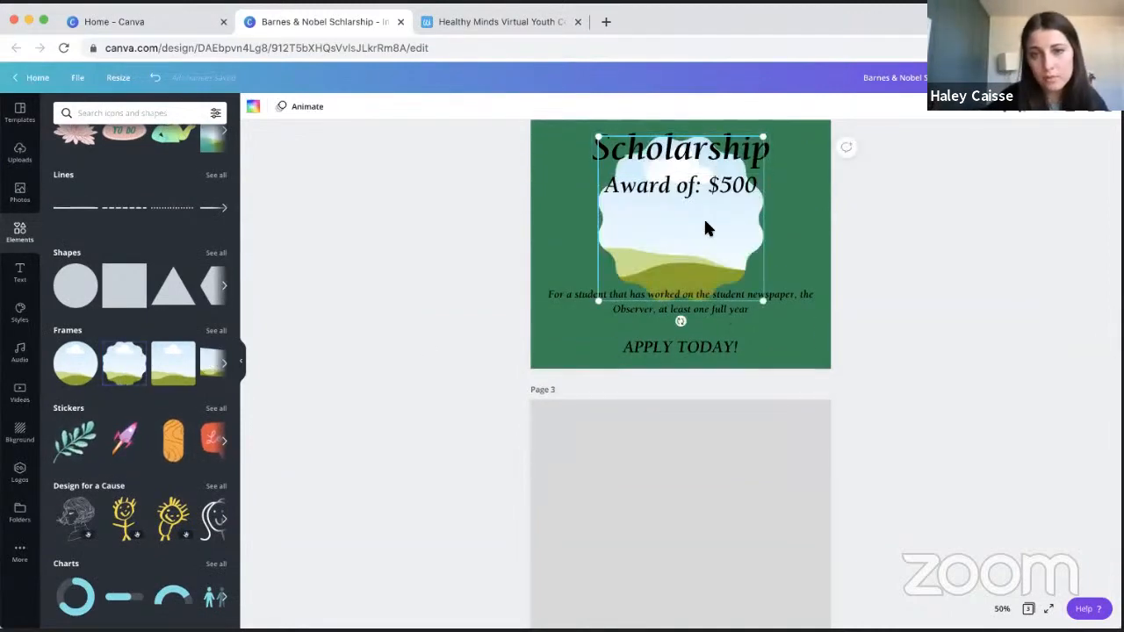
{"action": "left_click_drag", "start_coordinate": [705, 229], "coordinate": [730, 499]}
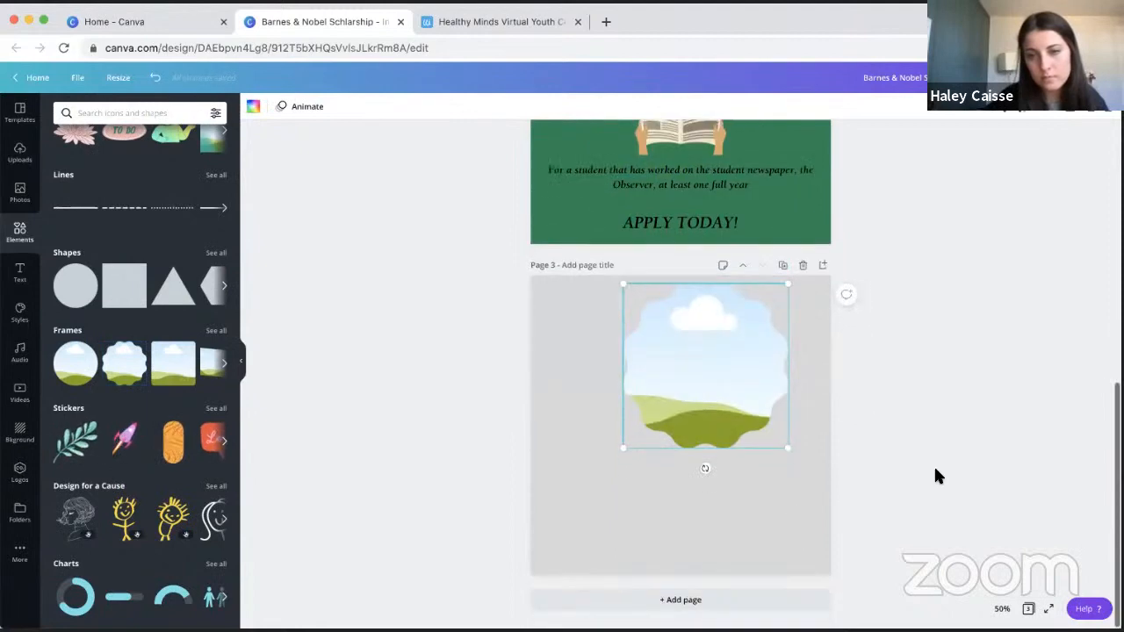
{"action": "left_click_drag", "start_coordinate": [788, 449], "coordinate": [839, 500]}
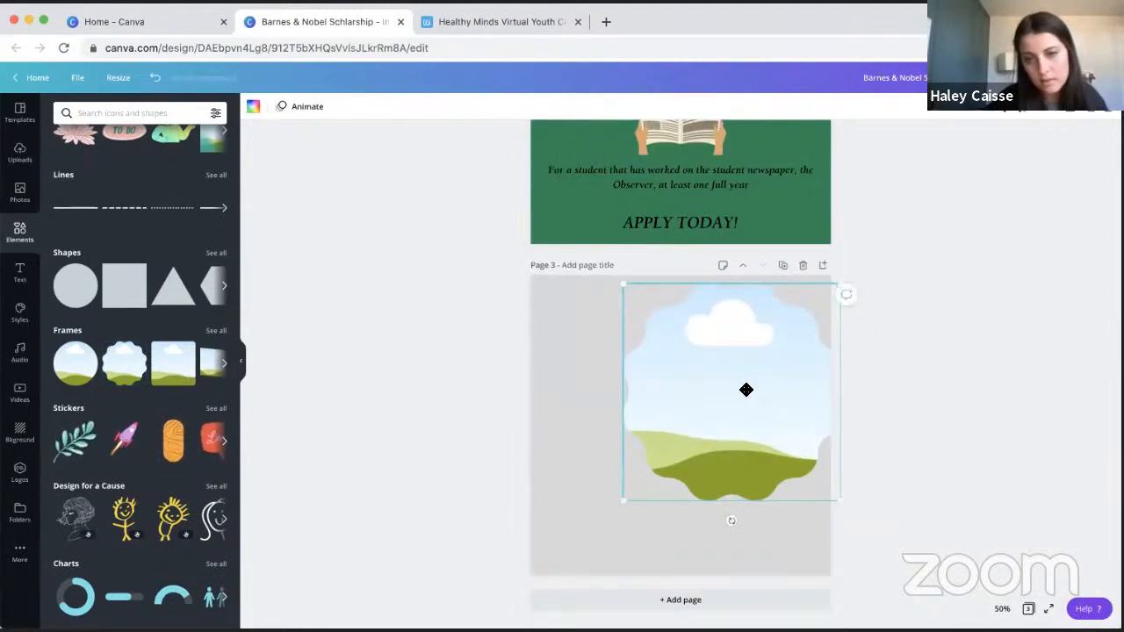
{"action": "left_click_drag", "start_coordinate": [746, 390], "coordinate": [706, 411]}
- Search the photo library for "newspaper" and place the angled newsprint photo with the blackletter headline into the scalloped frame on page 3
{"action": "left_click", "coordinate": [14, 196]}
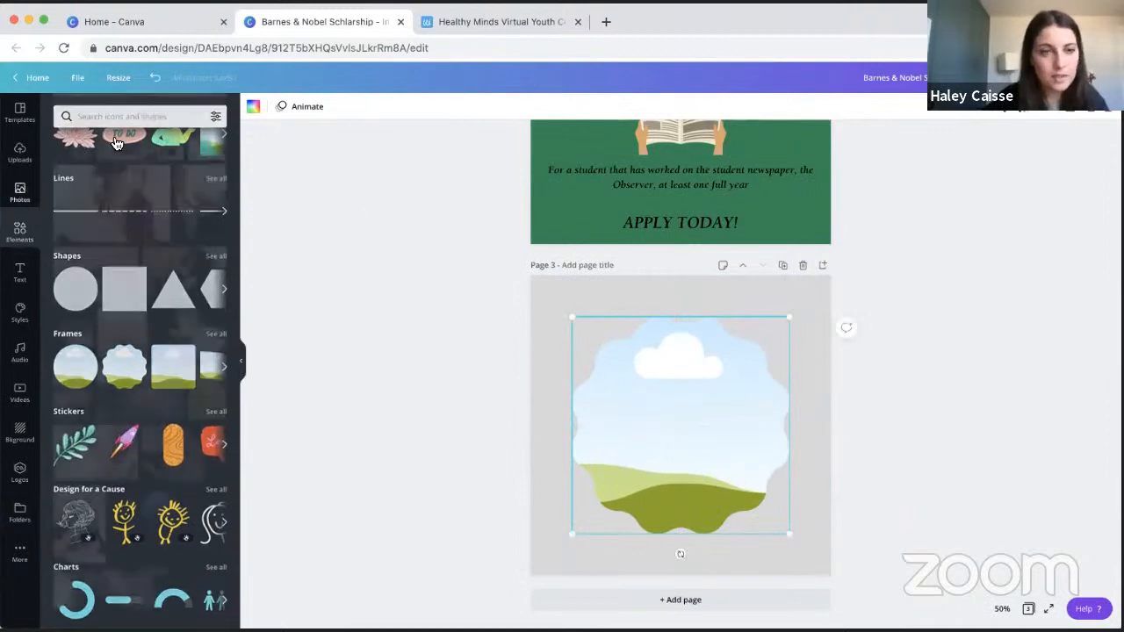
{"action": "left_click", "coordinate": [117, 115]}
{"action": "type", "text": "newspa"}
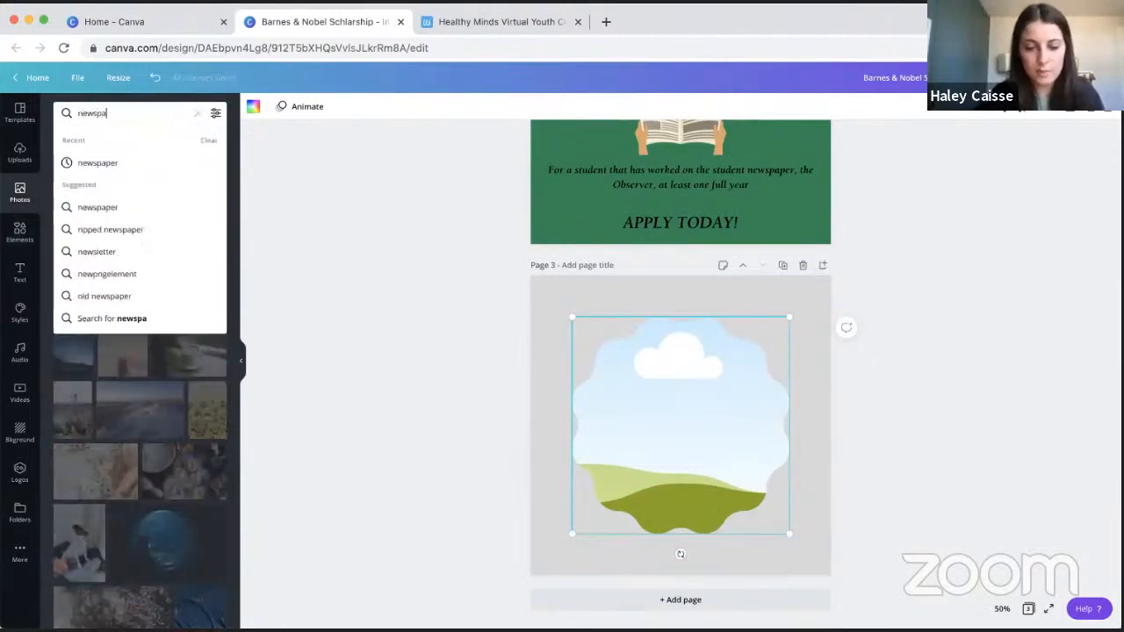
{"action": "type", "text": "per"}
{"action": "left_click", "coordinate": [96, 163]}
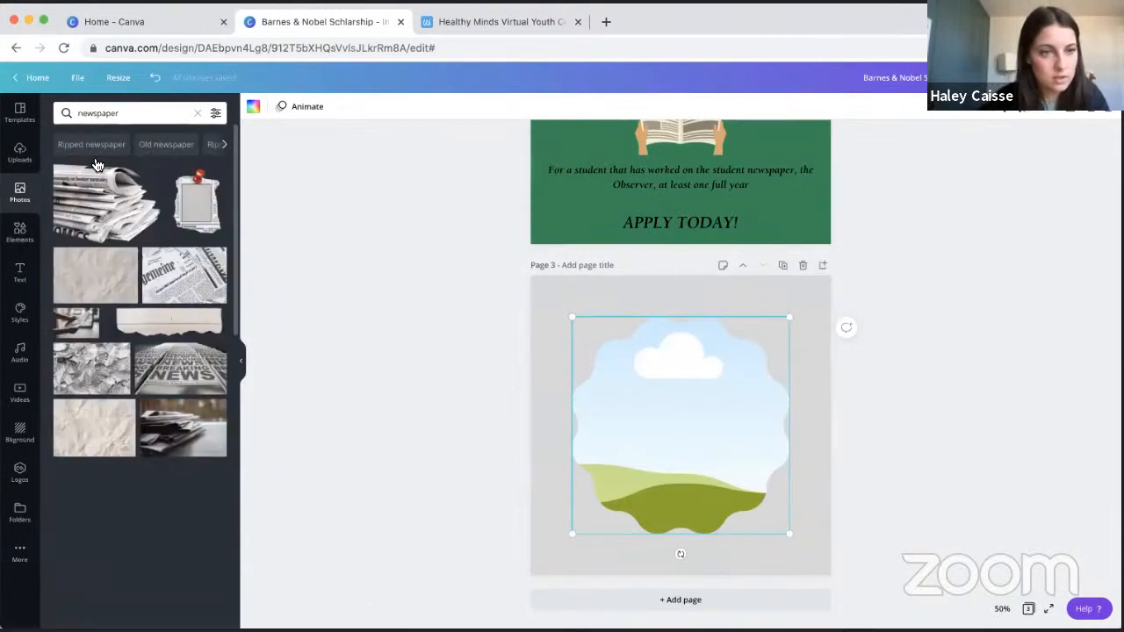
{"action": "left_click_drag", "start_coordinate": [191, 289], "coordinate": [617, 407]}
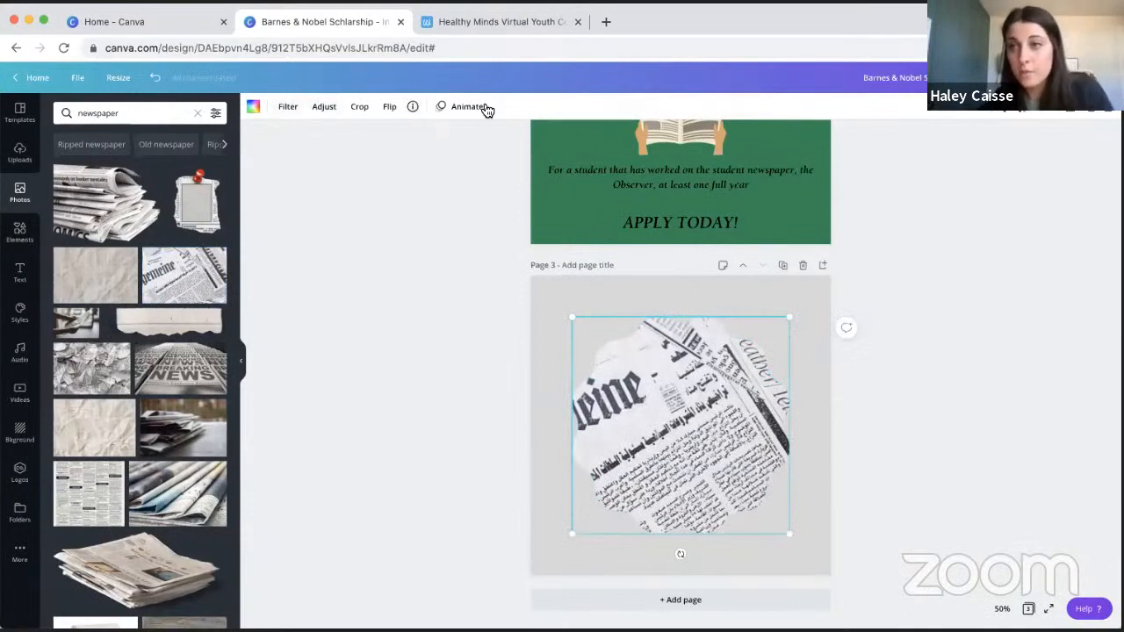
- Try filters such as Solar, Peony, Street and Greyscale on the framed newspaper photo and return the filter to None
{"action": "left_click", "coordinate": [319, 111]}
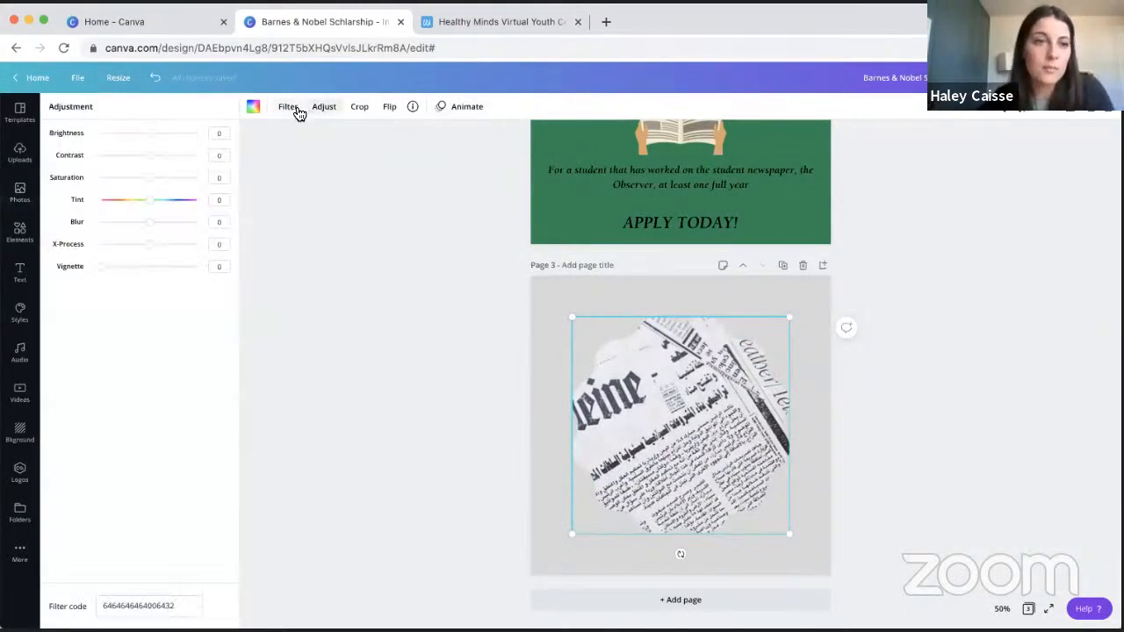
{"action": "left_click", "coordinate": [297, 111]}
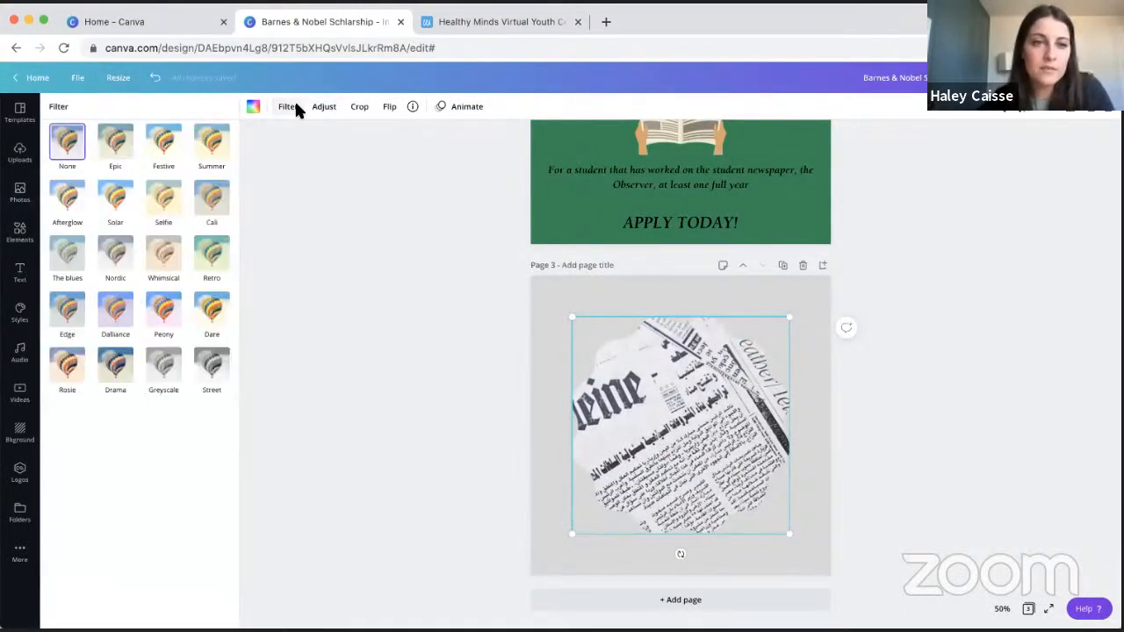
{"action": "left_click", "coordinate": [220, 155]}
{"action": "left_click", "coordinate": [211, 224]}
{"action": "left_click", "coordinate": [127, 187]}
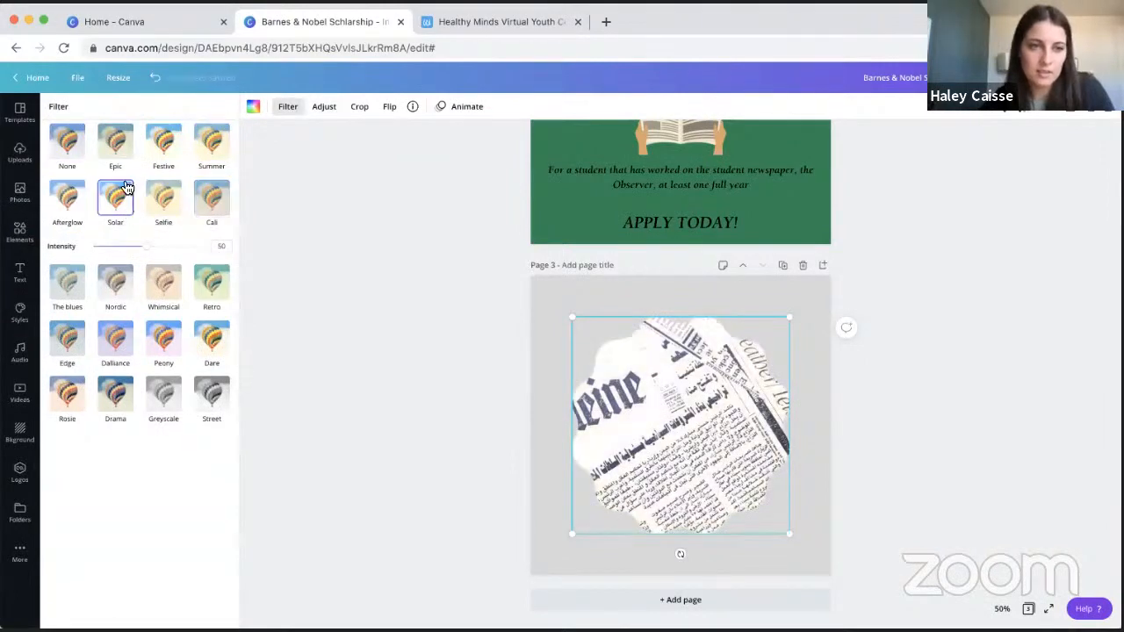
{"action": "left_click", "coordinate": [117, 146]}
{"action": "left_click", "coordinate": [163, 337]}
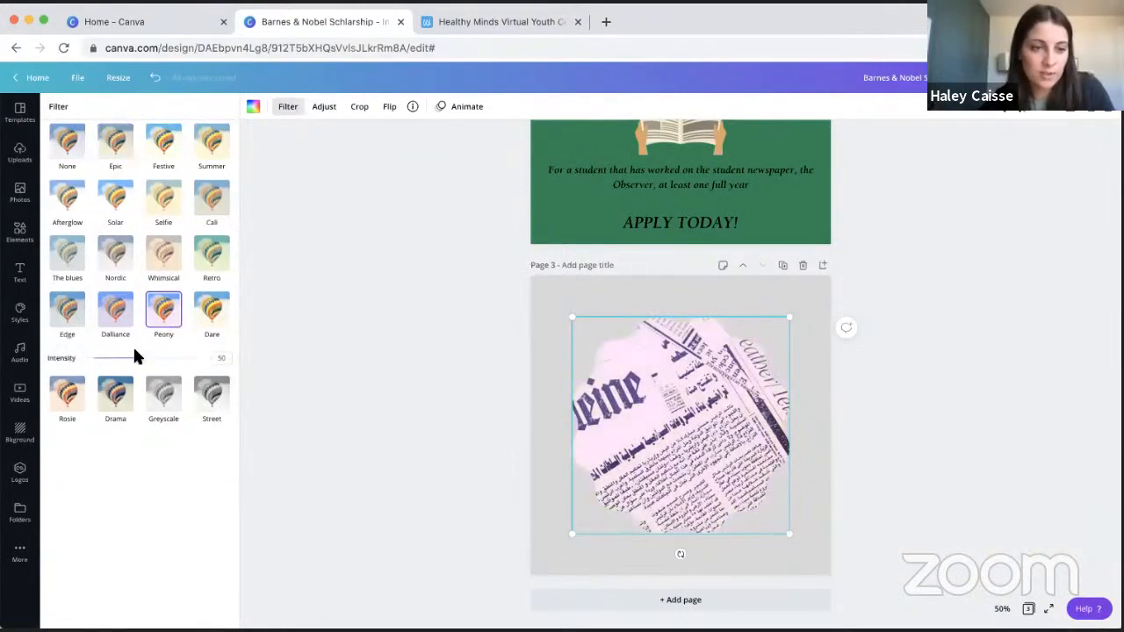
{"action": "mouse_move", "coordinate": [144, 364]}
{"action": "left_mouse_down"}
{"action": "mouse_move", "coordinate": [96, 359]}
{"action": "mouse_move", "coordinate": [149, 359]}
{"action": "left_mouse_up"}
{"action": "left_click", "coordinate": [202, 399]}
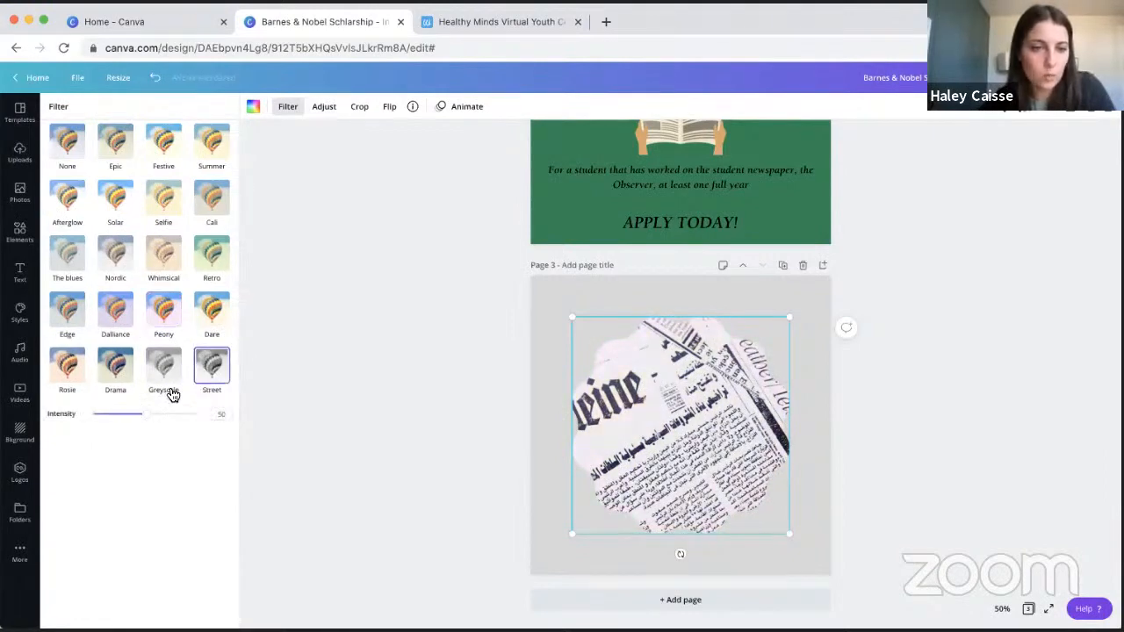
{"action": "left_click", "coordinate": [169, 386]}
{"action": "left_click", "coordinate": [68, 263]}
{"action": "left_click", "coordinate": [115, 197]}
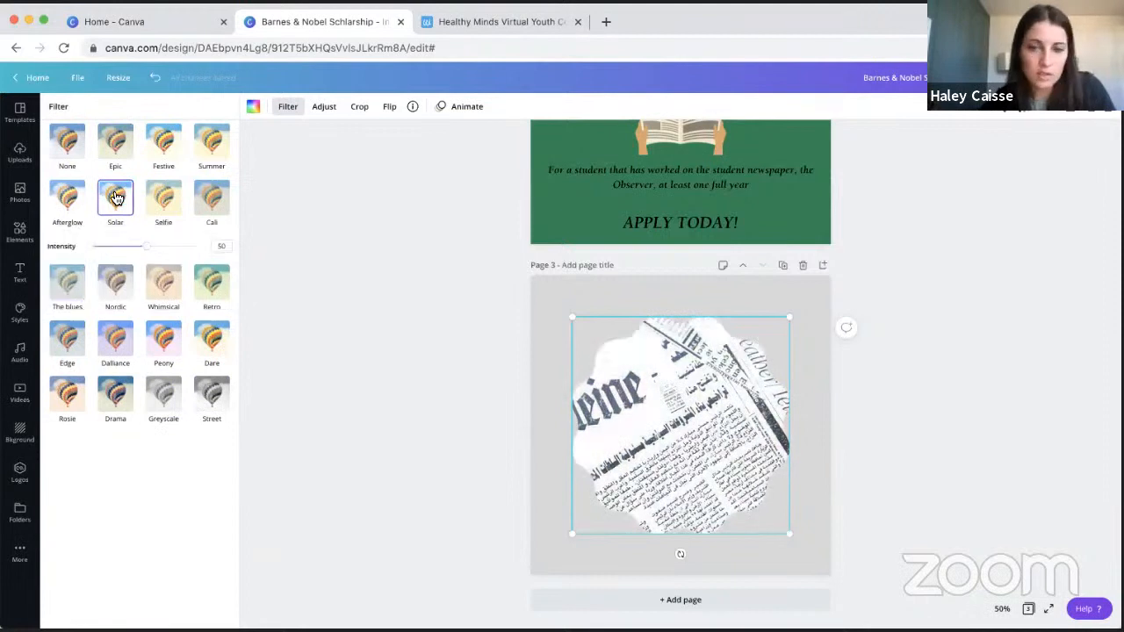
{"action": "left_click", "coordinate": [214, 146]}
{"action": "left_click", "coordinate": [69, 145]}
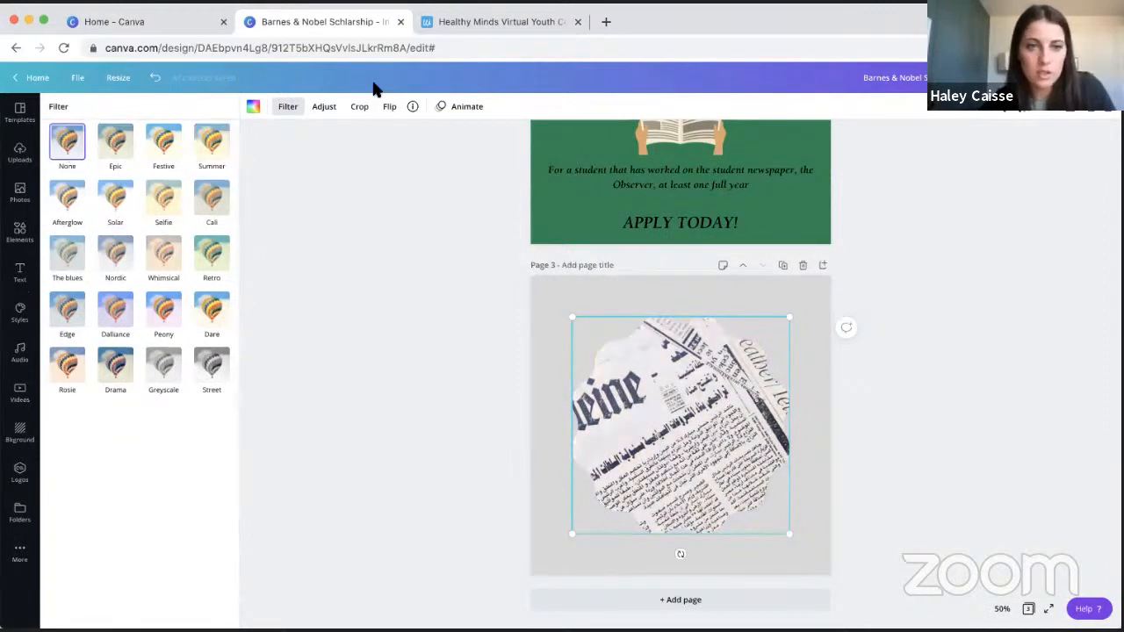
- Try a tint of -30 and a blur of 1 on the framed newspaper photo, and reset the adjustments
{"action": "left_click", "coordinate": [324, 107]}
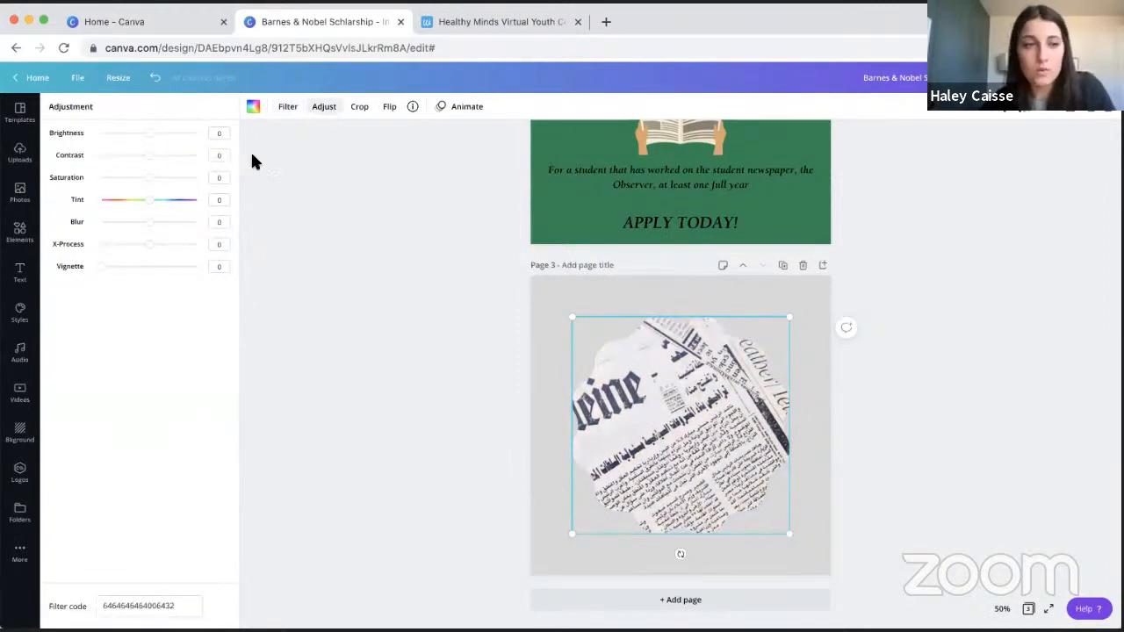
{"action": "left_click_drag", "start_coordinate": [150, 136], "coordinate": [153, 162]}
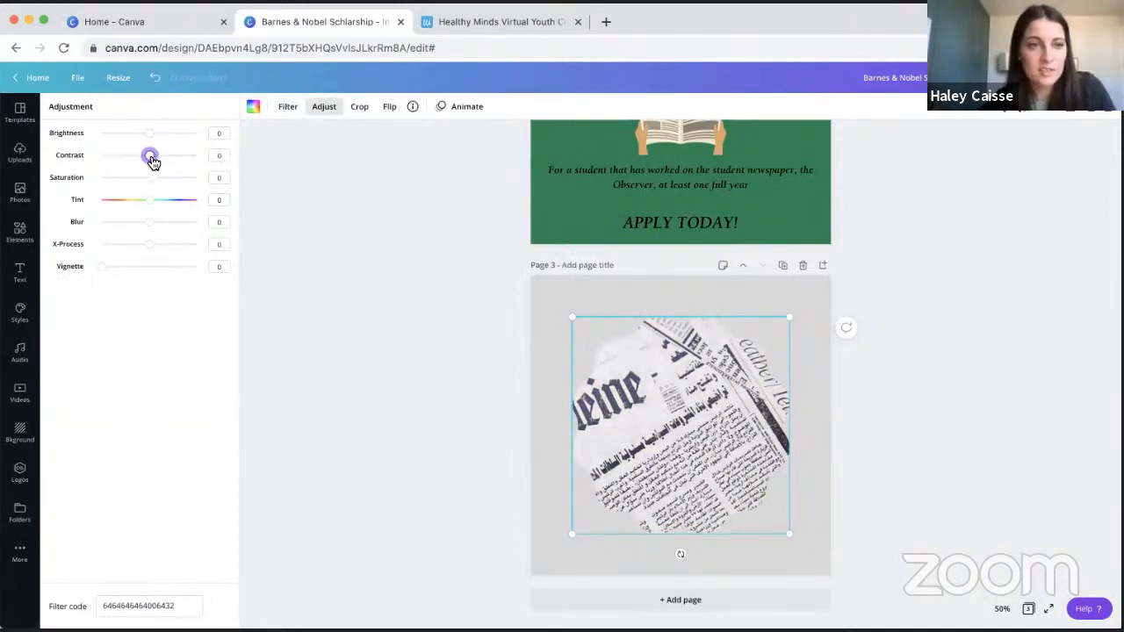
{"action": "mouse_move", "coordinate": [155, 208]}
{"action": "left_mouse_down"}
{"action": "mouse_move", "coordinate": [170, 205]}
{"action": "mouse_move", "coordinate": [136, 207]}
{"action": "mouse_move", "coordinate": [150, 223]}
{"action": "left_mouse_up"}
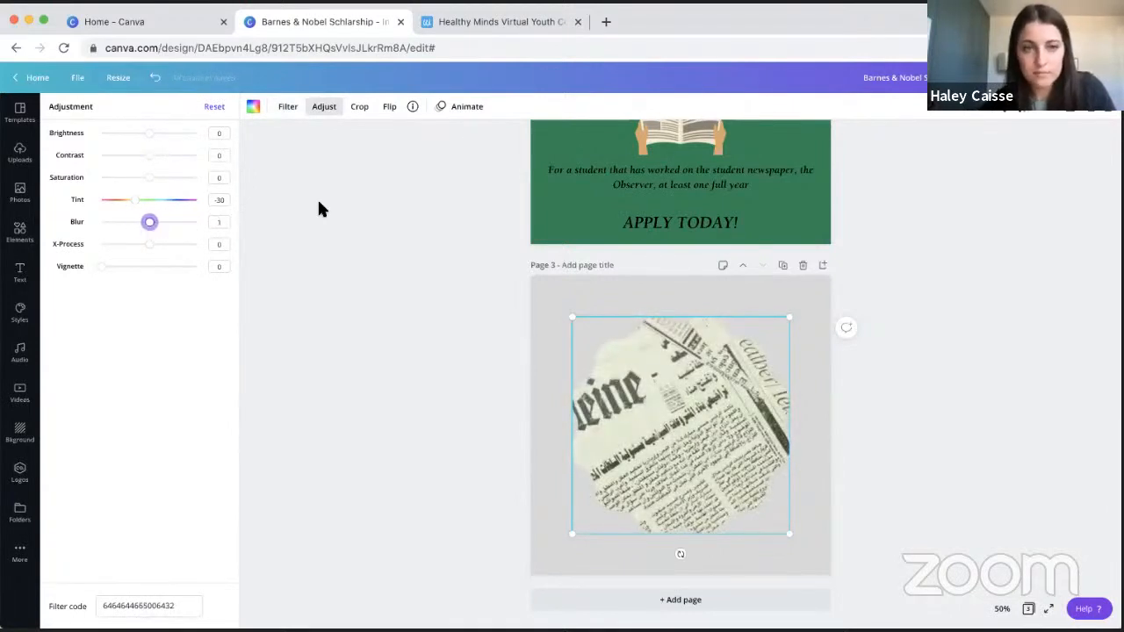
{"action": "left_click", "coordinate": [216, 108]}
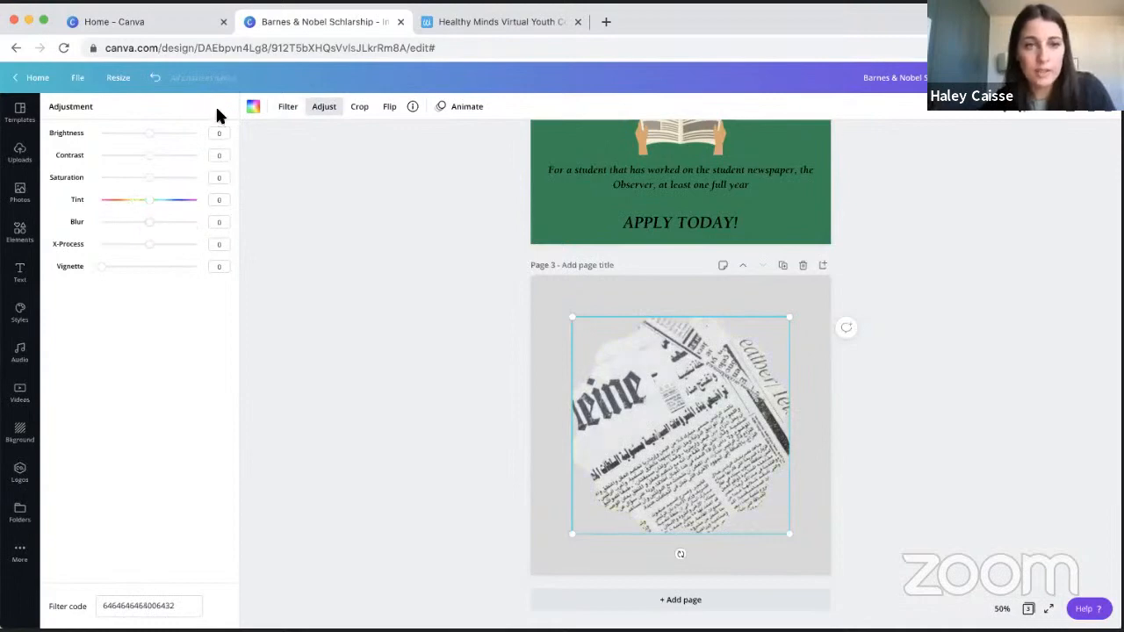
- Crop the framed newspaper photo by shifting it to the right so more of the large headline shows inside the frame
{"action": "left_click", "coordinate": [359, 108]}
{"action": "double_click", "coordinate": [696, 409]}
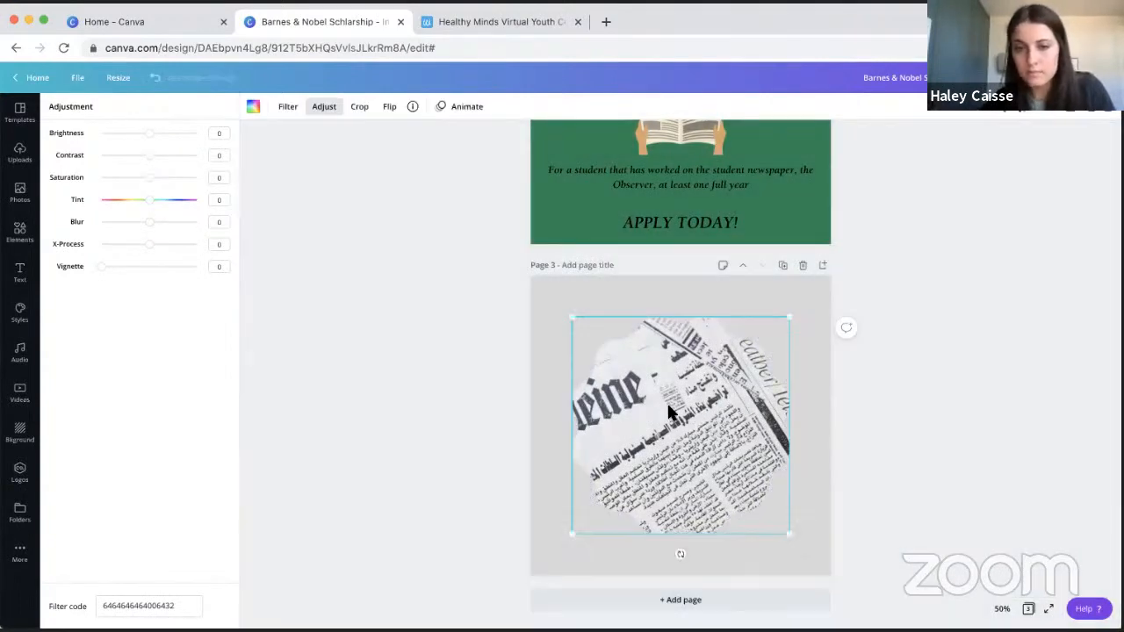
{"action": "left_click", "coordinate": [360, 108]}
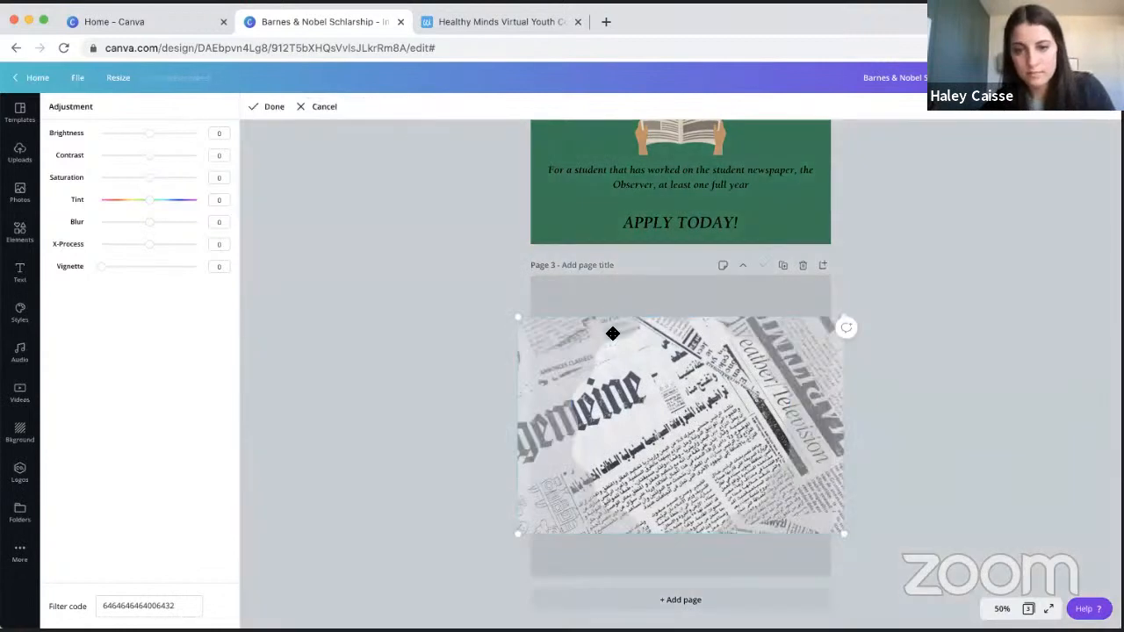
{"action": "left_click_drag", "start_coordinate": [669, 372], "coordinate": [722, 384]}
{"action": "left_click", "coordinate": [1012, 350]}
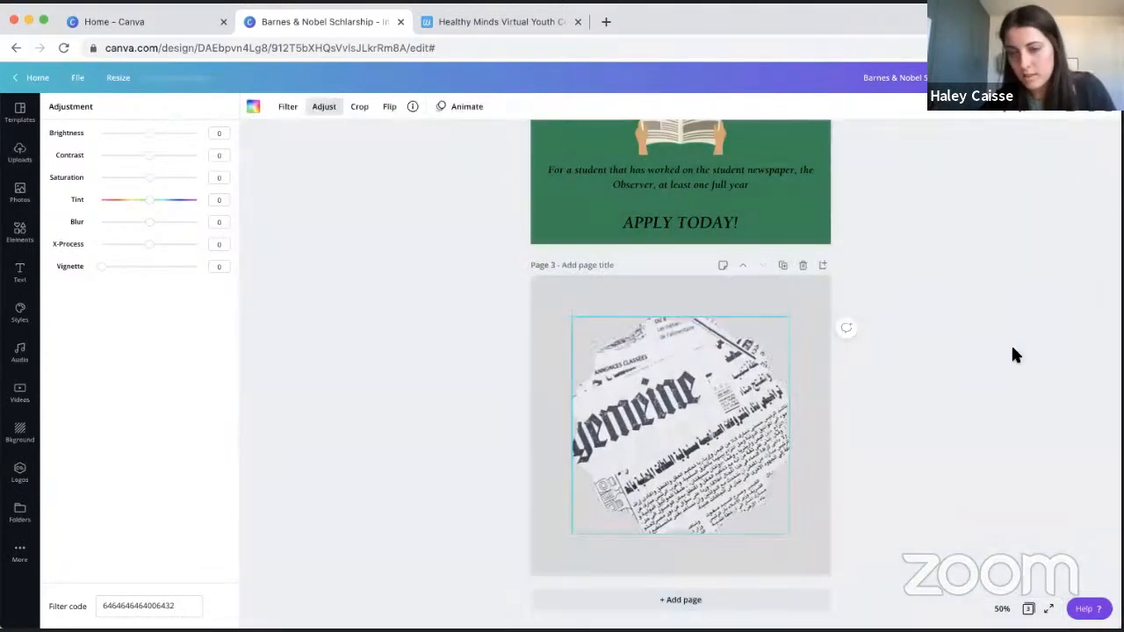
{"action": "left_click", "coordinate": [497, 243]}
- Flip the framed newspaper photo horizontally and vertically, and flip it back both ways
{"action": "left_click", "coordinate": [637, 354]}
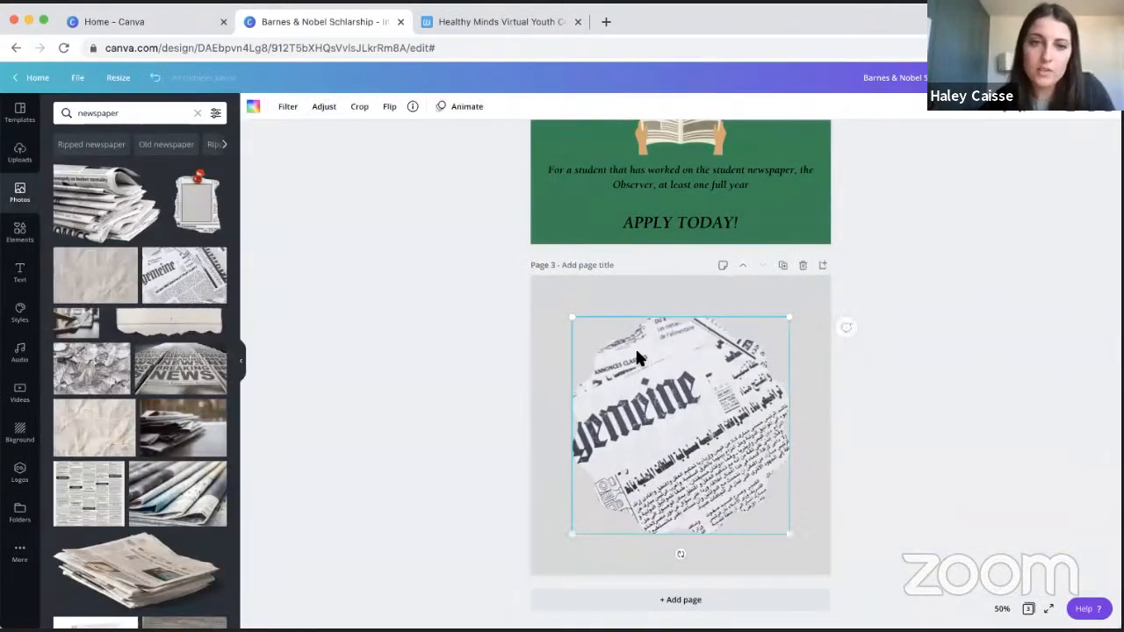
{"action": "left_click", "coordinate": [390, 109]}
{"action": "left_click", "coordinate": [424, 143]}
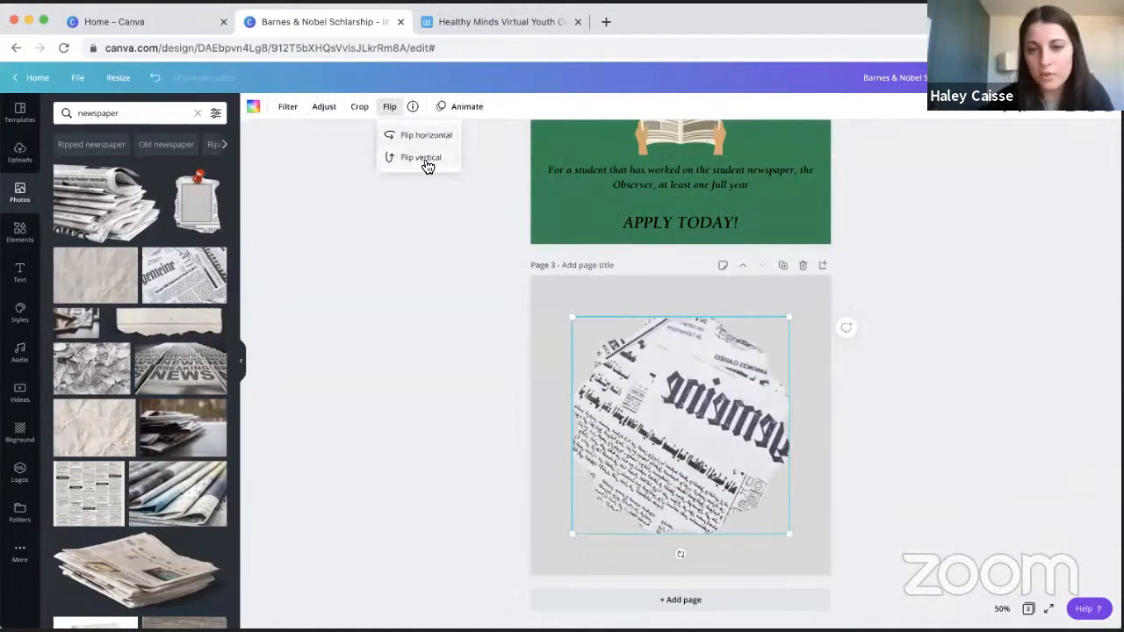
{"action": "left_click", "coordinate": [423, 159]}
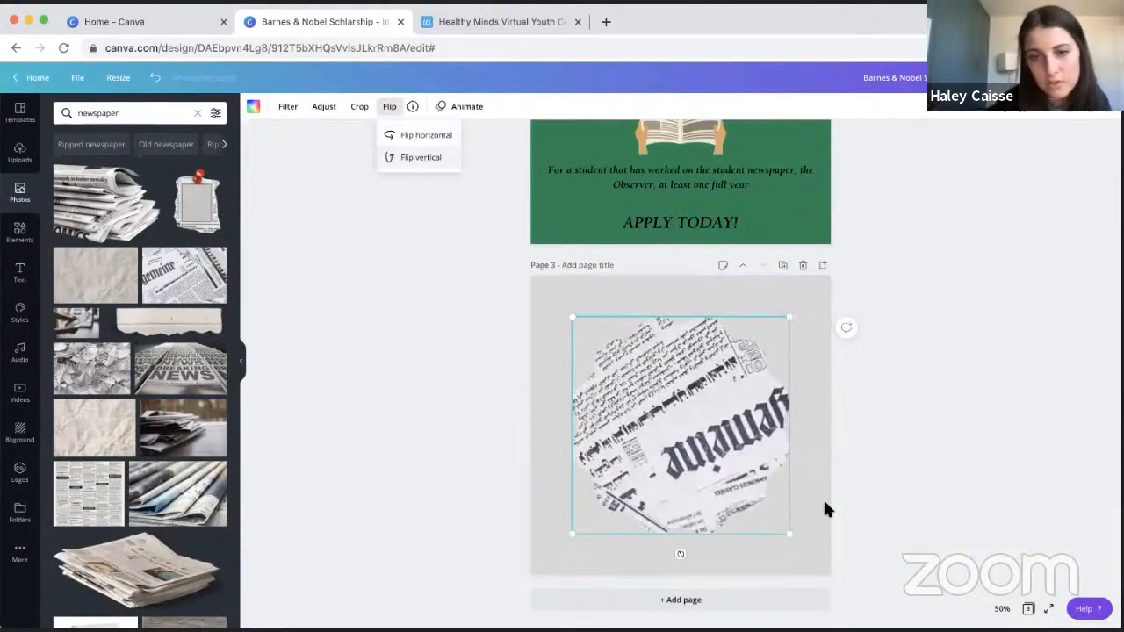
{"action": "left_click", "coordinate": [430, 145]}
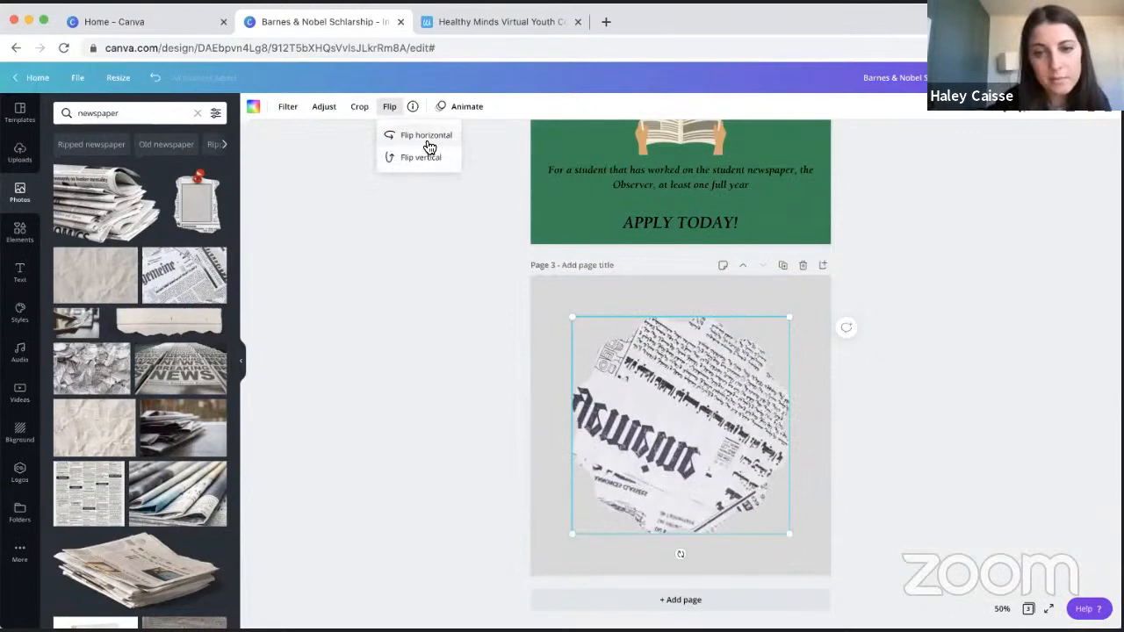
{"action": "left_click", "coordinate": [429, 163]}
{"action": "left_click", "coordinate": [448, 401]}
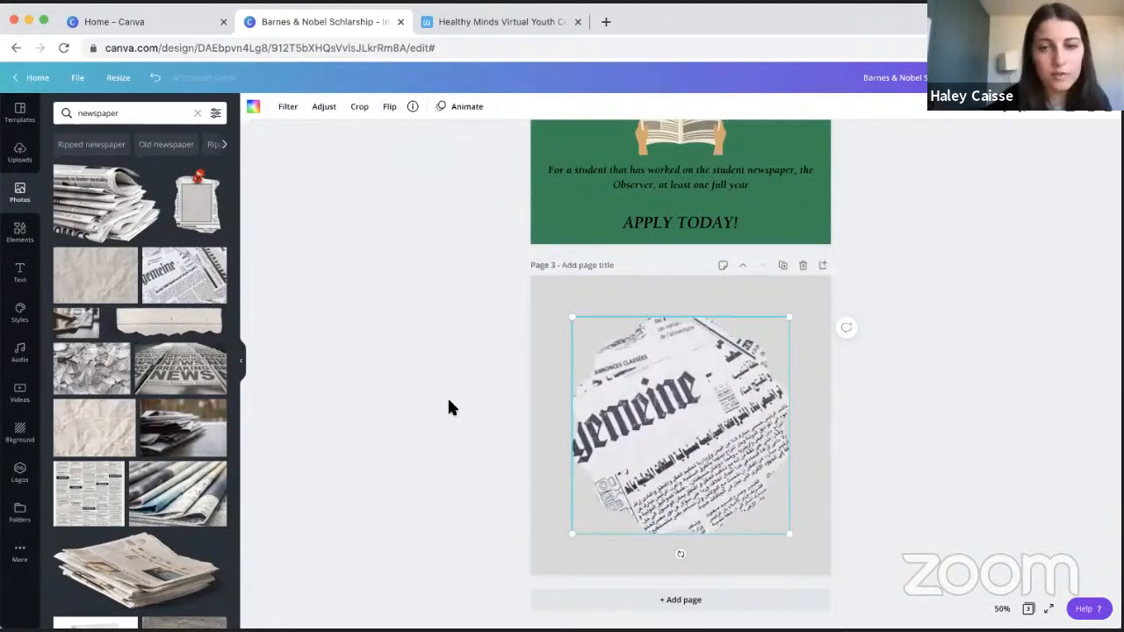
- Undo the recent flips of the framed newspaper photo
{"action": "left_click", "coordinate": [157, 81]}
{"action": "left_click", "coordinate": [156, 81]}
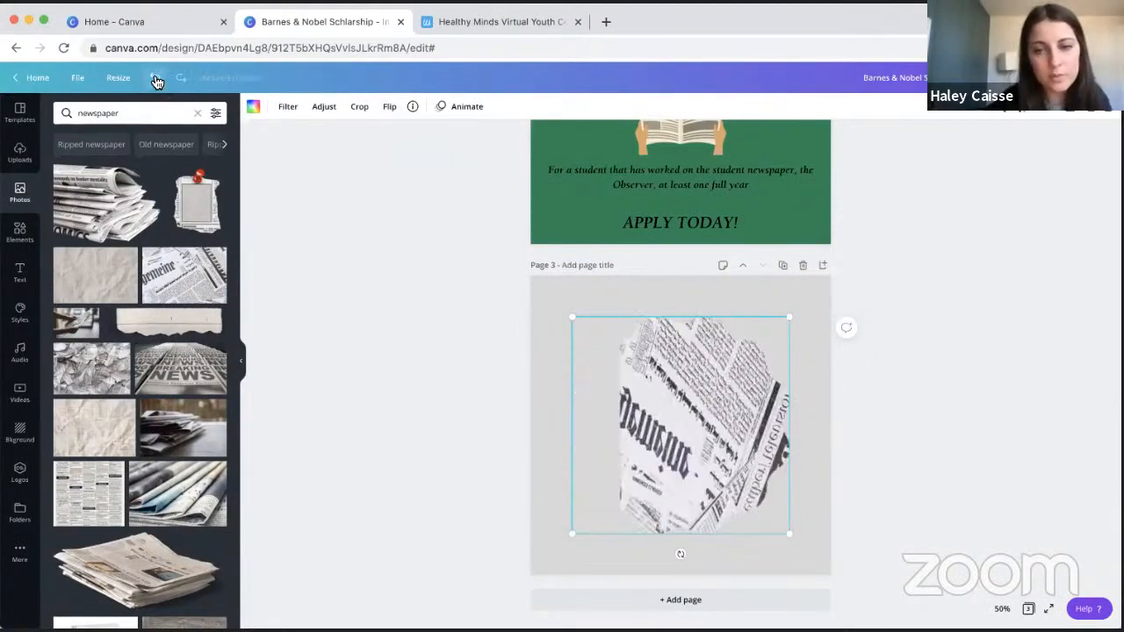
{"action": "left_click", "coordinate": [157, 81]}
{"action": "left_click", "coordinate": [156, 81]}
{"action": "left_click", "coordinate": [157, 81]}
{"action": "left_click", "coordinate": [156, 81]}
{"action": "left_click", "coordinate": [156, 80]}
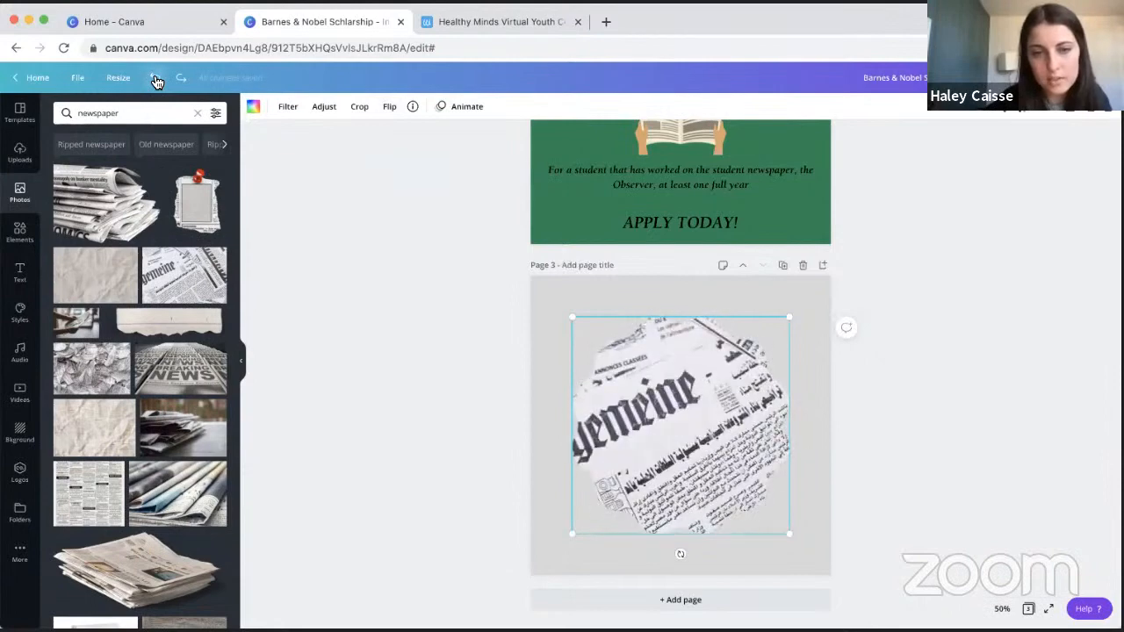
- Delete the newspaper photo and its scalloped frame from page 3
{"action": "left_click", "coordinate": [318, 227]}
{"action": "left_click", "coordinate": [646, 427]}
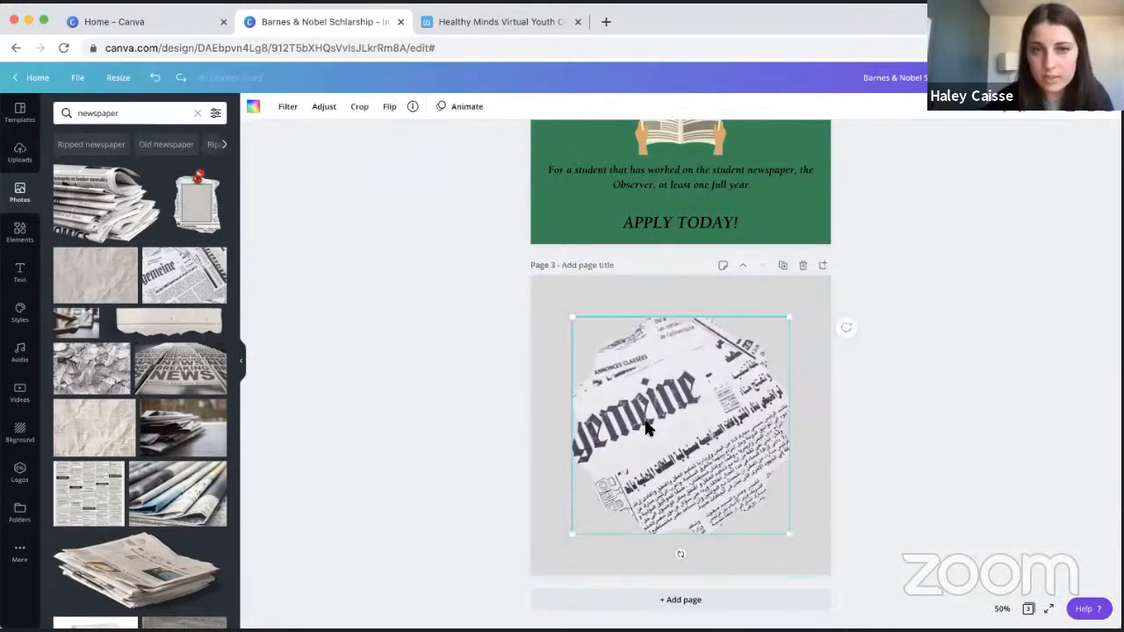
{"action": "key", "text": "Delete"}
{"action": "key", "text": "Delete"}
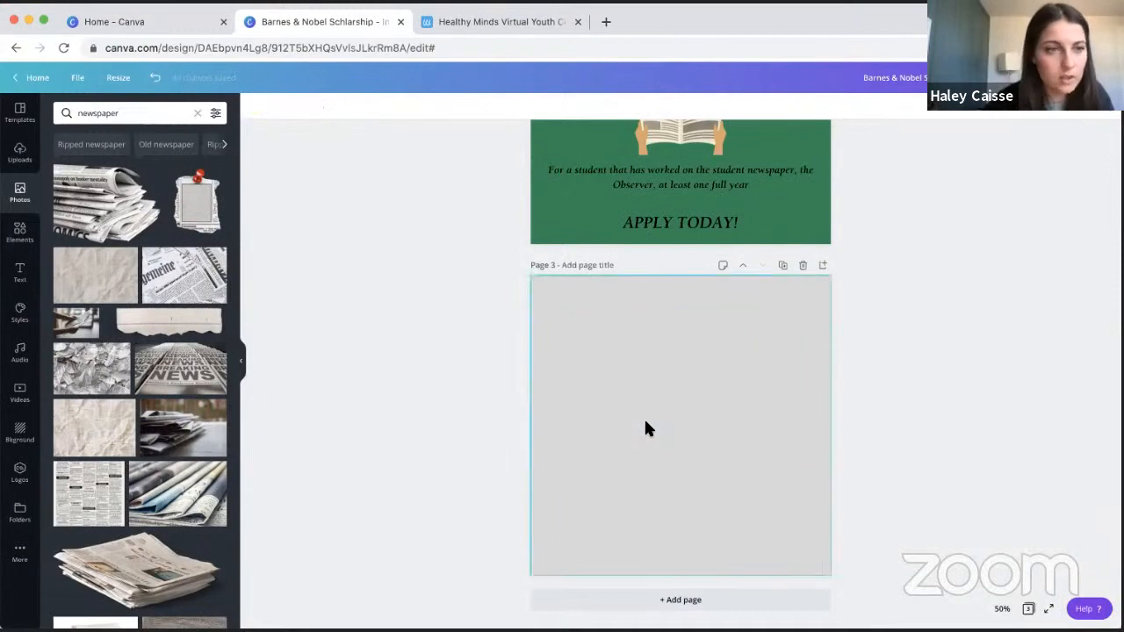
- Clear the newspaper photo search and look through the full collection of shapes in the elements
{"action": "left_click", "coordinate": [201, 112]}
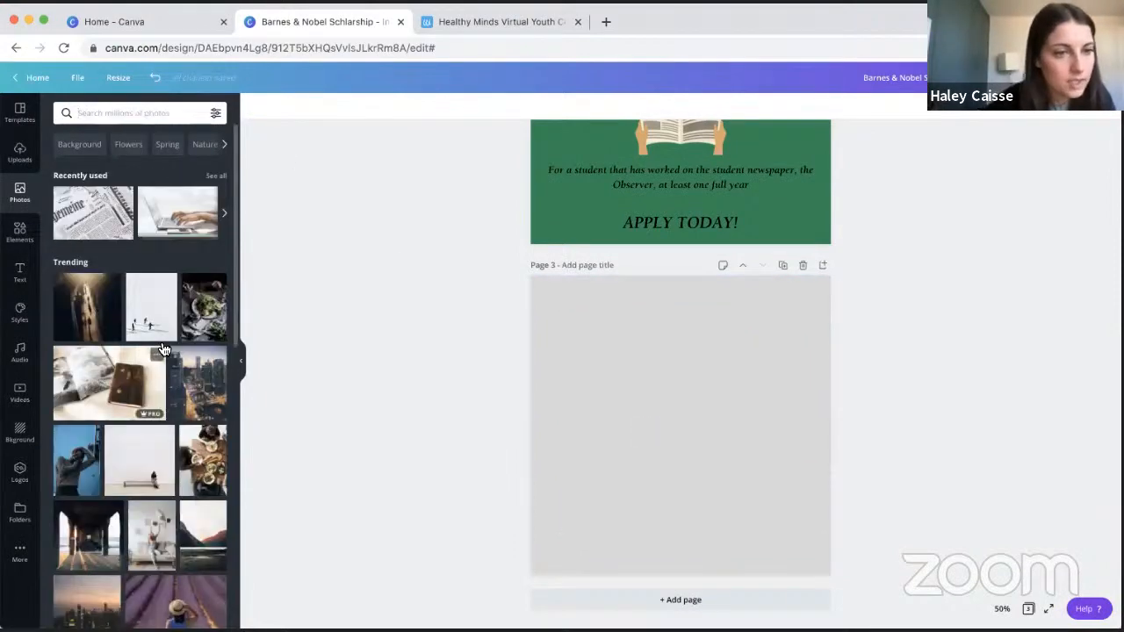
{"action": "left_click", "coordinate": [19, 232]}
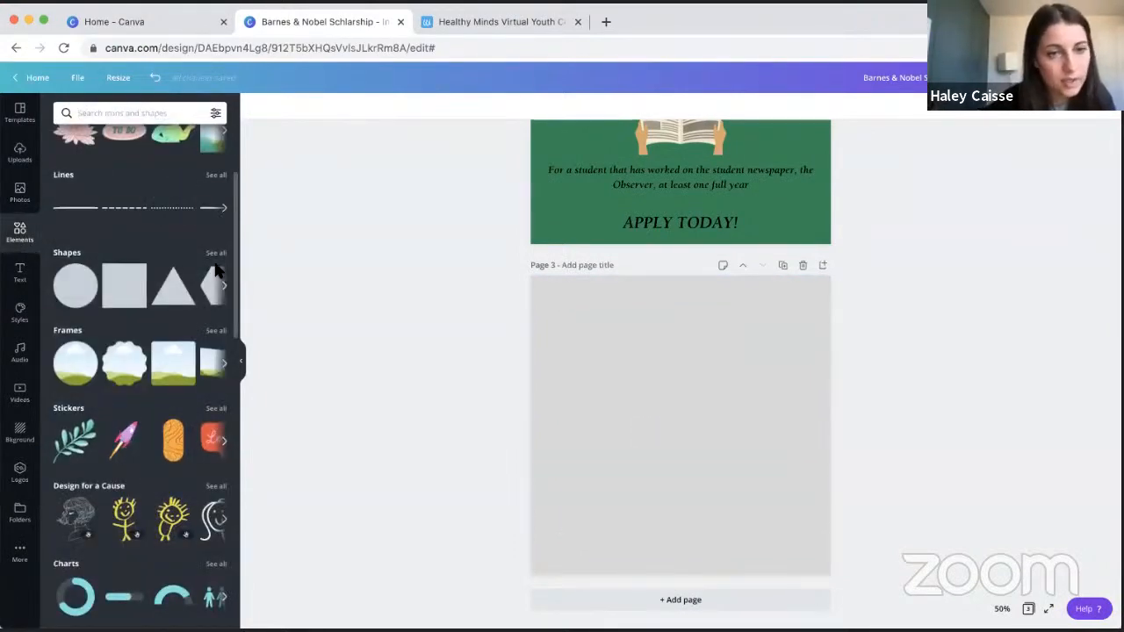
{"action": "left_click", "coordinate": [216, 252]}
{"action": "scroll", "coordinate": [193, 274], "scroll_direction": "down", "scroll_amount": 5}
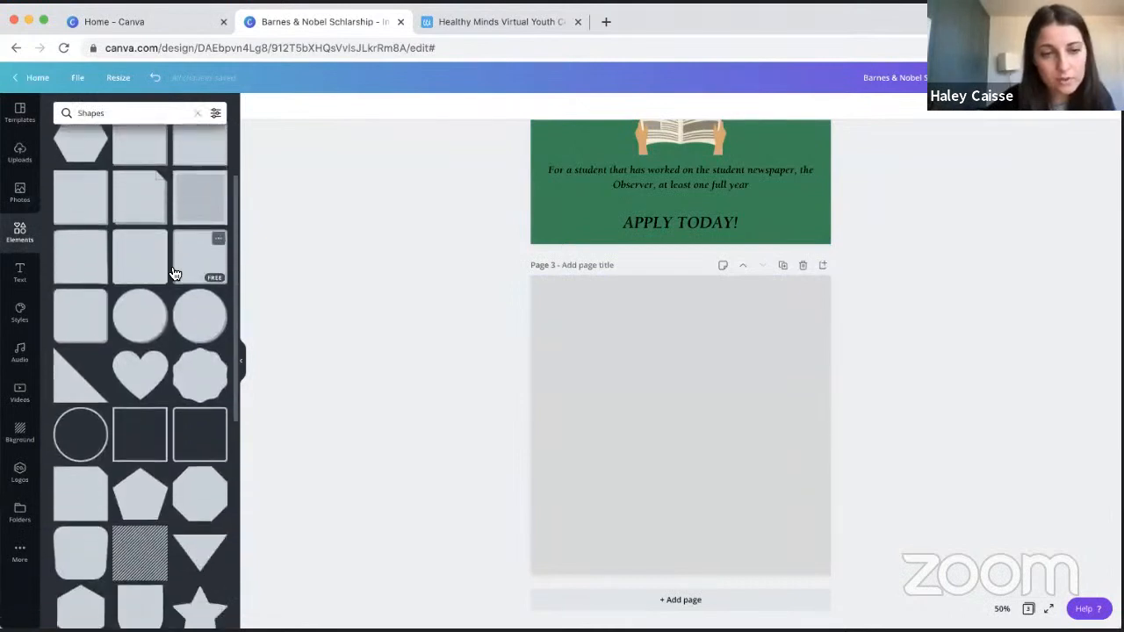
{"action": "scroll", "coordinate": [179, 211], "scroll_direction": "down", "scroll_amount": 5}
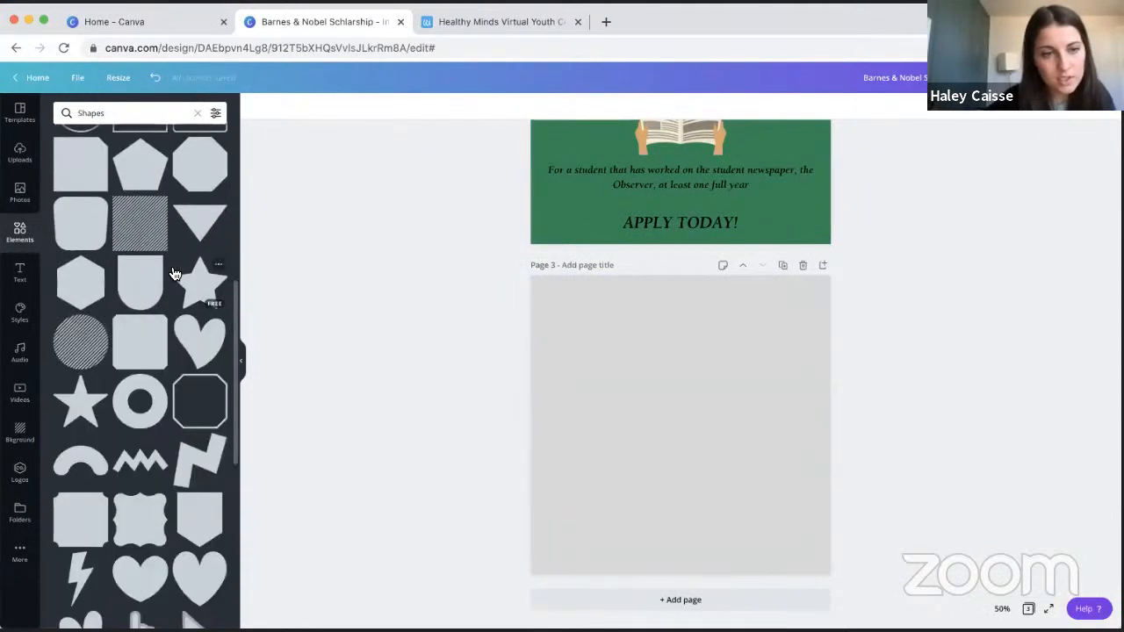
{"action": "left_click", "coordinate": [195, 113]}
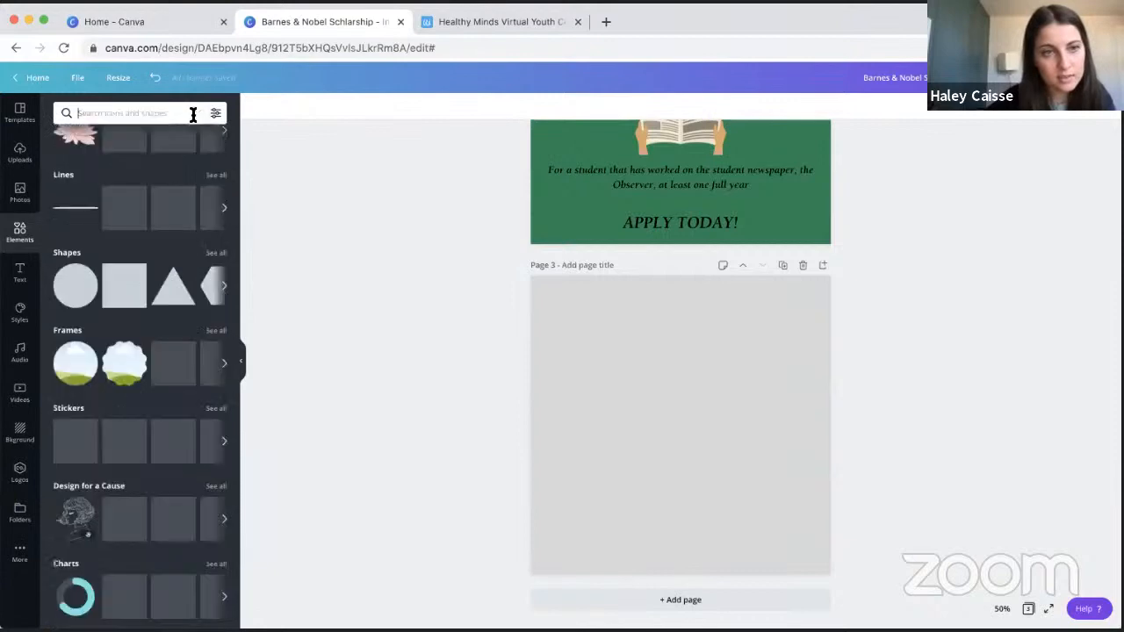
- Look through the full sticker collection and return to the overview of element categories
{"action": "scroll", "coordinate": [136, 263], "scroll_direction": "down", "scroll_amount": 2}
{"action": "scroll", "coordinate": [136, 290], "scroll_direction": "down", "scroll_amount": 1}
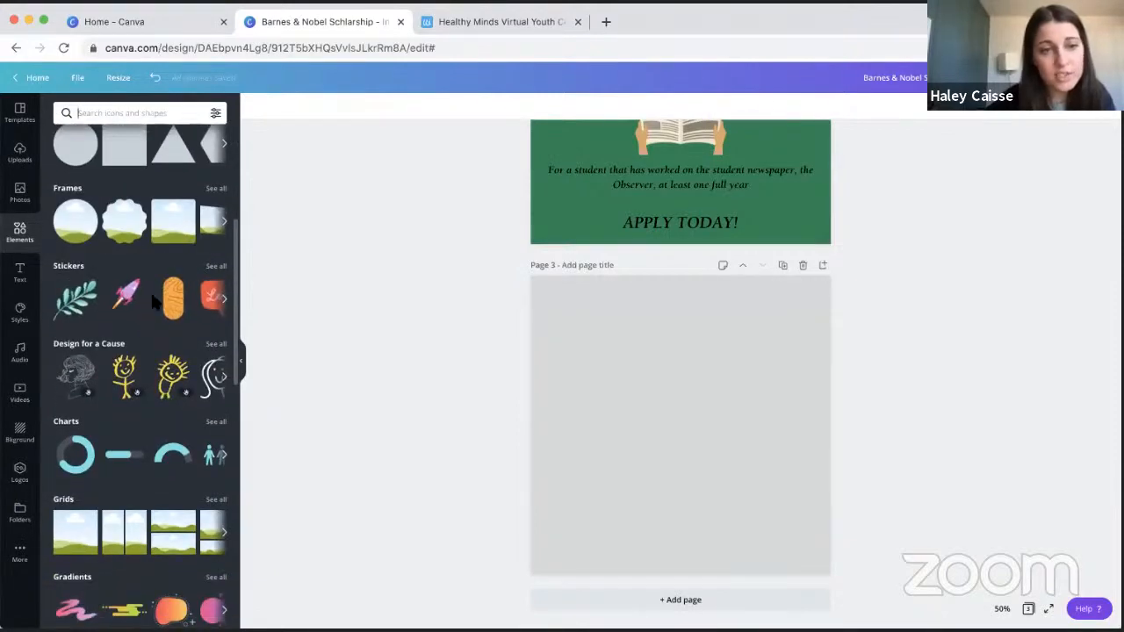
{"action": "left_click", "coordinate": [216, 267]}
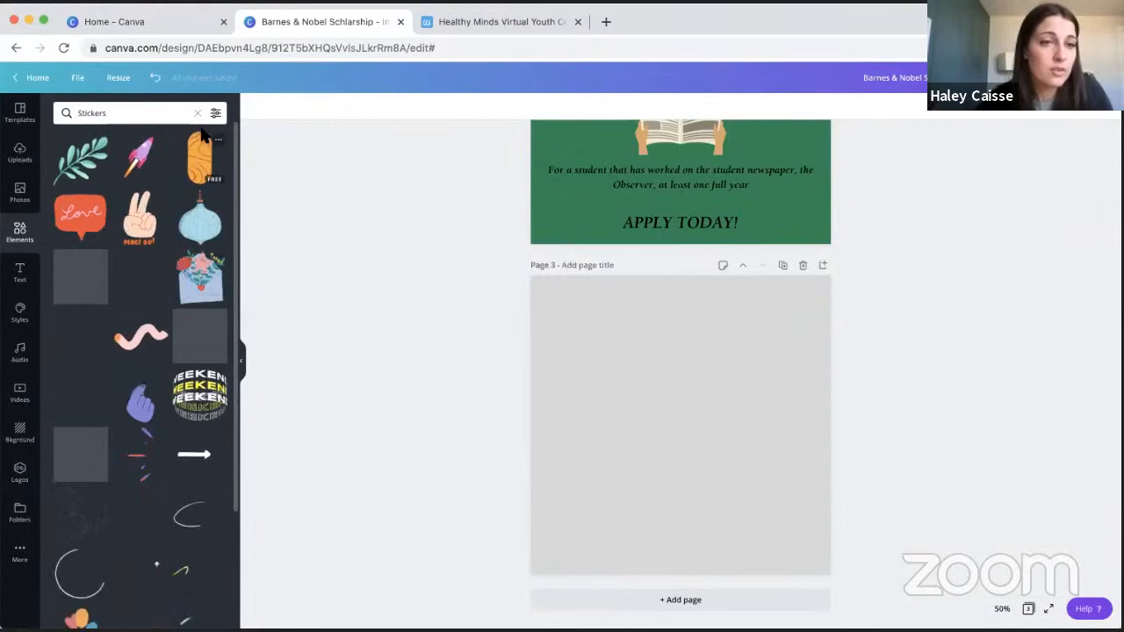
{"action": "left_click", "coordinate": [197, 112]}
{"action": "scroll", "coordinate": [140, 351], "scroll_direction": "down", "scroll_amount": 1}
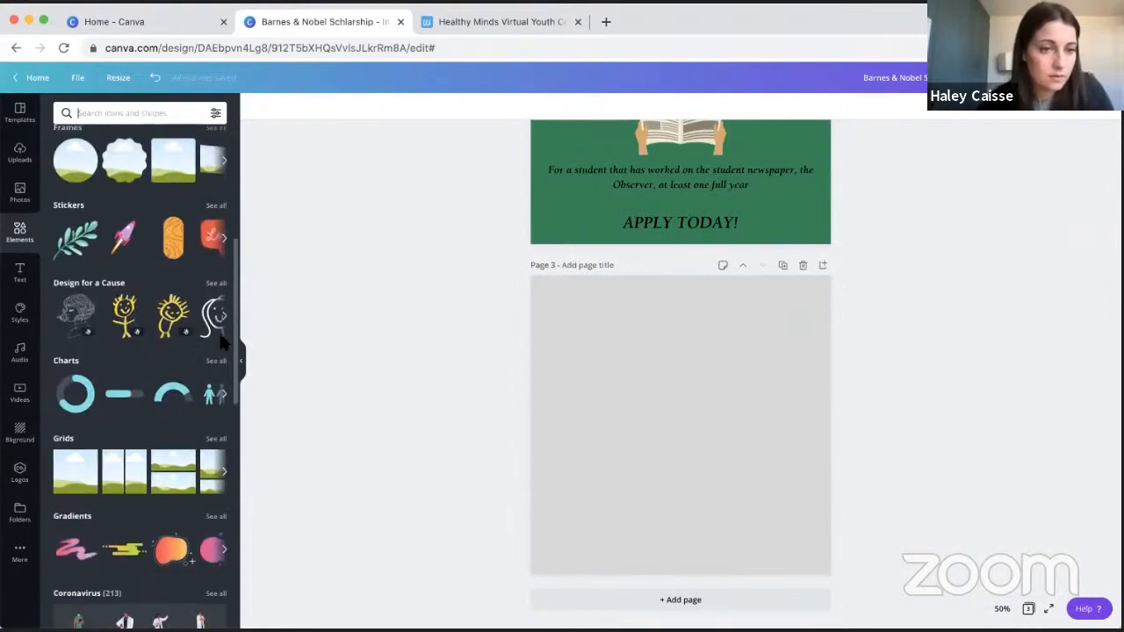
- Try adding the green stacked row chart from the full chart collection to page 3 and undo the insertion
{"action": "left_click", "coordinate": [217, 421]}
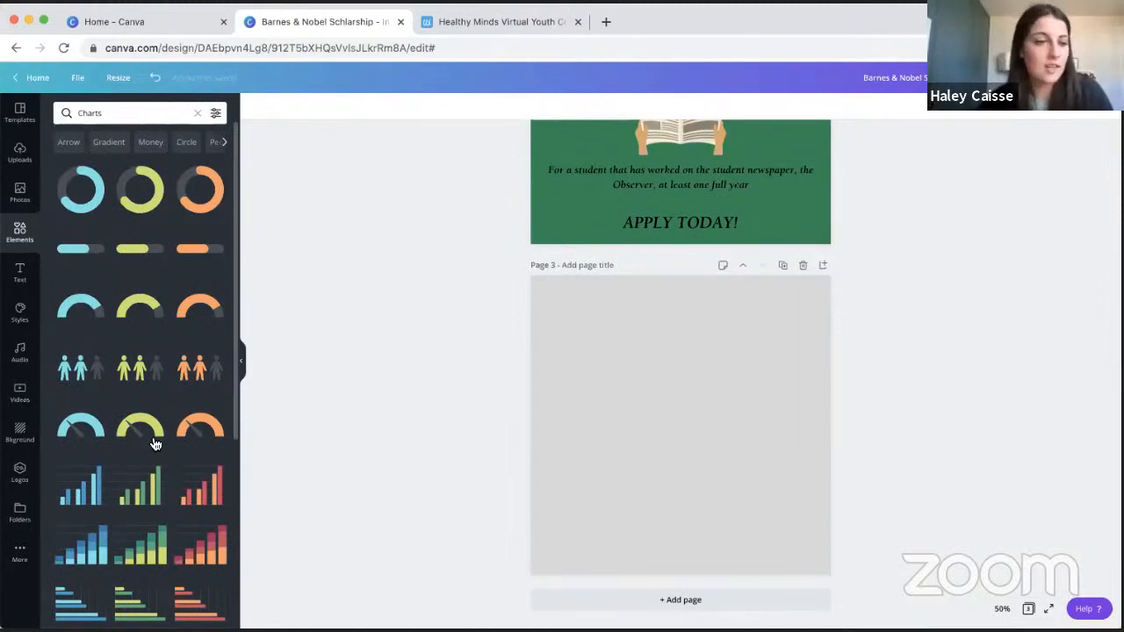
{"action": "scroll", "coordinate": [162, 428], "scroll_direction": "down", "scroll_amount": 1}
{"action": "scroll", "coordinate": [132, 373], "scroll_direction": "down", "scroll_amount": 5}
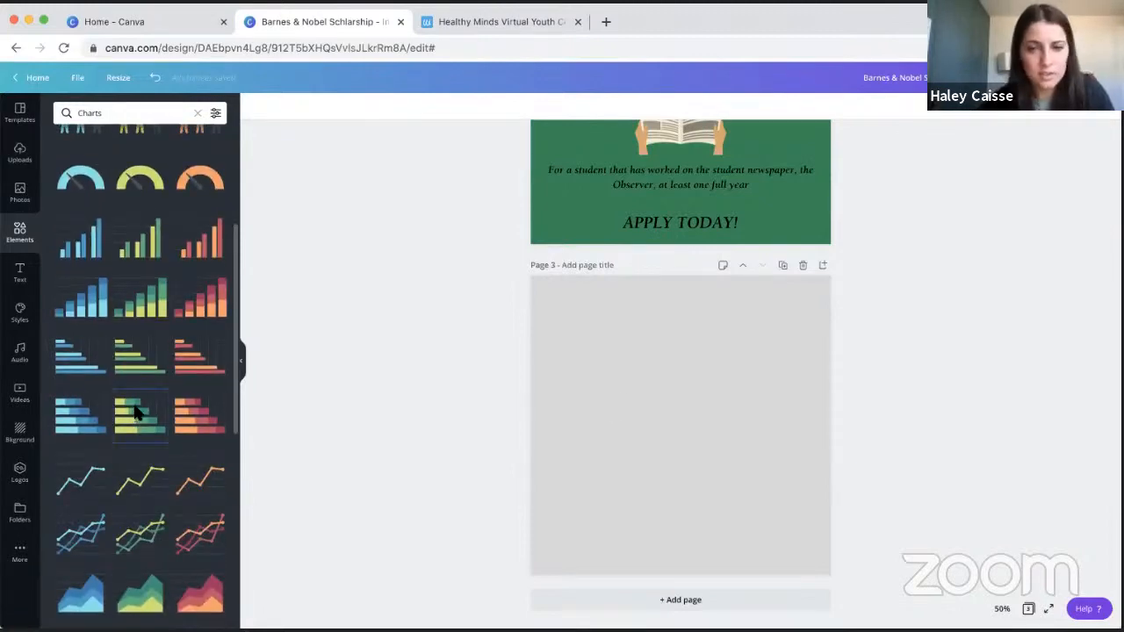
{"action": "left_click", "coordinate": [136, 412]}
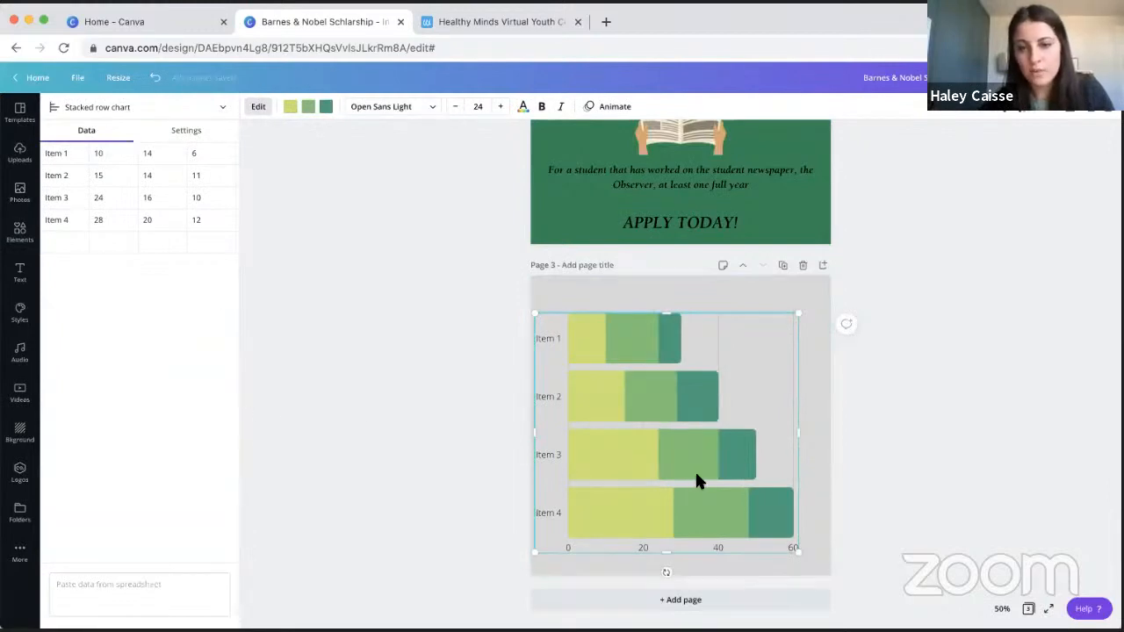
{"action": "left_click", "coordinate": [156, 78]}
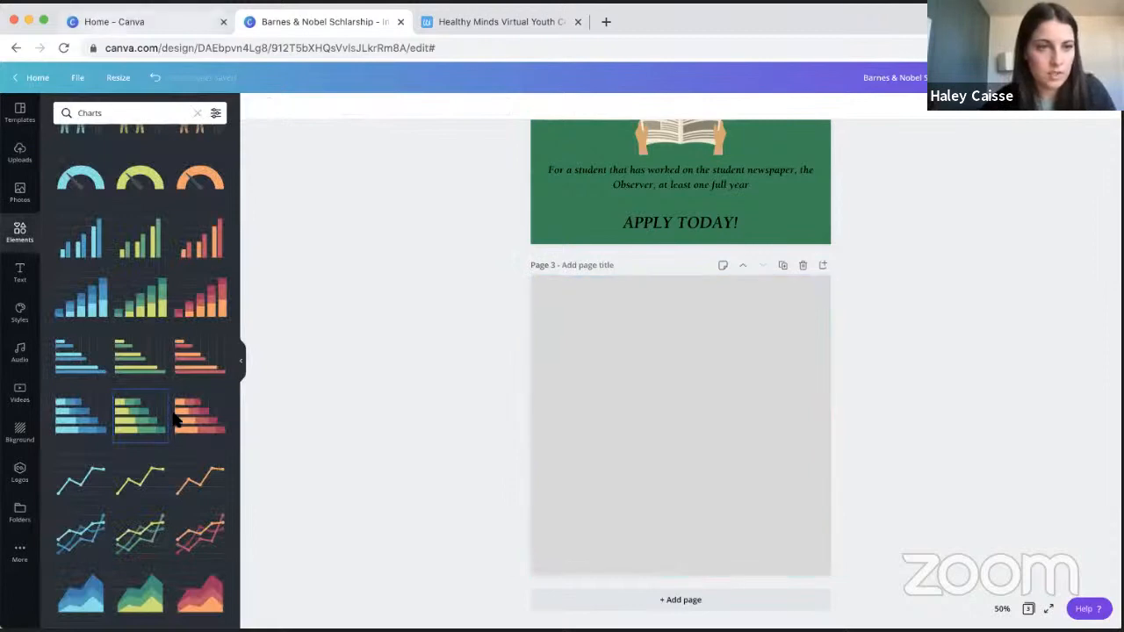
- Try out a three-photo grid on page 3 by narrowing it towards the page's right side, and delete it
{"action": "left_click", "coordinate": [198, 113]}
{"action": "scroll", "coordinate": [173, 437], "scroll_direction": "down", "scroll_amount": 2}
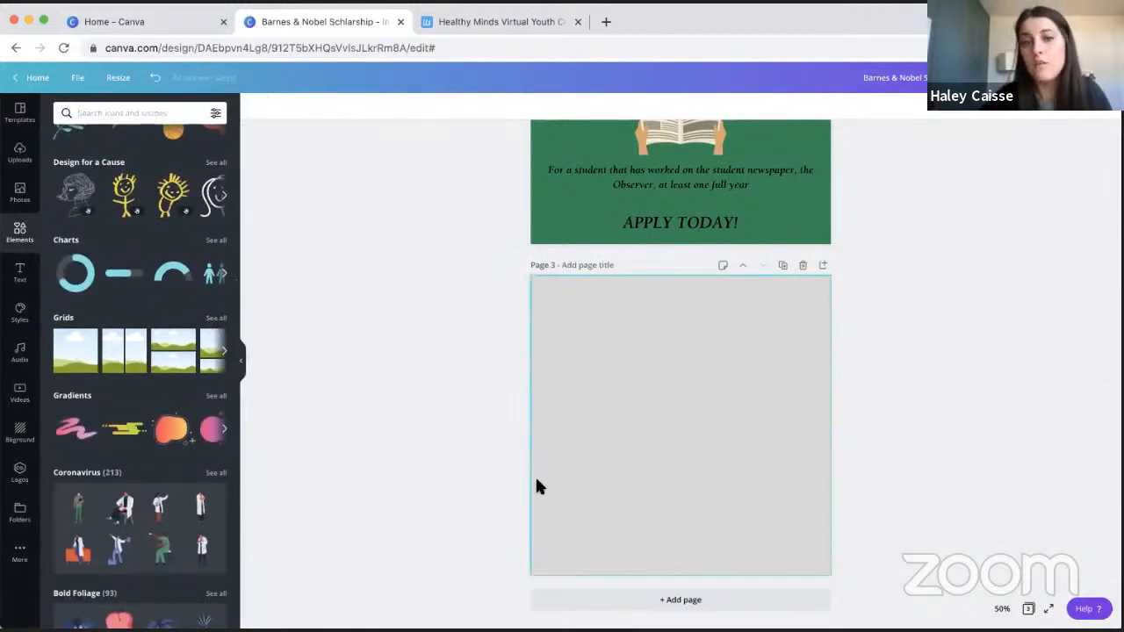
{"action": "left_click", "coordinate": [216, 318]}
{"action": "left_click", "coordinate": [141, 395]}
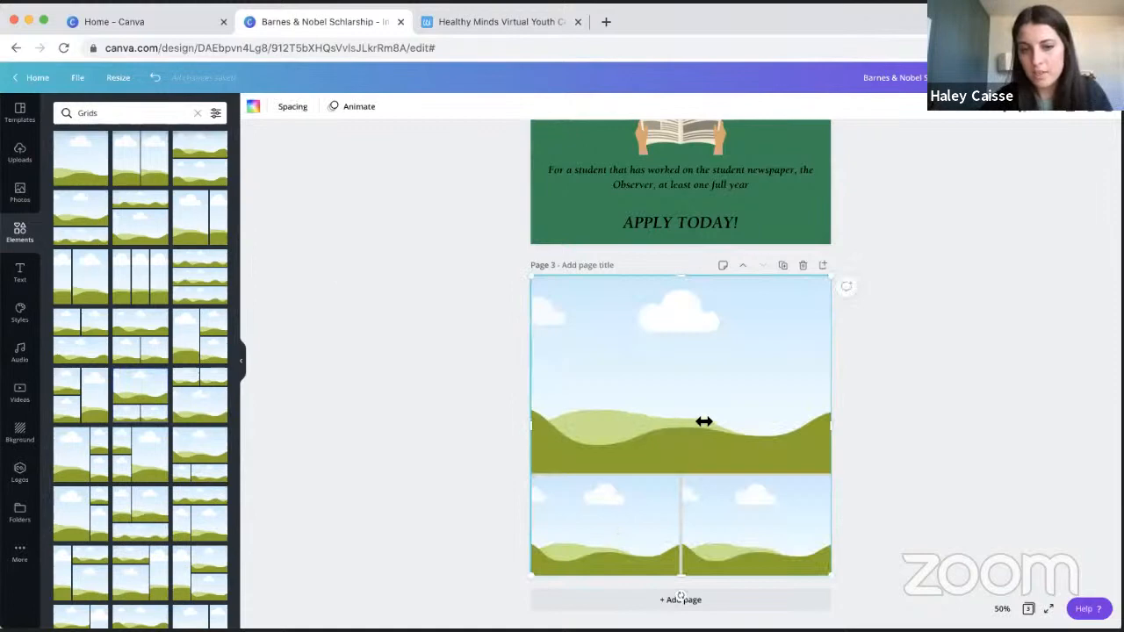
{"action": "left_click_drag", "start_coordinate": [710, 421], "coordinate": [711, 423]}
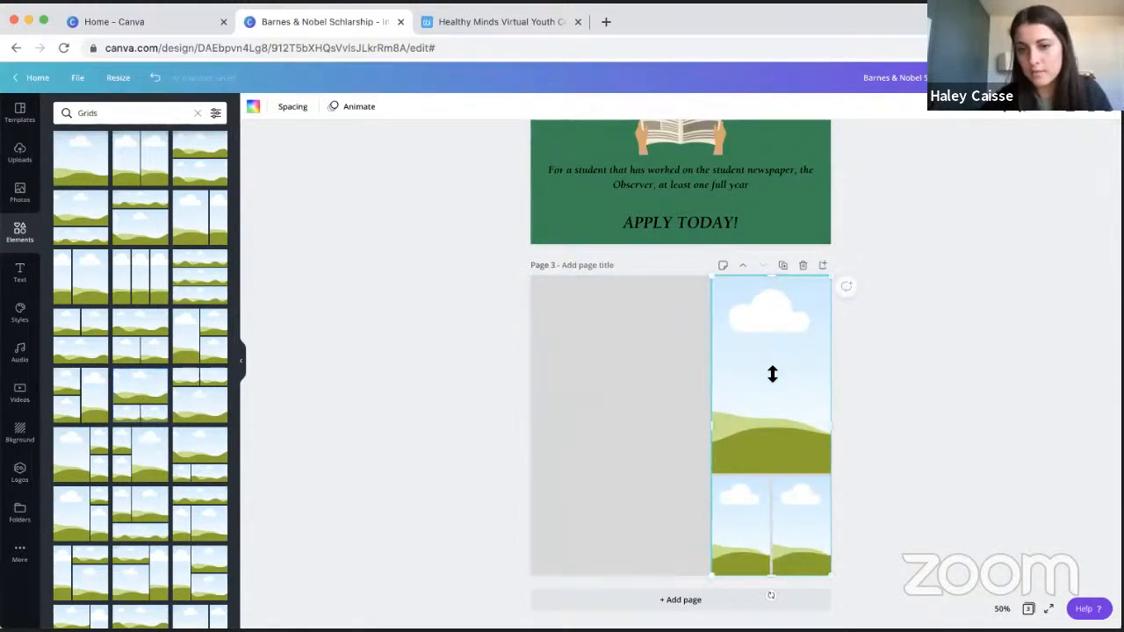
{"action": "left_click_drag", "start_coordinate": [771, 374], "coordinate": [770, 371]}
{"action": "key", "text": "Delete"}
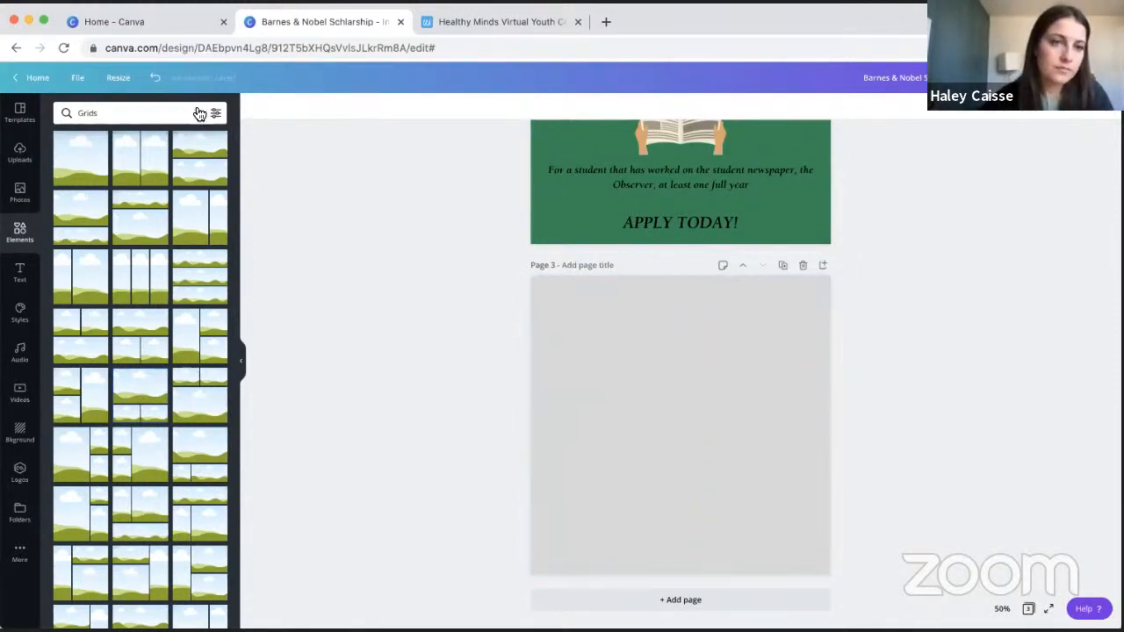
- Look through the remaining element categories and the full Coronavirus collection, and return to the overview of element categories
{"action": "left_click", "coordinate": [199, 113]}
{"action": "scroll", "coordinate": [159, 290], "scroll_direction": "down", "scroll_amount": 2}
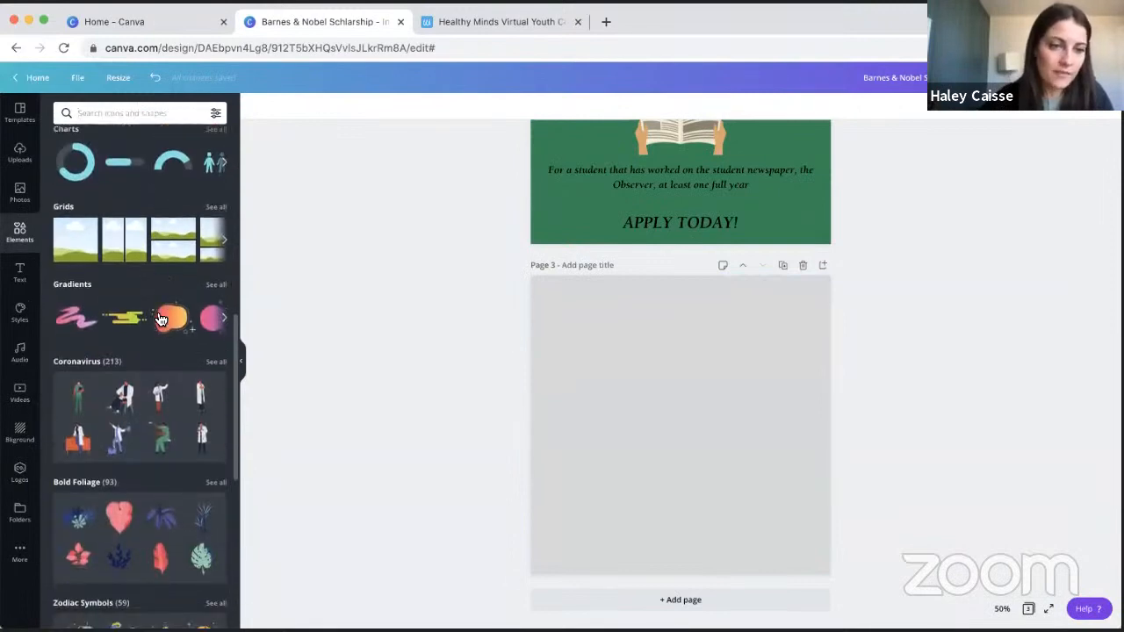
{"action": "scroll", "coordinate": [161, 319], "scroll_direction": "down", "scroll_amount": 4}
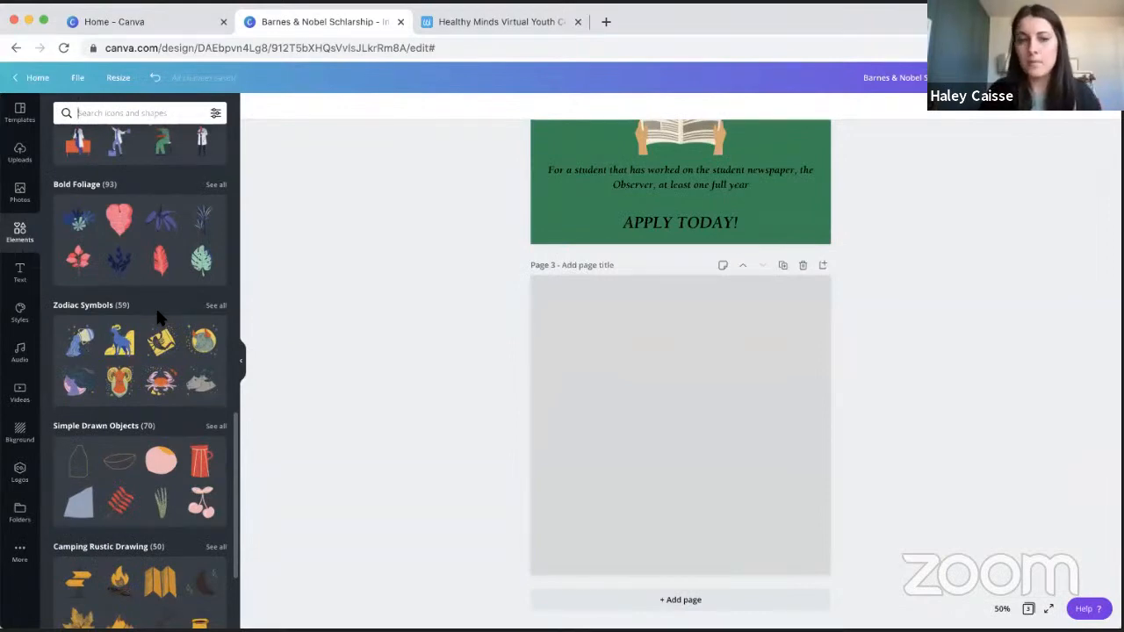
{"action": "scroll", "coordinate": [151, 330], "scroll_direction": "down", "scroll_amount": 5}
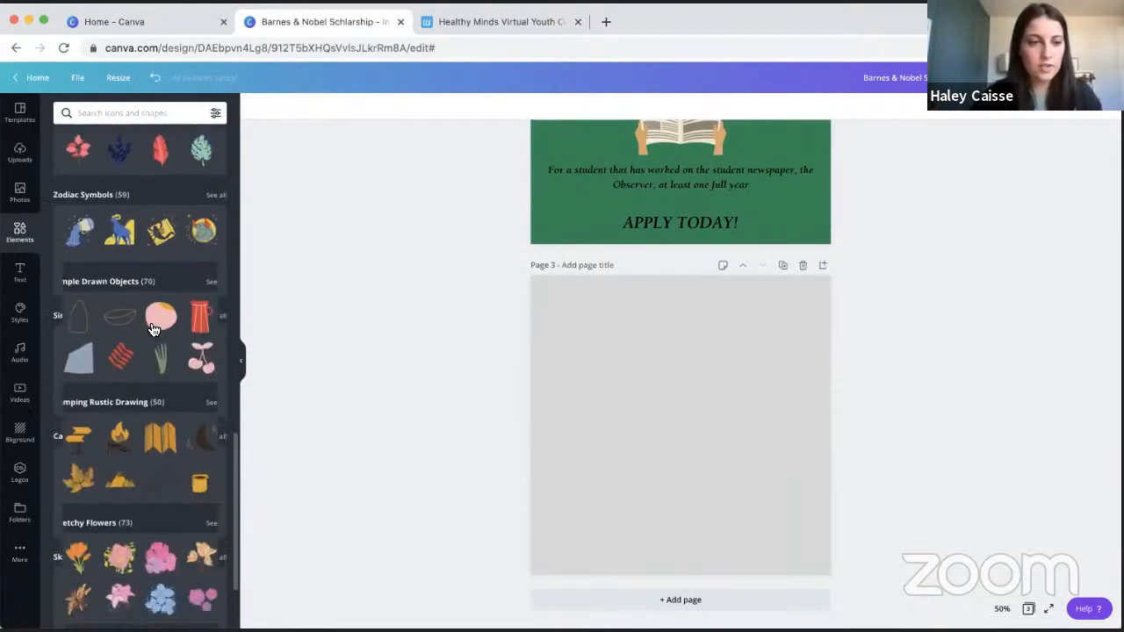
{"action": "scroll", "coordinate": [151, 330], "scroll_direction": "up", "scroll_amount": 8}
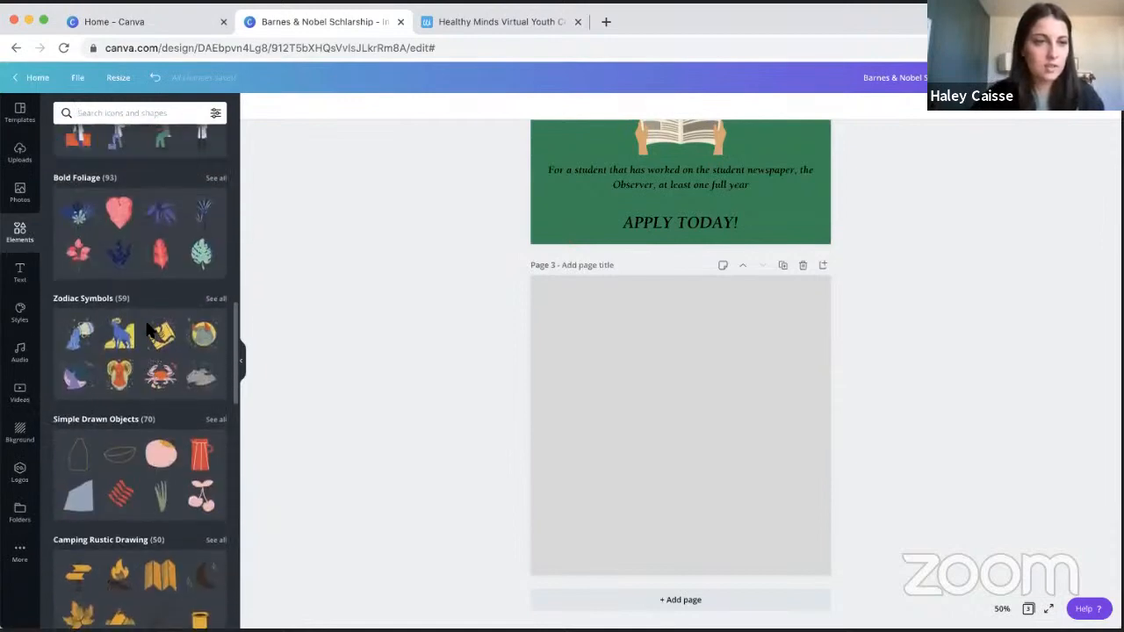
{"action": "scroll", "coordinate": [171, 321], "scroll_direction": "up", "scroll_amount": 3}
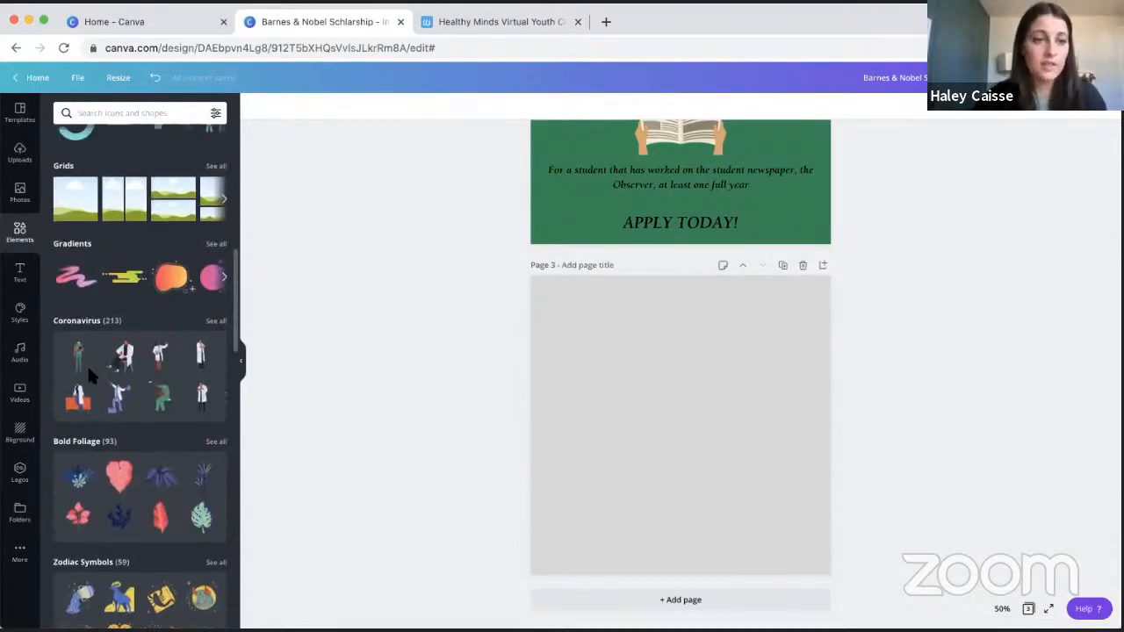
{"action": "left_click", "coordinate": [215, 321]}
{"action": "scroll", "coordinate": [107, 321], "scroll_direction": "down", "scroll_amount": 5}
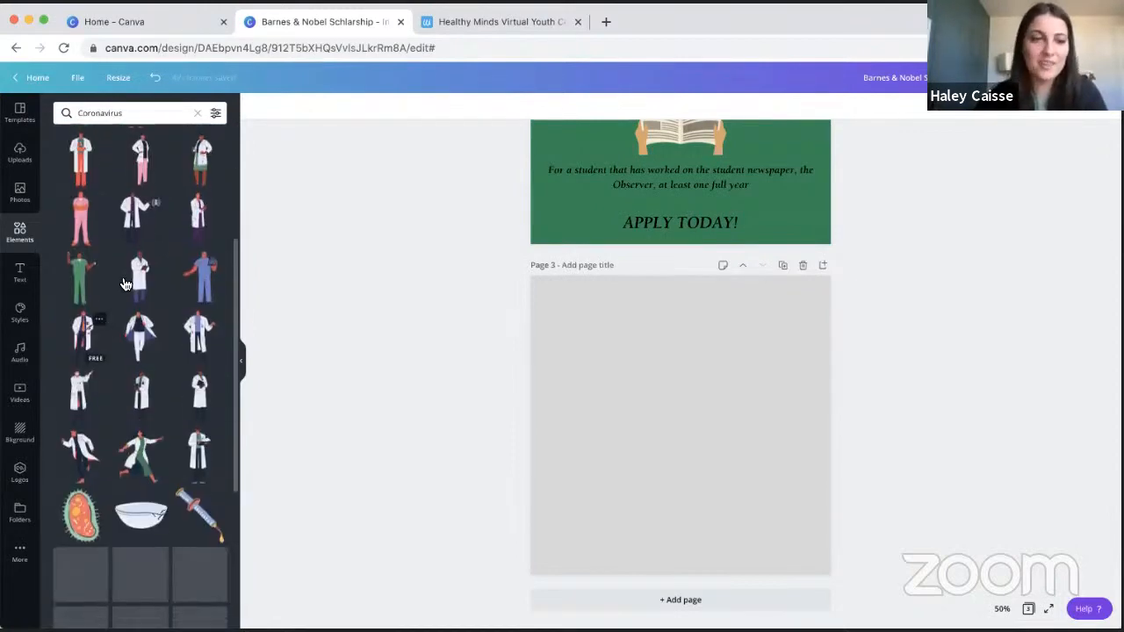
{"action": "left_click", "coordinate": [197, 113]}
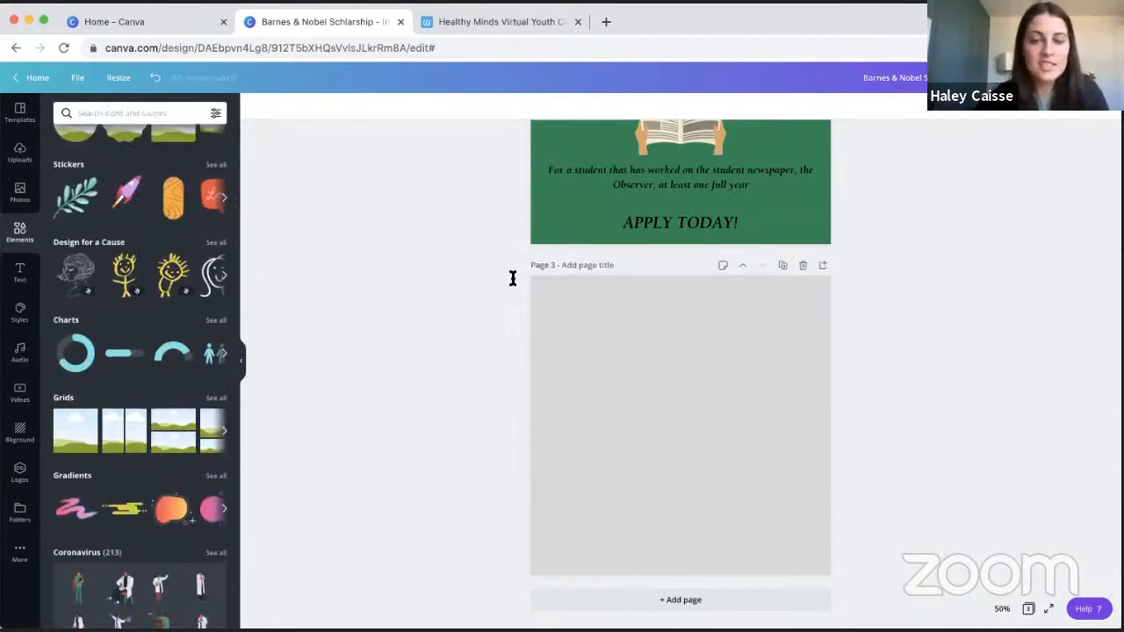
- Search the elements for "paper" and place the torn, crumpled white sheet on page 3
{"action": "scroll", "coordinate": [518, 263], "scroll_direction": "up", "scroll_amount": 4}
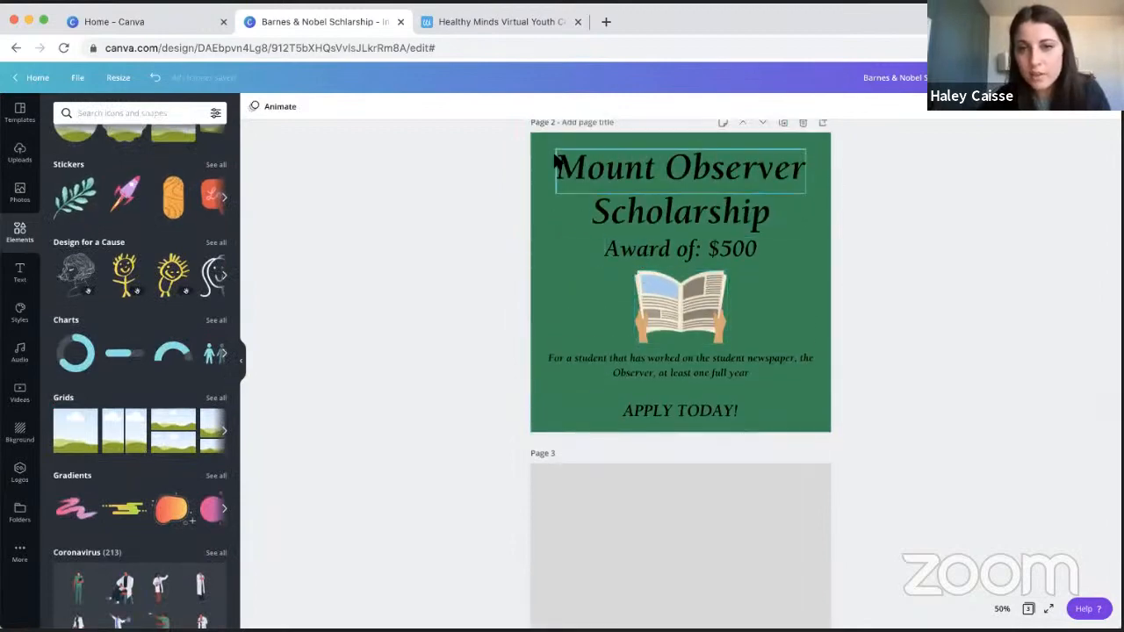
{"action": "scroll", "coordinate": [680, 309], "scroll_direction": "down", "scroll_amount": 1}
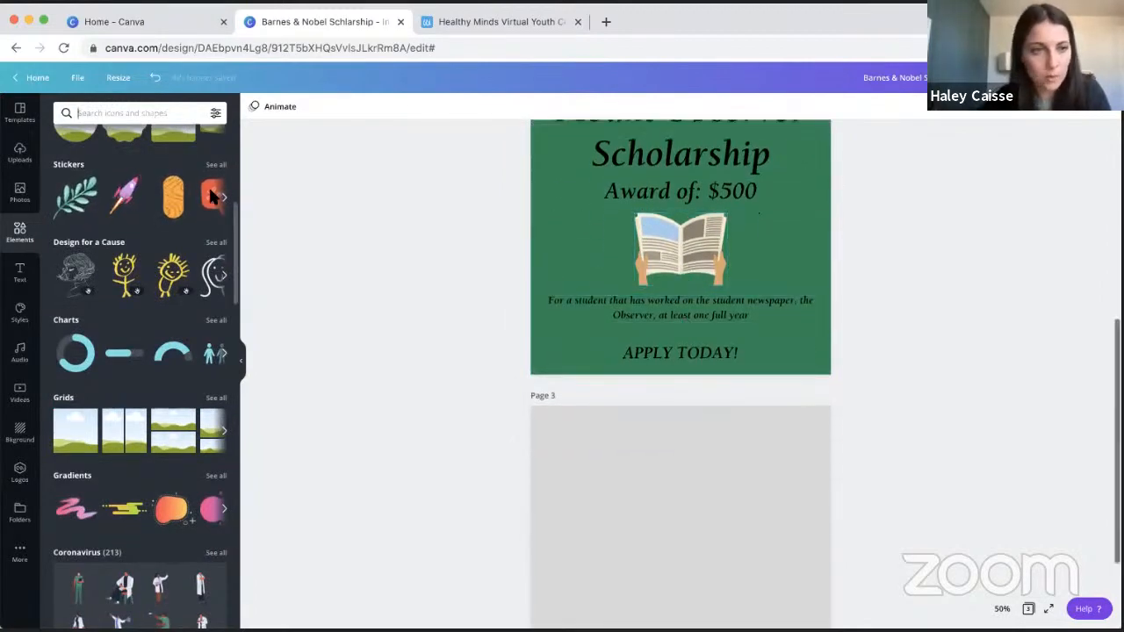
{"action": "scroll", "coordinate": [158, 175], "scroll_direction": "up", "scroll_amount": 3}
{"action": "left_click", "coordinate": [121, 113]}
{"action": "type", "text": "pa"}
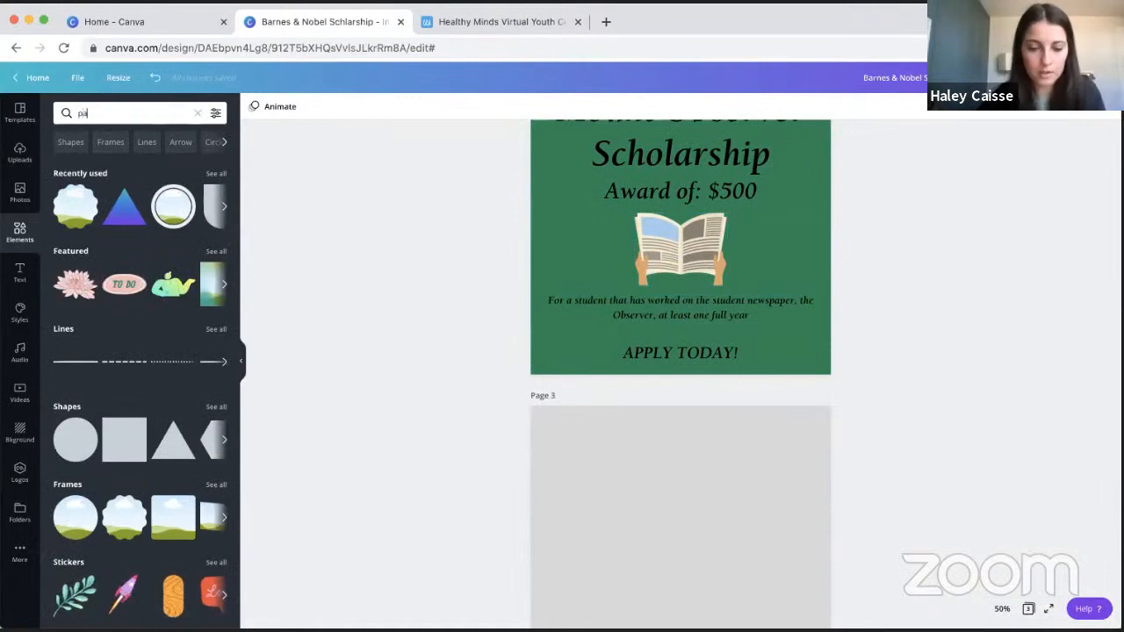
{"action": "type", "text": "per"}
{"action": "key", "text": "Return"}
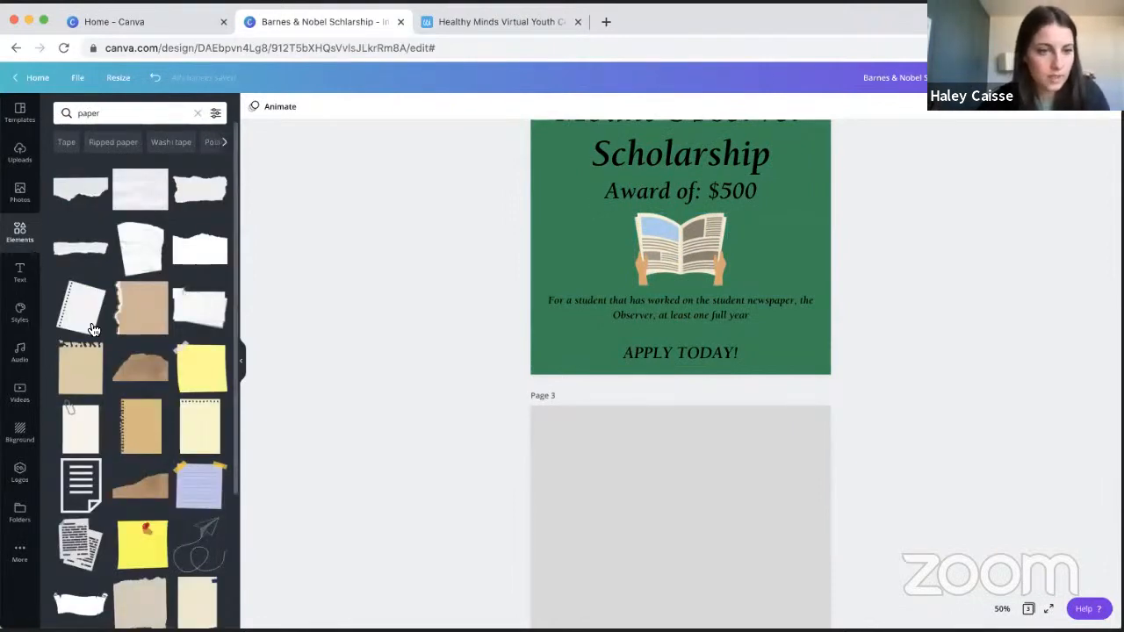
{"action": "scroll", "coordinate": [161, 359], "scroll_direction": "down", "scroll_amount": 4}
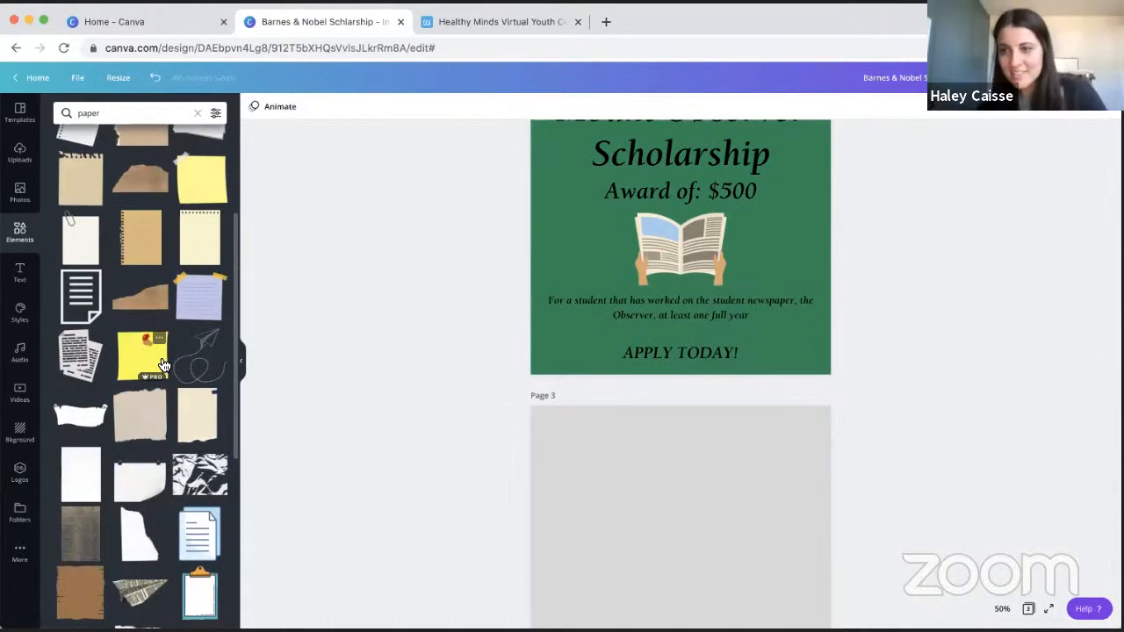
{"action": "scroll", "coordinate": [161, 364], "scroll_direction": "up", "scroll_amount": 4}
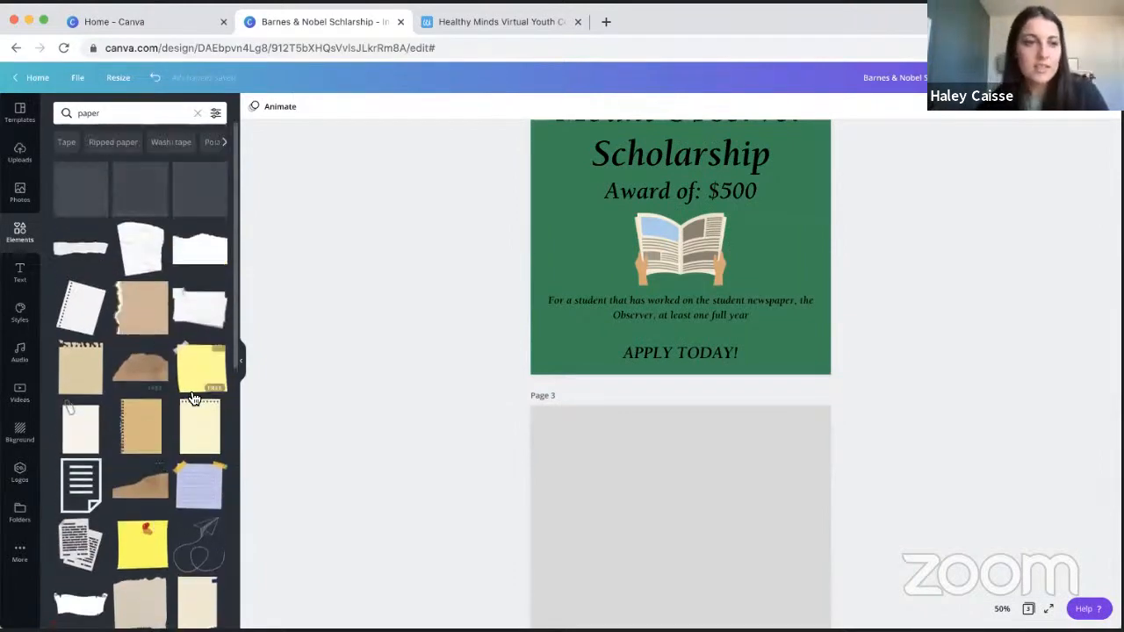
{"action": "left_click", "coordinate": [133, 244]}
{"action": "left_click_drag", "start_coordinate": [745, 225], "coordinate": [710, 535]}
{"action": "scroll", "coordinate": [938, 472], "scroll_direction": "down", "scroll_amount": 2}
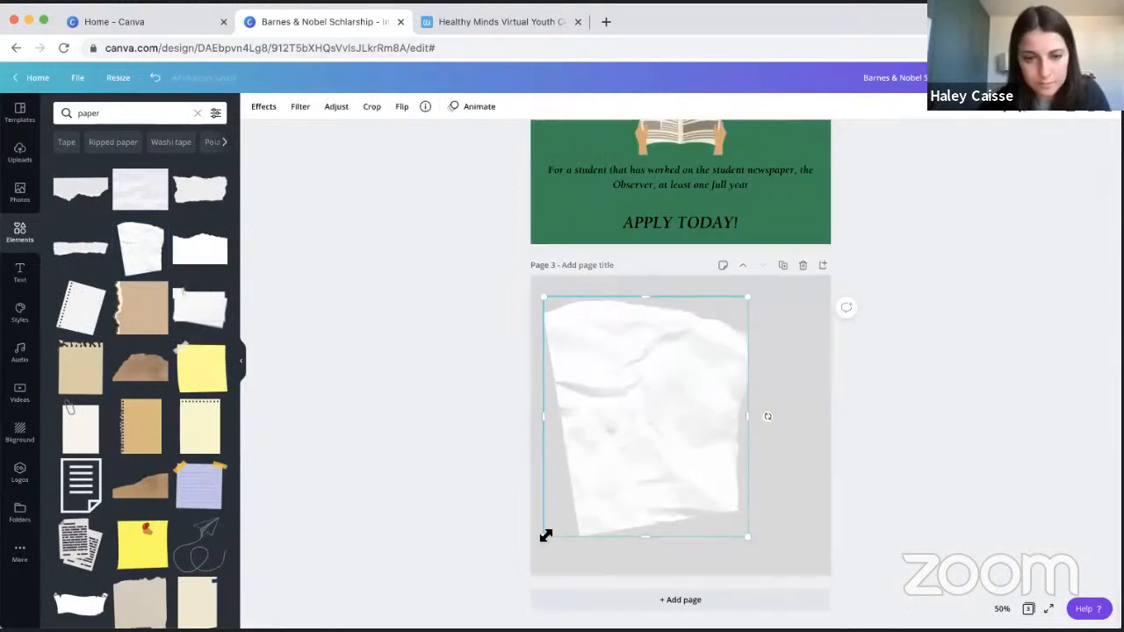
- Enlarge the crumpled paper beyond the left and bottom edges of page 3 and rotate it to about -5°
{"action": "left_click_drag", "start_coordinate": [521, 553], "coordinate": [368, 612]}
{"action": "left_click_drag", "start_coordinate": [663, 490], "coordinate": [700, 479]}
{"action": "left_click_drag", "start_coordinate": [825, 477], "coordinate": [823, 470]}
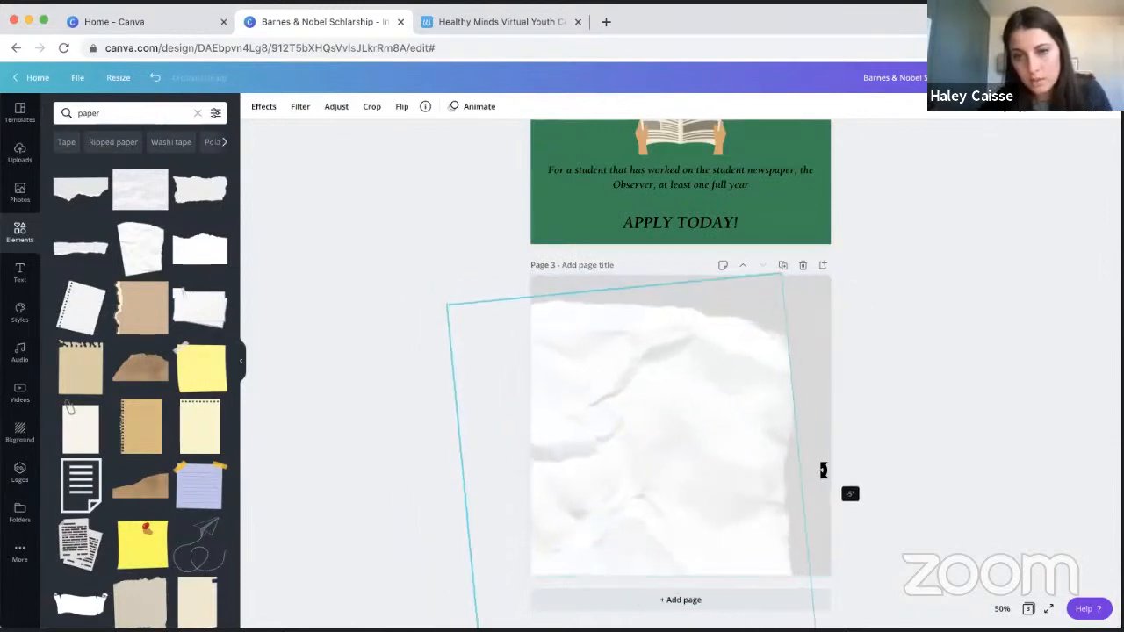
{"action": "left_click", "coordinate": [930, 379]}
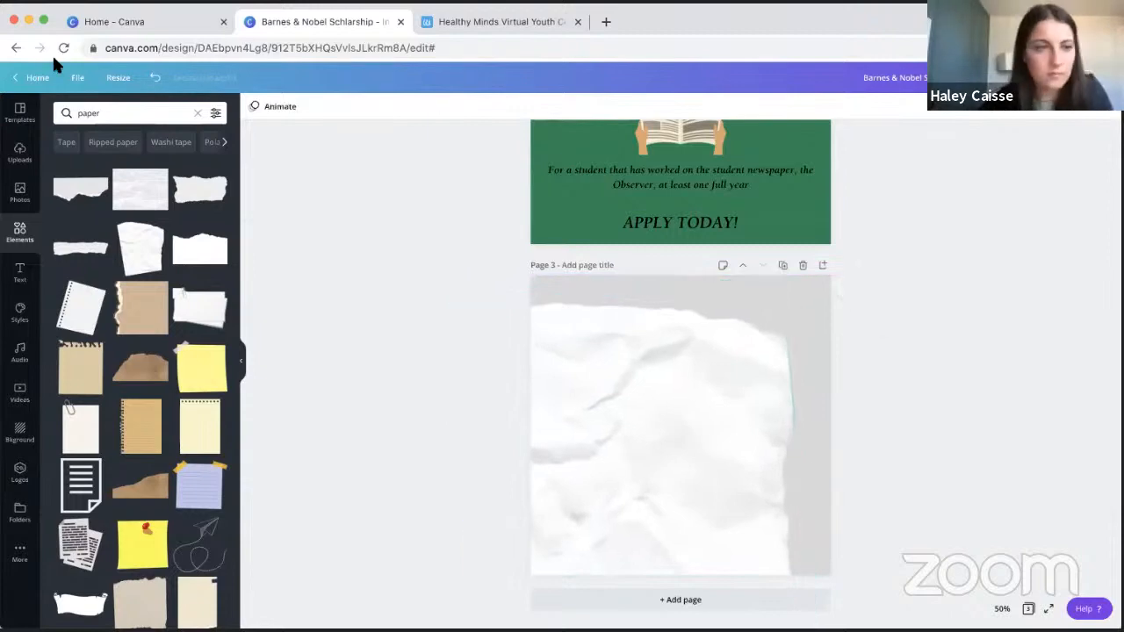
- Add a square shape to page 3 and reshape it into a thin full-width band along the page's bottom edge
{"action": "left_click", "coordinate": [198, 114]}
{"action": "left_click", "coordinate": [124, 439]}
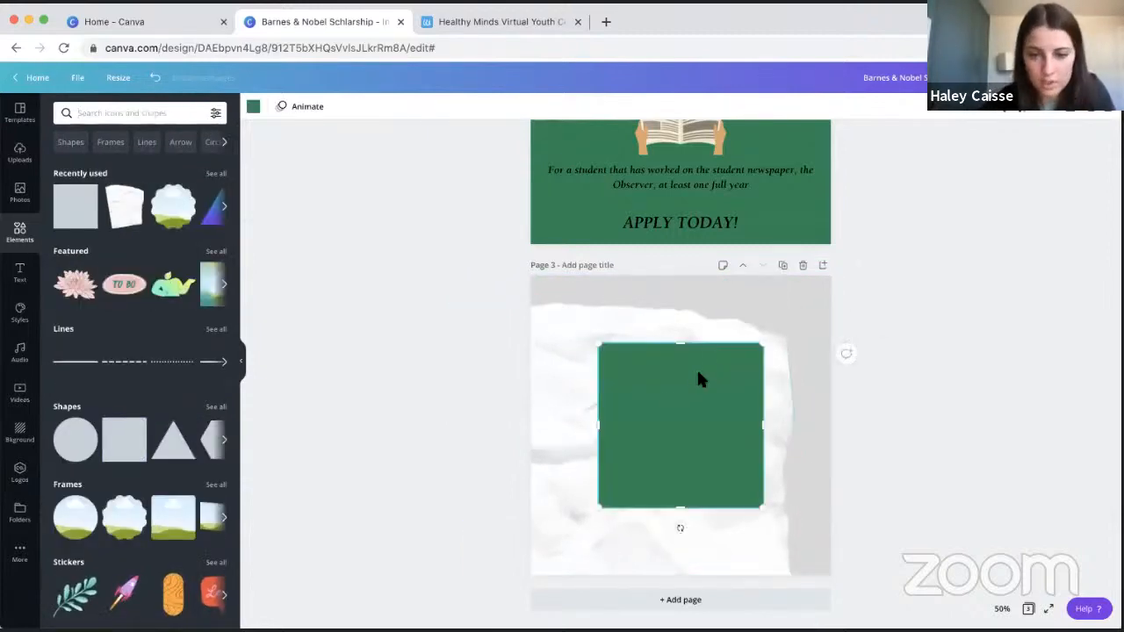
{"action": "left_click_drag", "start_coordinate": [698, 373], "coordinate": [831, 562]}
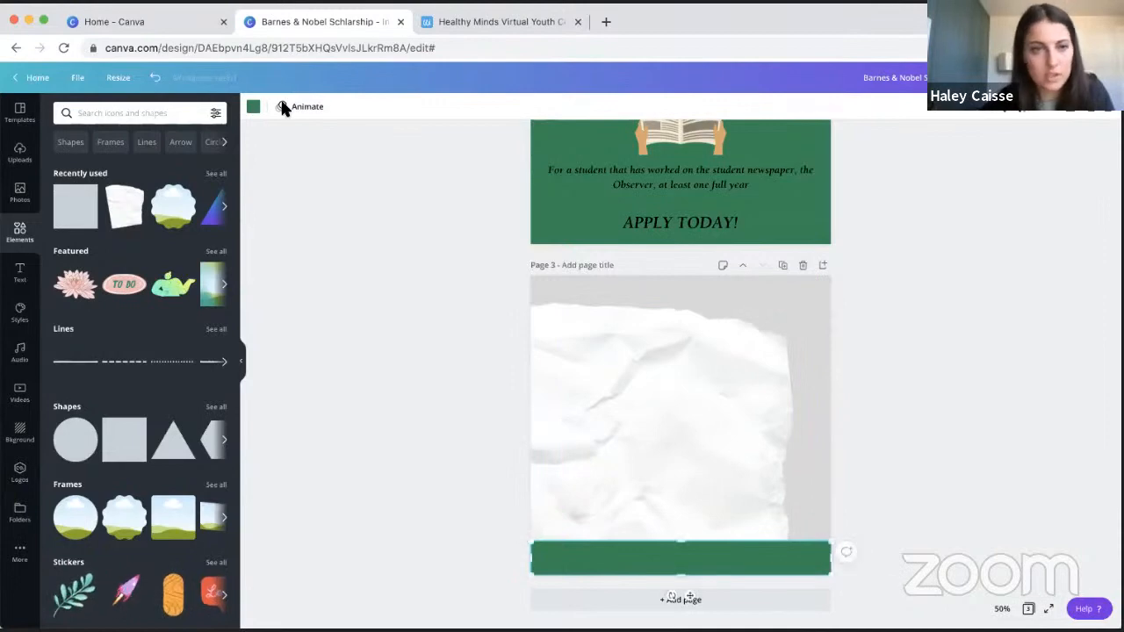
- Recolour the band along the bottom of page 3 to dark navy blue
{"action": "left_click", "coordinate": [253, 106]}
{"action": "left_click", "coordinate": [63, 284]}
{"action": "key", "text": "Escape"}
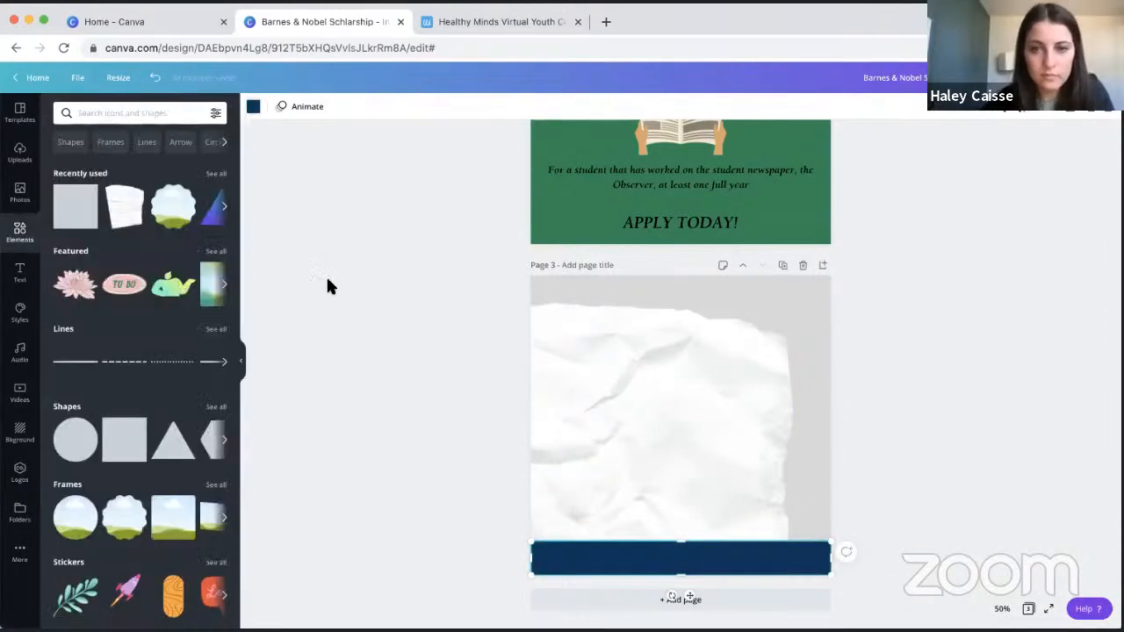
{"action": "left_click", "coordinate": [325, 286]}
- Add a heading to page 3, enlarge it to font size 80.2 and move it onto the crumpled paper
{"action": "left_click", "coordinate": [20, 272]}
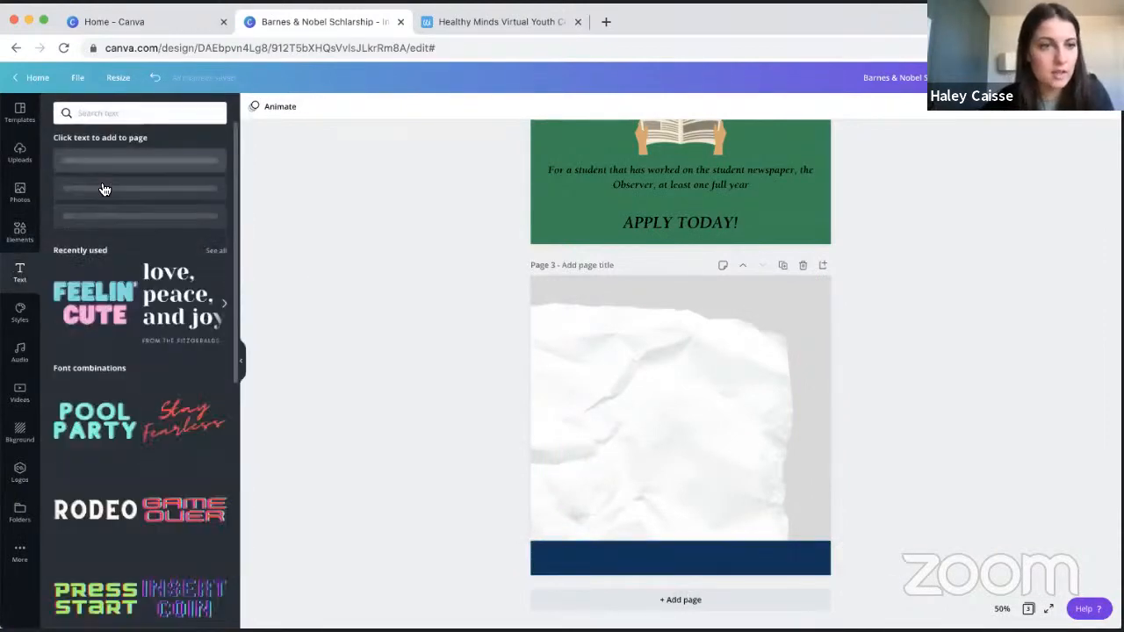
{"action": "left_click", "coordinate": [164, 171]}
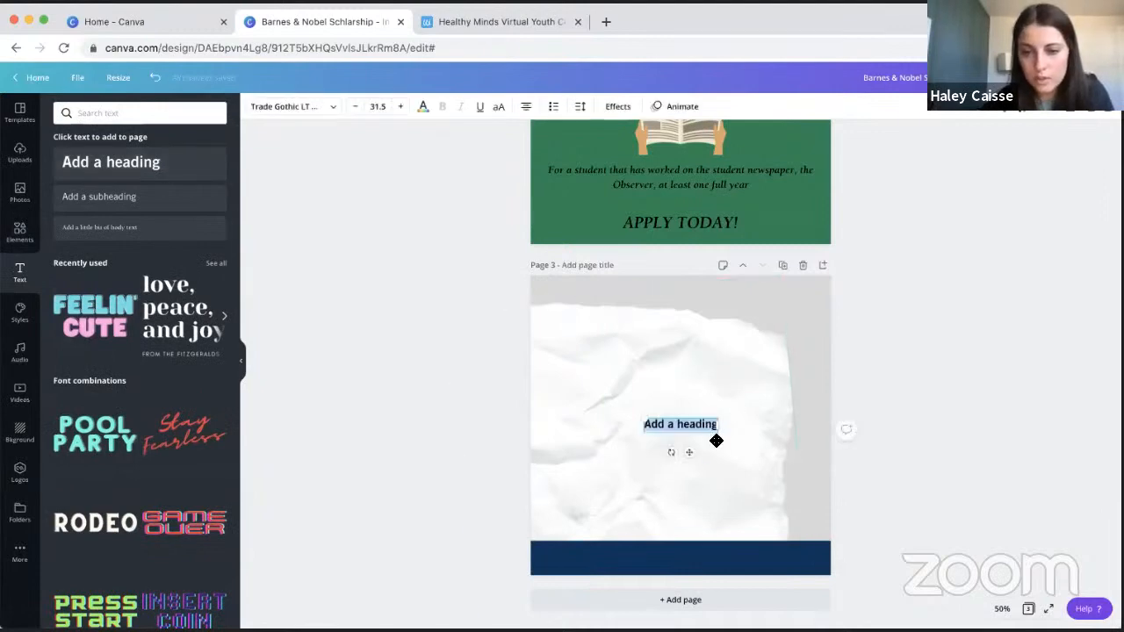
{"action": "left_click_drag", "start_coordinate": [717, 426], "coordinate": [815, 494]}
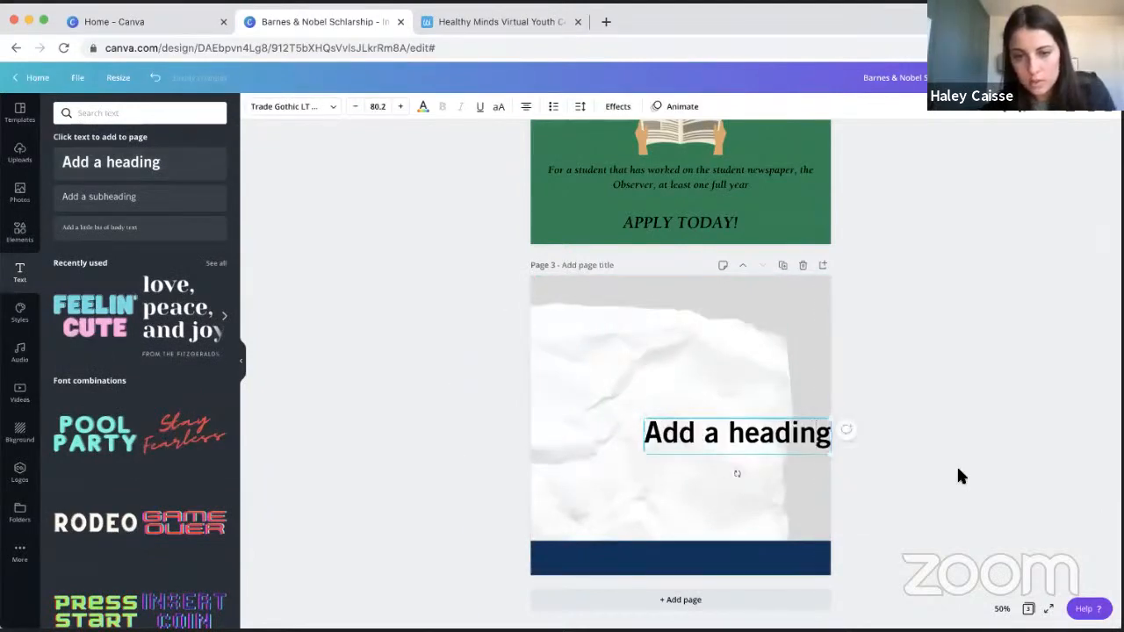
{"action": "left_click_drag", "start_coordinate": [795, 436], "coordinate": [748, 395]}
- Replace the heading's placeholder text with "Mount Observer Scholarship"
{"action": "double_click", "coordinate": [748, 395]}
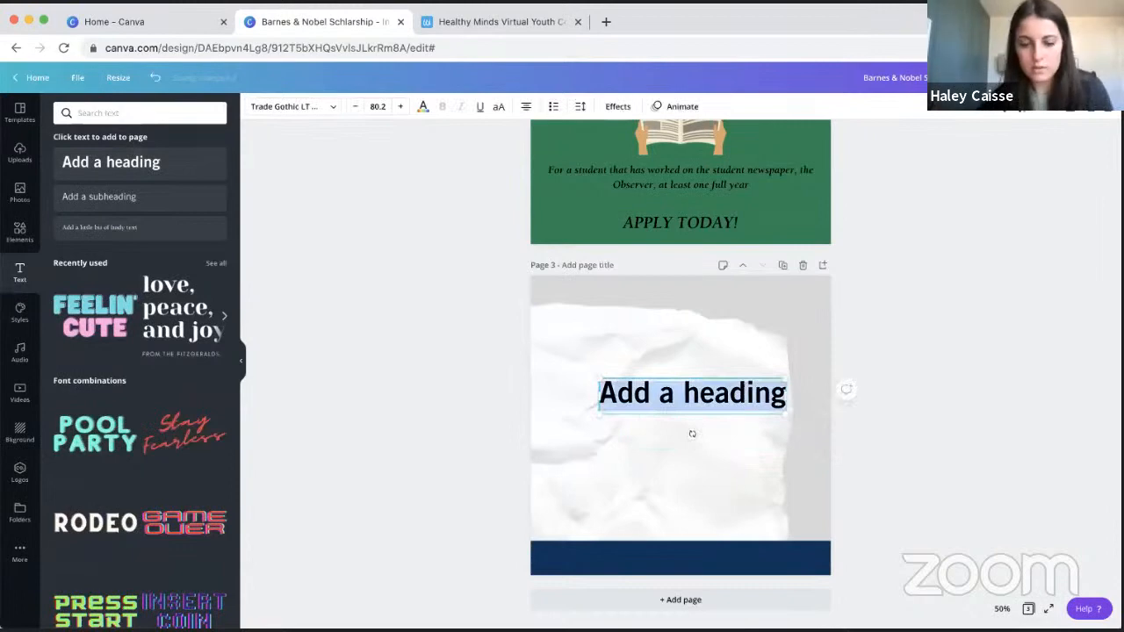
{"action": "type", "text": "Mount Obse"}
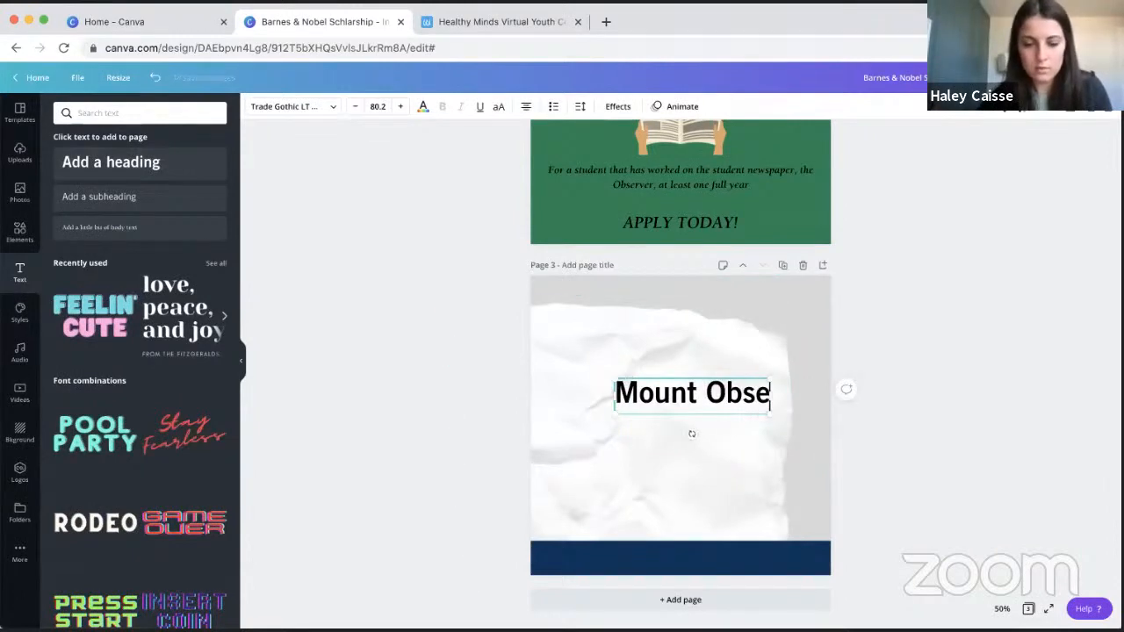
{"action": "type", "text": "rver Sch"}
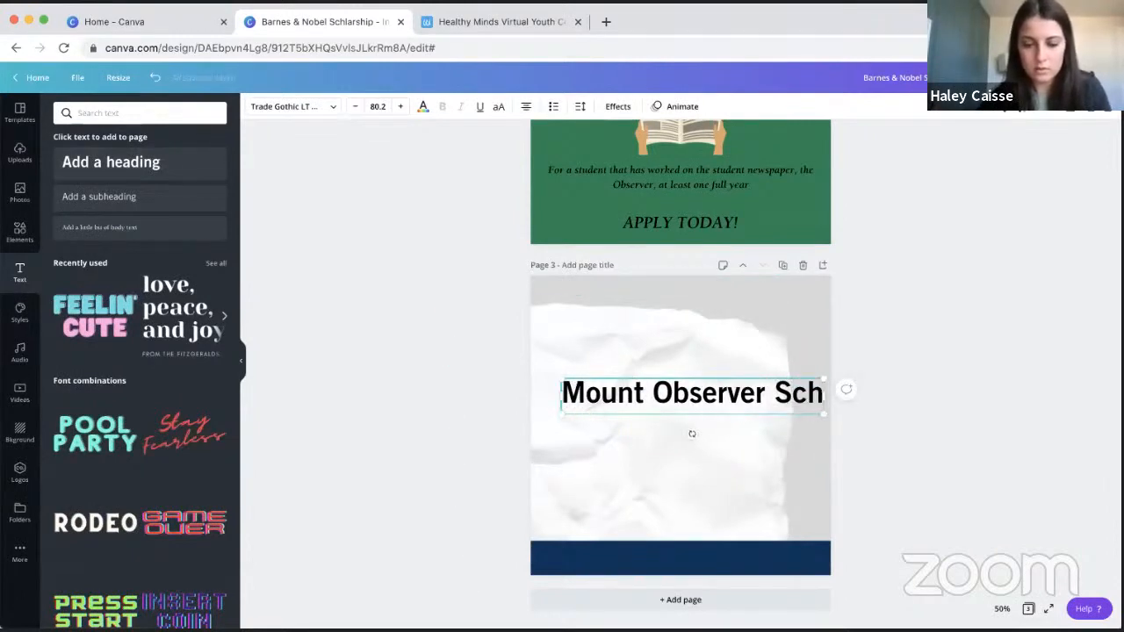
{"action": "type", "text": "olar"}
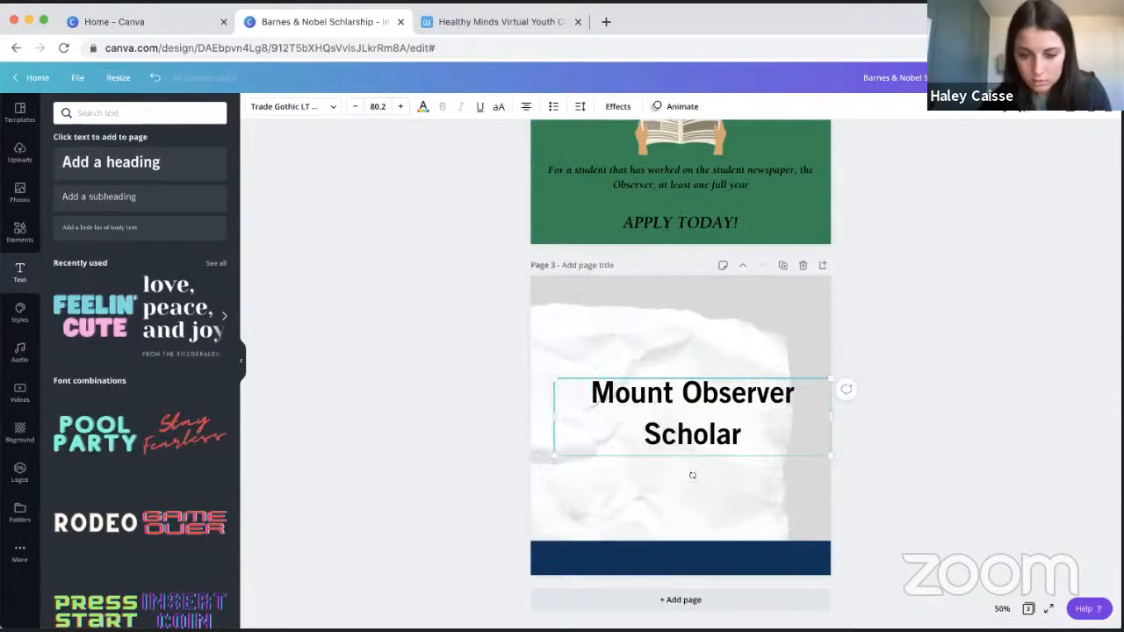
{"action": "type", "text": "ship"}
{"action": "left_click", "coordinate": [939, 377]}
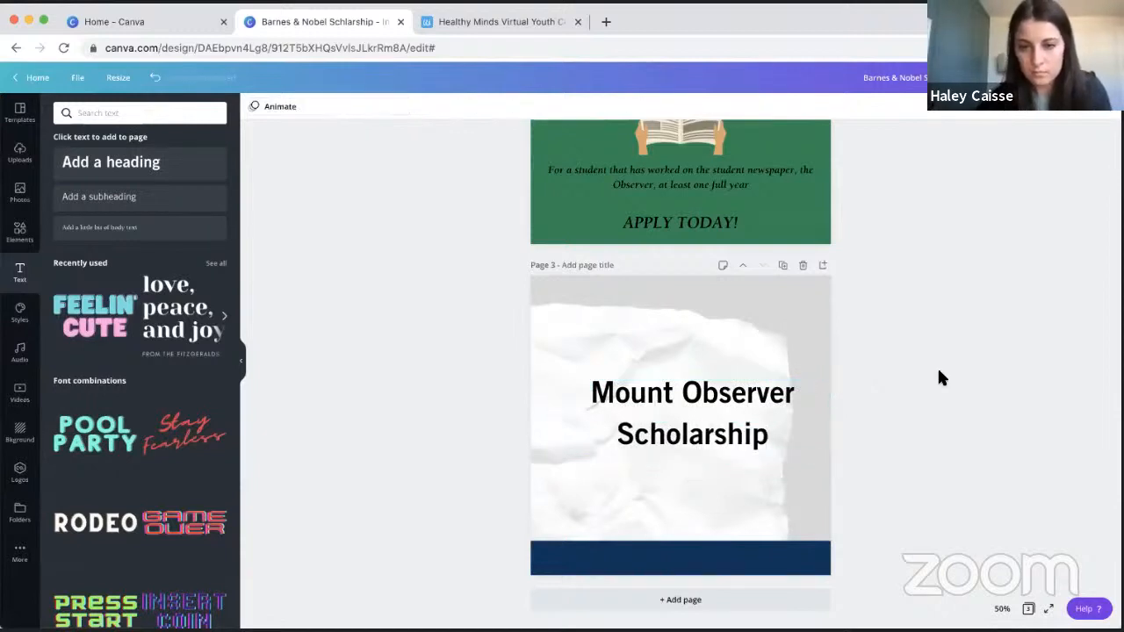
- Move the "Mount Observer Scholarship" heading slightly up and left on the crumpled paper
{"action": "scroll", "coordinate": [939, 378], "scroll_direction": "up", "scroll_amount": 2}
{"action": "left_click", "coordinate": [681, 474]}
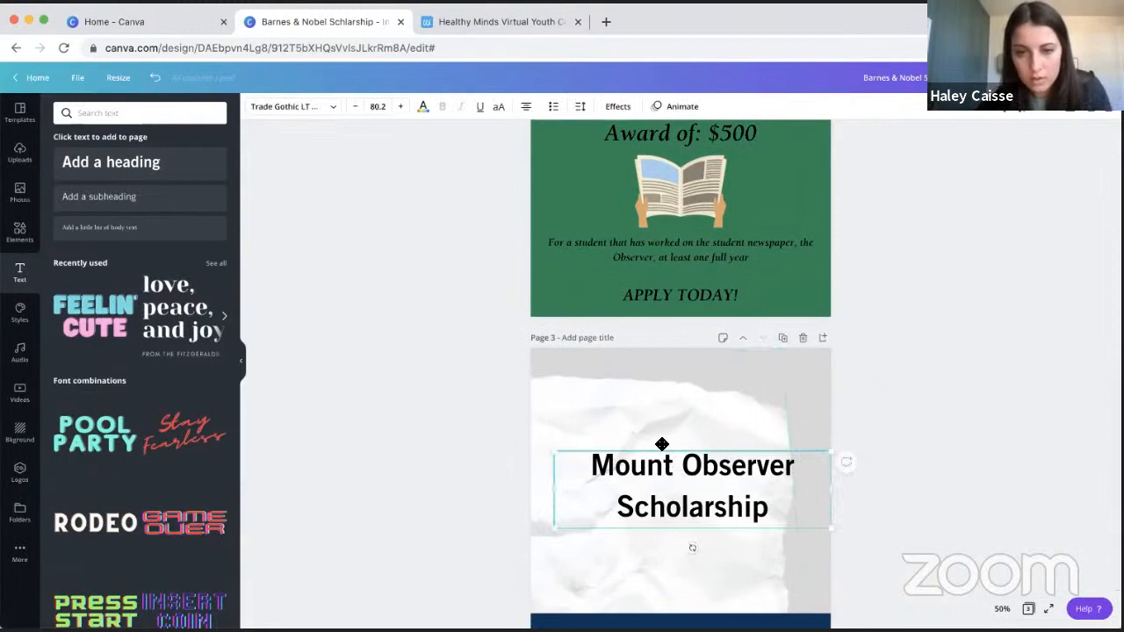
{"action": "left_click_drag", "start_coordinate": [662, 444], "coordinate": [644, 414]}
- Browse the brand, uploaded and popular fonts available for the page 3 heading
{"action": "left_click", "coordinate": [335, 106]}
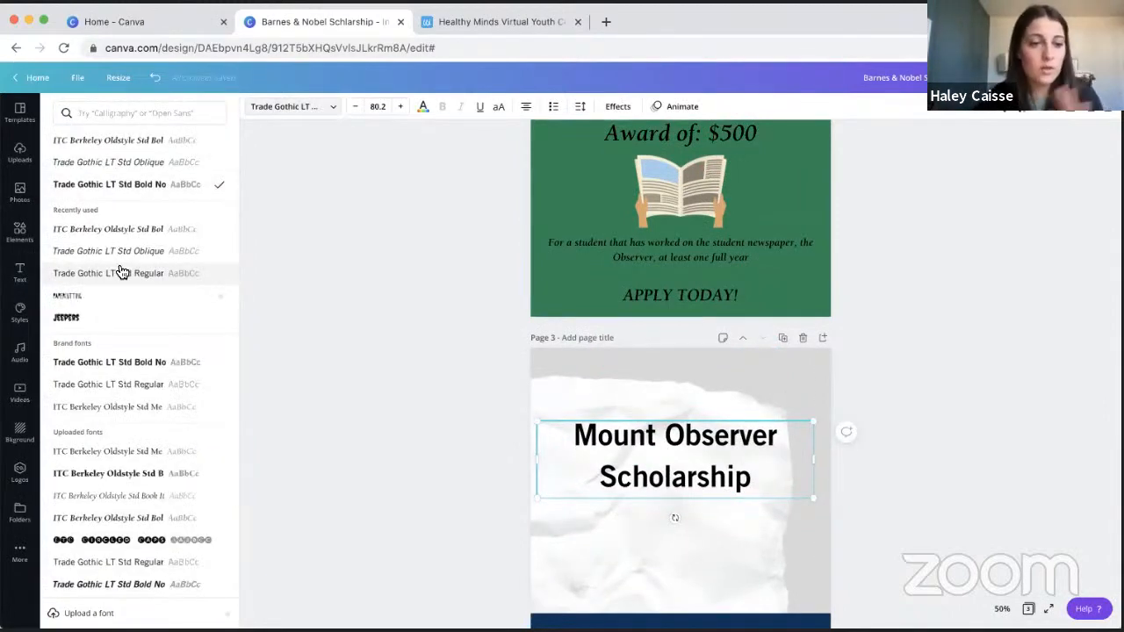
{"action": "scroll", "coordinate": [119, 269], "scroll_direction": "down", "scroll_amount": 5}
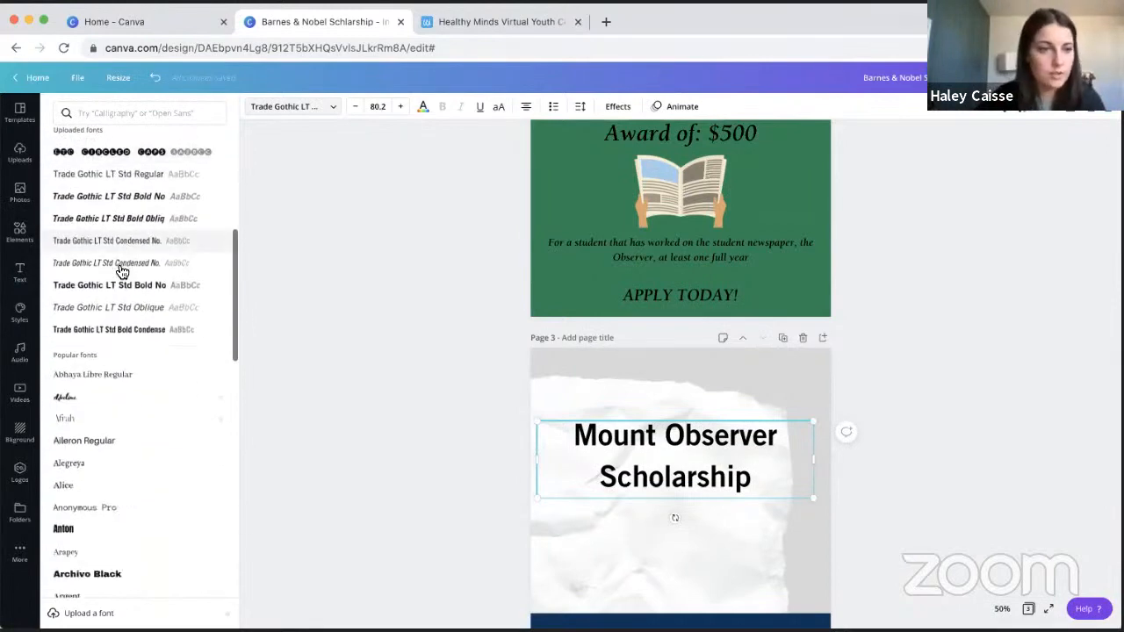
{"action": "scroll", "coordinate": [114, 237], "scroll_direction": "up", "scroll_amount": 3}
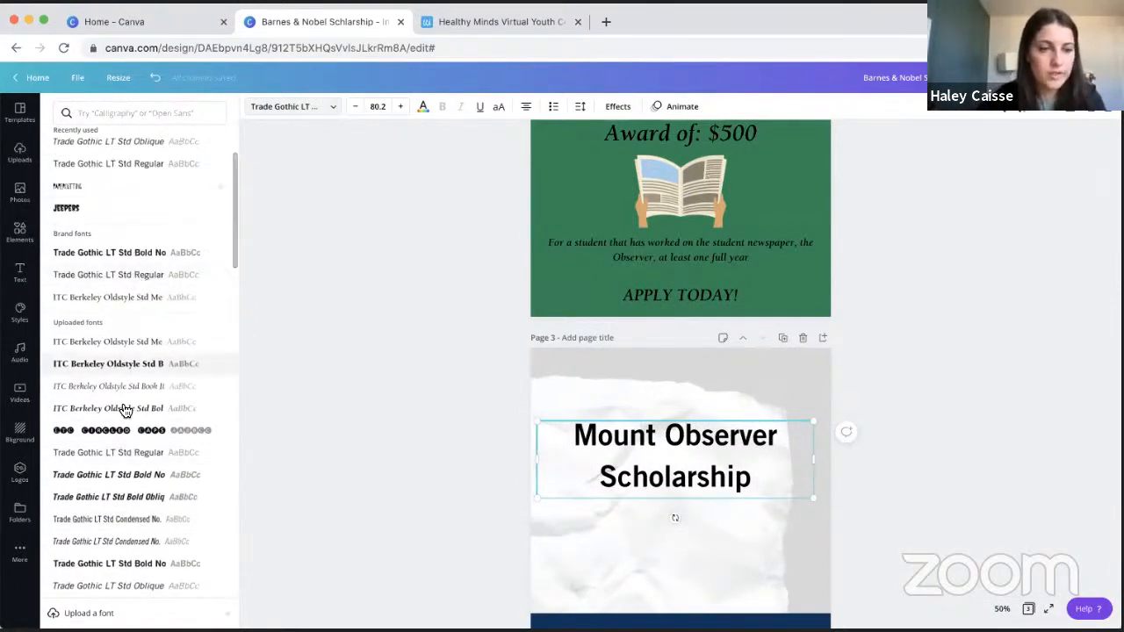
{"action": "scroll", "coordinate": [123, 407], "scroll_direction": "down", "scroll_amount": 5}
{"action": "scroll", "coordinate": [126, 411], "scroll_direction": "down", "scroll_amount": 4}
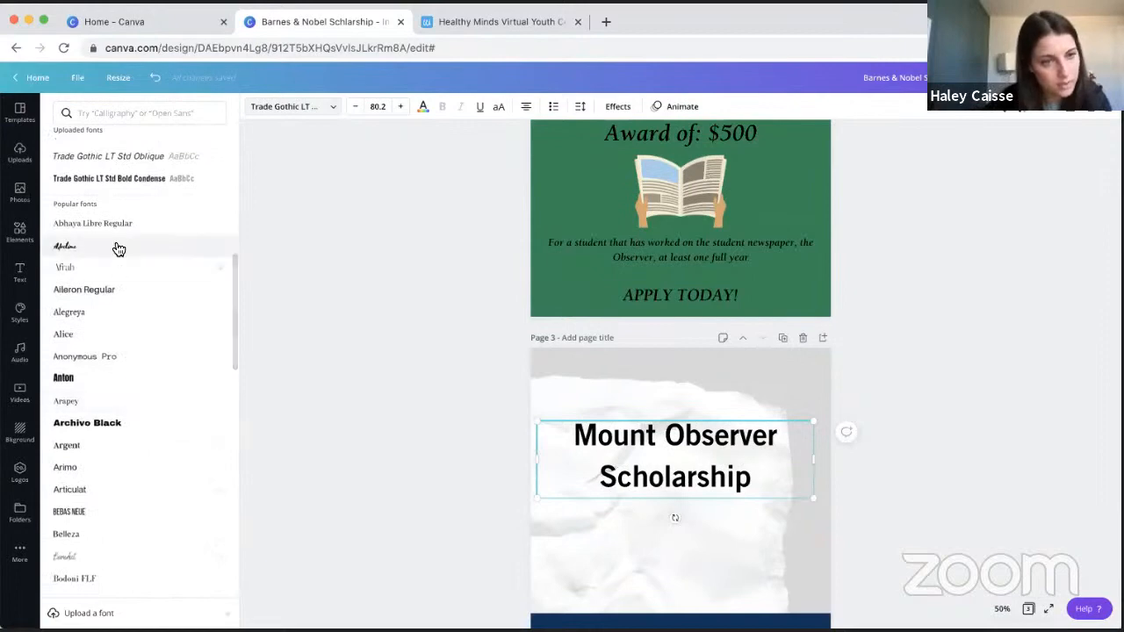
{"action": "scroll", "coordinate": [115, 251], "scroll_direction": "down", "scroll_amount": 5}
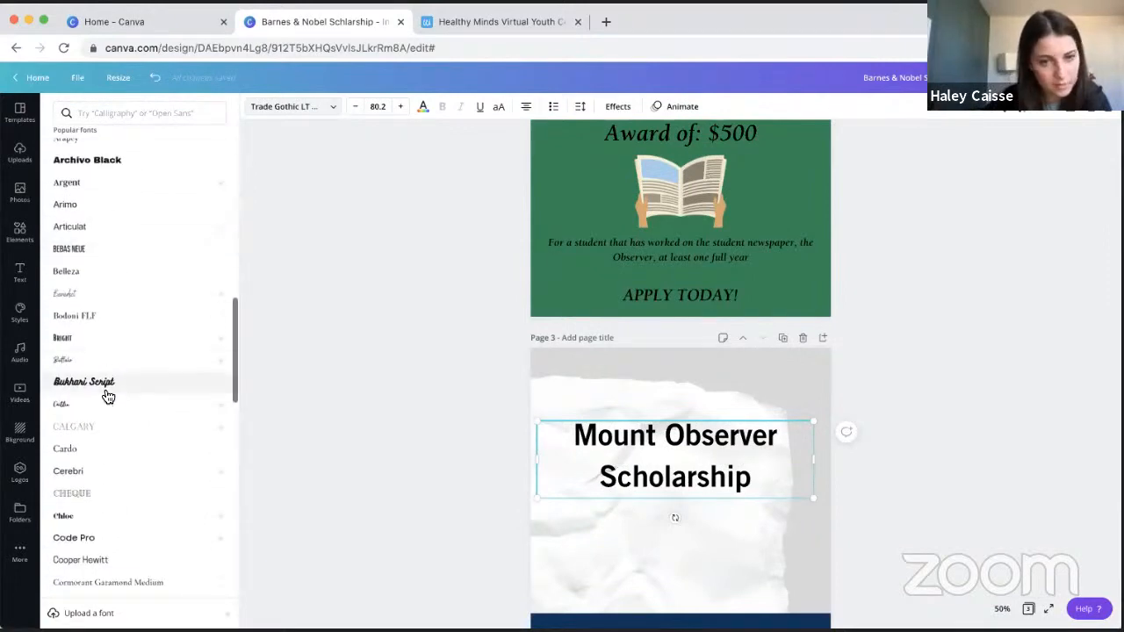
{"action": "key", "text": "super+plus"}
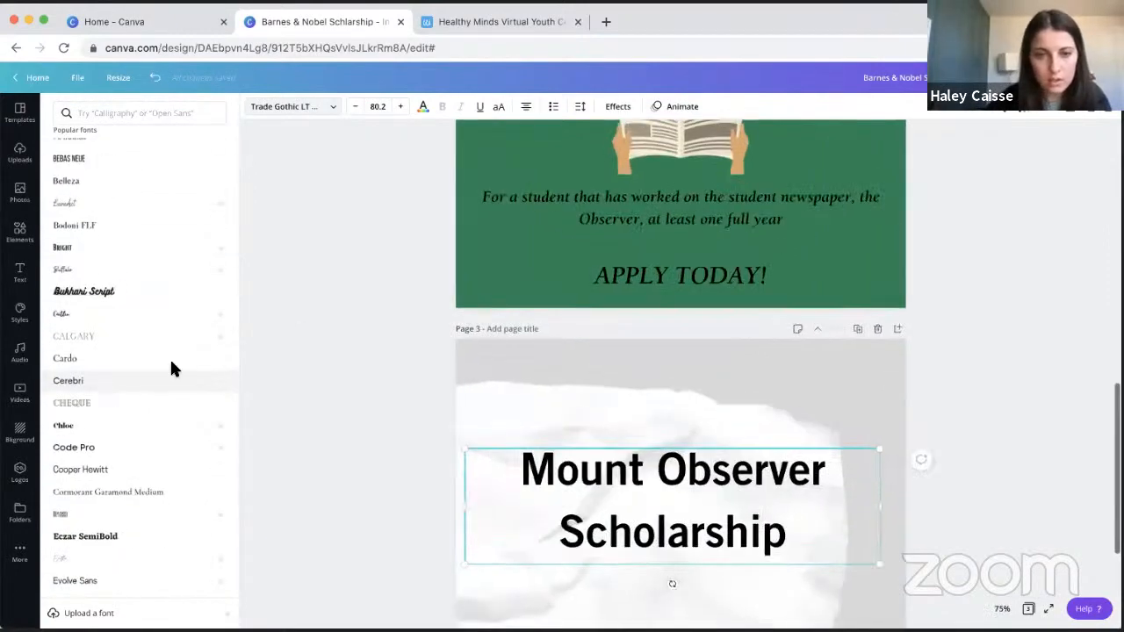
{"action": "scroll", "coordinate": [305, 325], "scroll_direction": "down", "scroll_amount": 2}
{"action": "scroll", "coordinate": [434, 350], "scroll_direction": "down", "scroll_amount": 2}
{"action": "scroll", "coordinate": [328, 368], "scroll_direction": "up", "scroll_amount": 1}
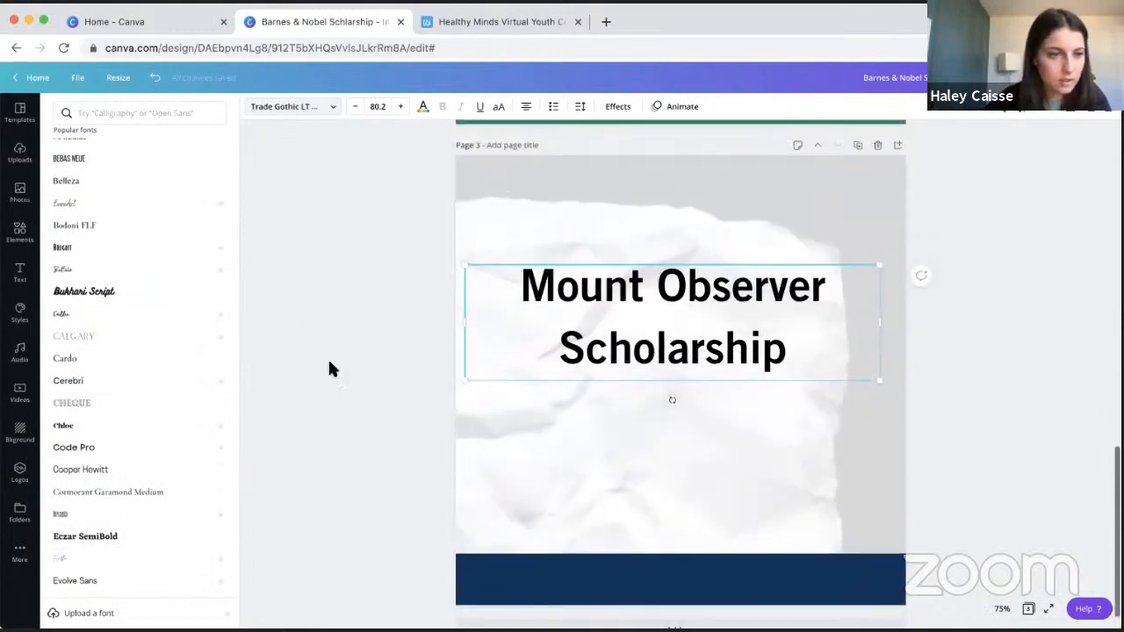
{"action": "scroll", "coordinate": [118, 277], "scroll_direction": "down", "scroll_amount": 3}
- Search the fonts for "script" and apply Amsterdam One to the heading
{"action": "left_click", "coordinate": [111, 113]}
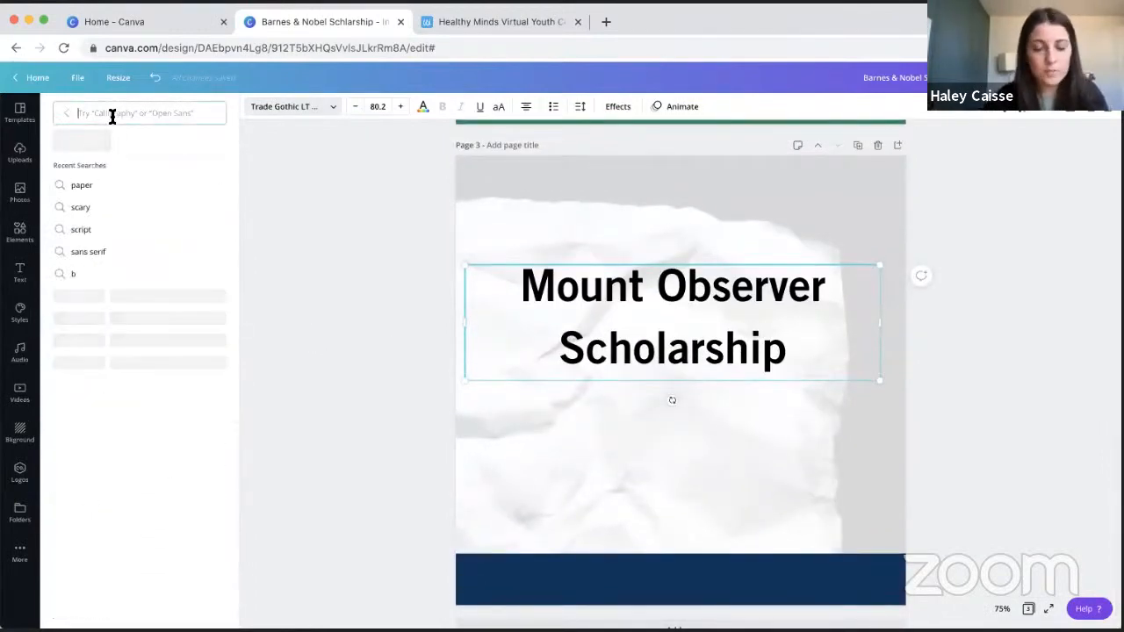
{"action": "type", "text": "script"}
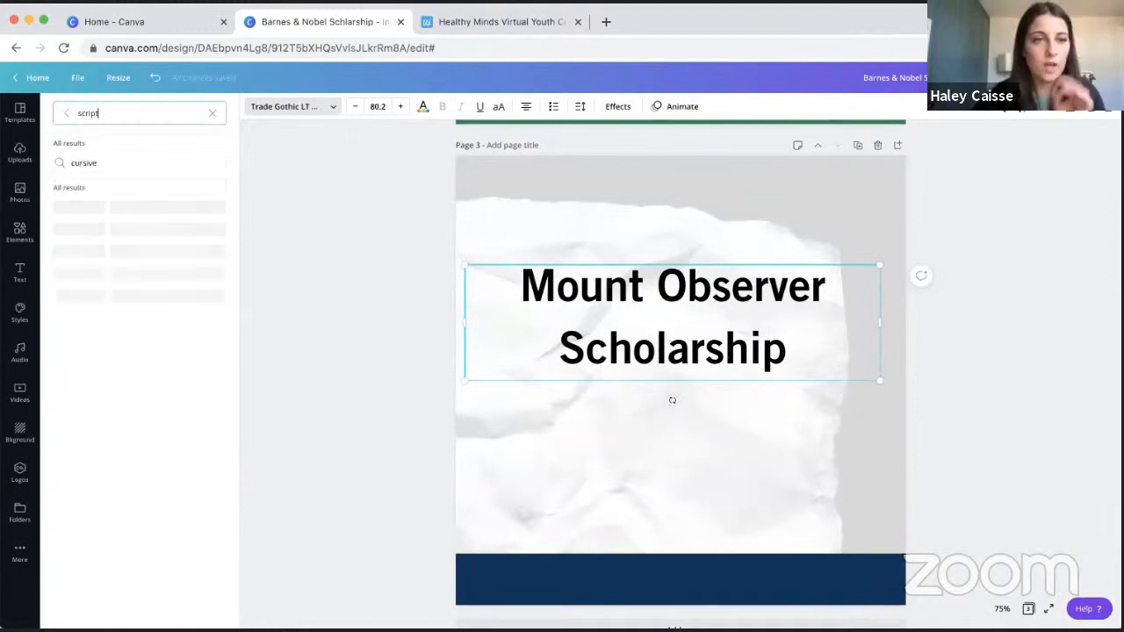
{"action": "scroll", "coordinate": [135, 313], "scroll_direction": "down", "scroll_amount": 3}
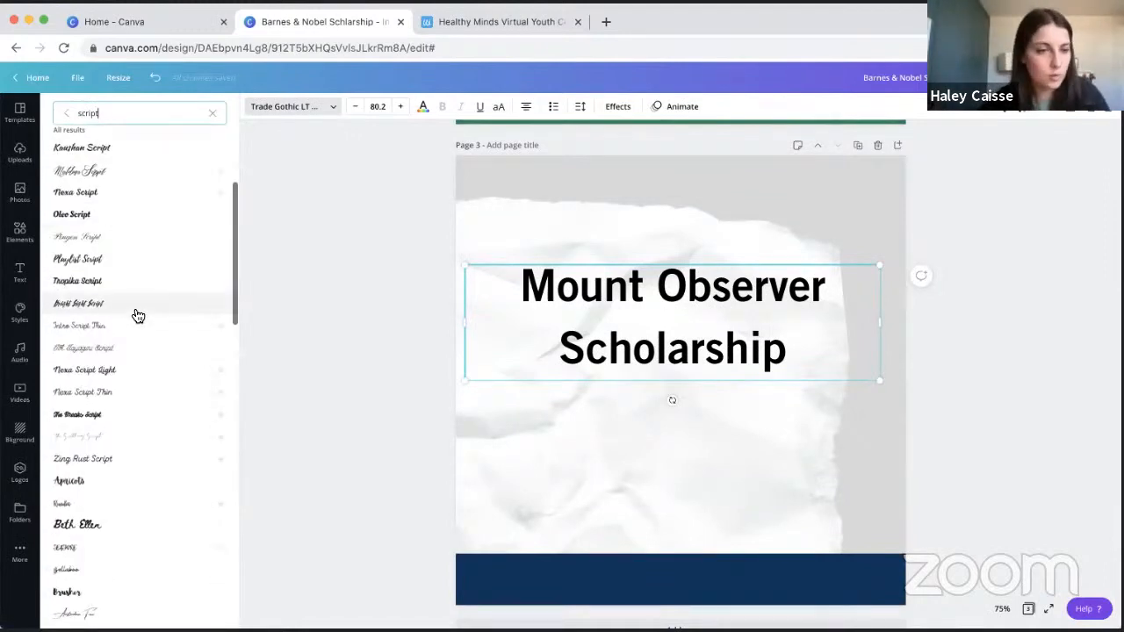
{"action": "left_click", "coordinate": [110, 488]}
{"action": "scroll", "coordinate": [106, 529], "scroll_direction": "down", "scroll_amount": 2}
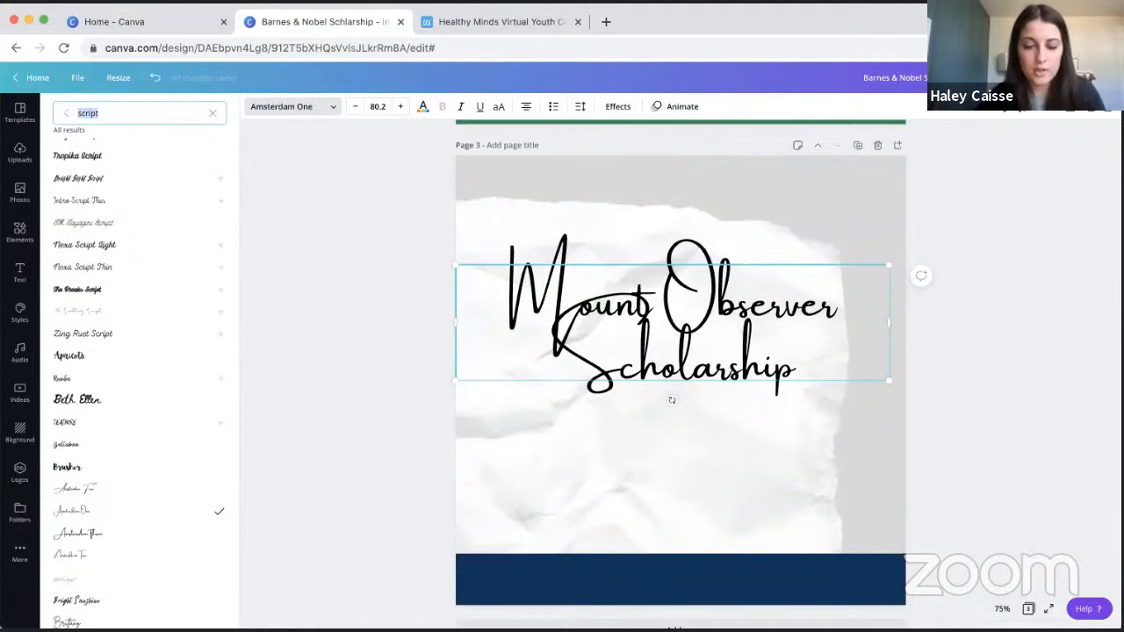
- Search the fonts for "sans serif"
{"action": "type", "text": "sans se"}
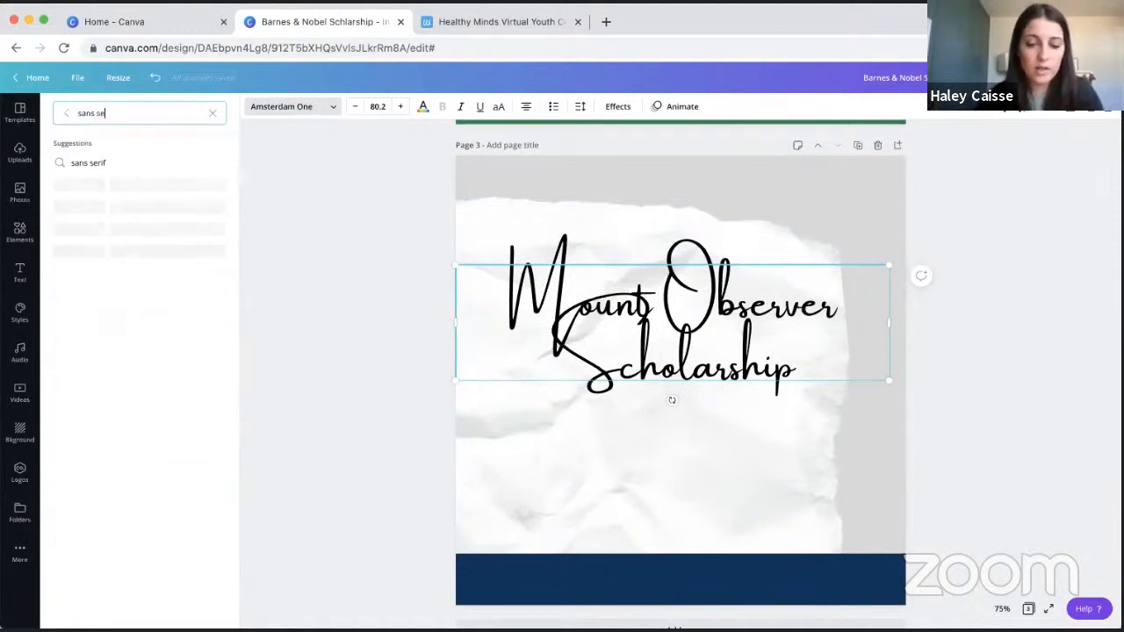
{"action": "type", "text": "rif"}
{"action": "key", "text": "Return"}
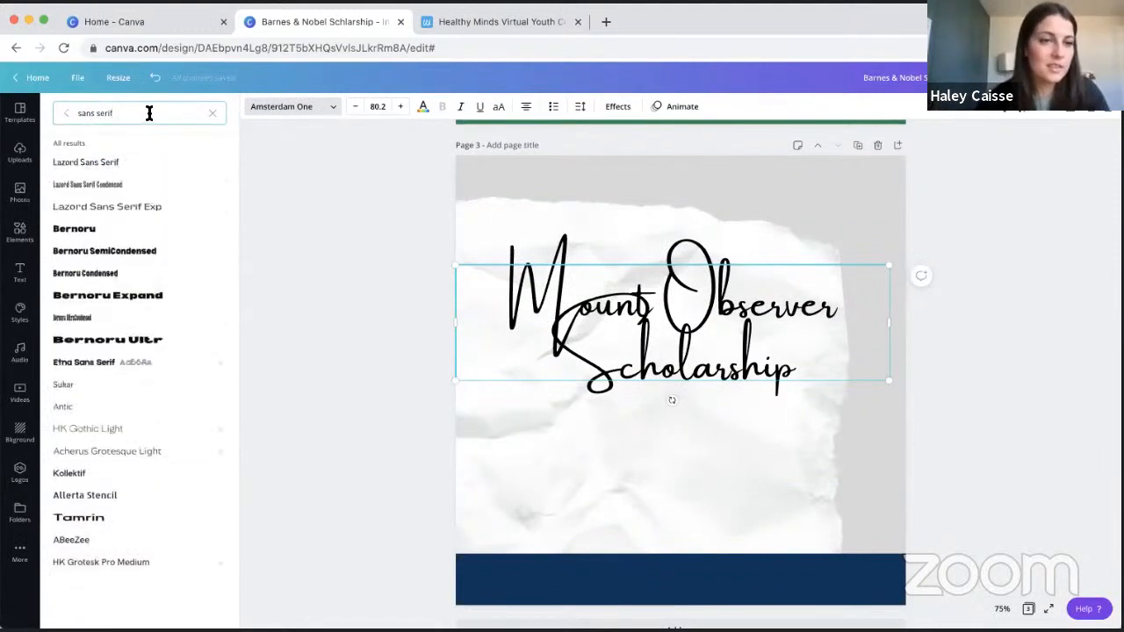
- Search the fonts for "scary" and apply Butcherman Caps to the heading
{"action": "type", "text": "scary"}
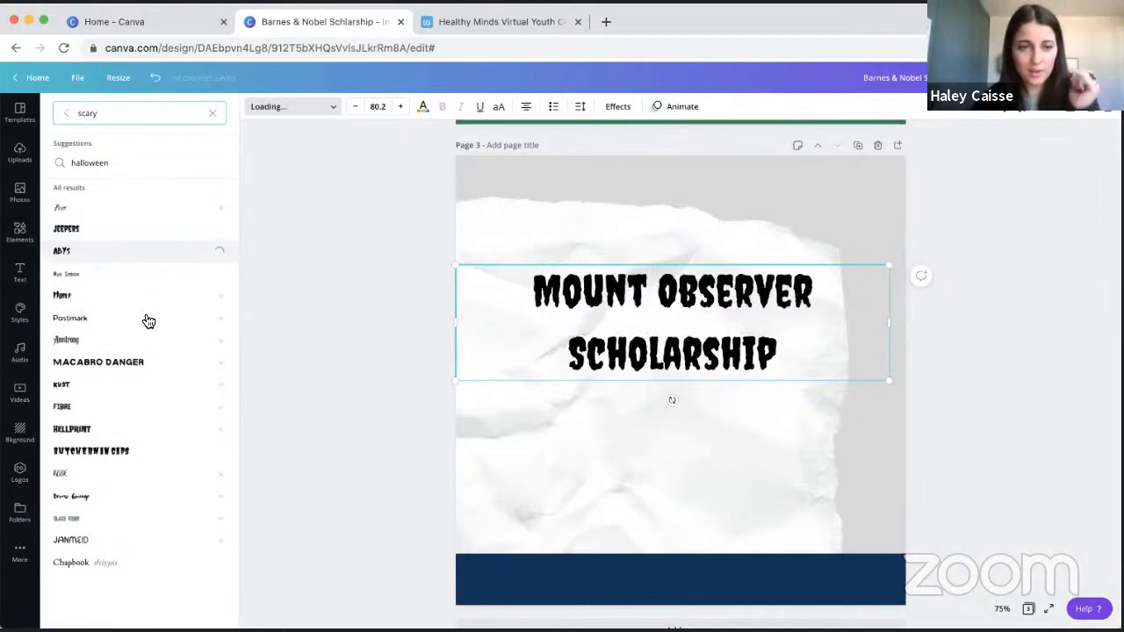
{"action": "left_click", "coordinate": [159, 451]}
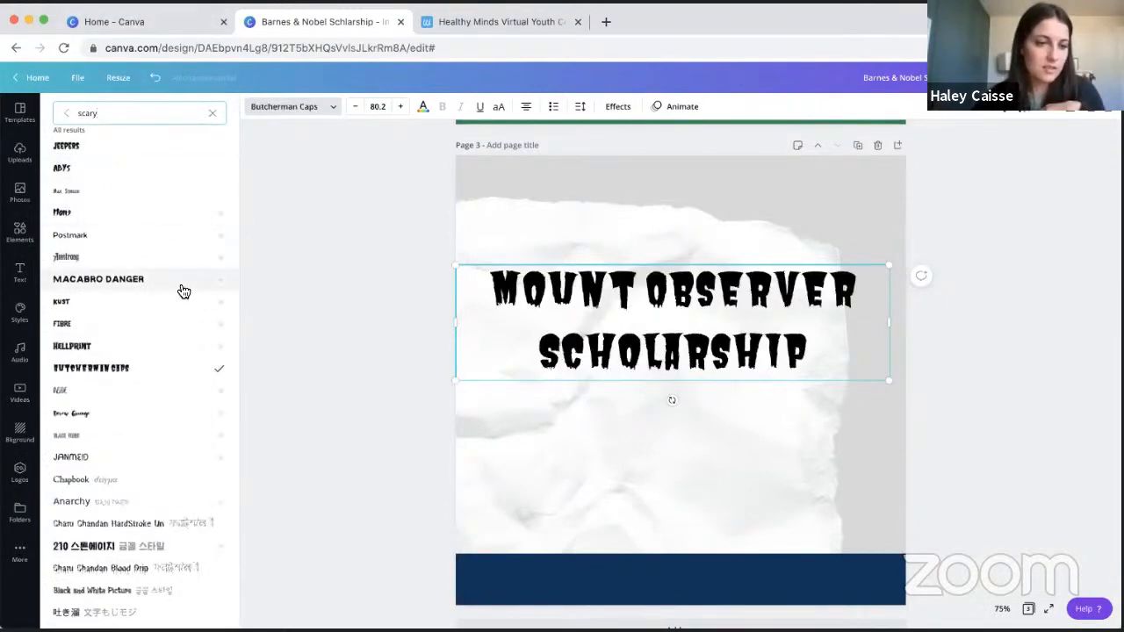
{"action": "scroll", "coordinate": [183, 525], "scroll_direction": "down", "scroll_amount": 2}
{"action": "scroll", "coordinate": [183, 525], "scroll_direction": "up", "scroll_amount": 2}
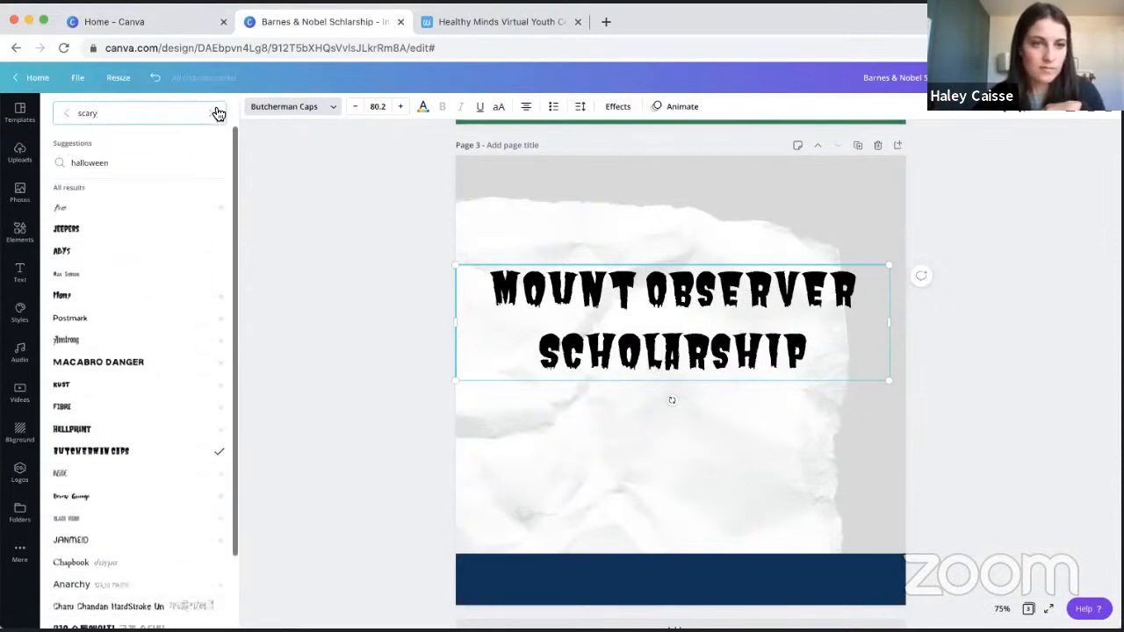
- Filter the fonts by the Handwriting category, then clear the filter
{"action": "left_click", "coordinate": [219, 113]}
{"action": "left_click", "coordinate": [73, 145]}
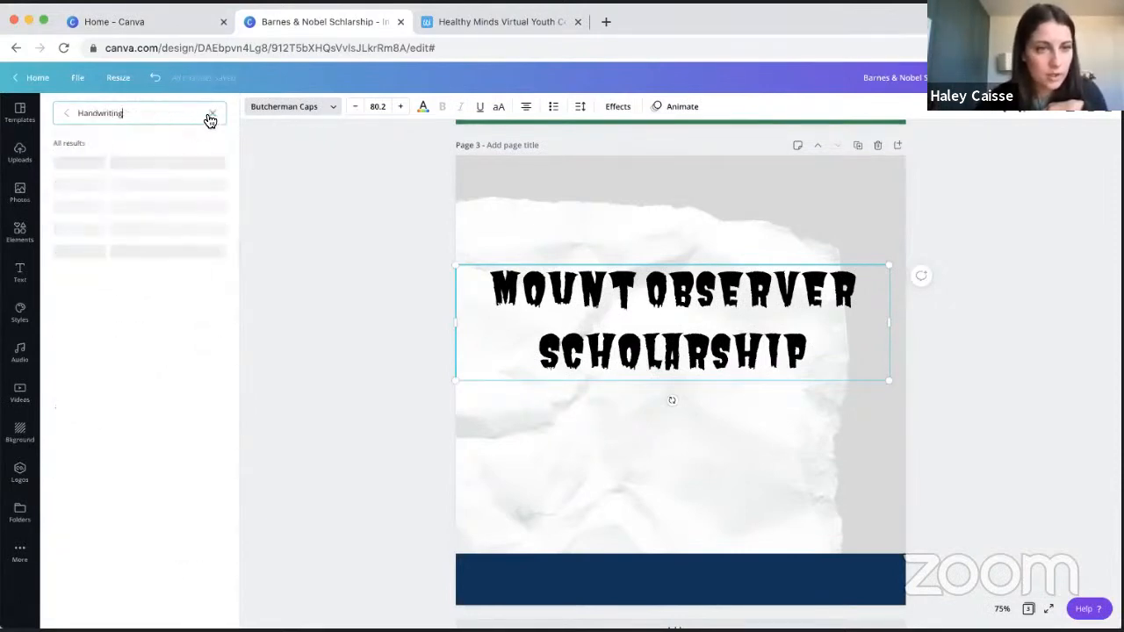
{"action": "left_click", "coordinate": [207, 113]}
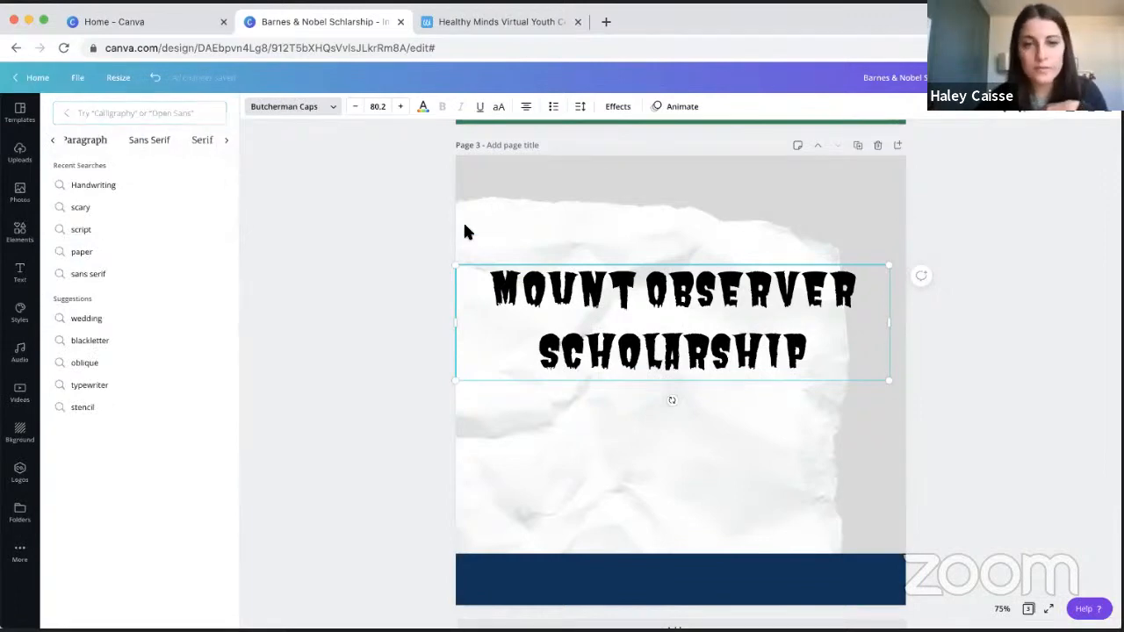
- Set the heading's font to the bold italic ITC Berkeley Oldstyle Std
{"action": "left_click", "coordinate": [555, 256]}
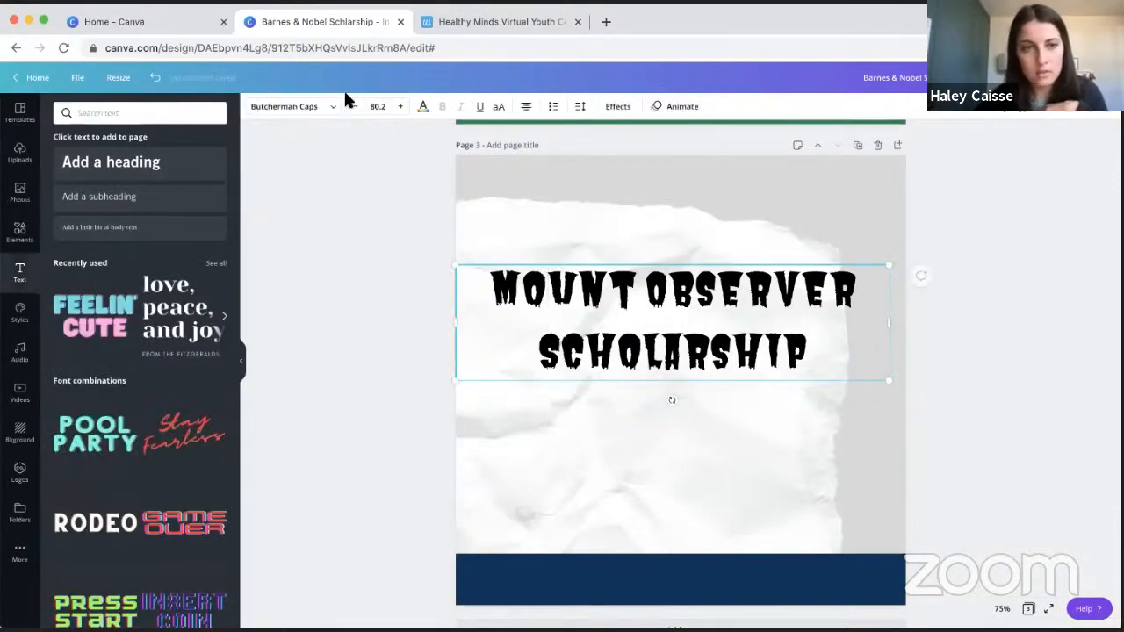
{"action": "left_click", "coordinate": [307, 106]}
{"action": "left_click", "coordinate": [67, 114]}
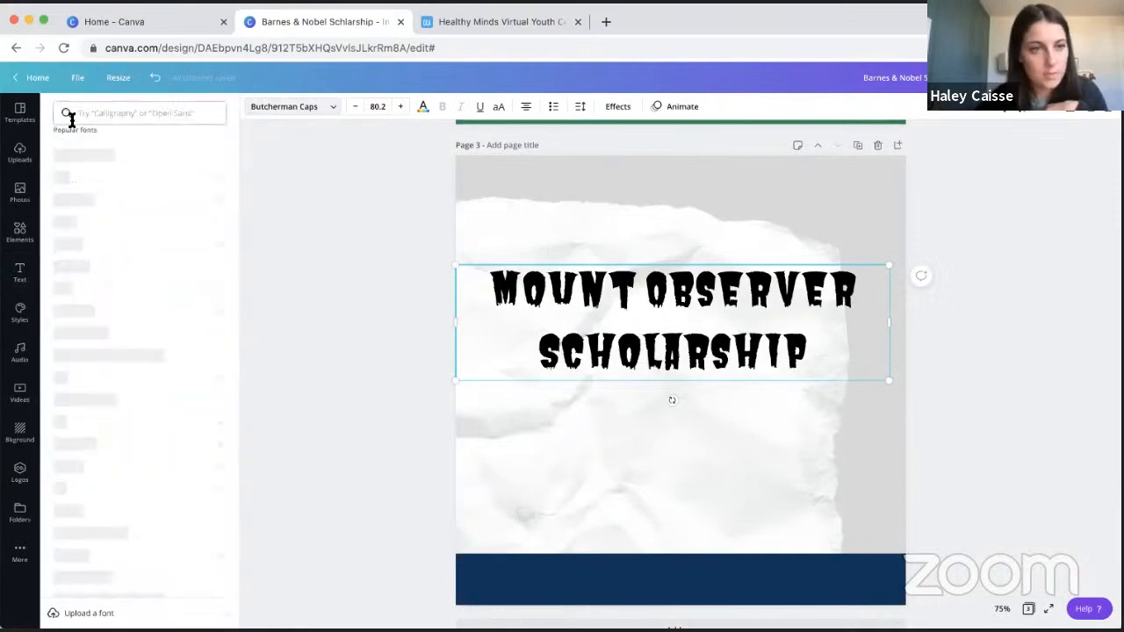
{"action": "scroll", "coordinate": [161, 318], "scroll_direction": "up", "scroll_amount": 10}
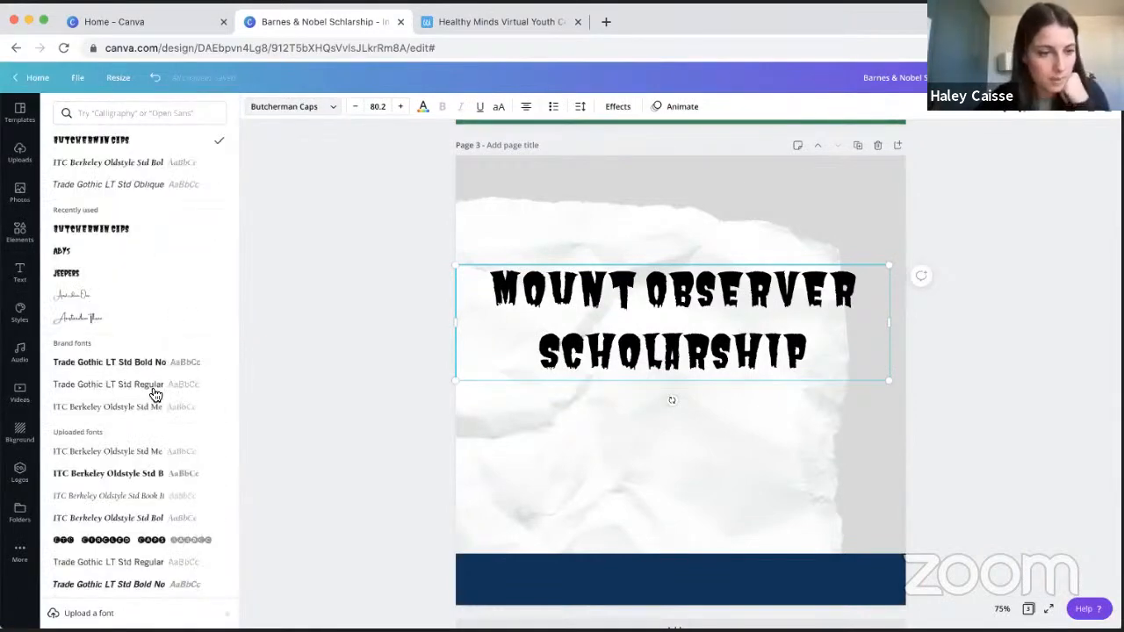
{"action": "left_click", "coordinate": [139, 164]}
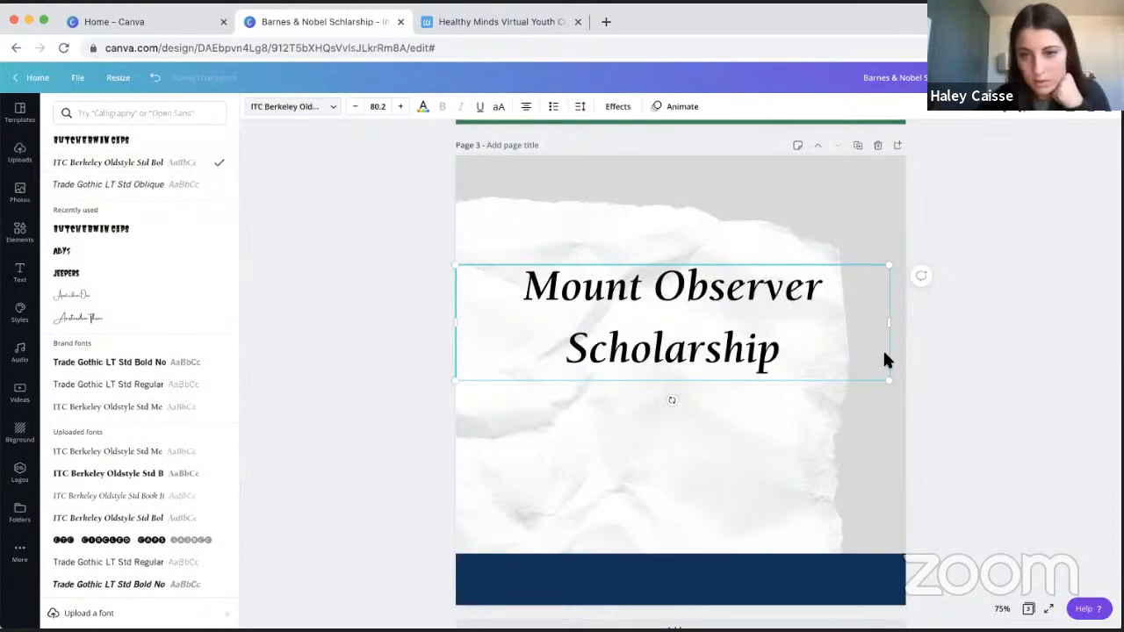
- Mix a custom dark blue, #1B1B76, as the heading's text colour
{"action": "left_click", "coordinate": [422, 107]}
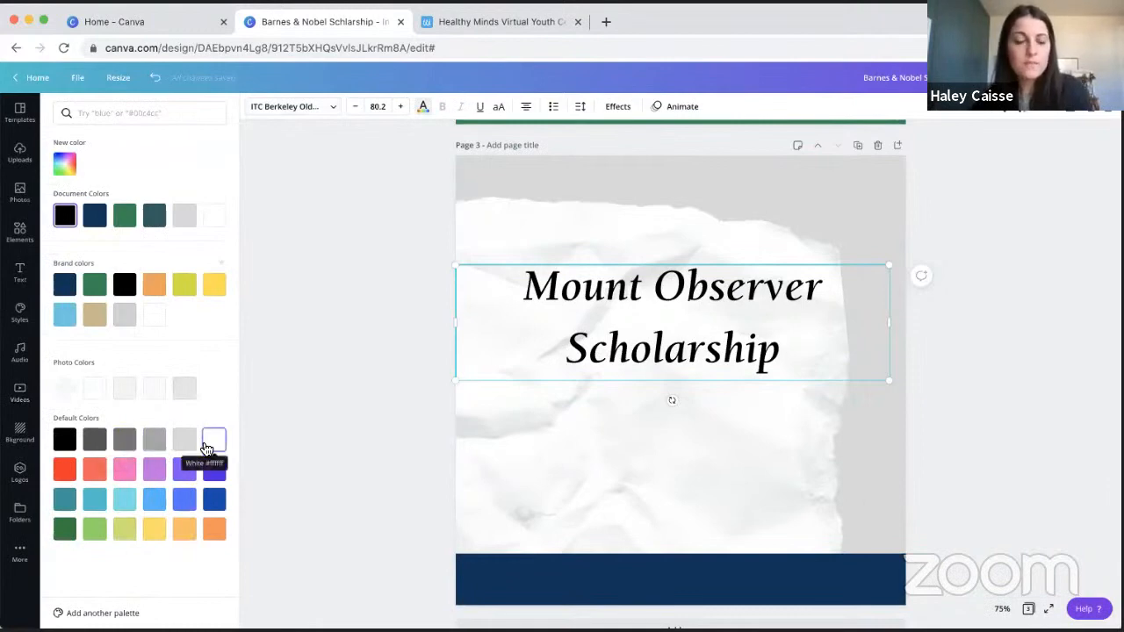
{"action": "left_click", "coordinate": [74, 174]}
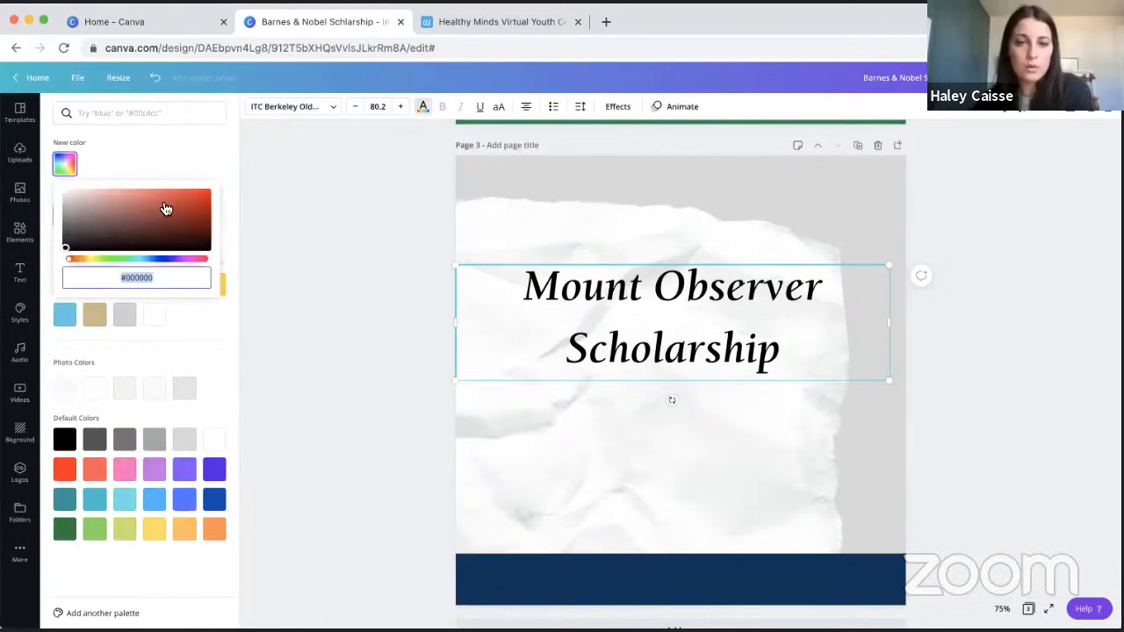
{"action": "mouse_move", "coordinate": [166, 208]}
{"action": "left_mouse_down"}
{"action": "mouse_move", "coordinate": [203, 232]}
{"action": "mouse_move", "coordinate": [159, 259]}
{"action": "left_mouse_up"}
{"action": "left_click", "coordinate": [104, 216]}
{"action": "left_click", "coordinate": [139, 259]}
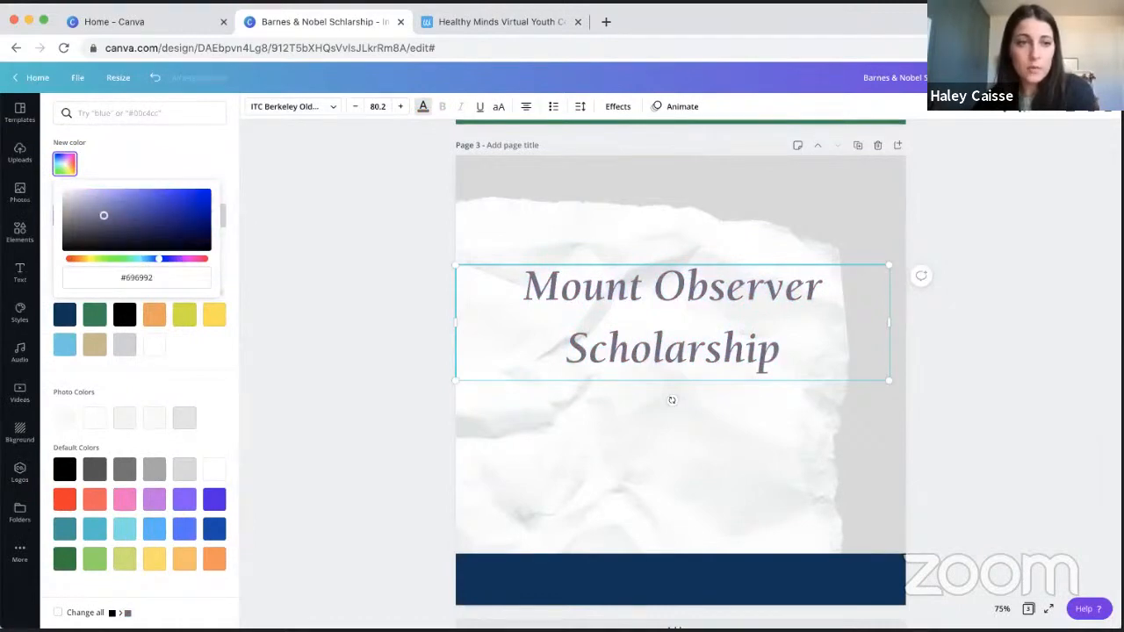
{"action": "left_click", "coordinate": [144, 219]}
{"action": "left_click", "coordinate": [137, 206]}
{"action": "left_click", "coordinate": [171, 200]}
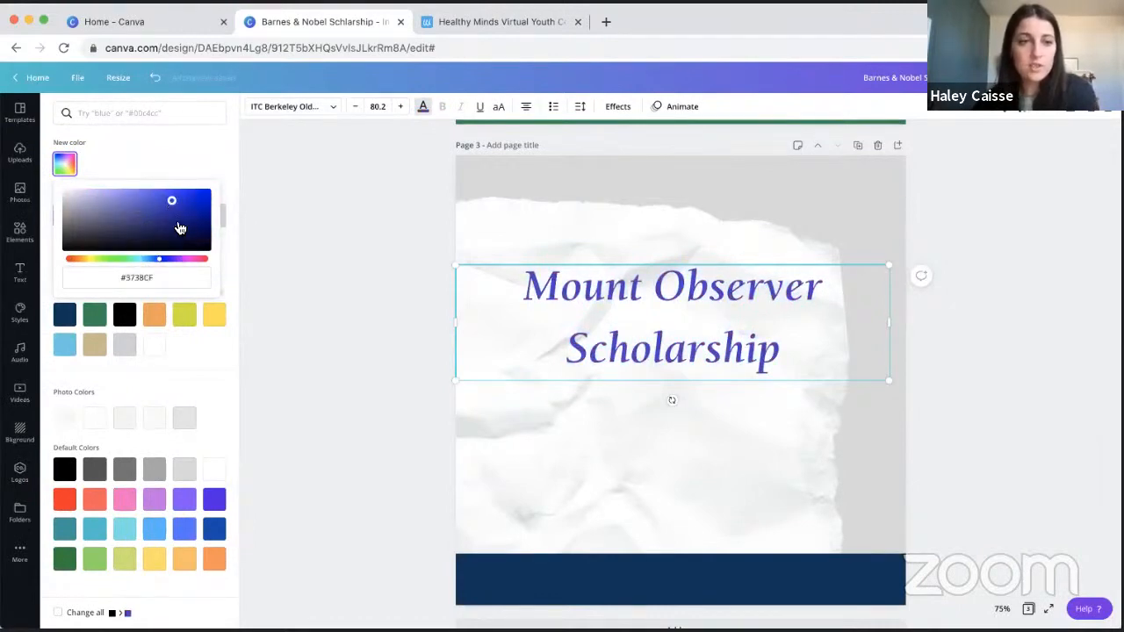
{"action": "left_click", "coordinate": [179, 224]}
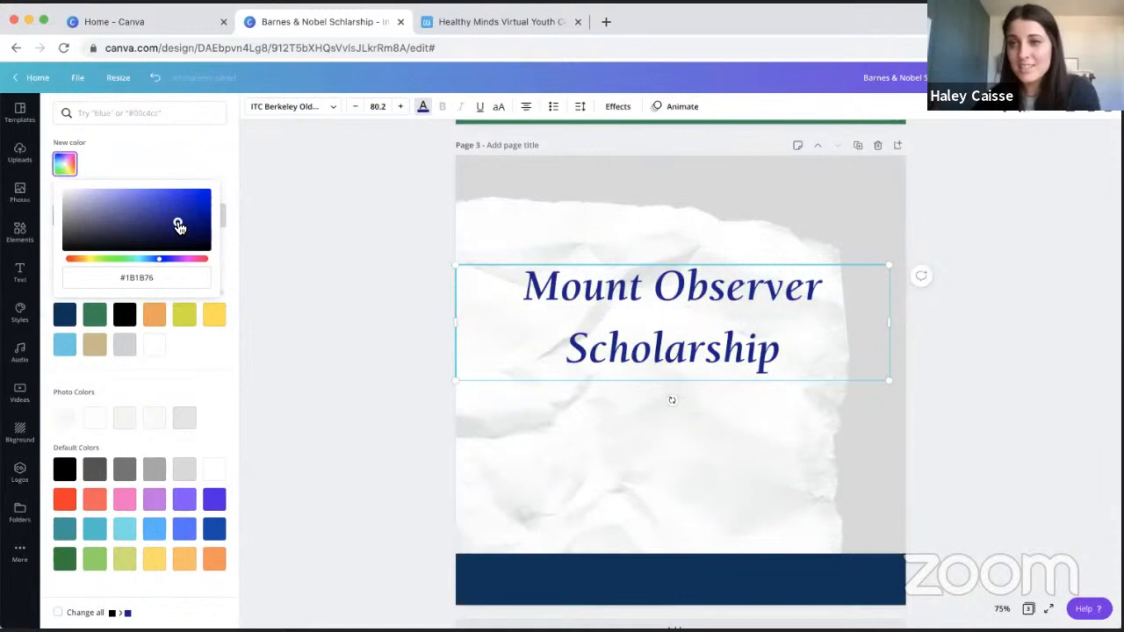
- Recolour the heading with the dark navy blue brand colour
{"action": "left_click", "coordinate": [146, 278]}
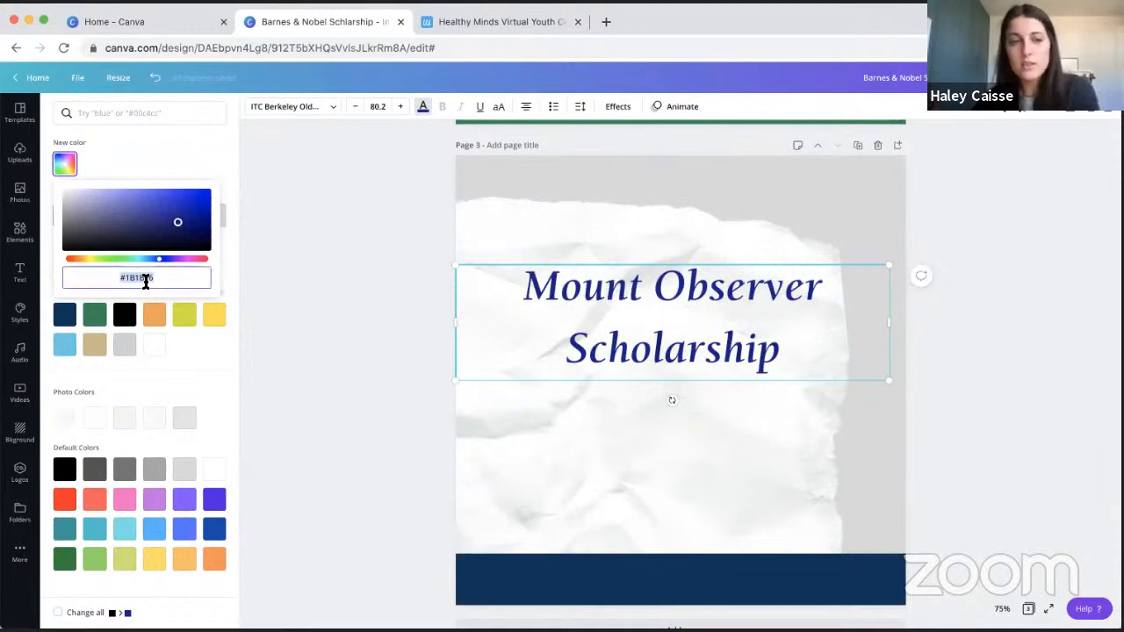
{"action": "left_click", "coordinate": [181, 365]}
{"action": "left_click", "coordinate": [61, 317]}
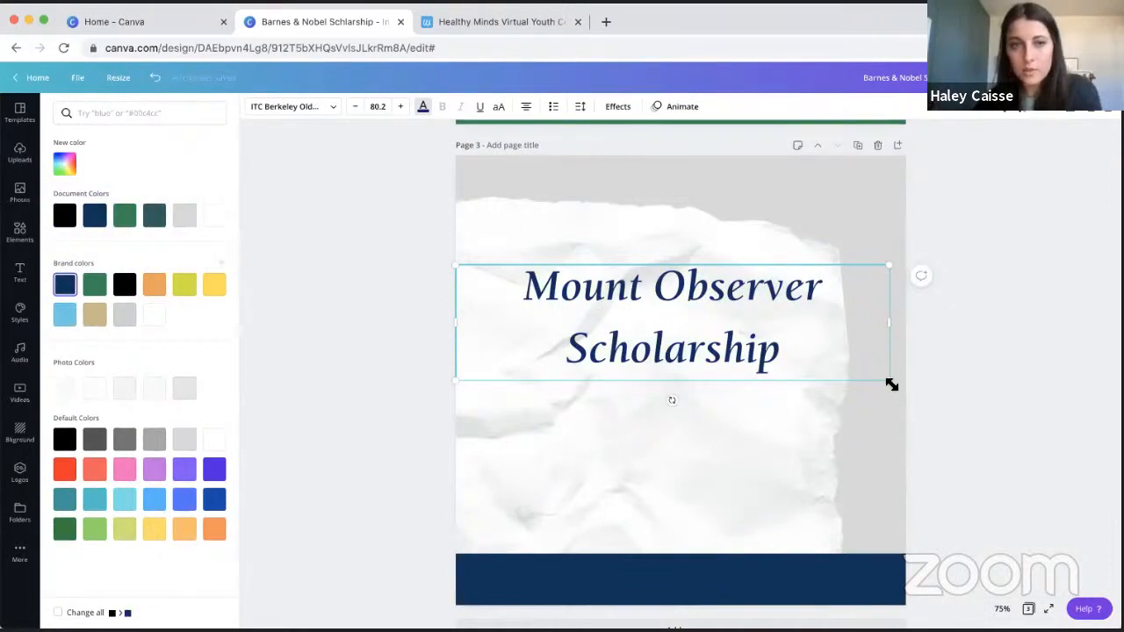
- Scale the heading down slightly and adjust its font size to 77.7
{"action": "left_click_drag", "start_coordinate": [801, 334], "coordinate": [886, 380]}
{"action": "left_click", "coordinate": [380, 106]}
{"action": "scroll", "coordinate": [392, 346], "scroll_direction": "down", "scroll_amount": 3}
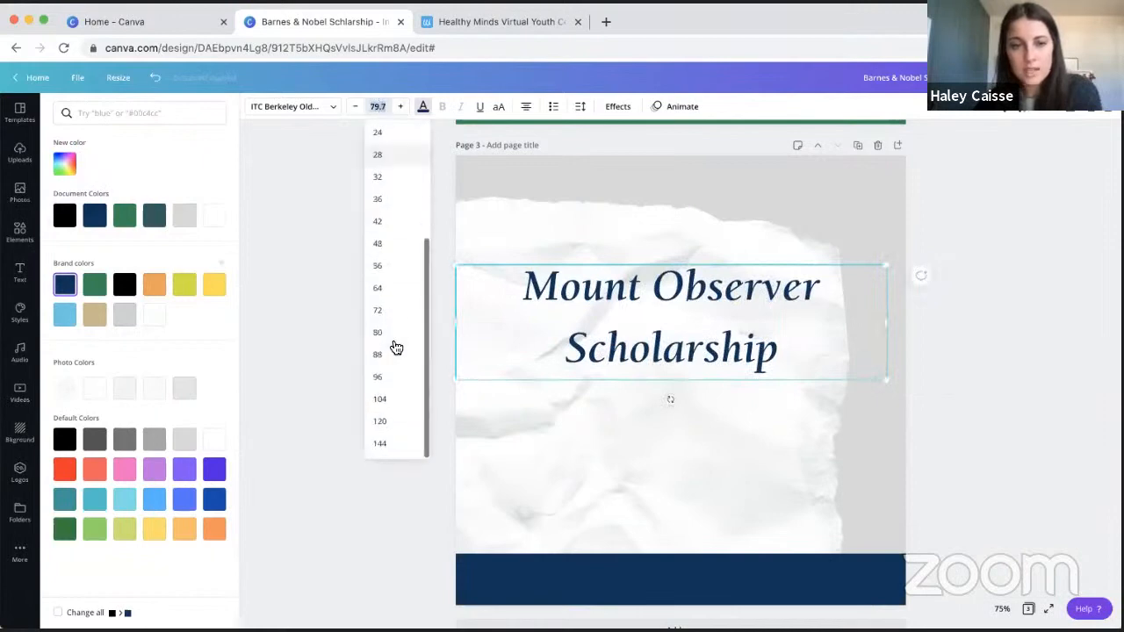
{"action": "left_click", "coordinate": [400, 109]}
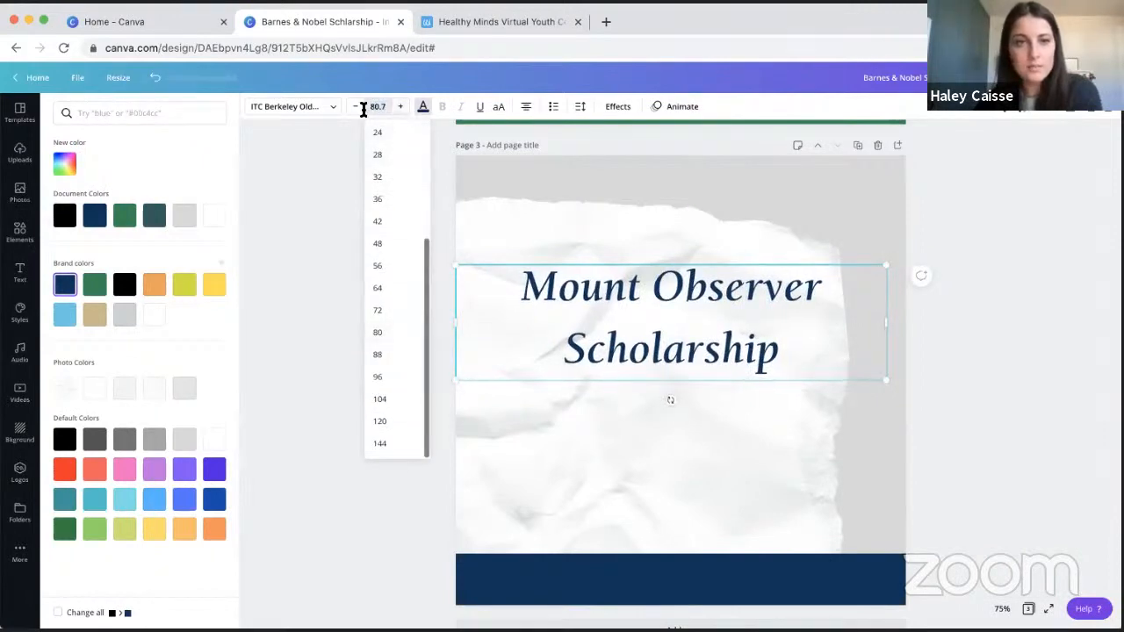
{"action": "left_click", "coordinate": [357, 108]}
{"action": "left_click", "coordinate": [358, 108]}
{"action": "left_click", "coordinate": [357, 108]}
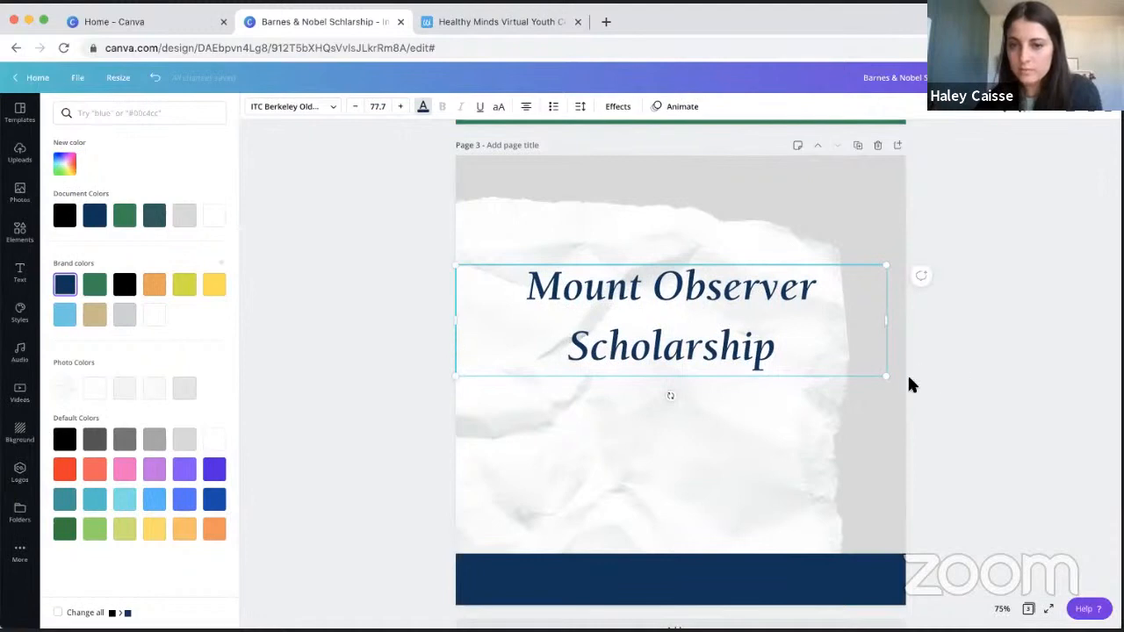
- Shrink the heading to font size 59.9 and widen its text box to the paper's right edge
{"action": "left_click_drag", "start_coordinate": [803, 328], "coordinate": [790, 349]}
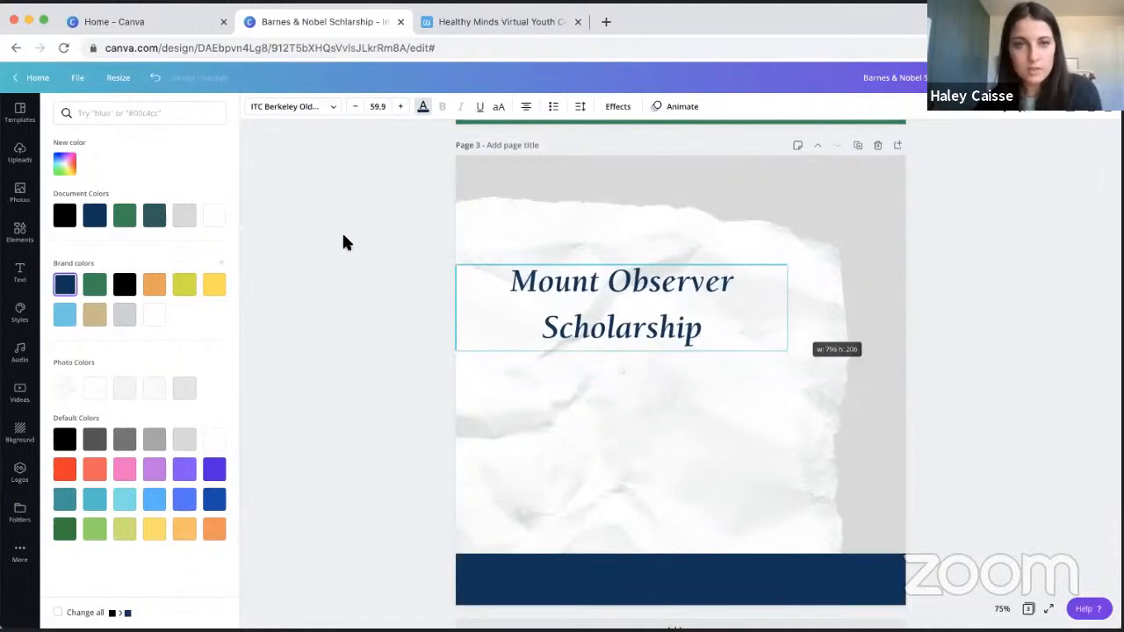
{"action": "left_click", "coordinate": [571, 292]}
{"action": "left_click_drag", "start_coordinate": [624, 295], "coordinate": [640, 298]}
- Underline the "Mount Observer Scholarship" heading
{"action": "left_click", "coordinate": [479, 106]}
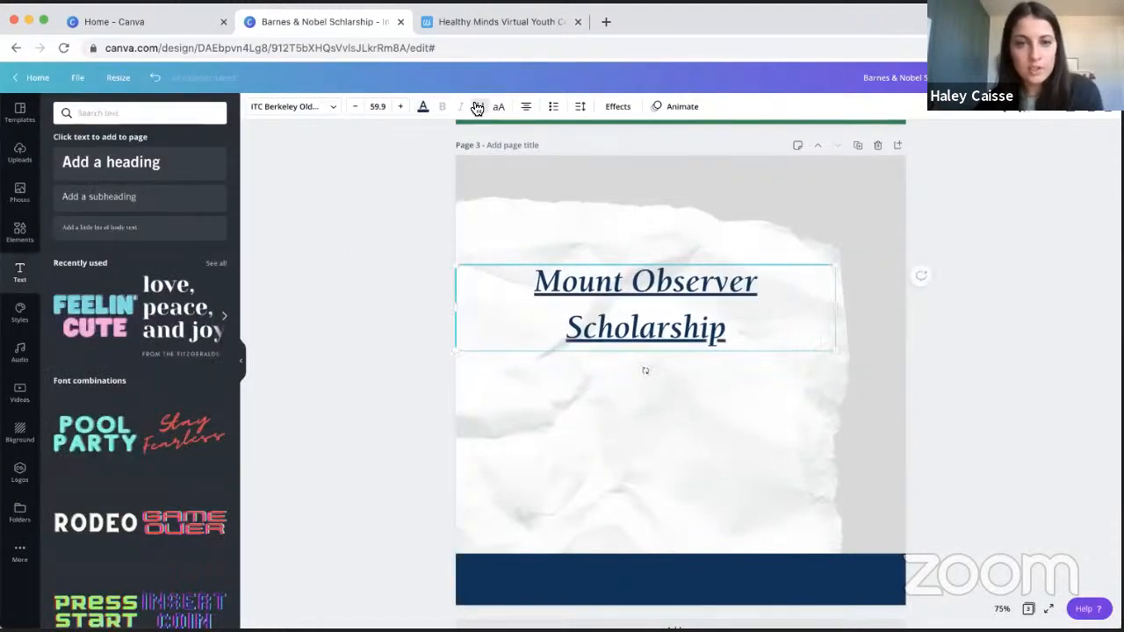
- Toggle uppercase on and off for the "Mount Observer Scholarship" heading and remove its underline
{"action": "left_click", "coordinate": [500, 108]}
{"action": "left_click", "coordinate": [500, 109]}
{"action": "left_click", "coordinate": [480, 108]}
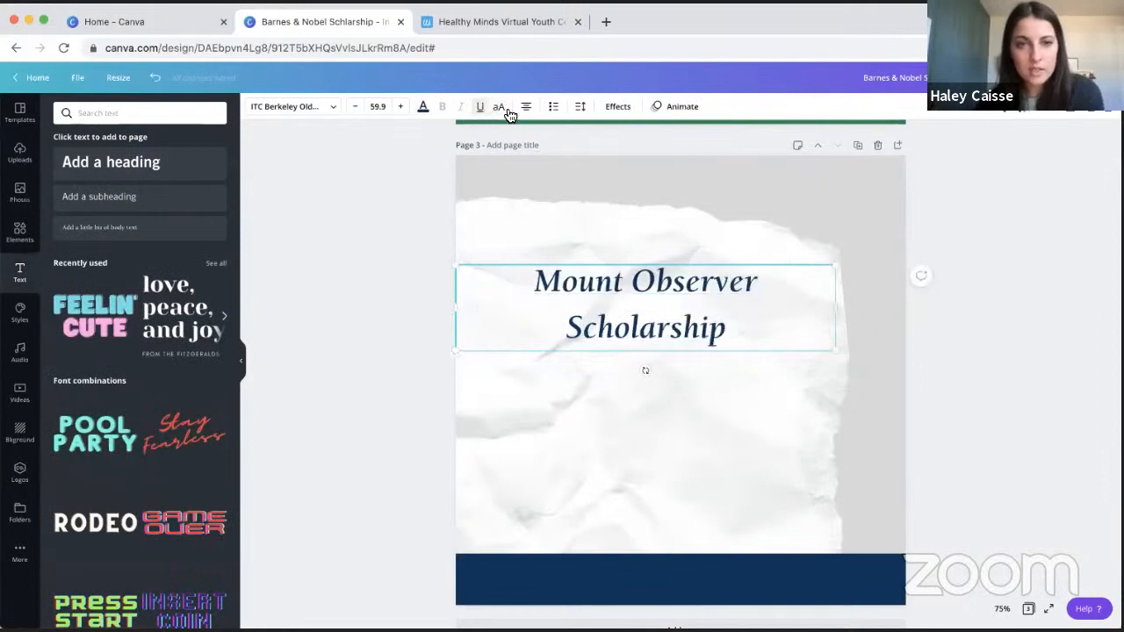
- Try other text alignments and a bulleted list on the heading, restoring it to centred text without a bullet
{"action": "left_click", "coordinate": [525, 109]}
{"action": "left_click", "coordinate": [525, 107]}
{"action": "left_click", "coordinate": [525, 107]}
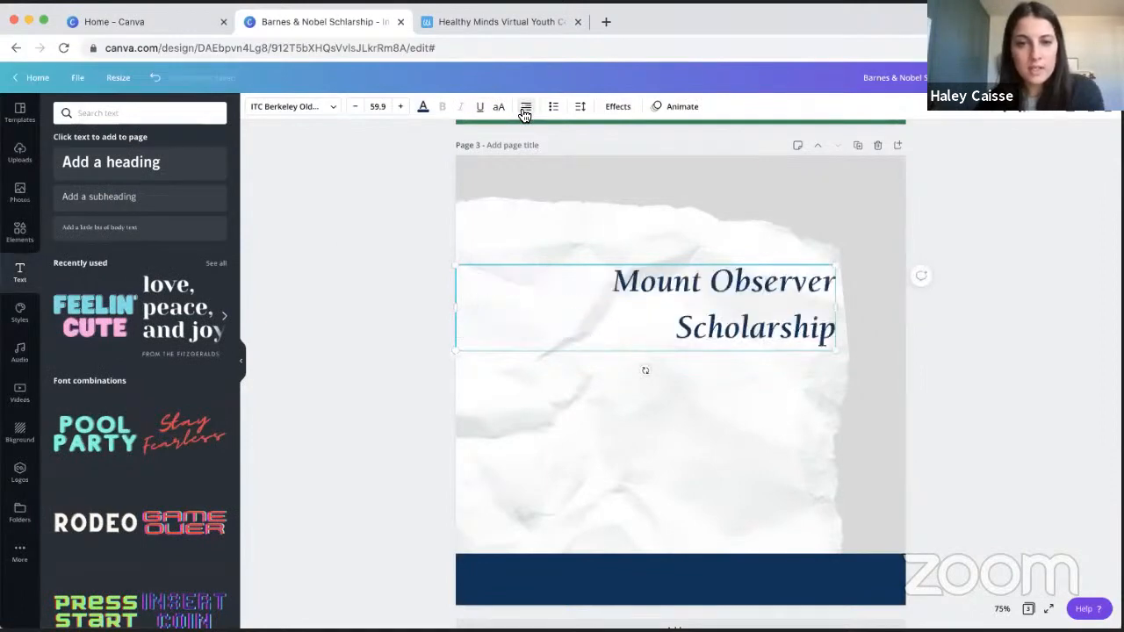
{"action": "left_click", "coordinate": [525, 107]}
{"action": "left_click", "coordinate": [553, 109]}
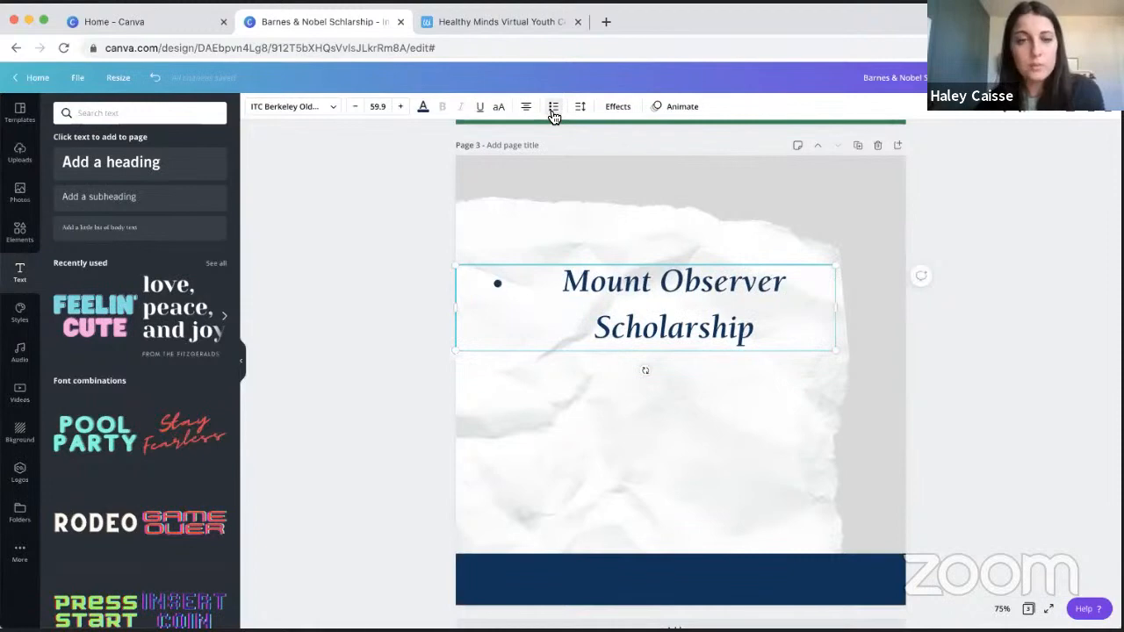
{"action": "left_click", "coordinate": [553, 109]}
- Try the Shadow, Lift, Neon and Curve effects on the heading, setting its style and shape back to None
{"action": "left_click", "coordinate": [617, 106]}
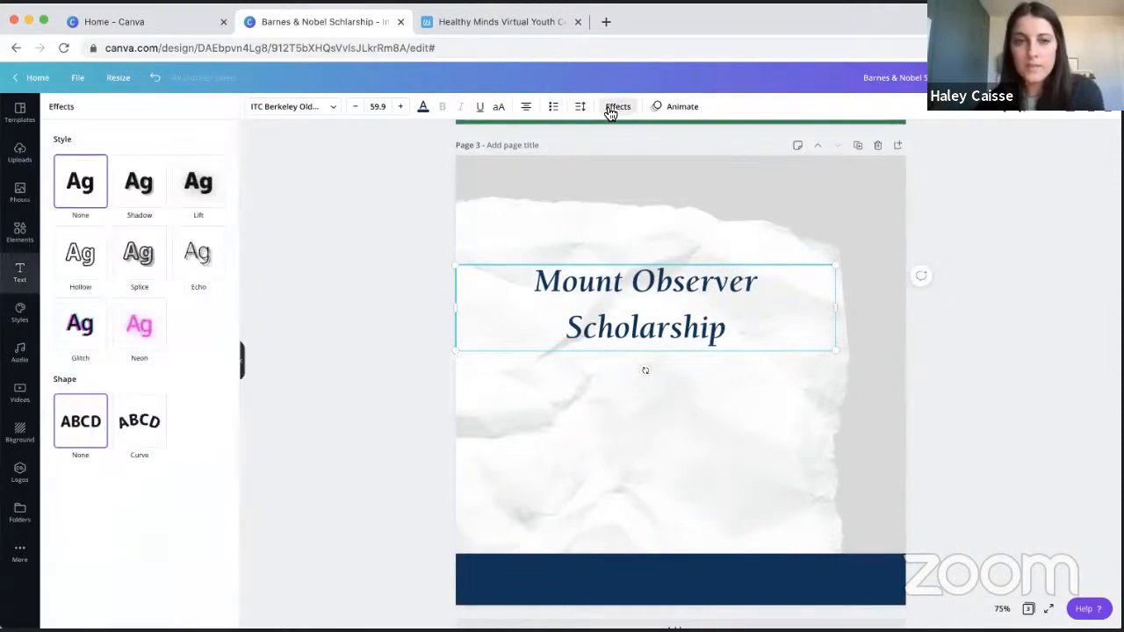
{"action": "left_click", "coordinate": [136, 200]}
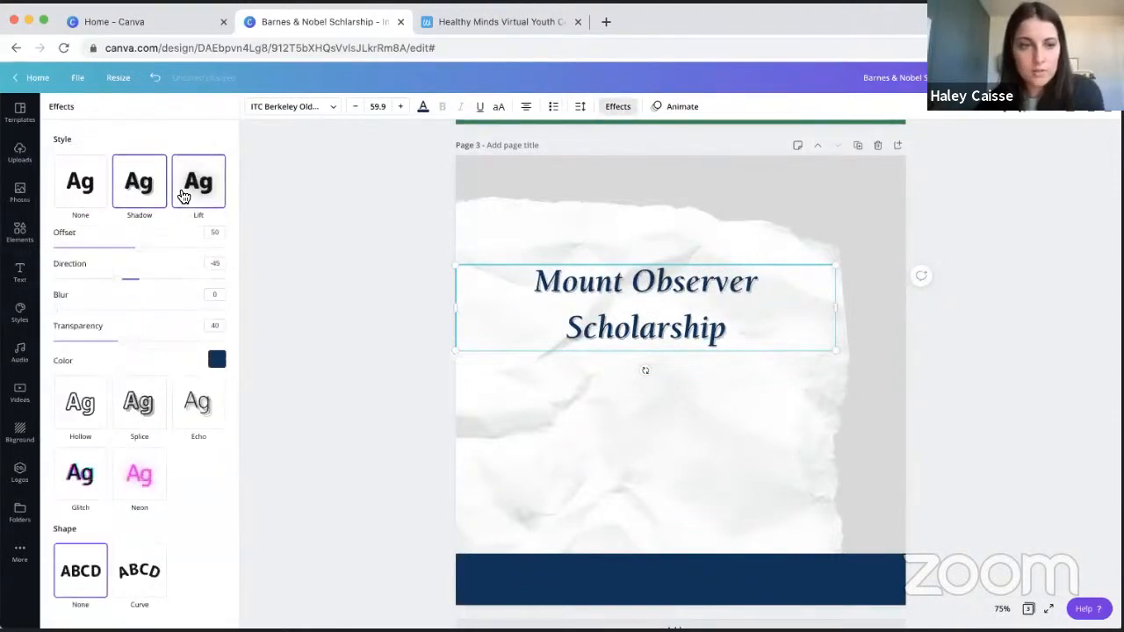
{"action": "left_click", "coordinate": [182, 195]}
{"action": "left_click", "coordinate": [133, 369]}
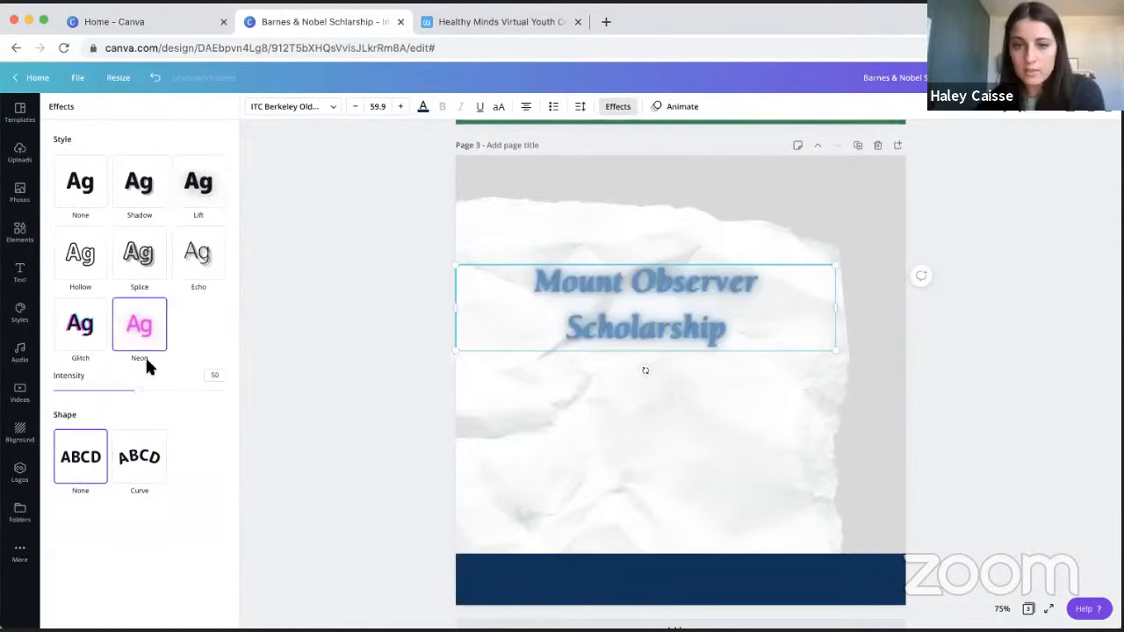
{"action": "left_click", "coordinate": [129, 474]}
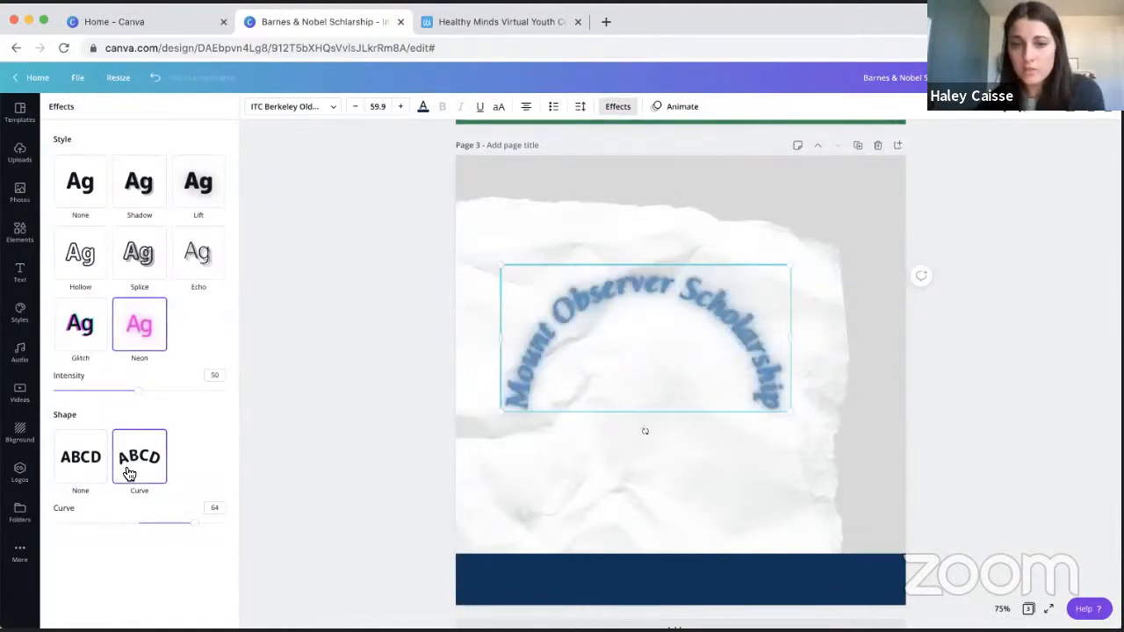
{"action": "left_click", "coordinate": [94, 451]}
{"action": "left_click", "coordinate": [88, 183]}
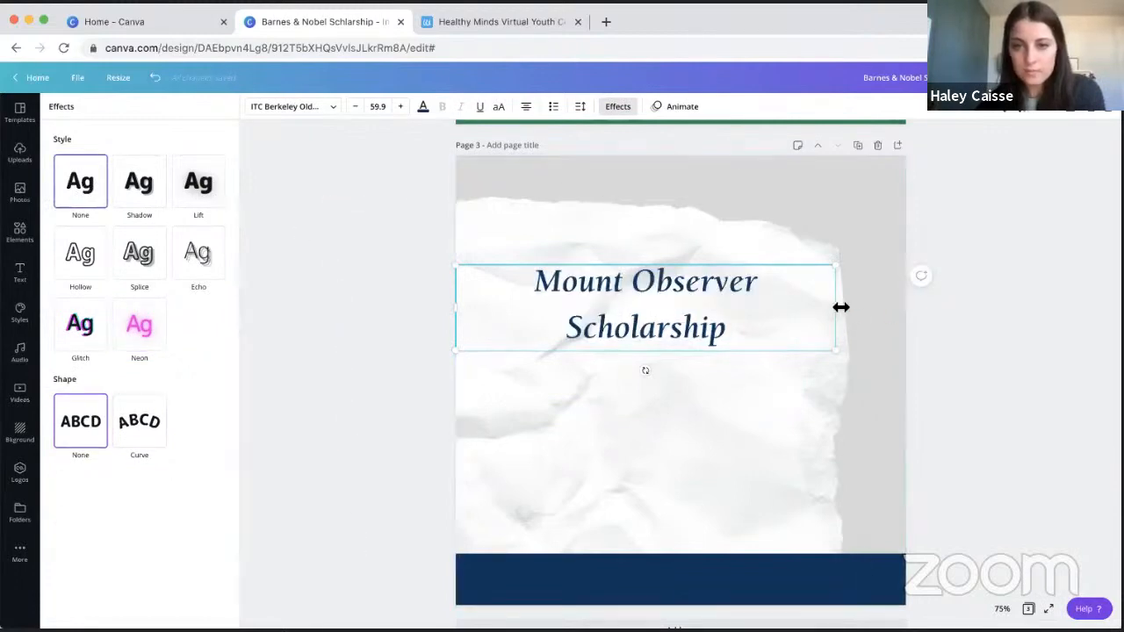
- Narrow the heading's text box, scale the heading to font size 66.2 and position it on the torn paper
{"action": "left_click_drag", "start_coordinate": [778, 302], "coordinate": [709, 287]}
{"action": "left_click_drag", "start_coordinate": [818, 357], "coordinate": [848, 365]}
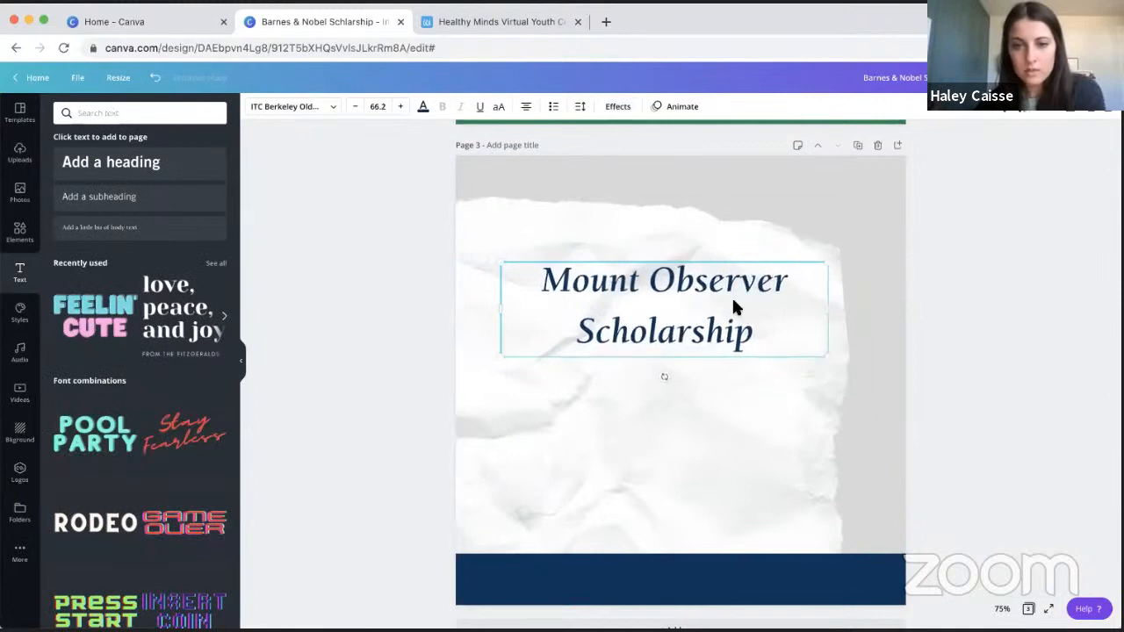
{"action": "left_click_drag", "start_coordinate": [714, 281], "coordinate": [697, 276]}
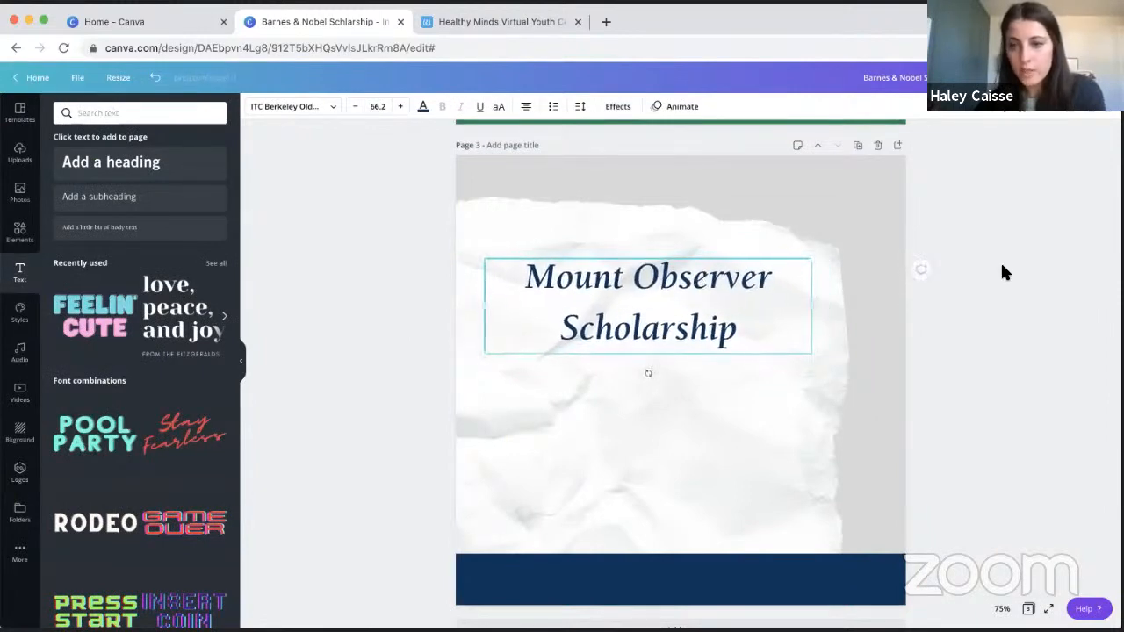
{"action": "left_click", "coordinate": [1032, 346]}
- Compare the content of the green page 2 design with the new torn-paper layout on page 3
{"action": "scroll", "coordinate": [1032, 346], "scroll_direction": "up", "scroll_amount": 7}
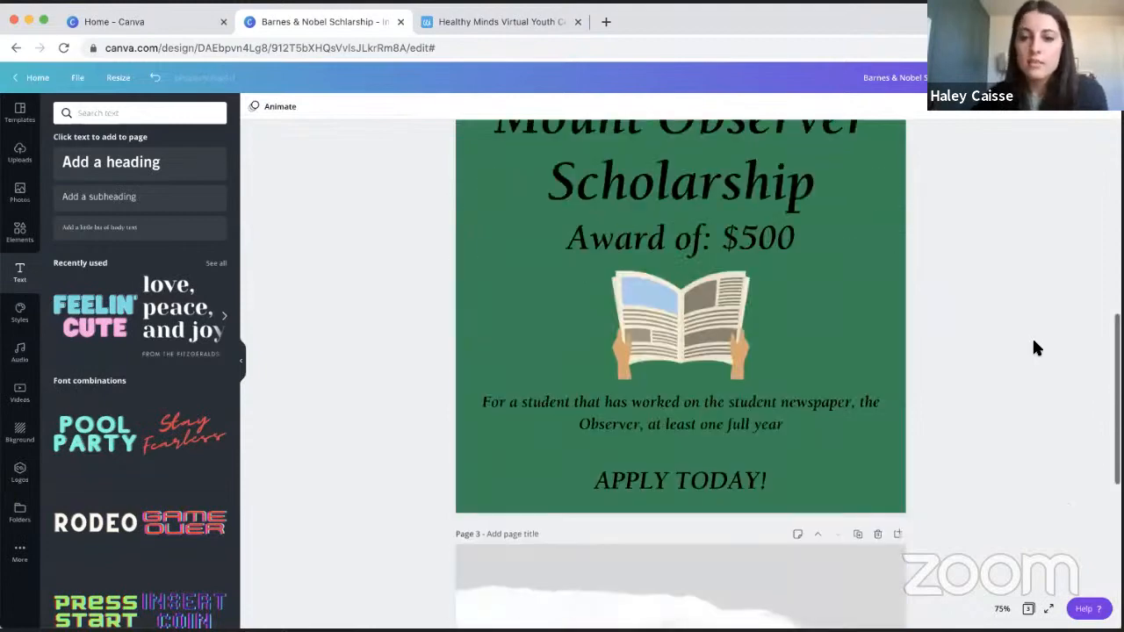
{"action": "scroll", "coordinate": [1033, 346], "scroll_direction": "down", "scroll_amount": 7}
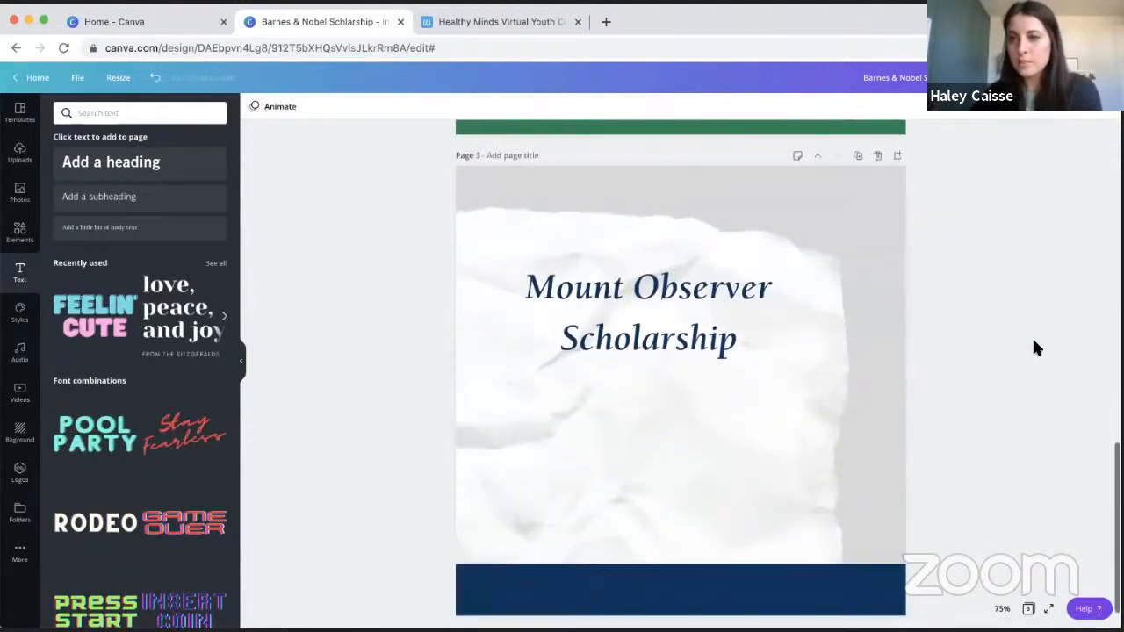
{"action": "scroll", "coordinate": [1033, 346], "scroll_direction": "up", "scroll_amount": 6}
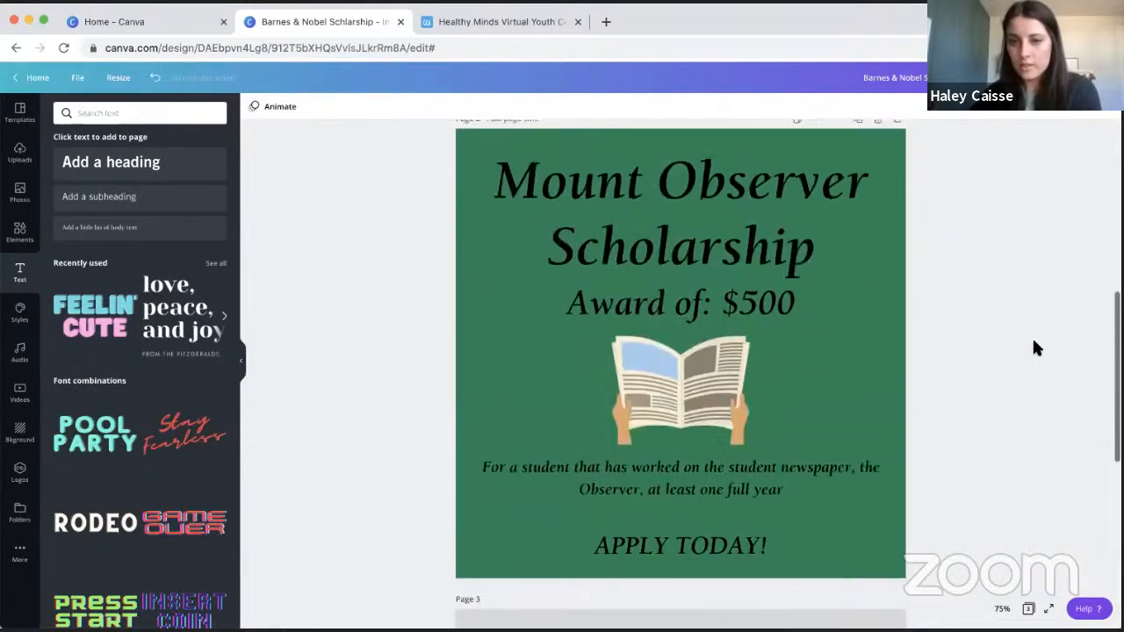
{"action": "scroll", "coordinate": [1033, 346], "scroll_direction": "down", "scroll_amount": 6}
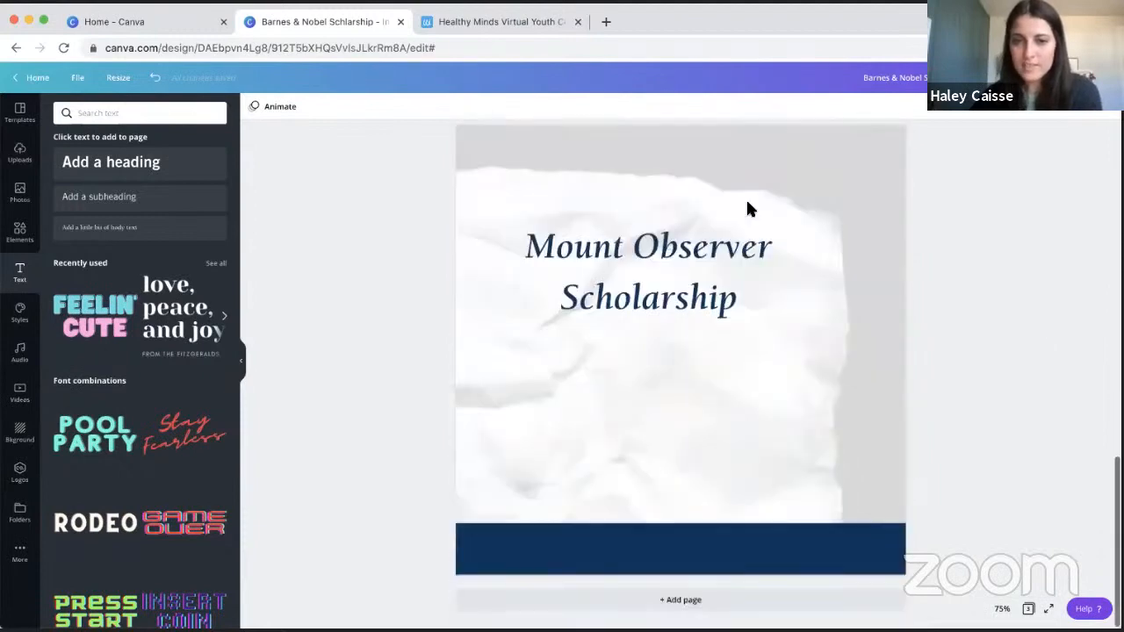
{"action": "scroll", "coordinate": [658, 279], "scroll_direction": "up", "scroll_amount": 5}
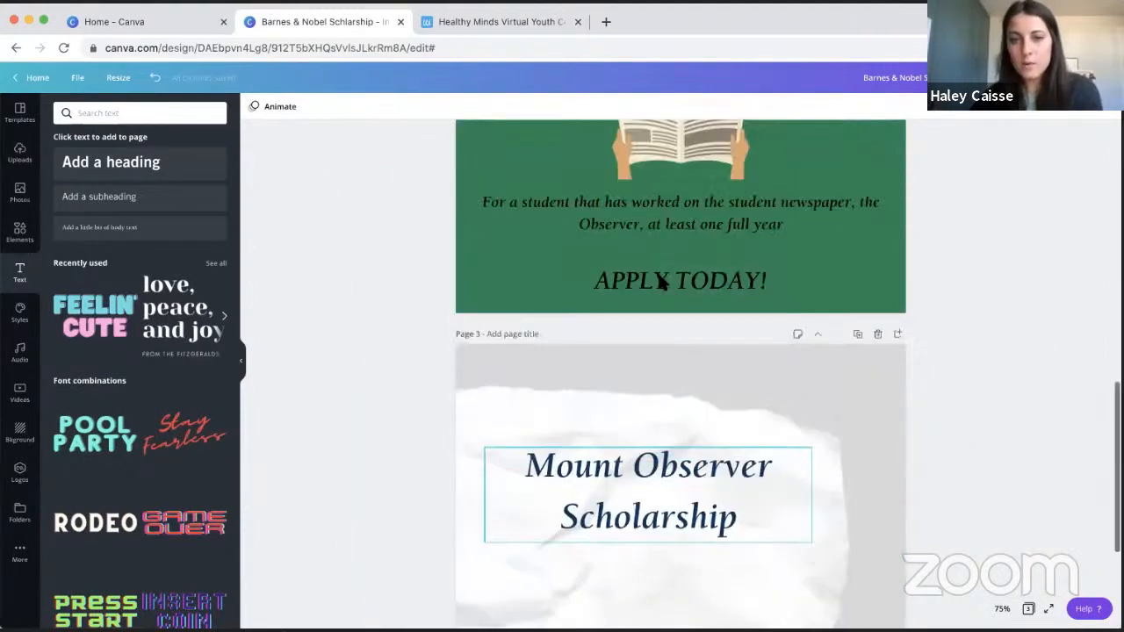
{"action": "scroll", "coordinate": [660, 281], "scroll_direction": "up", "scroll_amount": 2}
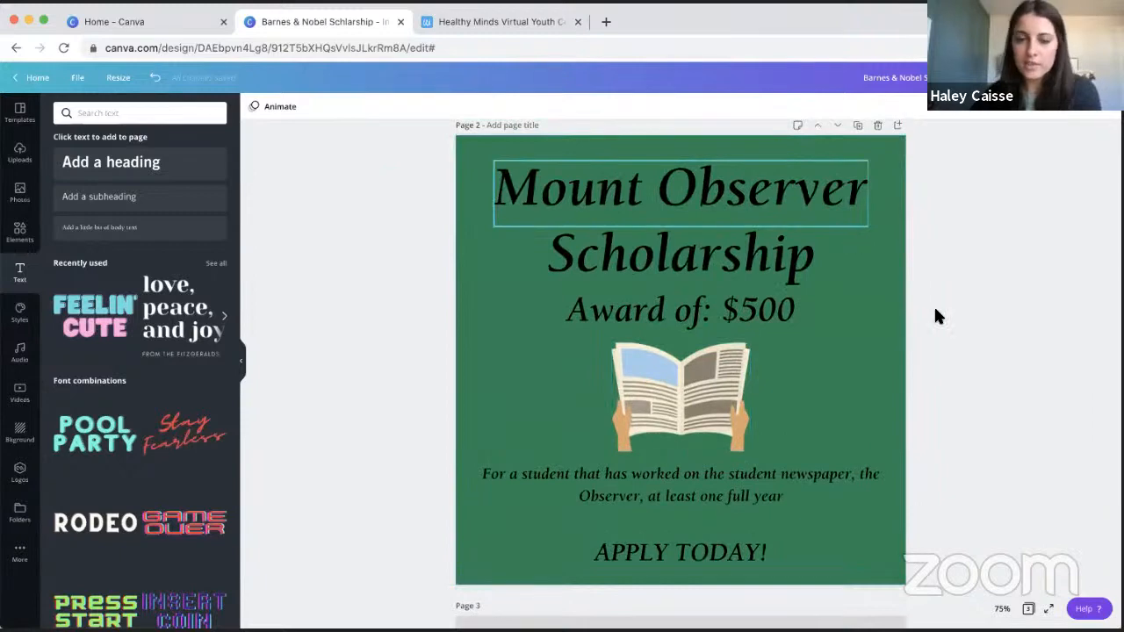
{"action": "scroll", "coordinate": [939, 318], "scroll_direction": "down", "scroll_amount": 2}
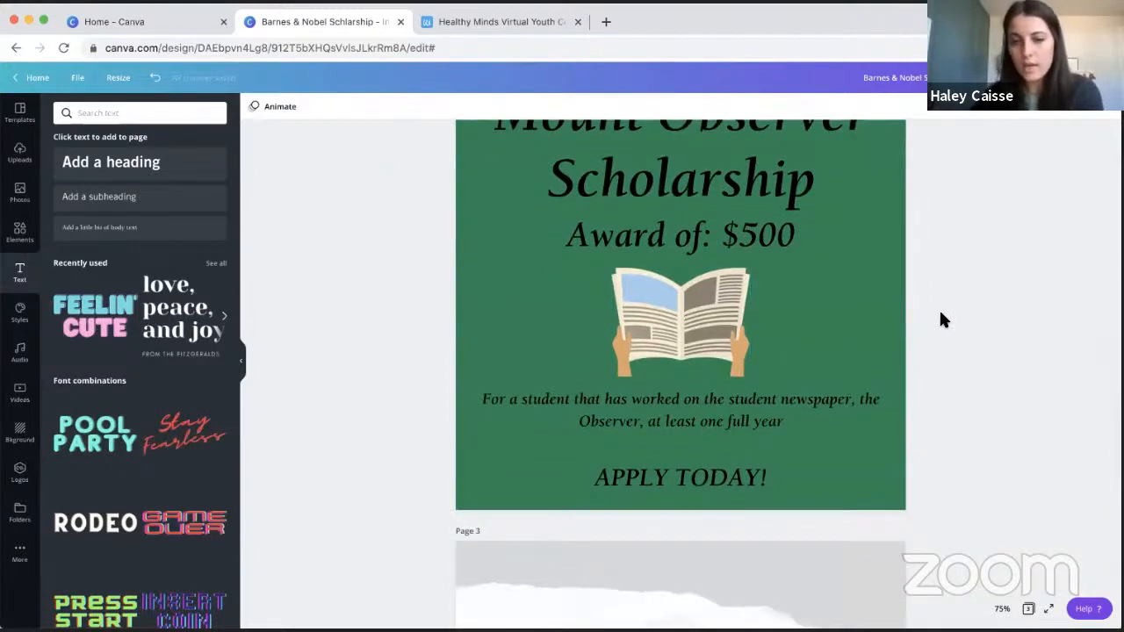
{"action": "scroll", "coordinate": [940, 319], "scroll_direction": "up", "scroll_amount": 1}
{"action": "scroll", "coordinate": [940, 319], "scroll_direction": "down", "scroll_amount": 4}
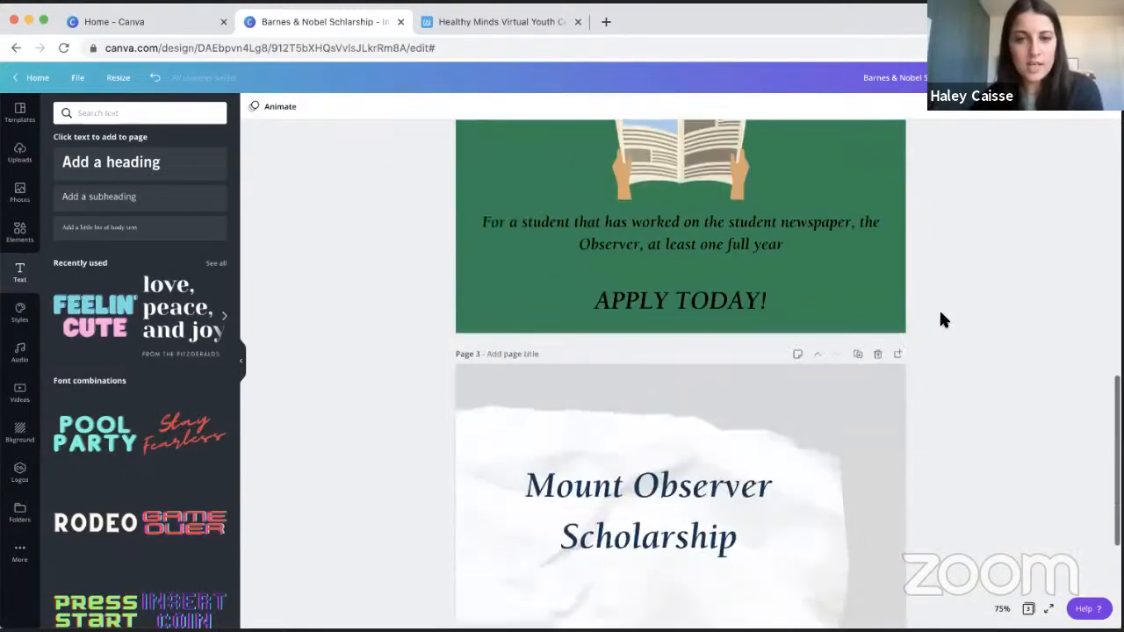
- Copy the student newspaper eligibility text from page 2 onto page 3 and narrow its text box to fit the paper
{"action": "left_click", "coordinate": [799, 244]}
{"action": "scroll", "coordinate": [877, 295], "scroll_direction": "down", "scroll_amount": 5}
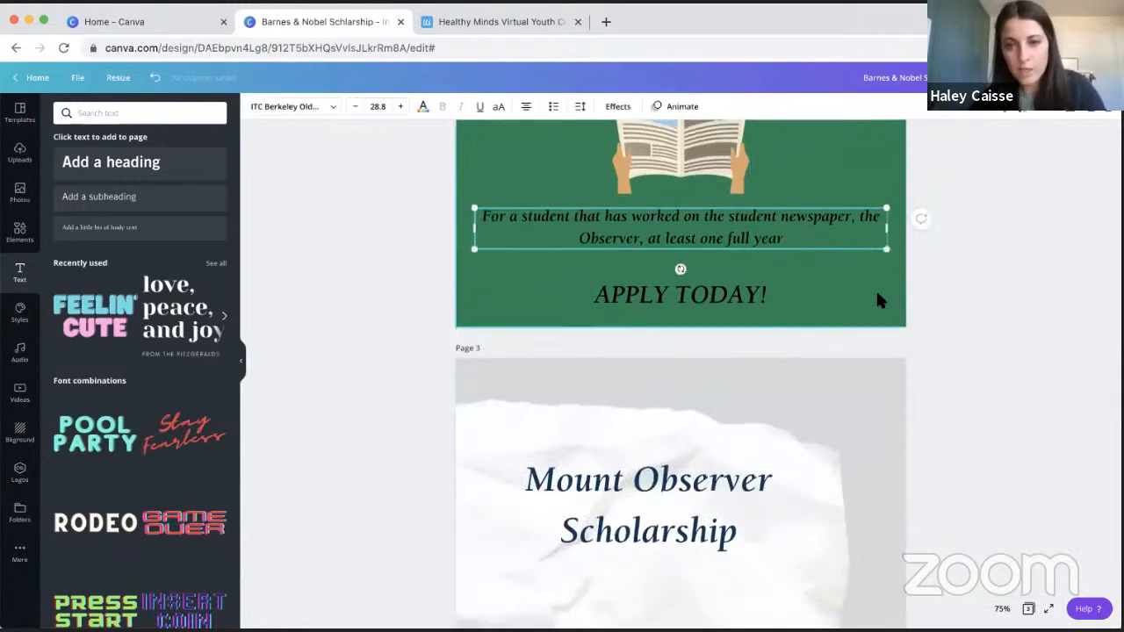
{"action": "left_click", "coordinate": [750, 457]}
{"action": "type", "text": "For a student that has worked on the student newspaper, the Observer, at least one full year"}
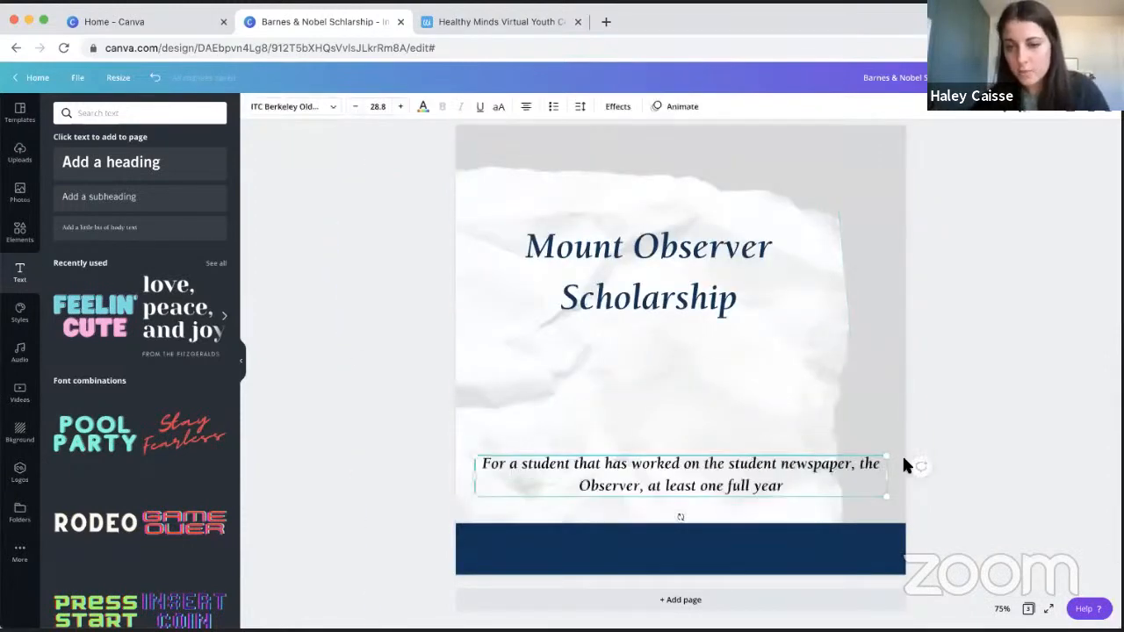
{"action": "left_click_drag", "start_coordinate": [803, 471], "coordinate": [790, 474]}
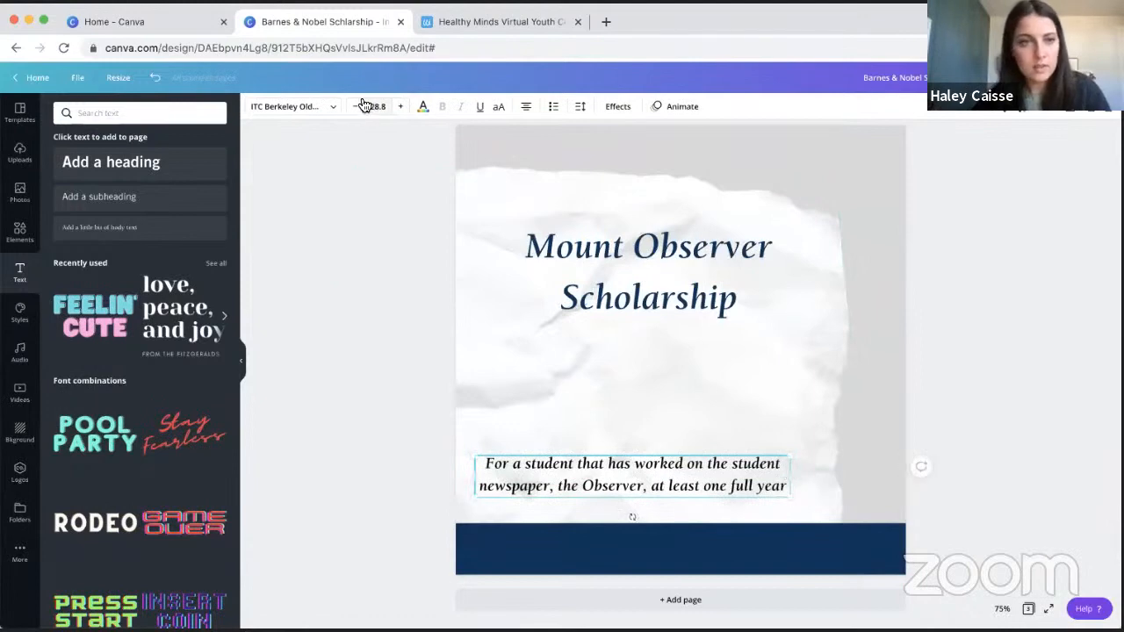
- Change the eligibility text's font to Trade Gothic LT Std Regular and scale it down to font size 22
{"action": "left_click", "coordinate": [333, 107]}
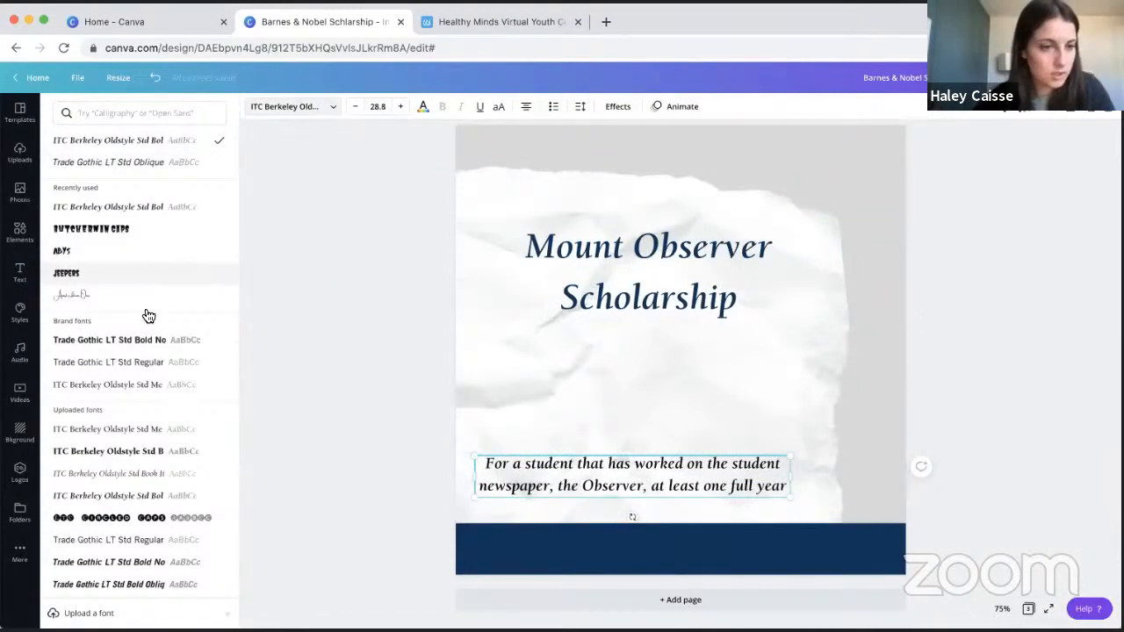
{"action": "left_click", "coordinate": [145, 361]}
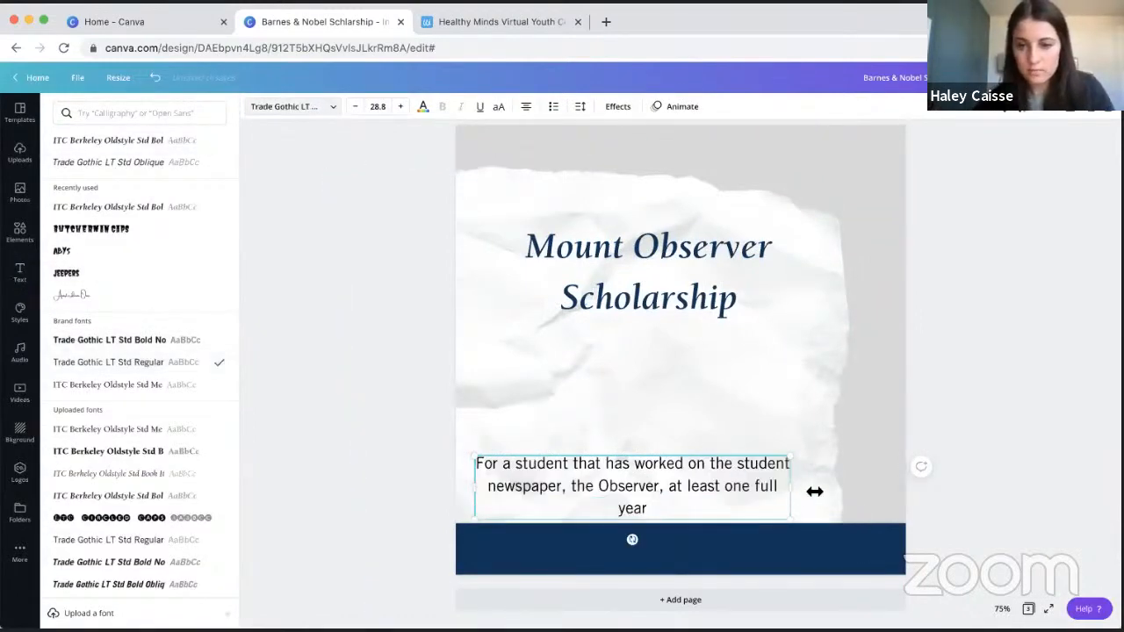
{"action": "left_click_drag", "start_coordinate": [815, 491], "coordinate": [815, 497]}
{"action": "left_click_drag", "start_coordinate": [742, 472], "coordinate": [735, 474]}
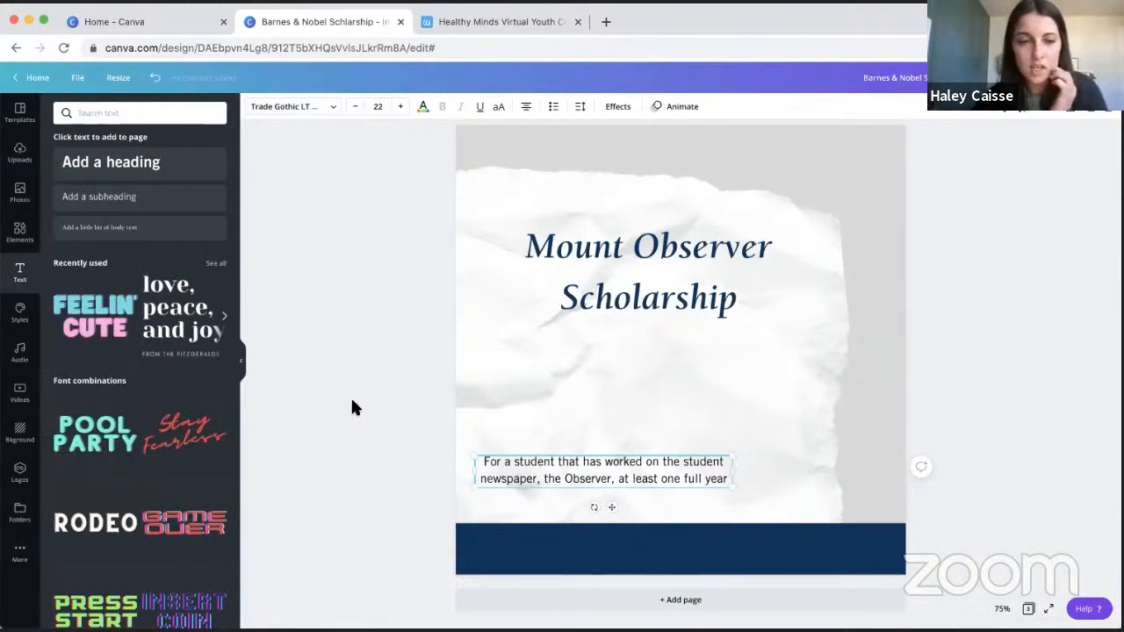
- Move the eligibility text so it is centred beneath the heading on the lower part of the paper
{"action": "left_click", "coordinate": [351, 396]}
{"action": "left_click_drag", "start_coordinate": [556, 454], "coordinate": [605, 432]}
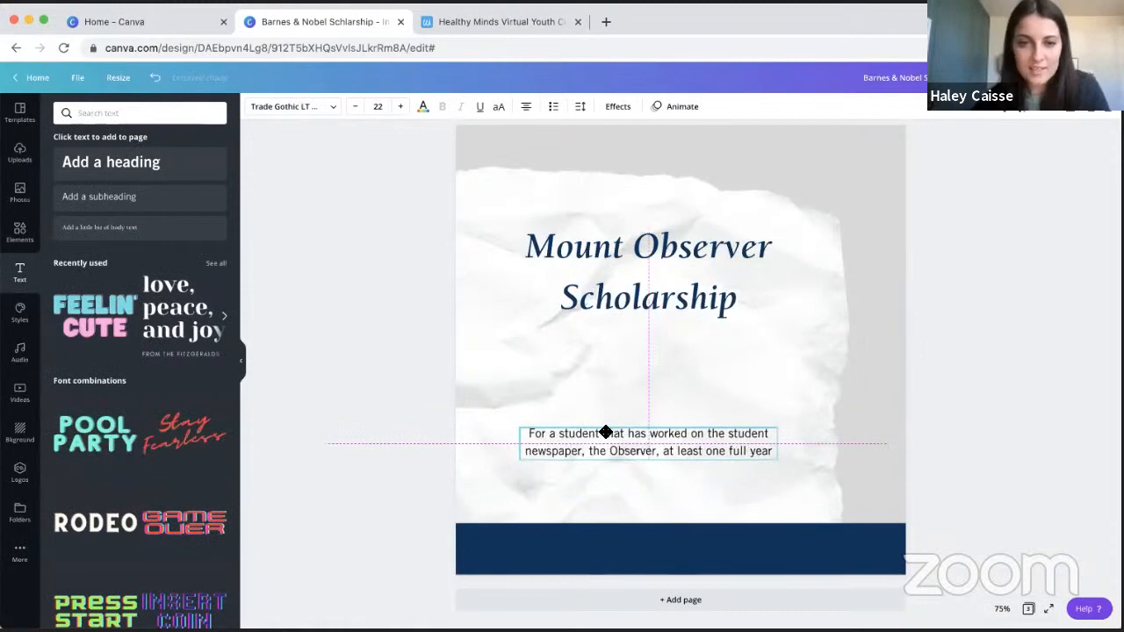
{"action": "left_click", "coordinate": [1018, 279]}
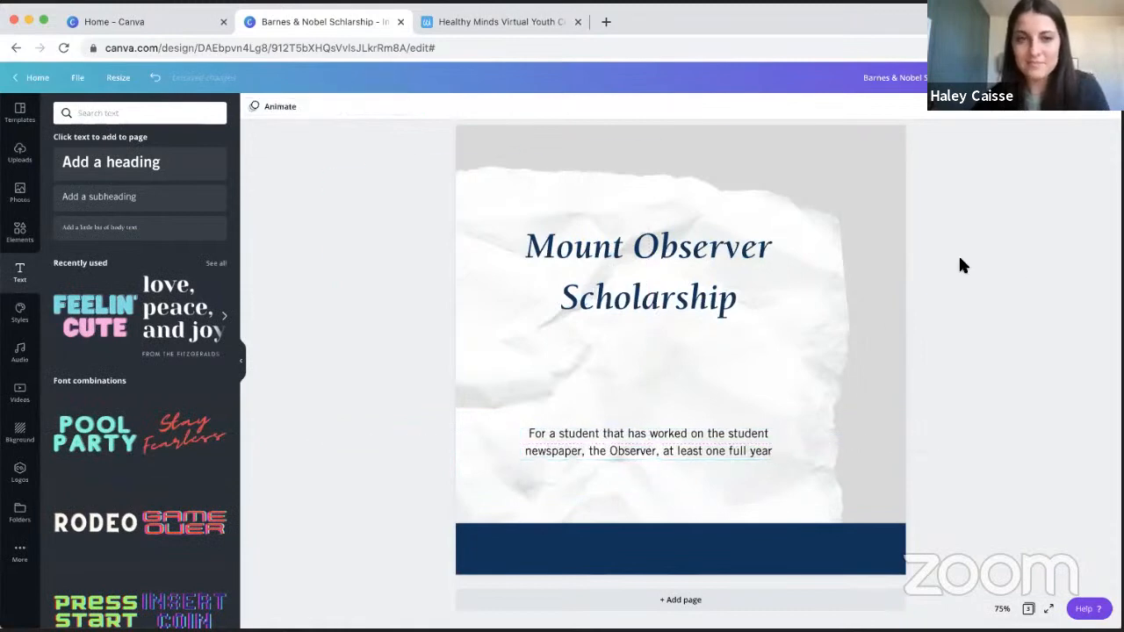
- Add a subheading reading "$500 award!" and enlarge it to font size 50.9
{"action": "left_click", "coordinate": [125, 196]}
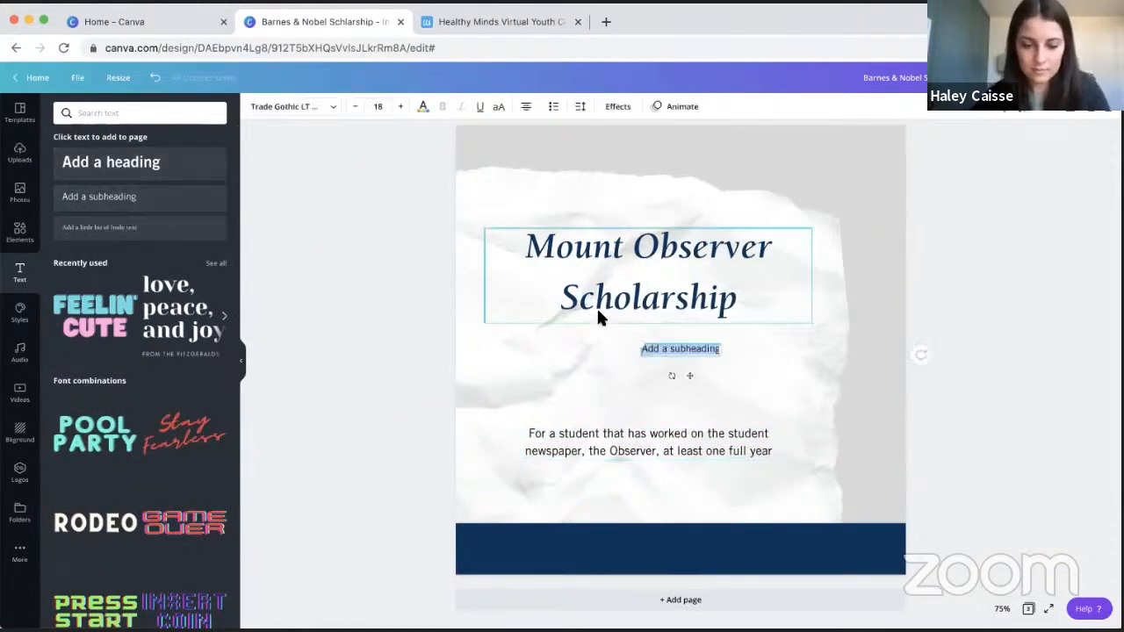
{"action": "type", "text": "$500 award!"}
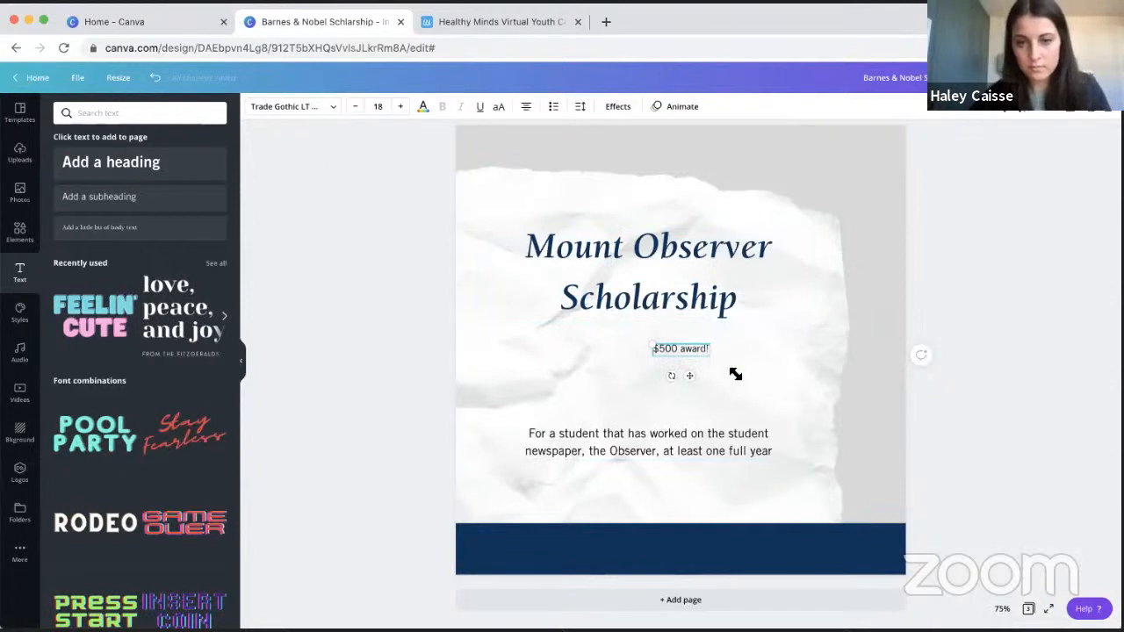
{"action": "left_click_drag", "start_coordinate": [735, 374], "coordinate": [820, 405]}
{"action": "left_click", "coordinate": [1012, 393]}
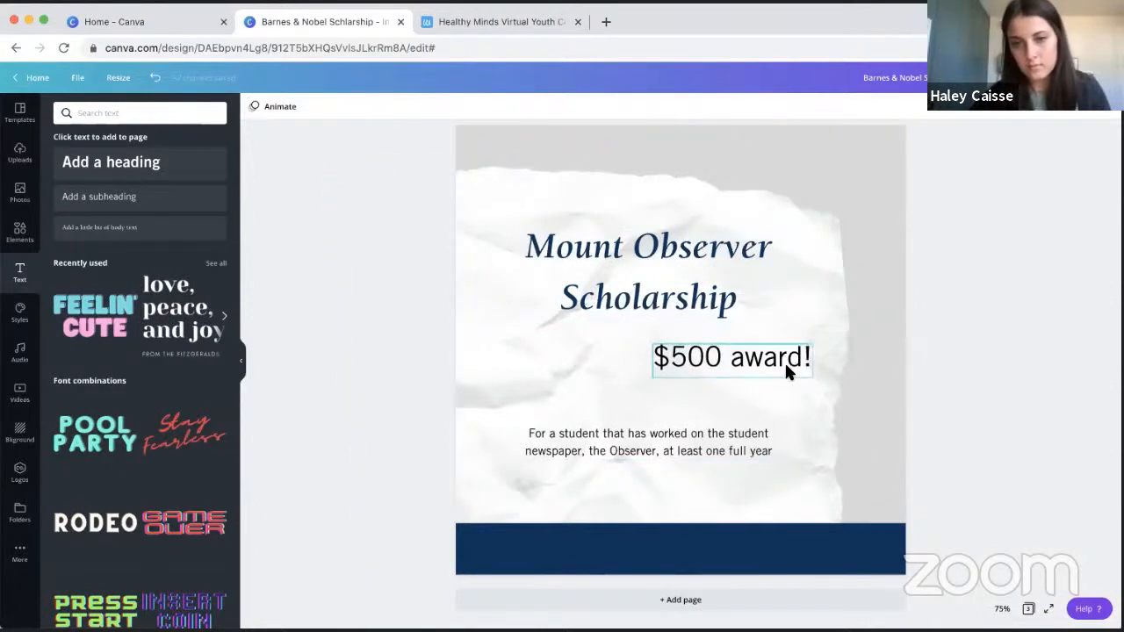
- Centre the "$500 award!" text between the heading and the eligibility text, and nudge the eligibility text up slightly
{"action": "left_click_drag", "start_coordinate": [785, 372], "coordinate": [700, 381]}
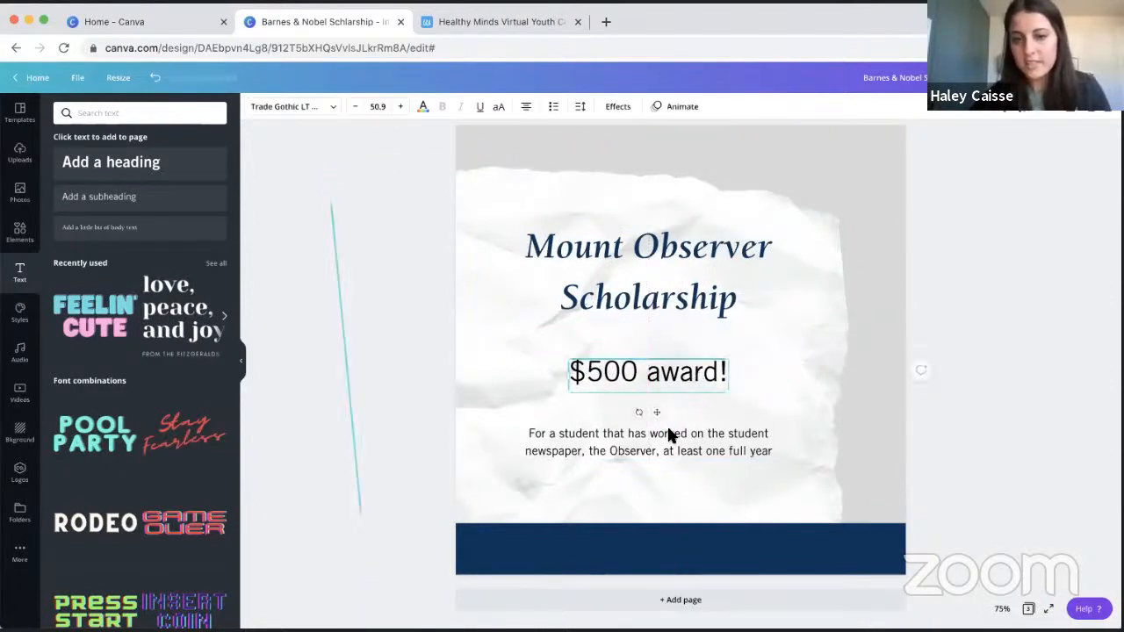
{"action": "left_click_drag", "start_coordinate": [668, 430], "coordinate": [667, 421]}
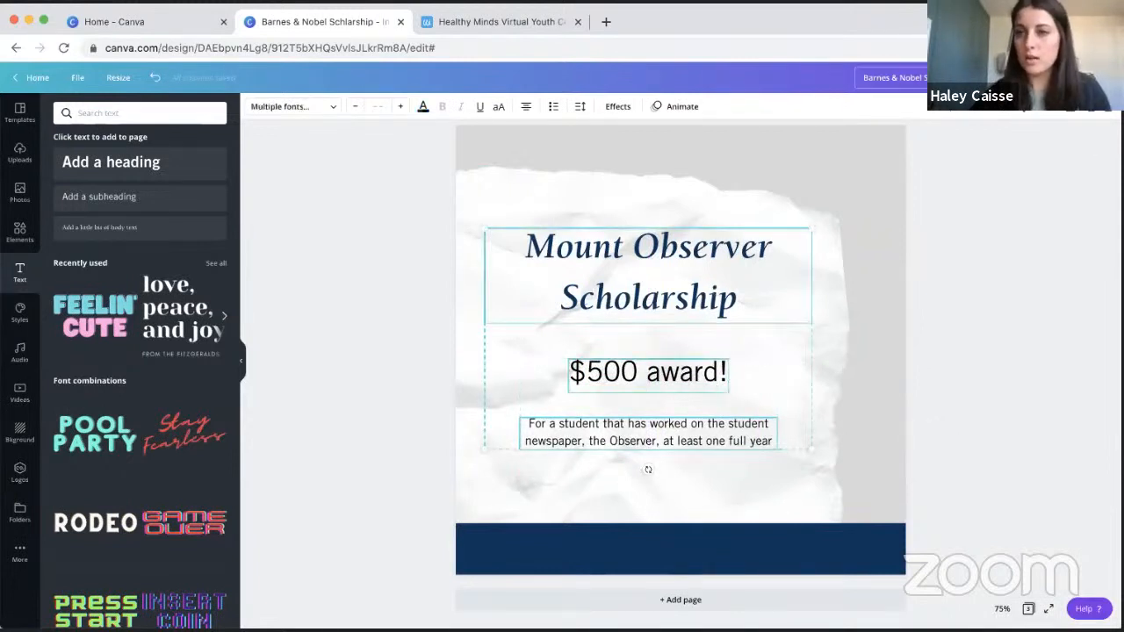
- Space the heading, "$500 award!" and eligibility text evenly in the vertical direction
{"action": "left_click", "coordinate": [983, 114]}
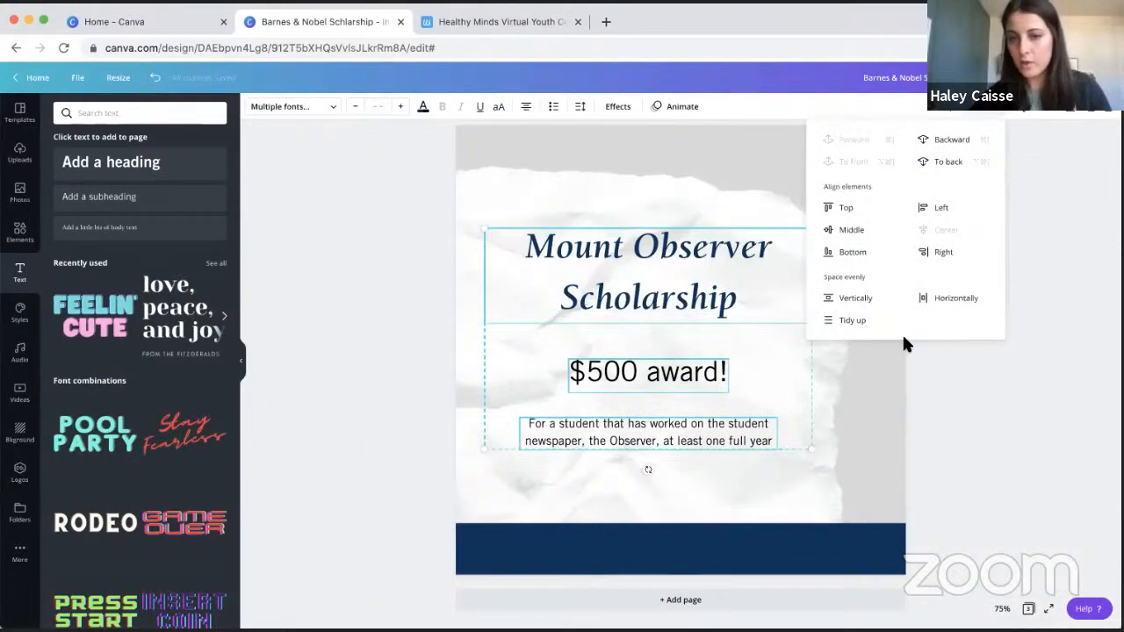
{"action": "left_click", "coordinate": [851, 302]}
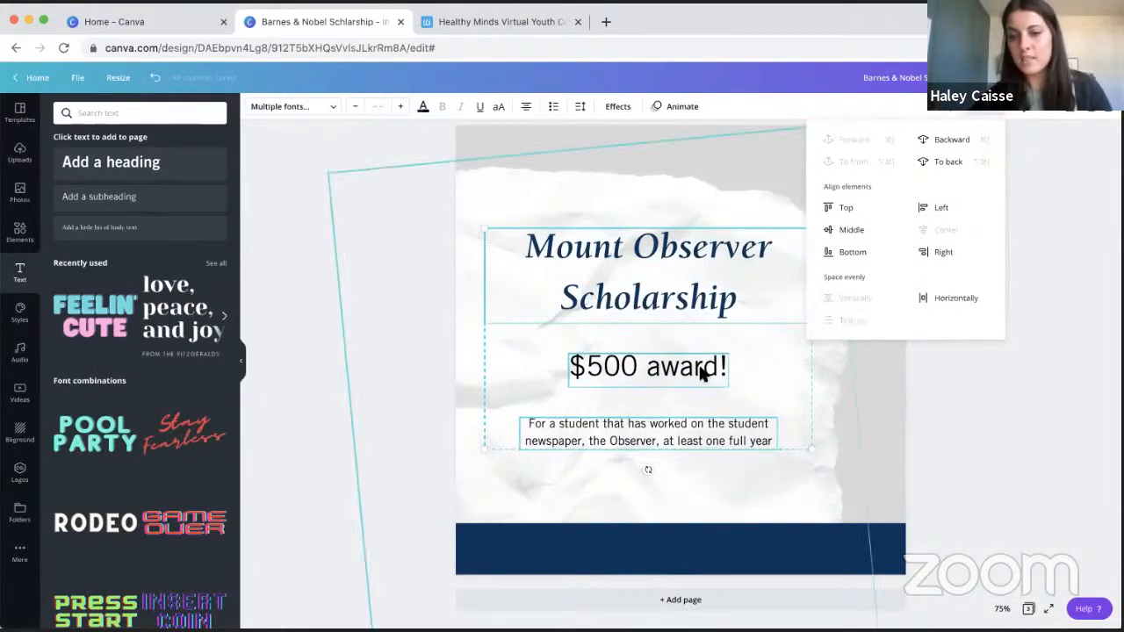
{"action": "left_click", "coordinate": [986, 426]}
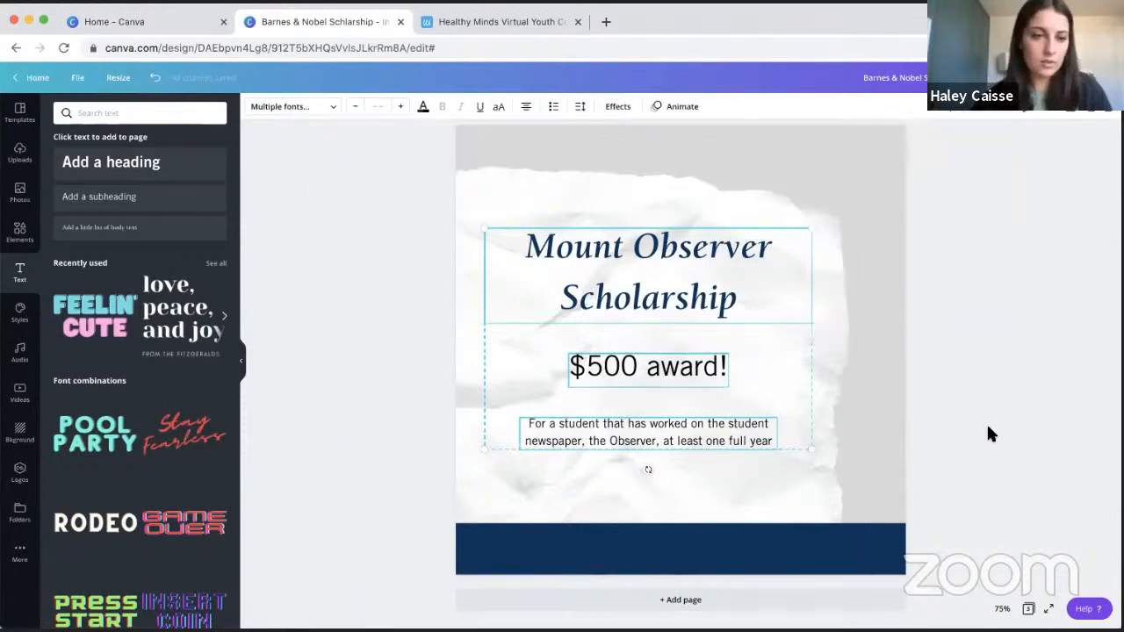
{"action": "left_click", "coordinate": [986, 426]}
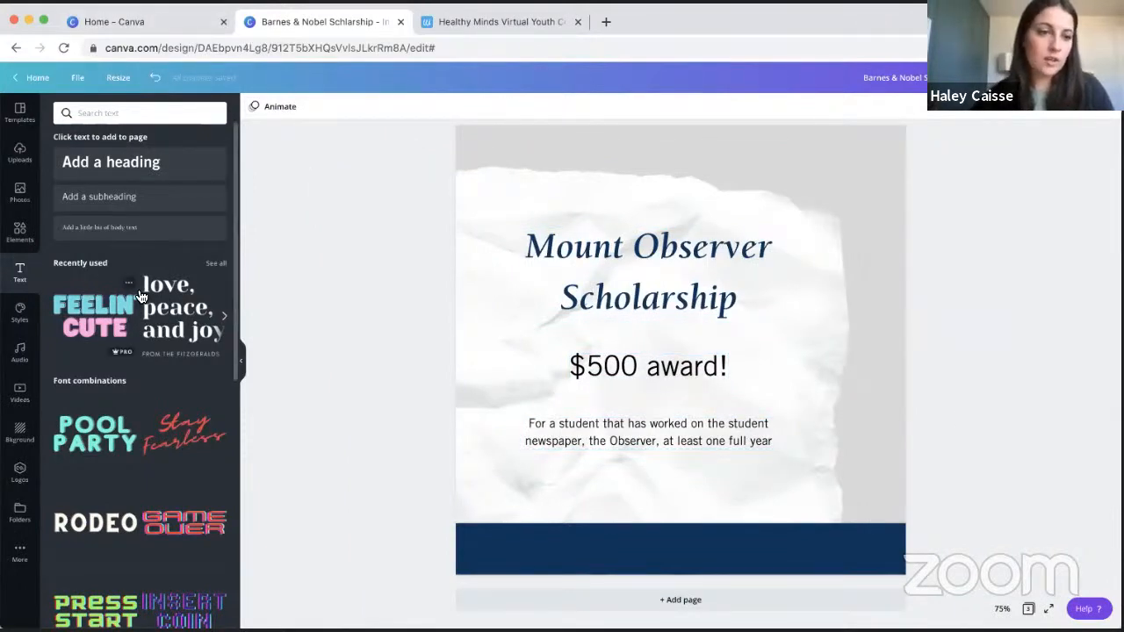
- Add the "Feelin' Cute" font combination to the page and replace its upper word with "MWCC"
{"action": "scroll", "coordinate": [138, 296], "scroll_direction": "down", "scroll_amount": 5}
{"action": "scroll", "coordinate": [136, 377], "scroll_direction": "down", "scroll_amount": 5}
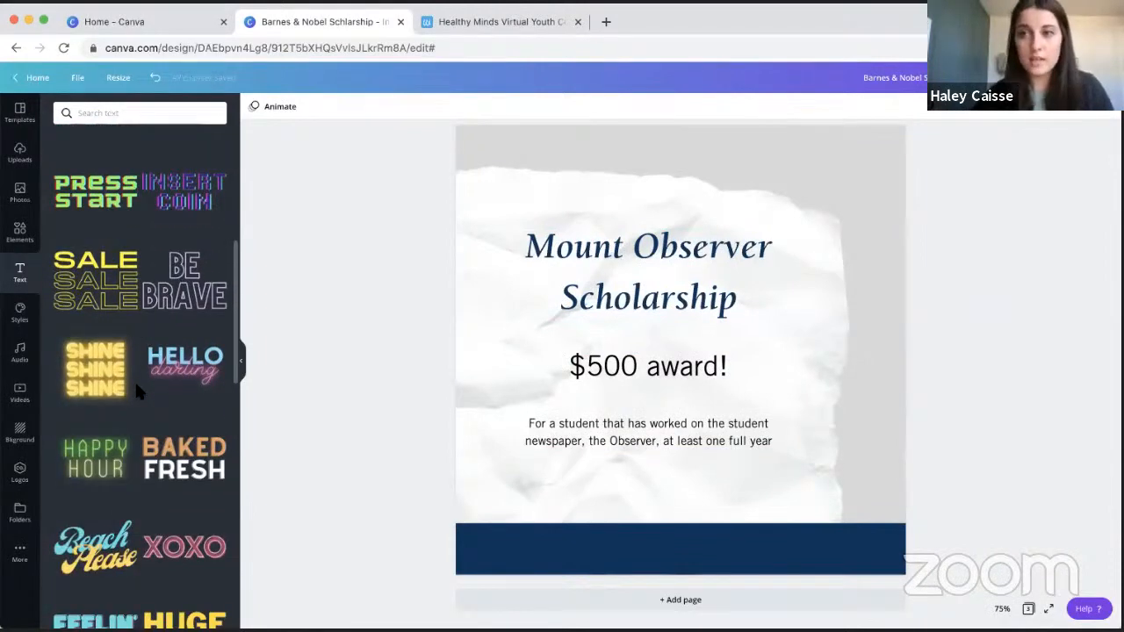
{"action": "scroll", "coordinate": [136, 392], "scroll_direction": "down", "scroll_amount": 9}
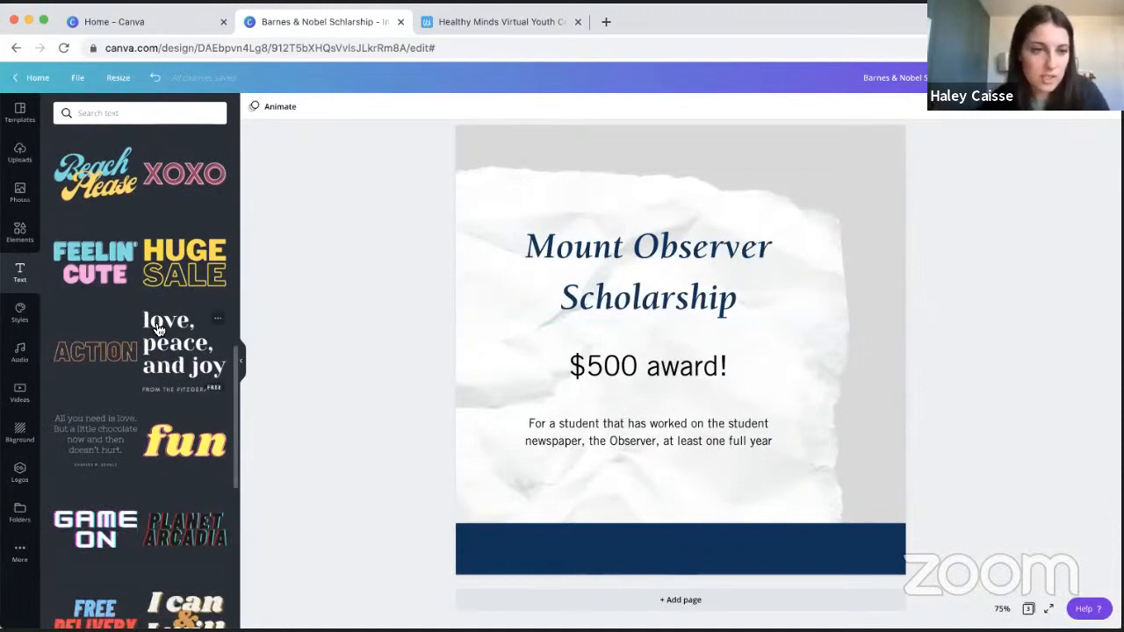
{"action": "left_click", "coordinate": [99, 270]}
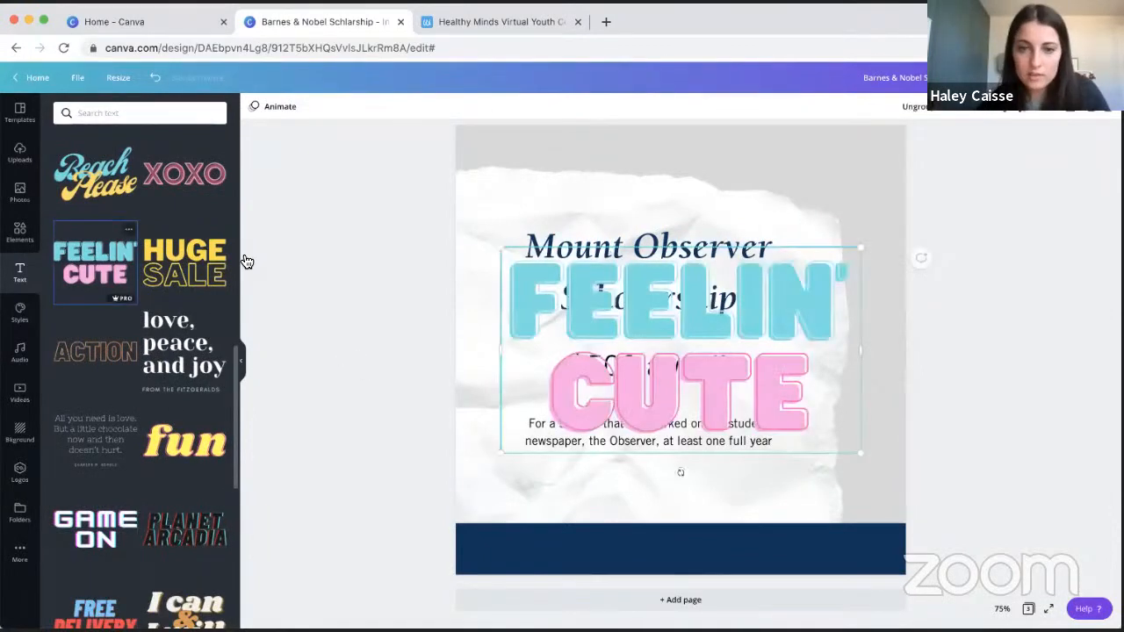
{"action": "double_click", "coordinate": [758, 311]}
{"action": "type", "text": "MWCC"}
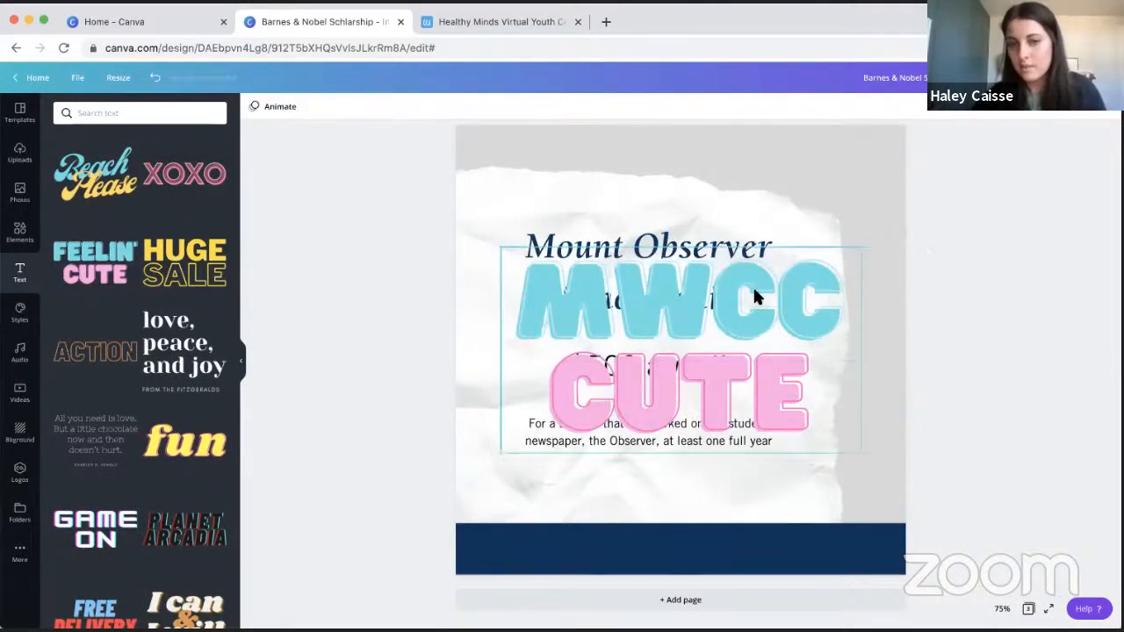
- Recolour the "MWCC" text with the navy brand colour and delete the whole font combination from the page
{"action": "left_click", "coordinate": [422, 106]}
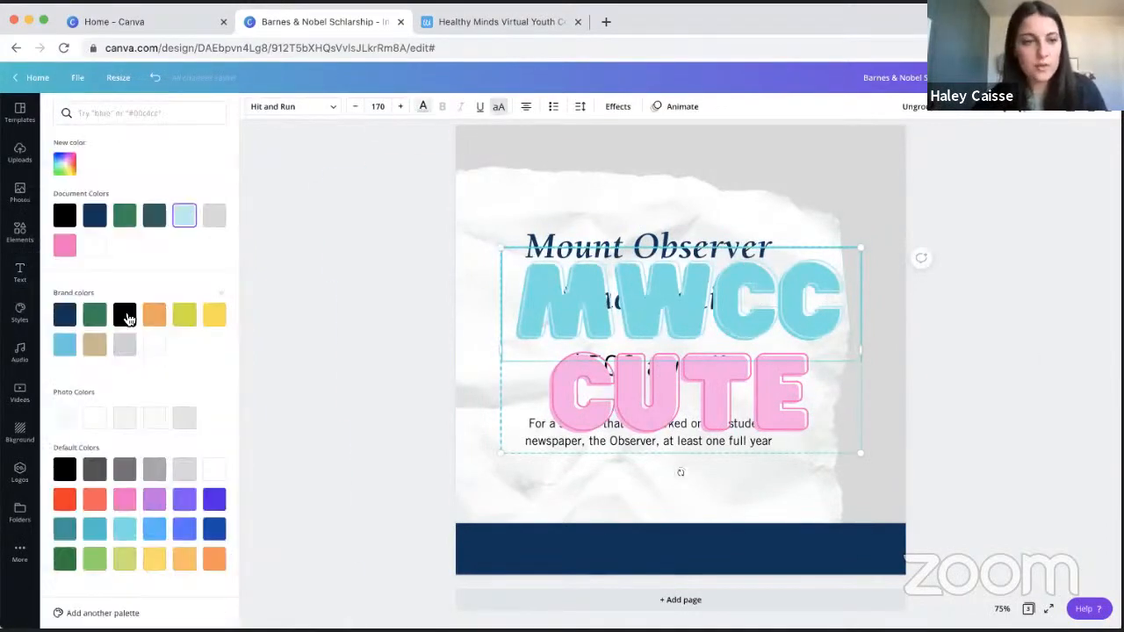
{"action": "left_click", "coordinate": [64, 320]}
{"action": "left_click", "coordinate": [365, 327]}
{"action": "left_click", "coordinate": [627, 380]}
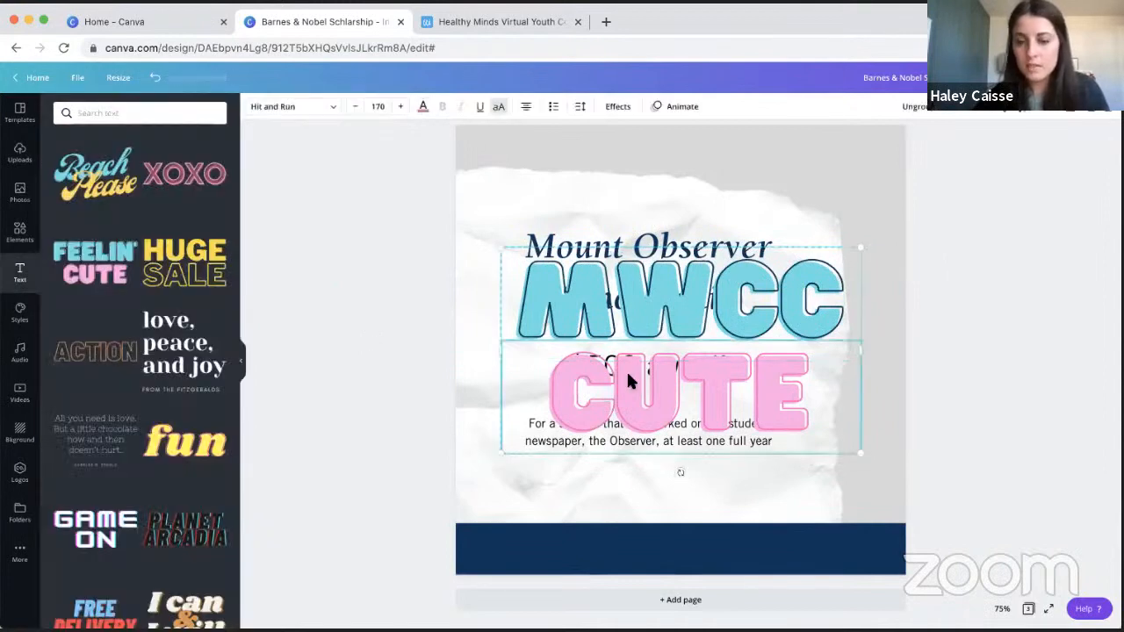
{"action": "key", "text": "Delete"}
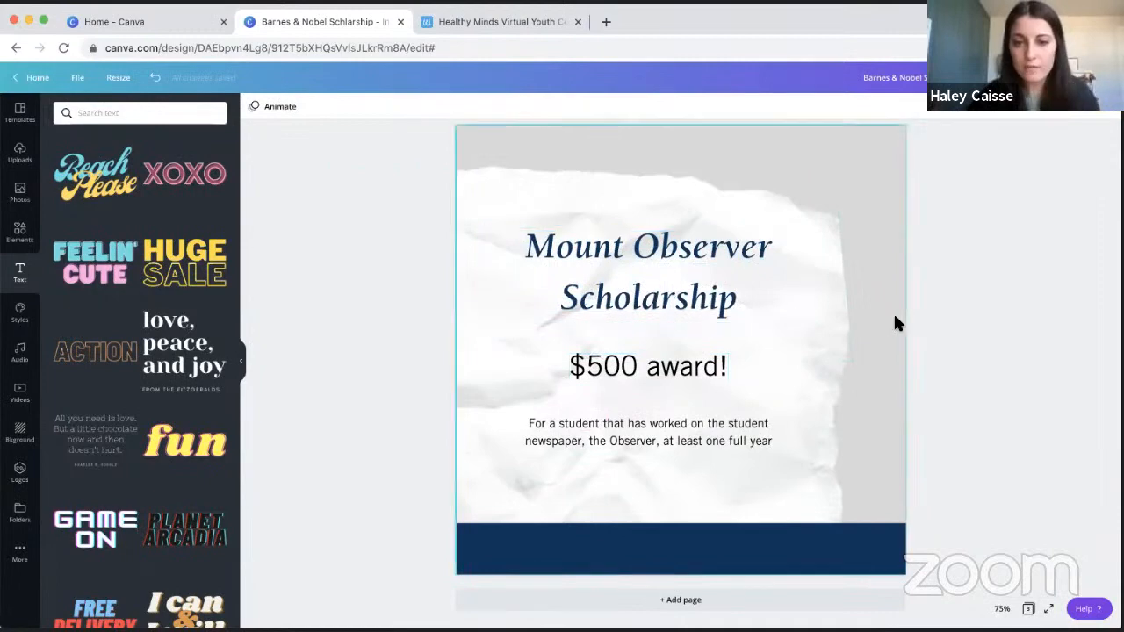
- Move "$500 award!" down and add a solid line, shortened to about the eligibility text's width, beneath the heading
{"action": "left_click_drag", "start_coordinate": [613, 360], "coordinate": [628, 384]}
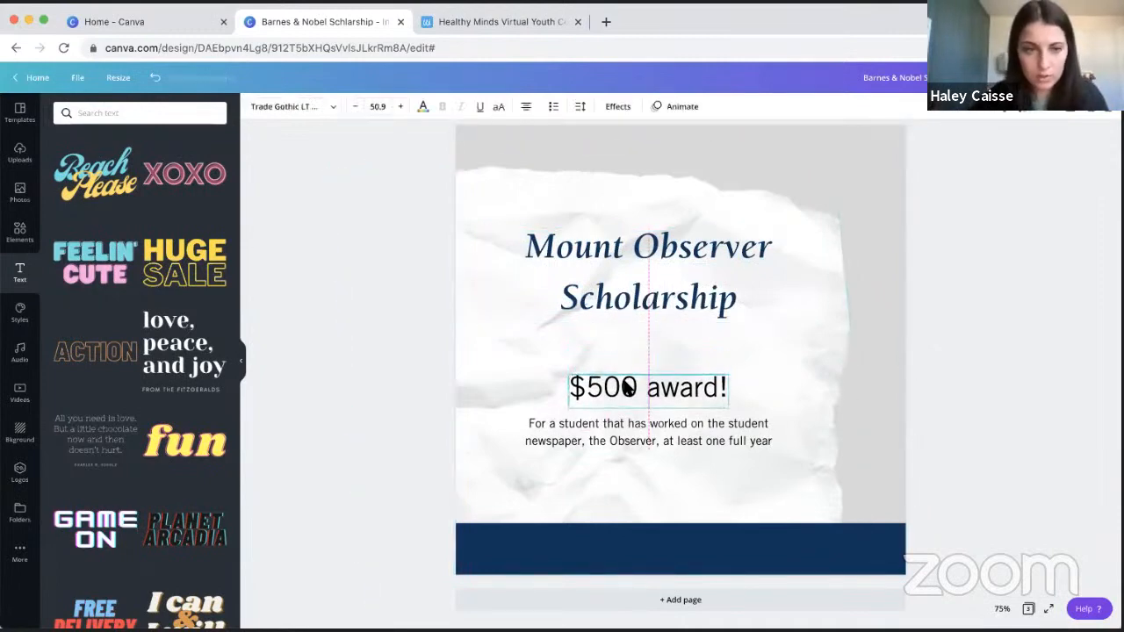
{"action": "left_click", "coordinate": [25, 245]}
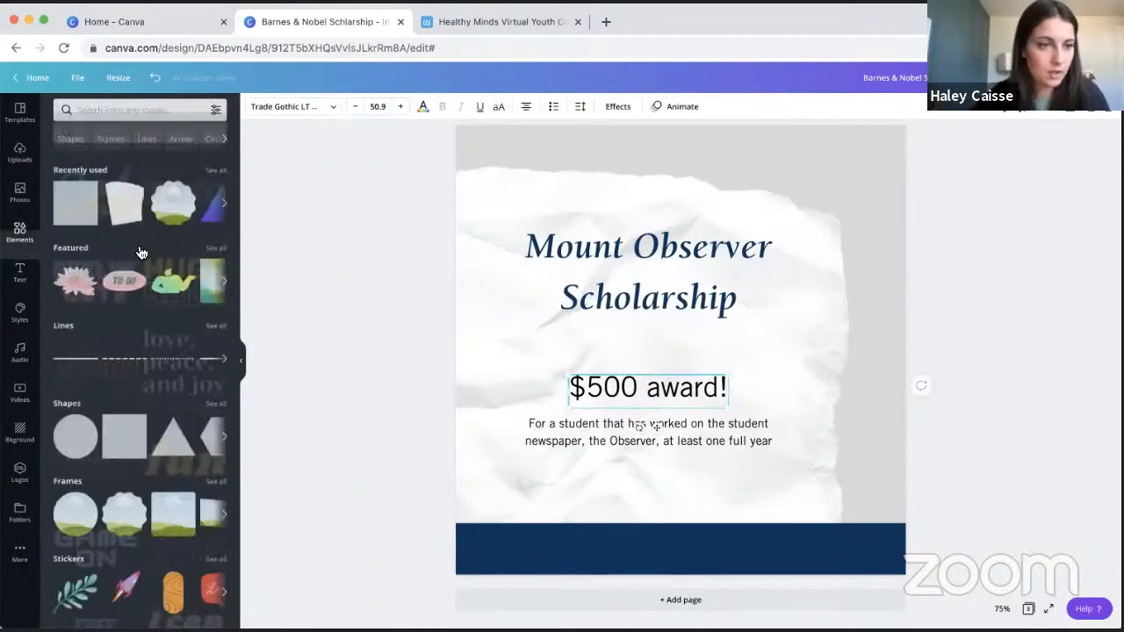
{"action": "left_click", "coordinate": [88, 356]}
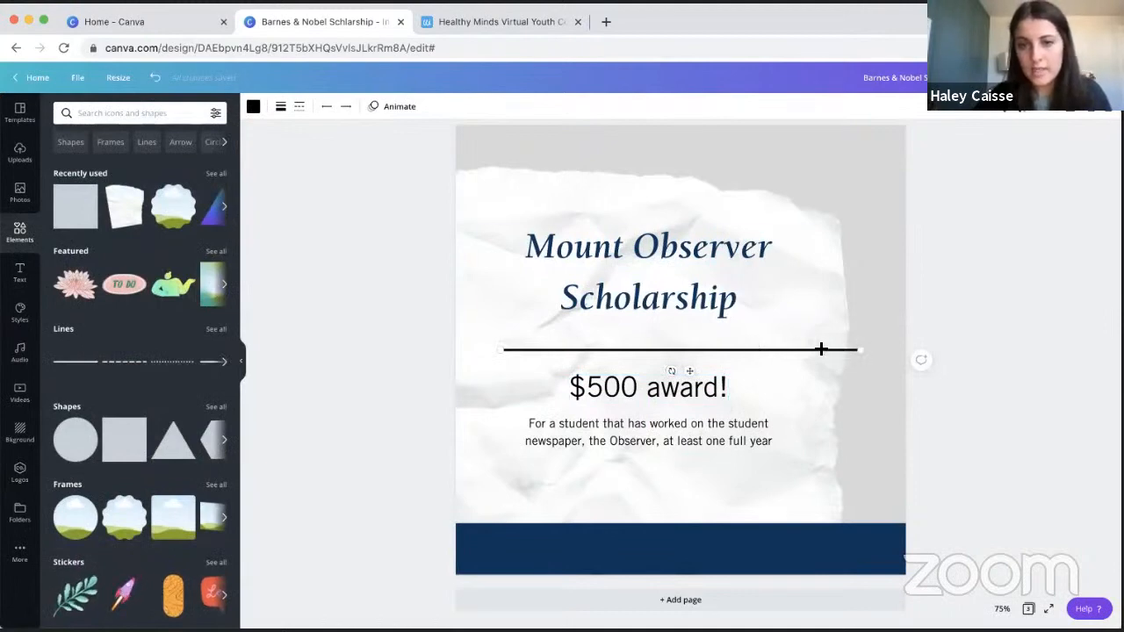
{"action": "left_click_drag", "start_coordinate": [821, 349], "coordinate": [698, 338]}
{"action": "left_click", "coordinate": [974, 286]}
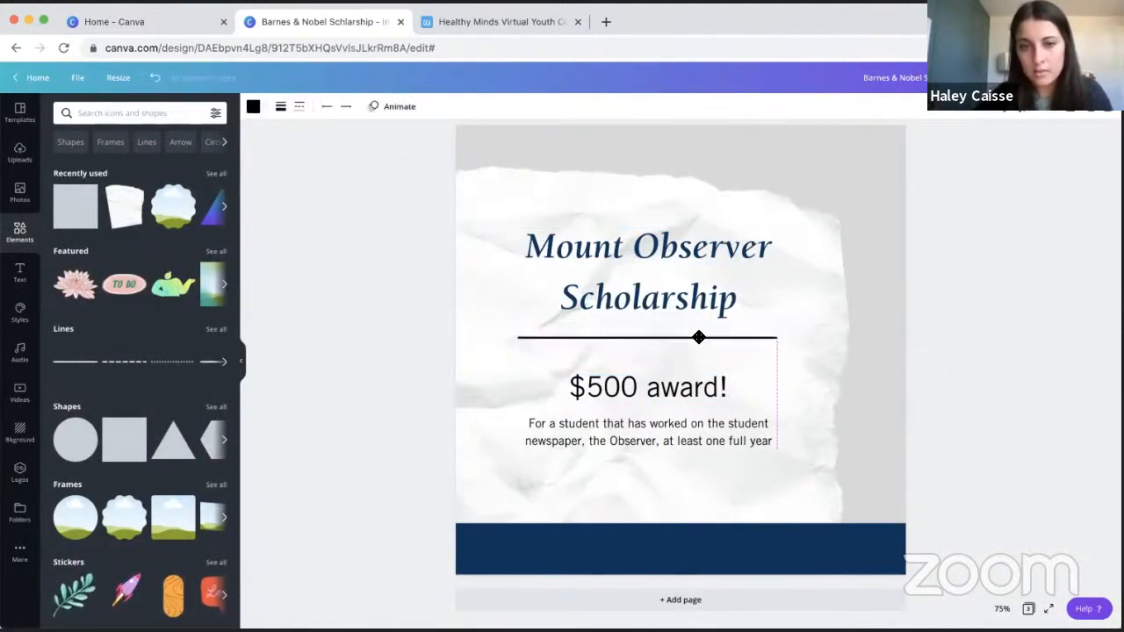
- Make the line beneath the heading thinner, try the dotted style on it, and set it back to solid
{"action": "left_click", "coordinate": [280, 107]}
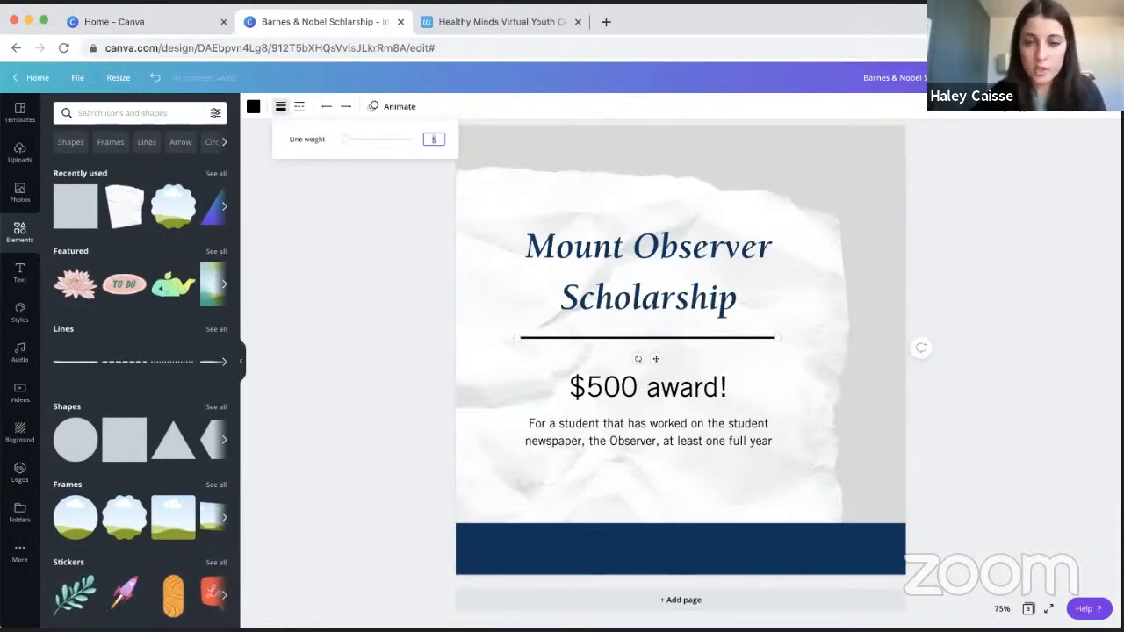
{"action": "left_click", "coordinate": [261, 112]}
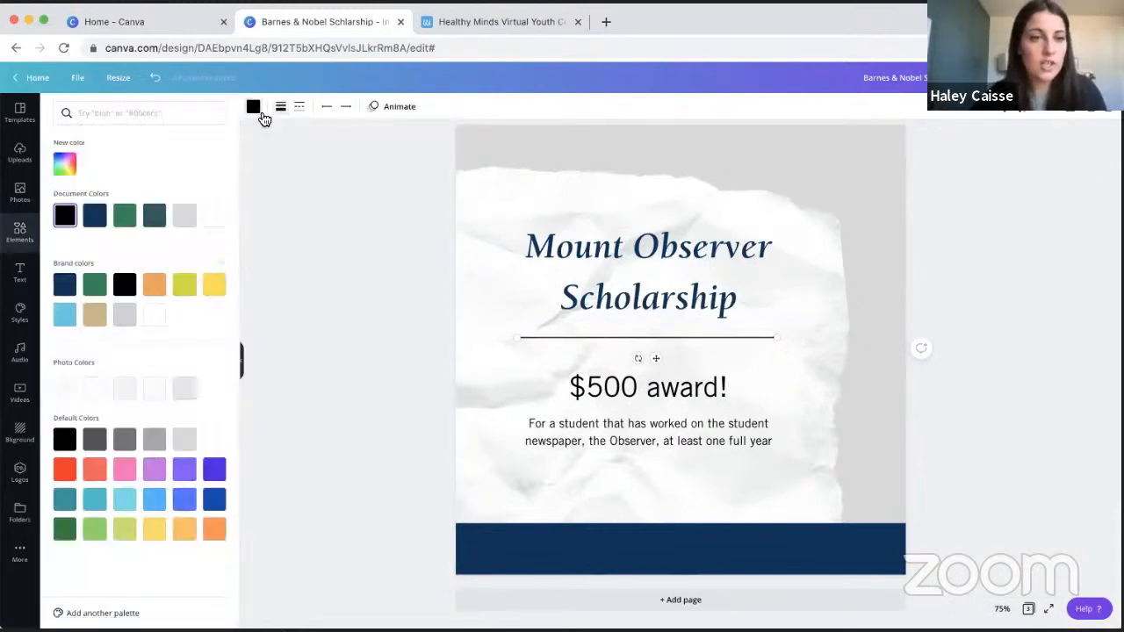
{"action": "left_click", "coordinate": [297, 109]}
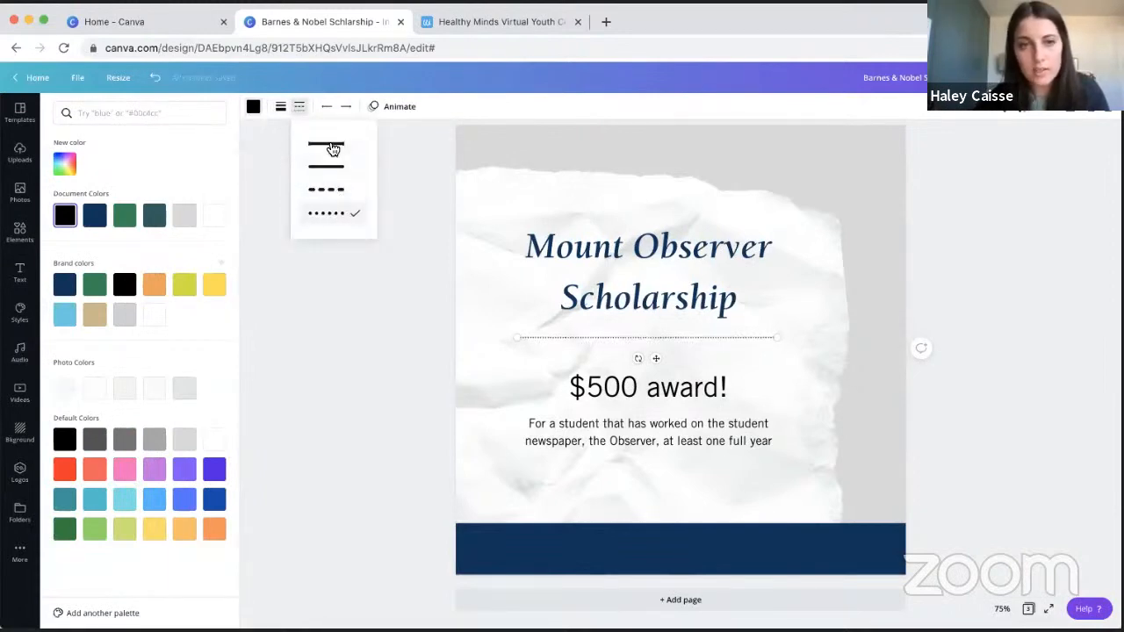
{"action": "left_click", "coordinate": [324, 107]}
{"action": "left_click", "coordinate": [421, 165]}
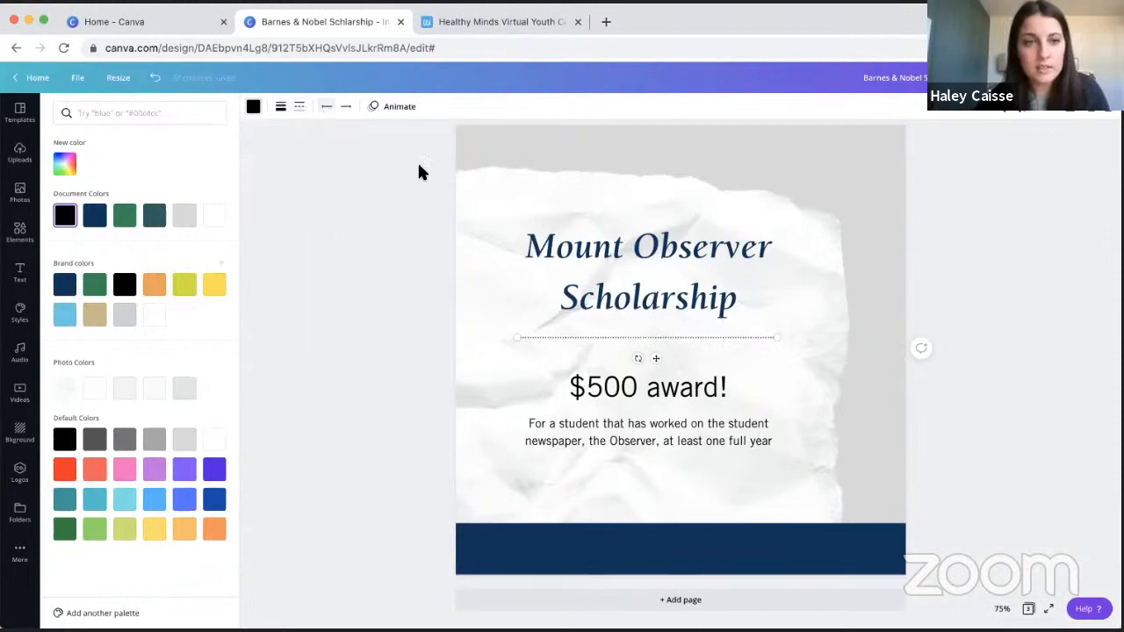
{"action": "left_click", "coordinate": [405, 176]}
{"action": "left_click", "coordinate": [300, 107]}
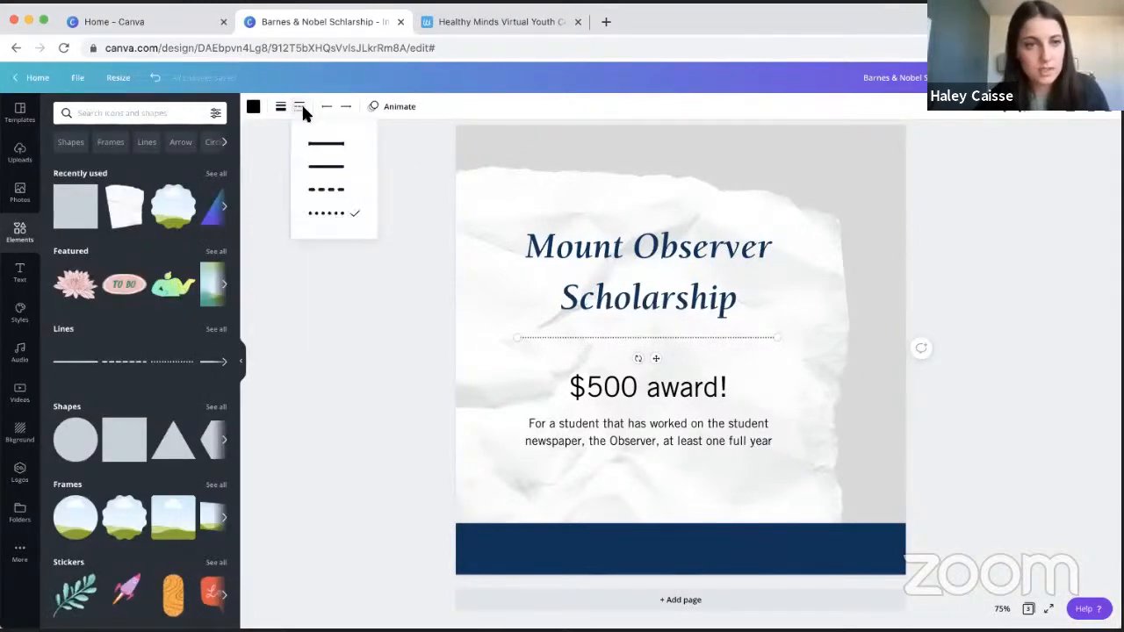
{"action": "left_click", "coordinate": [369, 411]}
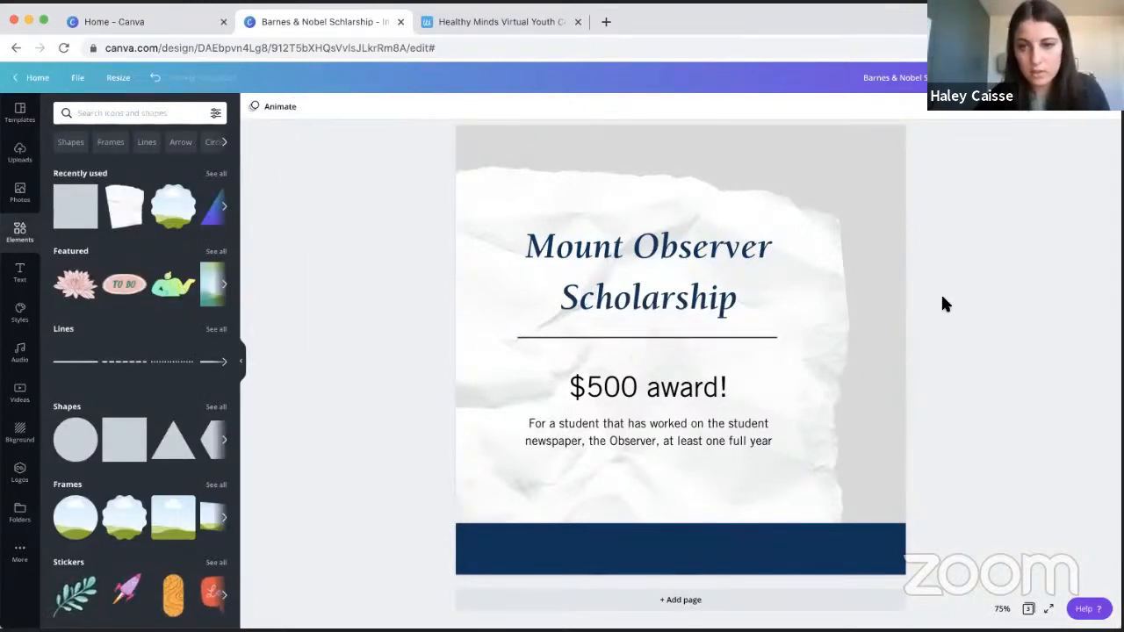
- Align the heading, line, "$500 award!" and eligibility text to a common vertical centre line
{"action": "left_click", "coordinate": [673, 326]}
{"action": "left_click", "coordinate": [673, 300], "text": "shift"}
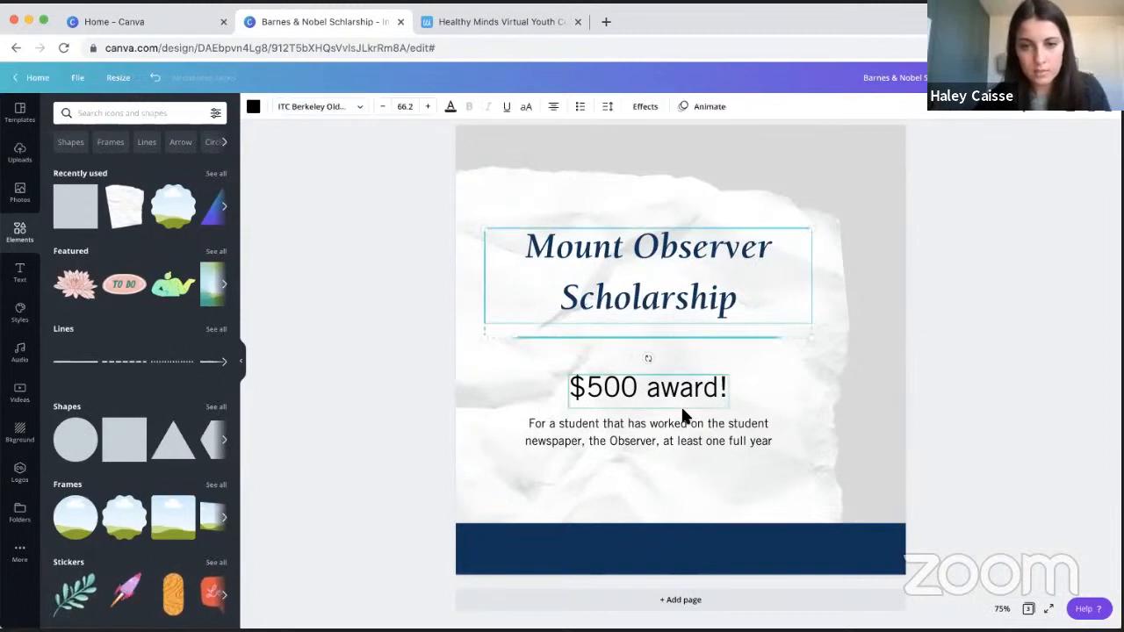
{"action": "left_click", "coordinate": [698, 436], "text": "shift"}
{"action": "left_click", "coordinate": [972, 107]}
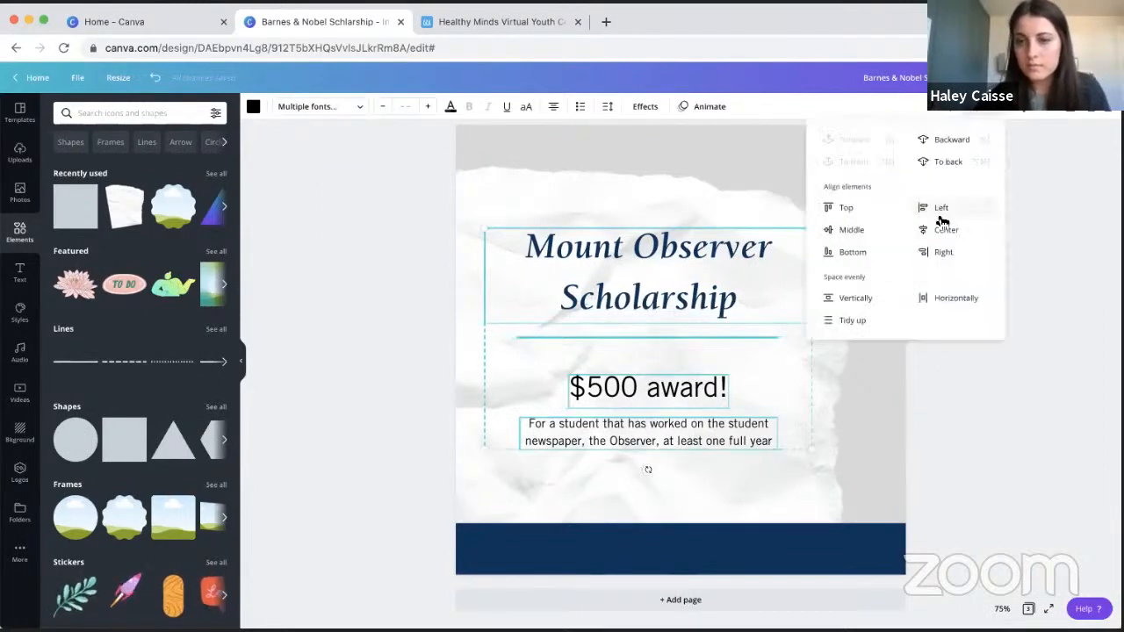
{"action": "left_click", "coordinate": [1007, 363]}
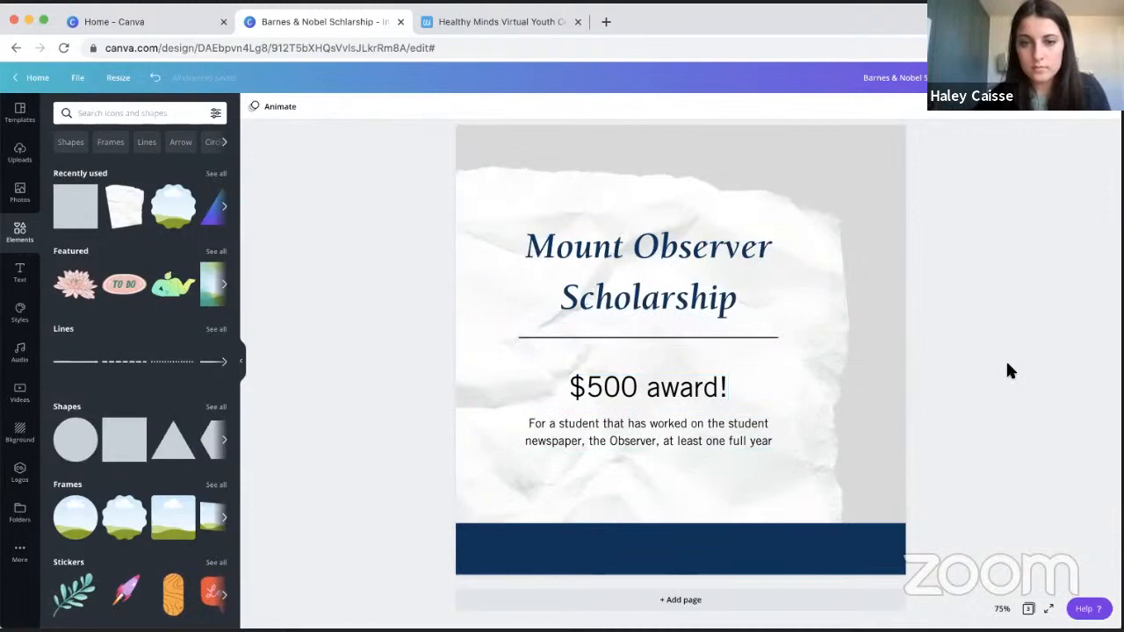
- Move the "$500 award!" and eligibility texts up together, closer to the line
{"action": "left_click", "coordinate": [711, 386]}
{"action": "left_click", "coordinate": [707, 435], "text": "shift"}
{"action": "left_click_drag", "start_coordinate": [686, 427], "coordinate": [687, 425]}
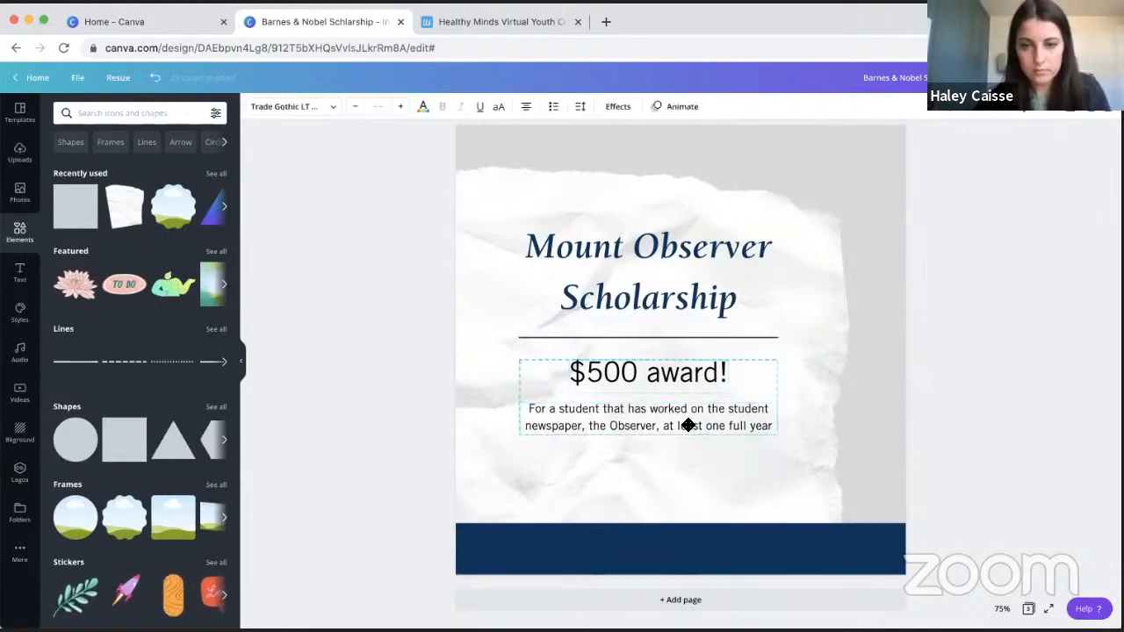
{"action": "left_click", "coordinate": [1017, 317]}
- Try the Duotone effects Cherry and Pop on the torn paper image, and apply the ColorMix Rainbow effect
{"action": "left_click", "coordinate": [824, 231]}
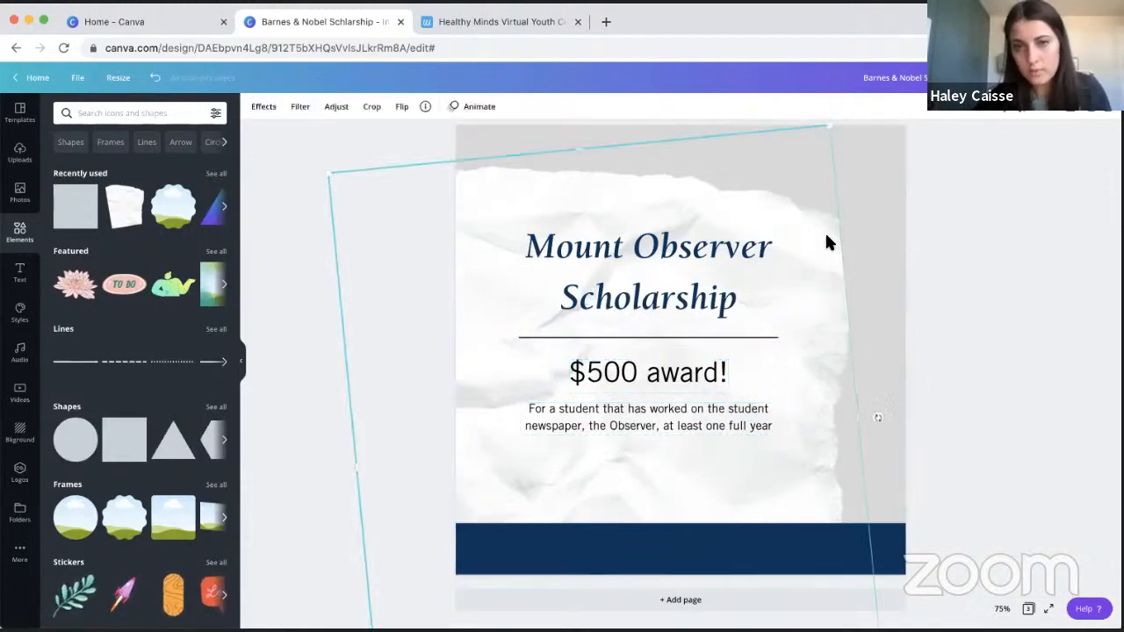
{"action": "left_click", "coordinate": [259, 106]}
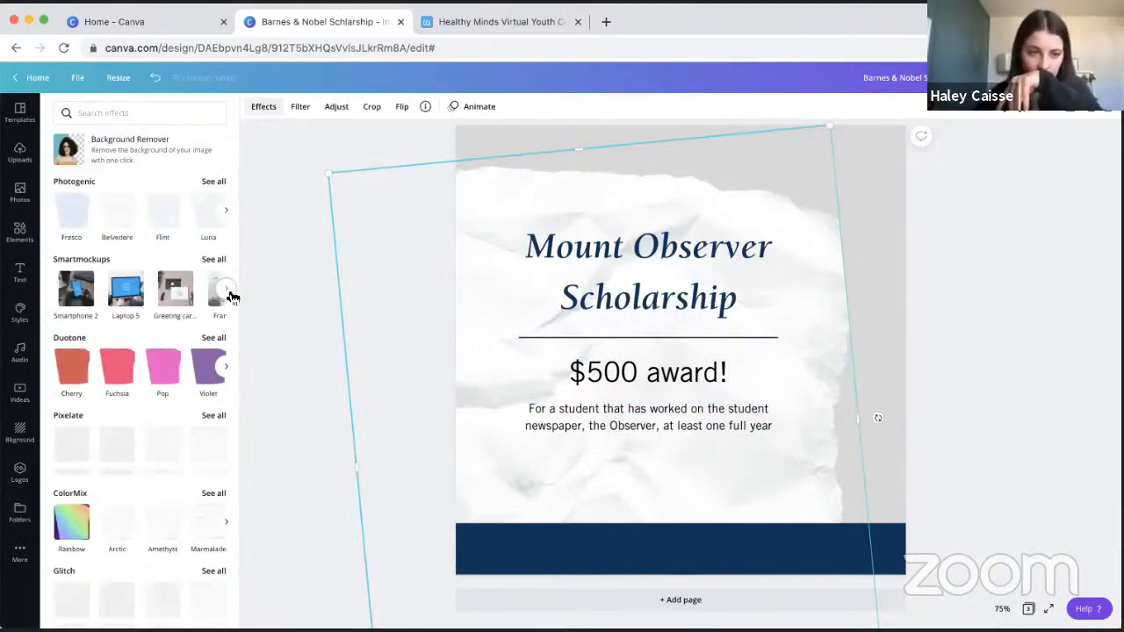
{"action": "scroll", "coordinate": [132, 443], "scroll_direction": "down", "scroll_amount": 1}
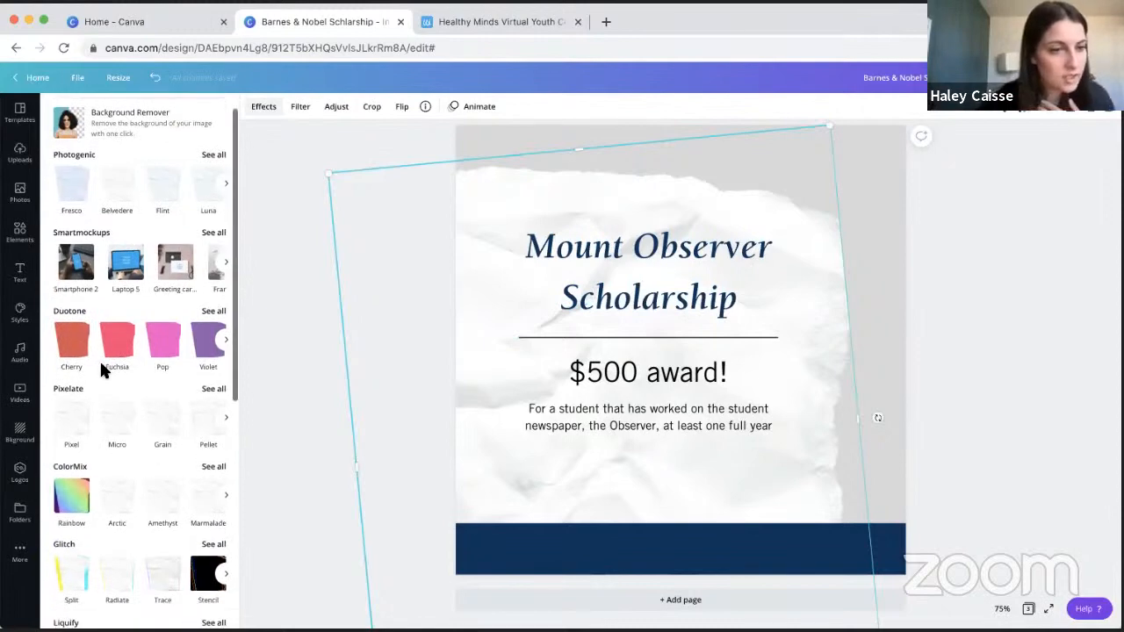
{"action": "left_click", "coordinate": [75, 350]}
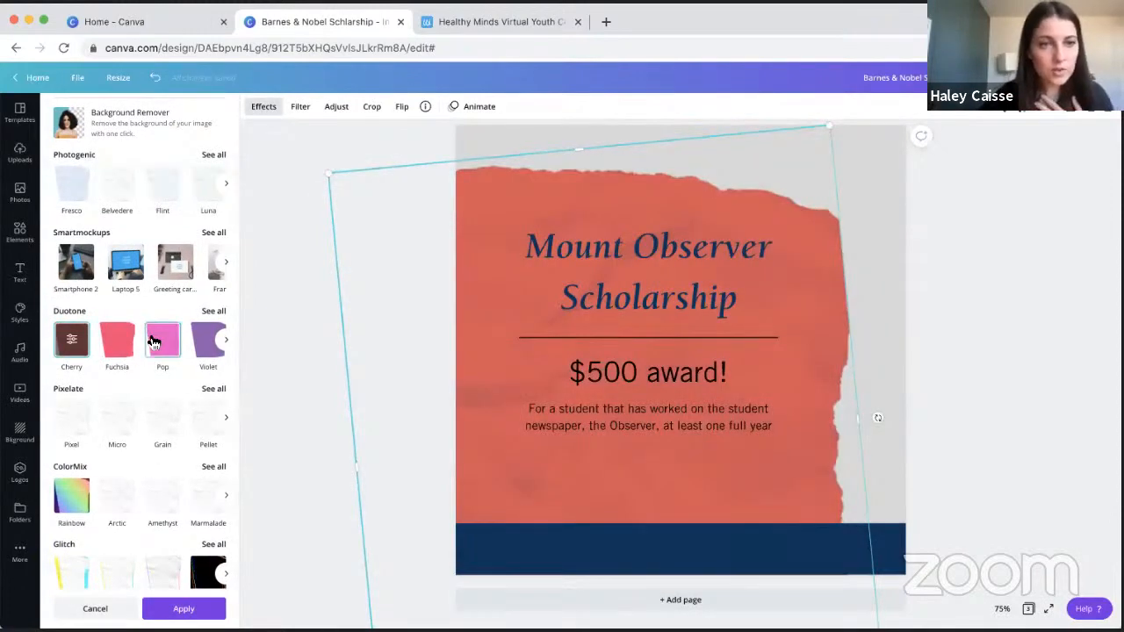
{"action": "left_click", "coordinate": [153, 342]}
{"action": "scroll", "coordinate": [133, 417], "scroll_direction": "down", "scroll_amount": 3}
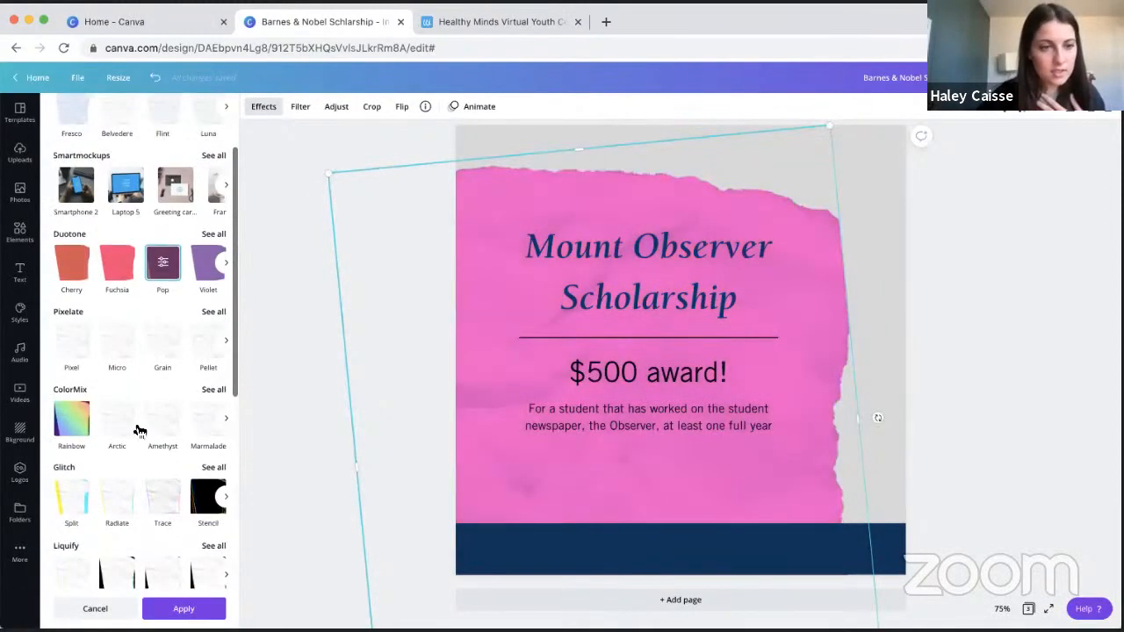
{"action": "left_click", "coordinate": [77, 423]}
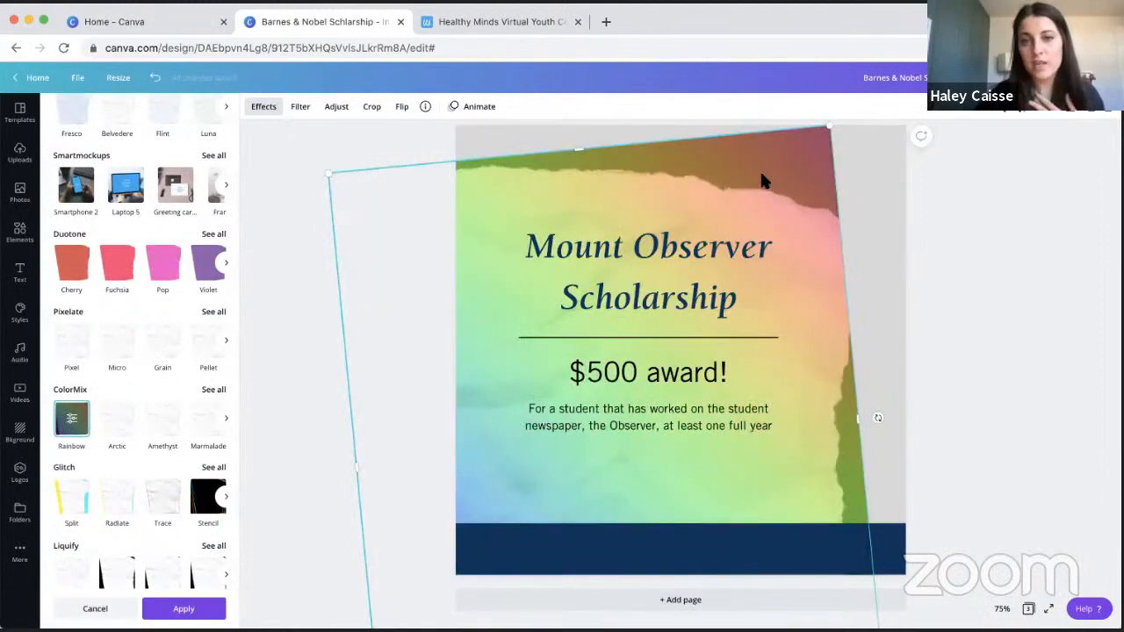
{"action": "left_click", "coordinate": [1048, 264]}
{"action": "left_click", "coordinate": [1041, 274]}
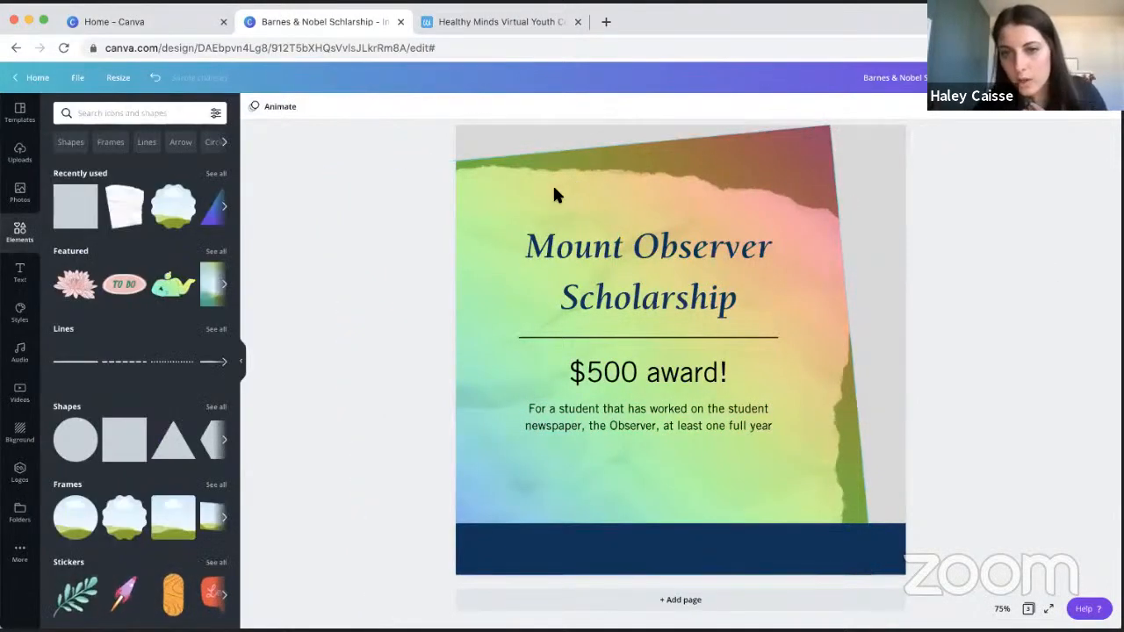
- Reopen the torn paper's image effects and undo the Rainbow effect
{"action": "left_click", "coordinate": [791, 198]}
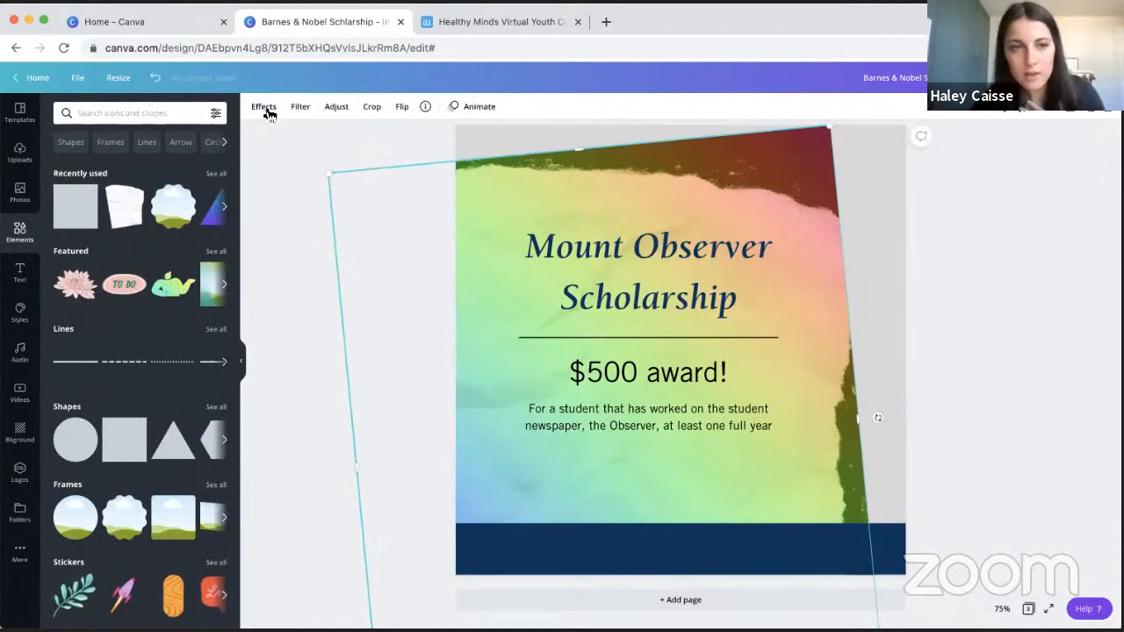
{"action": "left_click", "coordinate": [263, 106]}
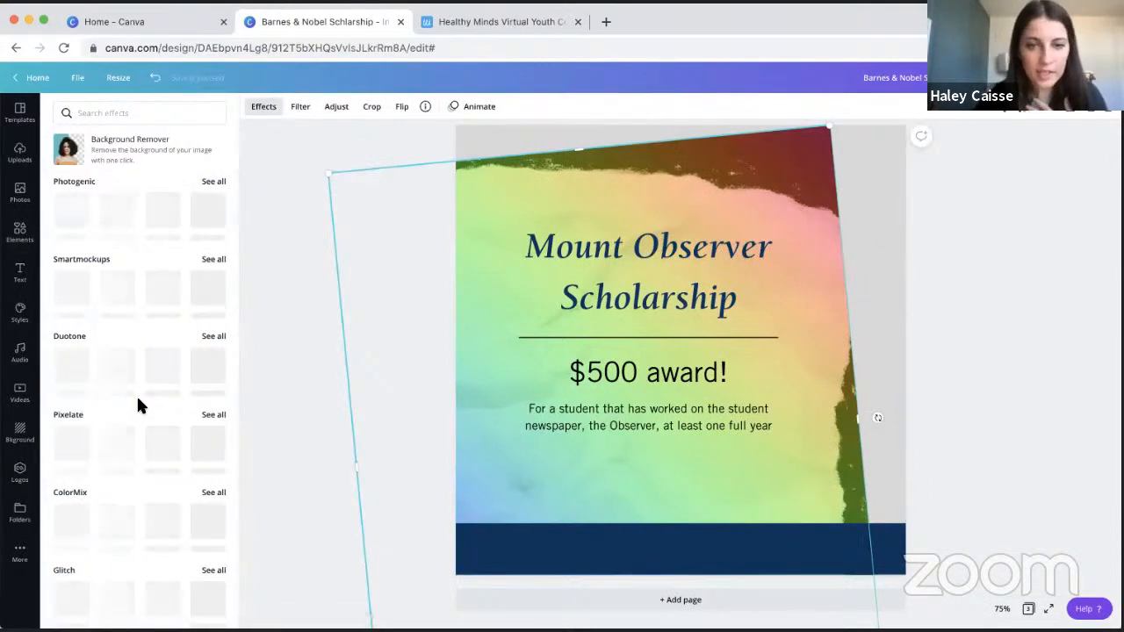
{"action": "left_click", "coordinate": [156, 82]}
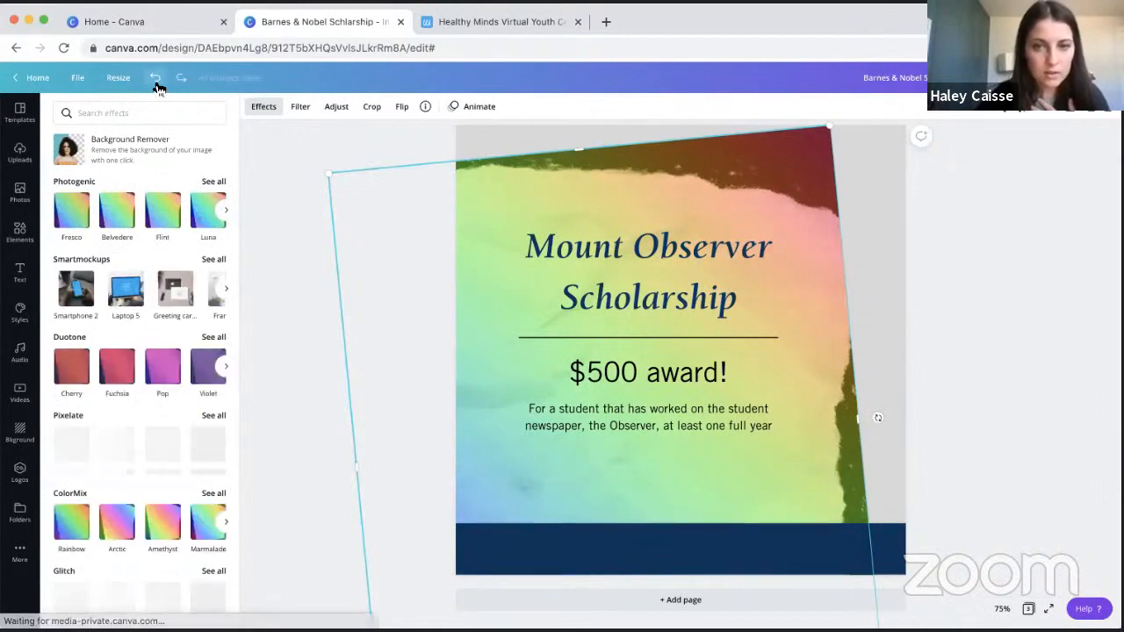
{"action": "left_click", "coordinate": [156, 81]}
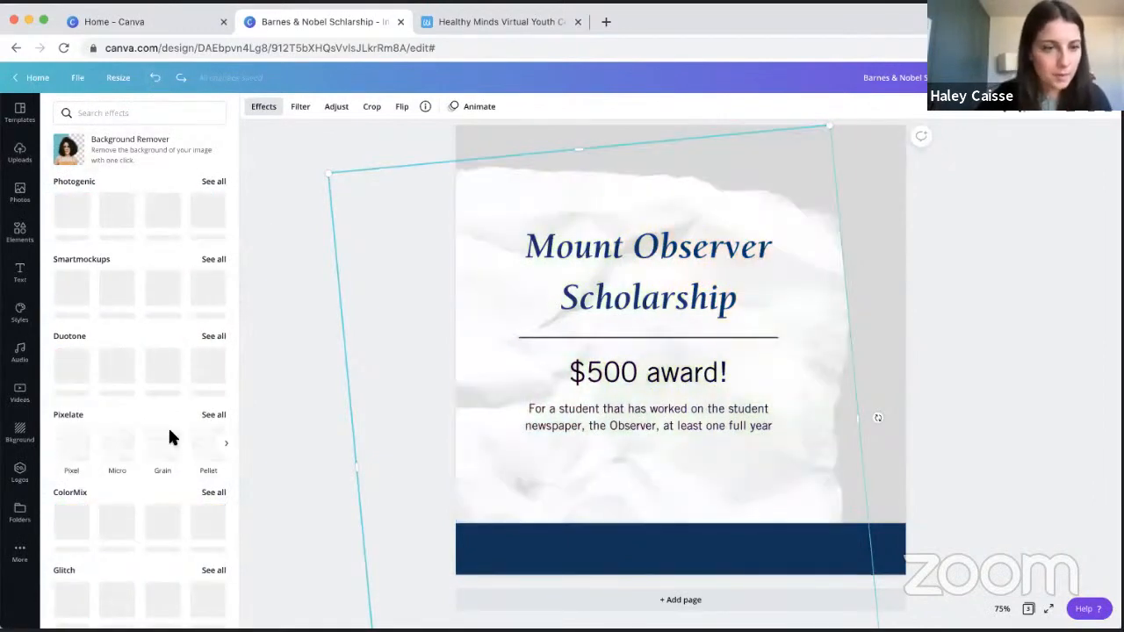
- Try the Drop shadow on the torn paper image, and give it the Angle shadow instead
{"action": "scroll", "coordinate": [131, 518], "scroll_direction": "down", "scroll_amount": 1}
{"action": "scroll", "coordinate": [130, 520], "scroll_direction": "down", "scroll_amount": 5}
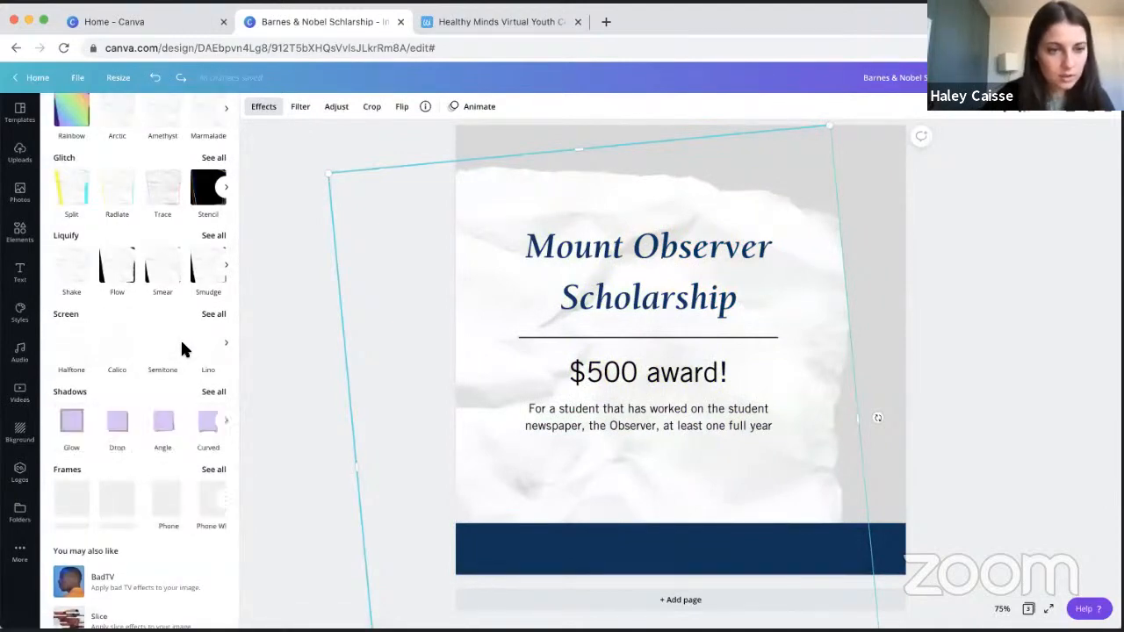
{"action": "left_click", "coordinate": [112, 432]}
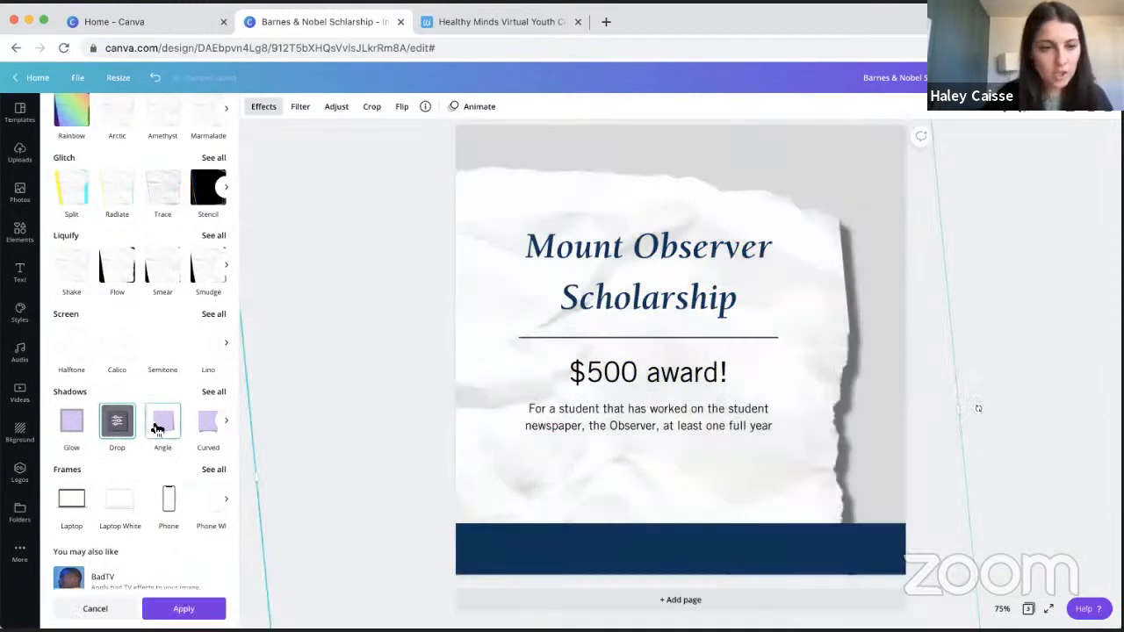
{"action": "left_click", "coordinate": [158, 428]}
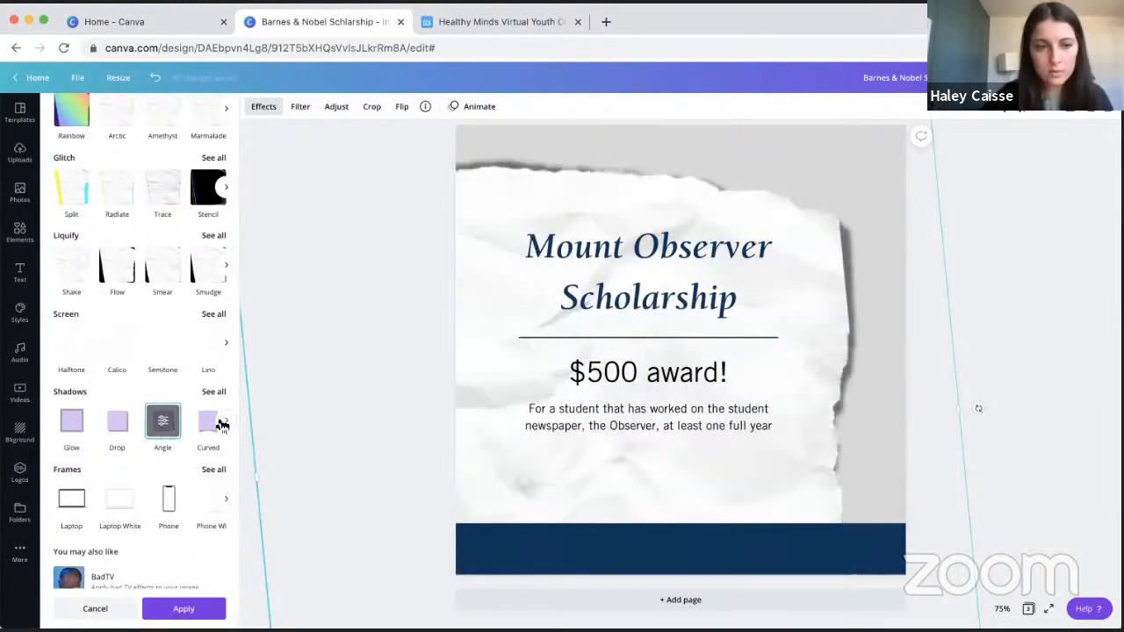
{"action": "left_click", "coordinate": [1027, 256]}
- Enlarge the torn paper image slightly from its upper right corner
{"action": "left_click", "coordinate": [837, 148]}
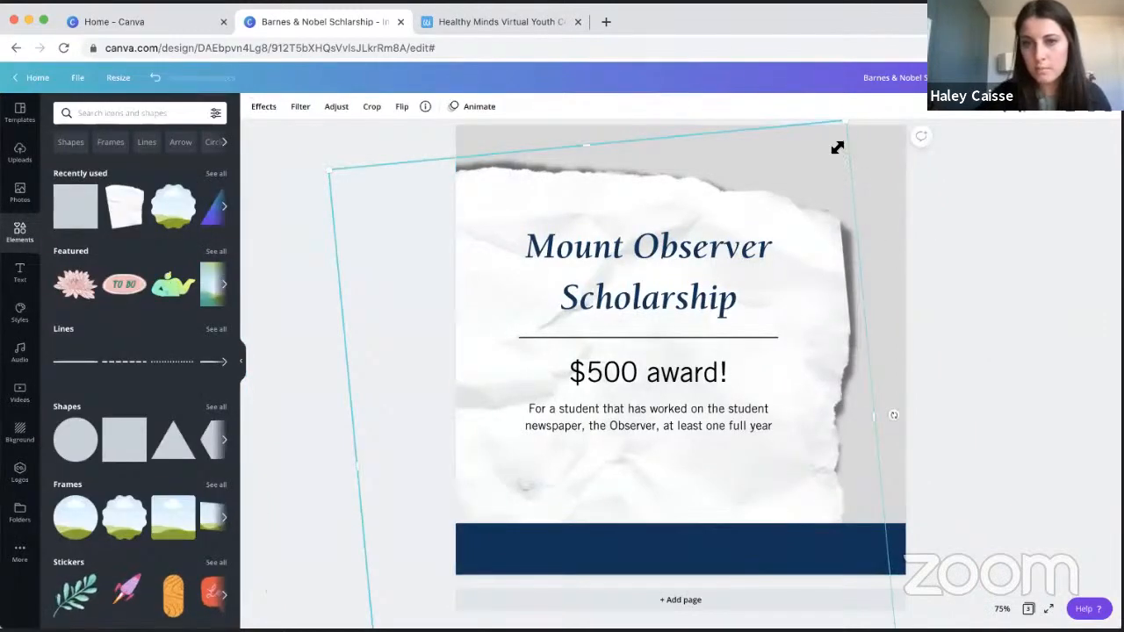
{"action": "left_click_drag", "start_coordinate": [844, 125], "coordinate": [860, 111]}
{"action": "left_click", "coordinate": [801, 230]}
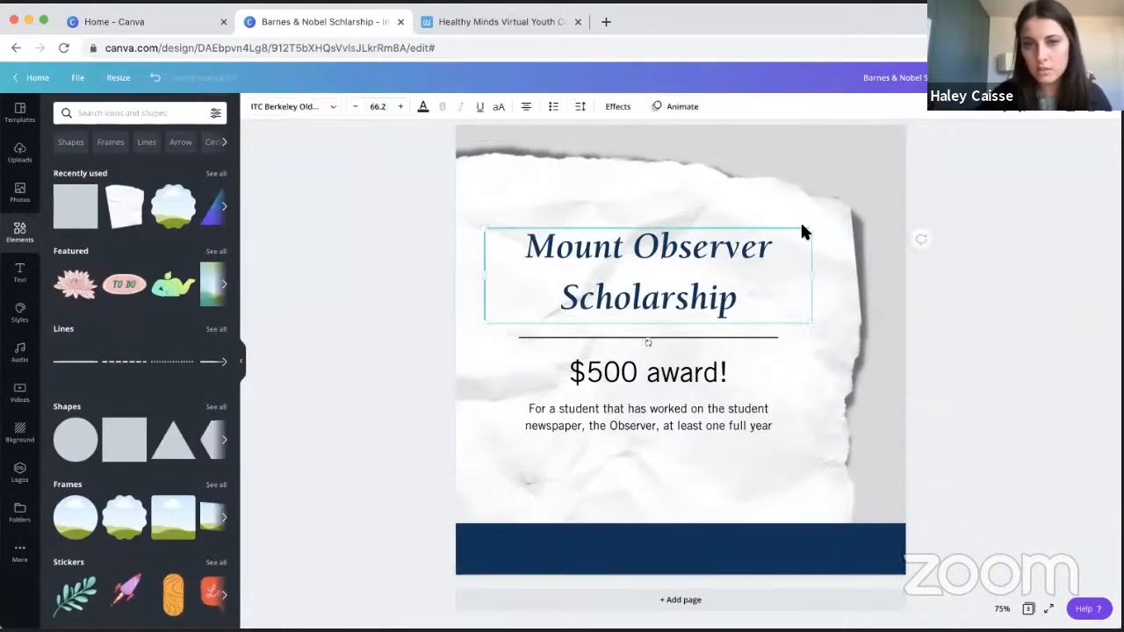
{"action": "left_click", "coordinate": [992, 231]}
- Compare the earlier scholarship designs on pages 1 and 2 with the new layout on page 3
{"action": "scroll", "coordinate": [993, 230], "scroll_direction": "up", "scroll_amount": 6}
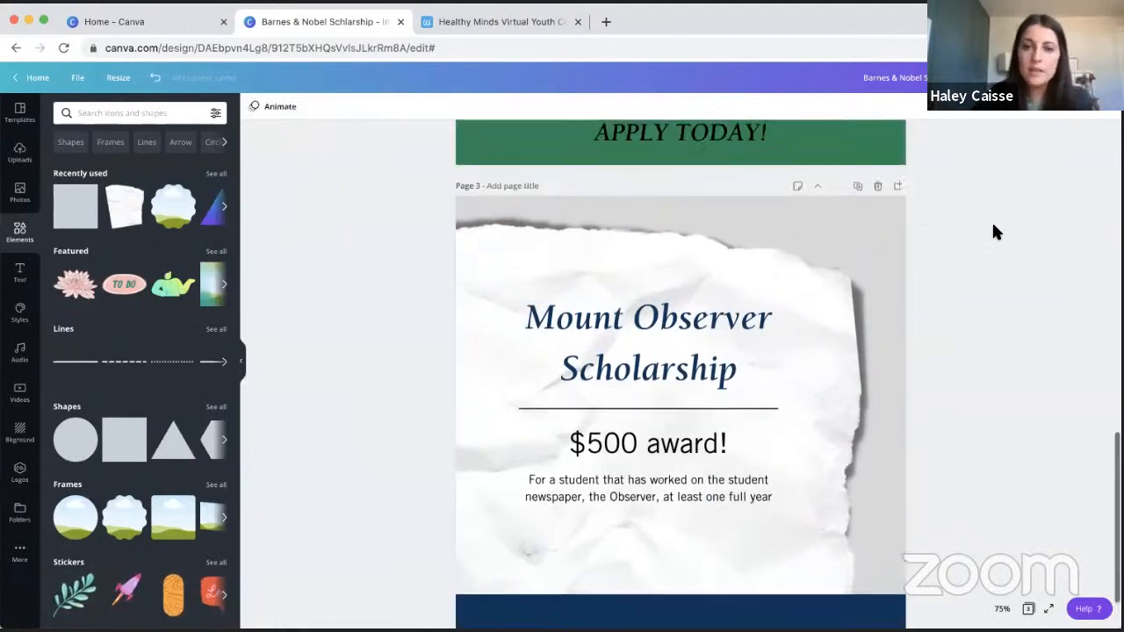
{"action": "scroll", "coordinate": [513, 504], "scroll_direction": "down", "scroll_amount": 2}
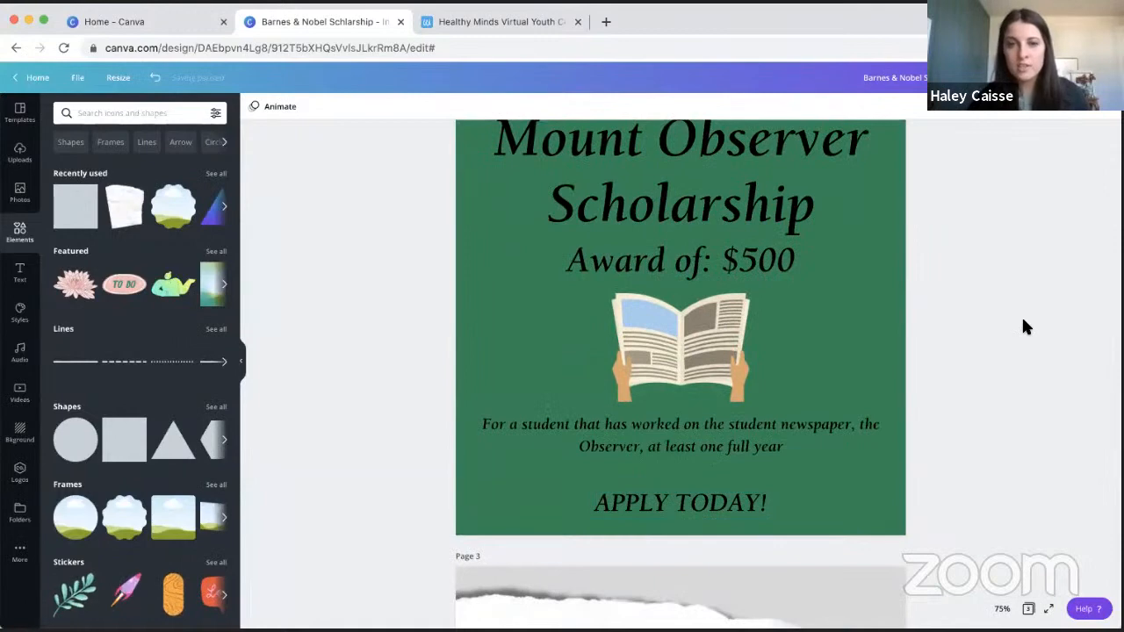
{"action": "scroll", "coordinate": [1023, 326], "scroll_direction": "up", "scroll_amount": 2}
{"action": "scroll", "coordinate": [1023, 326], "scroll_direction": "down", "scroll_amount": 1}
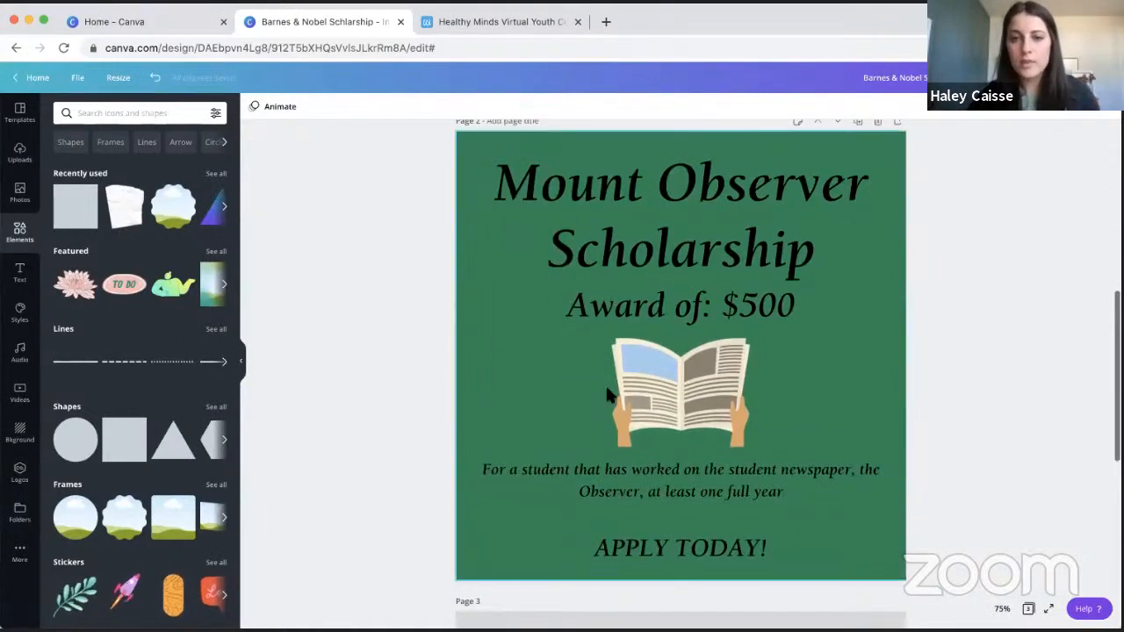
{"action": "scroll", "coordinate": [1033, 320], "scroll_direction": "up", "scroll_amount": 8}
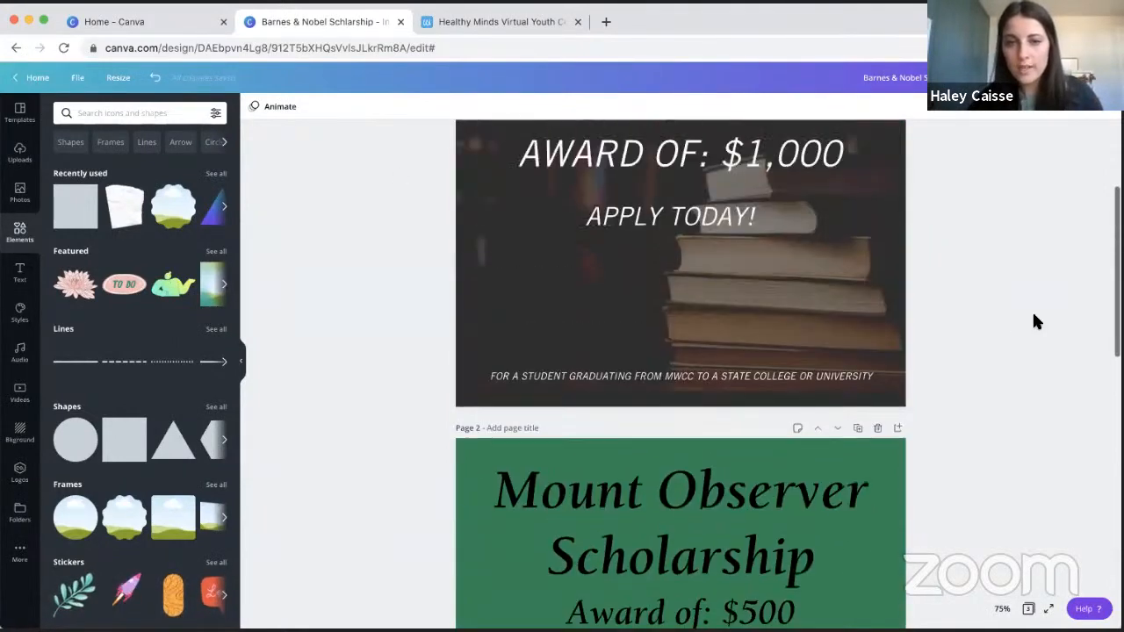
{"action": "scroll", "coordinate": [1033, 319], "scroll_direction": "down", "scroll_amount": 3}
{"action": "scroll", "coordinate": [1033, 320], "scroll_direction": "down", "scroll_amount": 3}
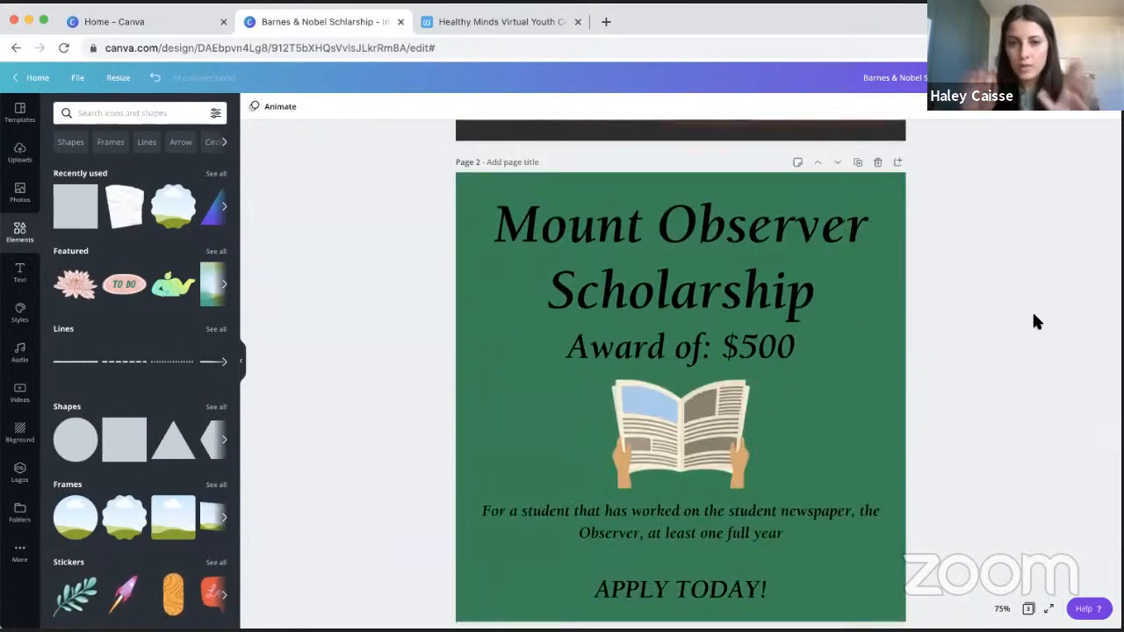
{"action": "scroll", "coordinate": [1033, 321], "scroll_direction": "down", "scroll_amount": 10}
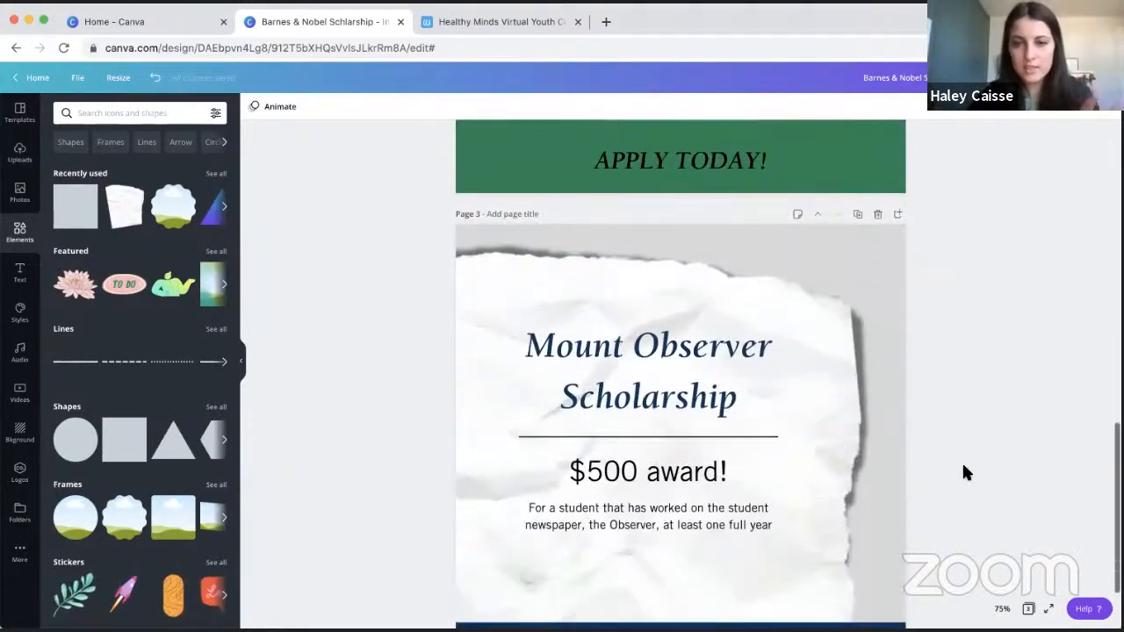
{"action": "scroll", "coordinate": [812, 309], "scroll_direction": "down", "scroll_amount": 3}
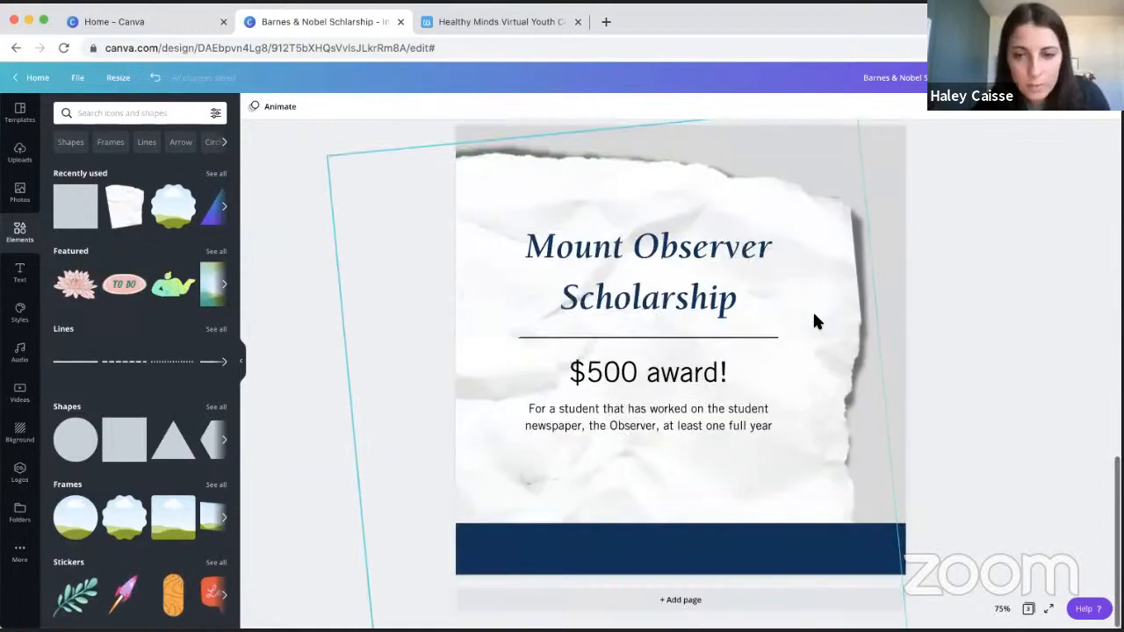
- Add a circle shape, shrink it and place it over the navy band in the page's lower right corner
{"action": "left_click", "coordinate": [82, 439]}
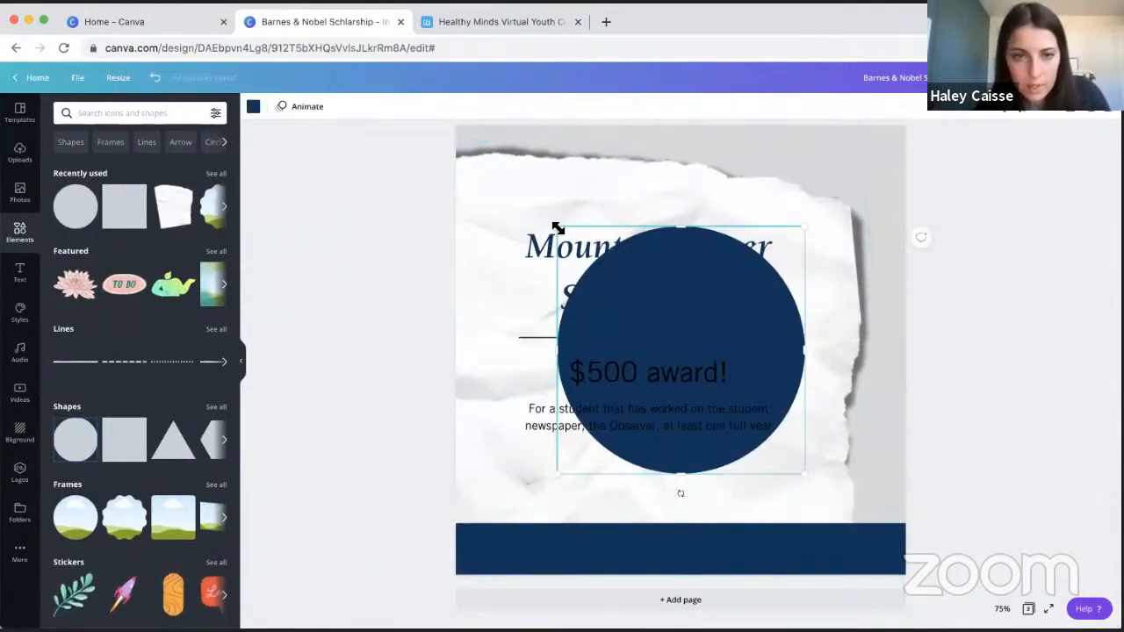
{"action": "left_click_drag", "start_coordinate": [633, 277], "coordinate": [626, 295]}
{"action": "left_click", "coordinate": [614, 281]}
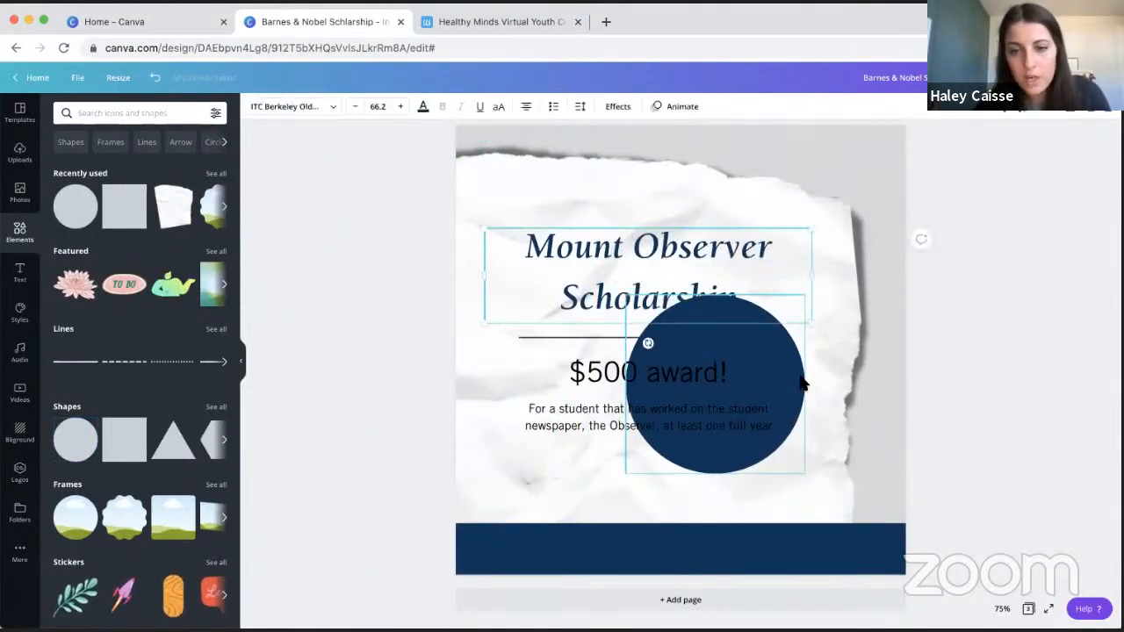
{"action": "left_click_drag", "start_coordinate": [785, 373], "coordinate": [870, 463]}
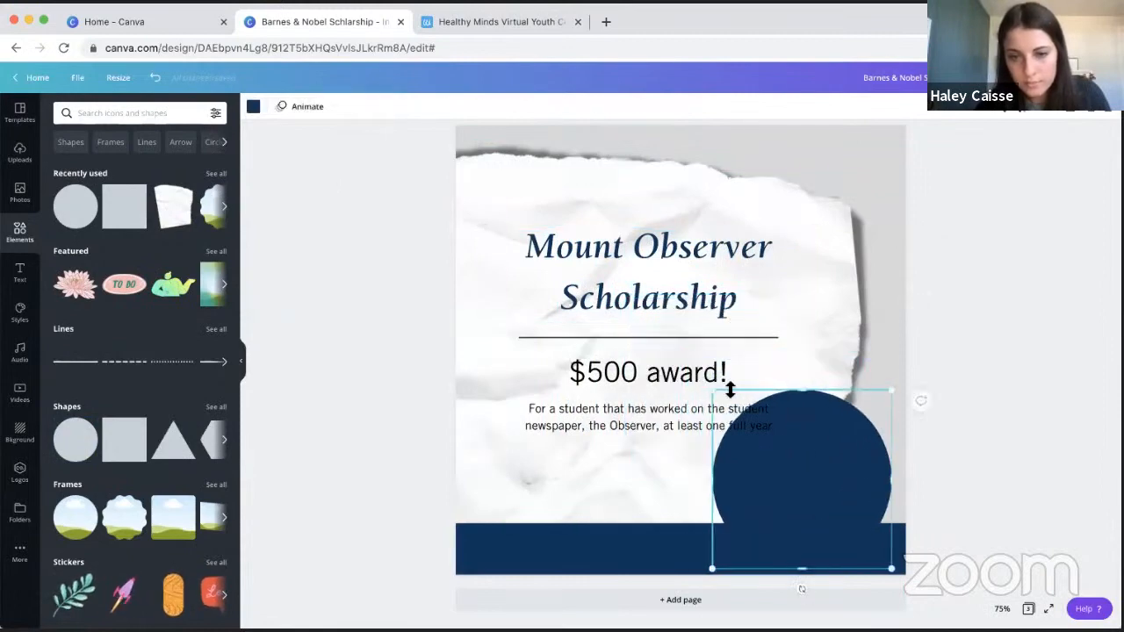
{"action": "left_click_drag", "start_coordinate": [715, 391], "coordinate": [744, 433]}
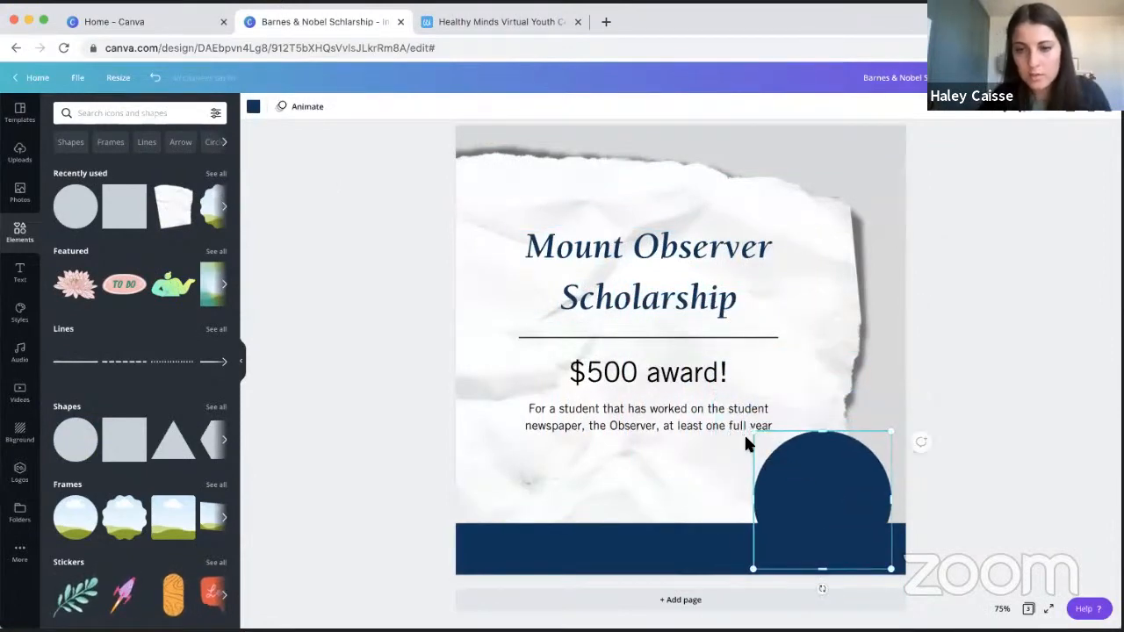
{"action": "scroll", "coordinate": [743, 433], "scroll_direction": "up", "scroll_amount": 5}
{"action": "scroll", "coordinate": [744, 433], "scroll_direction": "down", "scroll_amount": 3}
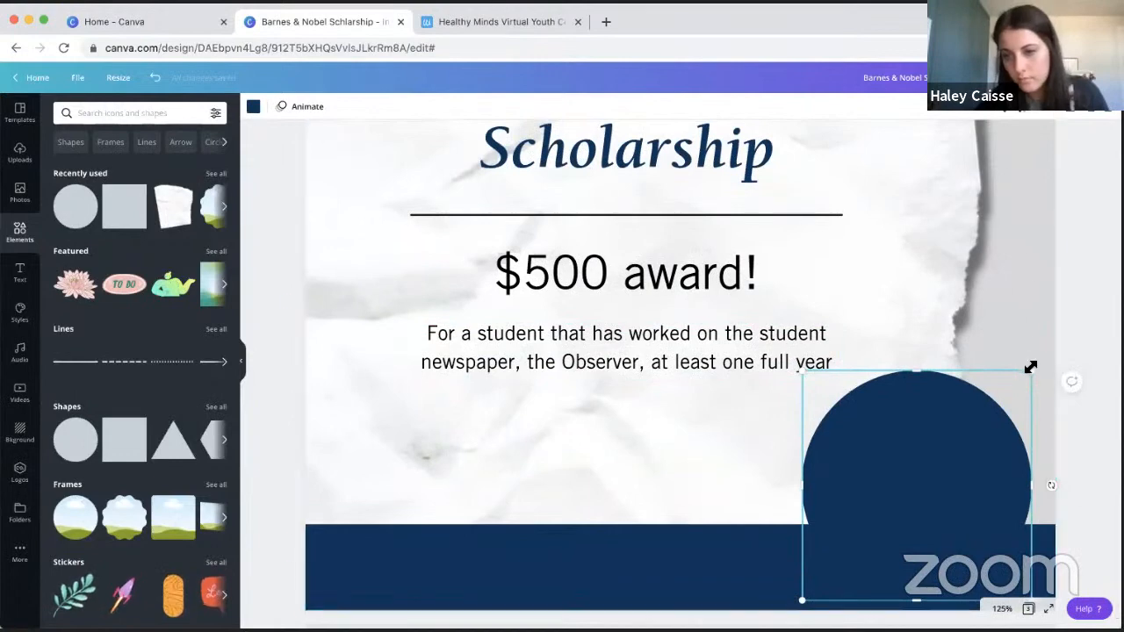
{"action": "left_click_drag", "start_coordinate": [1017, 374], "coordinate": [1020, 381]}
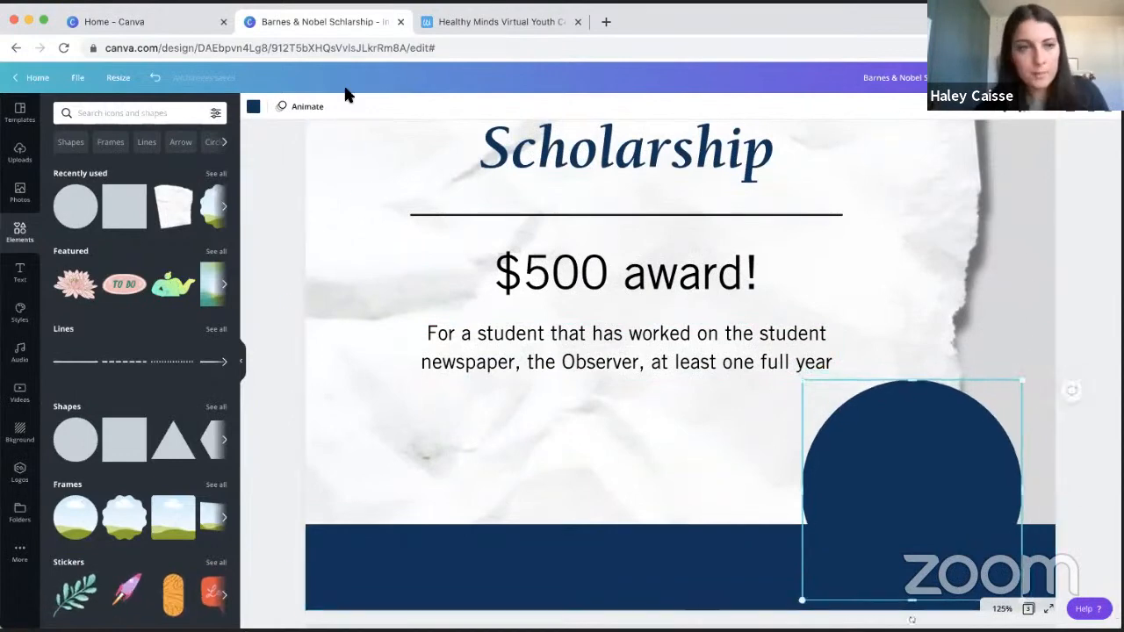
- Recolour the circle with the white brand colour and set its transparency to 66
{"action": "left_click", "coordinate": [253, 107]}
{"action": "left_click", "coordinate": [154, 314]}
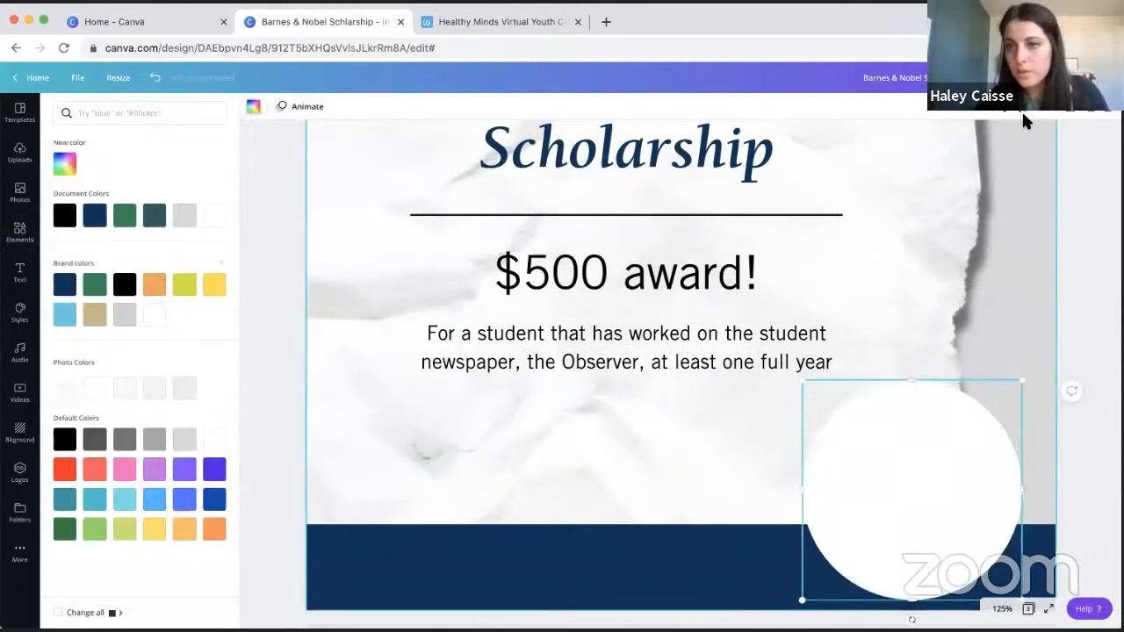
{"action": "left_click", "coordinate": [1014, 118]}
{"action": "left_click_drag", "start_coordinate": [985, 142], "coordinate": [965, 142]}
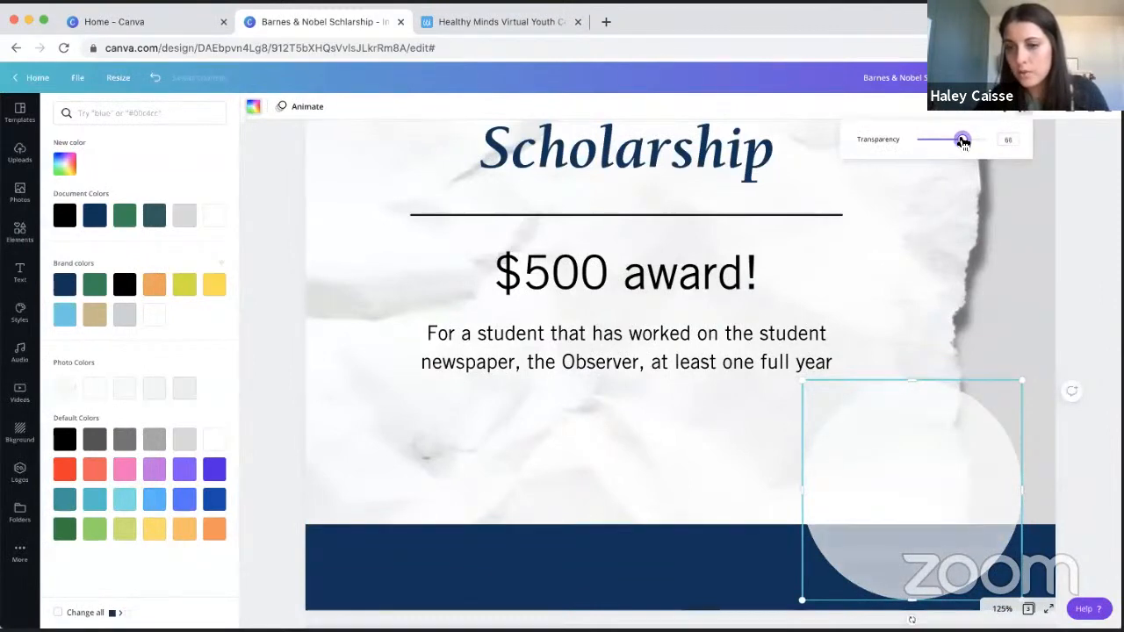
{"action": "left_click", "coordinate": [1085, 243]}
- Duplicate the translucent circle, shrink the copy slightly and centre it on the original
{"action": "left_click", "coordinate": [873, 399]}
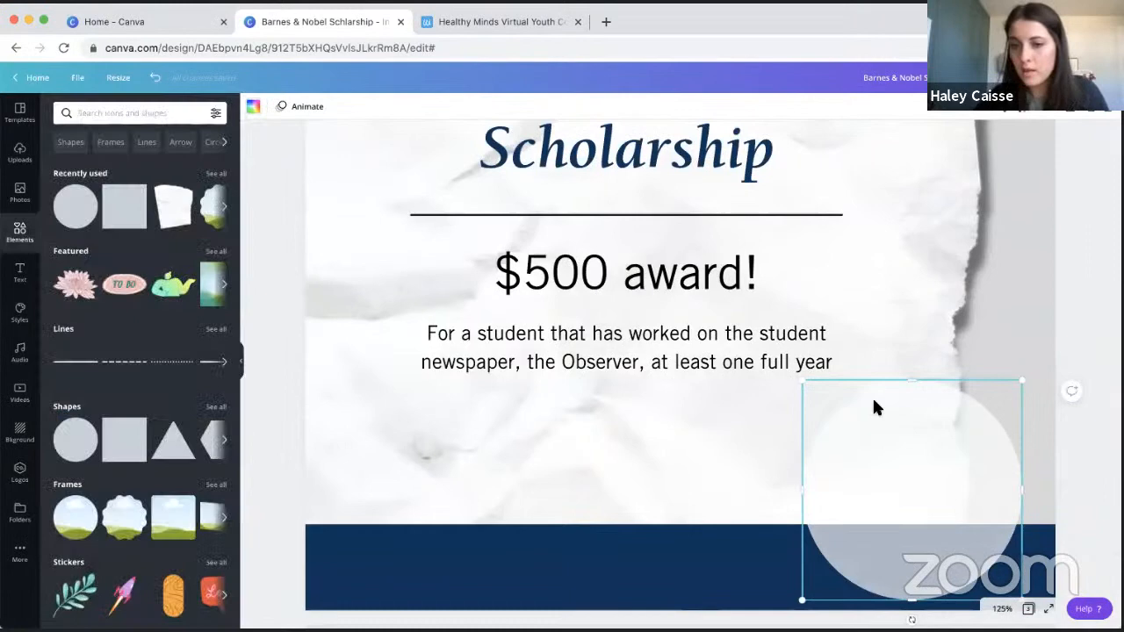
{"action": "left_click", "coordinate": [1094, 113]}
{"action": "left_click", "coordinate": [1106, 297]}
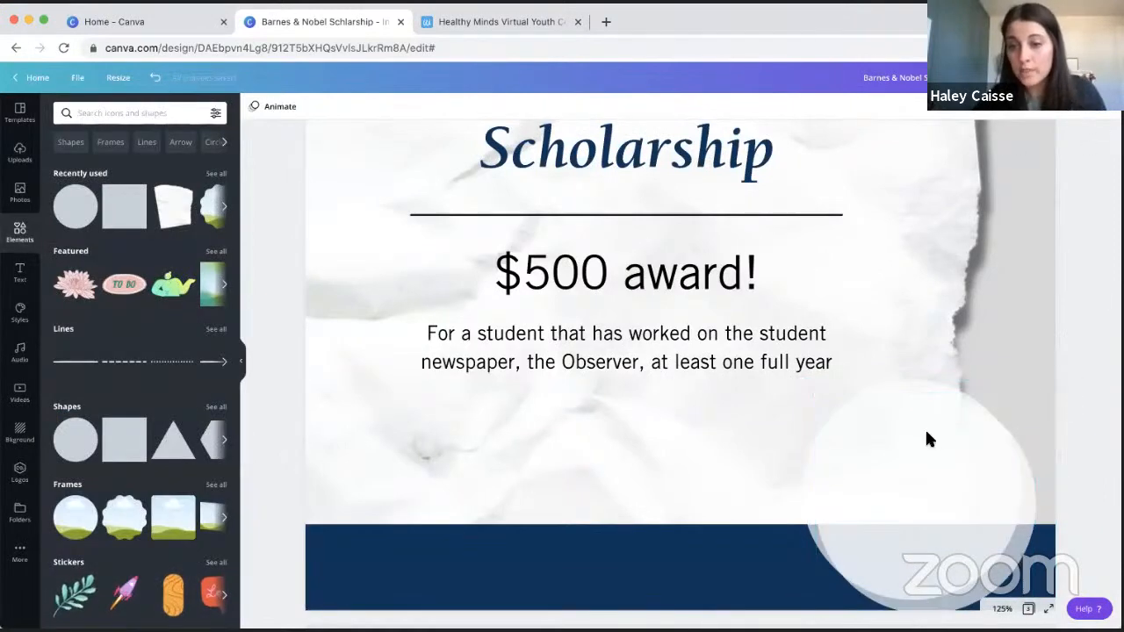
{"action": "left_click", "coordinate": [924, 428]}
{"action": "left_click_drag", "start_coordinate": [1013, 393], "coordinate": [992, 405]}
{"action": "left_click_drag", "start_coordinate": [918, 453], "coordinate": [916, 449]}
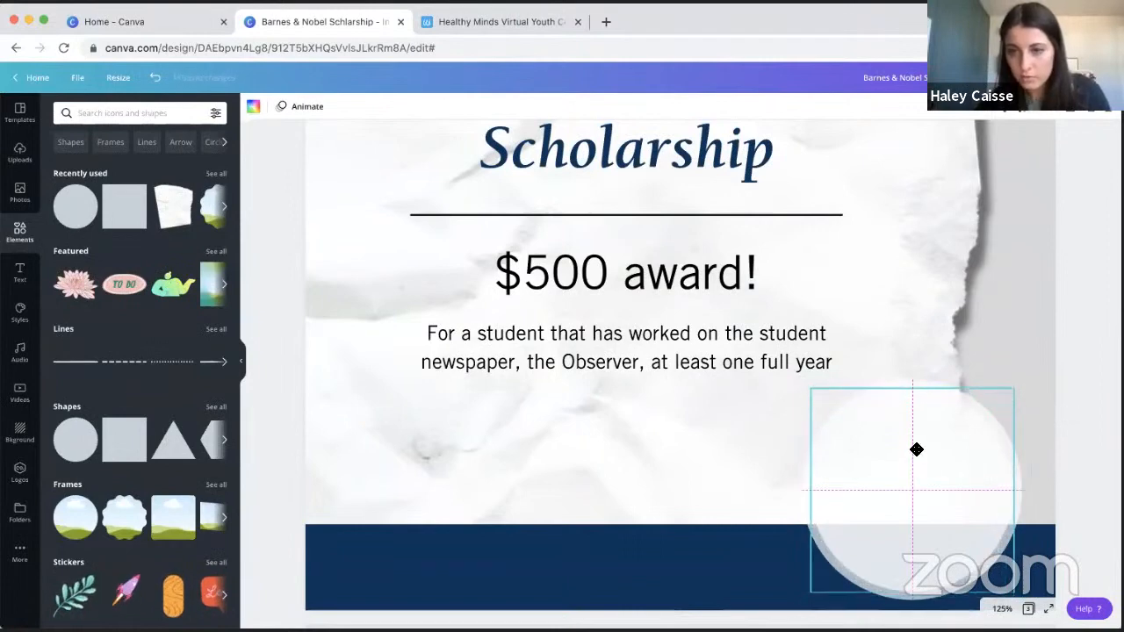
- Make the smaller white circle fully opaque
{"action": "left_click", "coordinate": [1017, 109]}
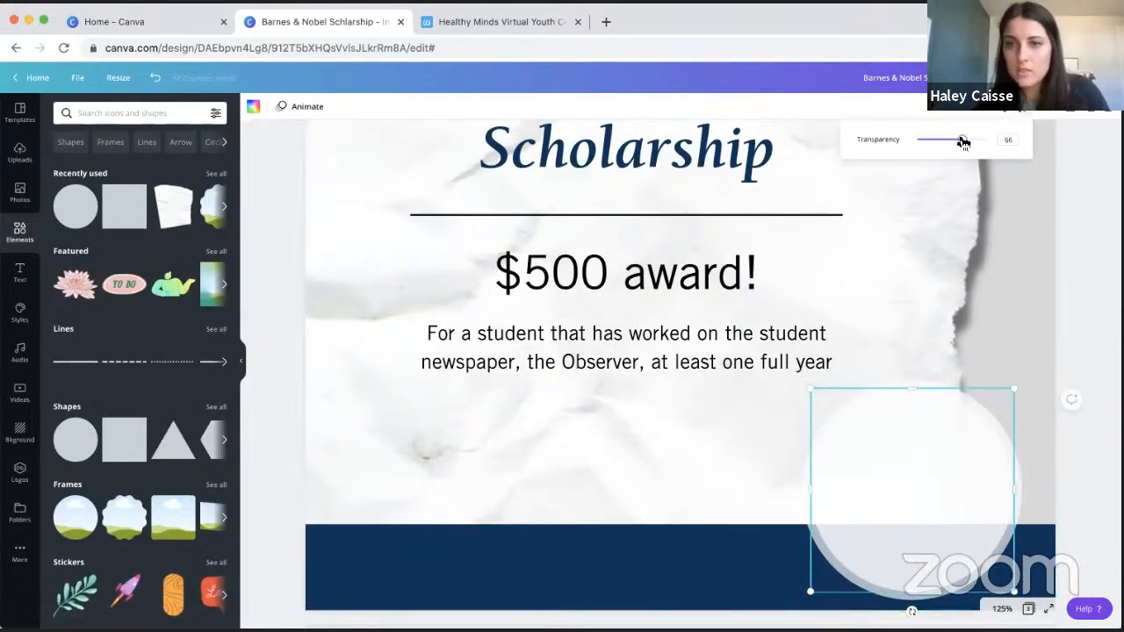
{"action": "left_click_drag", "start_coordinate": [960, 140], "coordinate": [1023, 142]}
{"action": "left_click", "coordinate": [1090, 172]}
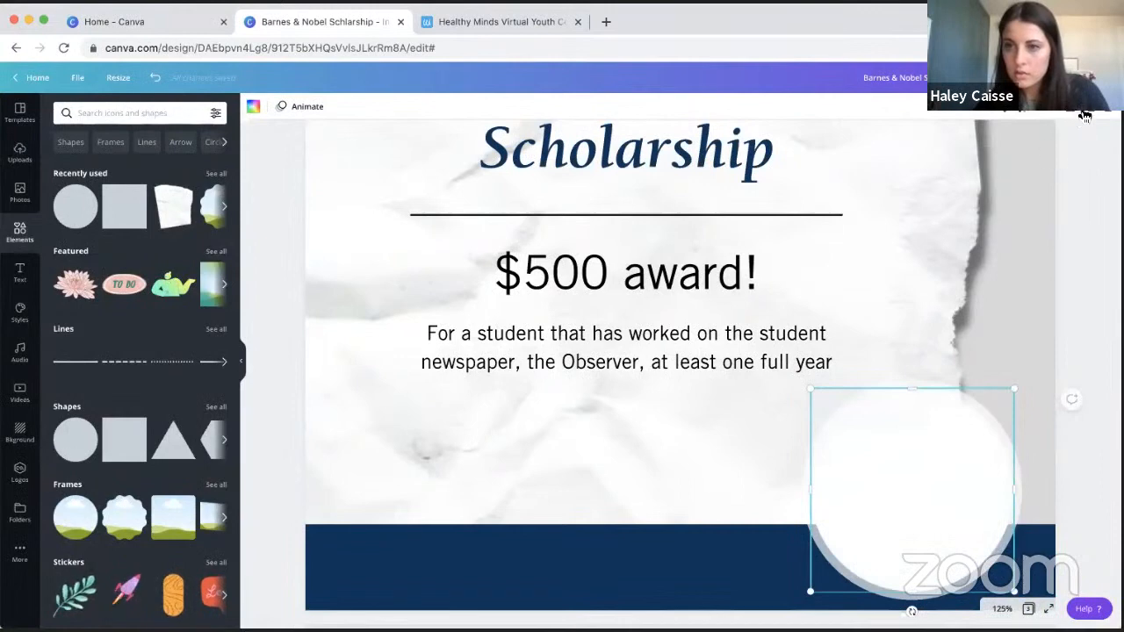
- Duplicate the opaque circle, shrink the copy slightly, and align the circles to a common centre and middle
{"action": "key", "text": "ctrl+d"}
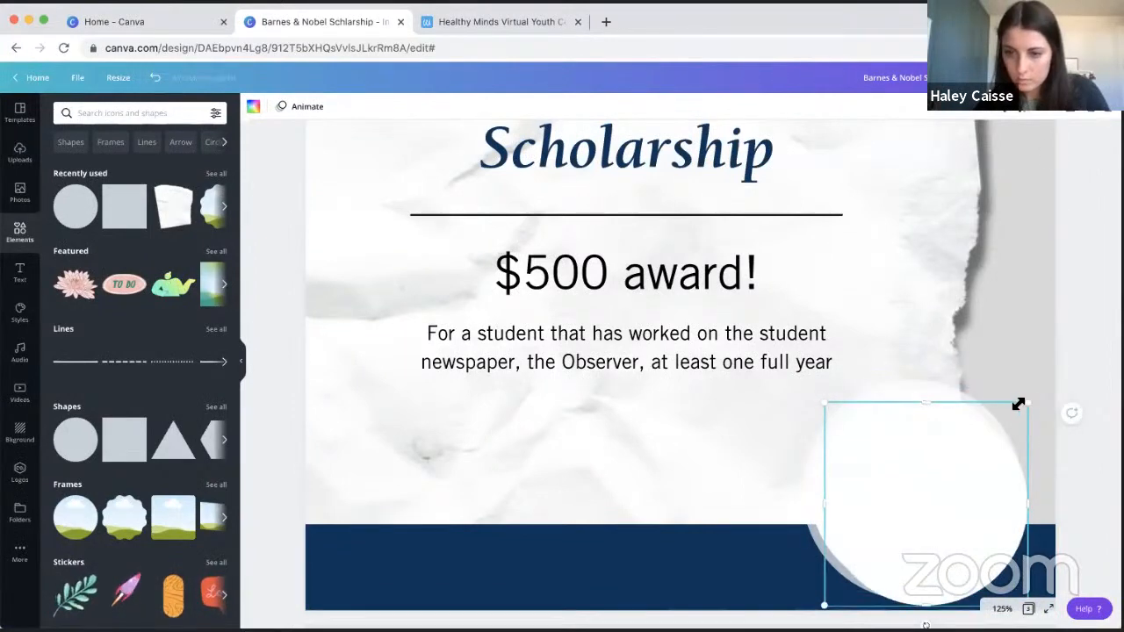
{"action": "left_click_drag", "start_coordinate": [1018, 404], "coordinate": [1010, 411]}
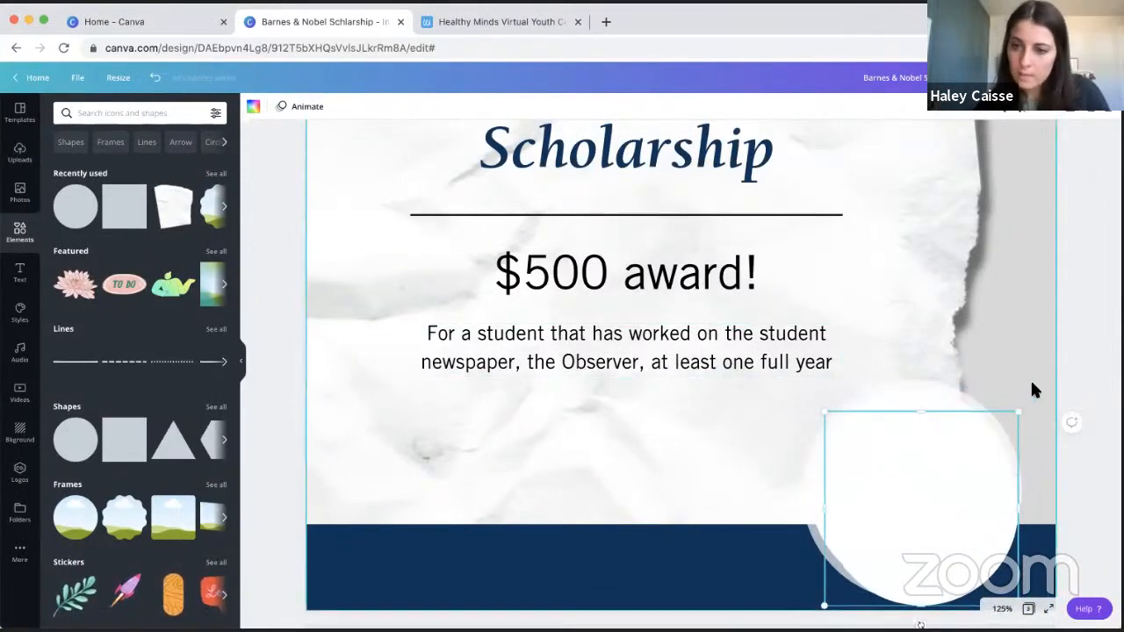
{"action": "left_click_drag", "start_coordinate": [1075, 389], "coordinate": [992, 477]}
{"action": "left_click", "coordinate": [981, 114]}
{"action": "left_click", "coordinate": [946, 230]}
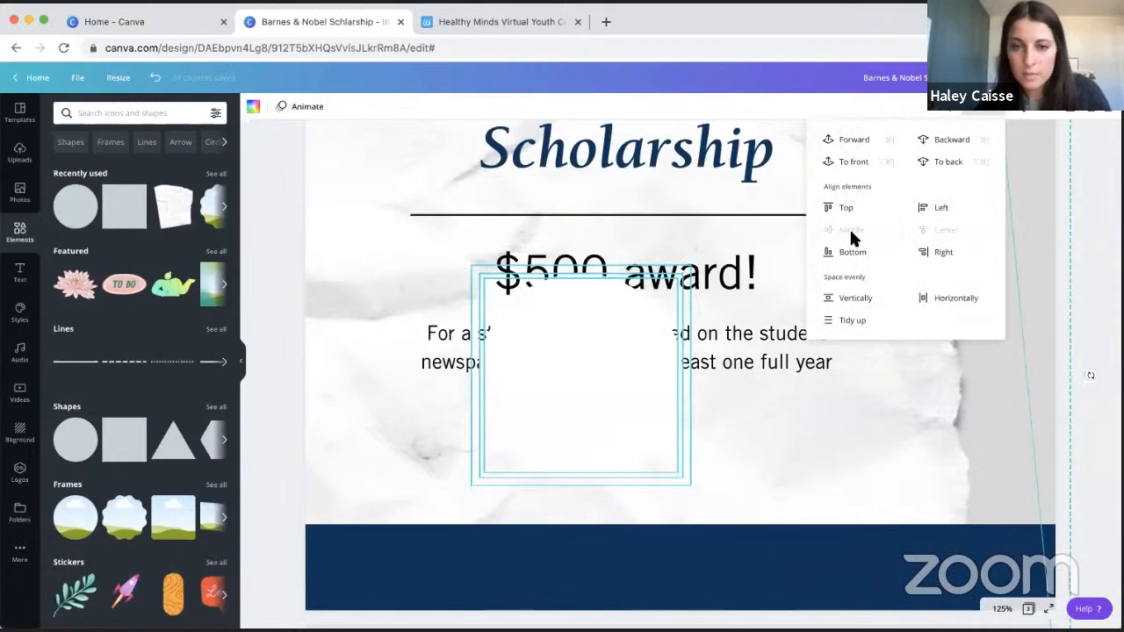
- Group the three concentric circles without the torn paper and move them over the paper's right edge, above the navy band
{"action": "left_click", "coordinate": [948, 113]}
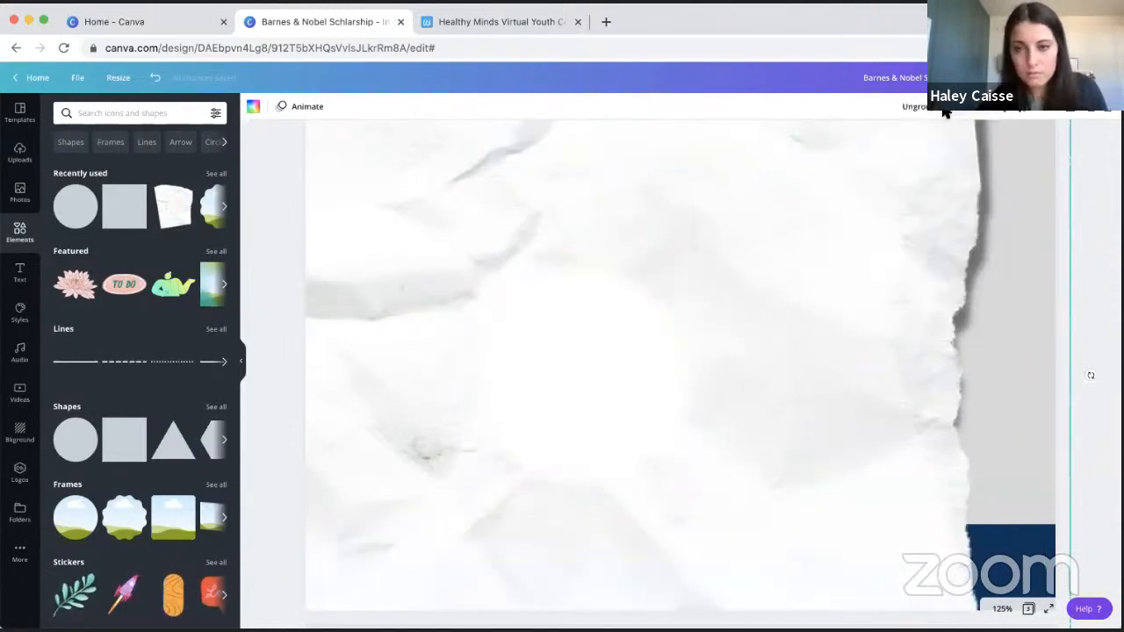
{"action": "key", "text": "super+z"}
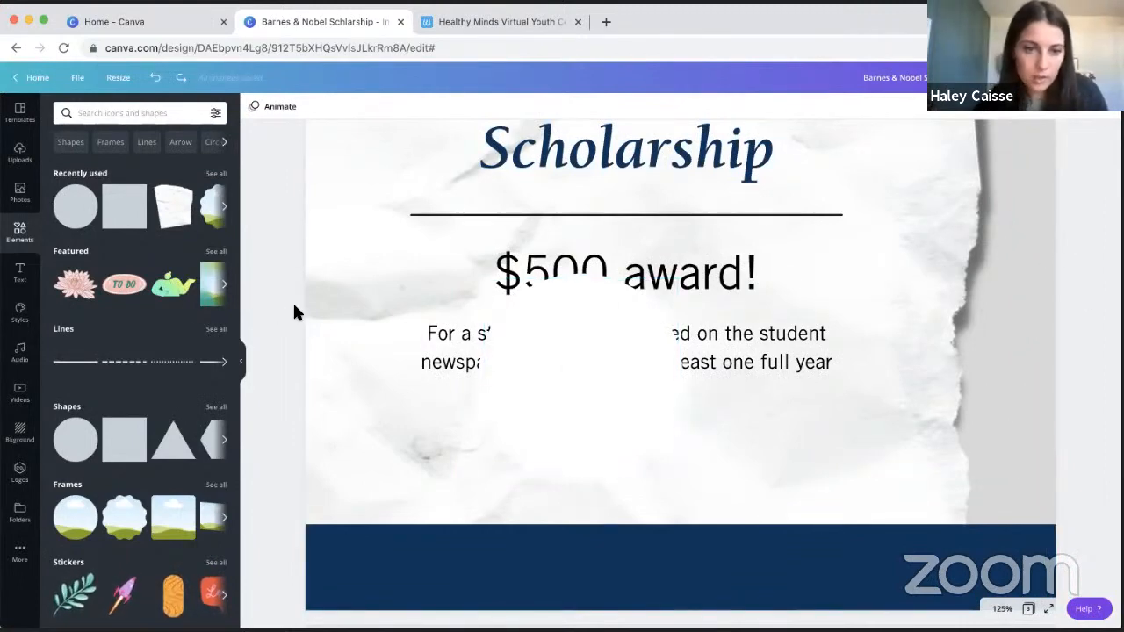
{"action": "left_click_drag", "start_coordinate": [275, 309], "coordinate": [510, 374]}
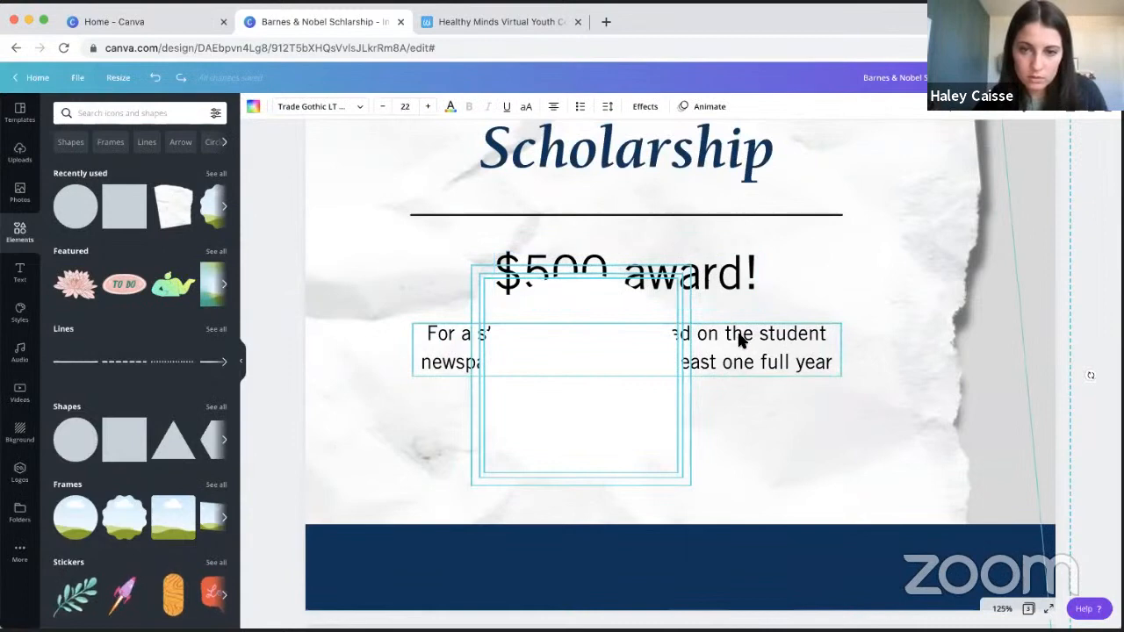
{"action": "left_click", "coordinate": [885, 283]}
{"action": "left_click_drag", "start_coordinate": [619, 377], "coordinate": [1041, 404]}
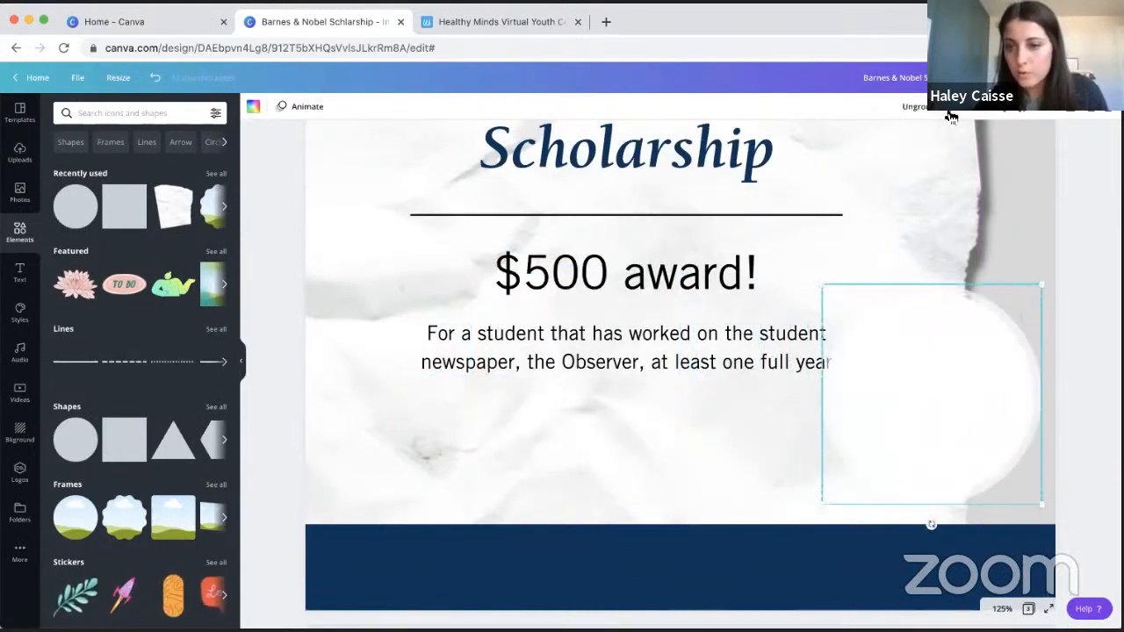
- Recolour the innermost circle of the group with the green brand colour
{"action": "left_click", "coordinate": [954, 364]}
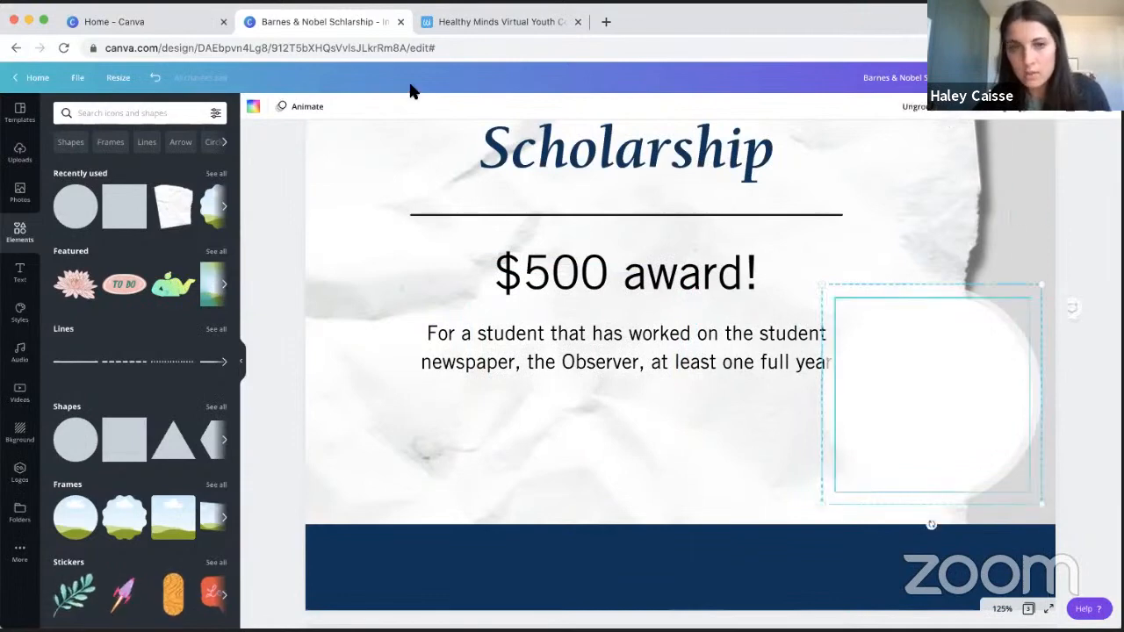
{"action": "left_click", "coordinate": [253, 106]}
{"action": "left_click", "coordinate": [94, 284]}
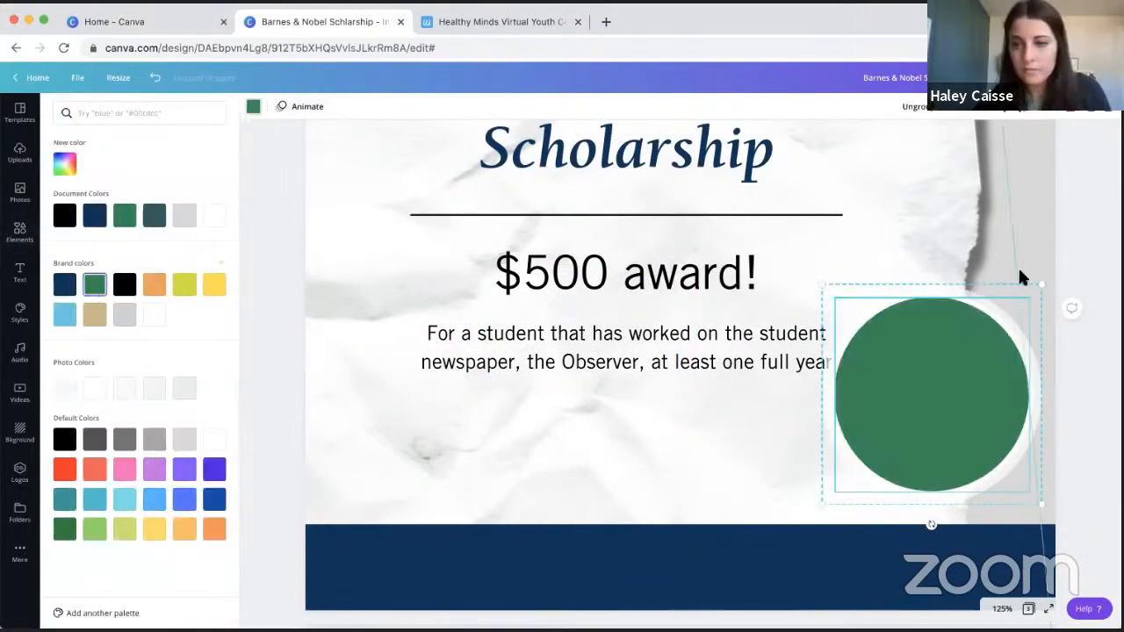
{"action": "left_click", "coordinate": [1093, 247]}
{"action": "left_click", "coordinate": [1089, 224]}
{"action": "left_click", "coordinate": [970, 337]}
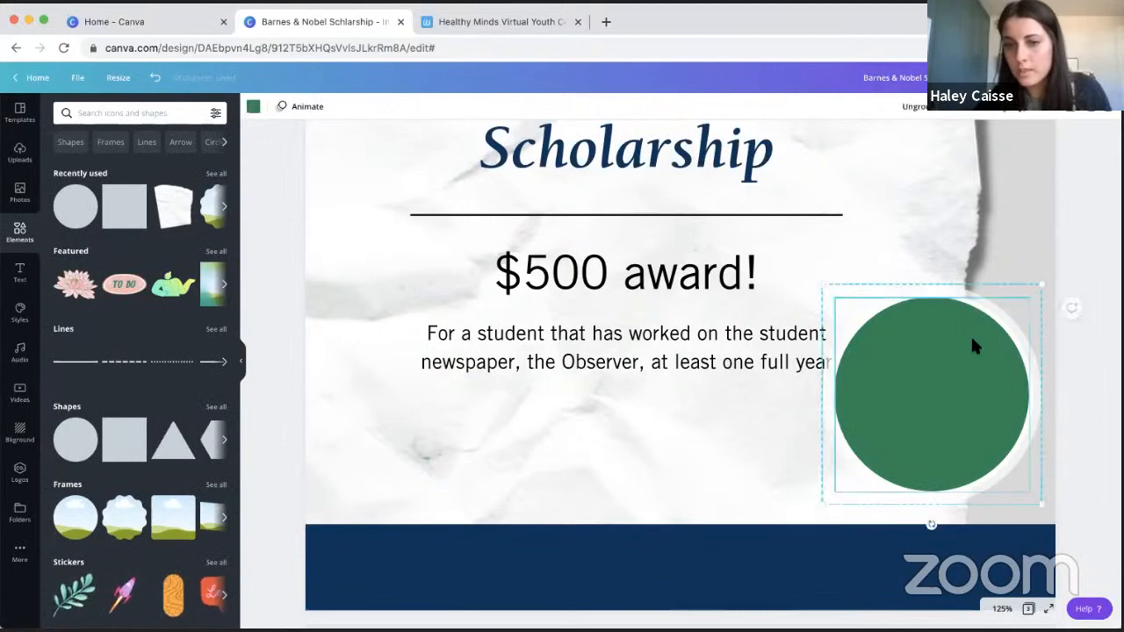
- Move the green circle group down so it overlaps the navy band beside the torn paper's lower edge
{"action": "left_click_drag", "start_coordinate": [955, 379], "coordinate": [948, 456]}
{"action": "key", "text": "super+minus"}
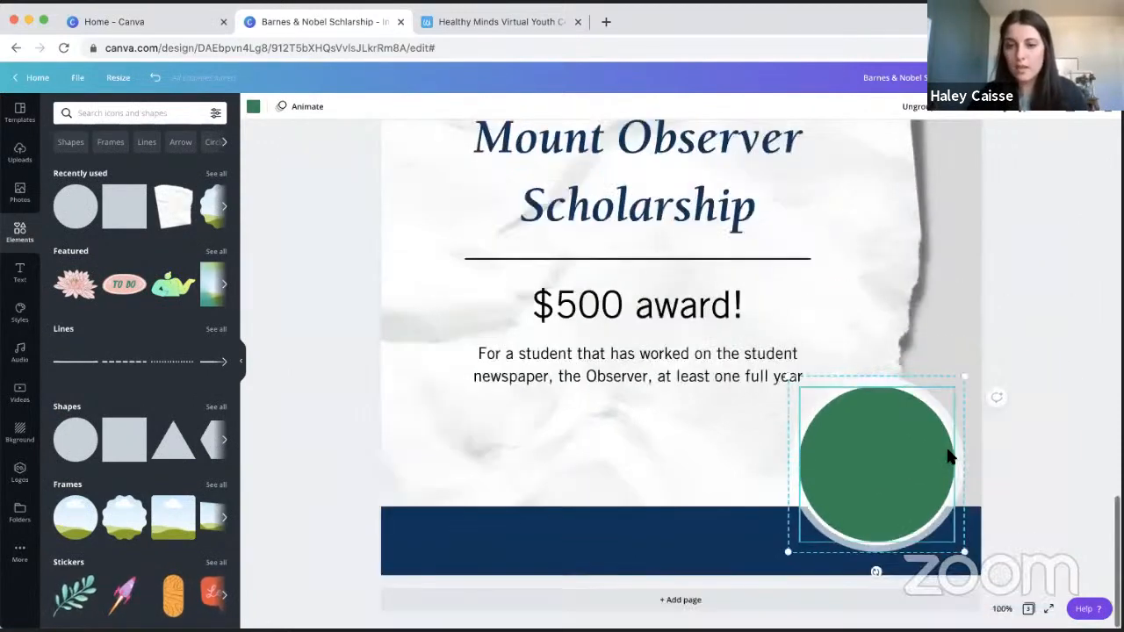
{"action": "left_click", "coordinate": [1051, 208]}
{"action": "mouse_move", "coordinate": [909, 536]}
{"action": "left_mouse_down"}
{"action": "mouse_move", "coordinate": [732, 359]}
{"action": "mouse_move", "coordinate": [872, 366]}
{"action": "mouse_move", "coordinate": [904, 528]}
{"action": "left_mouse_up"}
{"action": "left_click", "coordinate": [1021, 381]}
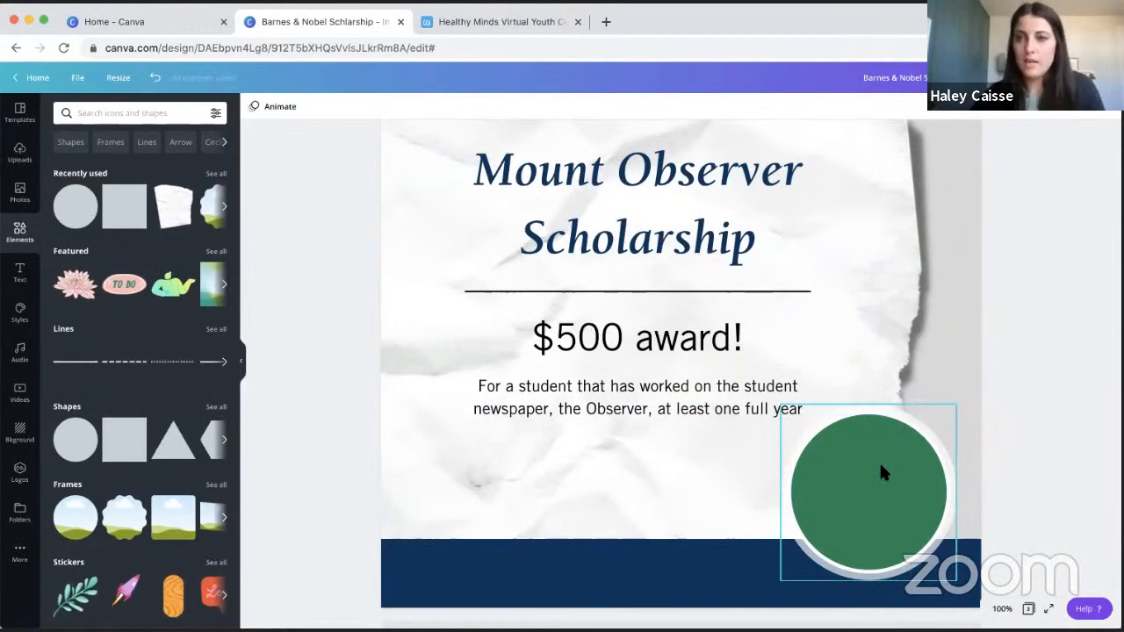
{"action": "left_click_drag", "start_coordinate": [913, 474], "coordinate": [898, 251]}
{"action": "left_click_drag", "start_coordinate": [590, 239], "coordinate": [906, 464]}
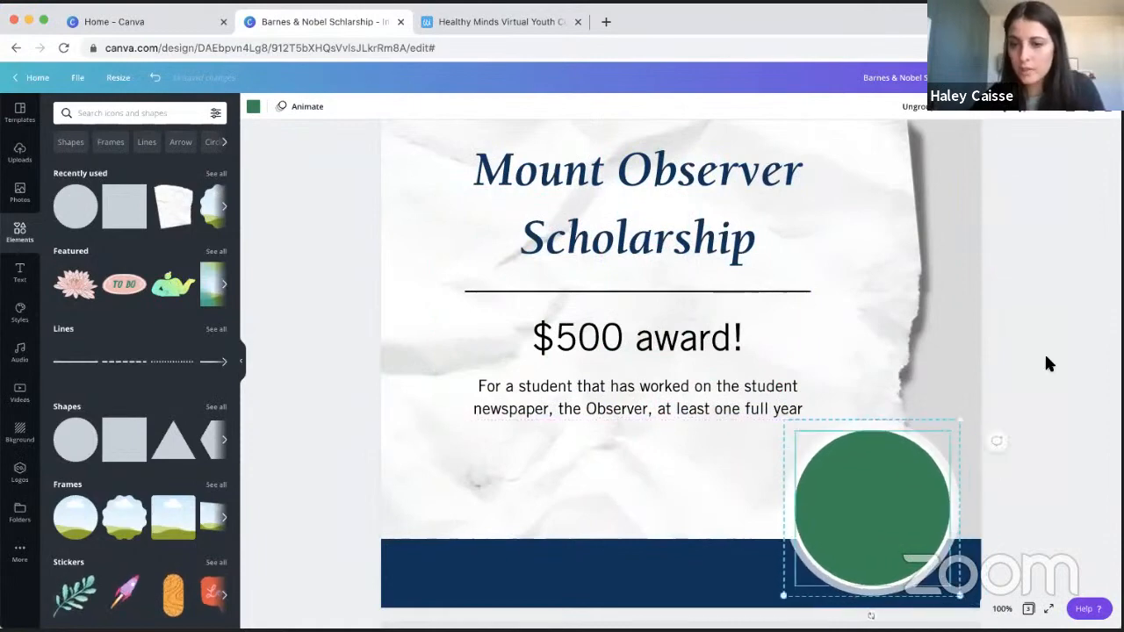
{"action": "left_click", "coordinate": [1044, 352]}
- Add a heading that reads "APPLY TODAY!" to page 3
{"action": "left_click", "coordinate": [16, 274]}
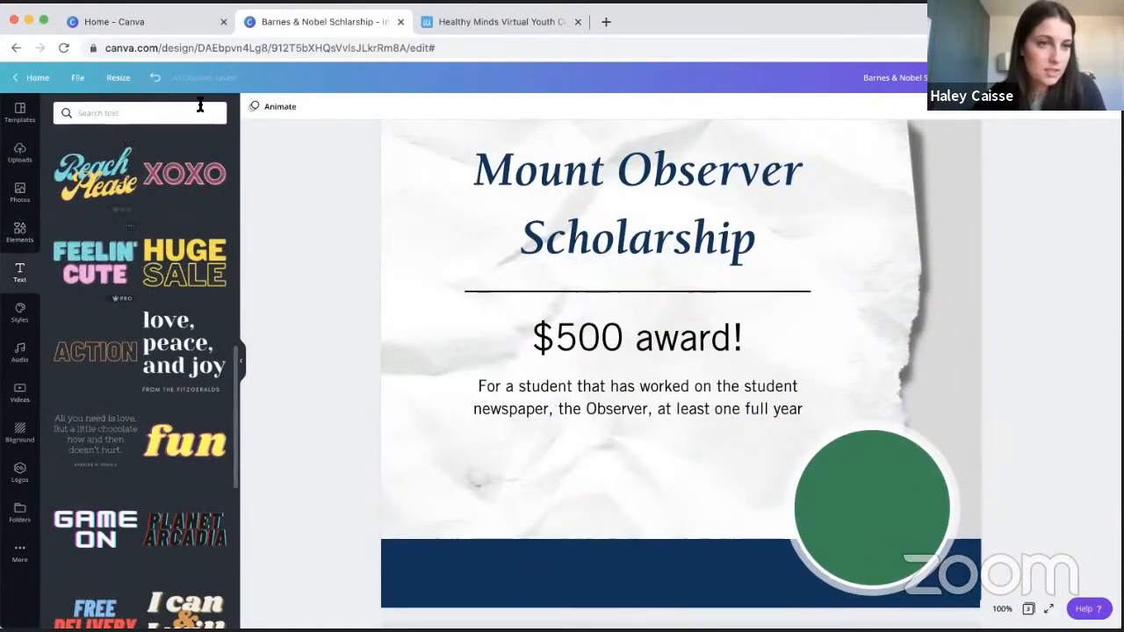
{"action": "scroll", "coordinate": [159, 189], "scroll_direction": "up", "scroll_amount": 5}
{"action": "left_click", "coordinate": [136, 167]}
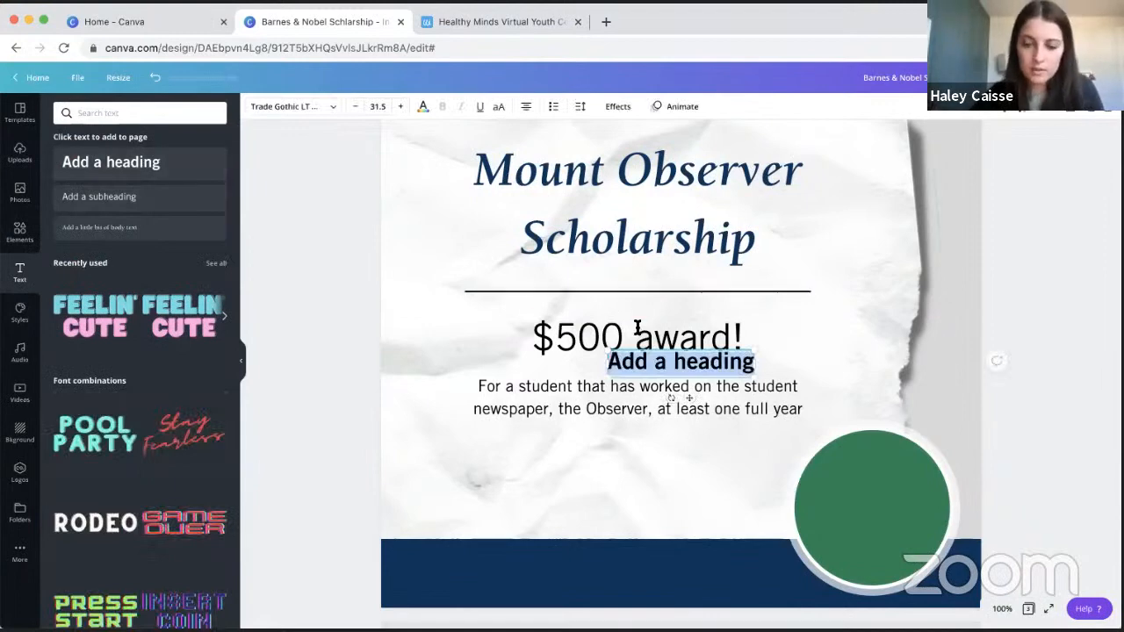
{"action": "type", "text": "APPLY"}
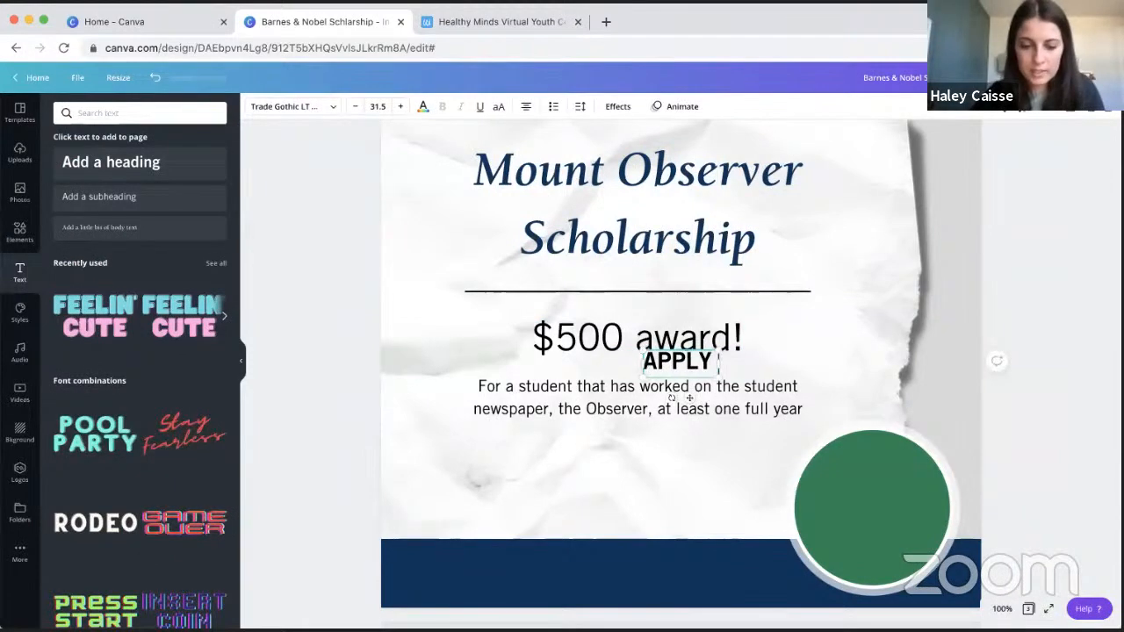
{"action": "type", "text": " TODAY!"}
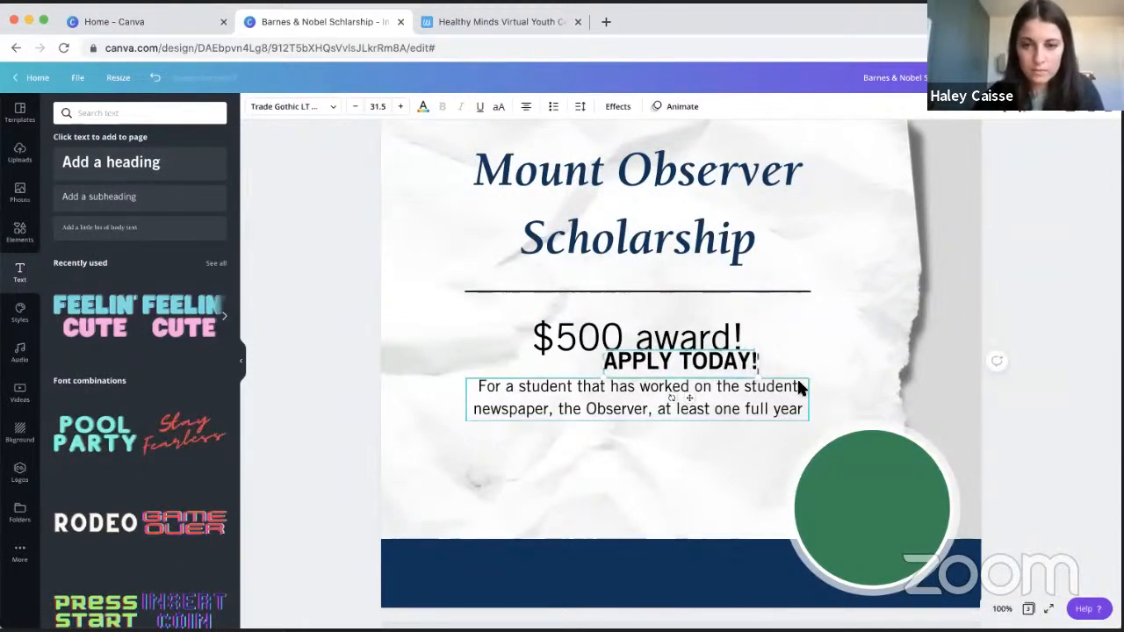
- Place the "APPLY TODAY!" heading on the green circle, wrapped onto two lines, and colour it brand white
{"action": "scroll", "coordinate": [797, 384], "scroll_direction": "up", "scroll_amount": 3}
{"action": "scroll", "coordinate": [801, 388], "scroll_direction": "up", "scroll_amount": 2}
{"action": "scroll", "coordinate": [801, 388], "scroll_direction": "down", "scroll_amount": 4}
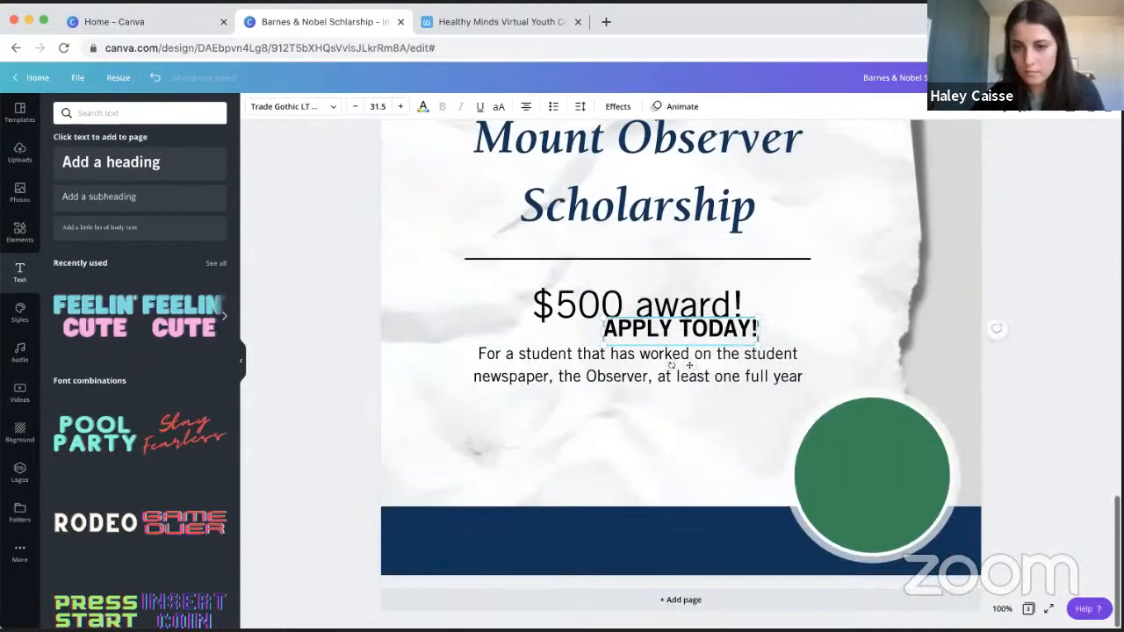
{"action": "left_click", "coordinate": [735, 336]}
{"action": "left_click_drag", "start_coordinate": [735, 336], "coordinate": [929, 480]}
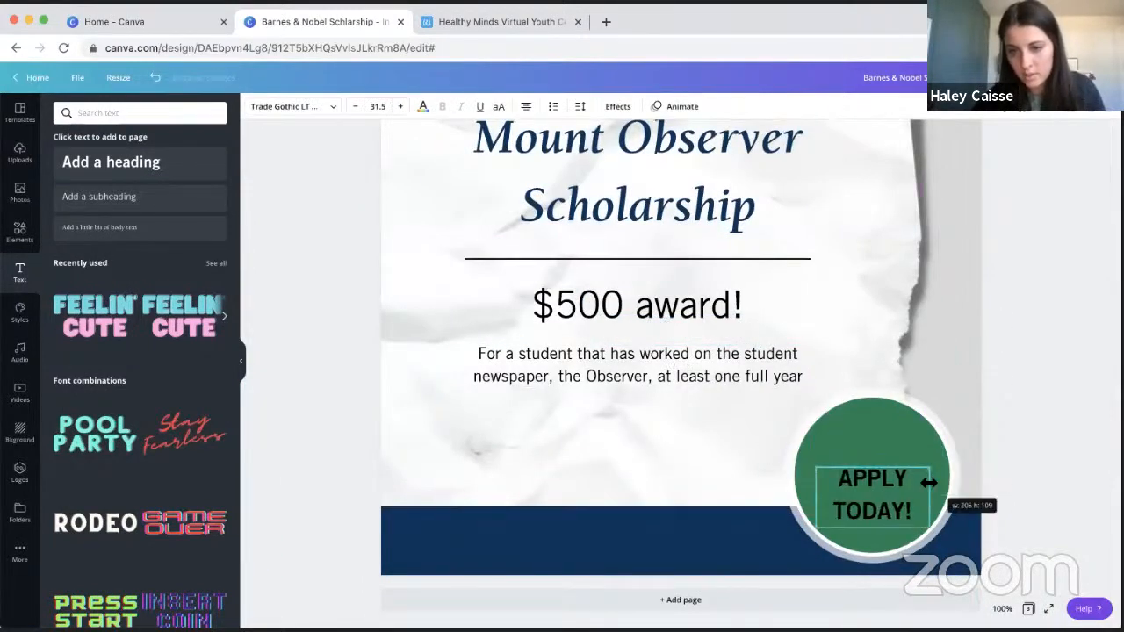
{"action": "left_click", "coordinate": [422, 106]}
{"action": "left_click", "coordinate": [154, 314]}
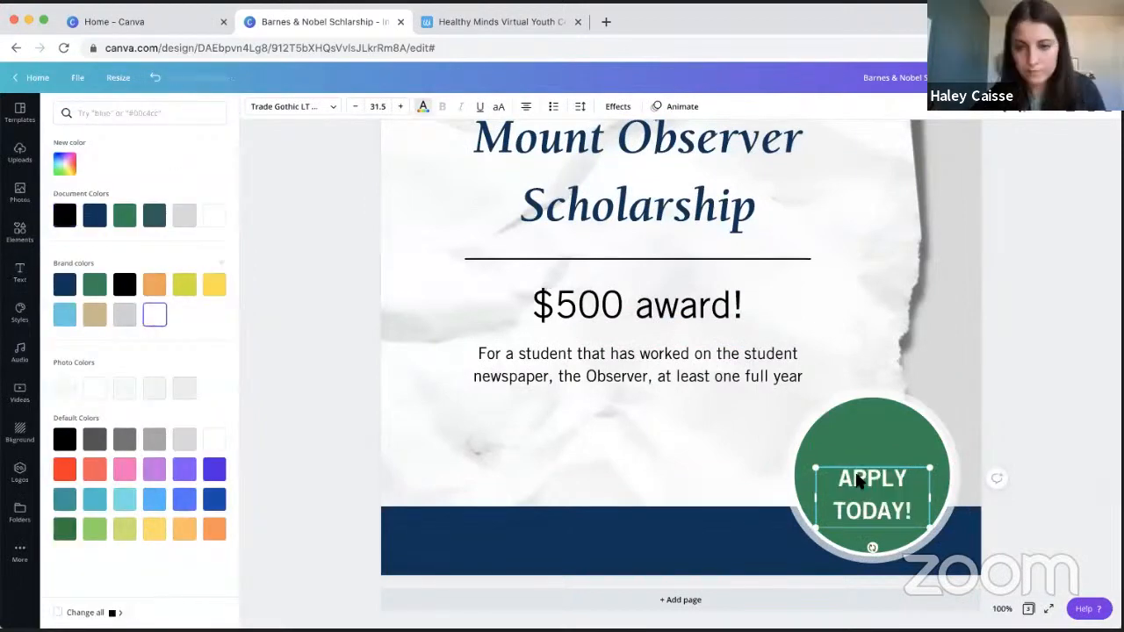
- Tilt the "APPLY TODAY!" text slightly clockwise, enlarge it to size 43.7 and centre it on the green circle
{"action": "left_click_drag", "start_coordinate": [871, 546], "coordinate": [858, 545]}
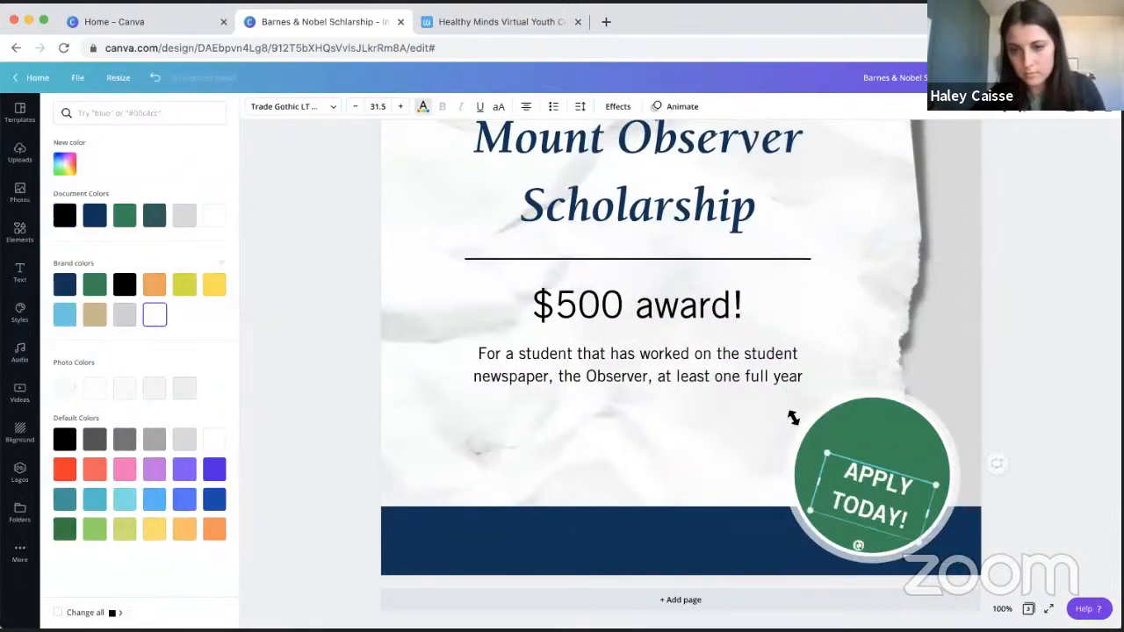
{"action": "left_click_drag", "start_coordinate": [793, 418], "coordinate": [803, 431]}
{"action": "left_click_drag", "start_coordinate": [828, 539], "coordinate": [844, 544]}
{"action": "left_click_drag", "start_coordinate": [875, 472], "coordinate": [872, 472]}
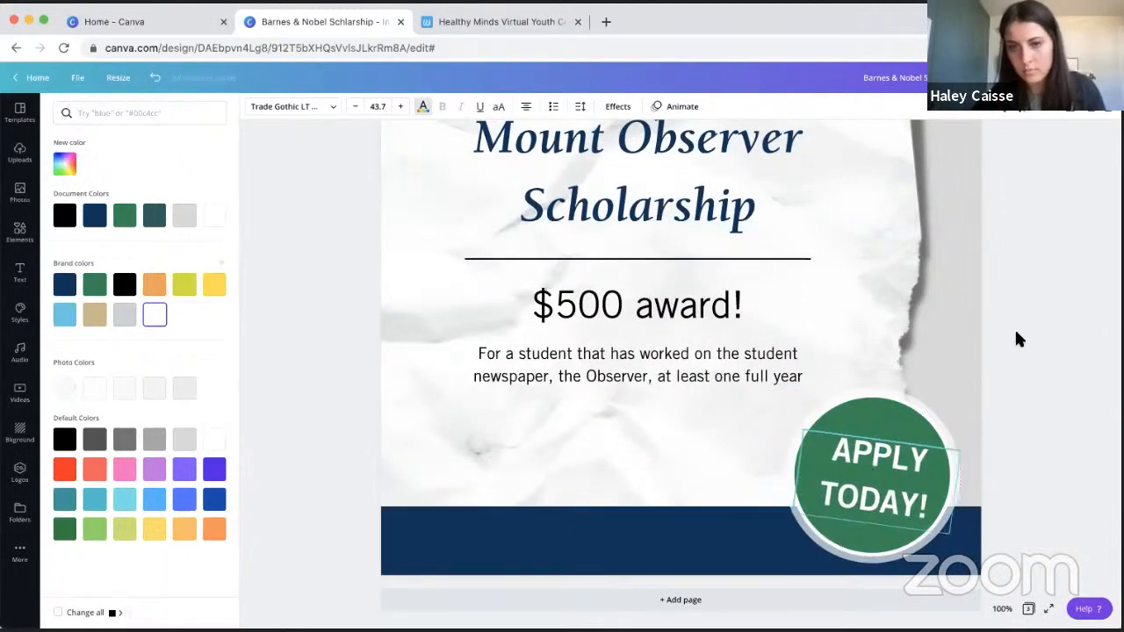
{"action": "scroll", "coordinate": [1042, 308], "scroll_direction": "down", "scroll_amount": 4}
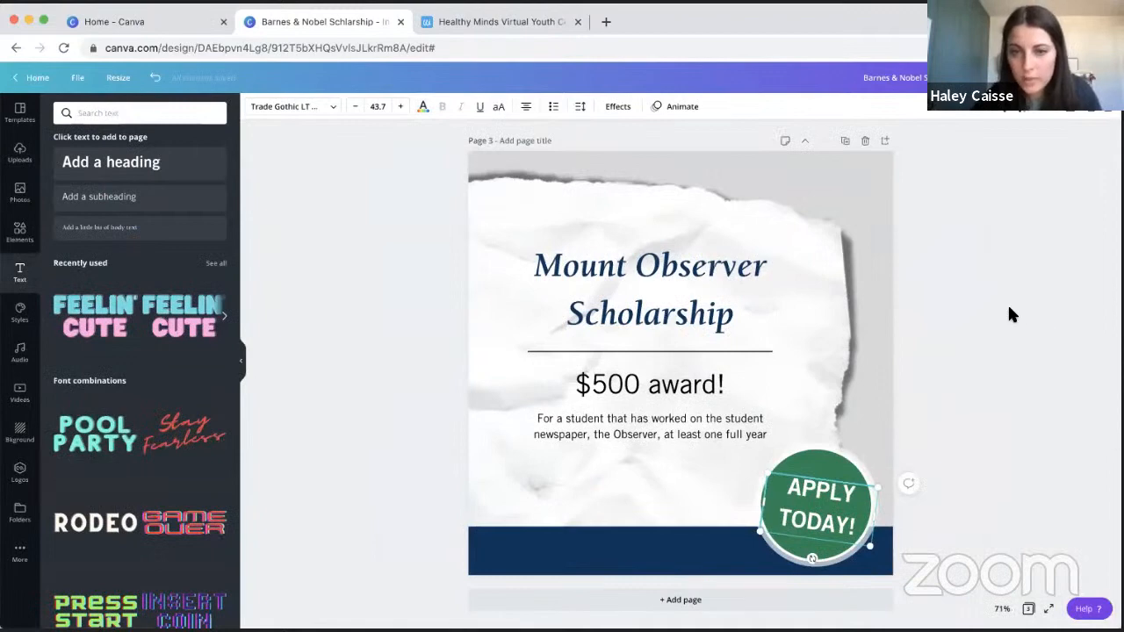
{"action": "left_click", "coordinate": [1008, 309]}
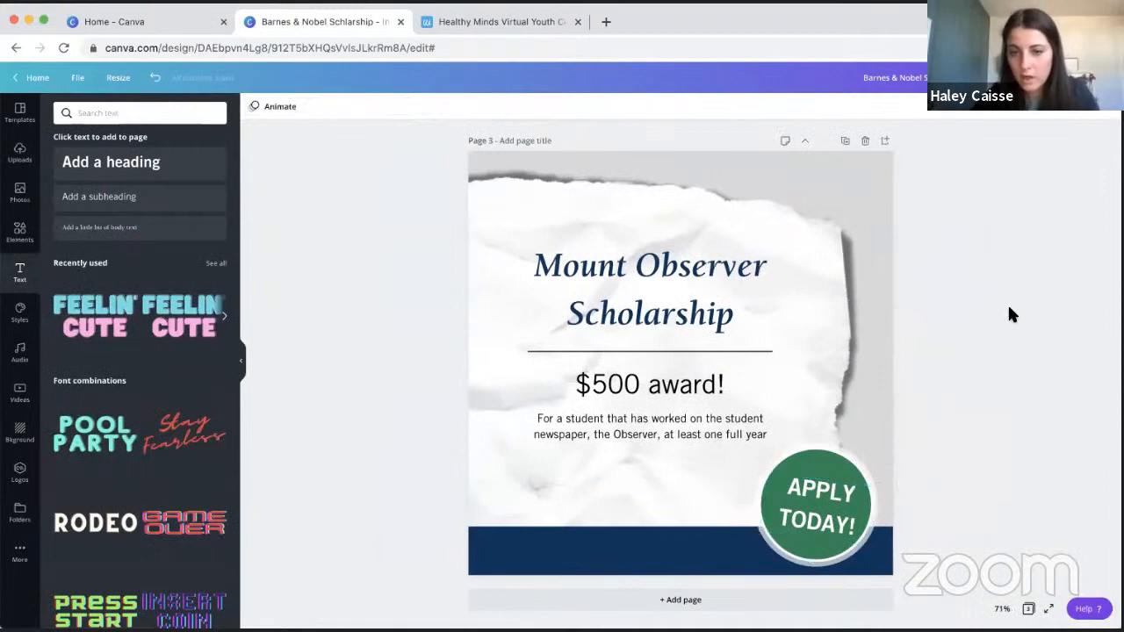
- Shift the "$500 award!" line, the student description and the divider line slightly down on page 3
{"action": "left_click", "coordinate": [676, 384]}
{"action": "left_click_drag", "start_coordinate": [690, 432], "coordinate": [690, 445]}
{"action": "left_click", "coordinate": [695, 350]}
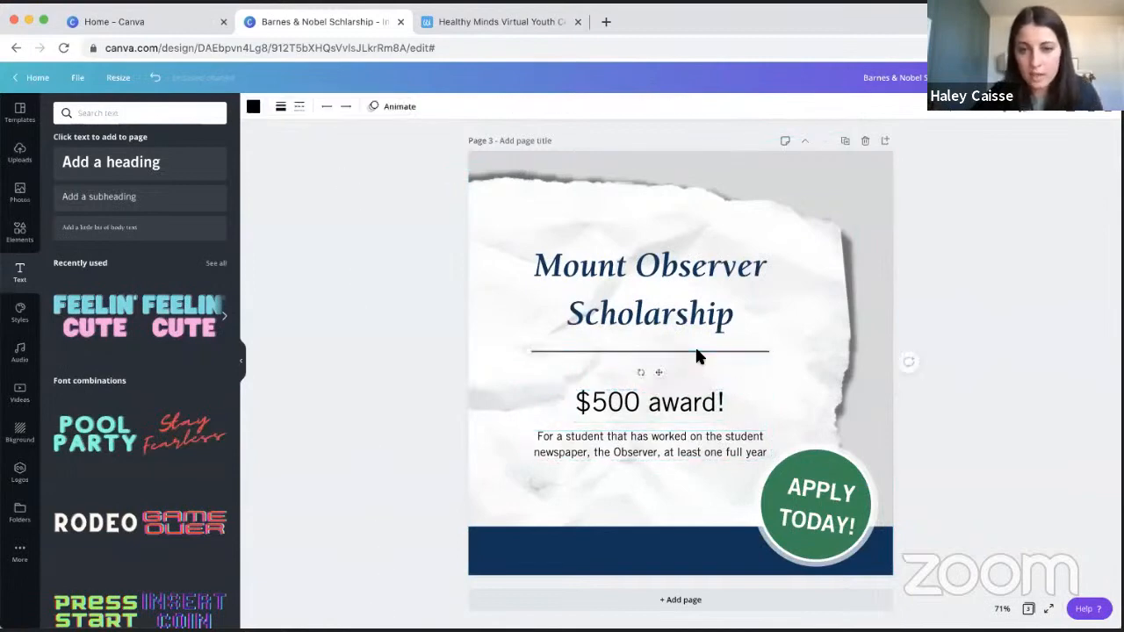
- Enlarge the page 3 title, divider line, award line and description together, and reposition them on the torn paper
{"action": "scroll", "coordinate": [696, 355], "scroll_direction": "up", "scroll_amount": 1}
{"action": "scroll", "coordinate": [697, 355], "scroll_direction": "up", "scroll_amount": 8}
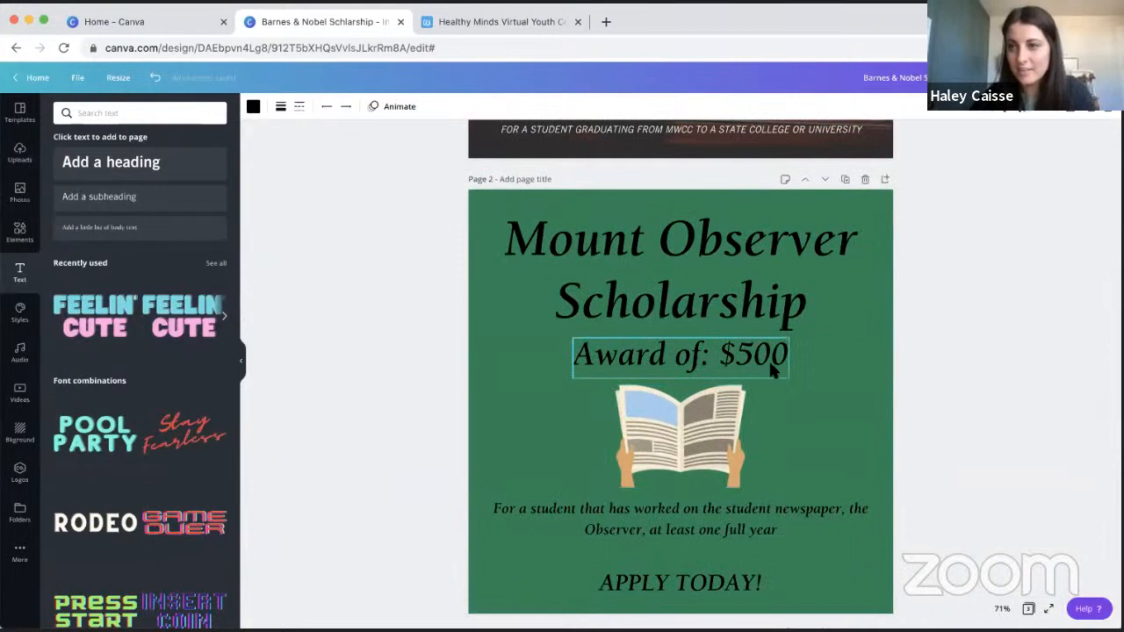
{"action": "scroll", "coordinate": [868, 374], "scroll_direction": "down", "scroll_amount": 2}
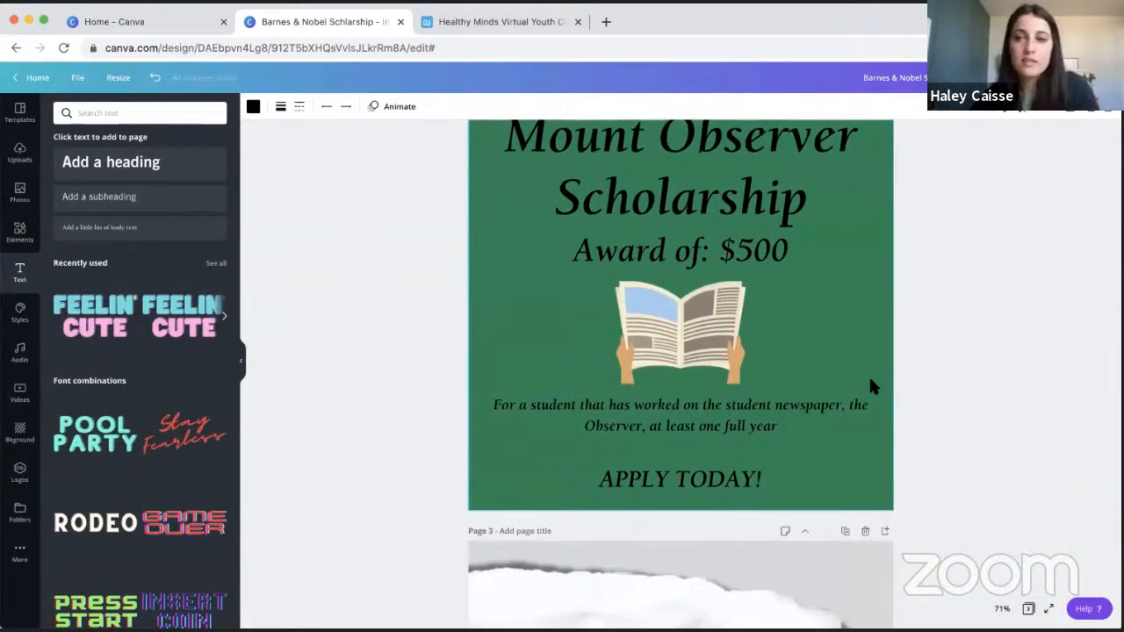
{"action": "scroll", "coordinate": [869, 375], "scroll_direction": "down", "scroll_amount": 7}
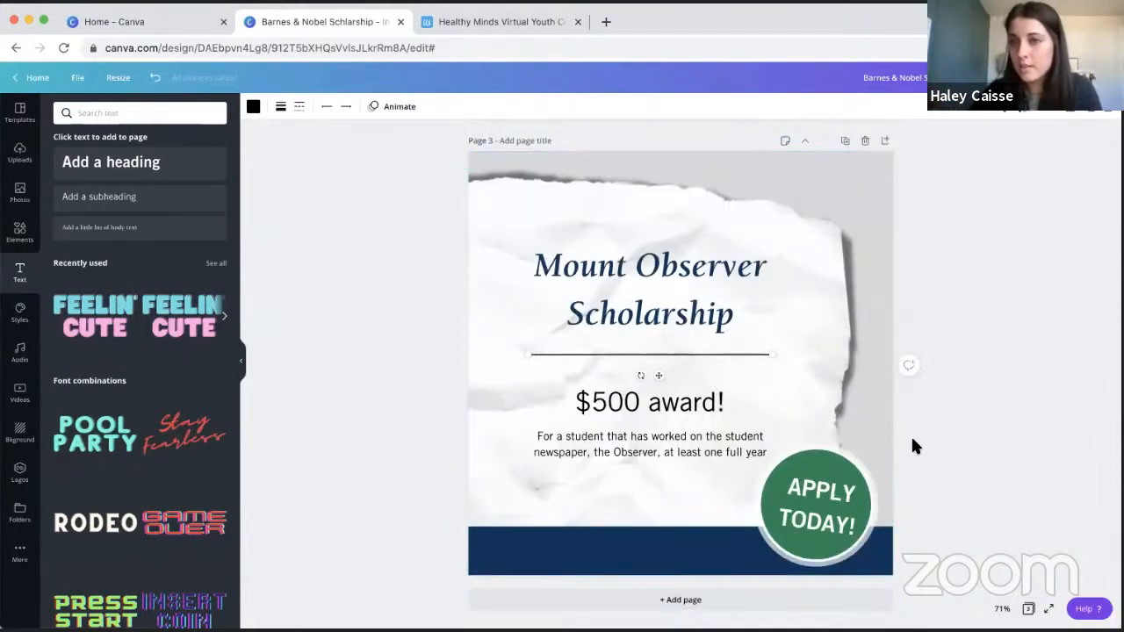
{"action": "left_click", "coordinate": [647, 294]}
{"action": "left_click", "coordinate": [672, 354], "text": "shift"}
{"action": "left_click", "coordinate": [670, 400], "text": "shift"}
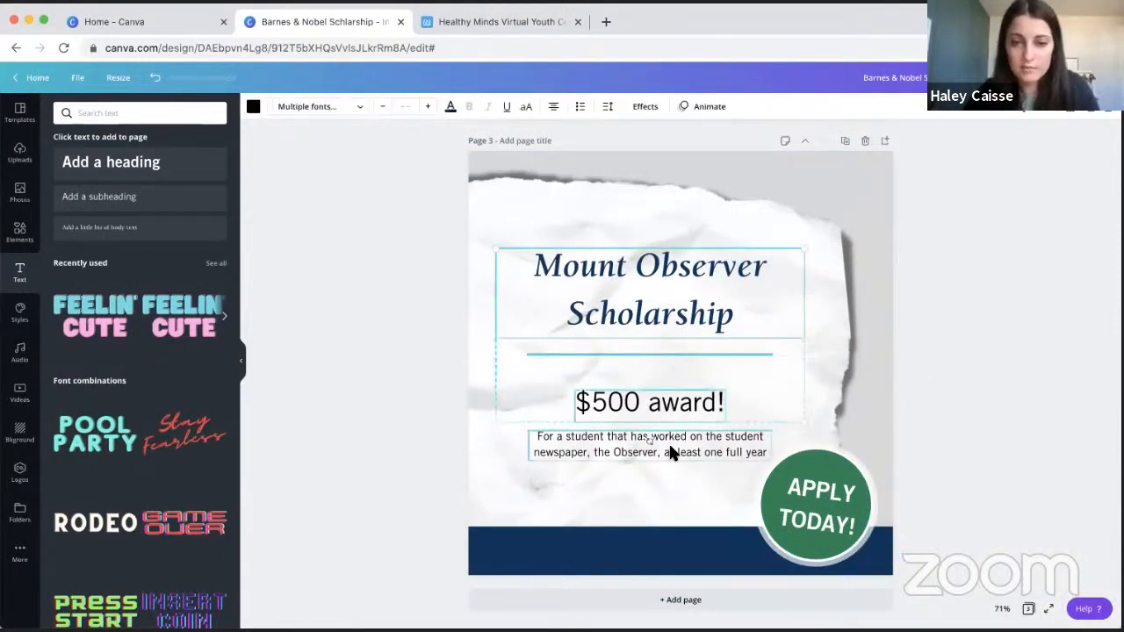
{"action": "left_click_drag", "start_coordinate": [808, 244], "coordinate": [826, 232]}
{"action": "left_click_drag", "start_coordinate": [716, 251], "coordinate": [696, 255]}
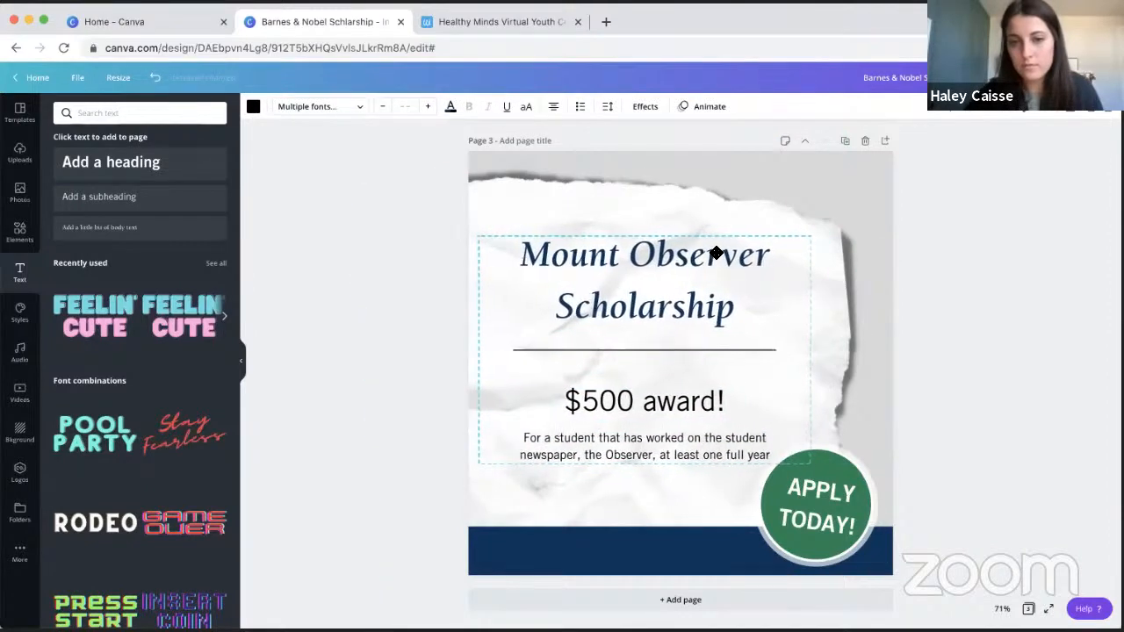
{"action": "left_click", "coordinate": [986, 229]}
- Nudge the "$500 award!" line and the student description together slightly up towards the divider line
{"action": "left_click", "coordinate": [682, 412]}
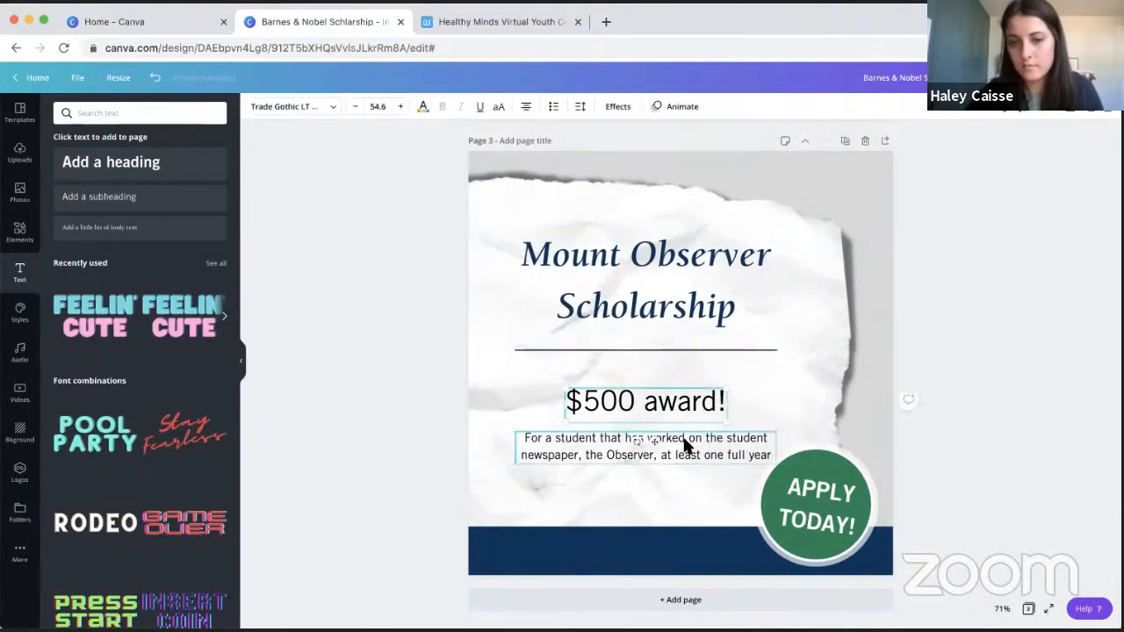
{"action": "key", "text": "Up"}
{"action": "key", "text": "Up"}
{"action": "key", "text": "Up"}
{"action": "key", "text": "Up"}
{"action": "key", "text": "Up"}
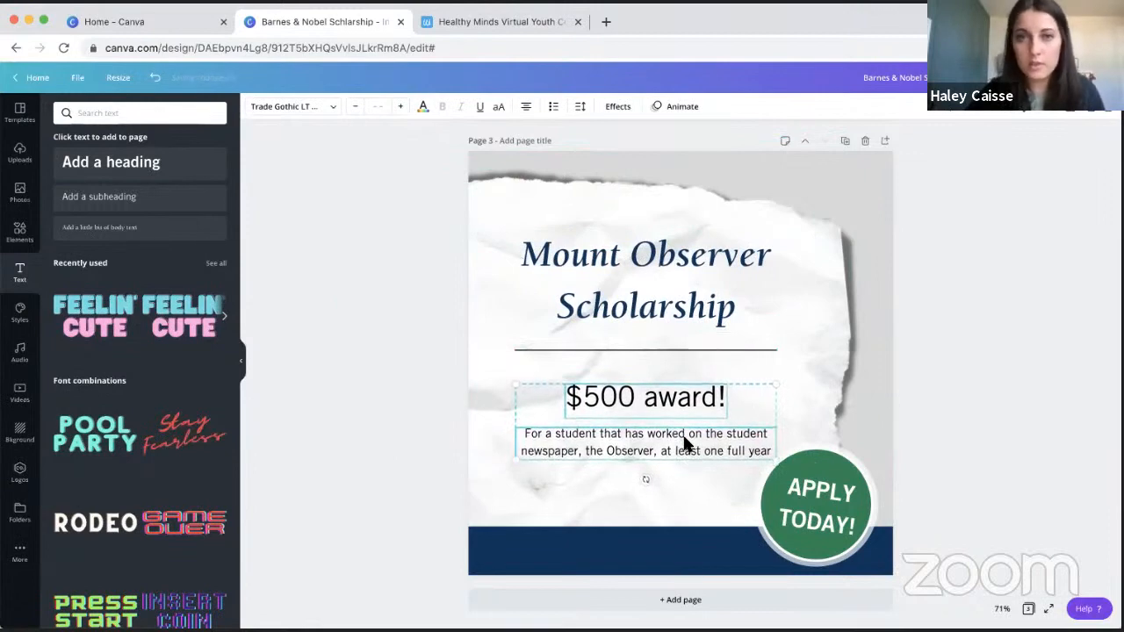
{"action": "left_click", "coordinate": [980, 173]}
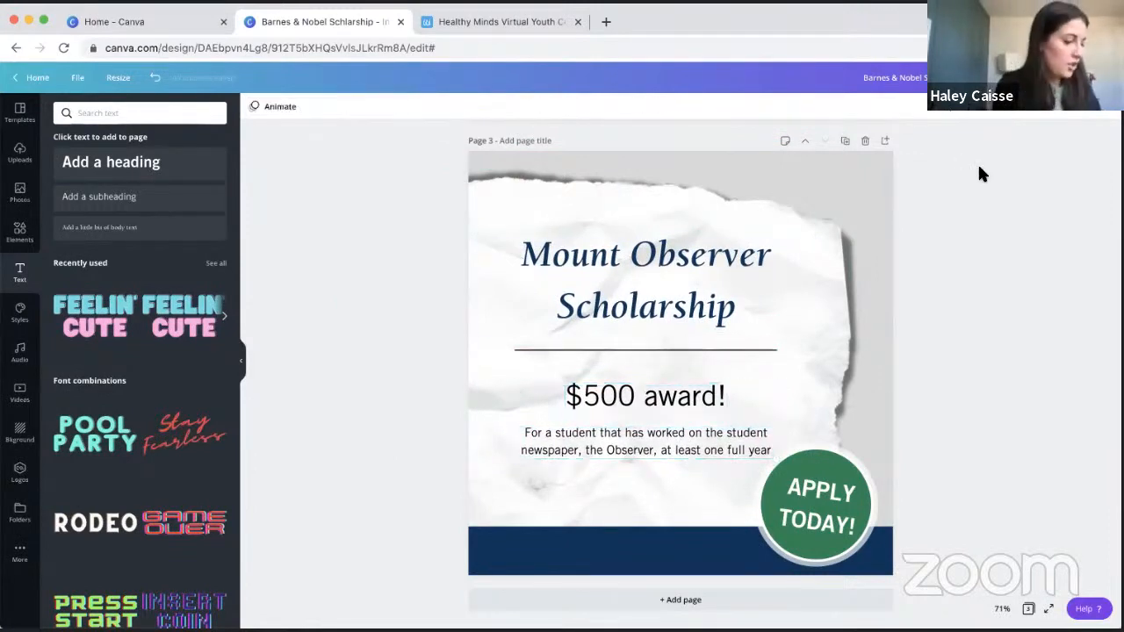
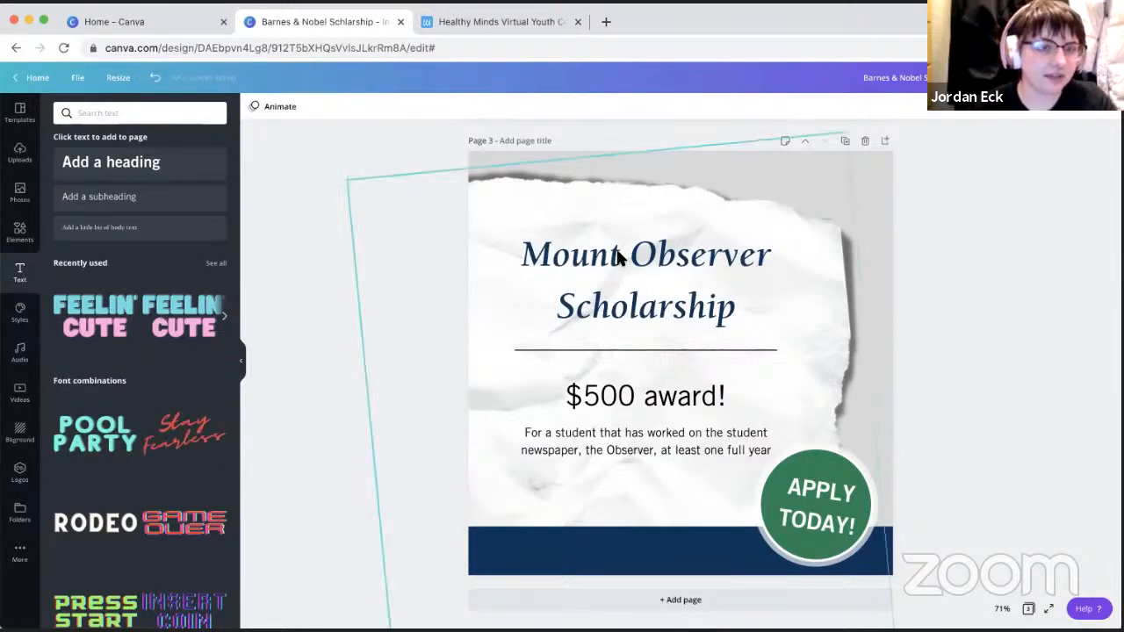
- Search the fonts for "script" and set the badge text's font to Bukhari Script
{"action": "left_click", "coordinate": [803, 492]}
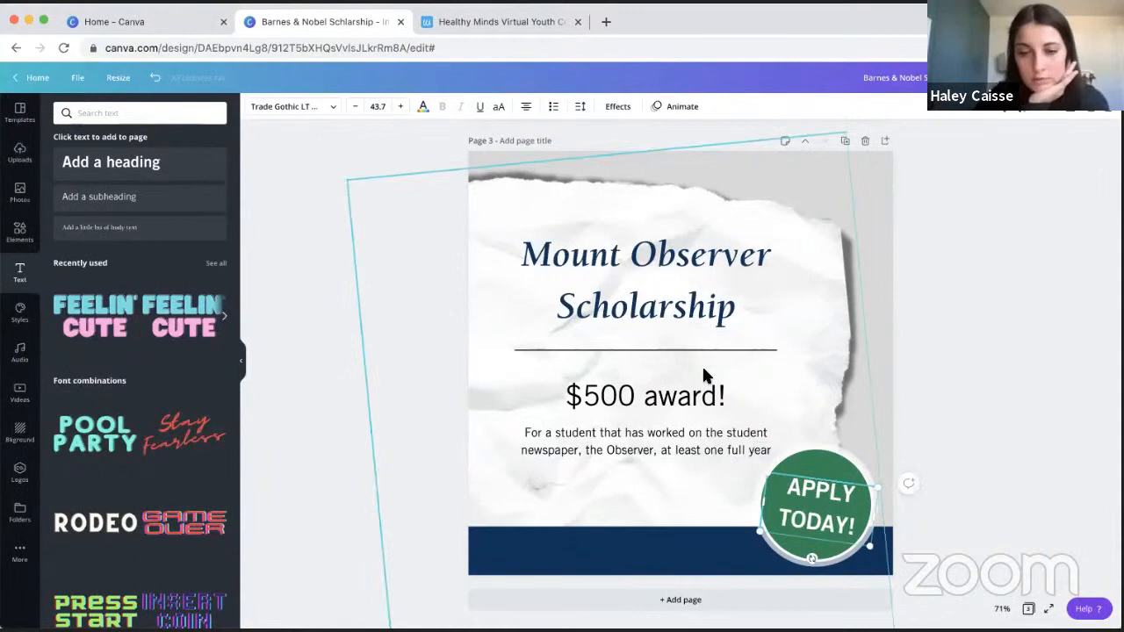
{"action": "left_click", "coordinate": [333, 106]}
{"action": "scroll", "coordinate": [149, 335], "scroll_direction": "down", "scroll_amount": 3}
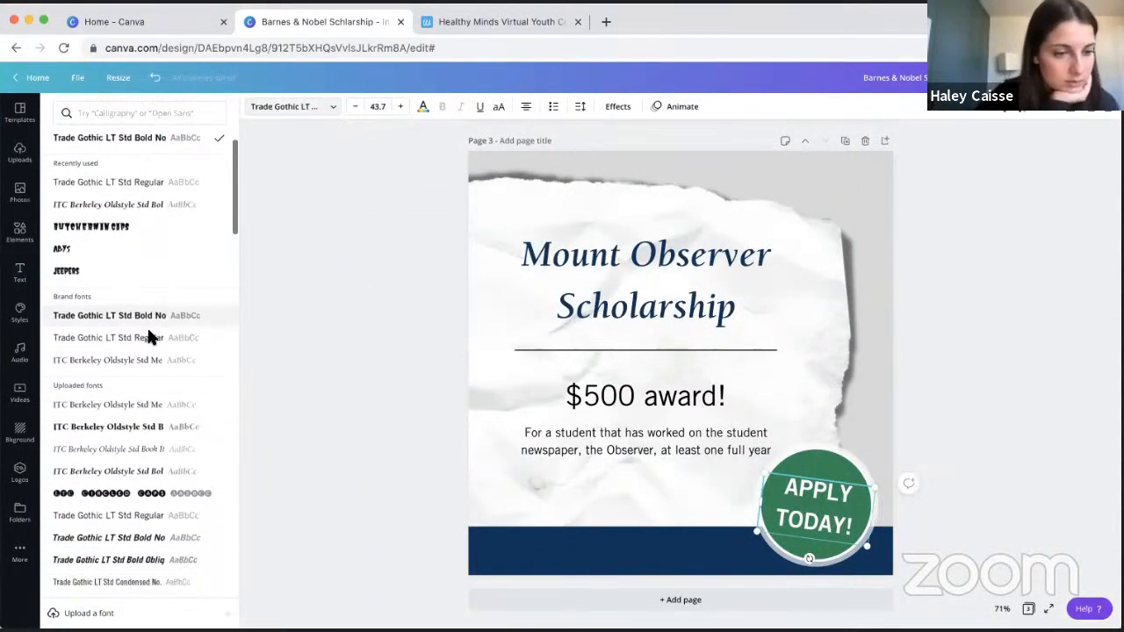
{"action": "left_click", "coordinate": [133, 113]}
{"action": "type", "text": "script"}
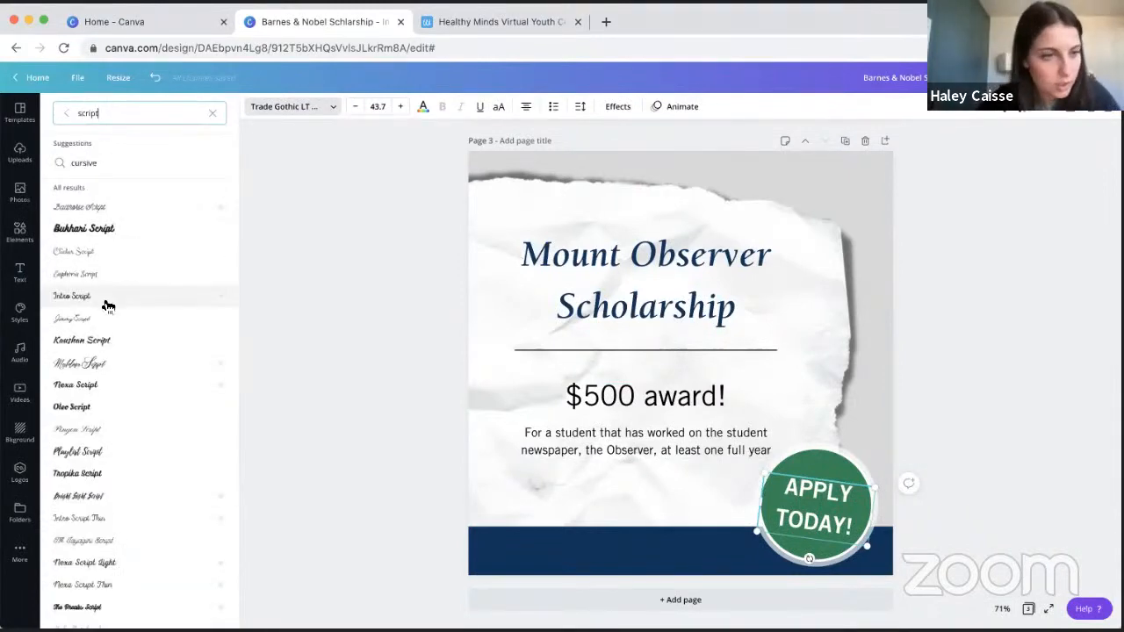
{"action": "left_click", "coordinate": [112, 230]}
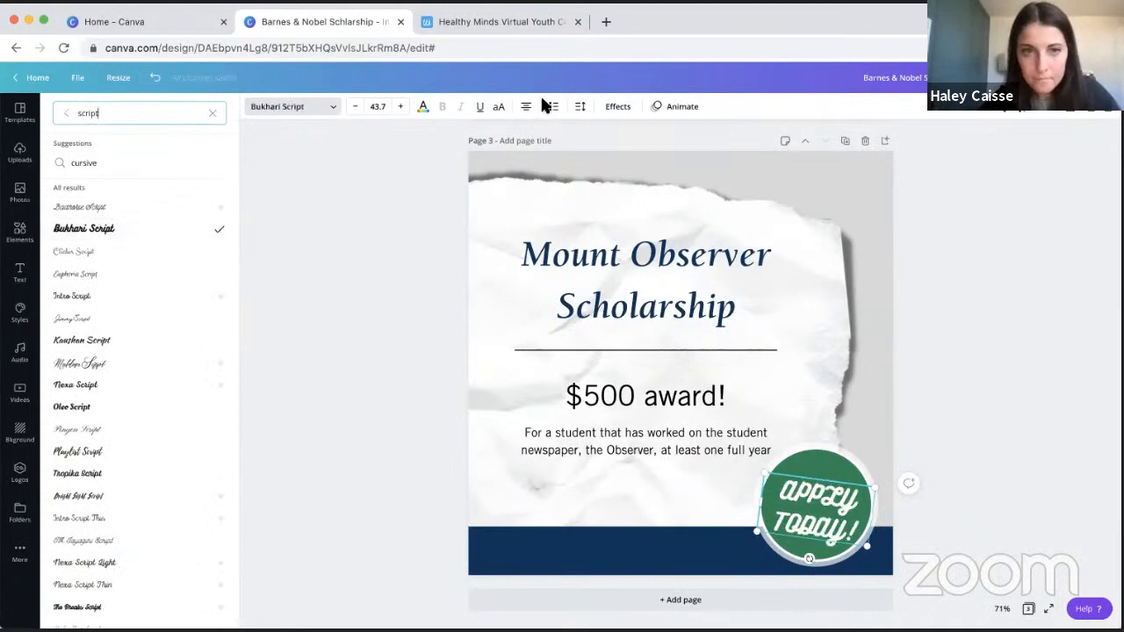
- Rewrite the badge text in mixed case as "Apply Today!" and recentre it on the green circle
{"action": "double_click", "coordinate": [808, 497]}
{"action": "type", "text": "Apply"}
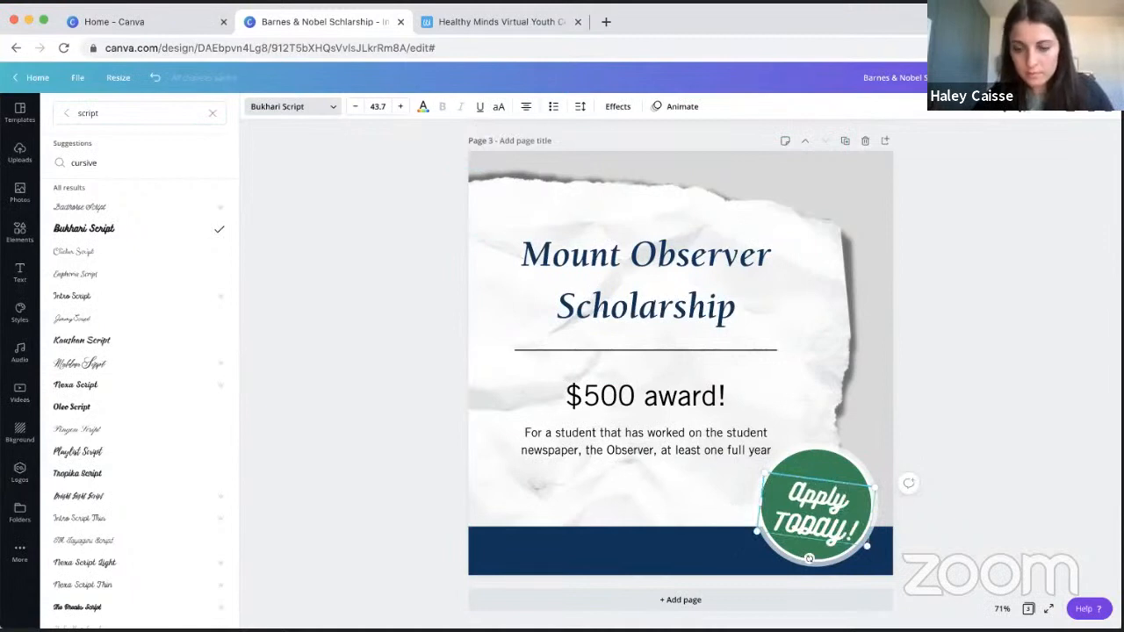
{"action": "key", "text": "BackSpace"}
{"action": "key", "text": "BackSpace"}
{"action": "key", "text": "BackSpace"}
{"action": "key", "text": "BackSpace"}
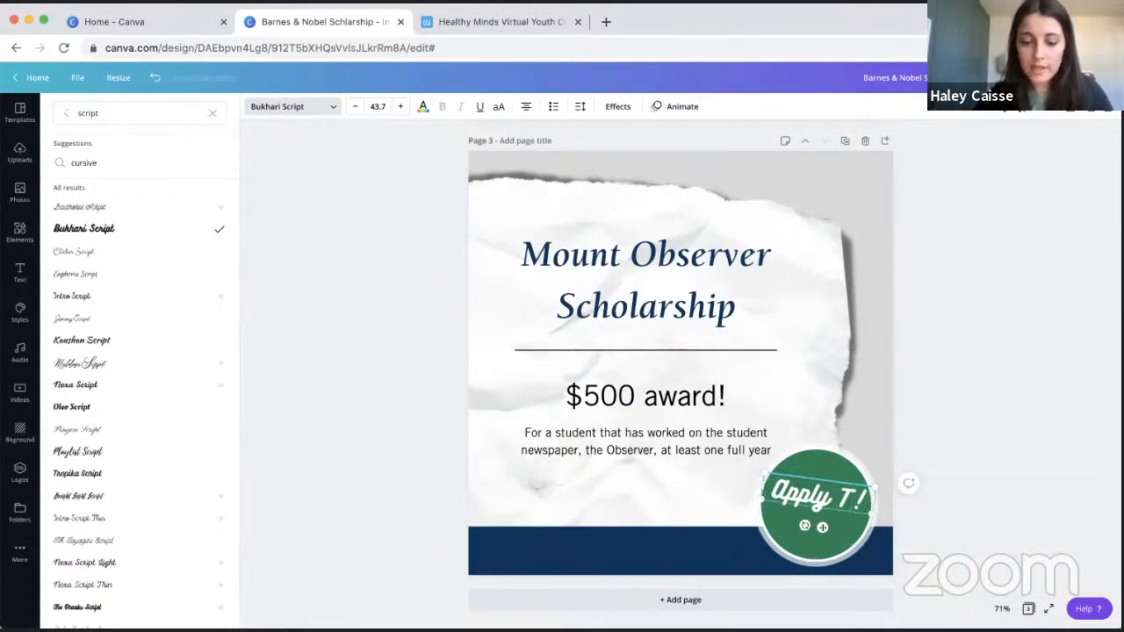
{"action": "type", "text": "oday"}
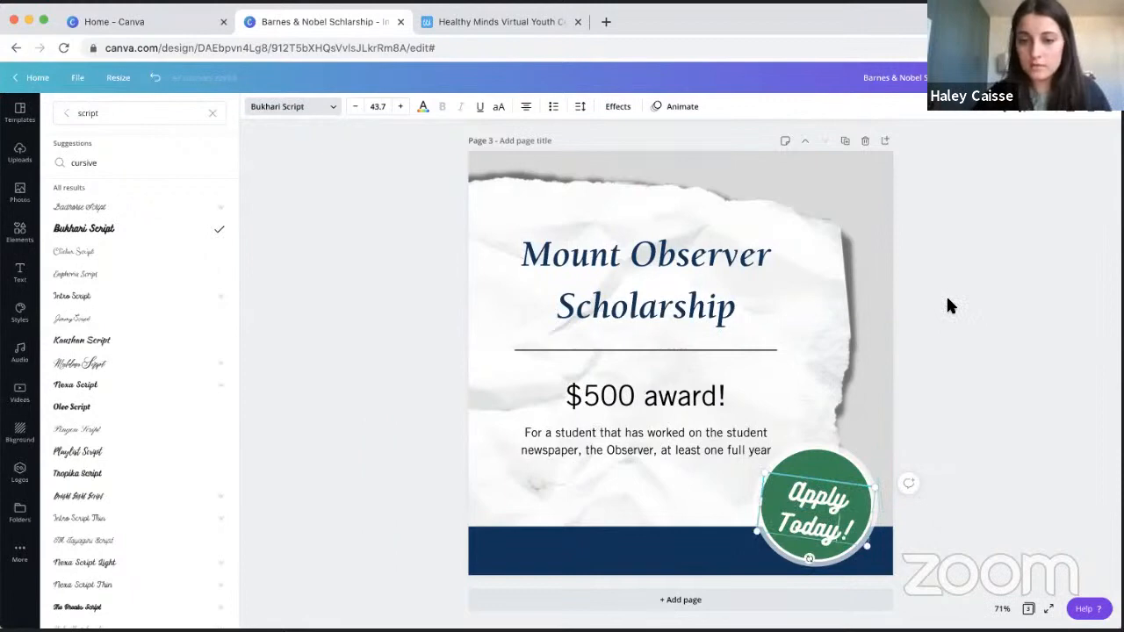
{"action": "key", "text": "Escape"}
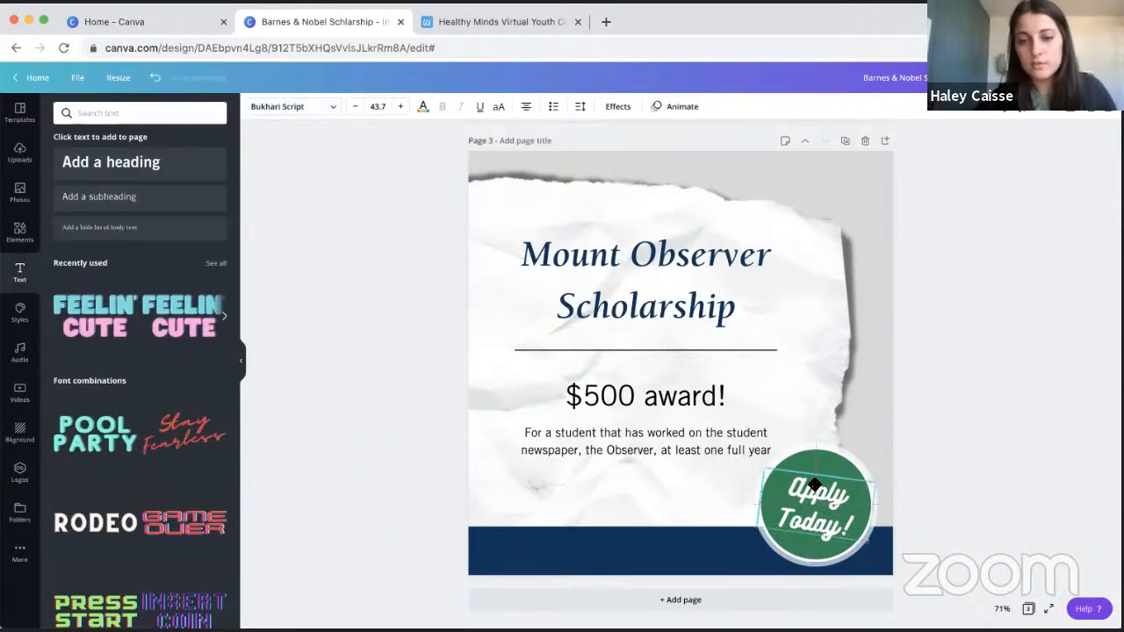
- Change the badge text's font to Tropika Script and enlarge the text to about size 58 across the green circle
{"action": "left_click", "coordinate": [334, 109]}
{"action": "scroll", "coordinate": [113, 425], "scroll_direction": "down", "scroll_amount": 2}
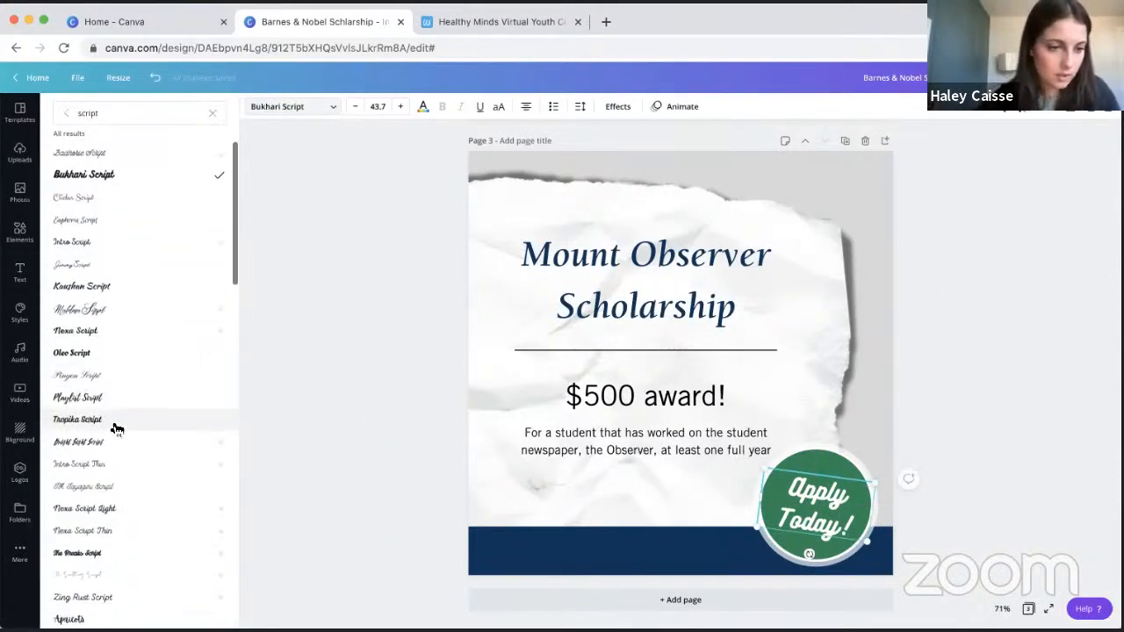
{"action": "left_click", "coordinate": [121, 410]}
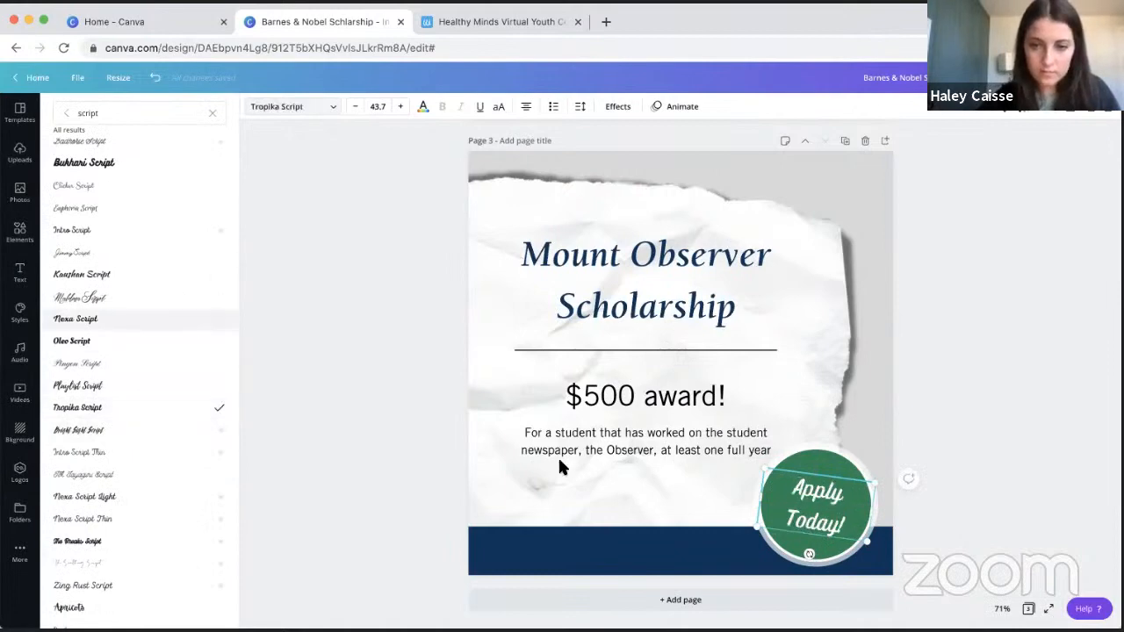
{"action": "left_click_drag", "start_coordinate": [766, 468], "coordinate": [747, 452]}
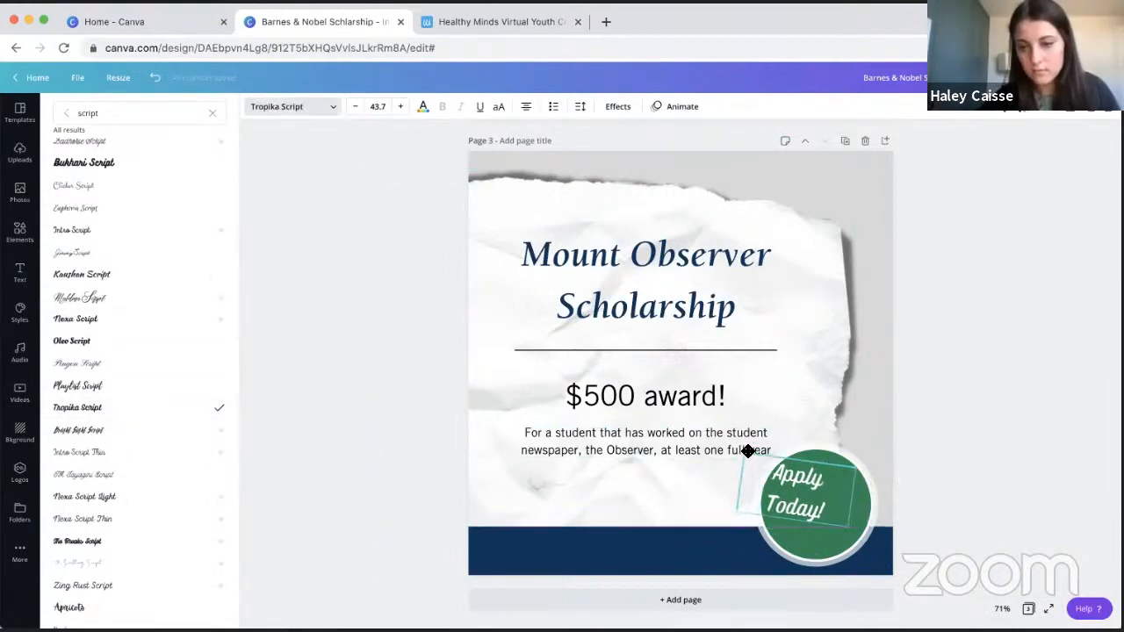
{"action": "left_click_drag", "start_coordinate": [847, 525], "coordinate": [882, 551]}
{"action": "left_click", "coordinate": [990, 467]}
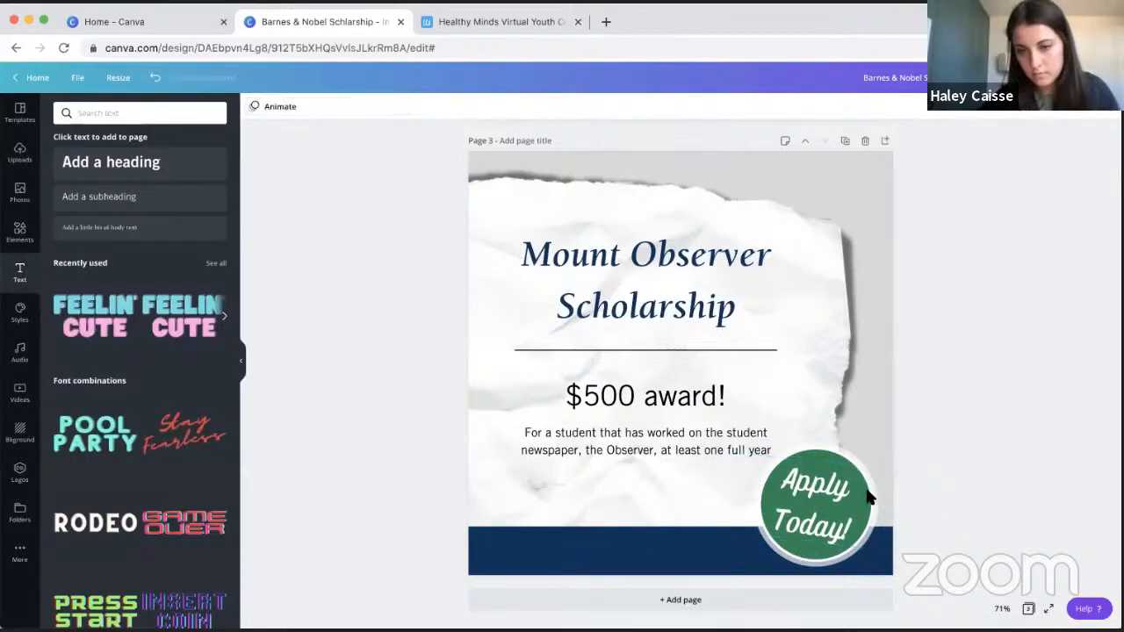
- Set the badge text's line height to 1.2 and recentre "Apply Today!" on the green circle
{"action": "left_click", "coordinate": [865, 493]}
{"action": "left_click", "coordinate": [580, 106]}
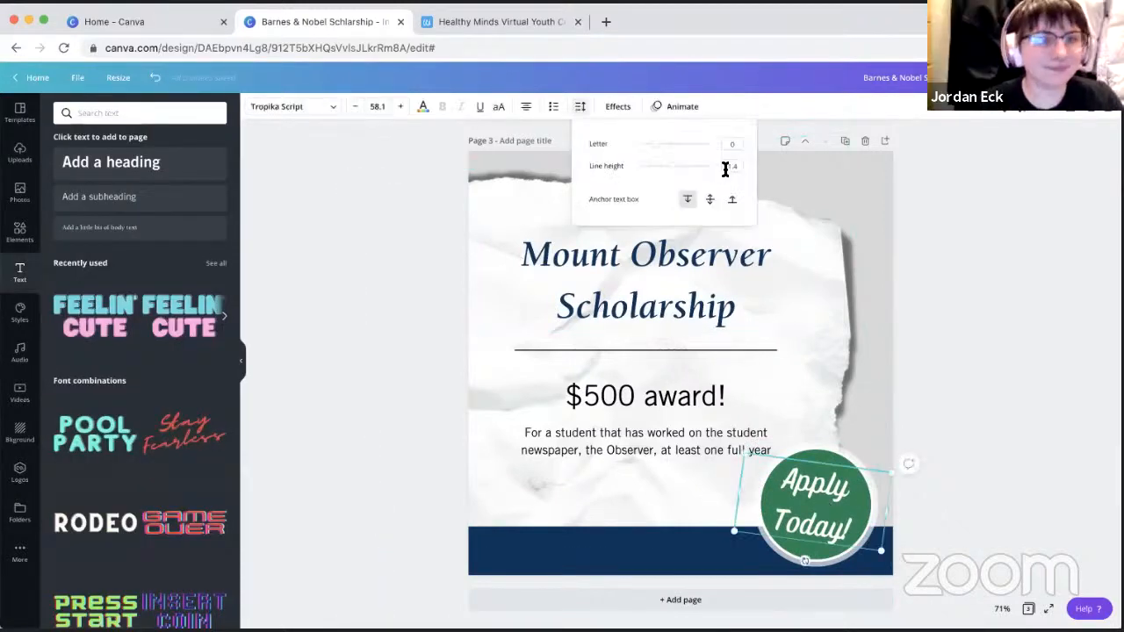
{"action": "type", "text": "1.2"}
{"action": "left_click", "coordinate": [993, 322]}
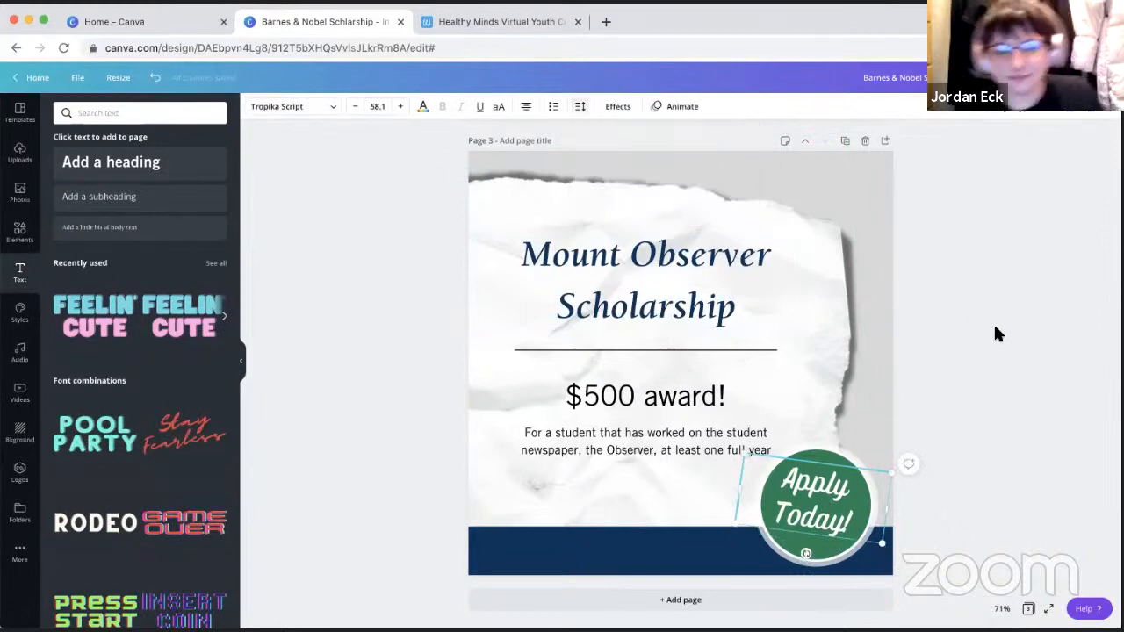
{"action": "left_click", "coordinate": [993, 322]}
{"action": "left_click", "coordinate": [811, 498]}
{"action": "left_click_drag", "start_coordinate": [811, 502], "coordinate": [812, 508]}
{"action": "left_click", "coordinate": [1060, 228]}
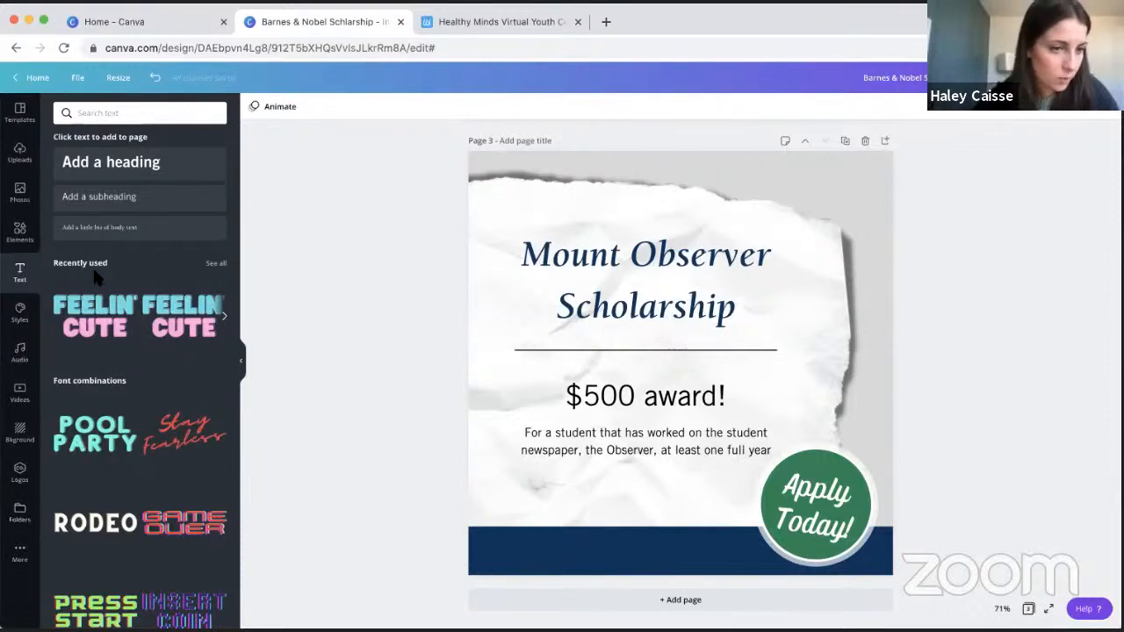
- Add a blank page after page 3 and delete it again
{"action": "left_click", "coordinate": [886, 141]}
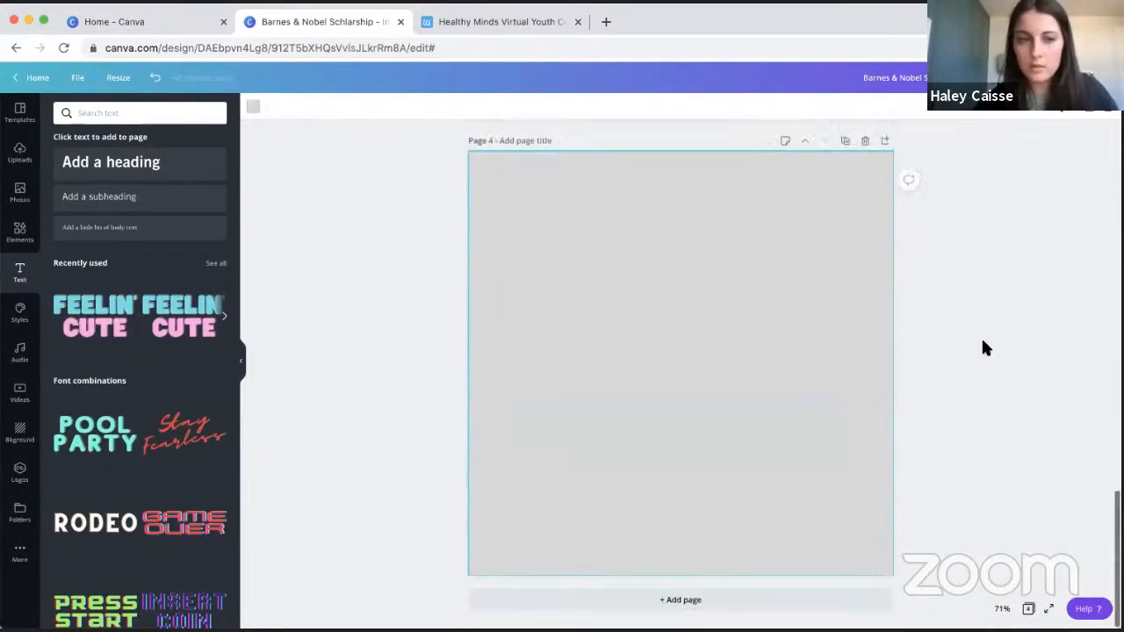
{"action": "left_click", "coordinate": [864, 142]}
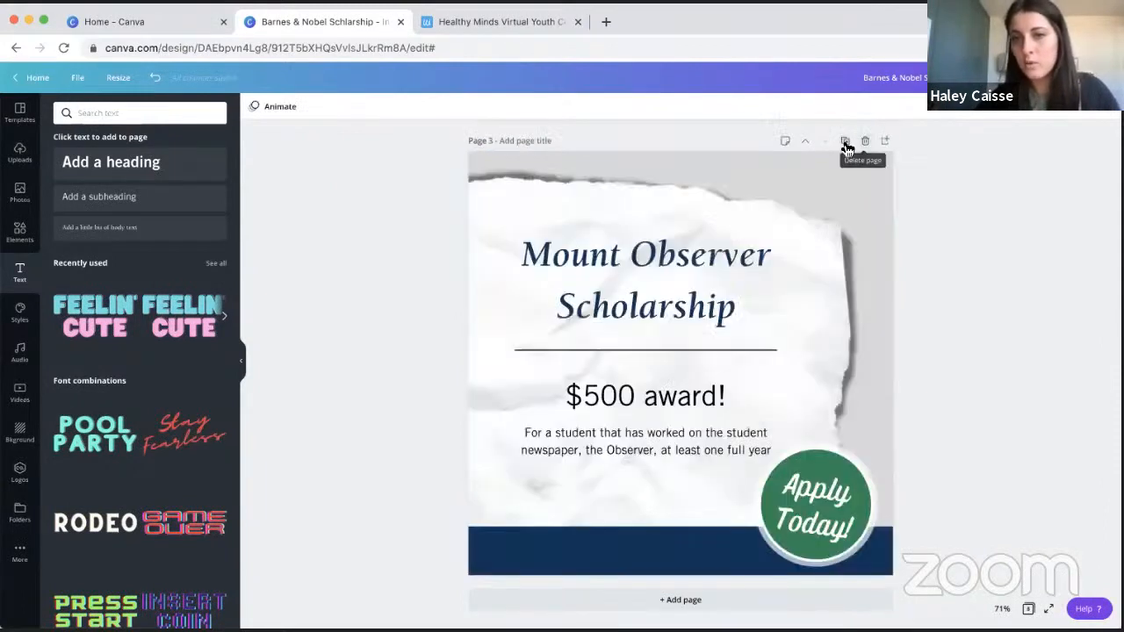
- Try out a duplicate of page 3 with its award line reading "$1,000 award!", and delete that copy
{"action": "left_click", "coordinate": [844, 142]}
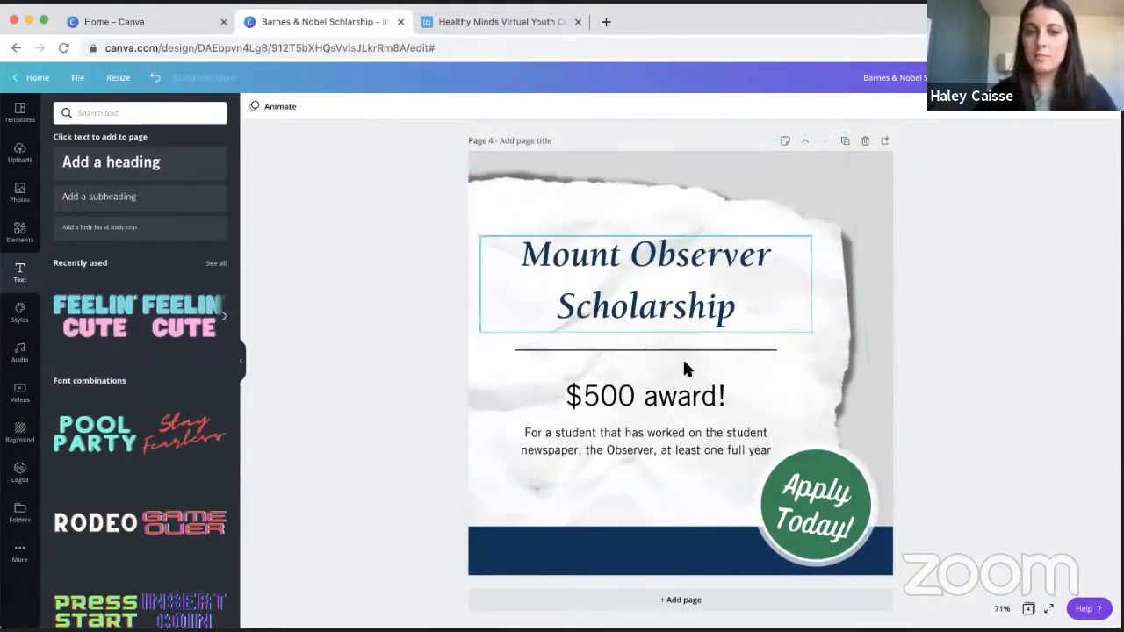
{"action": "double_click", "coordinate": [587, 400]}
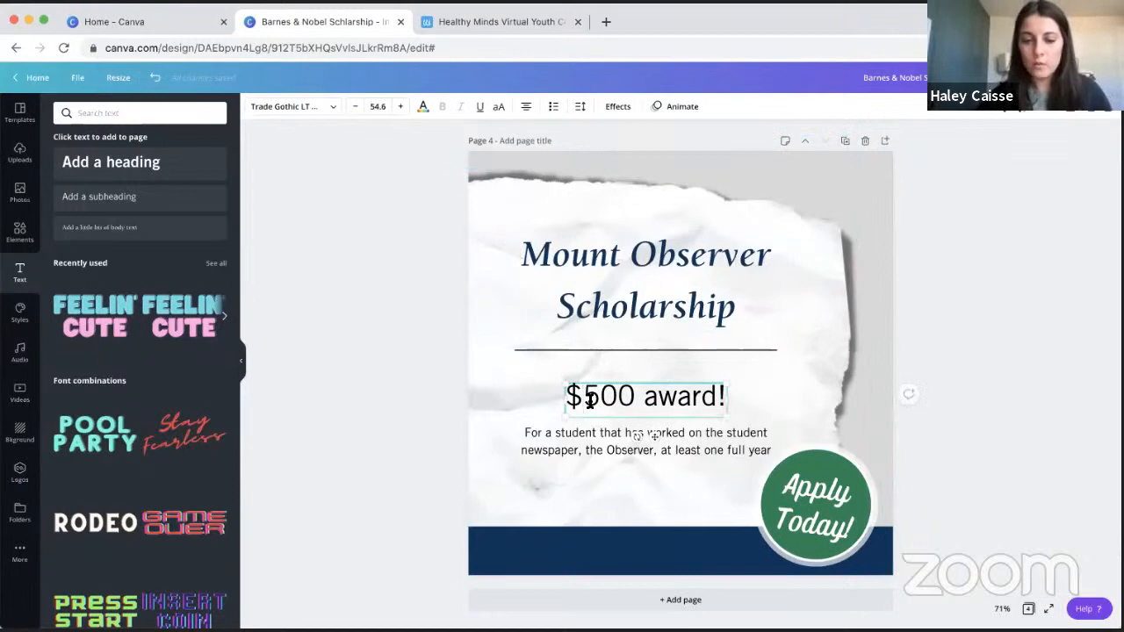
{"action": "key", "text": "BackSpace"}
{"action": "type", "text": "1,"}
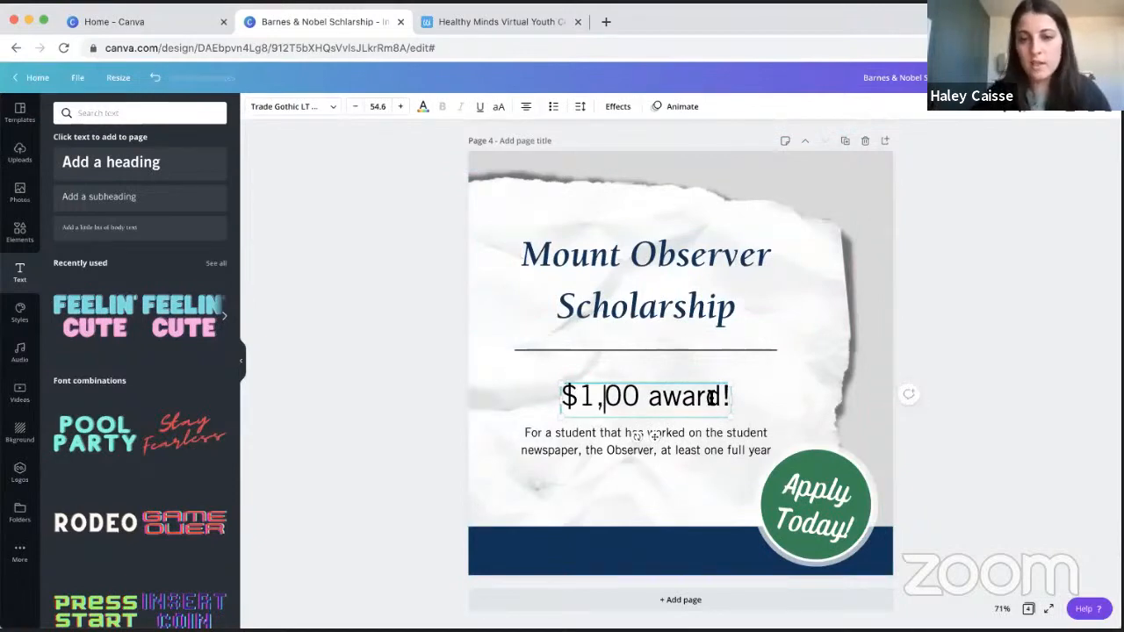
{"action": "type", "text": "0"}
{"action": "left_click", "coordinate": [1005, 307]}
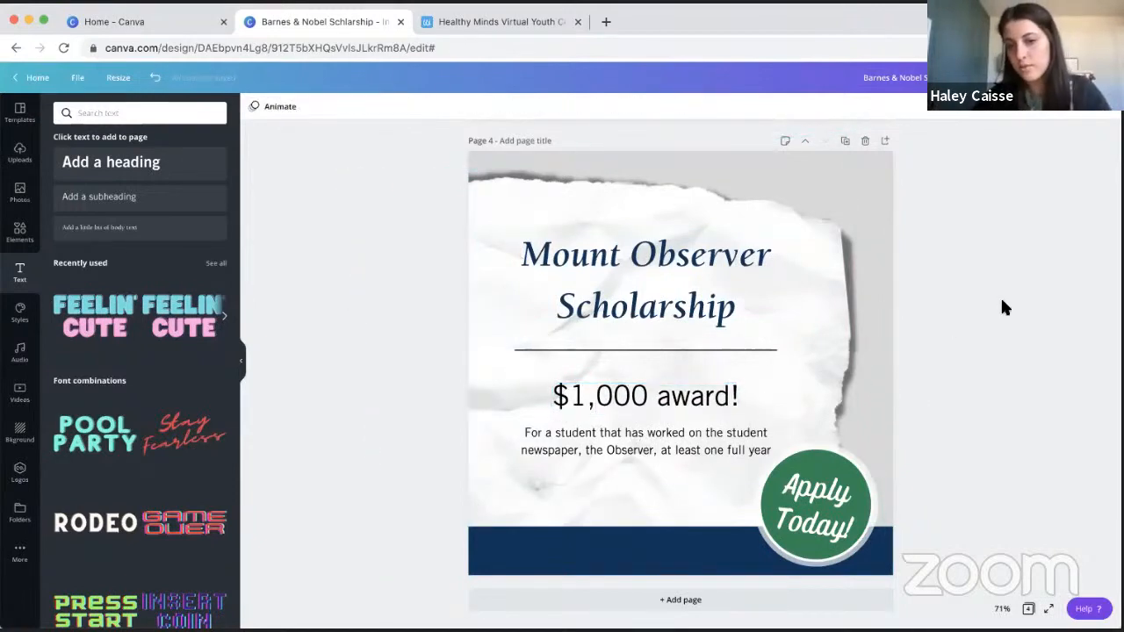
{"action": "left_click", "coordinate": [865, 142]}
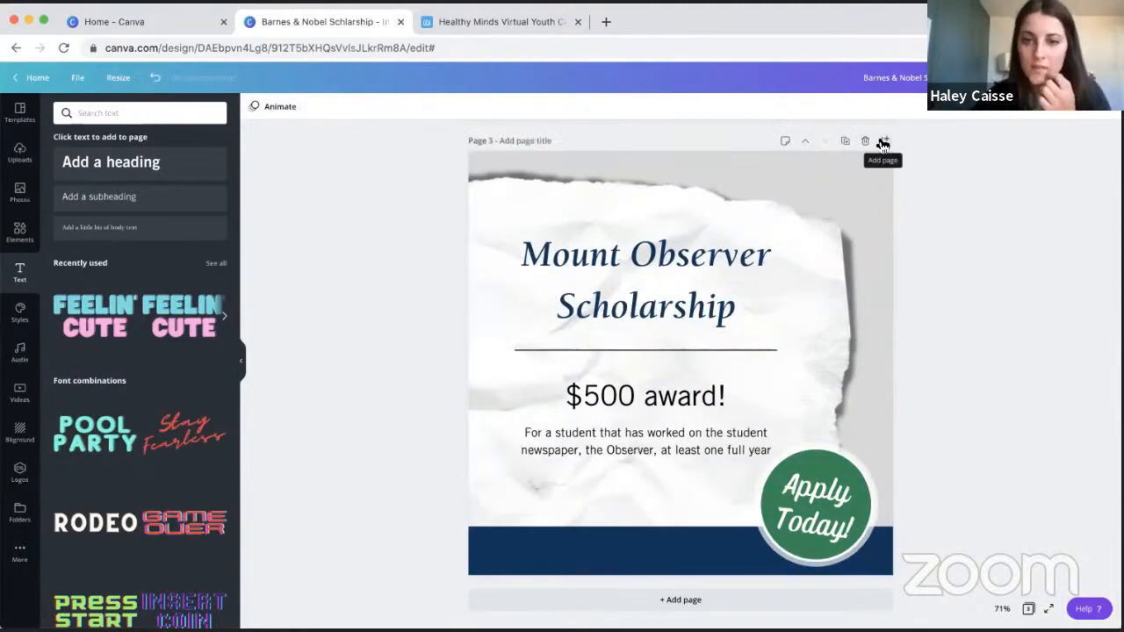
- Add a blank page 4 and place the recently used video of the dog with heart-shaped glasses on it
{"action": "left_click", "coordinate": [882, 143]}
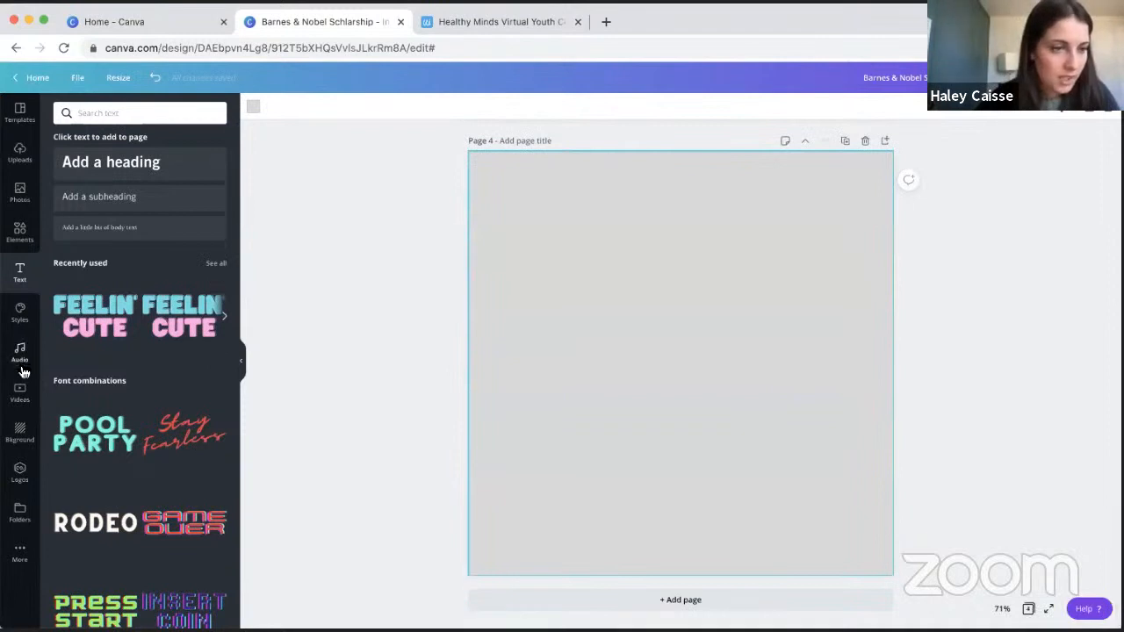
{"action": "left_click", "coordinate": [21, 408]}
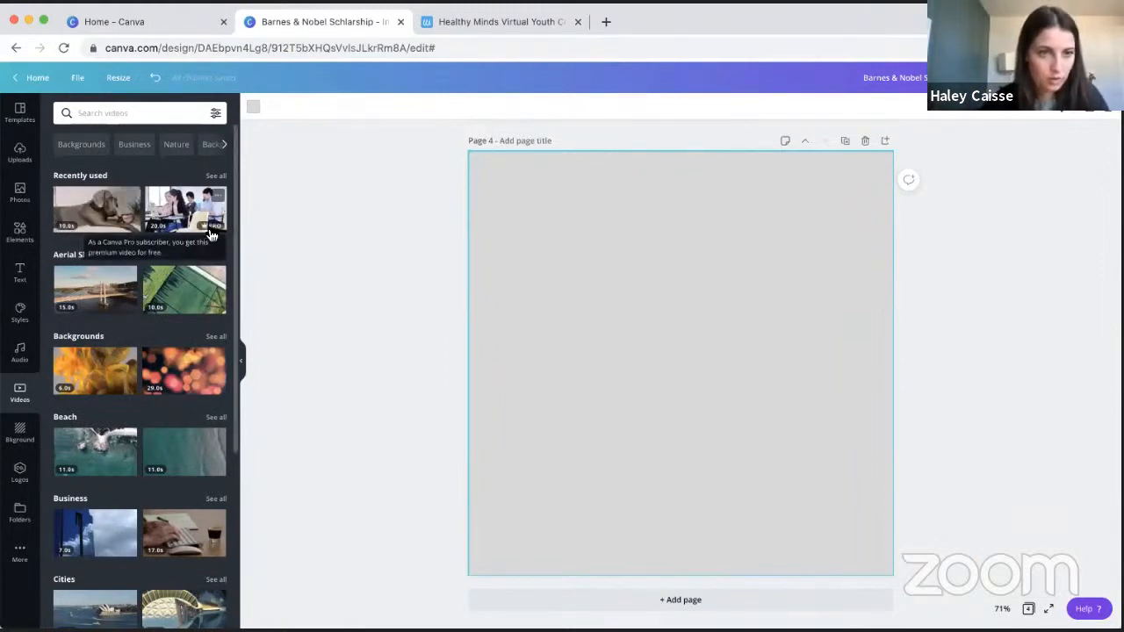
{"action": "left_click", "coordinate": [96, 209]}
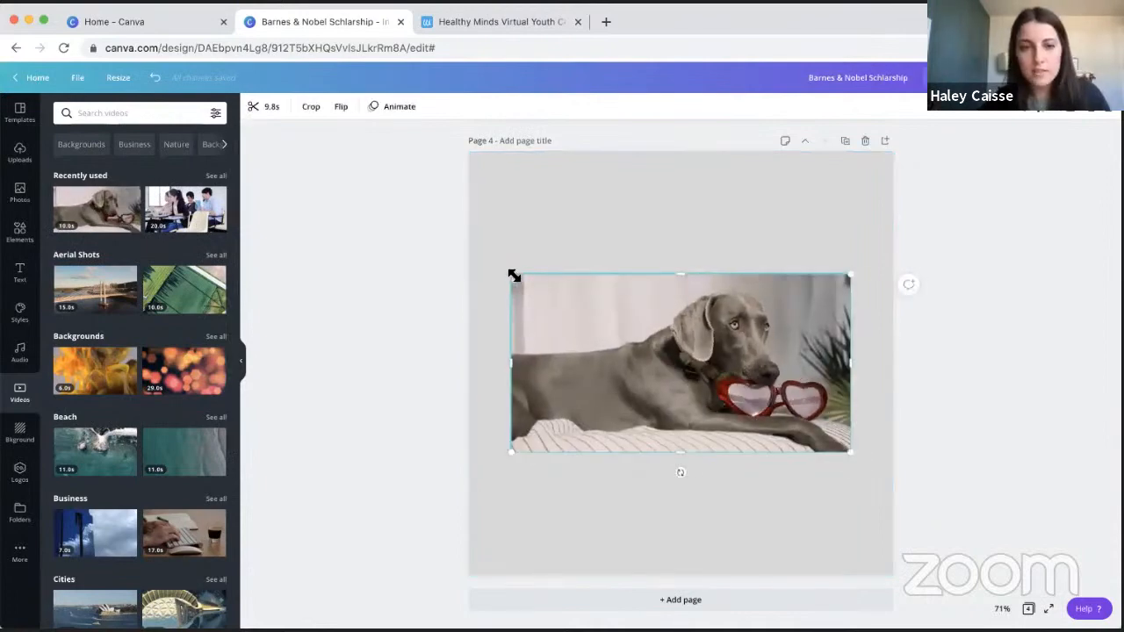
- Enlarge the dog video to fill page 4 and shift its crop so the dog's head sits near the page's centre
{"action": "left_click_drag", "start_coordinate": [512, 275], "coordinate": [282, 123]}
{"action": "left_click_drag", "start_coordinate": [852, 453], "coordinate": [1069, 609]}
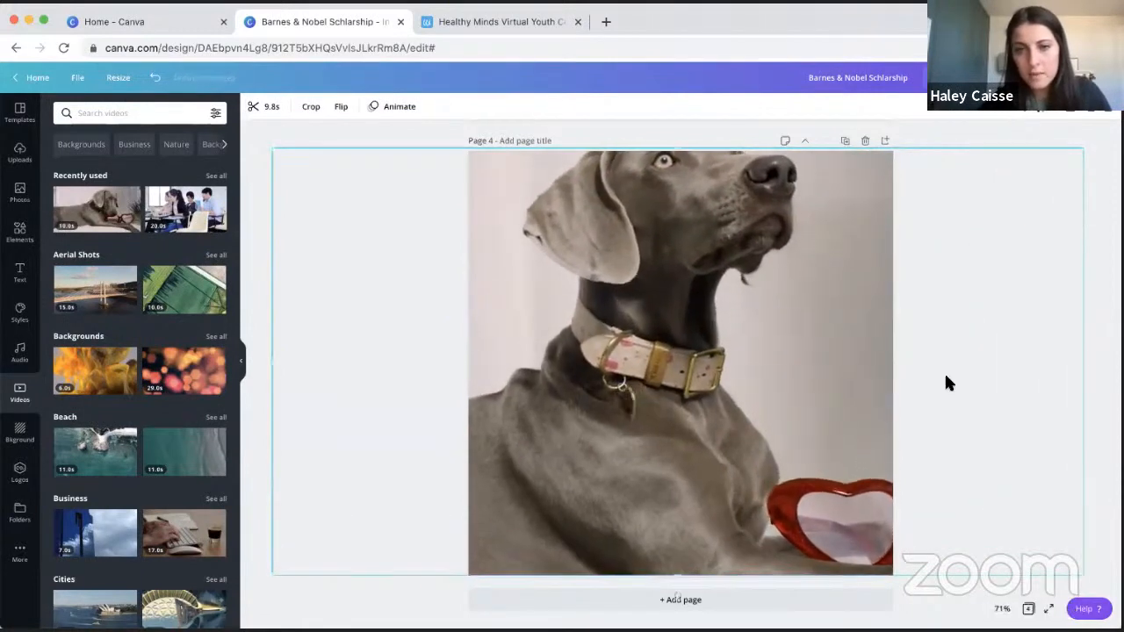
{"action": "left_click", "coordinate": [1100, 164]}
{"action": "double_click", "coordinate": [728, 298]}
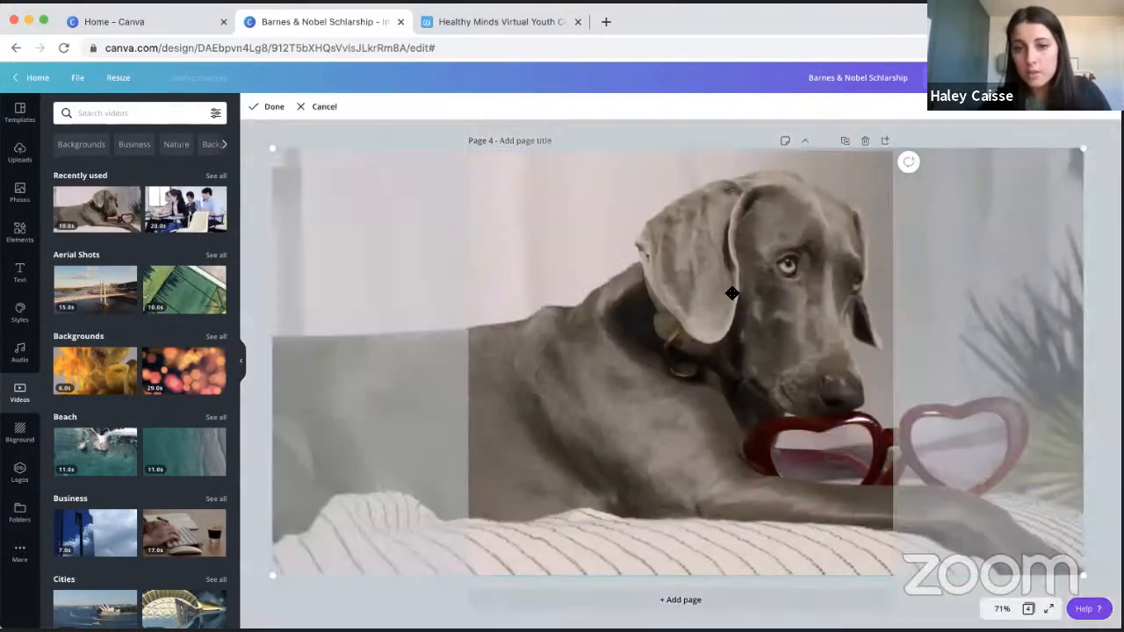
{"action": "left_click_drag", "start_coordinate": [572, 279], "coordinate": [612, 273]}
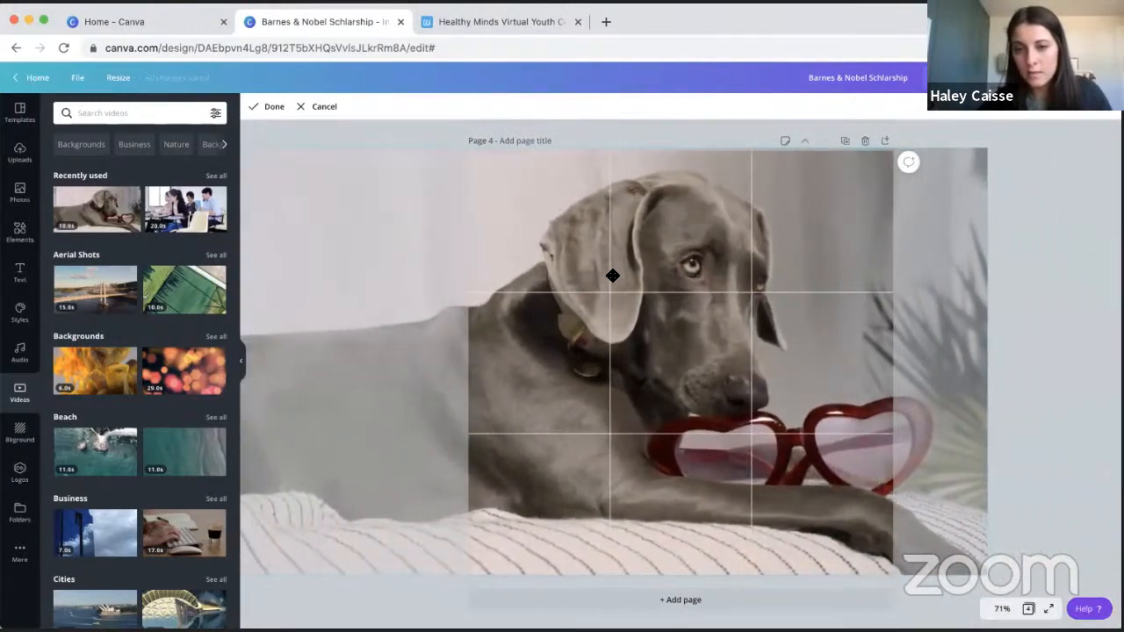
{"action": "left_click", "coordinate": [1073, 189]}
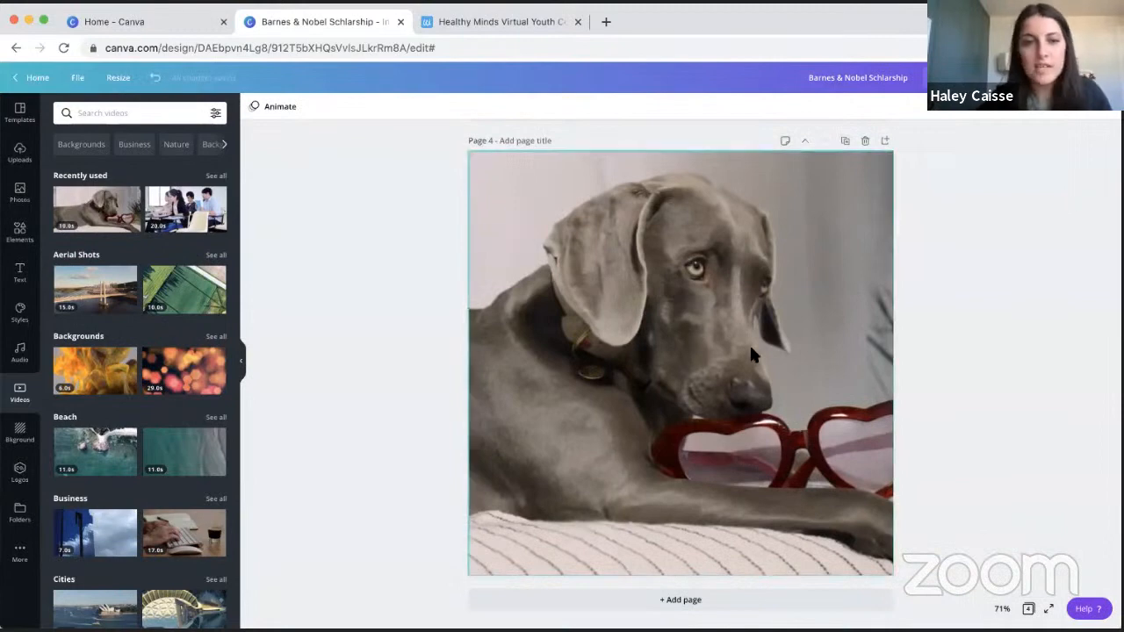
- Play the dog video on page 4 and open the audio library
{"action": "left_click", "coordinate": [669, 360]}
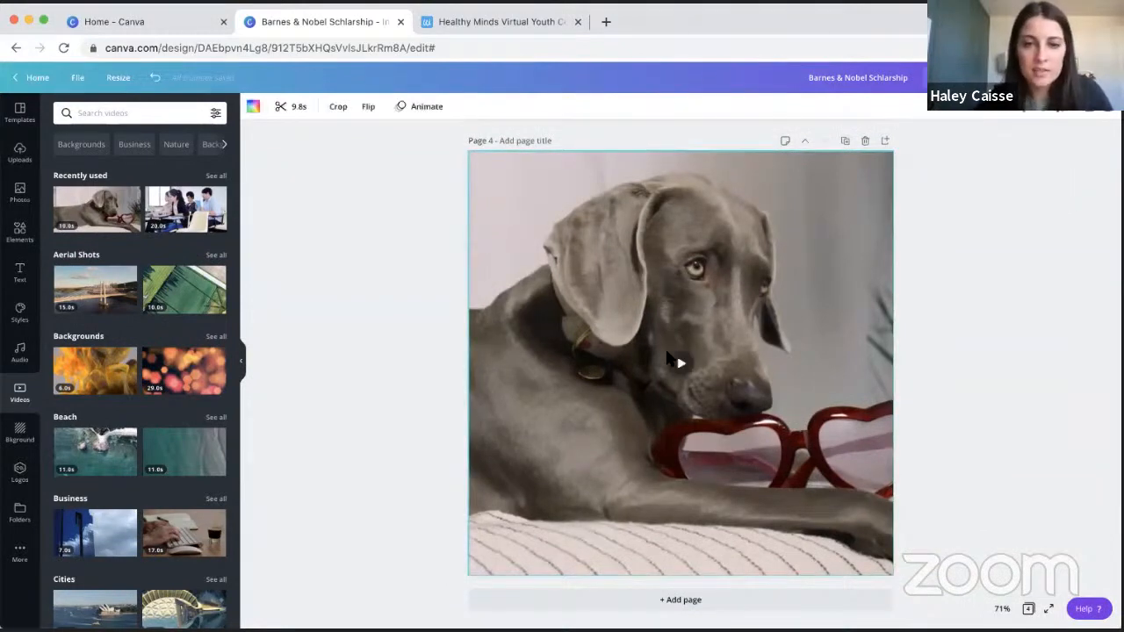
{"action": "left_click", "coordinate": [672, 366]}
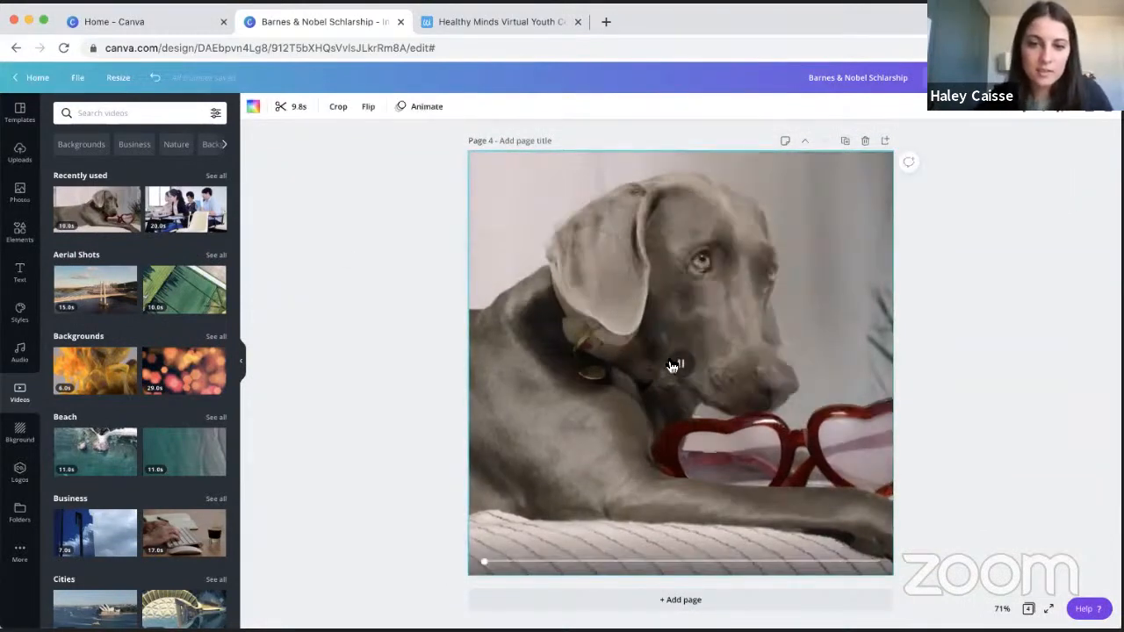
{"action": "left_click", "coordinate": [22, 364]}
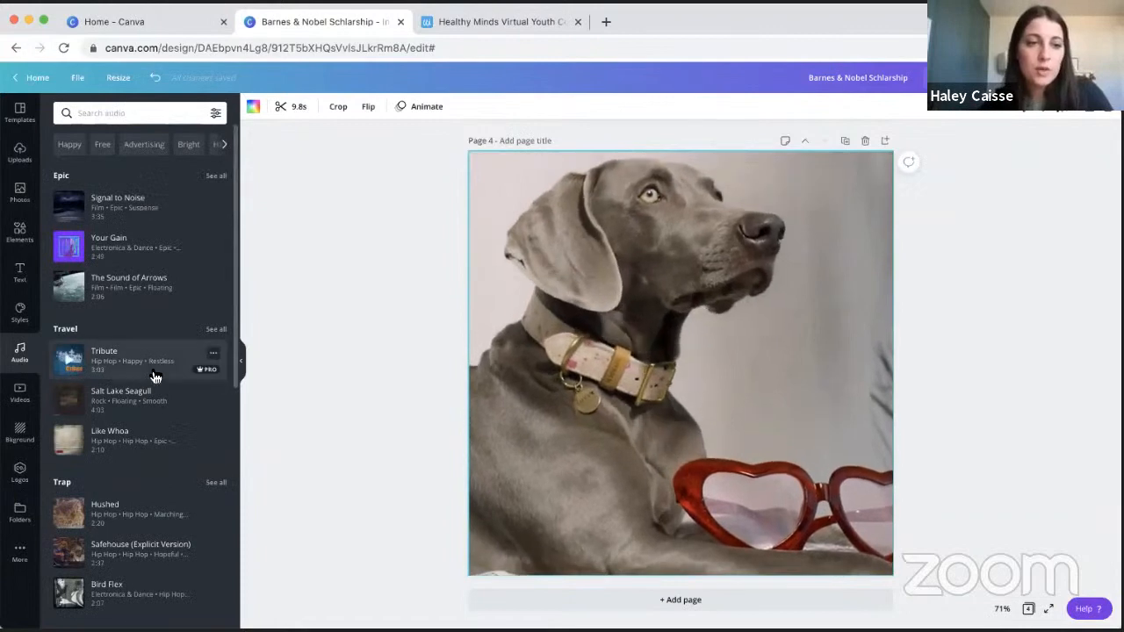
- Add a heading reading "Happy Valntine's Dat!" over the dog video on page 4
{"action": "scroll", "coordinate": [145, 377], "scroll_direction": "down", "scroll_amount": 3}
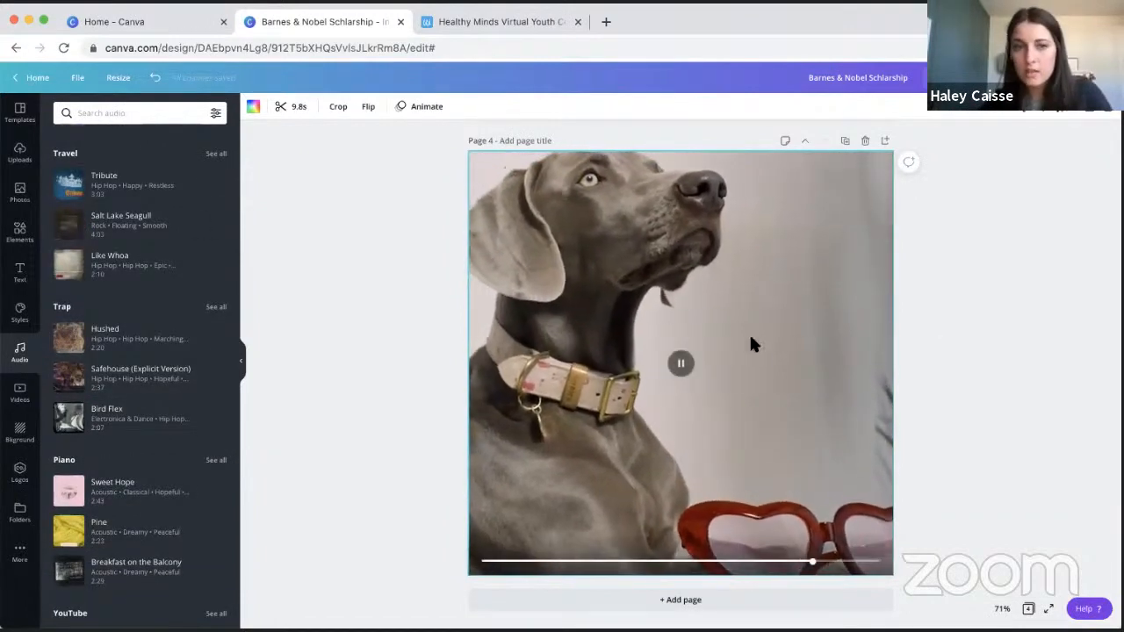
{"action": "left_click", "coordinate": [19, 273]}
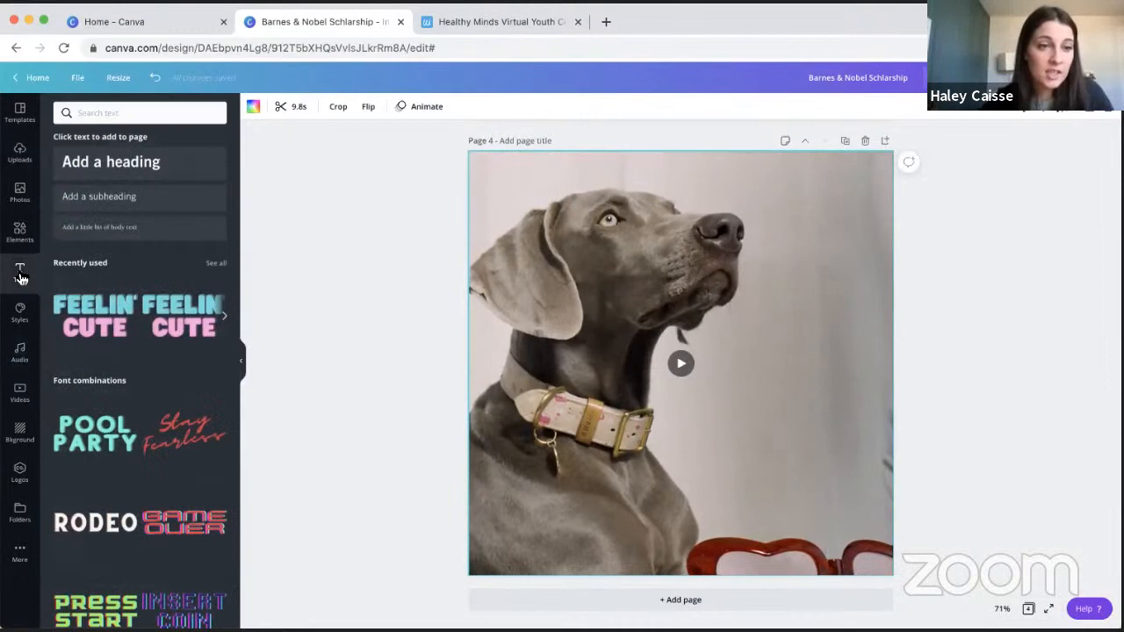
{"action": "left_click", "coordinate": [88, 159]}
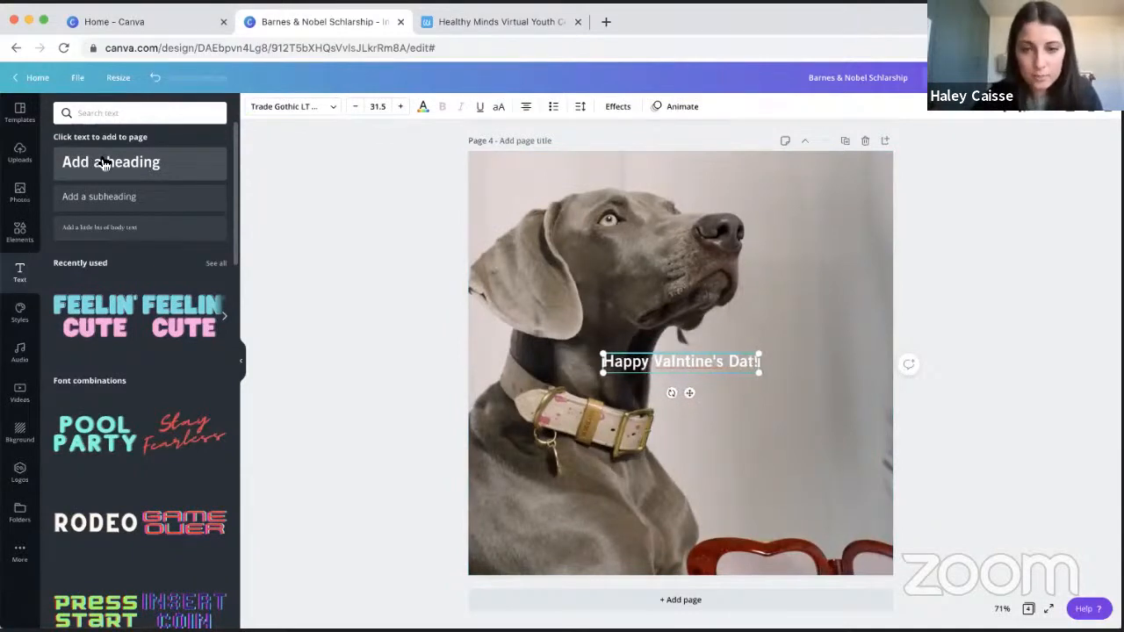
- Correct the heading's spelling so that it reads "Happy Valentine's Day!"
{"action": "right_click", "coordinate": [716, 361]}
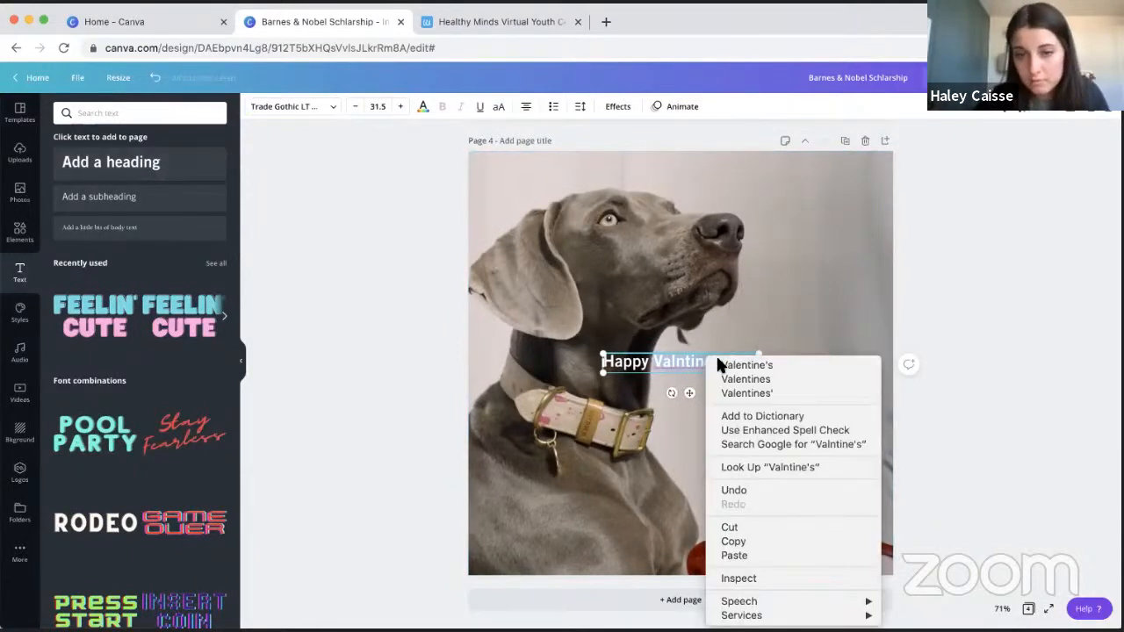
{"action": "left_click", "coordinate": [720, 364]}
{"action": "left_click", "coordinate": [974, 250]}
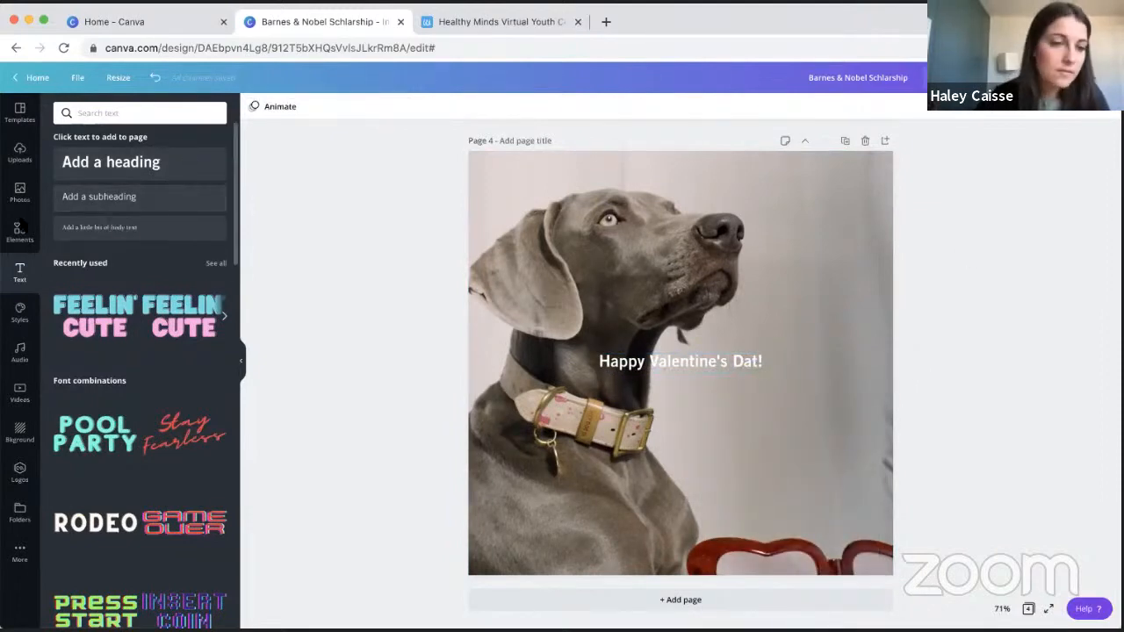
{"action": "left_click", "coordinate": [760, 358]}
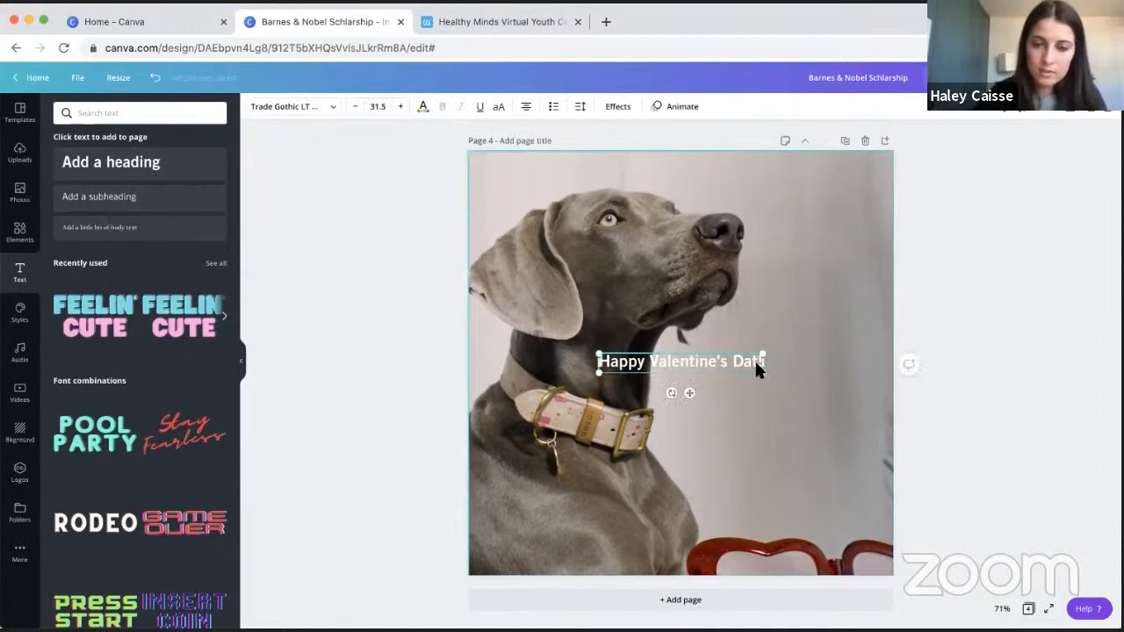
{"action": "key", "text": "BackSpace"}
{"action": "type", "text": "y!"}
{"action": "left_click", "coordinate": [976, 307]}
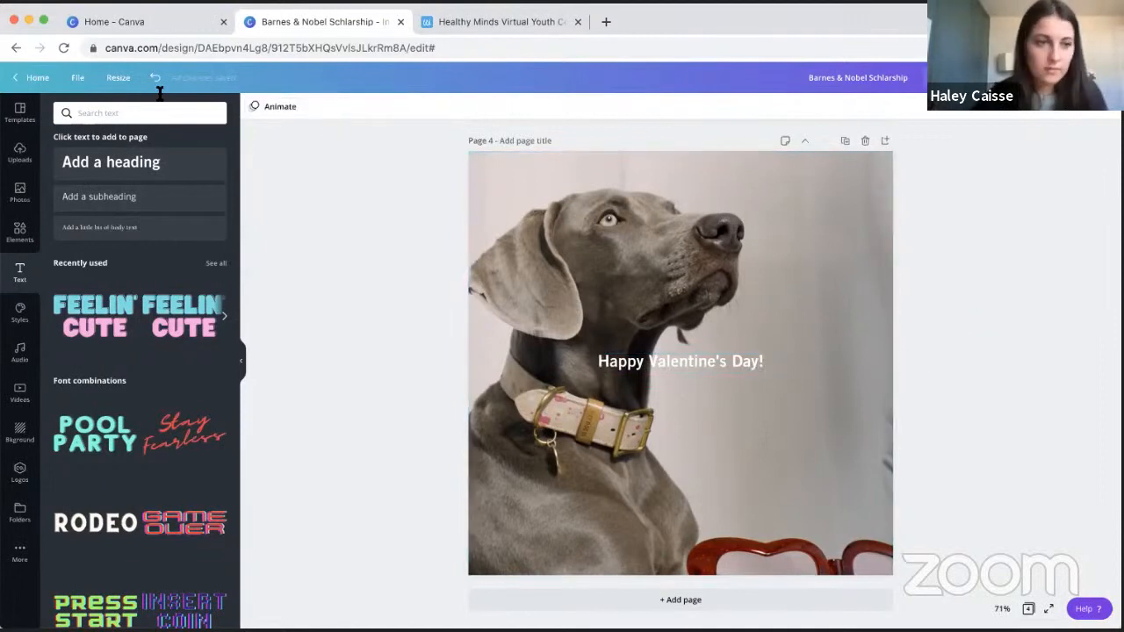
- Add the leafy branch sticker to page 4 and remove it again
{"action": "left_click", "coordinate": [20, 232]}
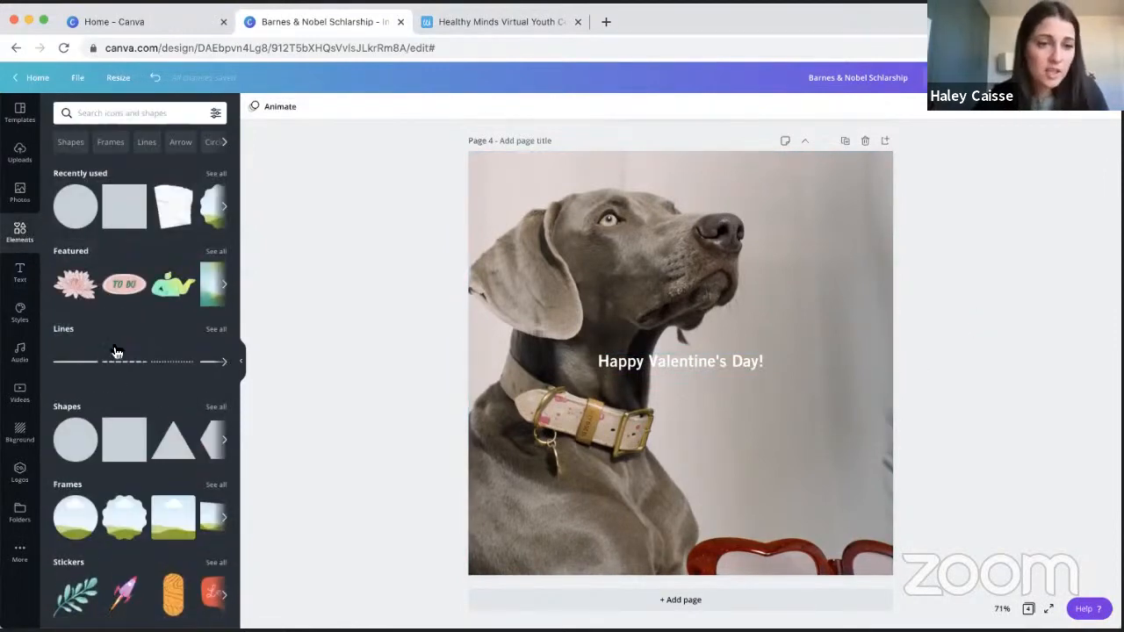
{"action": "left_click", "coordinate": [89, 603]}
{"action": "key", "text": "Delete"}
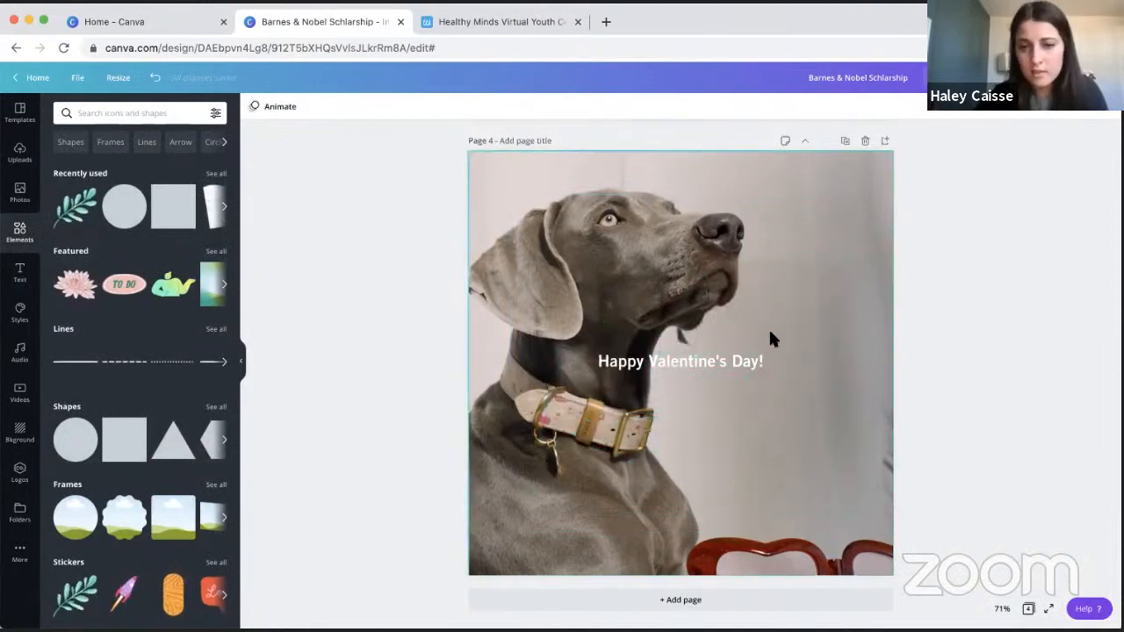
- Narrow the Valentine's heading so that its text wraps onto three lines
{"action": "left_click", "coordinate": [738, 360]}
{"action": "left_click_drag", "start_coordinate": [764, 362], "coordinate": [691, 375]}
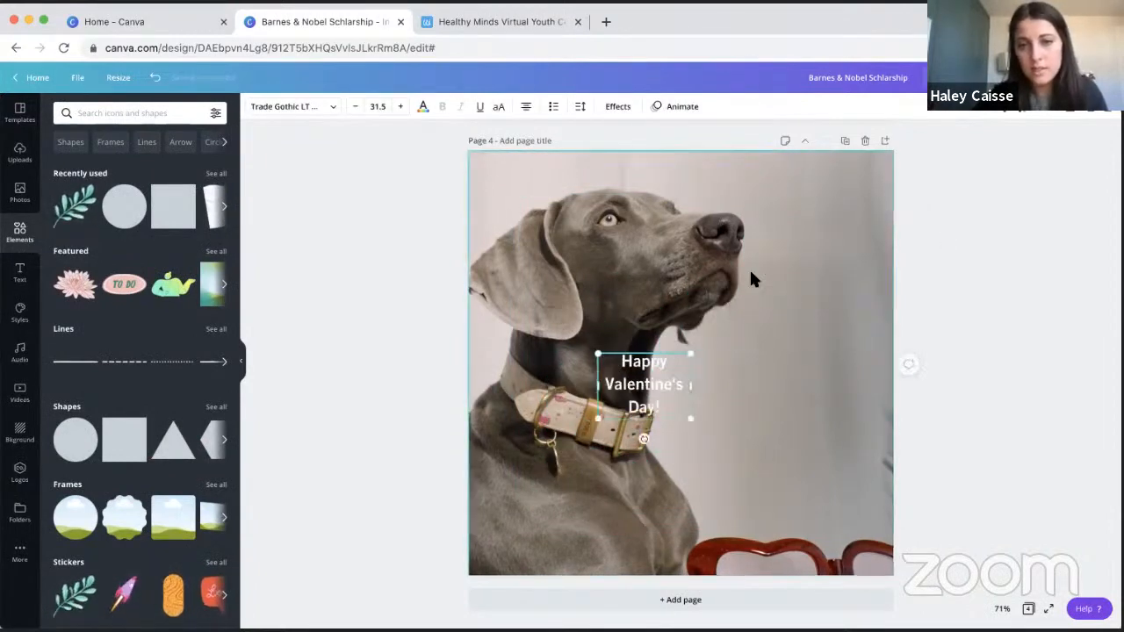
- Play the dog video on page 4 and delete that page
{"action": "left_click", "coordinate": [749, 267]}
{"action": "left_click", "coordinate": [681, 363]}
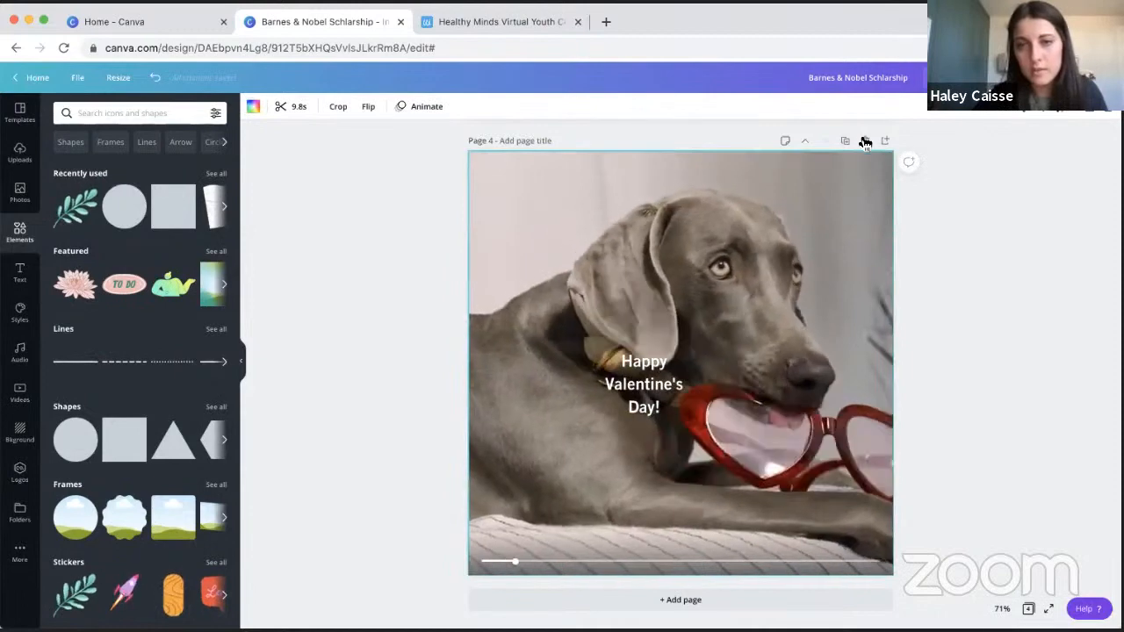
{"action": "left_click", "coordinate": [865, 143]}
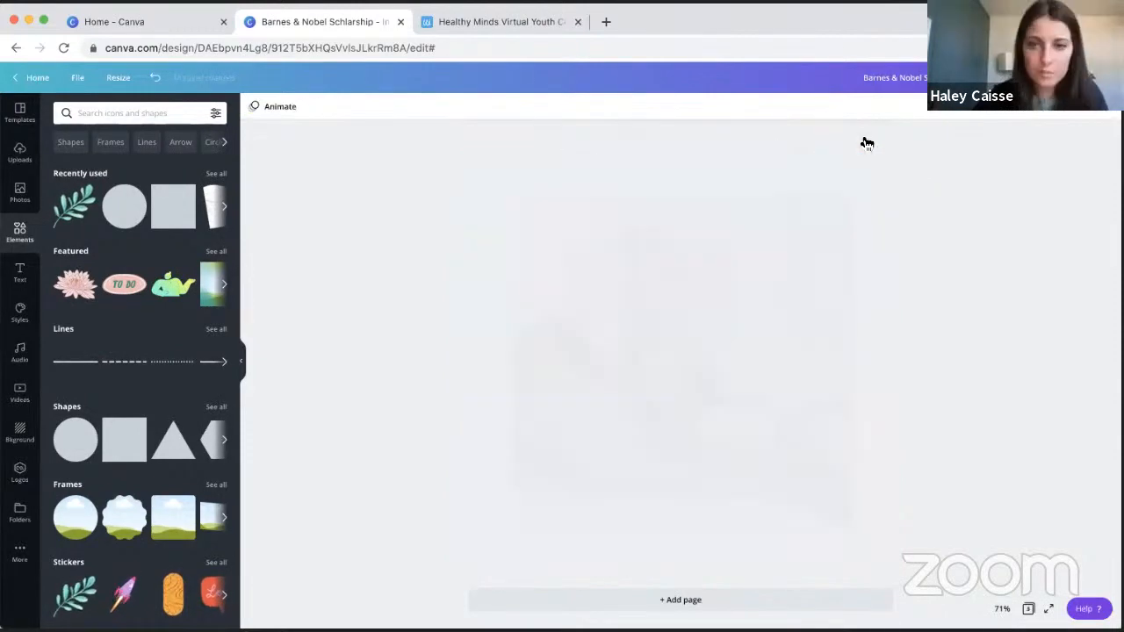
- Add a blank page 4 and give it the pink lychee background from the Food category
{"action": "left_click", "coordinate": [20, 432]}
{"action": "scroll", "coordinate": [117, 365], "scroll_direction": "down", "scroll_amount": 2}
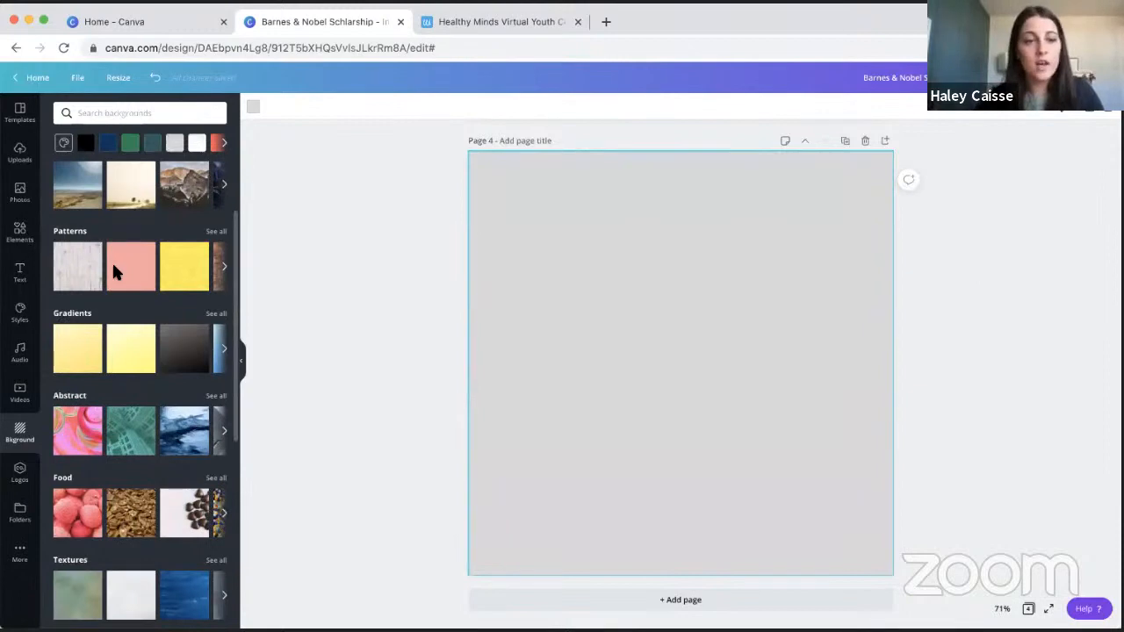
{"action": "scroll", "coordinate": [112, 261], "scroll_direction": "down", "scroll_amount": 1}
{"action": "left_click", "coordinate": [77, 458]}
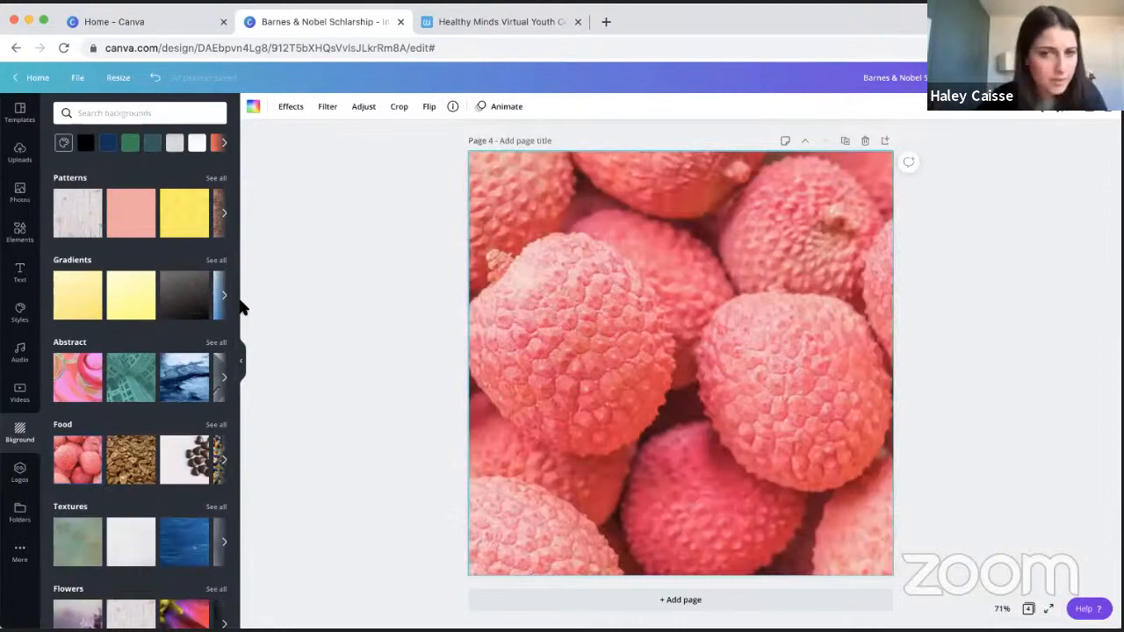
- Try the pecan, green paint texture and lavender flower backgrounds on page 4
{"action": "scroll", "coordinate": [165, 338], "scroll_direction": "down", "scroll_amount": 3}
{"action": "left_click", "coordinate": [136, 364]}
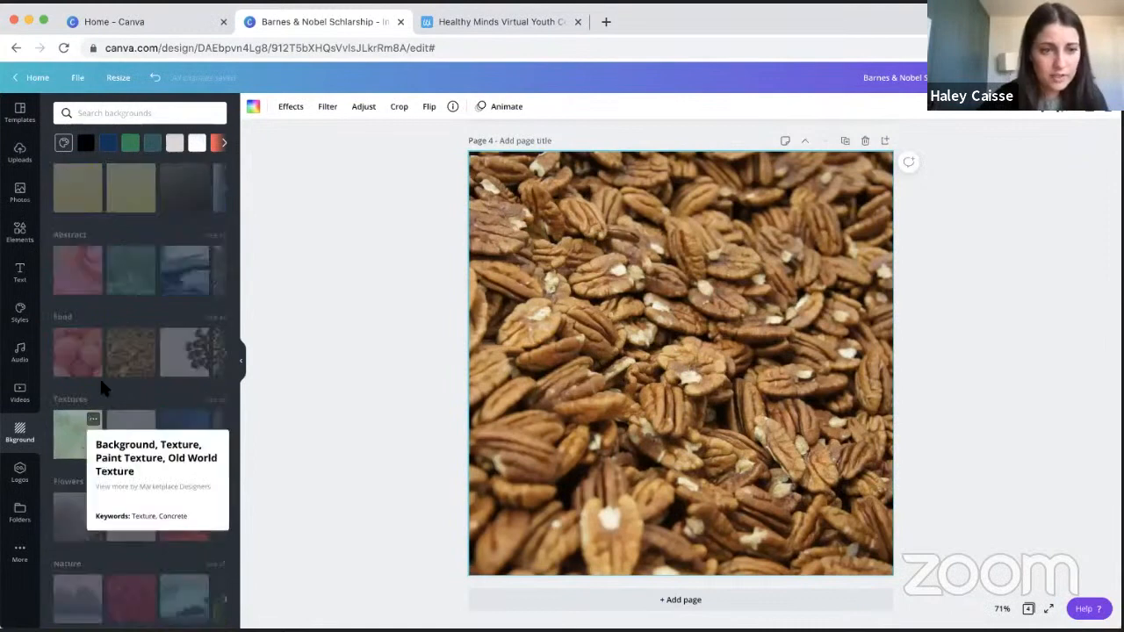
{"action": "left_click", "coordinate": [68, 533]}
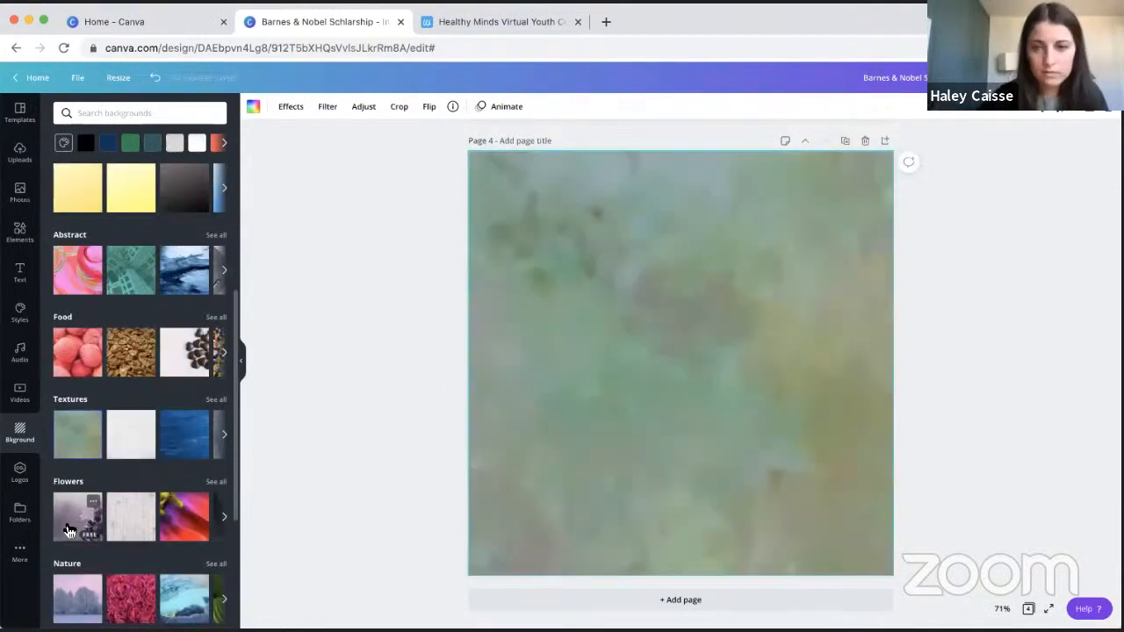
{"action": "left_click", "coordinate": [222, 518]}
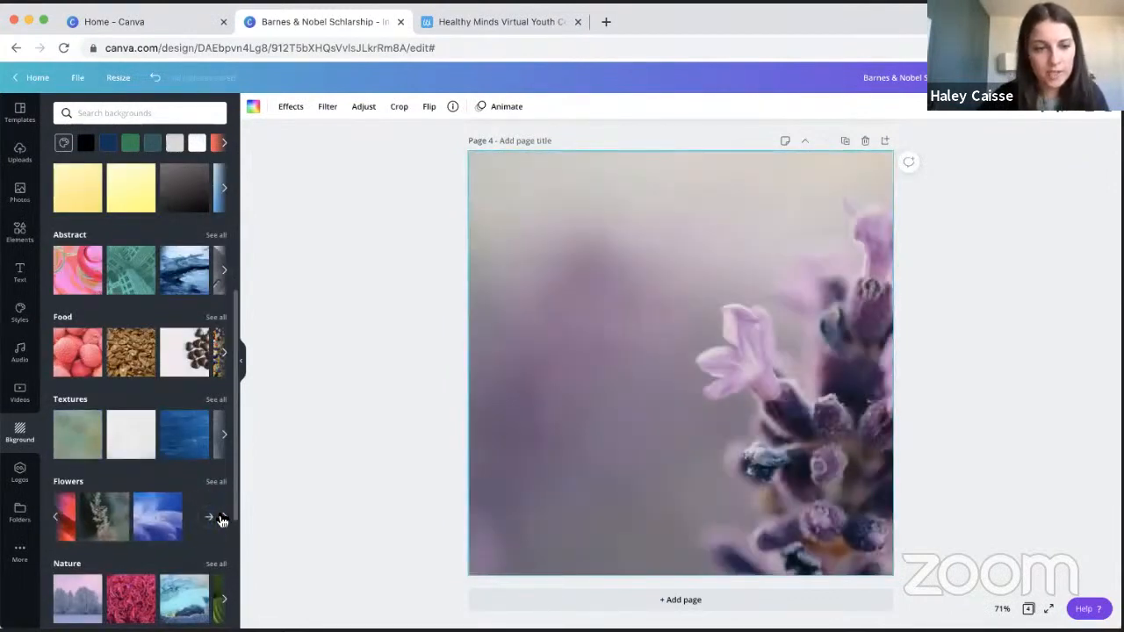
- Try the magenta Nature background and the blurred golden lights background on page 4
{"action": "scroll", "coordinate": [136, 360], "scroll_direction": "down", "scroll_amount": 4}
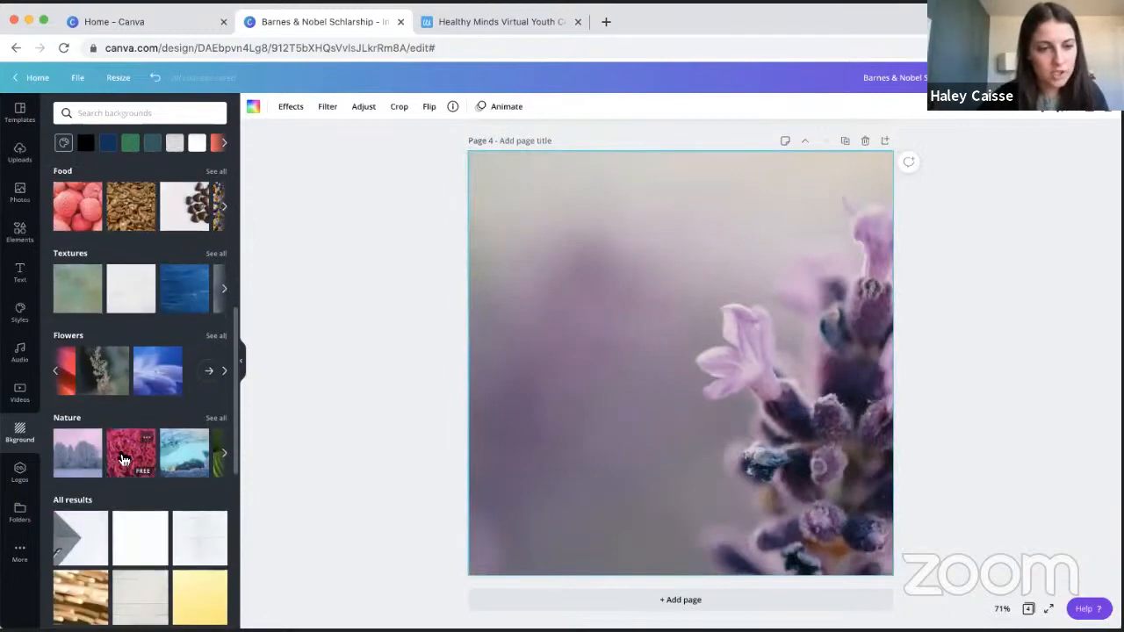
{"action": "left_click", "coordinate": [121, 457]}
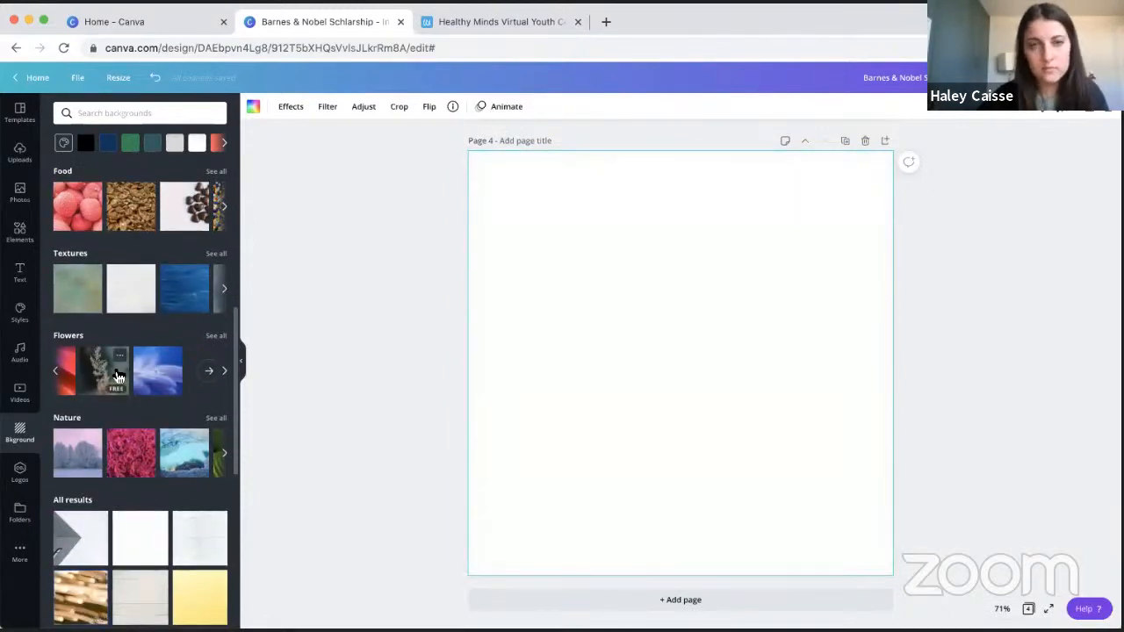
{"action": "left_click", "coordinate": [71, 590]}
- Apply the pink swirl background from the Abstract category to page 4 and delete the page
{"action": "scroll", "coordinate": [96, 363], "scroll_direction": "up", "scroll_amount": 3}
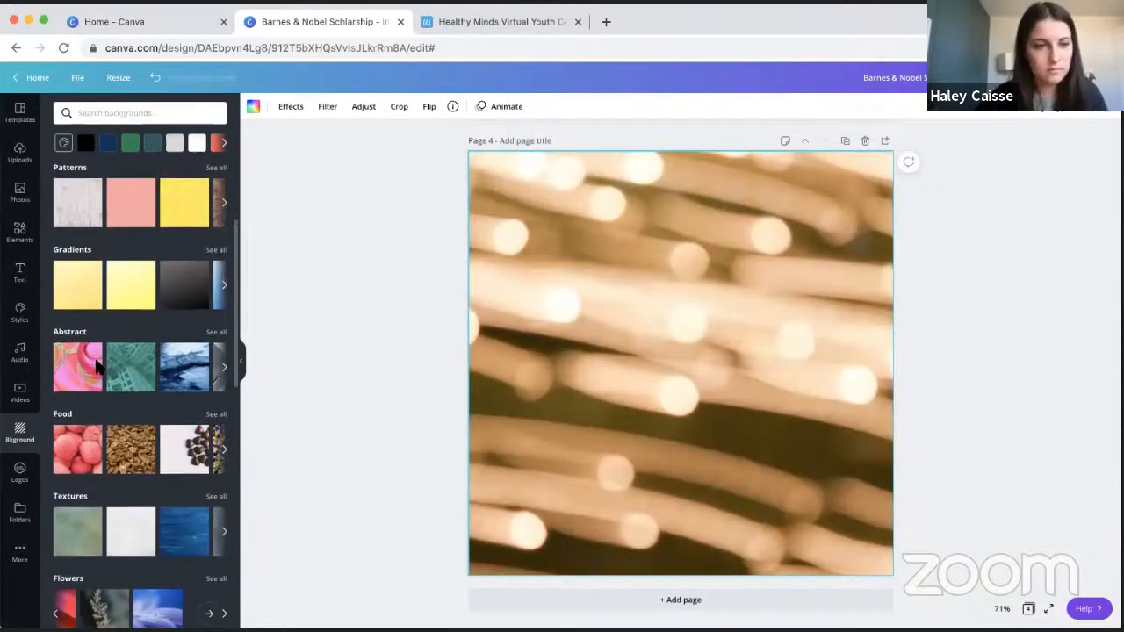
{"action": "left_click", "coordinate": [73, 384]}
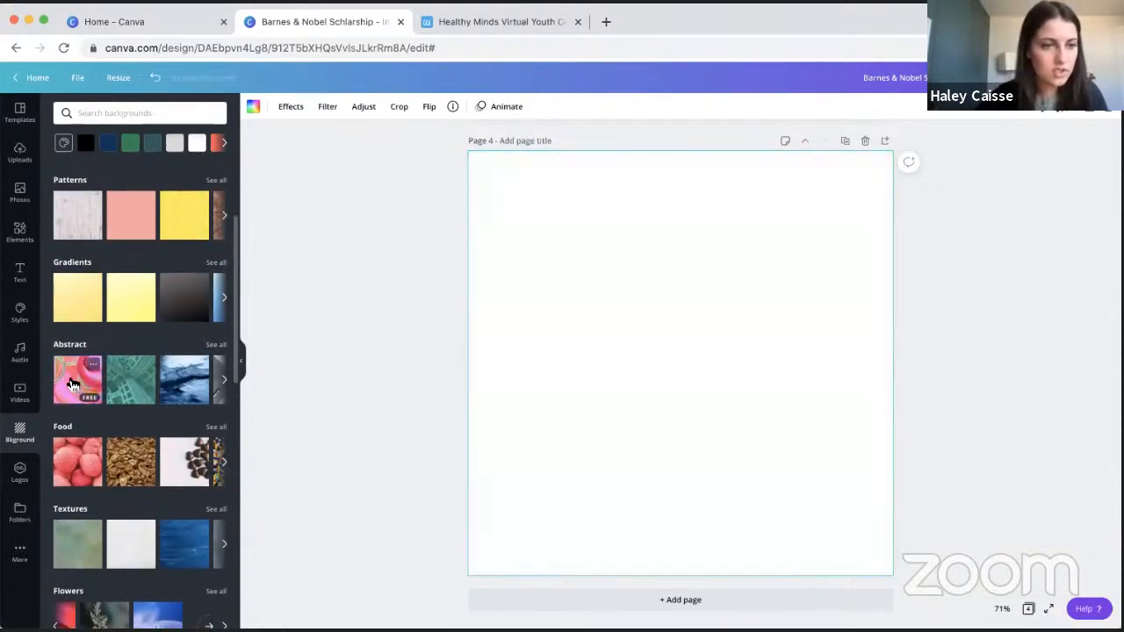
{"action": "scroll", "coordinate": [430, 313], "scroll_direction": "up", "scroll_amount": 1}
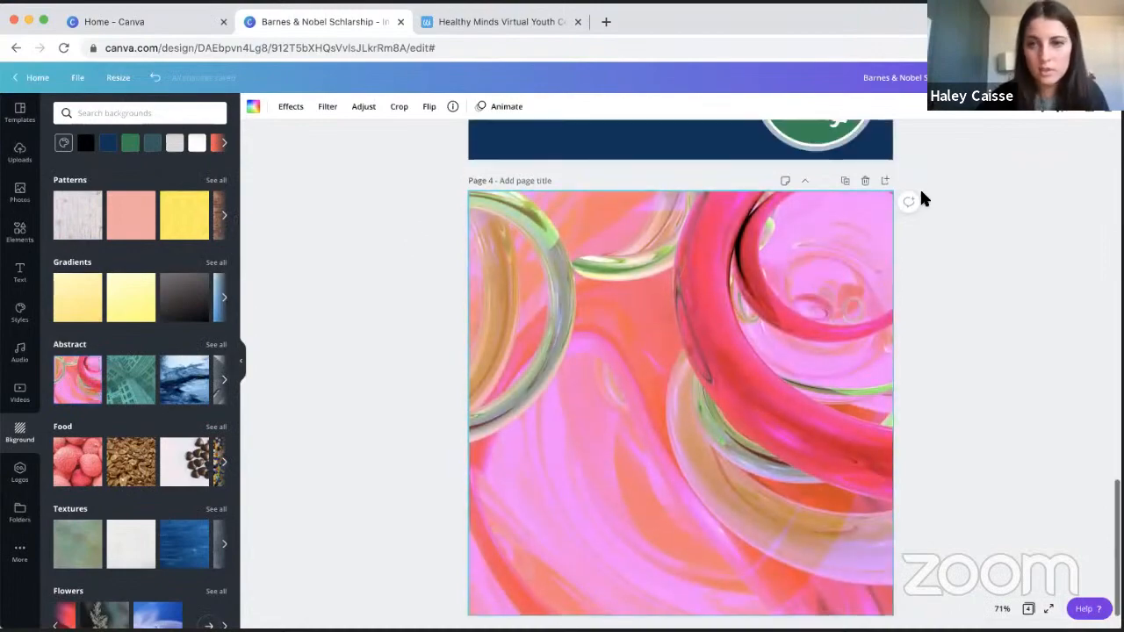
{"action": "left_click", "coordinate": [863, 181]}
- Return to page 1 and look through the Instagram post template categories
{"action": "scroll", "coordinate": [755, 251], "scroll_direction": "up", "scroll_amount": 5}
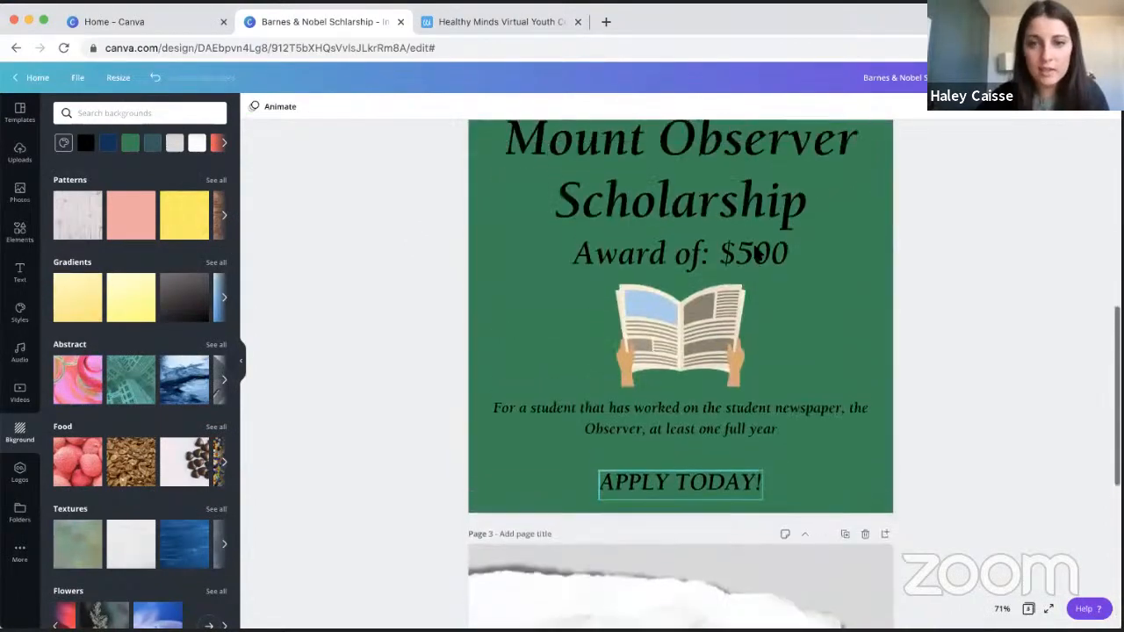
{"action": "scroll", "coordinate": [755, 250], "scroll_direction": "up", "scroll_amount": 3}
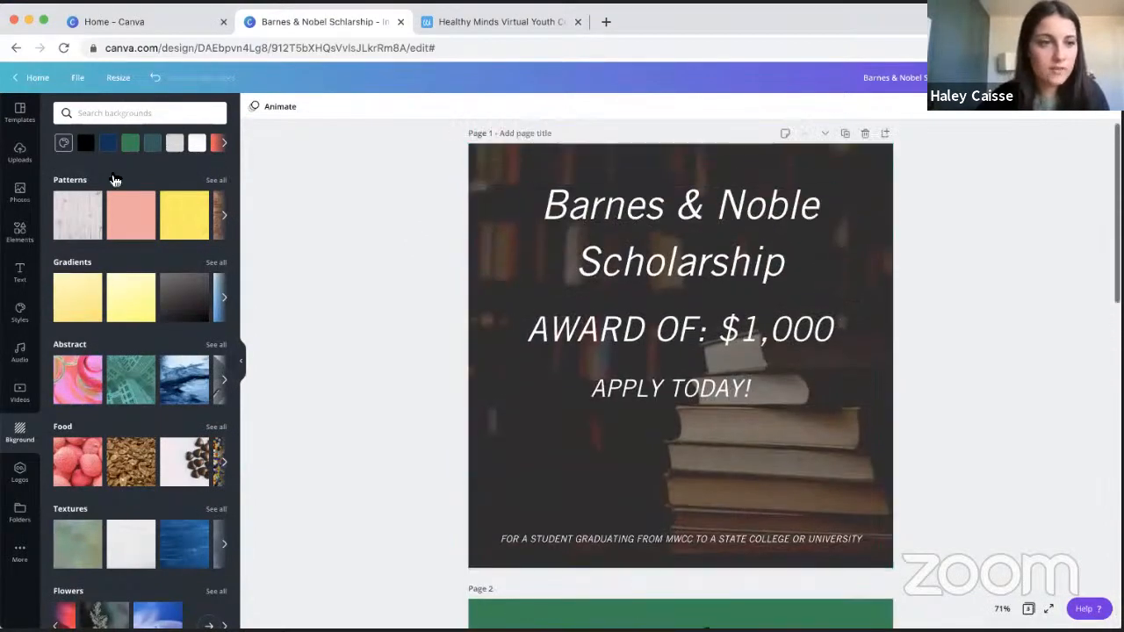
{"action": "left_click", "coordinate": [13, 123]}
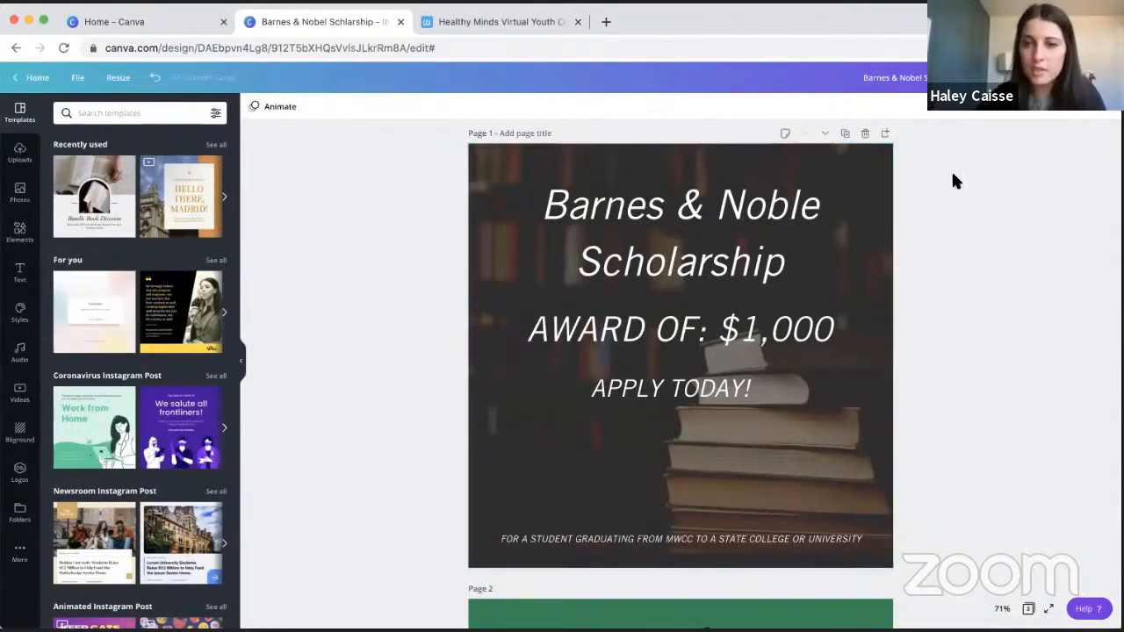
{"action": "scroll", "coordinate": [136, 482], "scroll_direction": "down", "scroll_amount": 3}
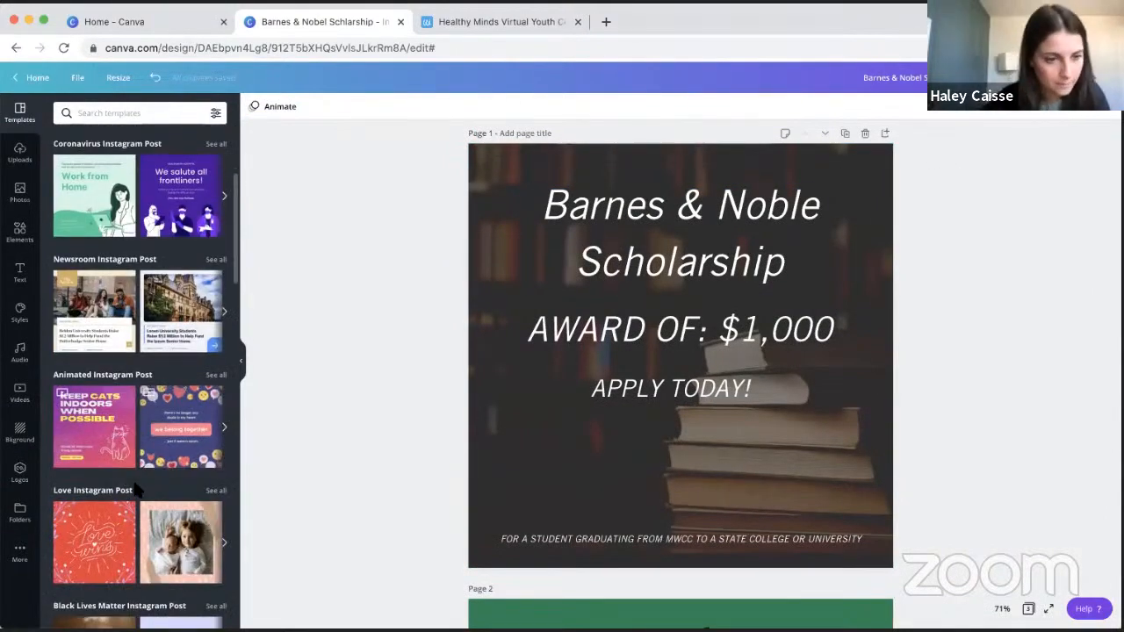
{"action": "scroll", "coordinate": [136, 492], "scroll_direction": "down", "scroll_amount": 1}
{"action": "scroll", "coordinate": [136, 492], "scroll_direction": "down", "scroll_amount": 2}
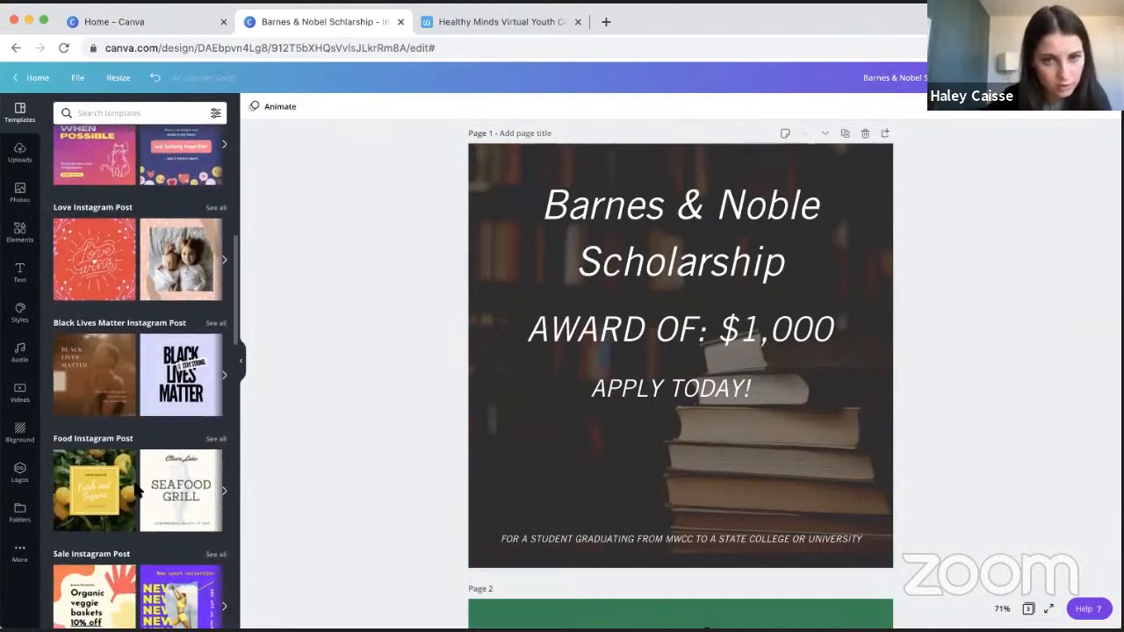
{"action": "scroll", "coordinate": [676, 386], "scroll_direction": "up", "scroll_amount": 1}
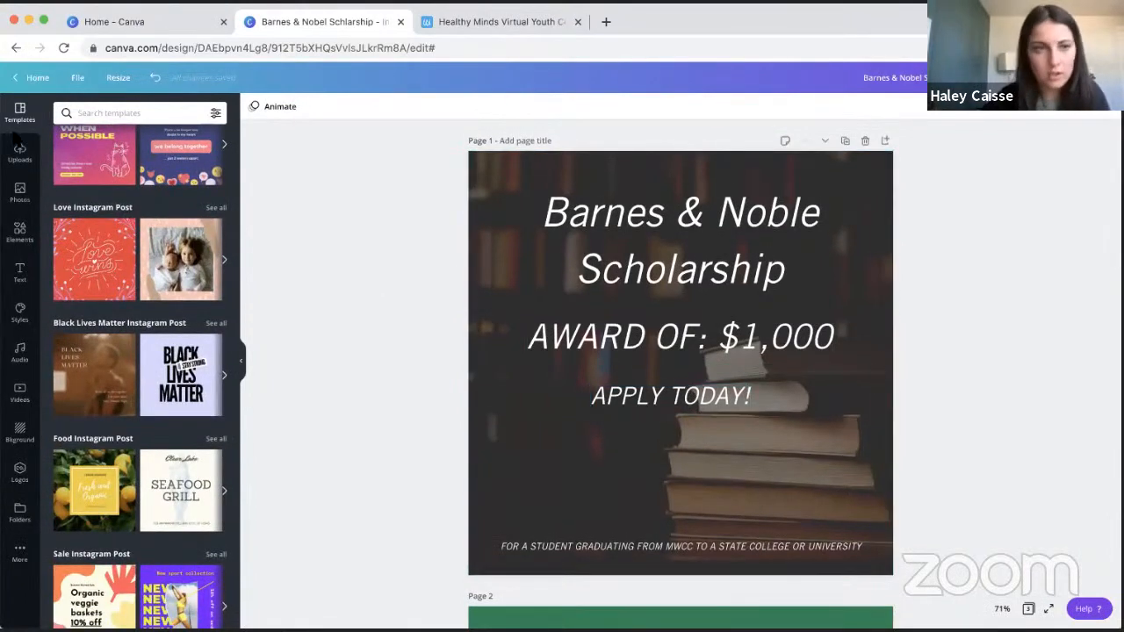
- Search the templates for "book" and apply the "Bundle Book Discount" template to a new page inserted after page 1
{"action": "left_click", "coordinate": [106, 113]}
{"action": "type", "text": "book"}
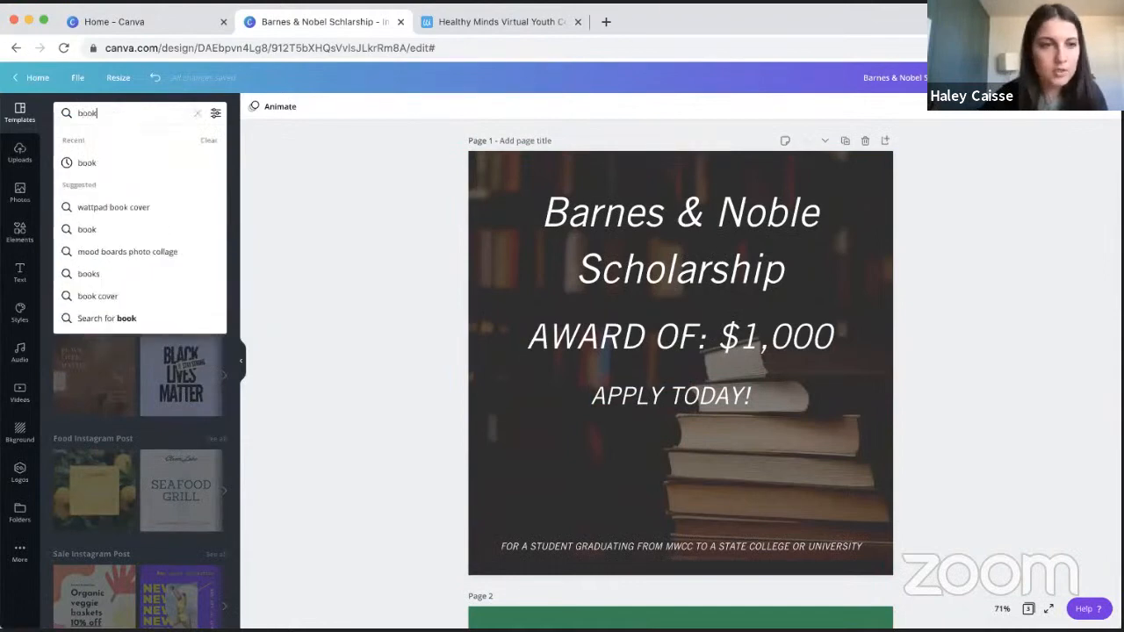
{"action": "key", "text": "Return"}
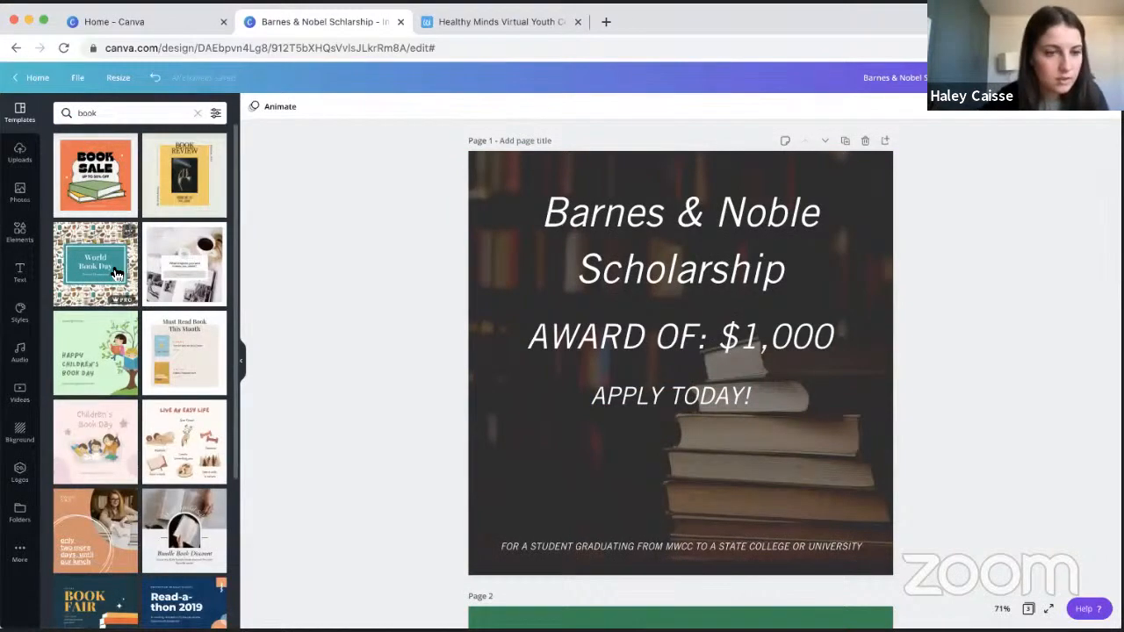
{"action": "scroll", "coordinate": [144, 315], "scroll_direction": "down", "scroll_amount": 5}
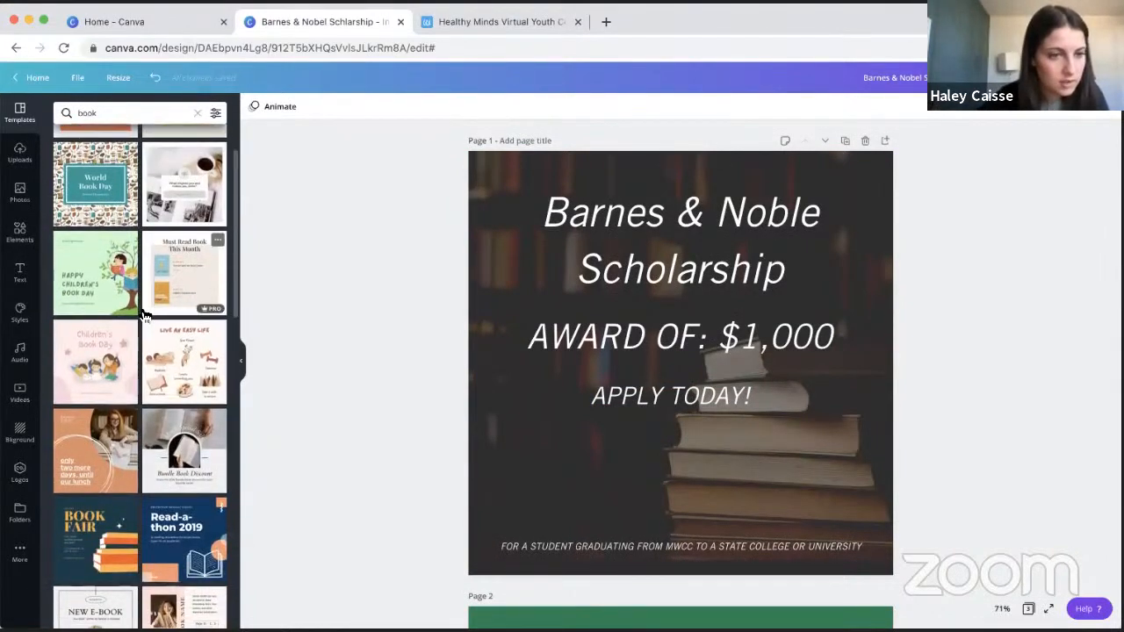
{"action": "scroll", "coordinate": [145, 315], "scroll_direction": "down", "scroll_amount": 4}
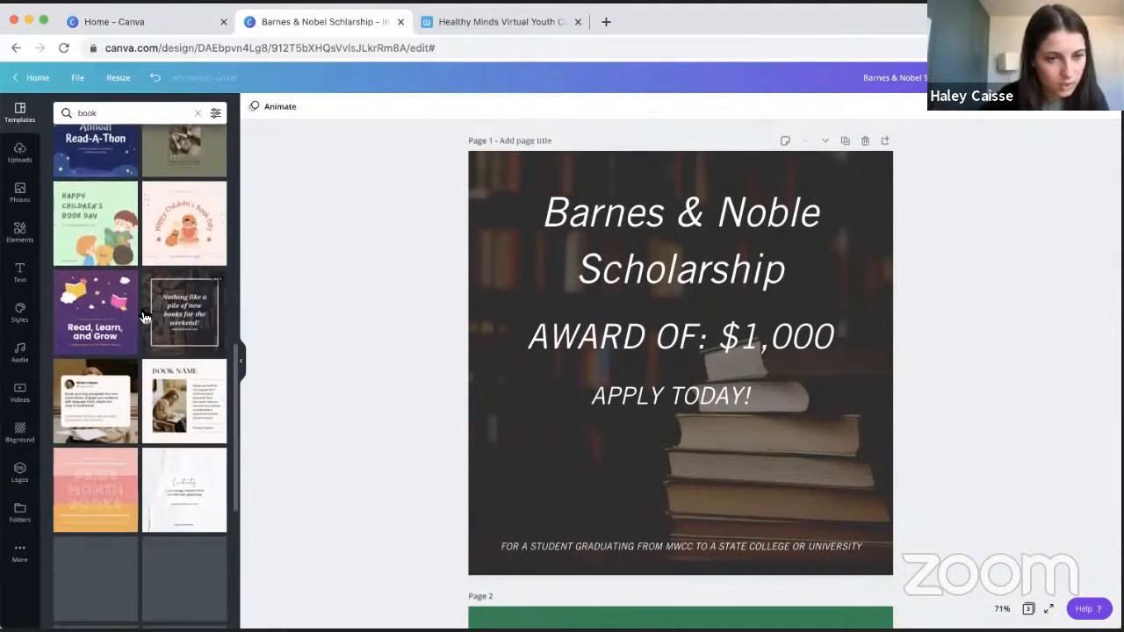
{"action": "scroll", "coordinate": [145, 316], "scroll_direction": "up", "scroll_amount": 3}
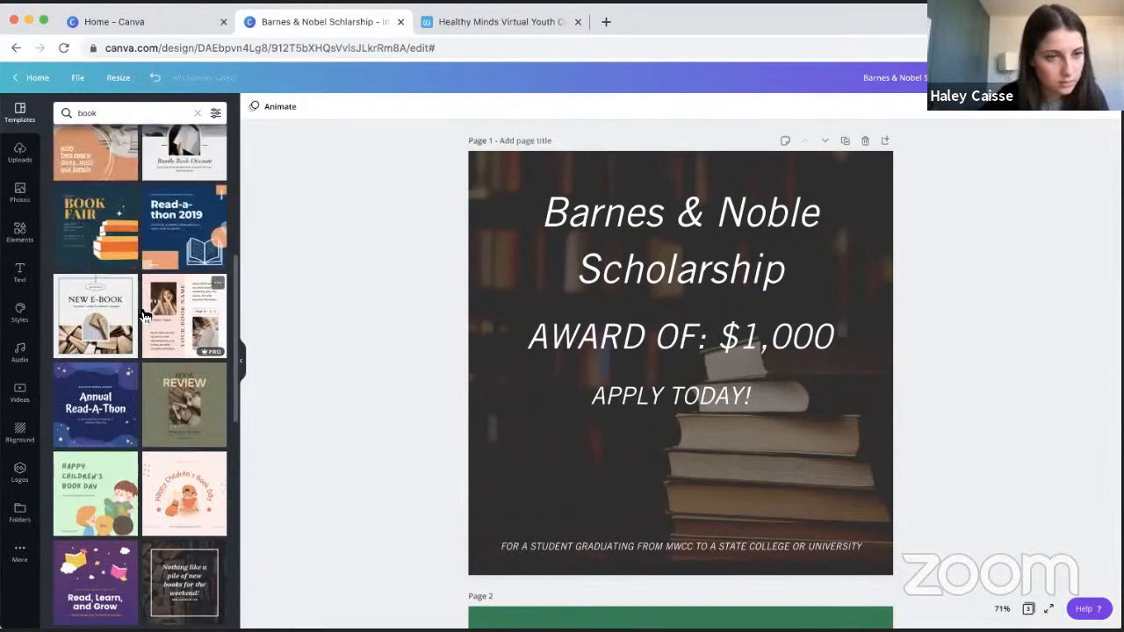
{"action": "scroll", "coordinate": [182, 226], "scroll_direction": "up", "scroll_amount": 2}
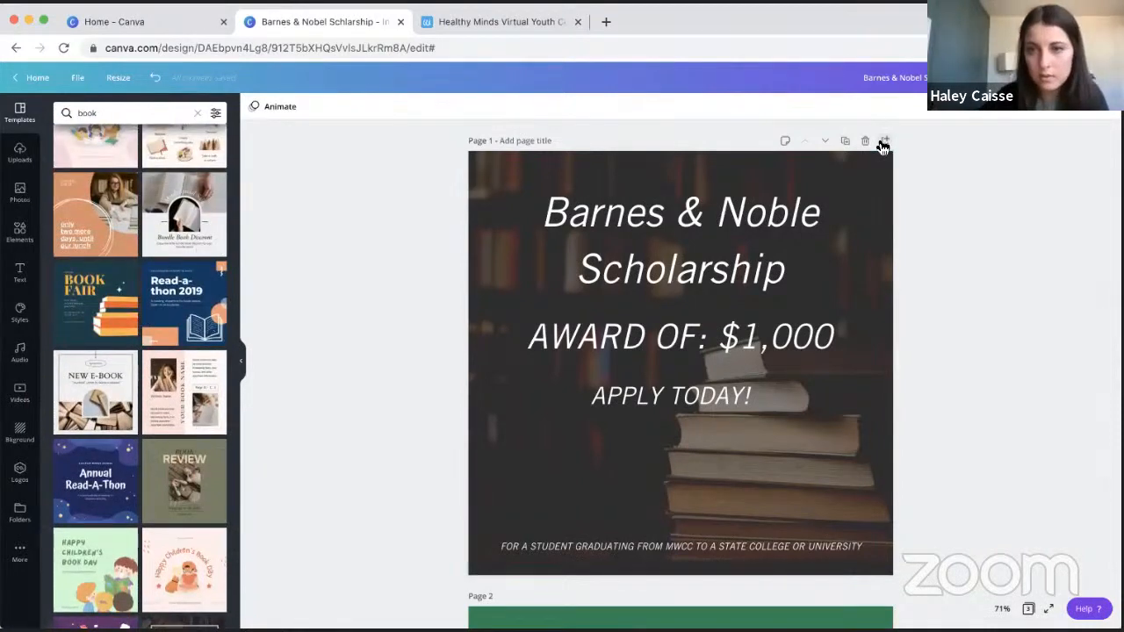
{"action": "left_click", "coordinate": [883, 140]}
{"action": "left_click", "coordinate": [158, 215]}
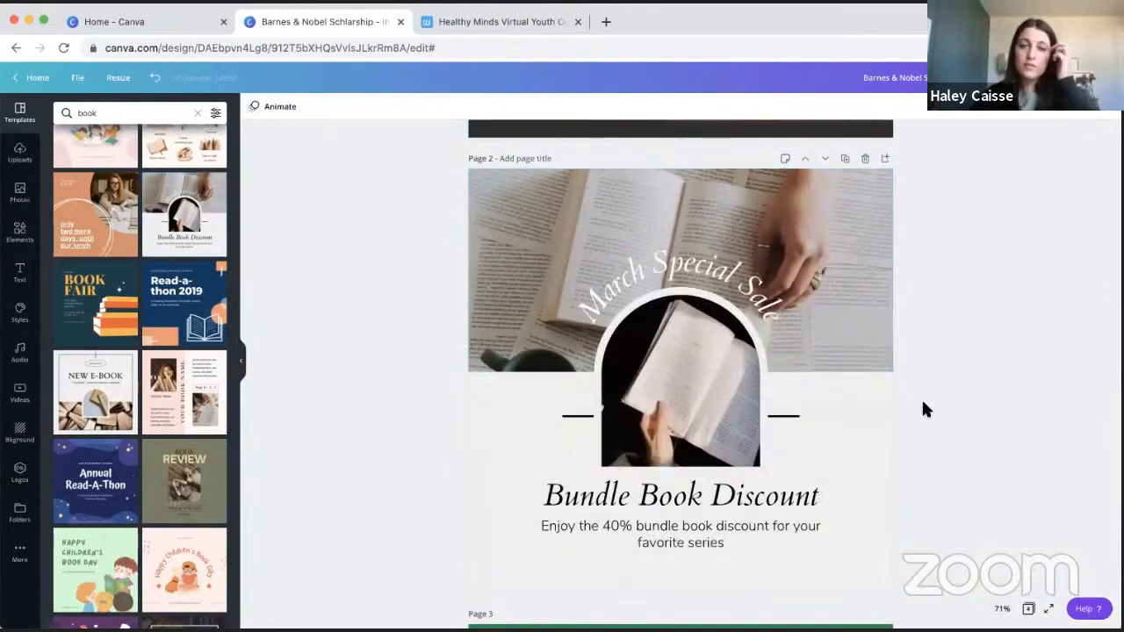
- Replace the page 2 heading with "Barnes & Nobel Scholarship" and widen its text box so the heading fits on one line
{"action": "scroll", "coordinate": [977, 256], "scroll_direction": "up", "scroll_amount": 5}
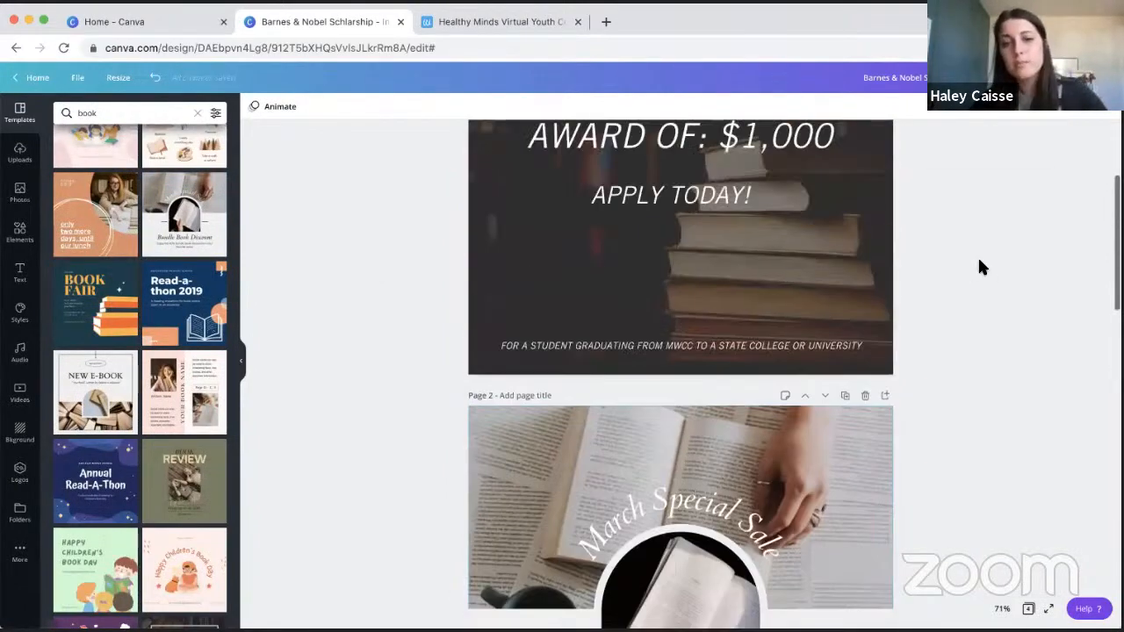
{"action": "scroll", "coordinate": [699, 469], "scroll_direction": "down", "scroll_amount": 7}
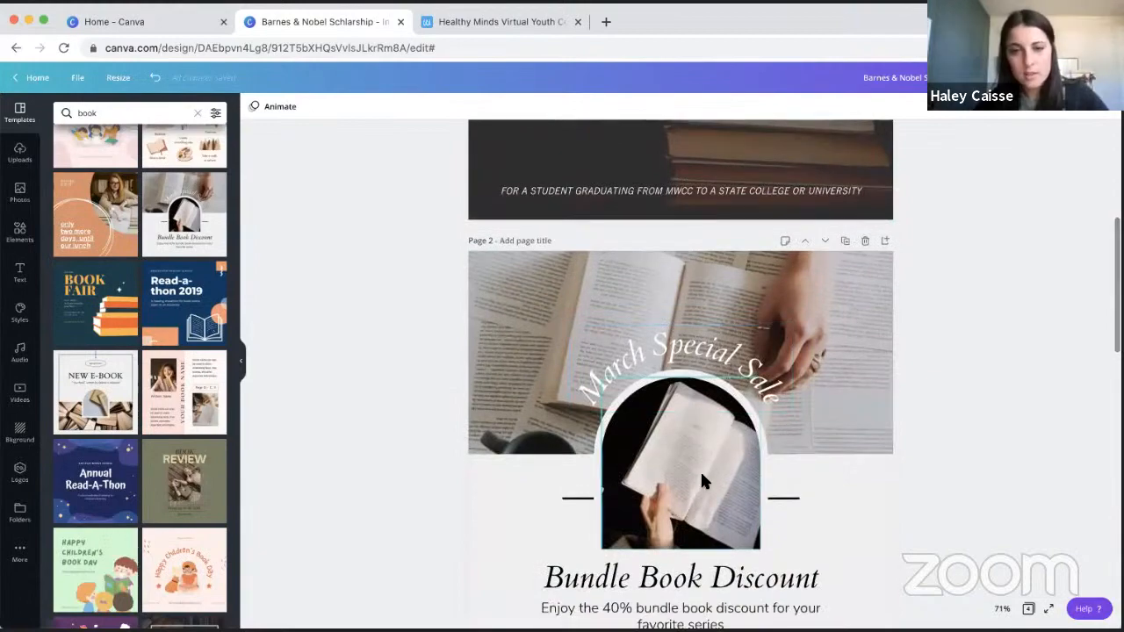
{"action": "scroll", "coordinate": [700, 470], "scroll_direction": "up", "scroll_amount": 5}
{"action": "scroll", "coordinate": [699, 470], "scroll_direction": "up", "scroll_amount": 2}
{"action": "scroll", "coordinate": [699, 469], "scroll_direction": "down", "scroll_amount": 6}
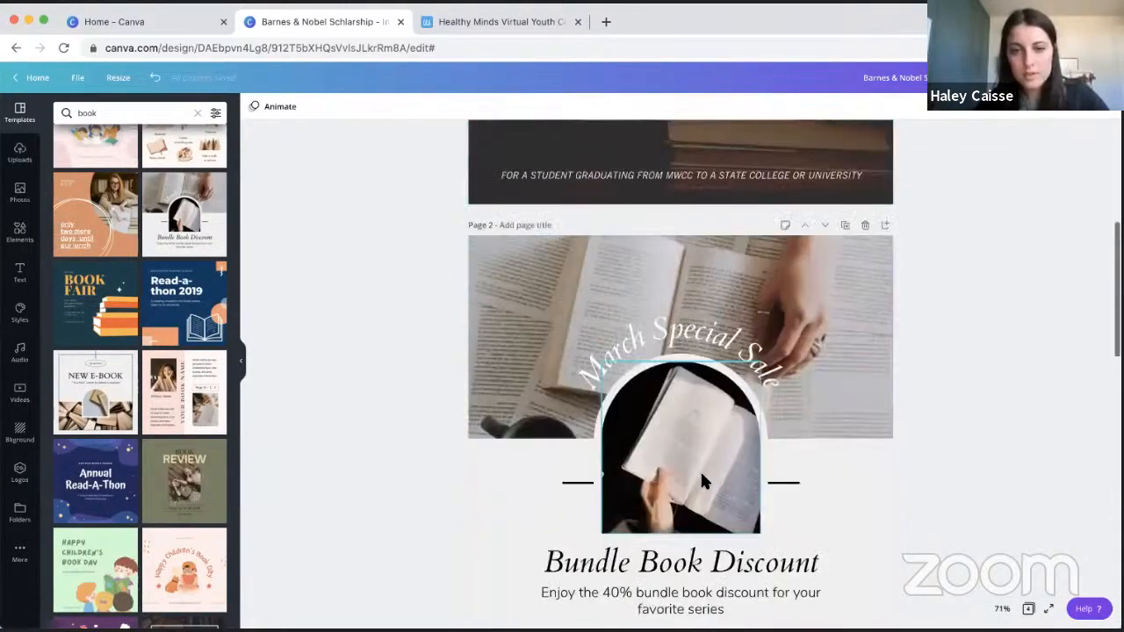
{"action": "double_click", "coordinate": [734, 314]}
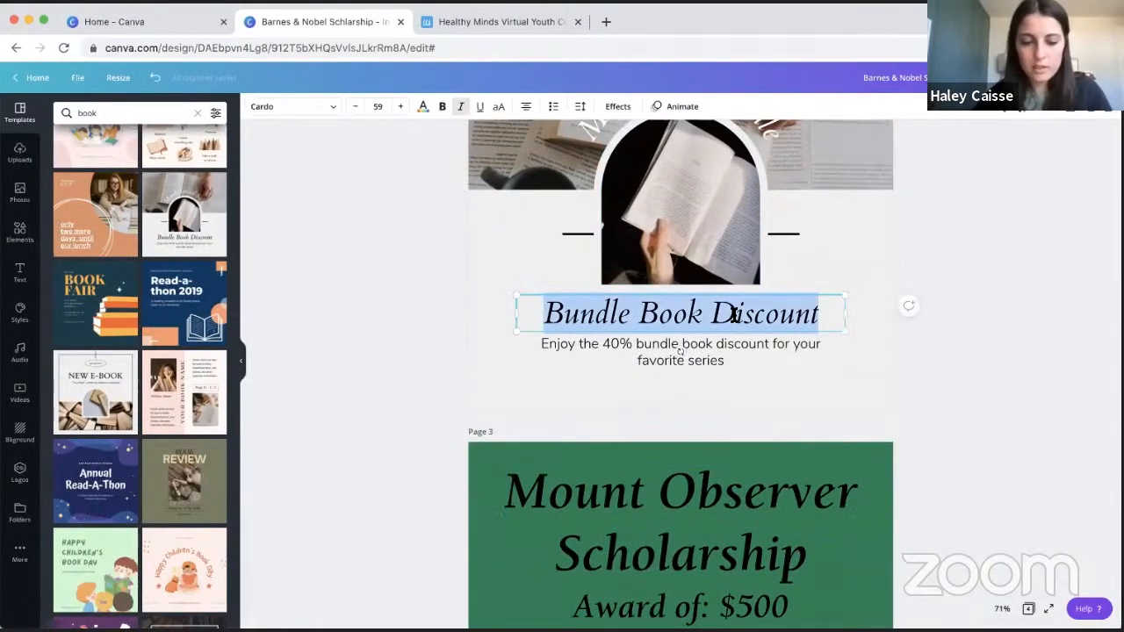
{"action": "type", "text": "Barnes"}
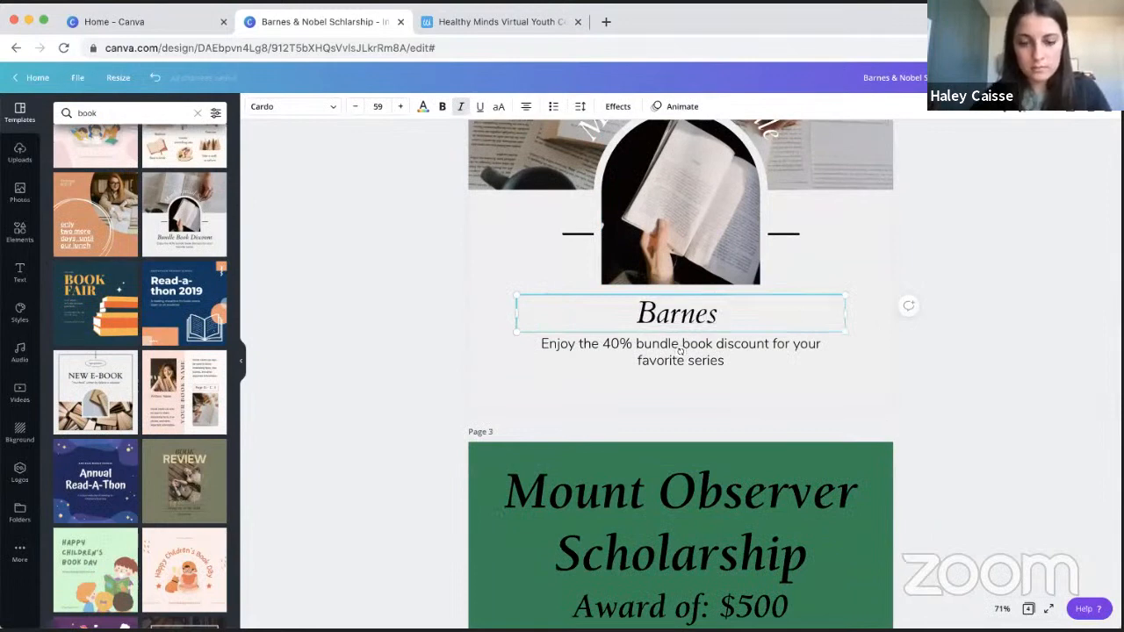
{"action": "type", "text": " & Nobel "}
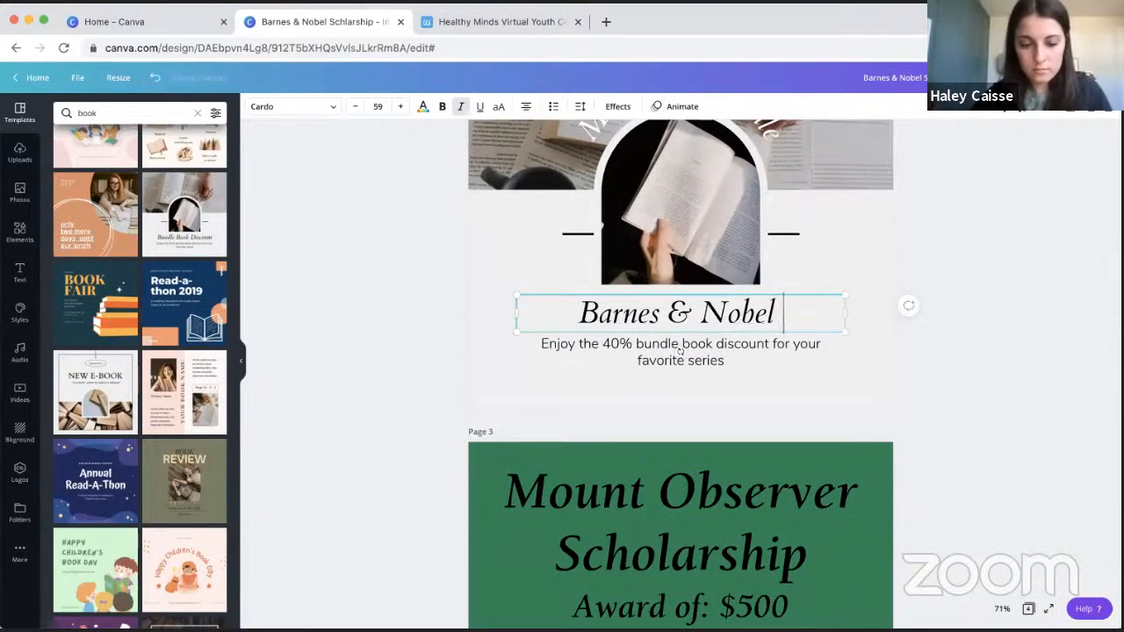
{"action": "type", "text": "Scholarshup"}
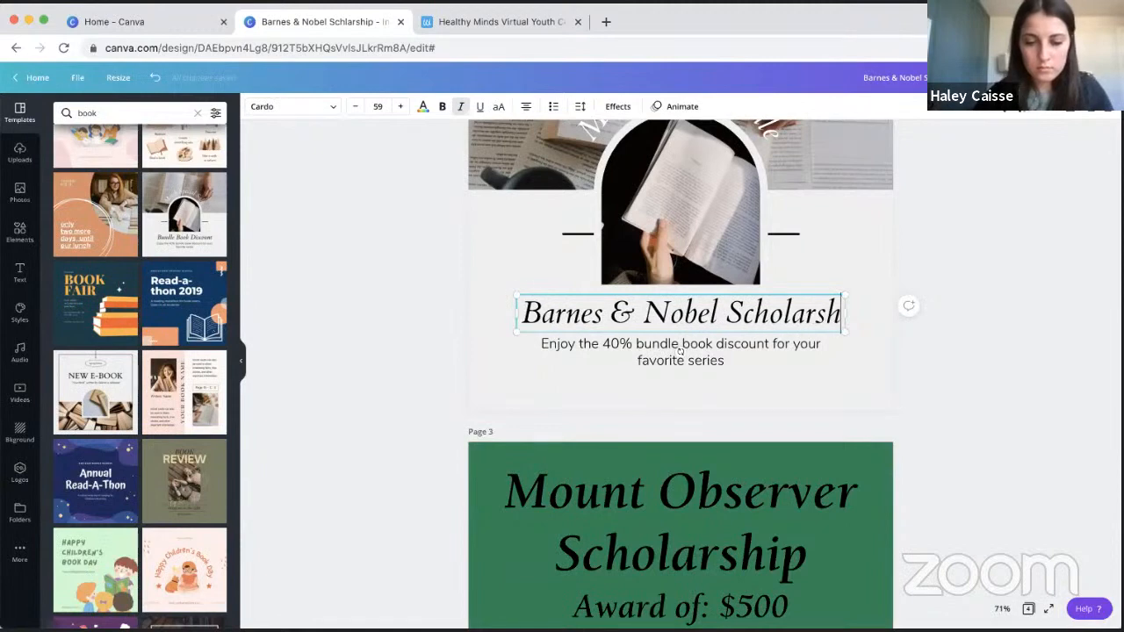
{"action": "key", "text": "BackSpace"}
{"action": "key", "text": "BackSpace"}
{"action": "type", "text": "i"}
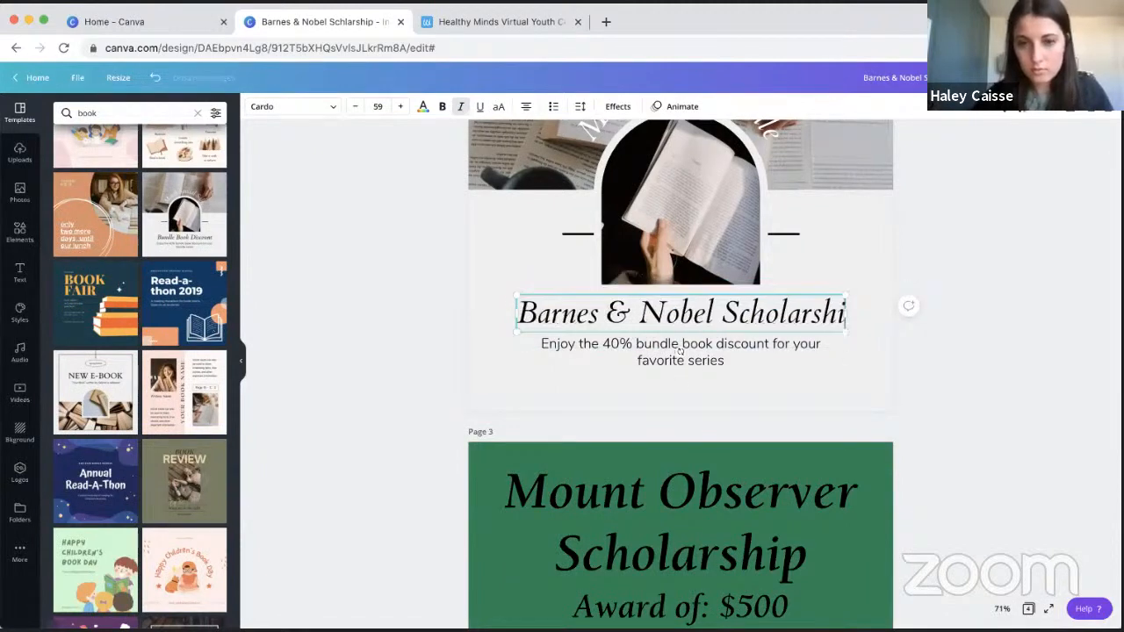
{"action": "type", "text": "p"}
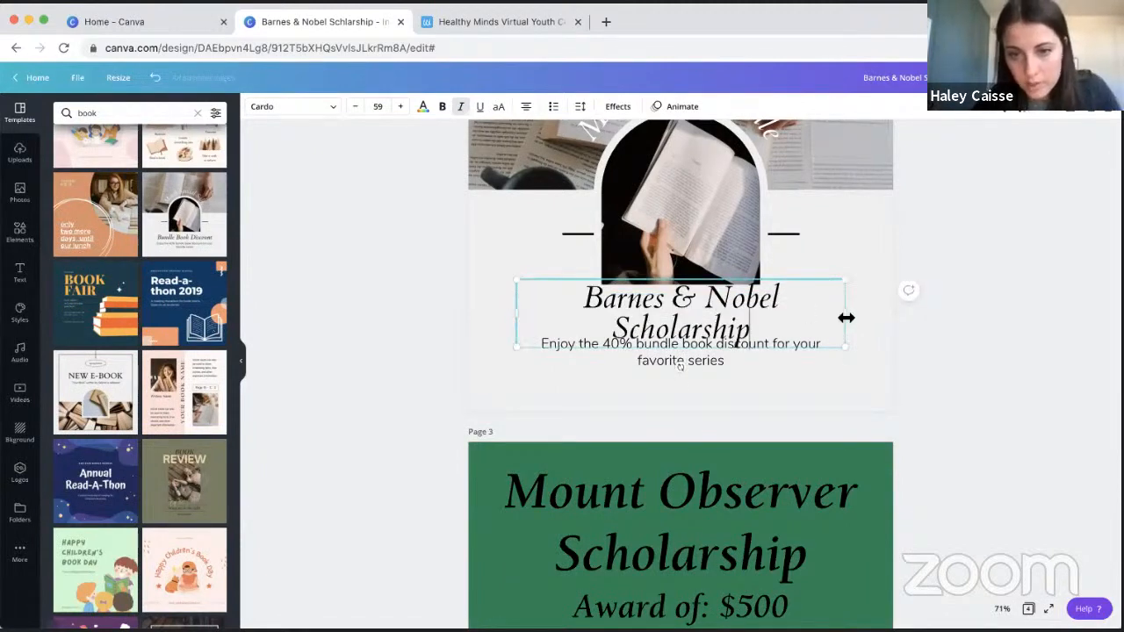
{"action": "mouse_move", "coordinate": [845, 318]}
{"action": "left_mouse_down"}
{"action": "mouse_move", "coordinate": [894, 315]}
{"action": "mouse_move", "coordinate": [856, 330]}
{"action": "left_mouse_up"}
{"action": "left_click", "coordinate": [1000, 267]}
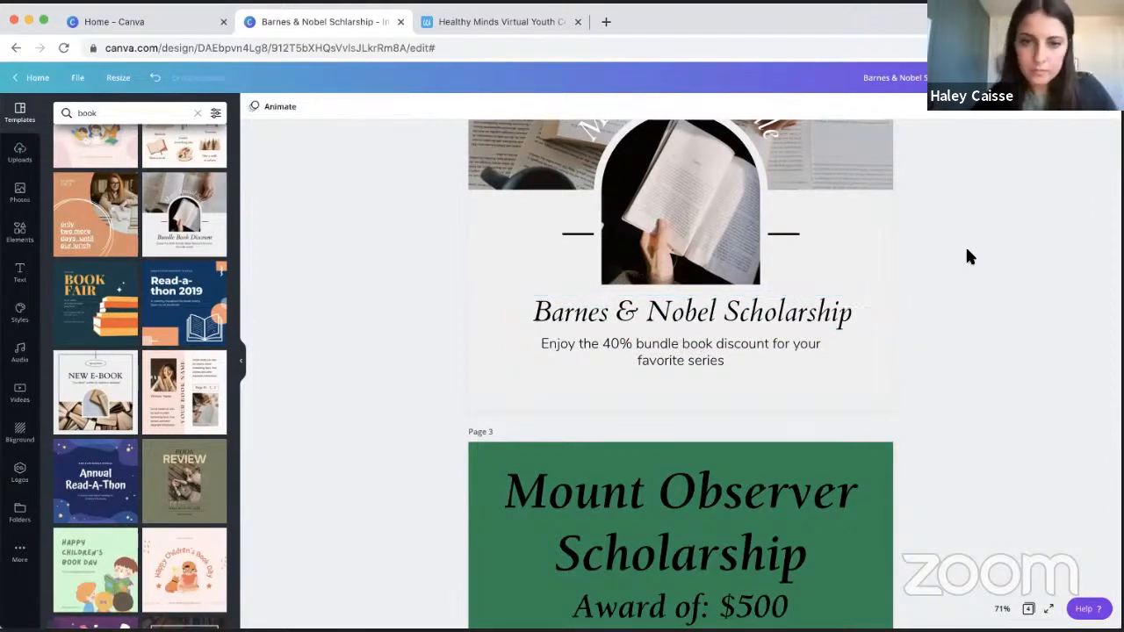
- Check the name against page 1 and correct the page 2 heading to "Barnes & Noble Scholarship"
{"action": "scroll", "coordinate": [966, 250], "scroll_direction": "up", "scroll_amount": 10}
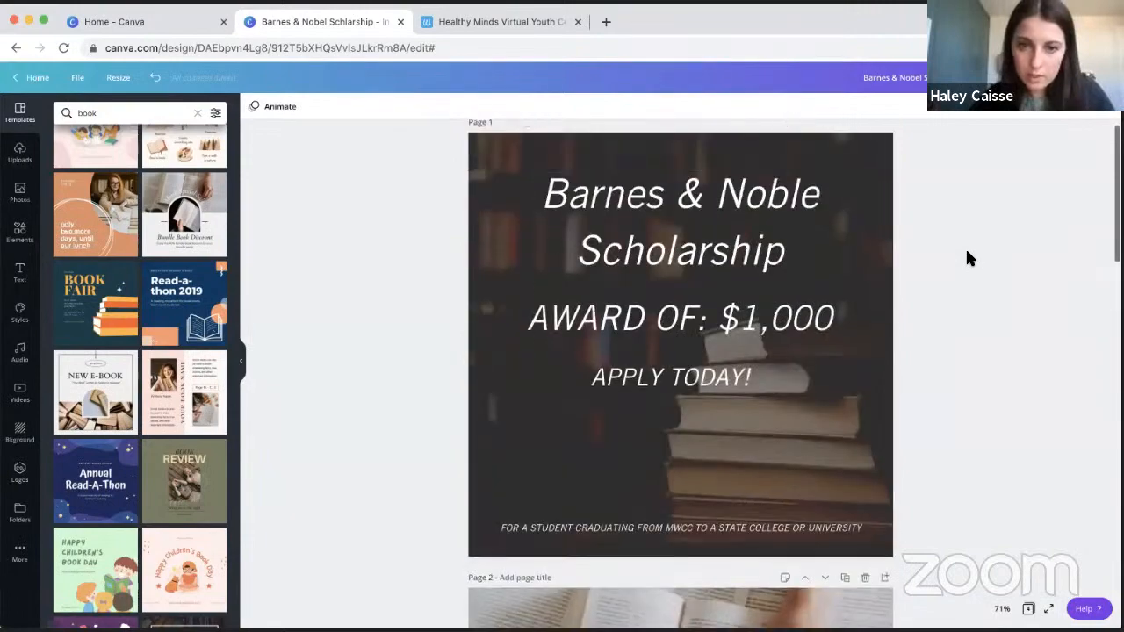
{"action": "scroll", "coordinate": [967, 252], "scroll_direction": "down", "scroll_amount": 5}
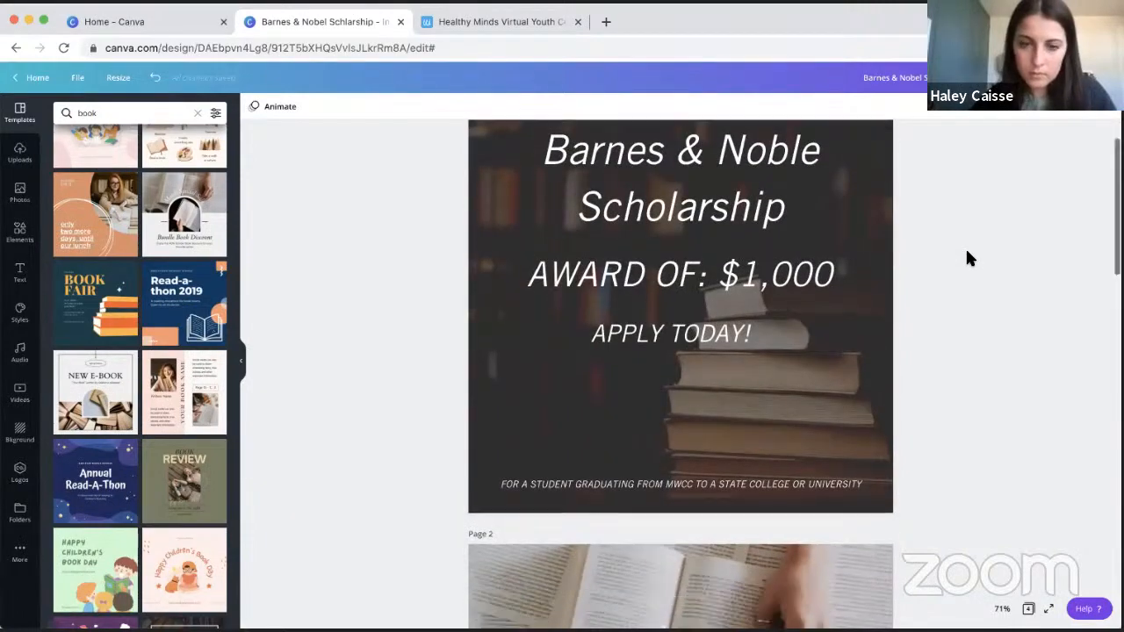
{"action": "scroll", "coordinate": [965, 257], "scroll_direction": "down", "scroll_amount": 3}
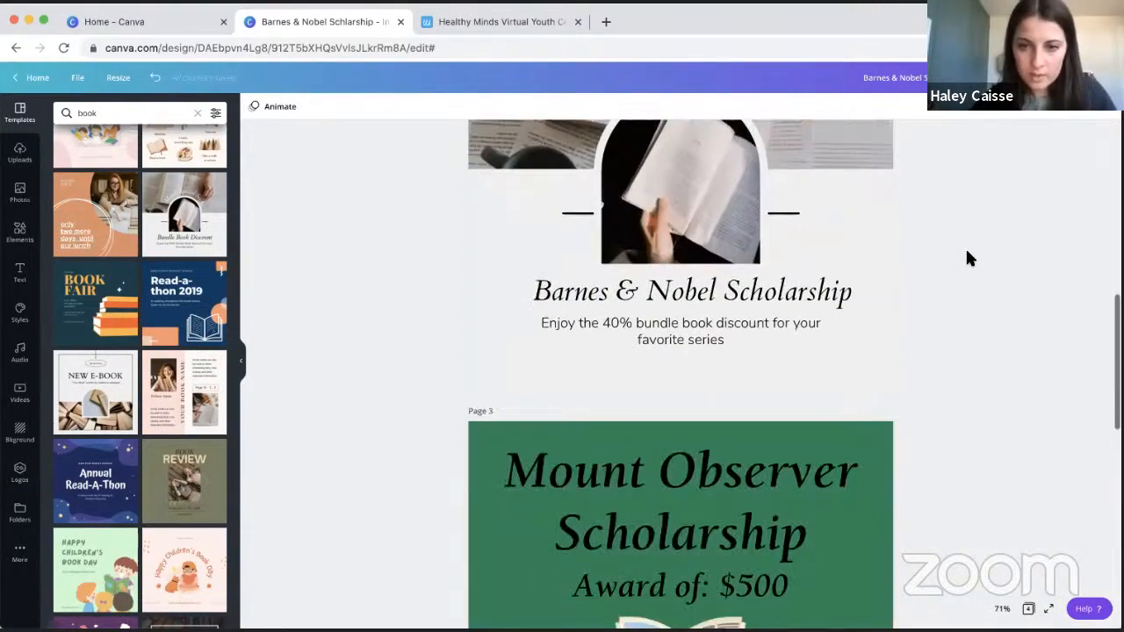
{"action": "left_click", "coordinate": [716, 290]}
{"action": "key", "text": "BackSpace"}
{"action": "key", "text": "BackSpace"}
{"action": "type", "text": "le"}
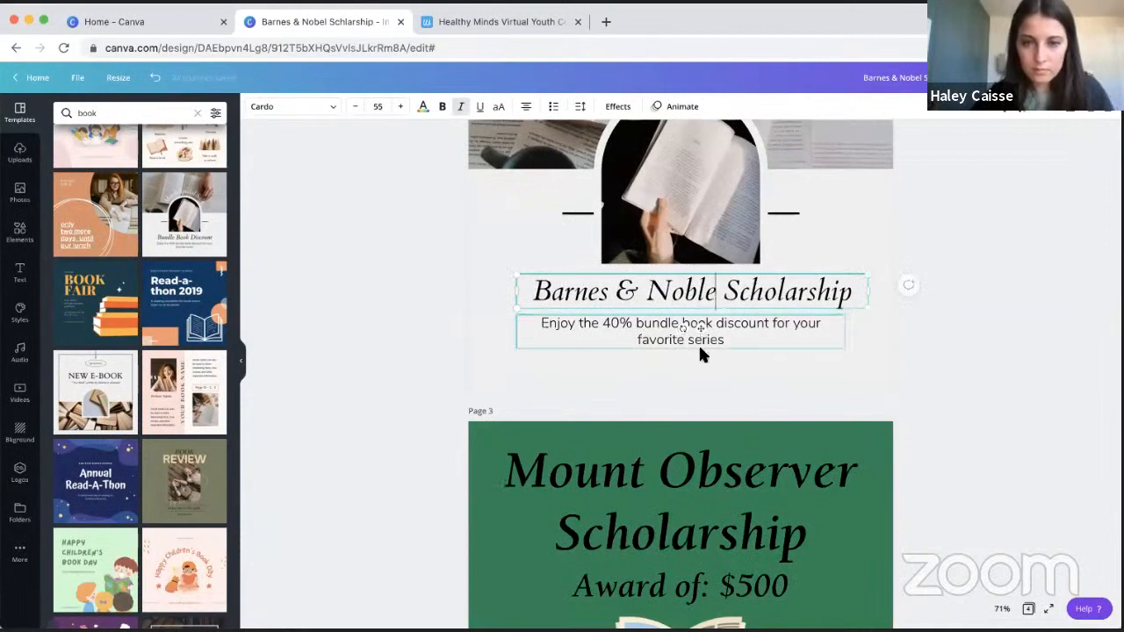
- Replace the subtitle under the page 2 heading with "$1,000 Award!"
{"action": "left_click", "coordinate": [731, 331]}
{"action": "double_click", "coordinate": [731, 330]}
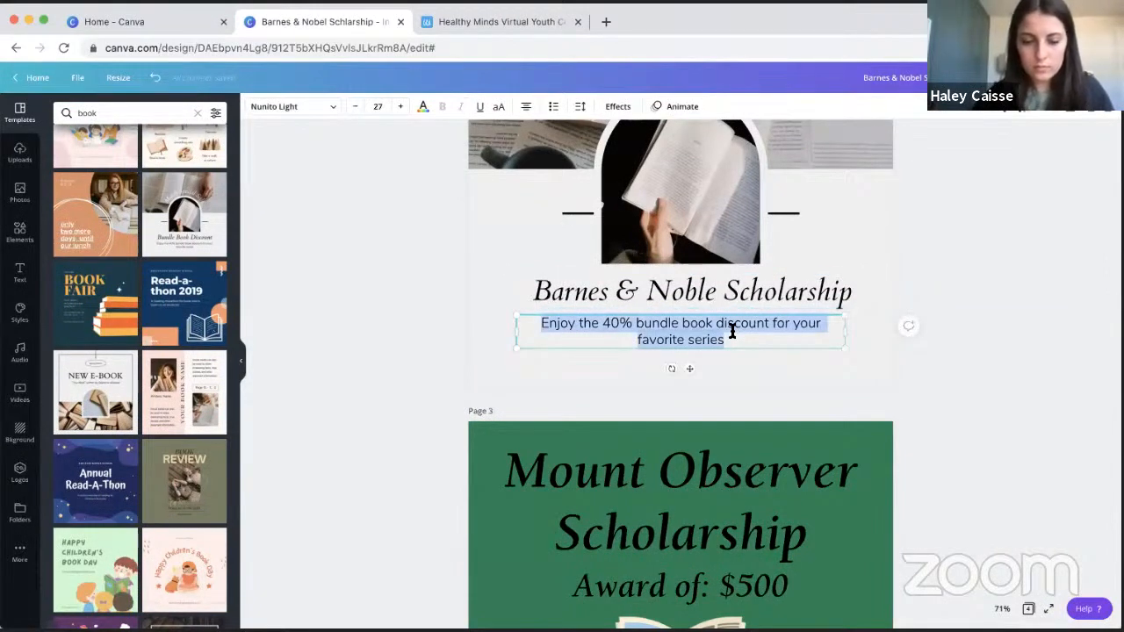
{"action": "type", "text": "$1,000 Award!"}
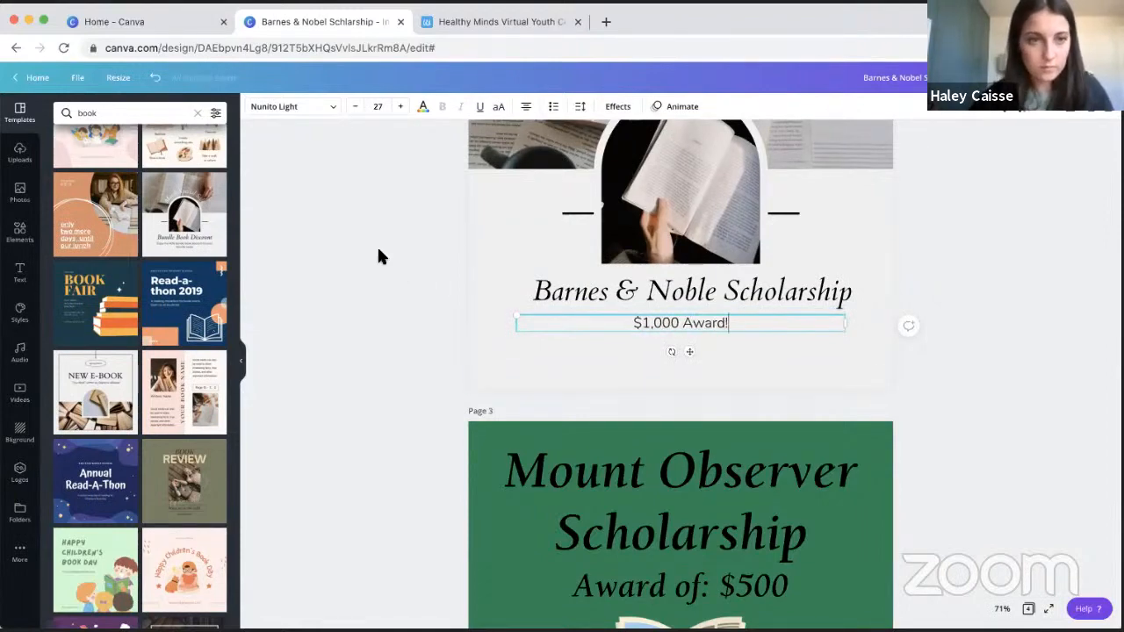
{"action": "left_click", "coordinate": [362, 234]}
- Enlarge the "$1,000 Award!" text to size 46.9 and center it horizontally on page 2
{"action": "left_click", "coordinate": [679, 321]}
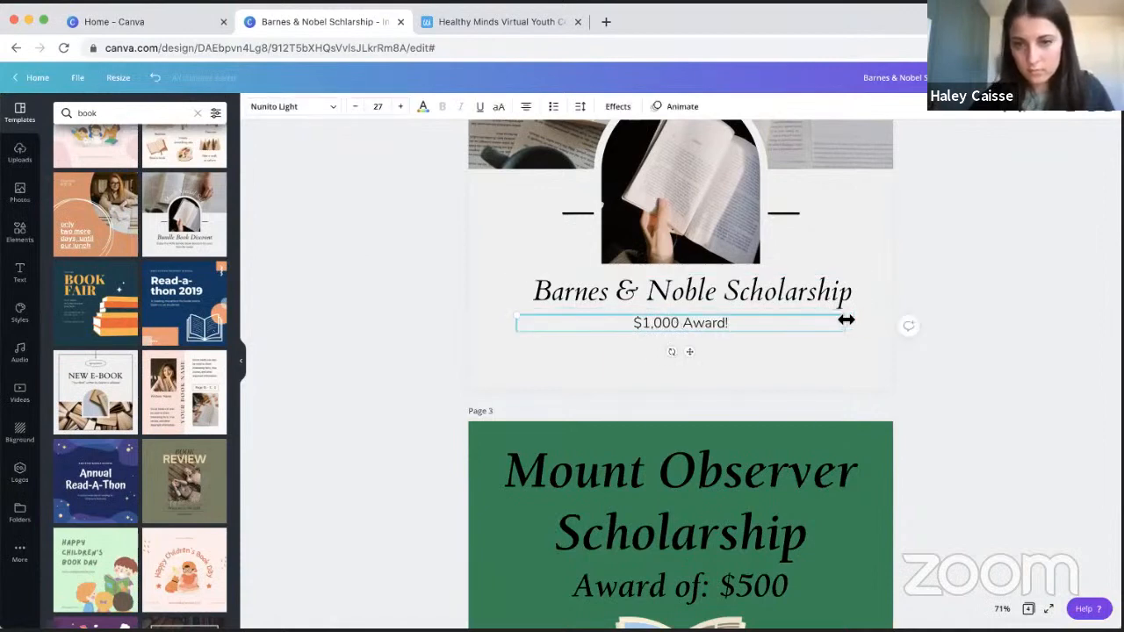
{"action": "left_click_drag", "start_coordinate": [692, 329], "coordinate": [821, 352]}
{"action": "left_click", "coordinate": [981, 268]}
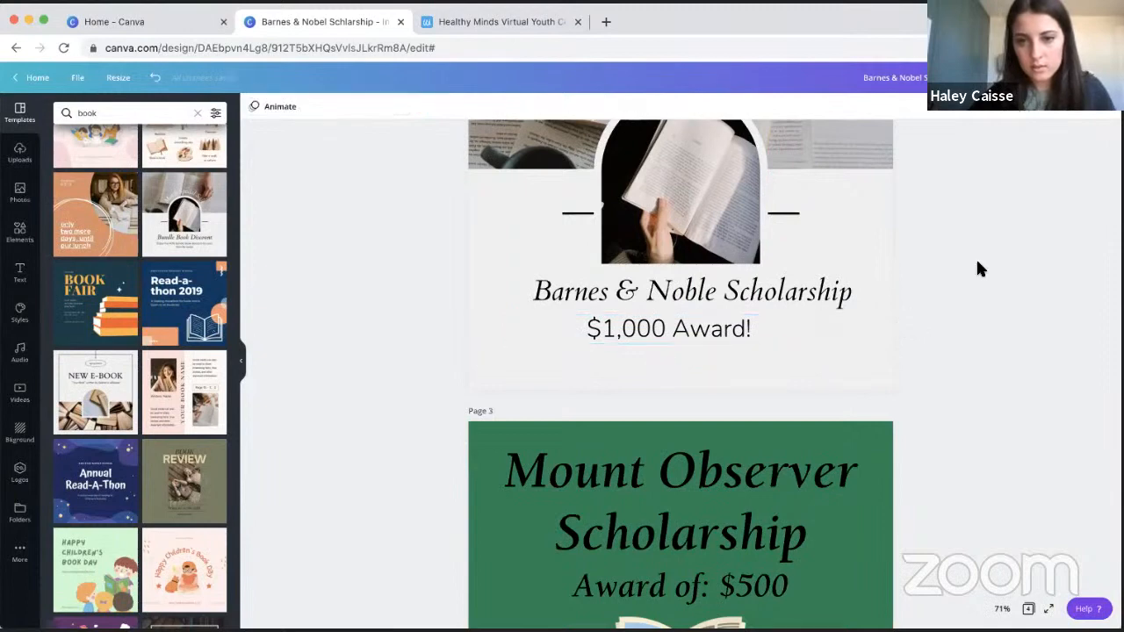
{"action": "left_click_drag", "start_coordinate": [674, 332], "coordinate": [688, 337]}
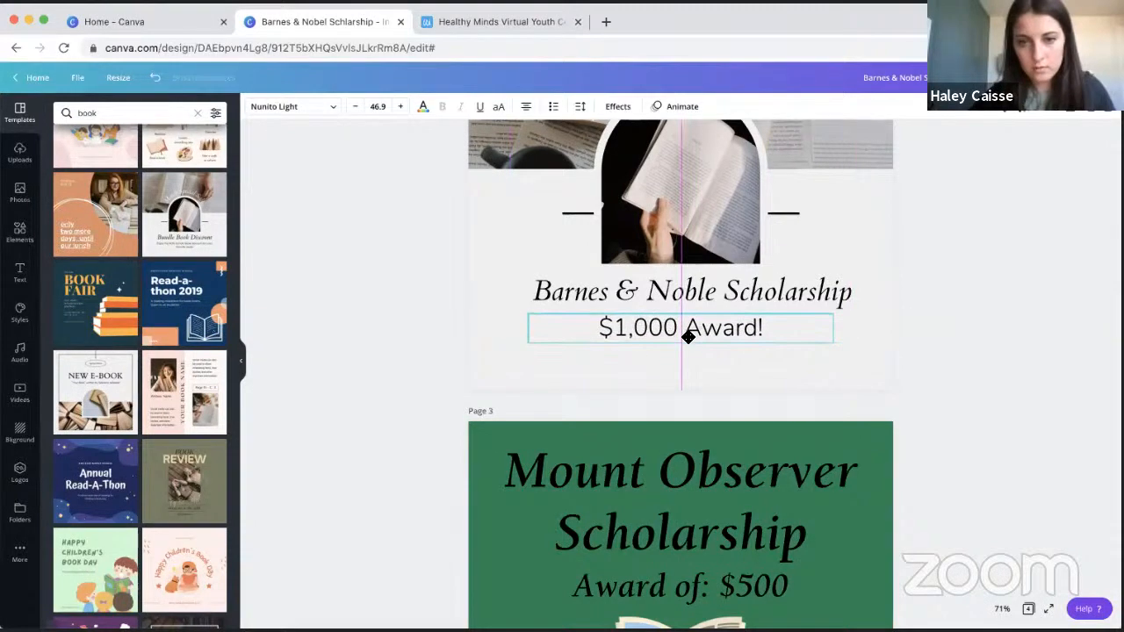
{"action": "left_click", "coordinate": [1007, 245]}
{"action": "scroll", "coordinate": [1007, 246], "scroll_direction": "up", "scroll_amount": 3}
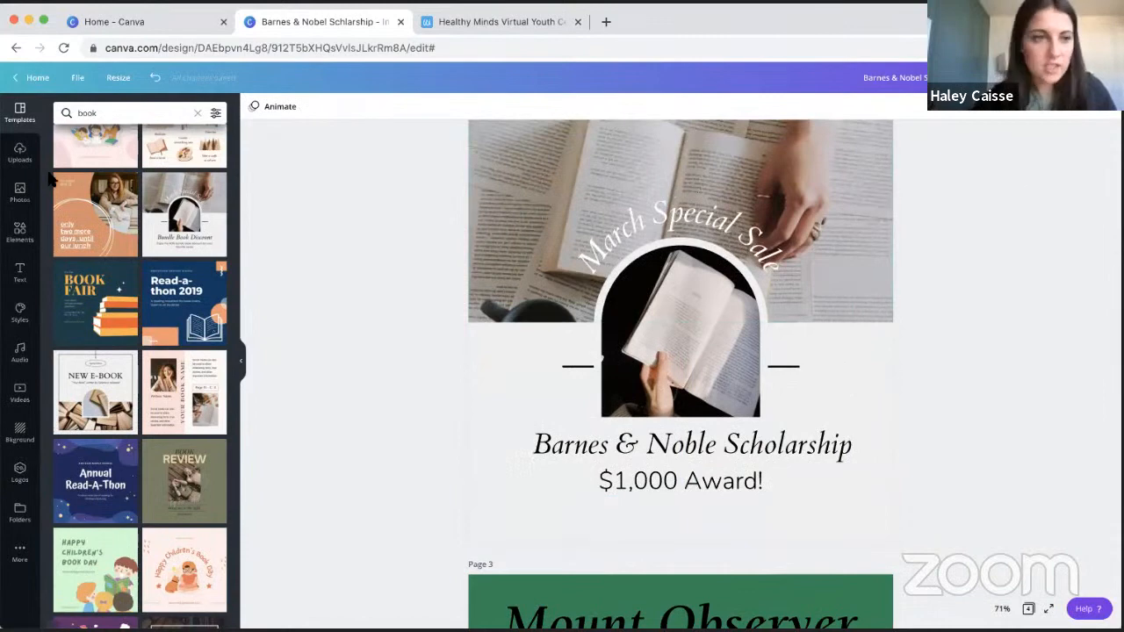
- Search the photo library with the recent term "newspaper"
{"action": "left_click", "coordinate": [20, 193]}
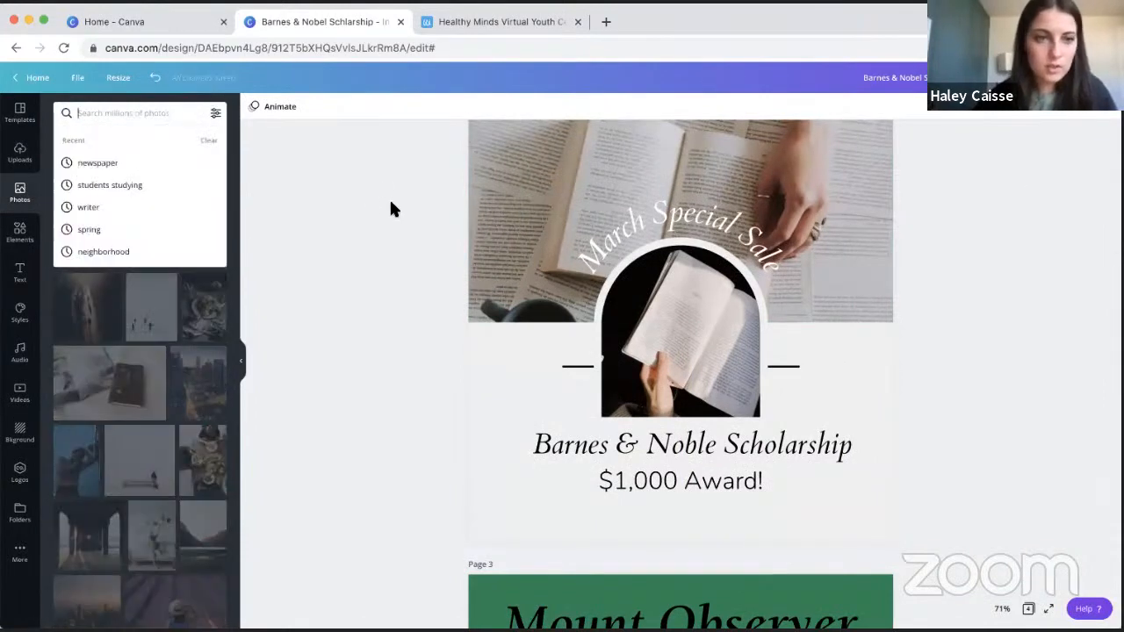
{"action": "left_click", "coordinate": [112, 160]}
{"action": "scroll", "coordinate": [411, 229], "scroll_direction": "up", "scroll_amount": 5}
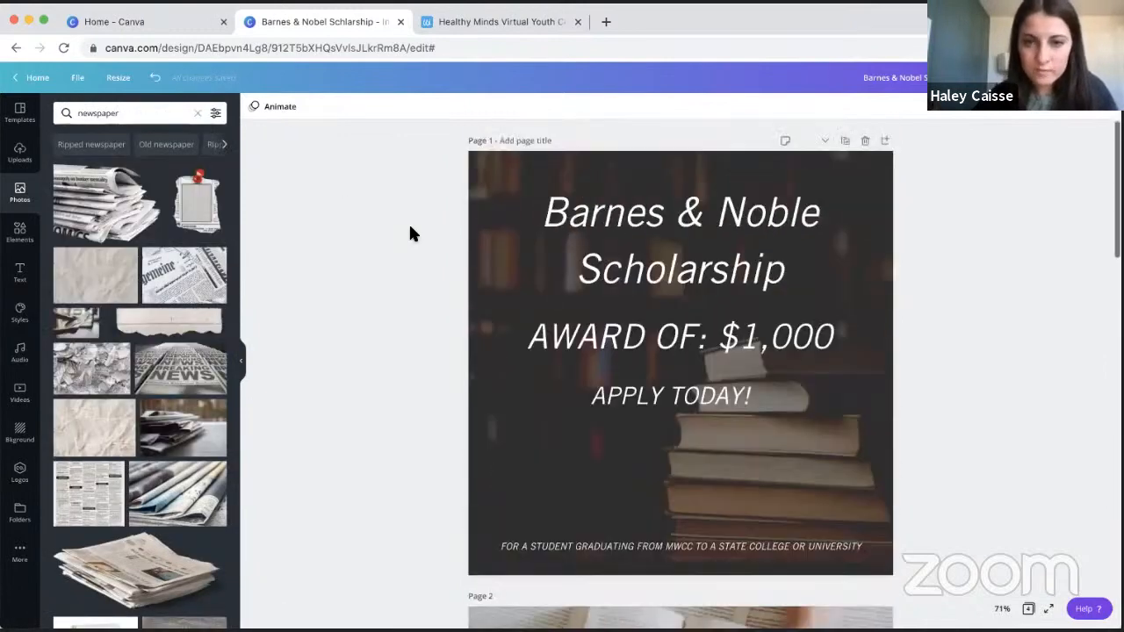
- Search the photo library for "scholarship" and browse the photos for one that suits page 2
{"action": "double_click", "coordinate": [123, 112]}
{"action": "type", "text": "sch"}
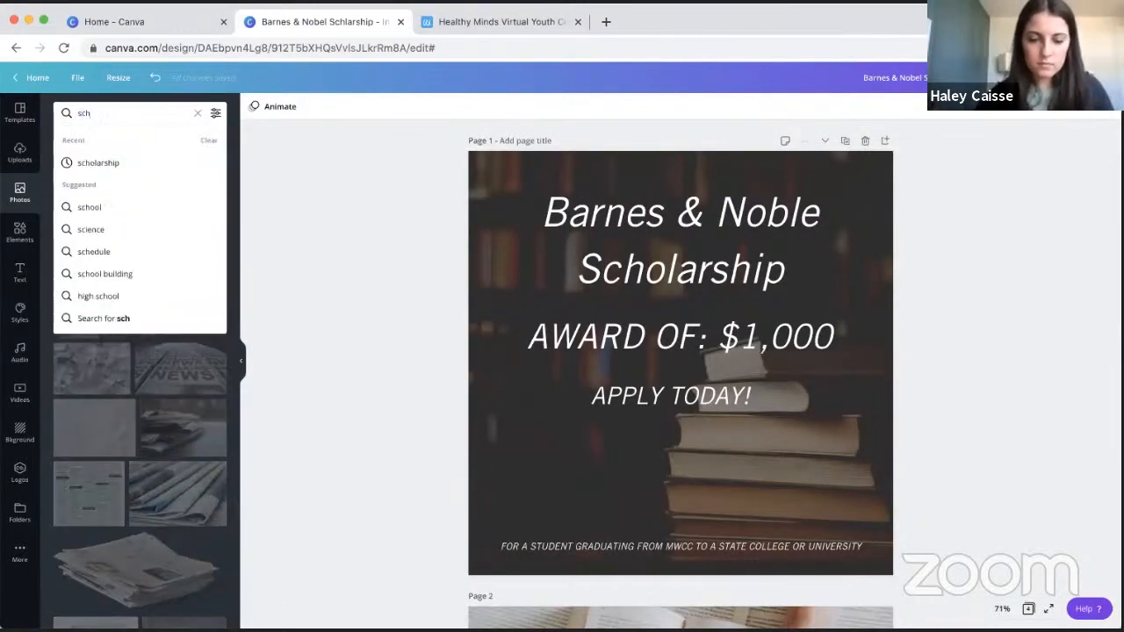
{"action": "type", "text": "olarshup"}
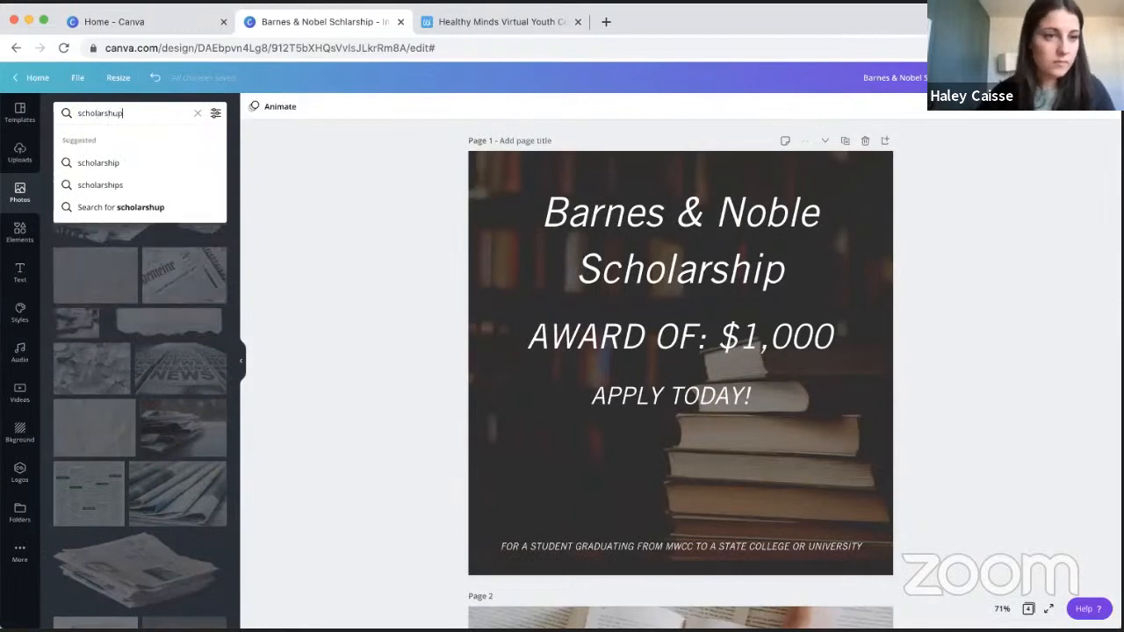
{"action": "key", "text": "Return"}
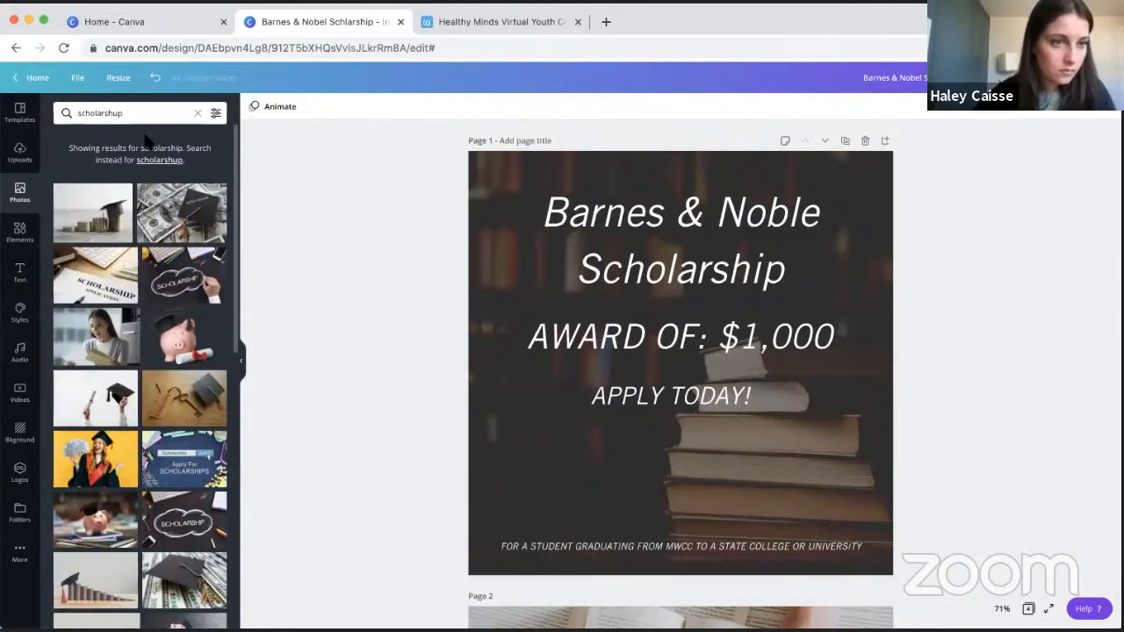
{"action": "left_click", "coordinate": [137, 116]}
{"action": "key", "text": "BackSpace"}
{"action": "key", "text": "BackSpace"}
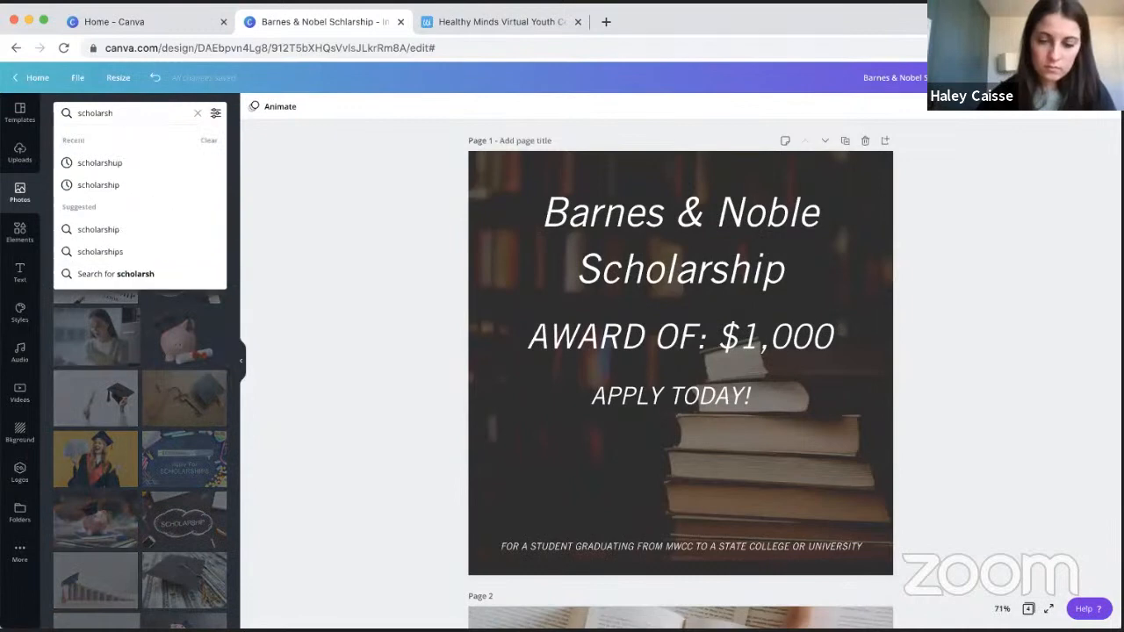
{"action": "type", "text": "ip"}
{"action": "key", "text": "Return"}
{"action": "scroll", "coordinate": [103, 268], "scroll_direction": "down", "scroll_amount": 3}
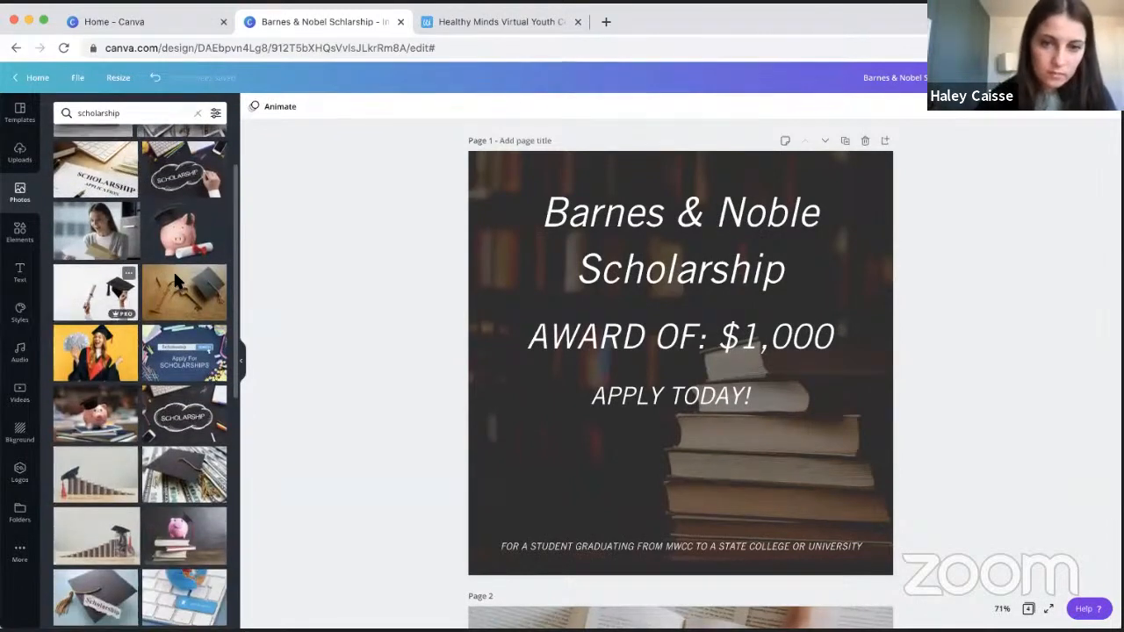
{"action": "scroll", "coordinate": [386, 332], "scroll_direction": "down", "scroll_amount": 5}
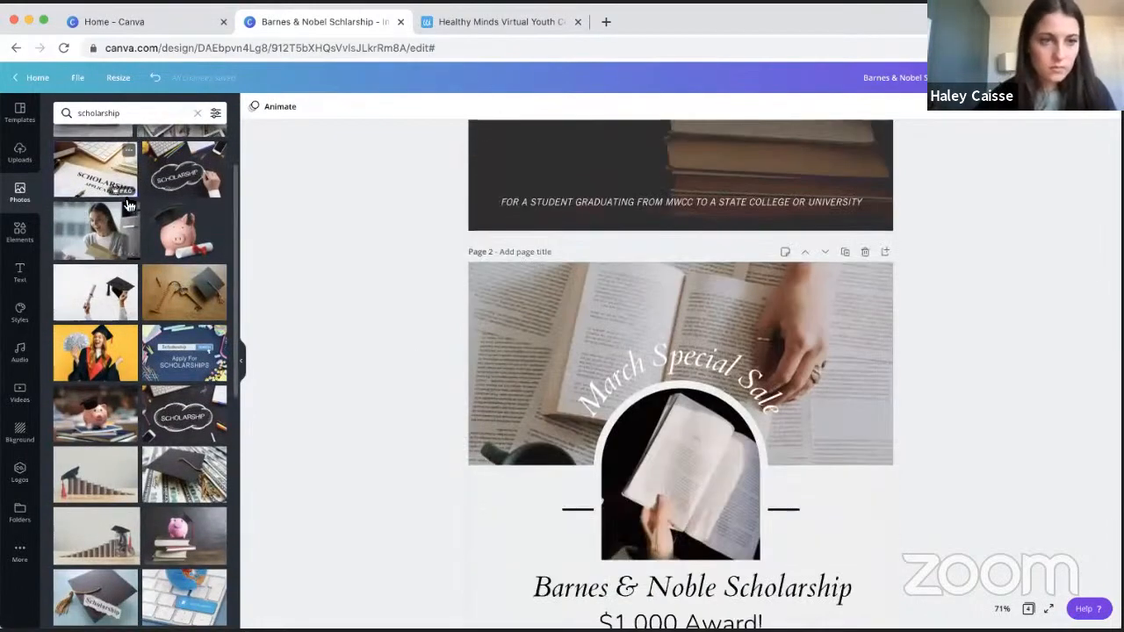
- Replace the upper book photo on page 2 with the "Scholarship Application" photo, then enlarge and reposition it within its frame
{"action": "left_click_drag", "start_coordinate": [95, 169], "coordinate": [507, 345]}
{"action": "double_click", "coordinate": [507, 345]}
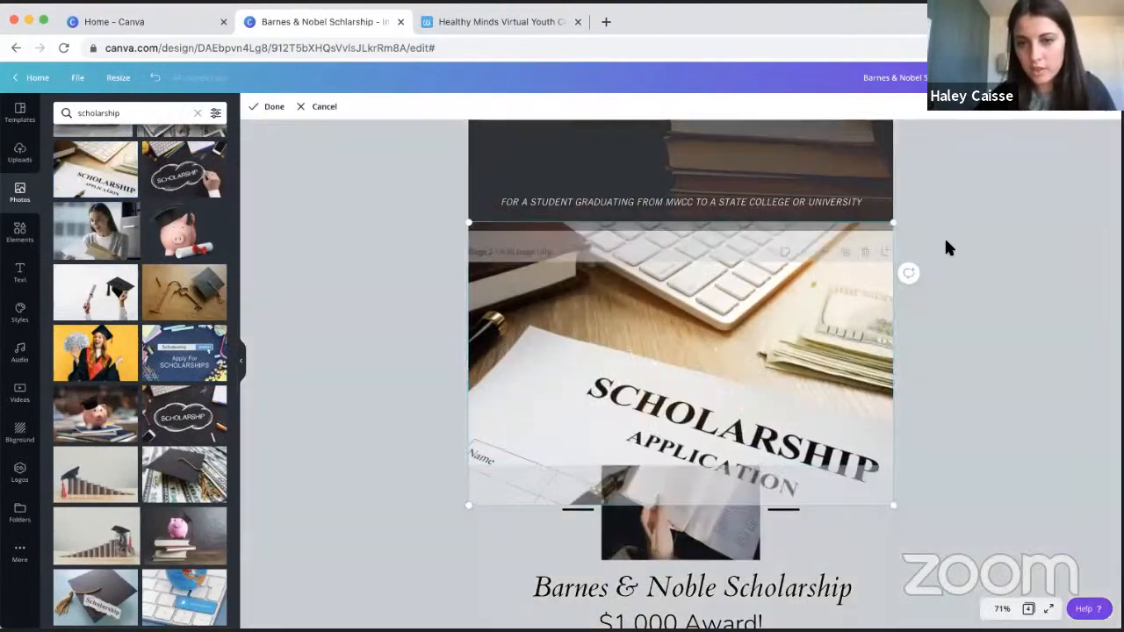
{"action": "left_click_drag", "start_coordinate": [975, 168], "coordinate": [1063, 118]}
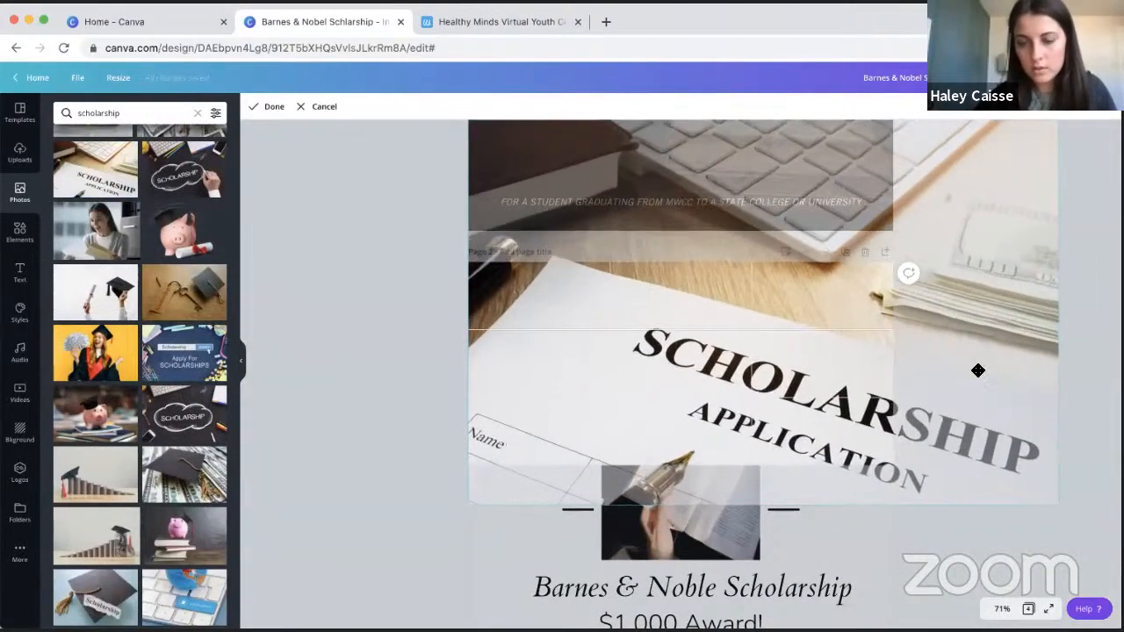
{"action": "left_click_drag", "start_coordinate": [966, 361], "coordinate": [900, 320]}
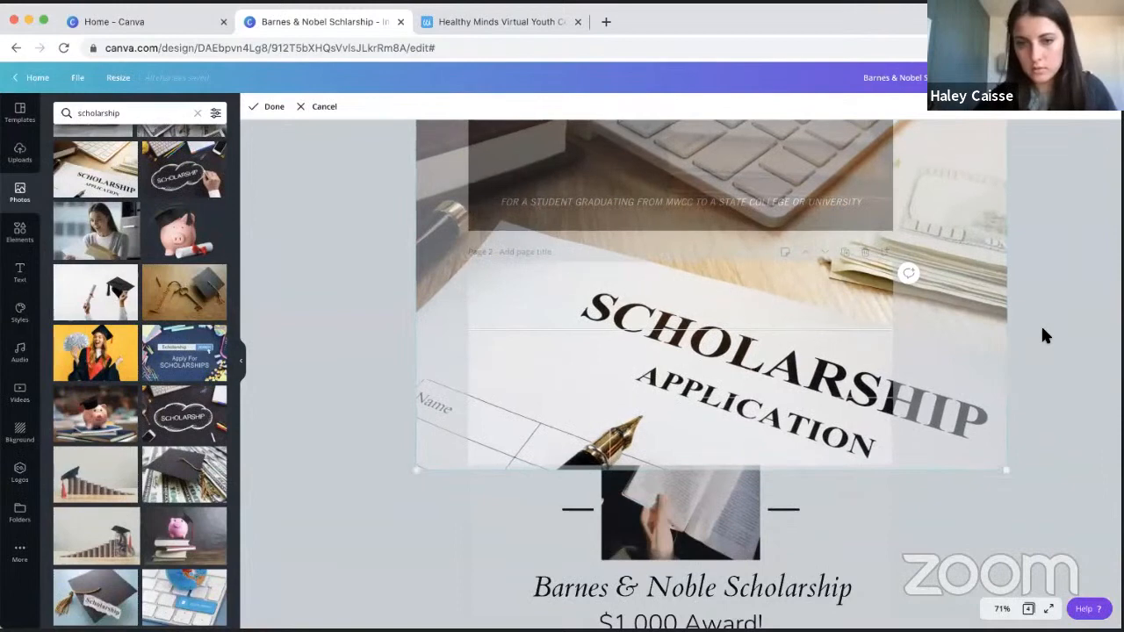
{"action": "left_click", "coordinate": [1043, 334]}
{"action": "scroll", "coordinate": [1043, 334], "scroll_direction": "down", "scroll_amount": 2}
{"action": "scroll", "coordinate": [1042, 335], "scroll_direction": "up", "scroll_amount": 1}
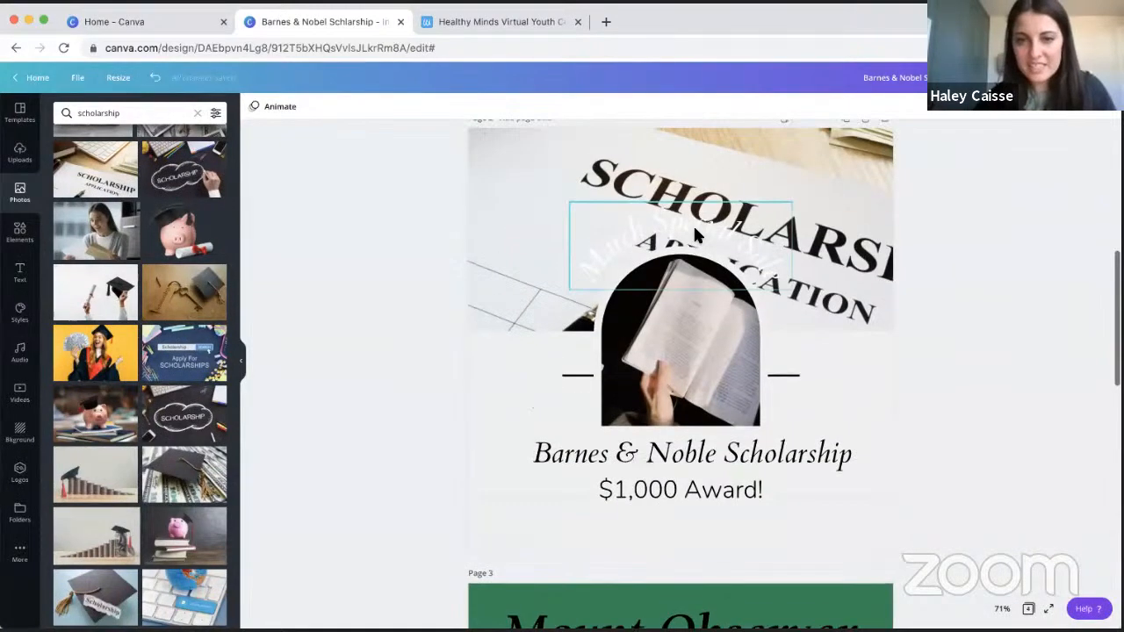
- Shift the tint of the scholarship application photo on page 2 toward blue in the image adjustments
{"action": "left_click", "coordinate": [843, 182]}
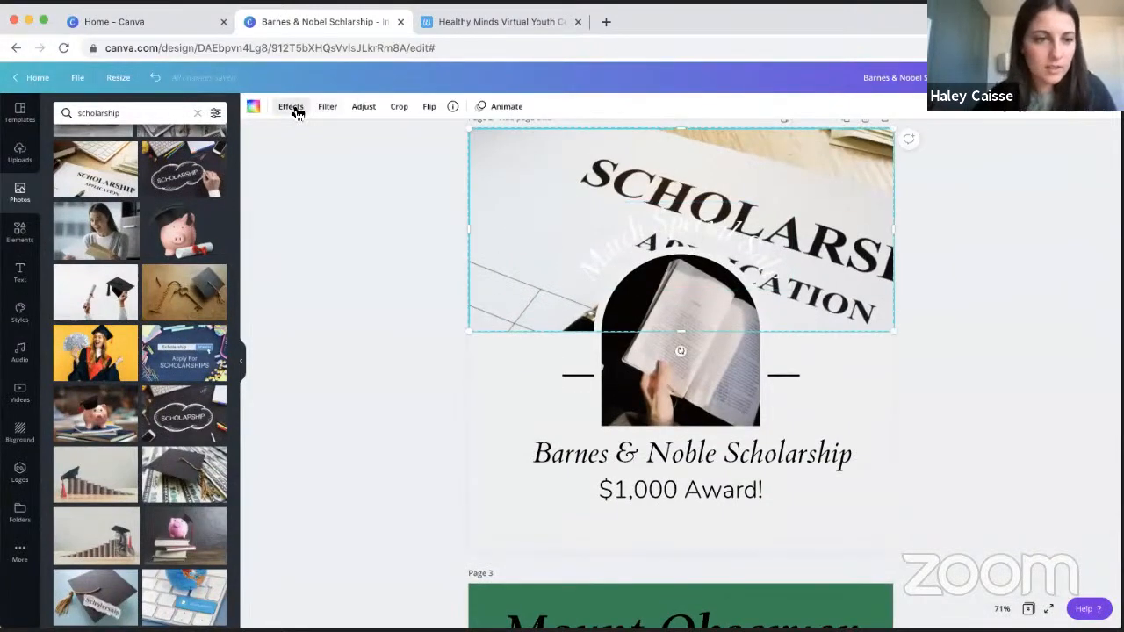
{"action": "left_click", "coordinate": [290, 106]}
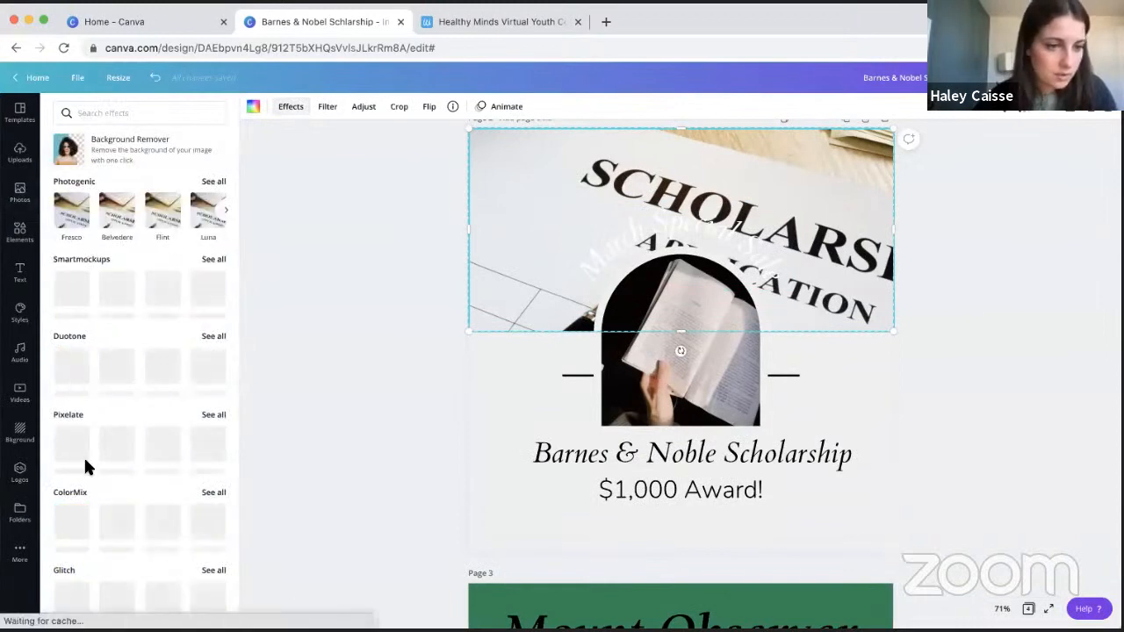
{"action": "scroll", "coordinate": [190, 441], "scroll_direction": "down", "scroll_amount": 1}
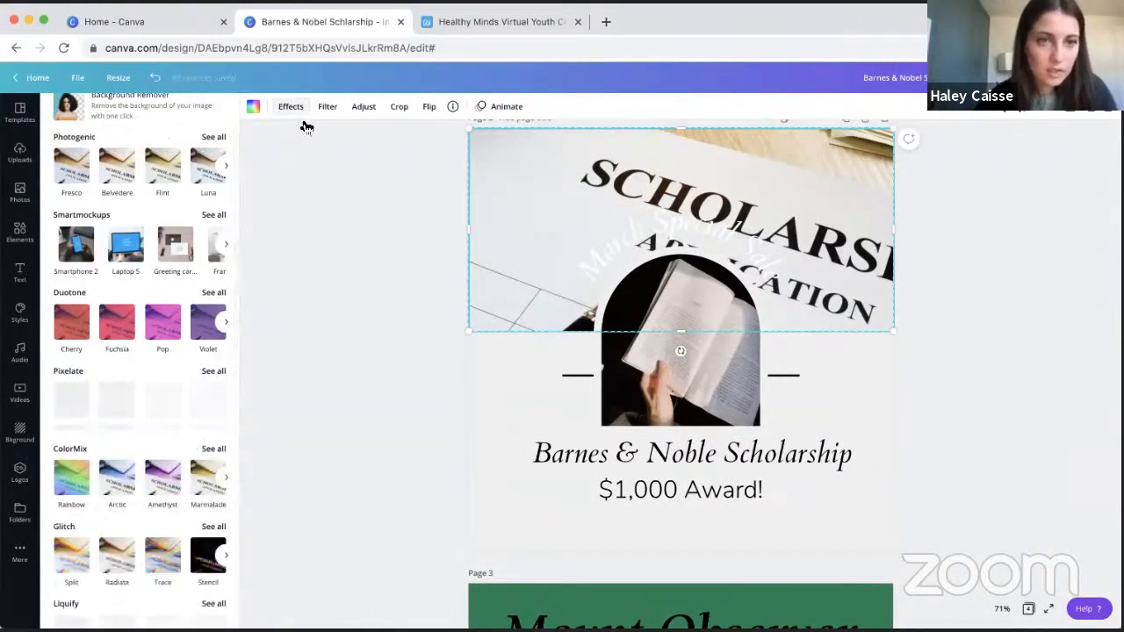
{"action": "left_click", "coordinate": [363, 106]}
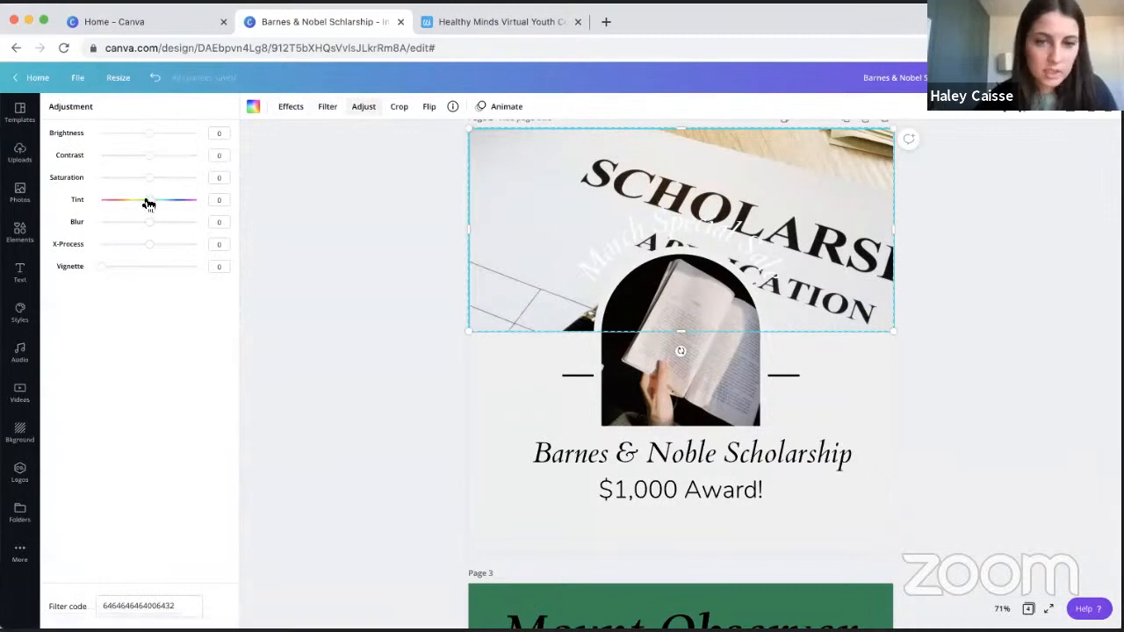
{"action": "left_click_drag", "start_coordinate": [145, 201], "coordinate": [178, 207]}
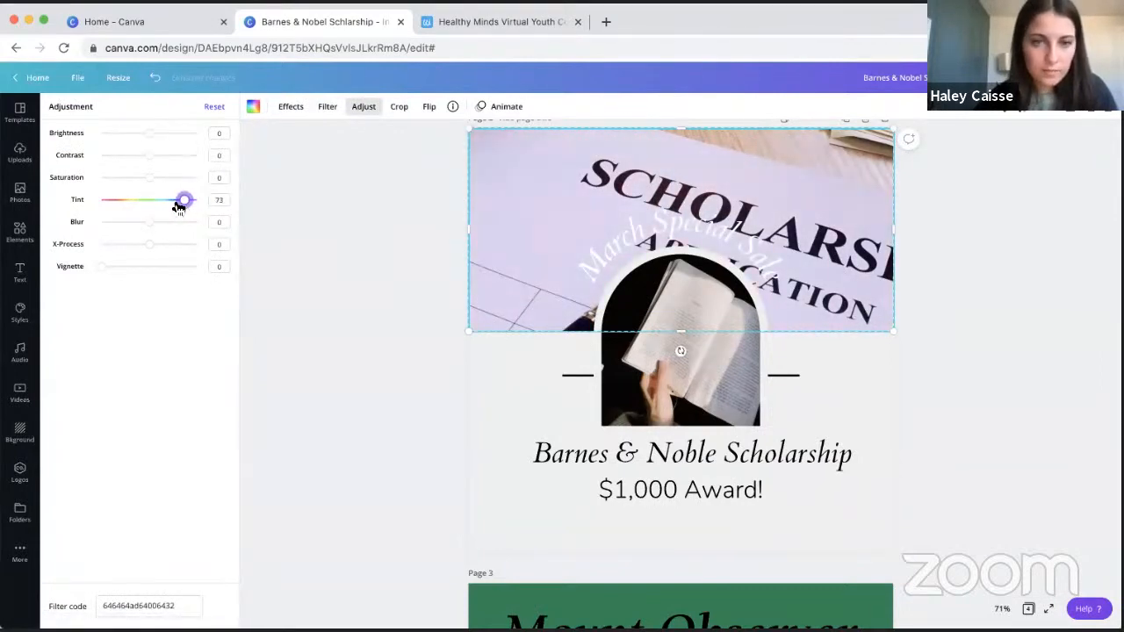
{"action": "left_click", "coordinate": [352, 211]}
- Apply the Lift effect at intensity 100 to the curved "March Special Sale" text
{"action": "left_click", "coordinate": [723, 224]}
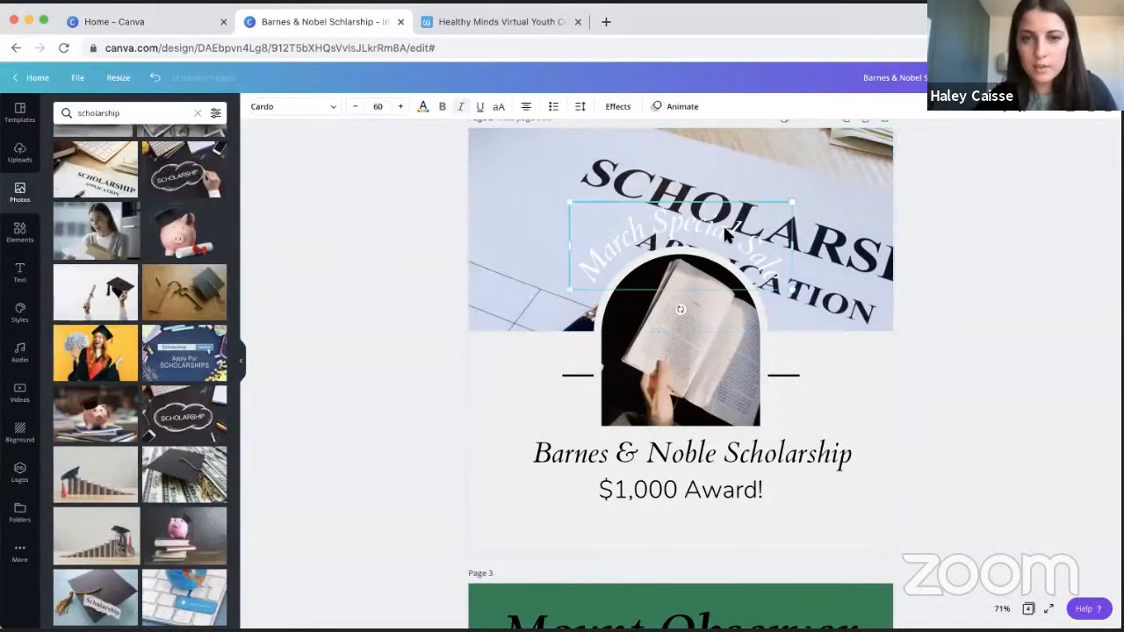
{"action": "left_click", "coordinate": [617, 106]}
{"action": "left_click", "coordinate": [200, 201]}
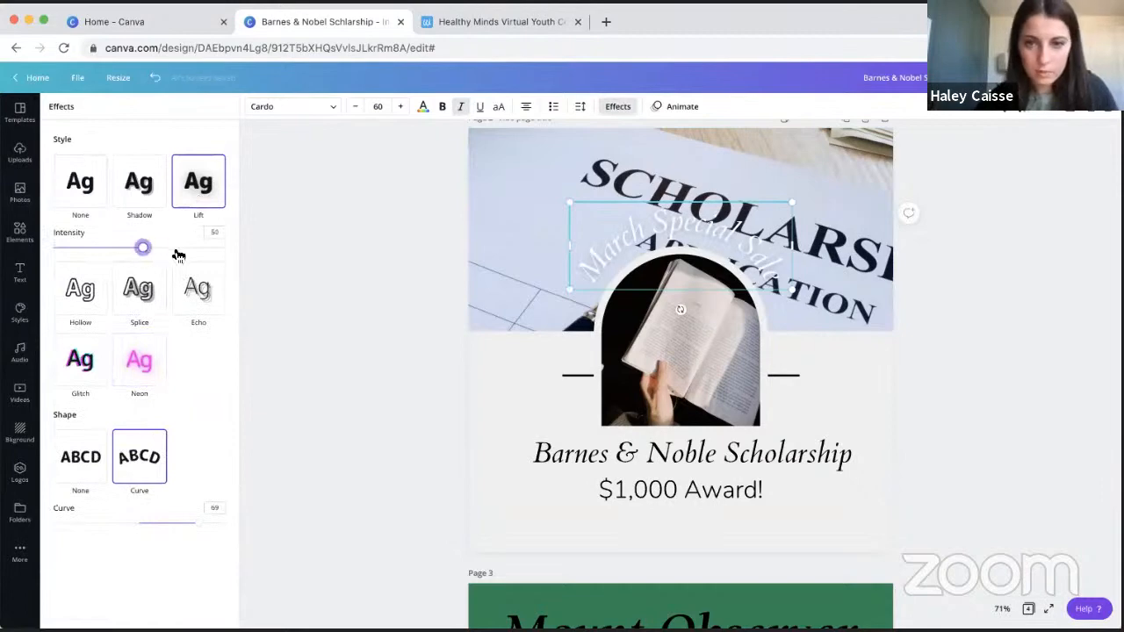
{"action": "left_click_drag", "start_coordinate": [208, 271], "coordinate": [233, 285]}
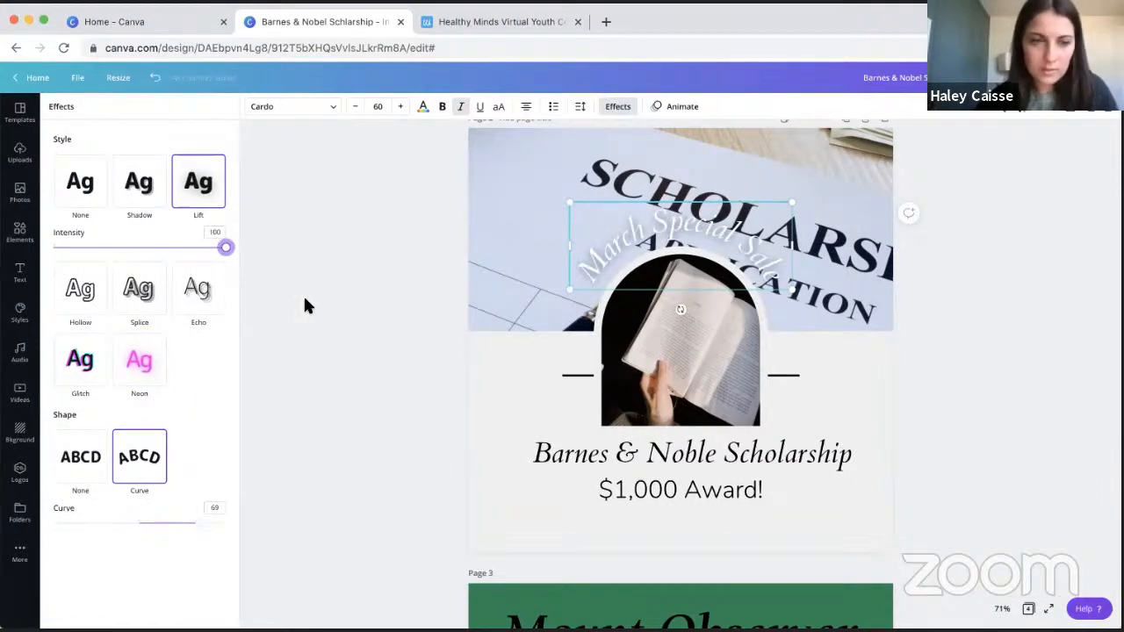
- Search the photo library for "book" and replace the scholarship application photo on page 2 with the library bookshelf photo with hanging lights
{"action": "left_click", "coordinate": [20, 192]}
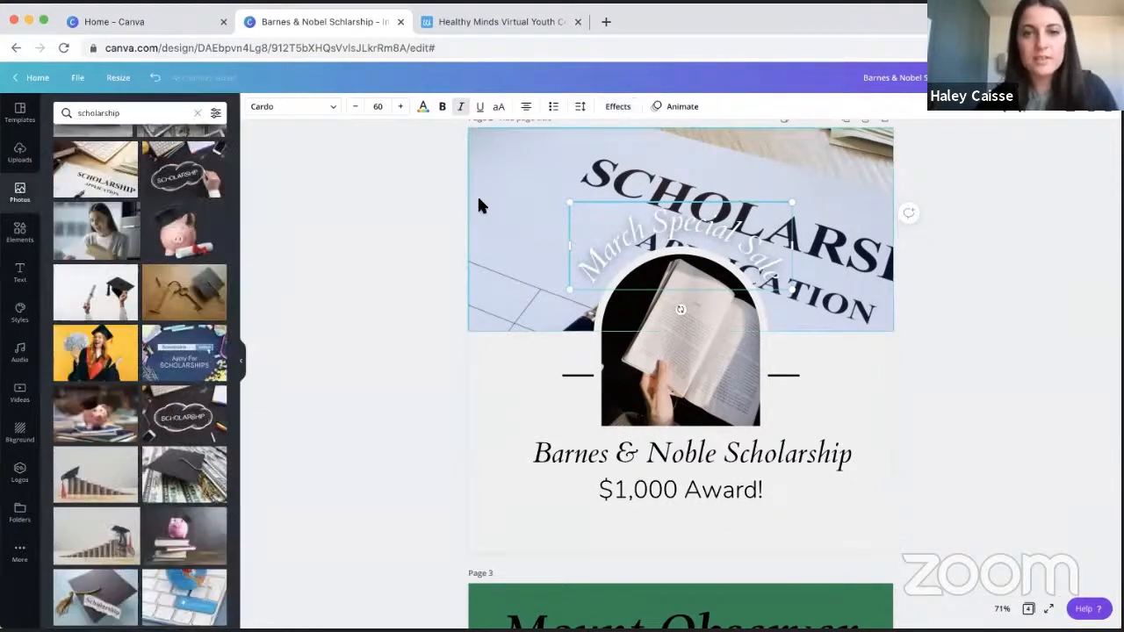
{"action": "left_click", "coordinate": [18, 163]}
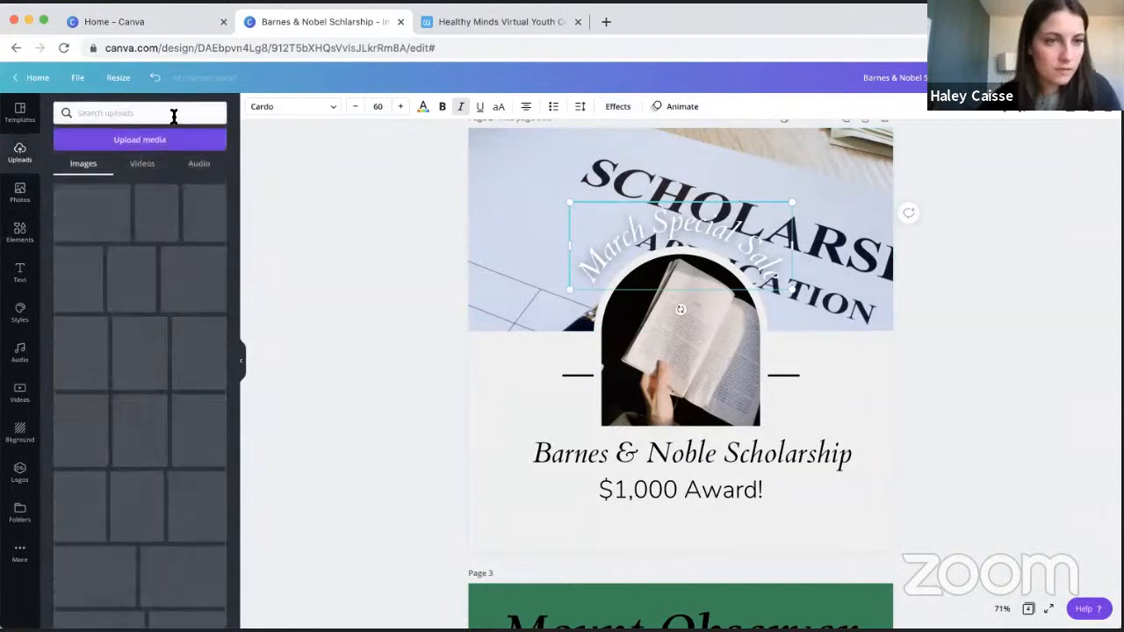
{"action": "left_click", "coordinate": [20, 191]}
{"action": "left_click", "coordinate": [193, 113]}
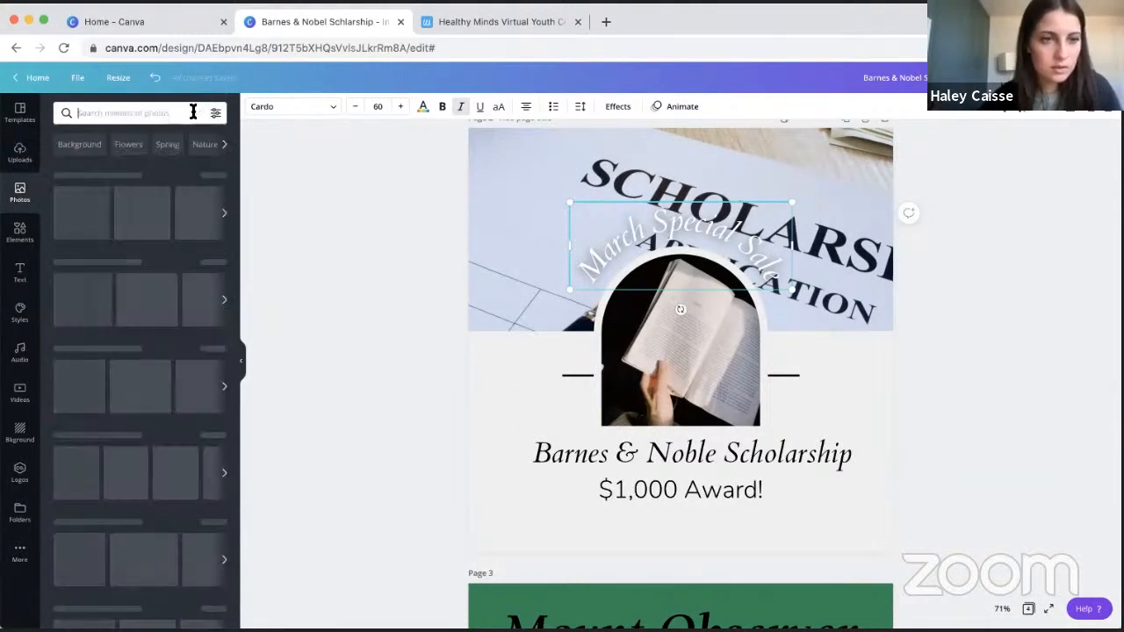
{"action": "key", "text": "Return"}
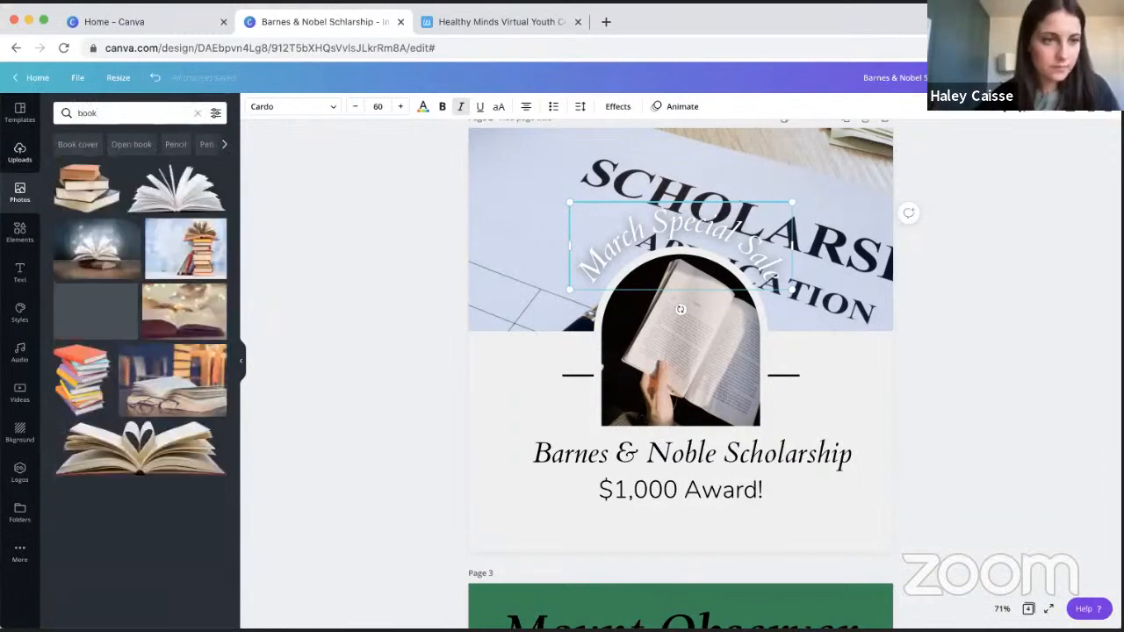
{"action": "scroll", "coordinate": [182, 290], "scroll_direction": "down", "scroll_amount": 2}
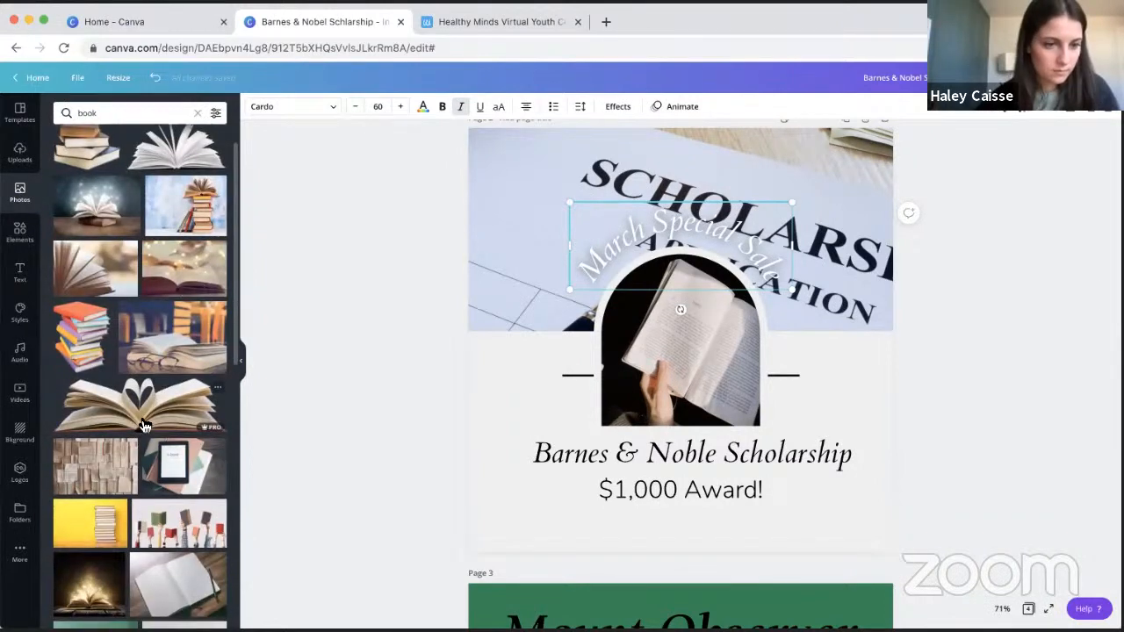
{"action": "scroll", "coordinate": [132, 369], "scroll_direction": "down", "scroll_amount": 5}
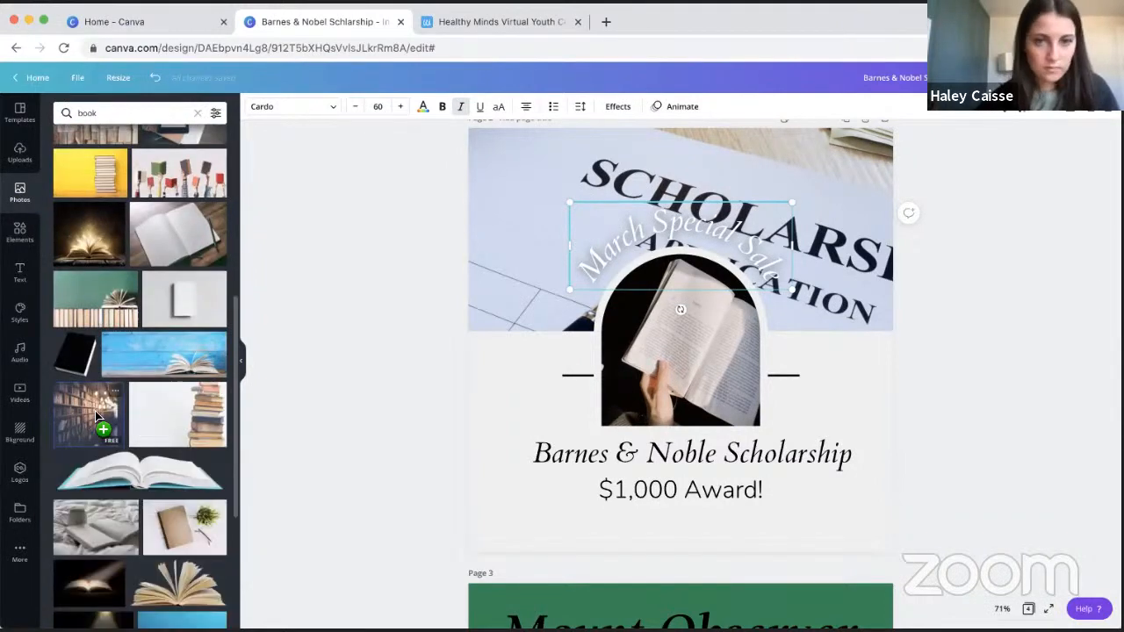
{"action": "left_click_drag", "start_coordinate": [91, 422], "coordinate": [488, 224]}
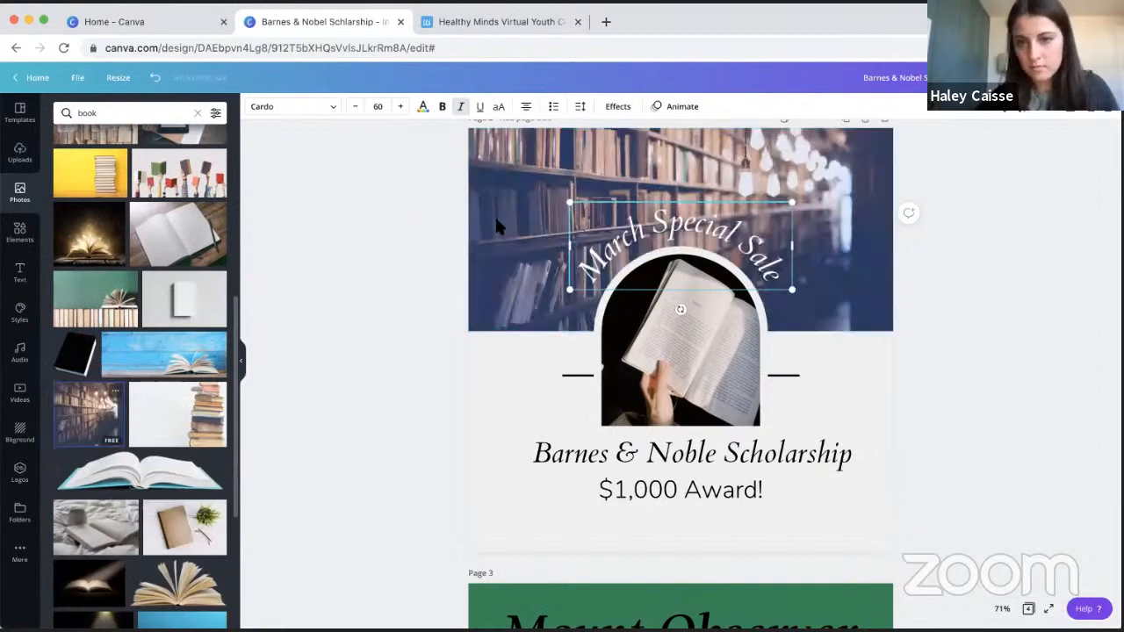
- Reposition the bookshelf photo vertically within its frame on page 2
{"action": "double_click", "coordinate": [492, 233]}
{"action": "left_click_drag", "start_coordinate": [491, 207], "coordinate": [491, 220]}
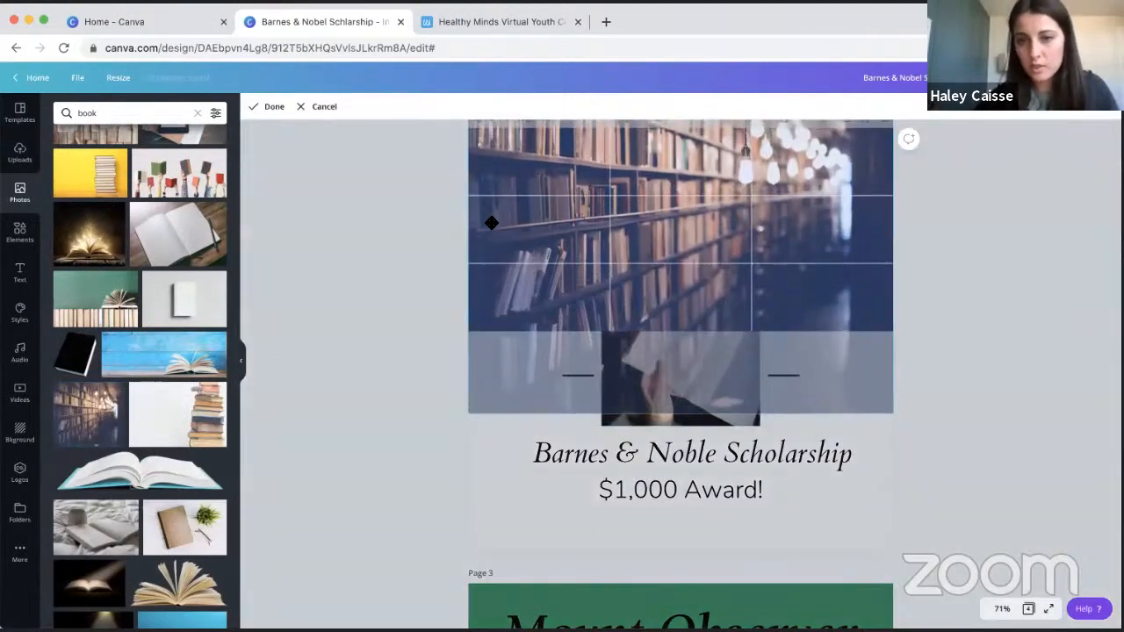
{"action": "left_click", "coordinate": [993, 299]}
- Set the transparency of the bookshelf photo on page 2 to 66
{"action": "scroll", "coordinate": [993, 304], "scroll_direction": "up", "scroll_amount": 1}
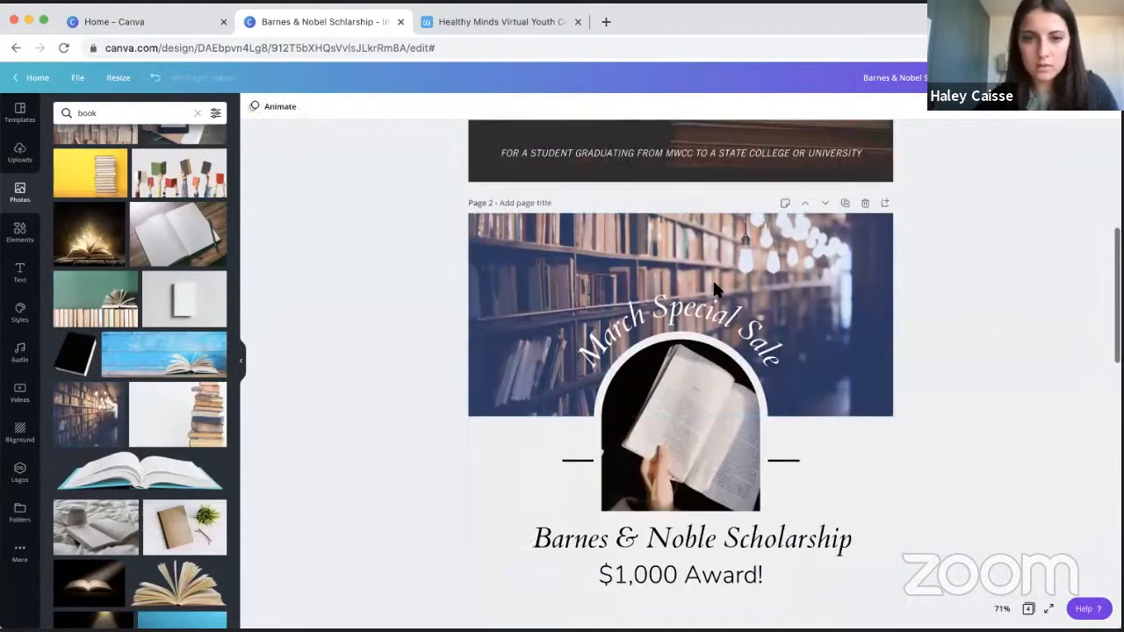
{"action": "left_click", "coordinate": [615, 309]}
{"action": "left_click", "coordinate": [534, 254]}
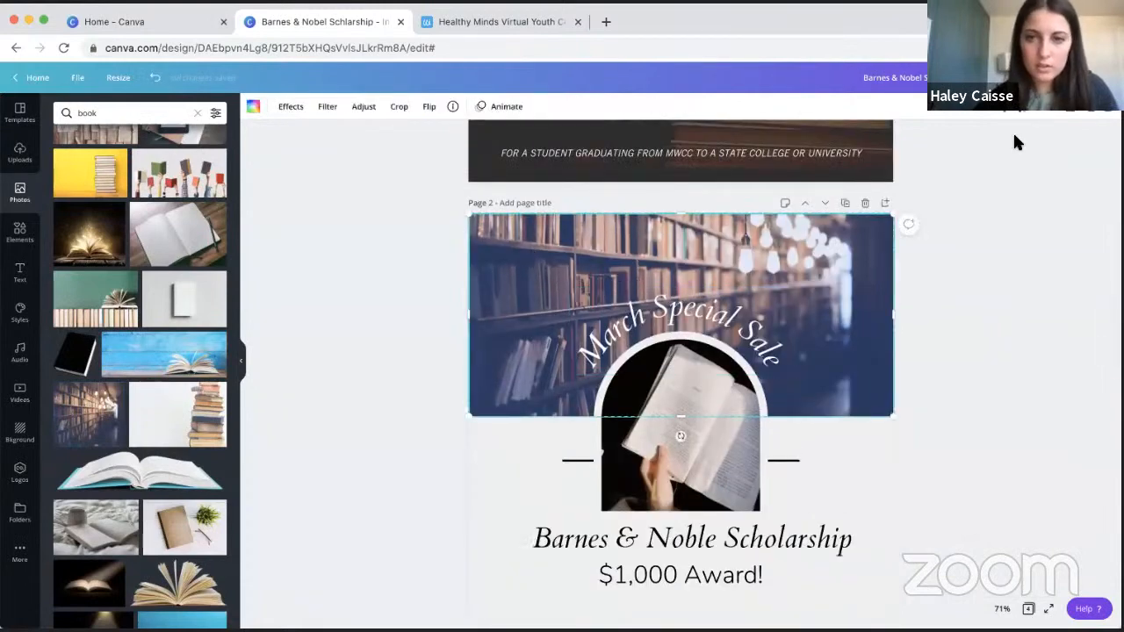
{"action": "left_click", "coordinate": [1054, 112]}
{"action": "left_click_drag", "start_coordinate": [985, 141], "coordinate": [962, 143]}
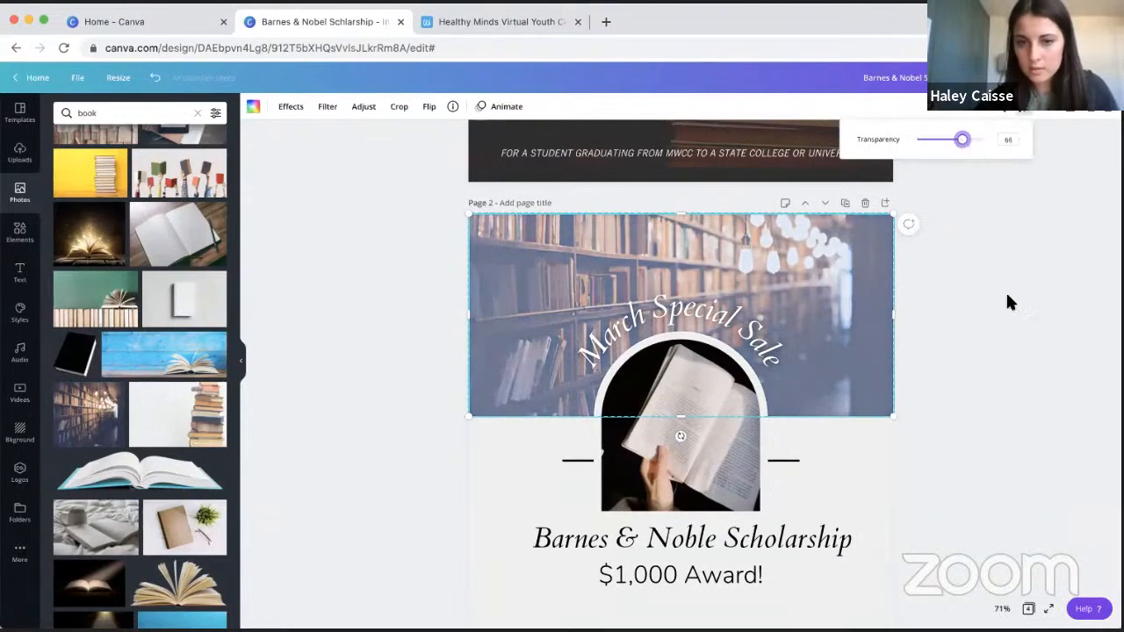
{"action": "left_click", "coordinate": [1000, 346]}
{"action": "scroll", "coordinate": [1005, 347], "scroll_direction": "down", "scroll_amount": 3}
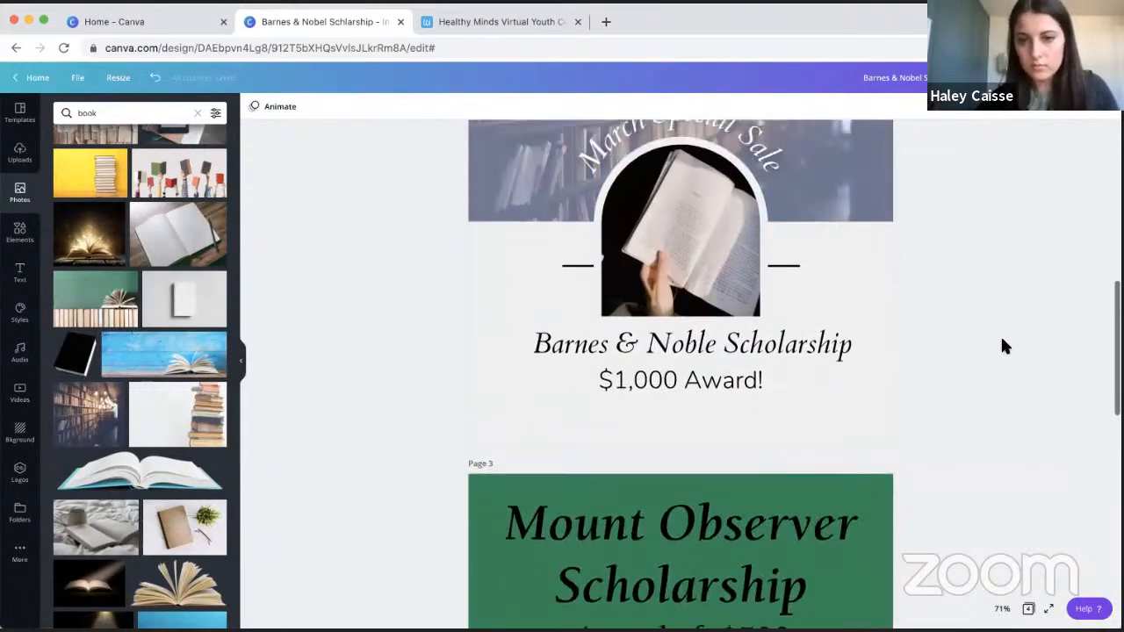
{"action": "scroll", "coordinate": [1001, 343], "scroll_direction": "up", "scroll_amount": 3}
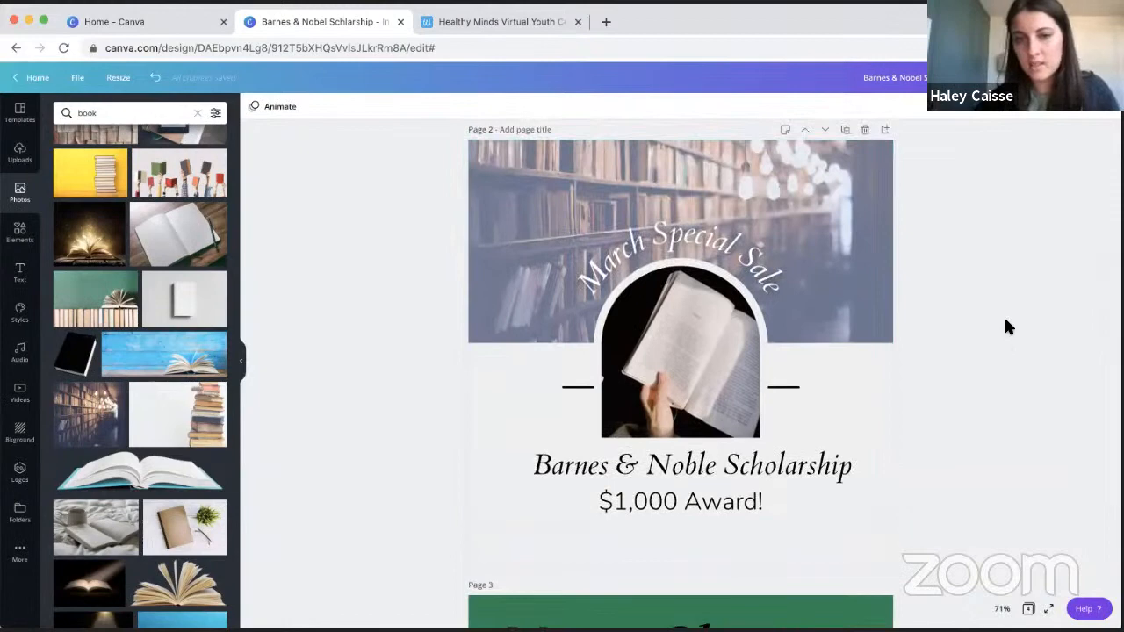
{"action": "scroll", "coordinate": [1005, 321], "scroll_direction": "up", "scroll_amount": 2}
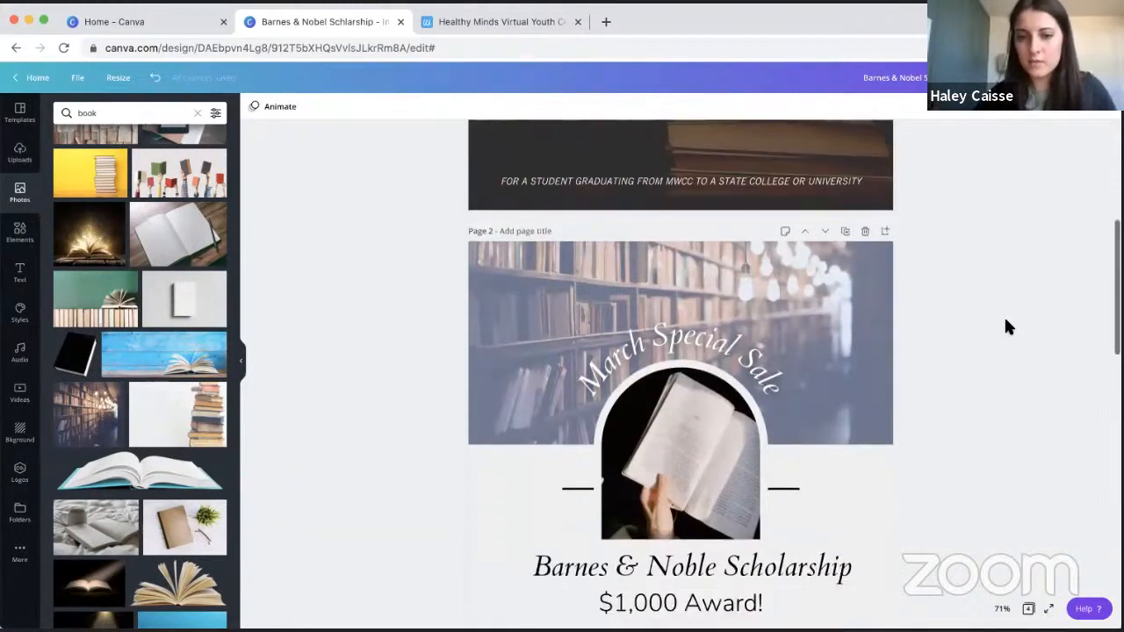
{"action": "scroll", "coordinate": [1007, 326], "scroll_direction": "down", "scroll_amount": 2}
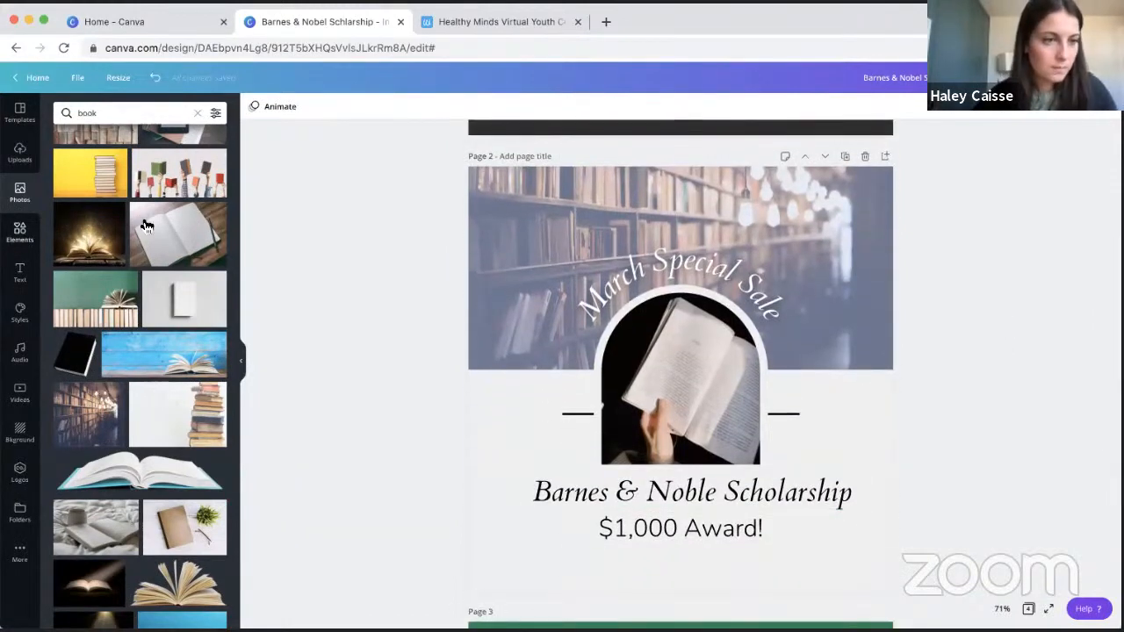
- Add a square to page 2, reshape it into a thin full-width bar along the page's bottom edge, and color it brand navy
{"action": "left_click", "coordinate": [19, 233]}
{"action": "left_click", "coordinate": [76, 206]}
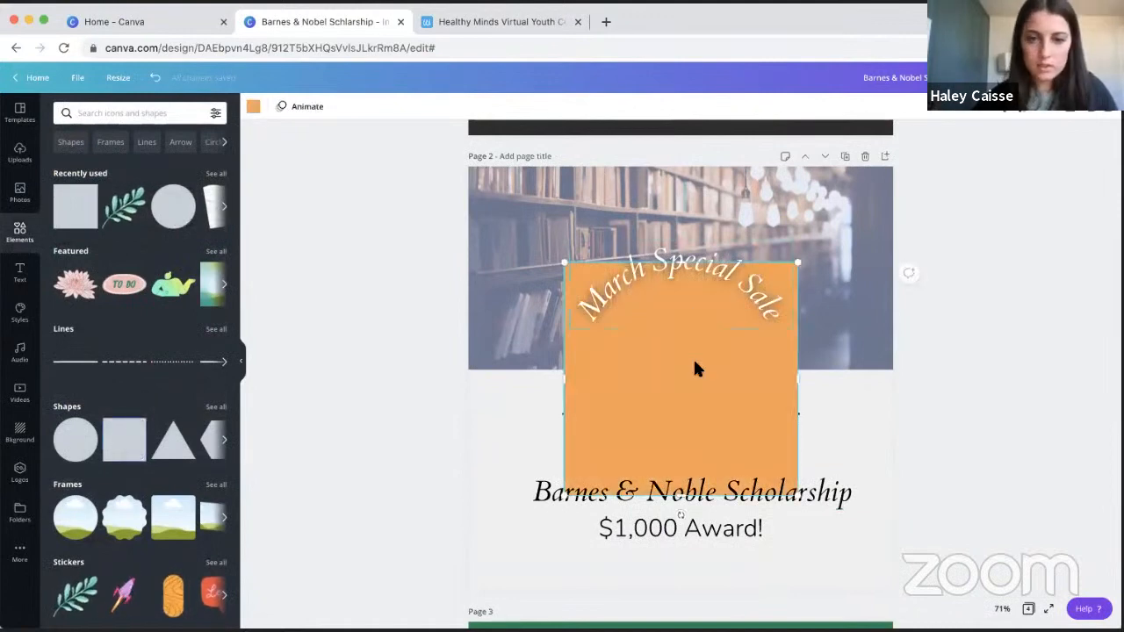
{"action": "left_click_drag", "start_coordinate": [693, 369], "coordinate": [597, 462]}
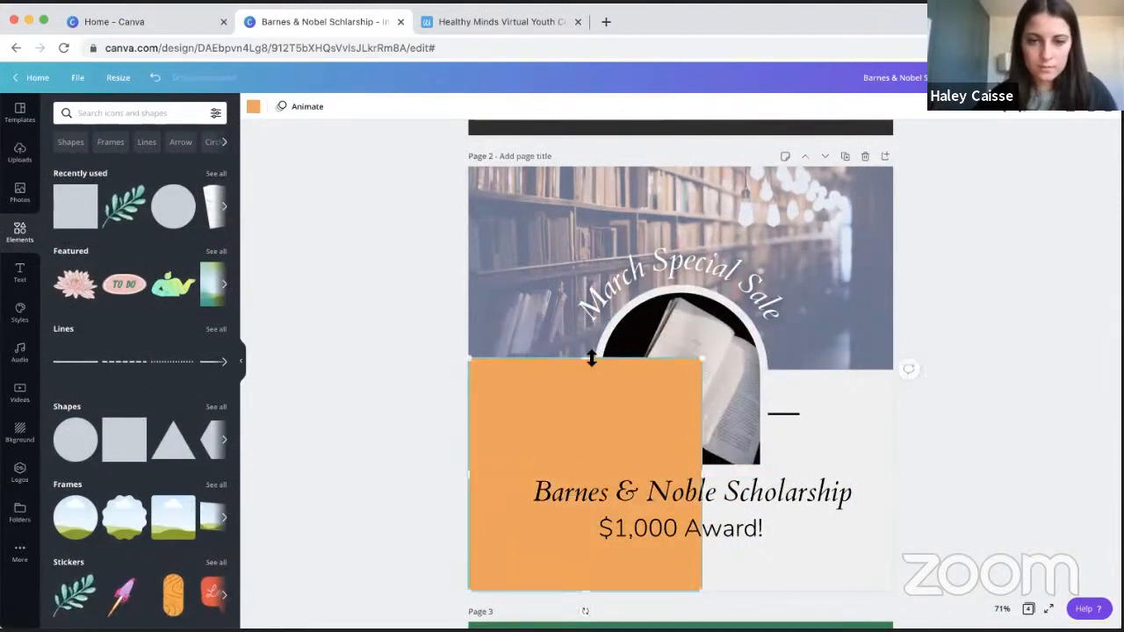
{"action": "left_click_drag", "start_coordinate": [592, 358], "coordinate": [589, 560]}
{"action": "left_click_drag", "start_coordinate": [698, 572], "coordinate": [892, 574]}
{"action": "left_click", "coordinate": [252, 106]}
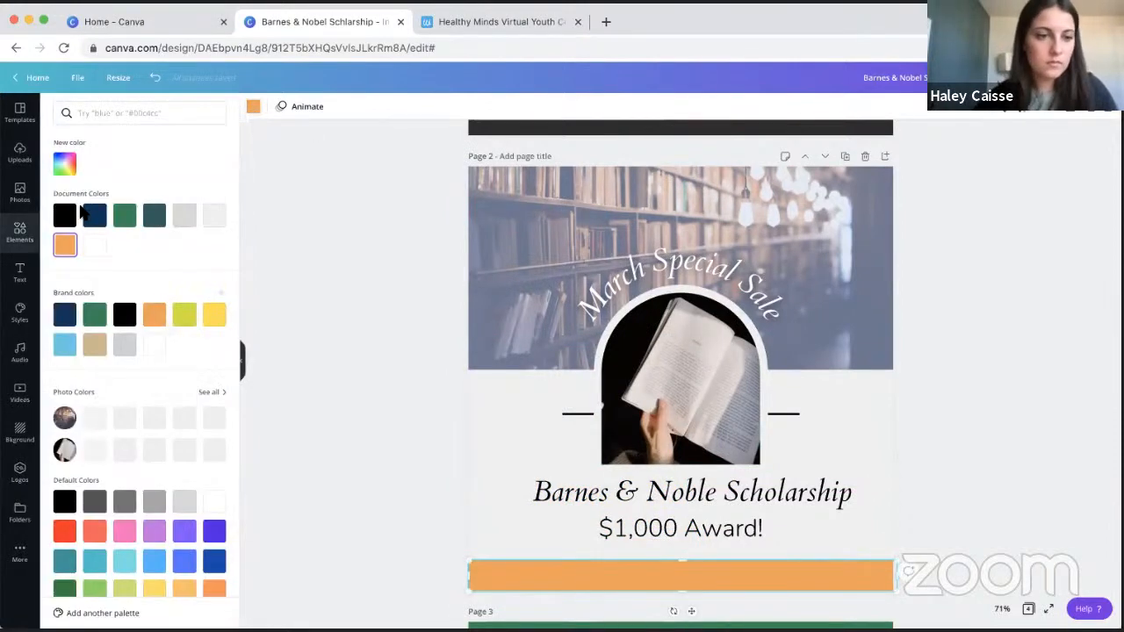
{"action": "left_click", "coordinate": [66, 314]}
- Copy page 1's "FOR A STUDENT GRADUATING FROM MWCC TO A STATE COLLEGE OR UNIVERSITY" text onto page 2 and place it inside the navy bar
{"action": "scroll", "coordinate": [303, 355], "scroll_direction": "up", "scroll_amount": 3}
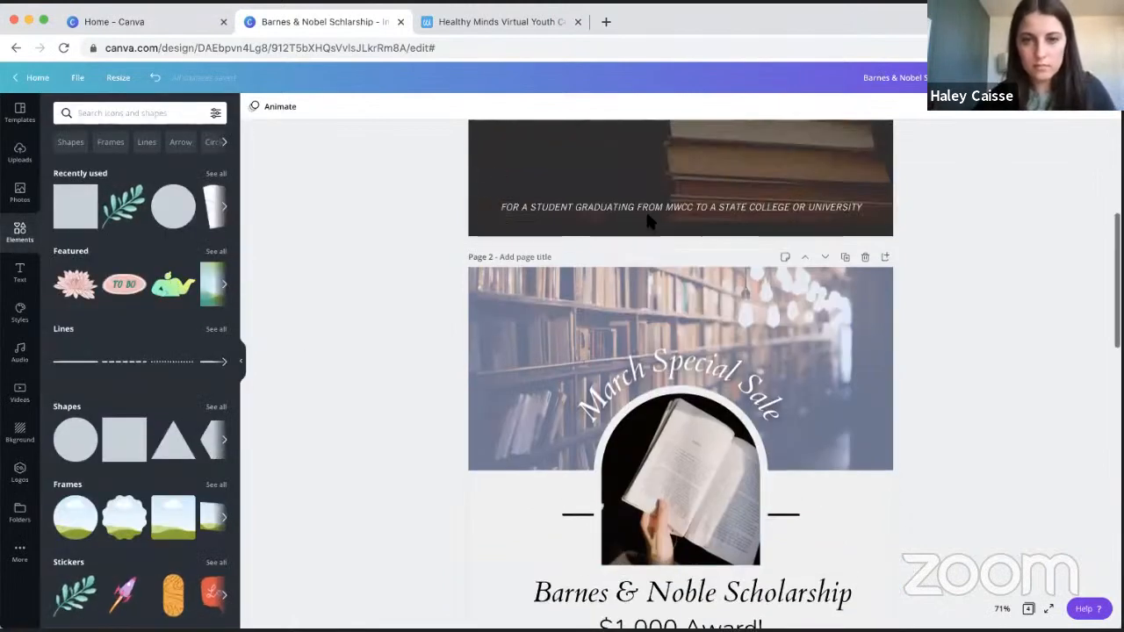
{"action": "left_click", "coordinate": [647, 211]}
{"action": "scroll", "coordinate": [761, 325], "scroll_direction": "down", "scroll_amount": 5}
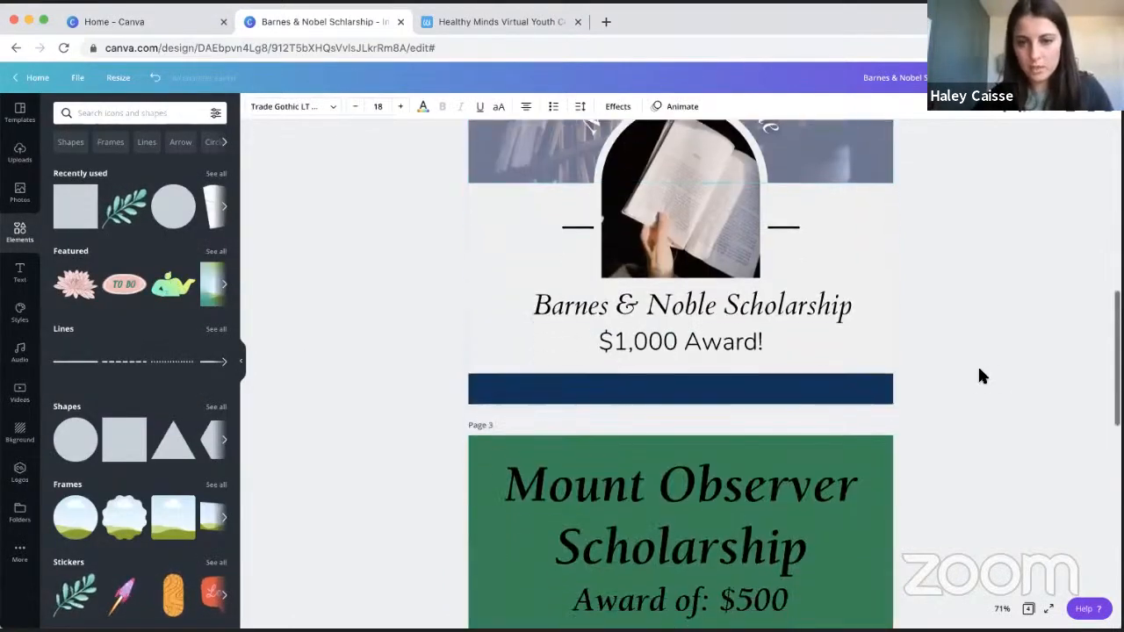
{"action": "left_click", "coordinate": [849, 338]}
{"action": "type", "text": "FOR A STUDENT GRADUATING FROM MWCC TO A STATE COLLEGE OR UNIVERSITY"}
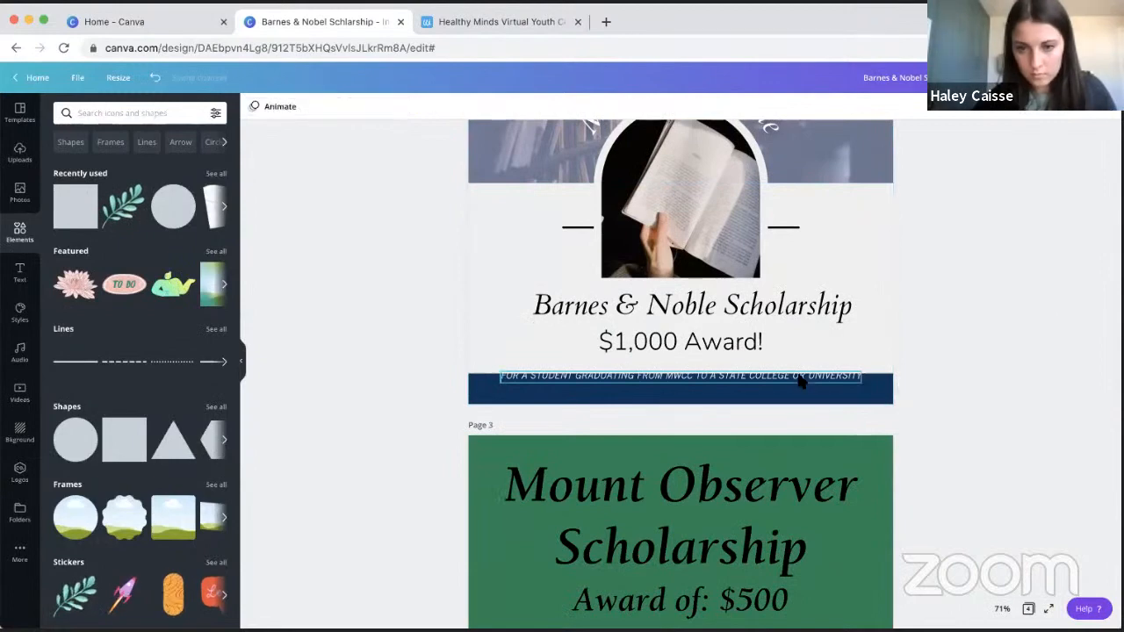
{"action": "left_click_drag", "start_coordinate": [798, 376], "coordinate": [802, 388]}
{"action": "left_click", "coordinate": [984, 288]}
- Select all page 2 elements above the navy bar together and nudge them upward to leave more space above the bar
{"action": "scroll", "coordinate": [981, 334], "scroll_direction": "up", "scroll_amount": 3}
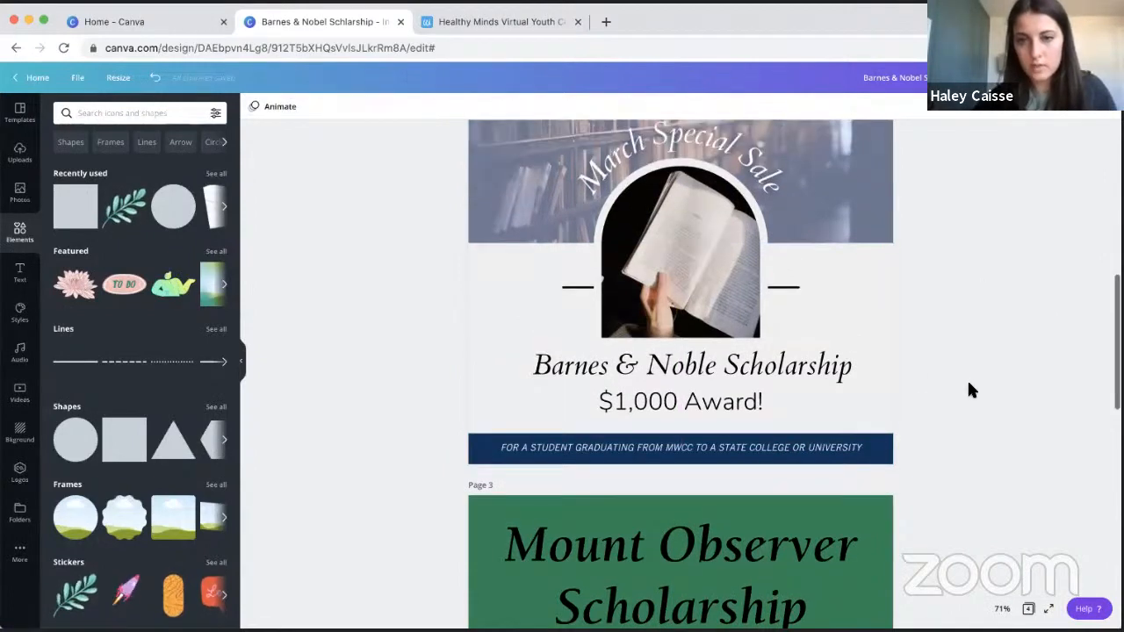
{"action": "left_click_drag", "start_coordinate": [931, 452], "coordinate": [507, 200]}
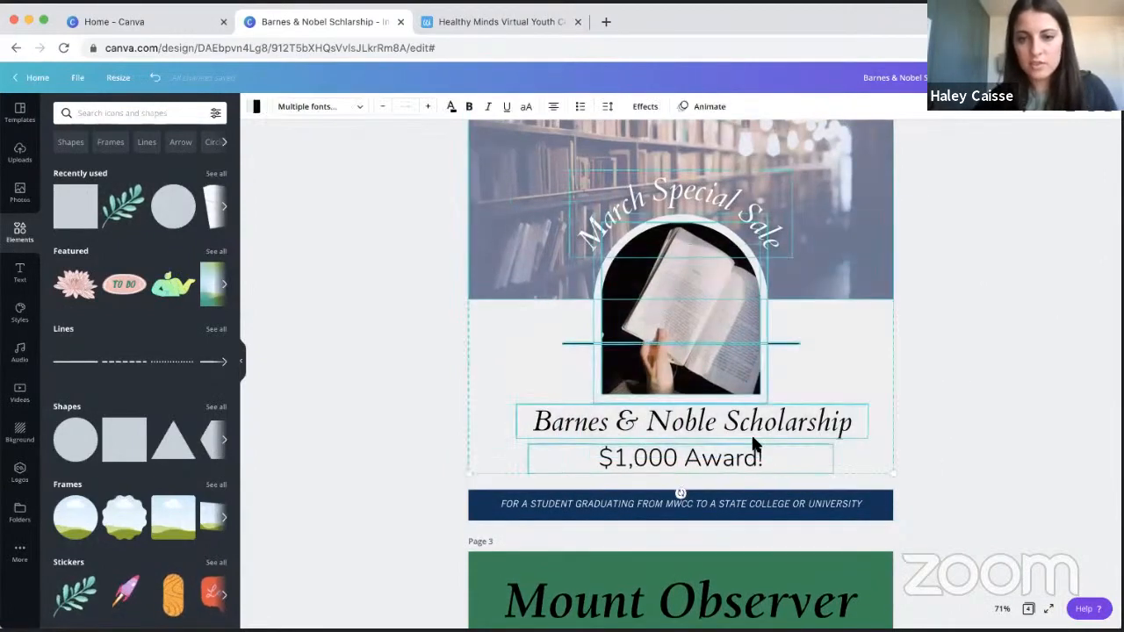
{"action": "scroll", "coordinate": [680, 351], "scroll_direction": "up", "scroll_amount": 1}
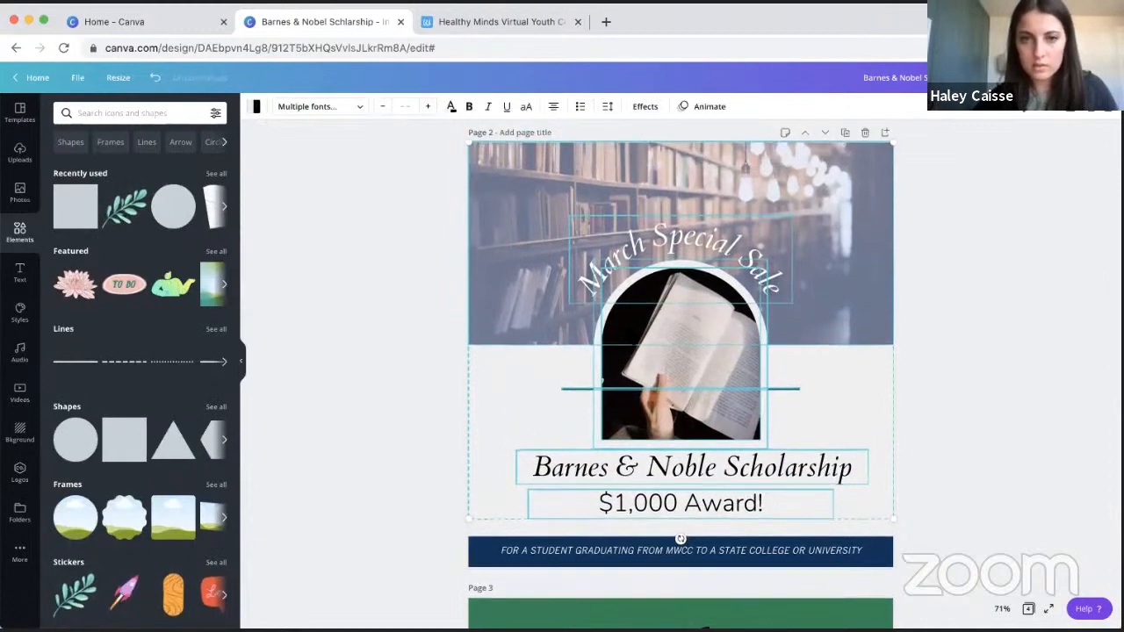
{"action": "key", "text": "Up"}
{"action": "key", "text": "Up"}
{"action": "key", "text": "Up"}
{"action": "key", "text": "Up"}
{"action": "key", "text": "Up"}
{"action": "key", "text": "Up"}
{"action": "key", "text": "Up"}
{"action": "key", "text": "Up"}
{"action": "key", "text": "Up"}
{"action": "key", "text": "Up"}
{"action": "key", "text": "Up"}
{"action": "key", "text": "Up"}
{"action": "key", "text": "Up"}
{"action": "key", "text": "Up"}
{"action": "key", "text": "Up"}
{"action": "key", "text": "Up"}
{"action": "key", "text": "Up"}
{"action": "key", "text": "Up"}
{"action": "key", "text": "Up"}
{"action": "key", "text": "Up"}
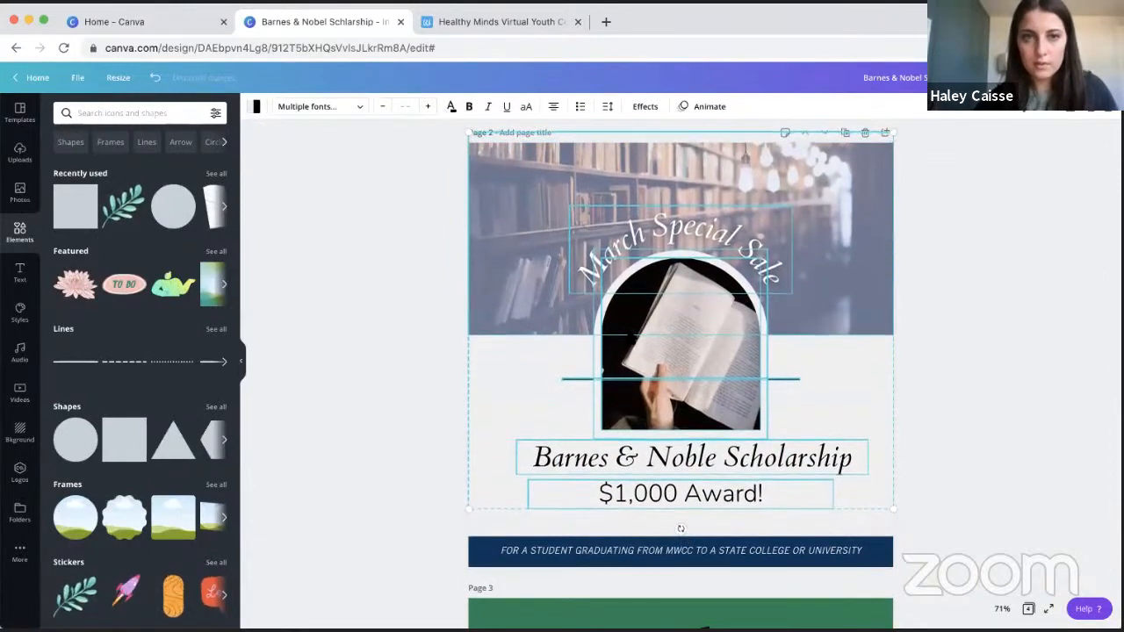
{"action": "key", "text": "Up"}
{"action": "key", "text": "Up"}
{"action": "key", "text": "Up"}
{"action": "key", "text": "Up"}
{"action": "key", "text": "Up"}
{"action": "key", "text": "Up"}
{"action": "key", "text": "Up"}
{"action": "key", "text": "Up"}
{"action": "key", "text": "Up"}
{"action": "key", "text": "Up"}
{"action": "key", "text": "Up"}
{"action": "key", "text": "Up"}
{"action": "key", "text": "Up"}
{"action": "key", "text": "Up"}
{"action": "key", "text": "Up"}
{"action": "key", "text": "Up"}
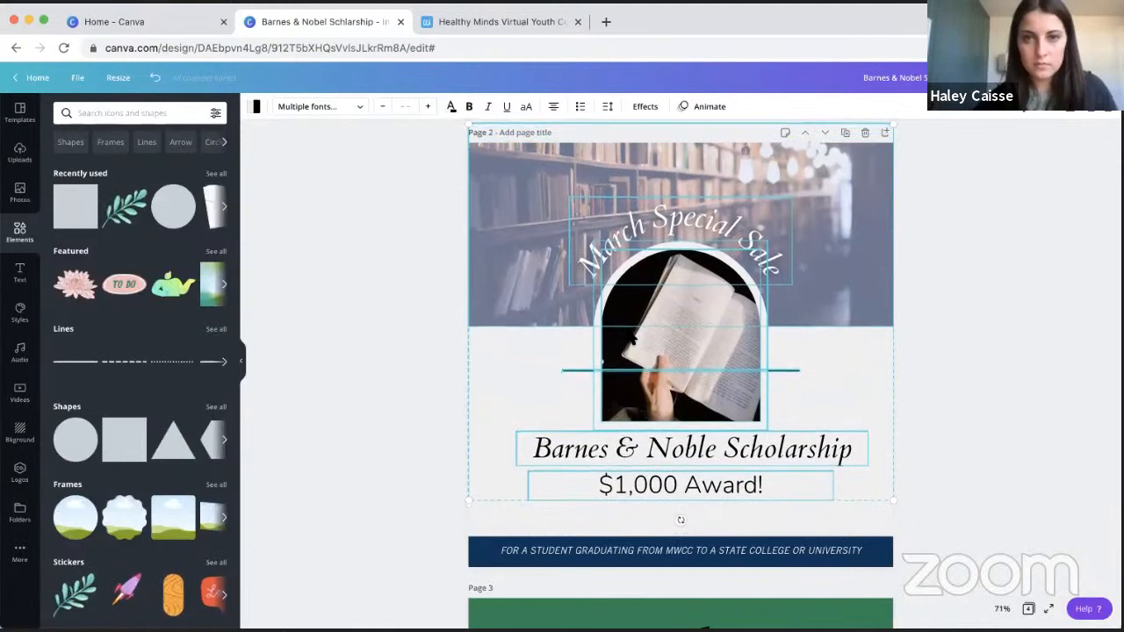
{"action": "key", "text": "Up"}
{"action": "key", "text": "Up"}
{"action": "key", "text": "Up"}
{"action": "key", "text": "Up"}
{"action": "key", "text": "Up"}
{"action": "key", "text": "Up"}
{"action": "key", "text": "Up"}
{"action": "key", "text": "Up"}
{"action": "key", "text": "Up"}
{"action": "key", "text": "Up"}
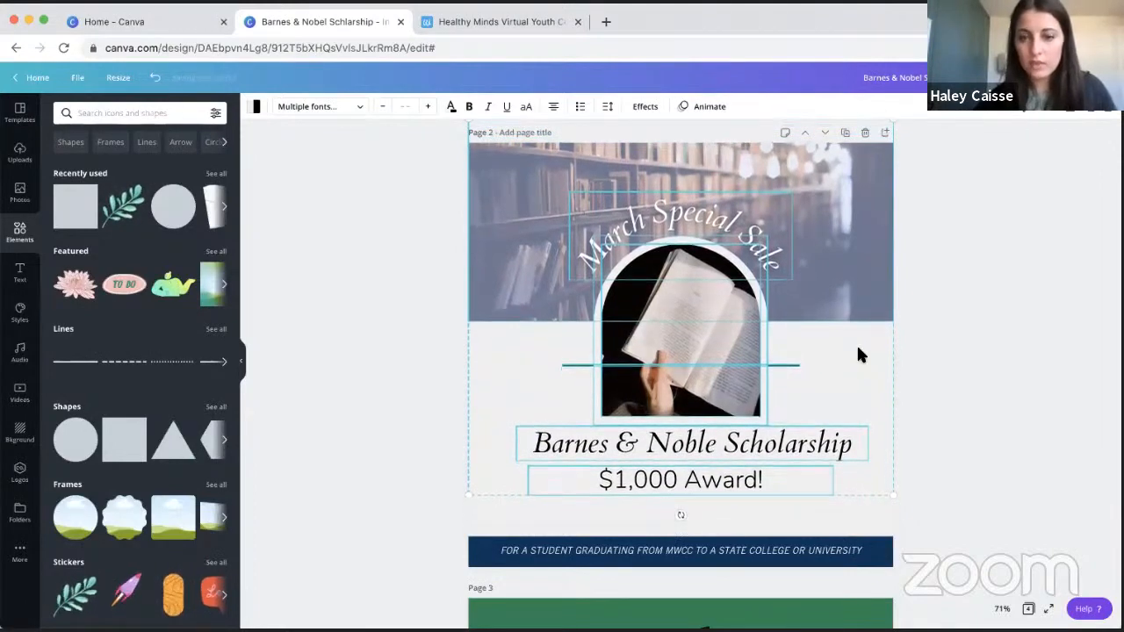
- Move the "Barnes & Noble Scholarship" heading and the "$1,000 Award!" line on page 2 together slightly downward
{"action": "left_click", "coordinate": [1021, 394]}
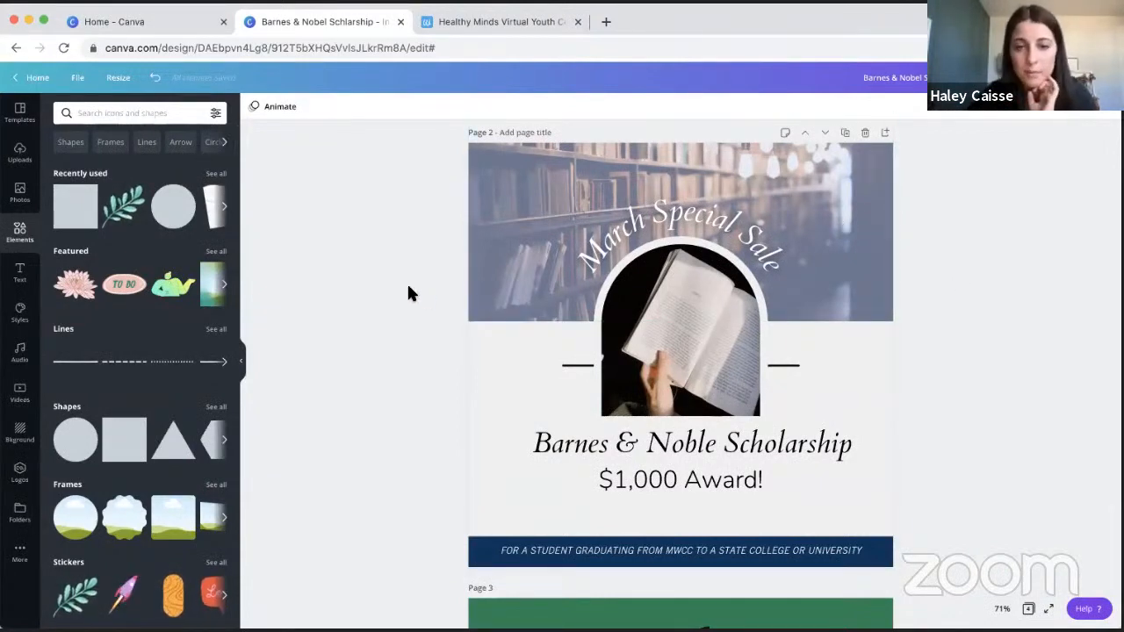
{"action": "left_click", "coordinate": [758, 448]}
{"action": "left_click", "coordinate": [730, 474]}
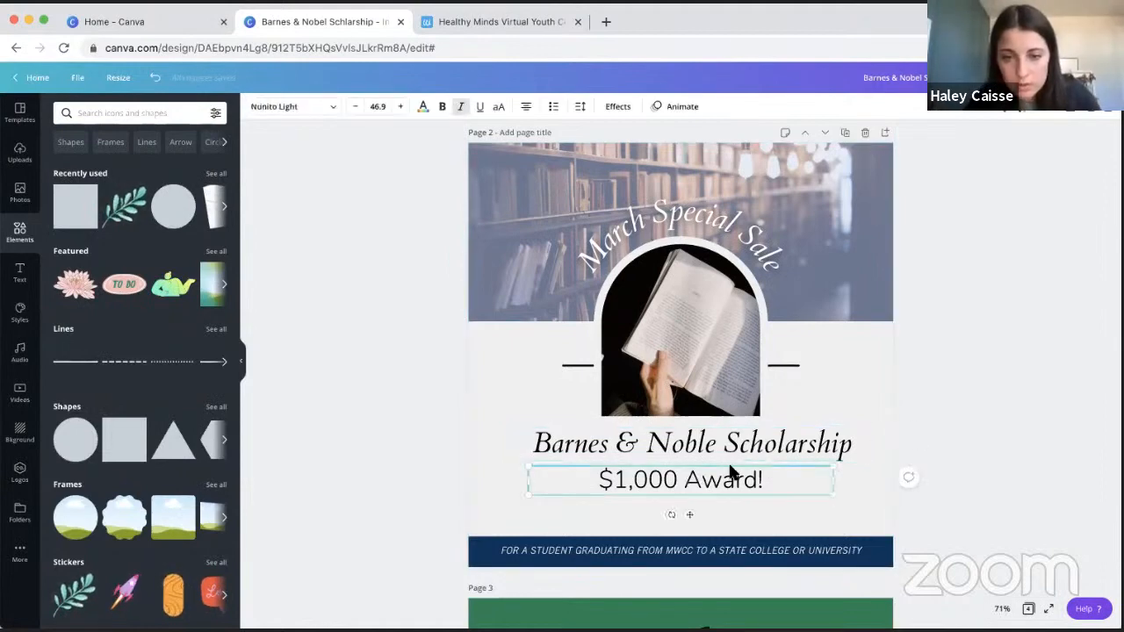
{"action": "left_click", "coordinate": [742, 453], "text": "shift"}
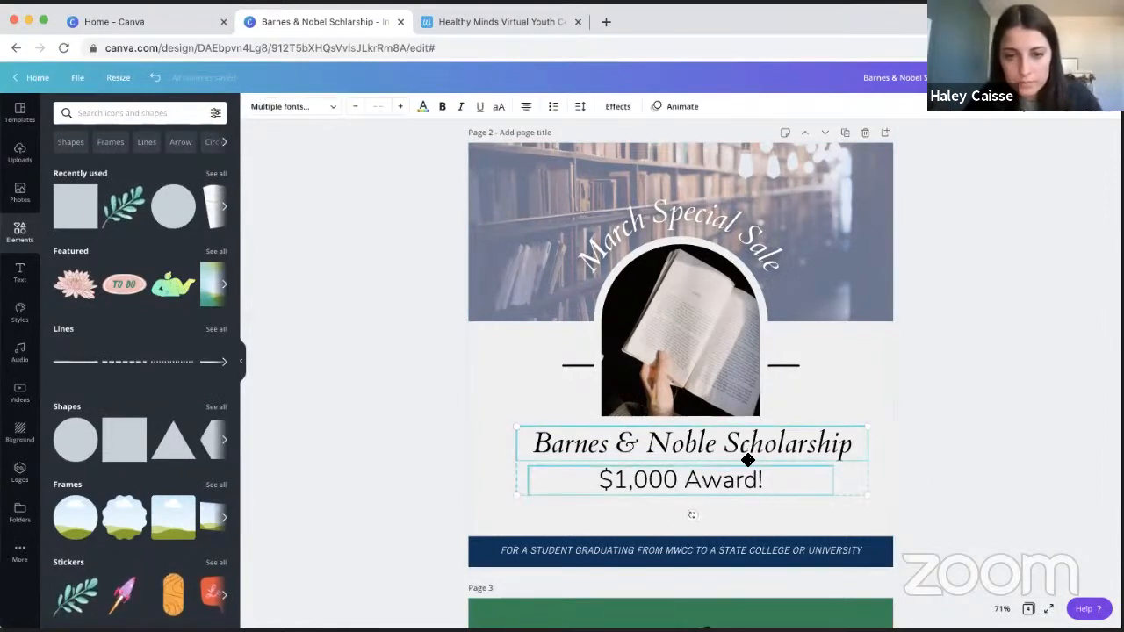
{"action": "left_click_drag", "start_coordinate": [747, 459], "coordinate": [747, 469]}
{"action": "left_click", "coordinate": [968, 368]}
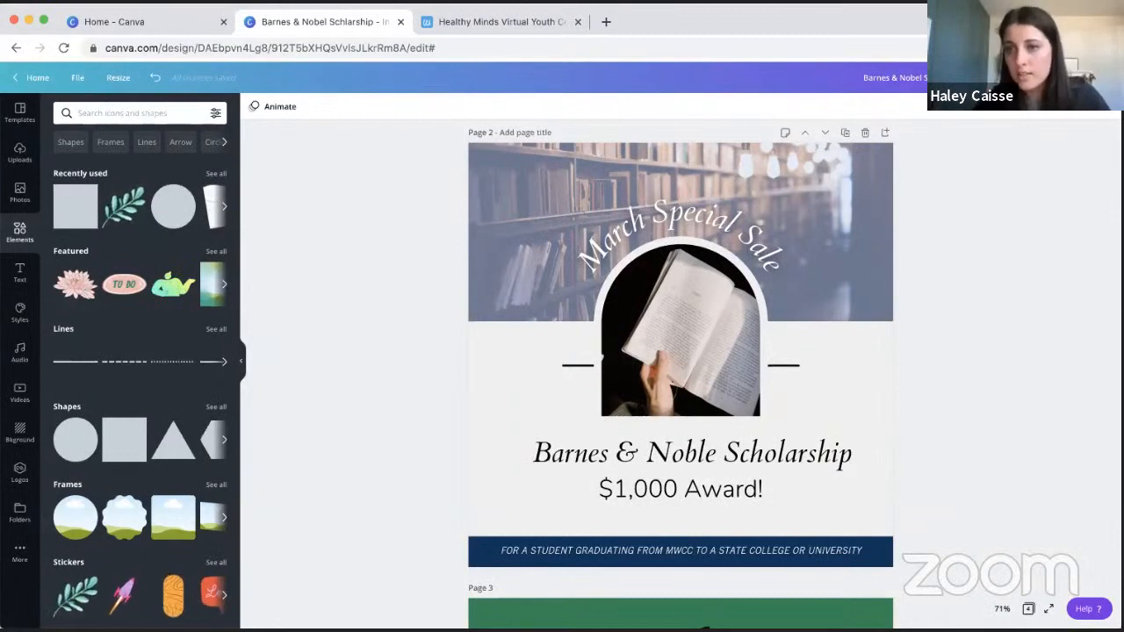
- Download only page 2 of the design as a JPG and return to editing
{"action": "left_click", "coordinate": [1069, 77]}
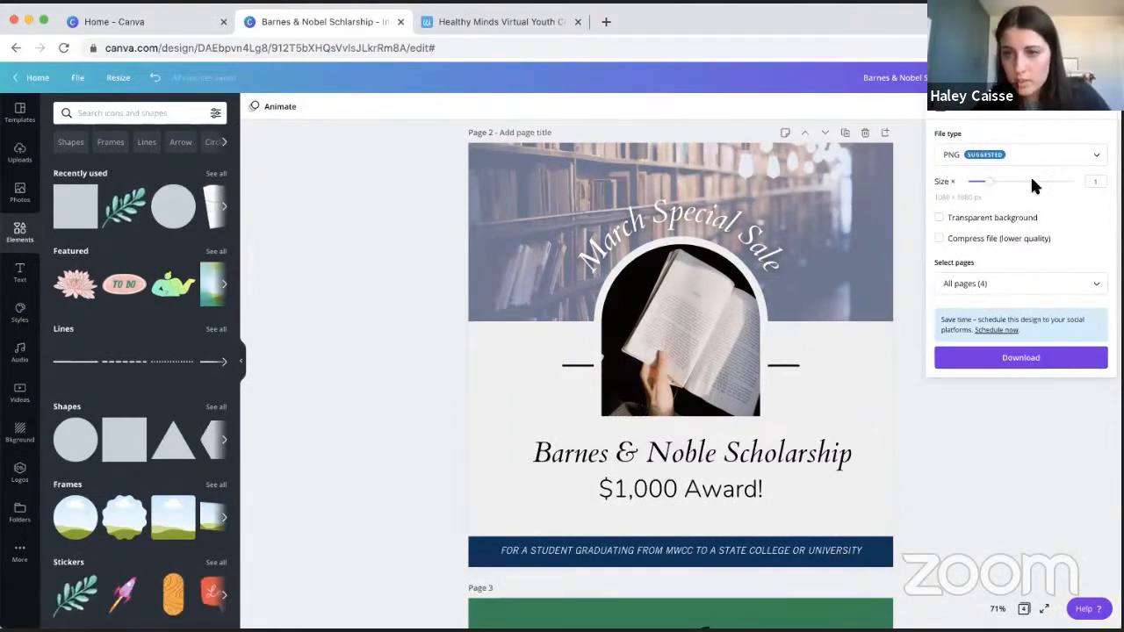
{"action": "left_click", "coordinate": [1010, 154]}
{"action": "left_click", "coordinate": [995, 183]}
{"action": "left_click", "coordinate": [1006, 271]}
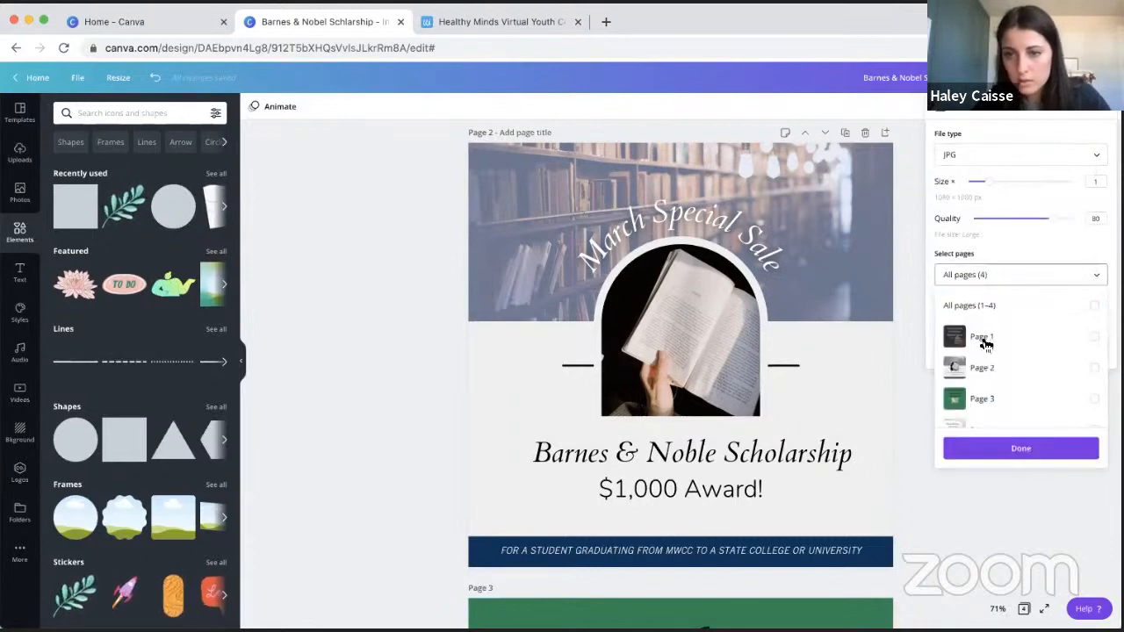
{"action": "left_click", "coordinate": [981, 367]}
{"action": "left_click", "coordinate": [1009, 448]}
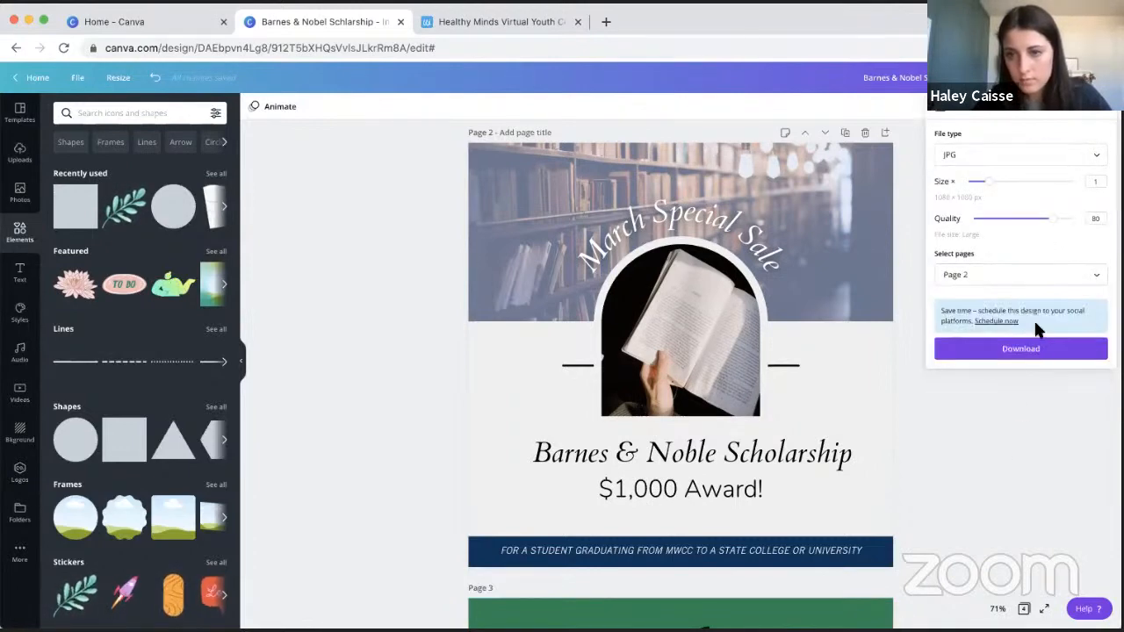
{"action": "left_click", "coordinate": [1025, 349]}
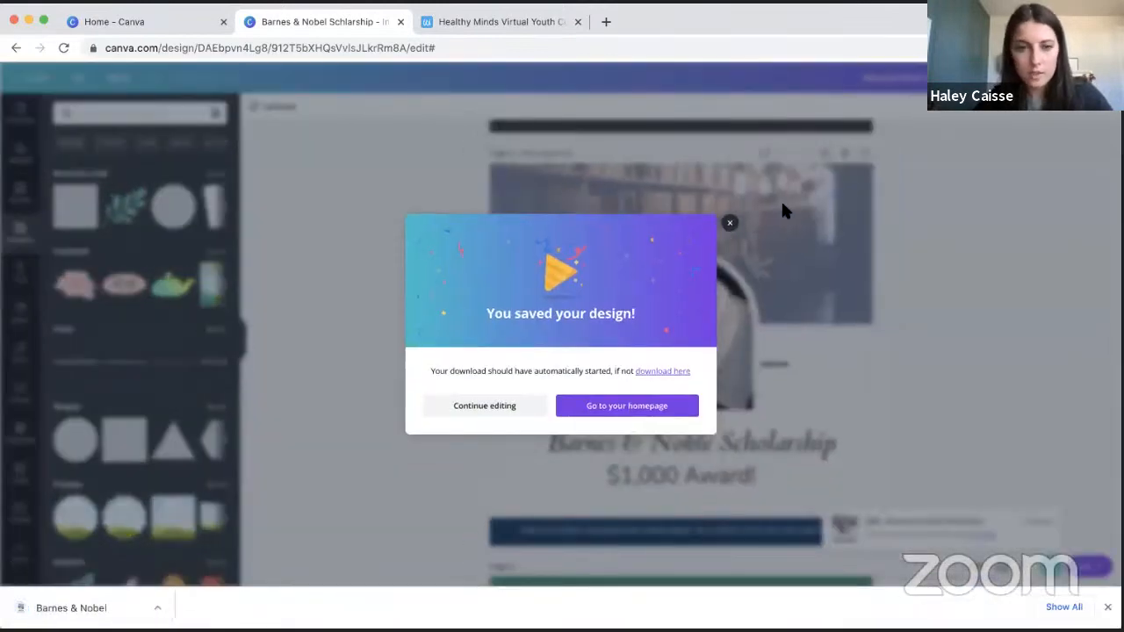
{"action": "left_click", "coordinate": [482, 409]}
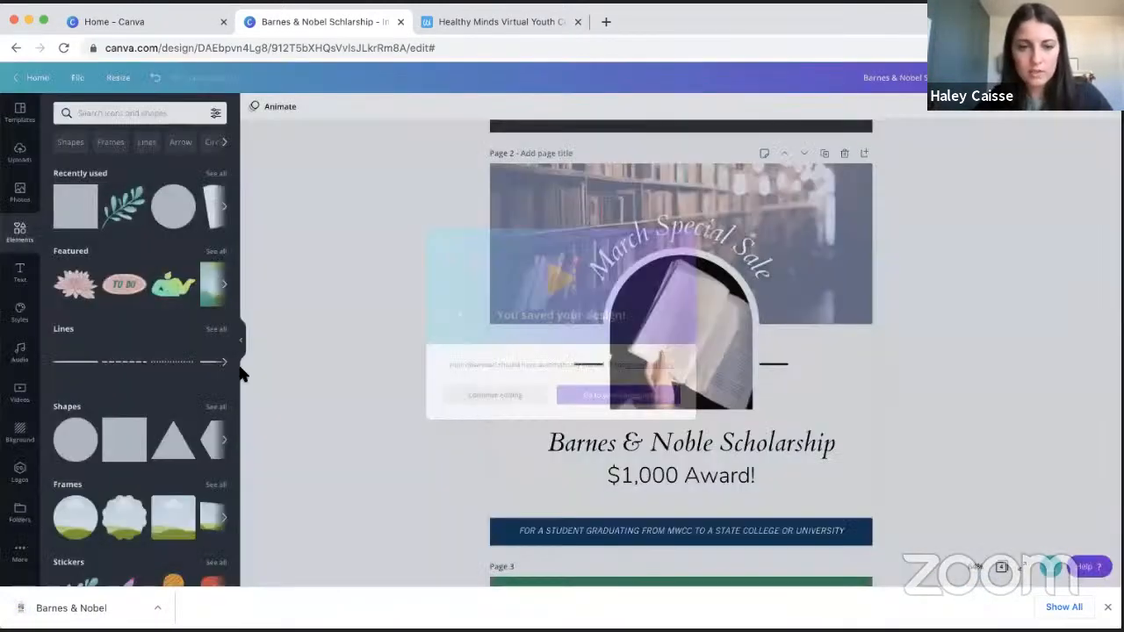
- Look through the full lists of sharing destinations and print products offered for the design
{"action": "left_click", "coordinate": [1102, 79]}
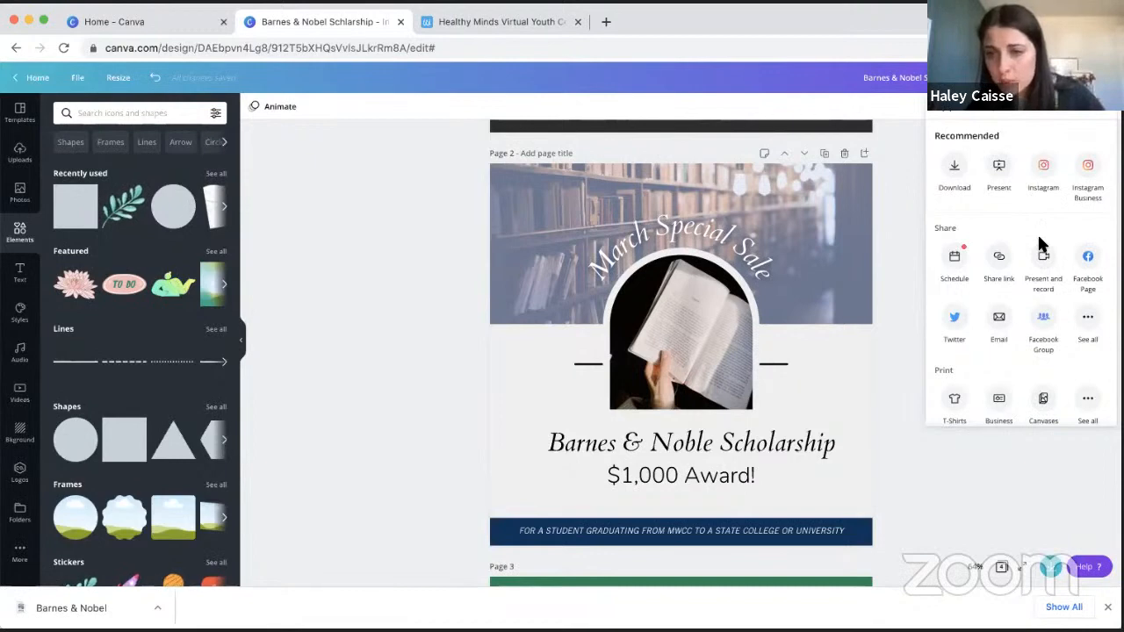
{"action": "scroll", "coordinate": [1041, 239], "scroll_direction": "down", "scroll_amount": 2}
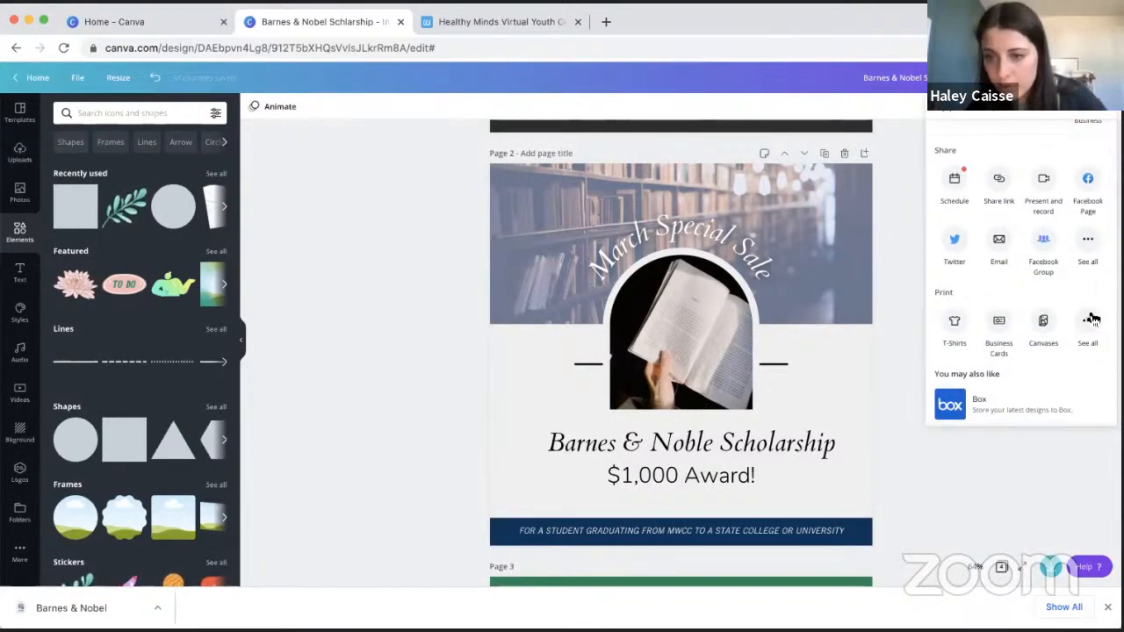
{"action": "left_click", "coordinate": [1086, 244]}
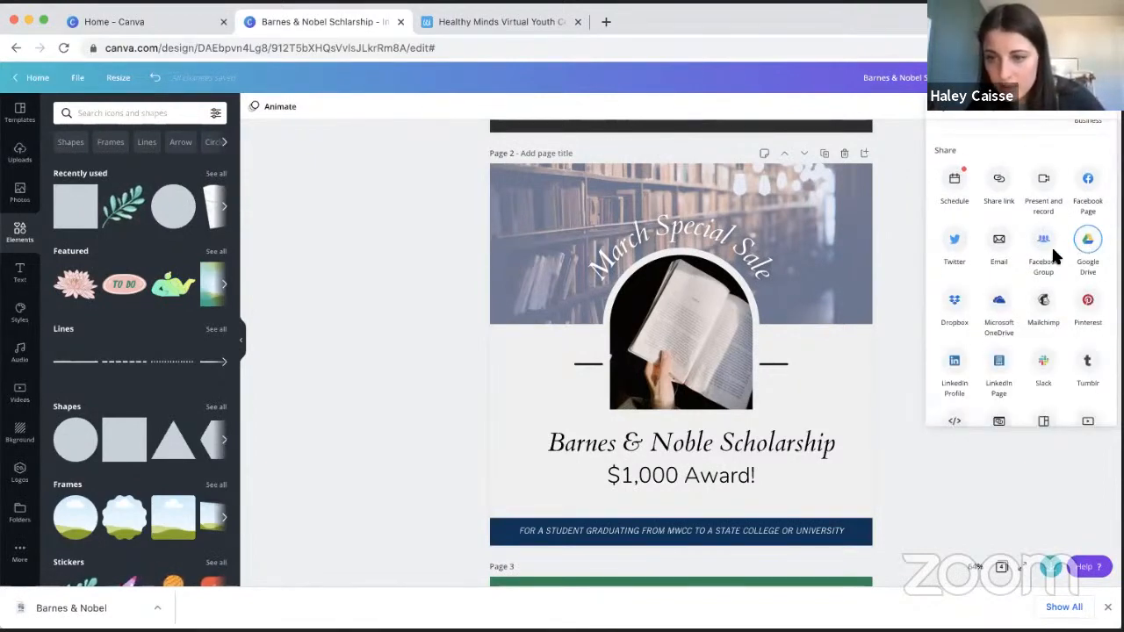
{"action": "scroll", "coordinate": [1079, 228], "scroll_direction": "down", "scroll_amount": 3}
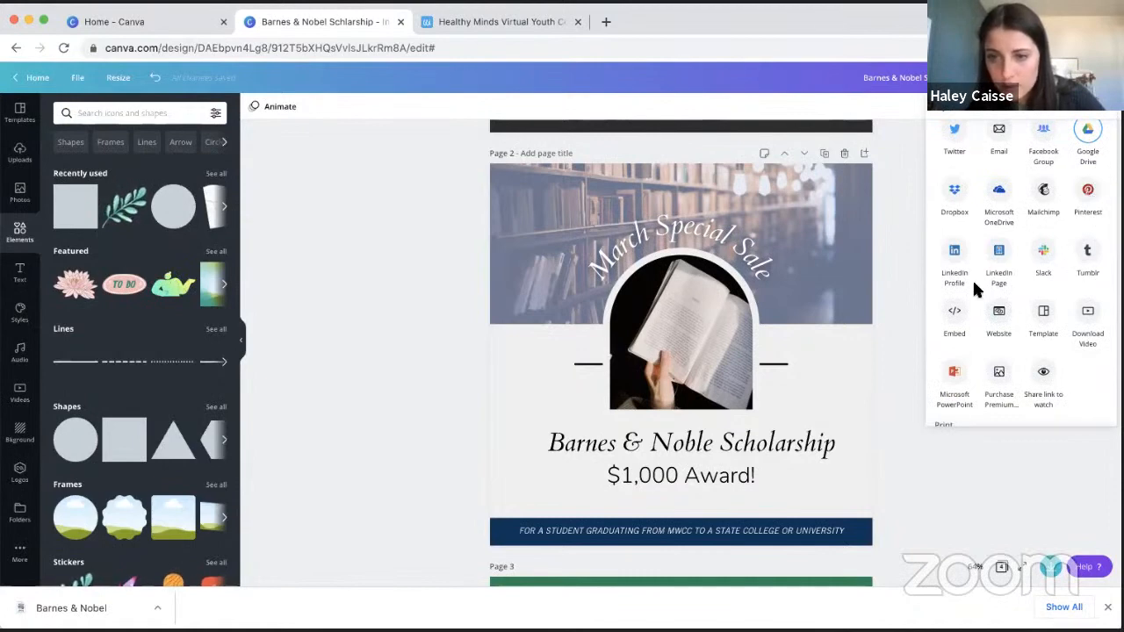
{"action": "scroll", "coordinate": [971, 278], "scroll_direction": "down", "scroll_amount": 3}
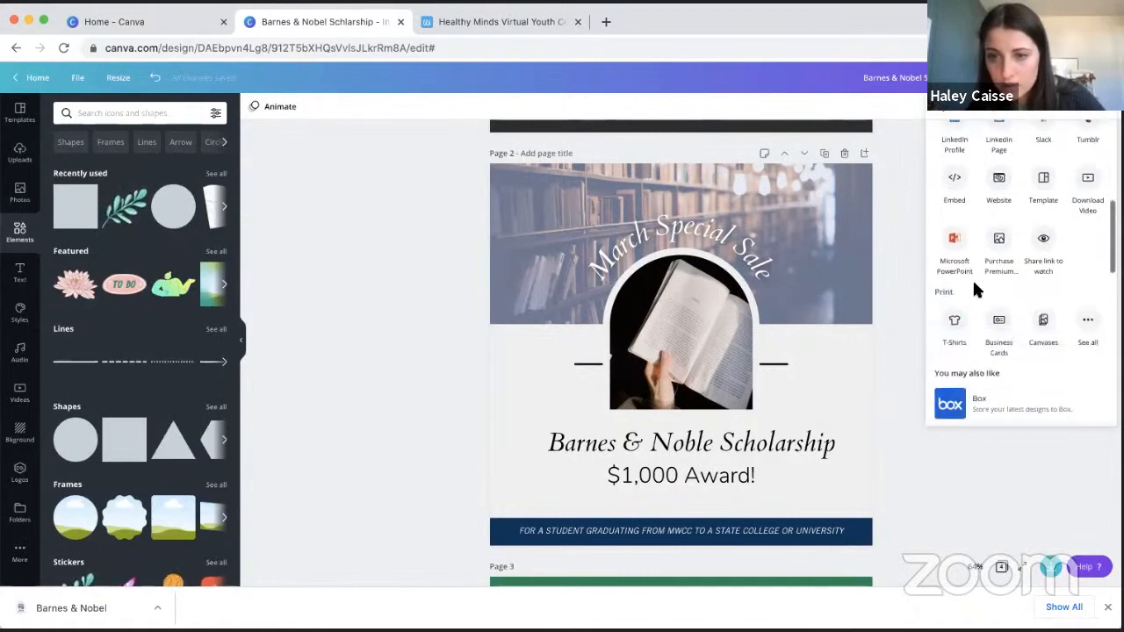
{"action": "left_click", "coordinate": [1088, 320]}
{"action": "scroll", "coordinate": [1054, 242], "scroll_direction": "down", "scroll_amount": 2}
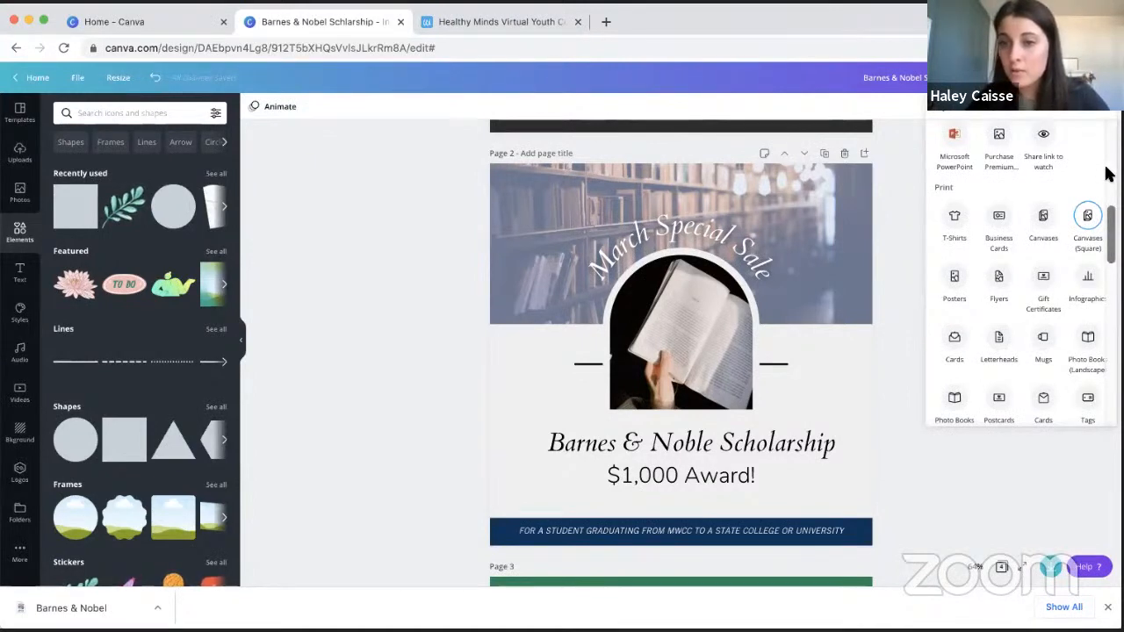
{"action": "scroll", "coordinate": [1031, 285], "scroll_direction": "down", "scroll_amount": 1}
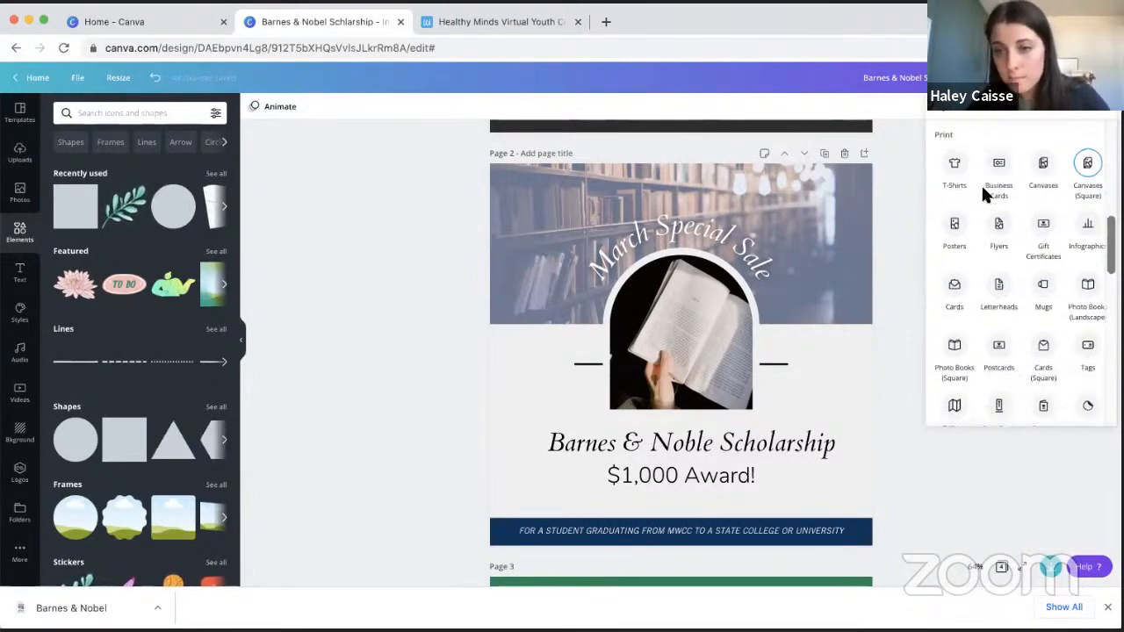
{"action": "scroll", "coordinate": [1012, 250], "scroll_direction": "down", "scroll_amount": 2}
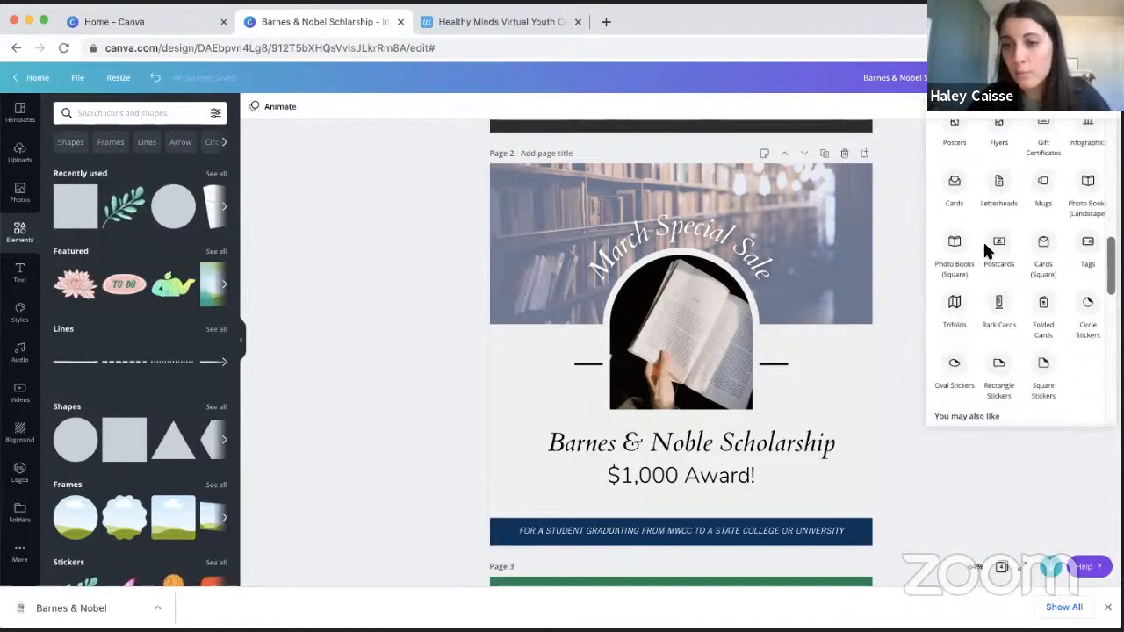
{"action": "scroll", "coordinate": [982, 326], "scroll_direction": "down", "scroll_amount": 1}
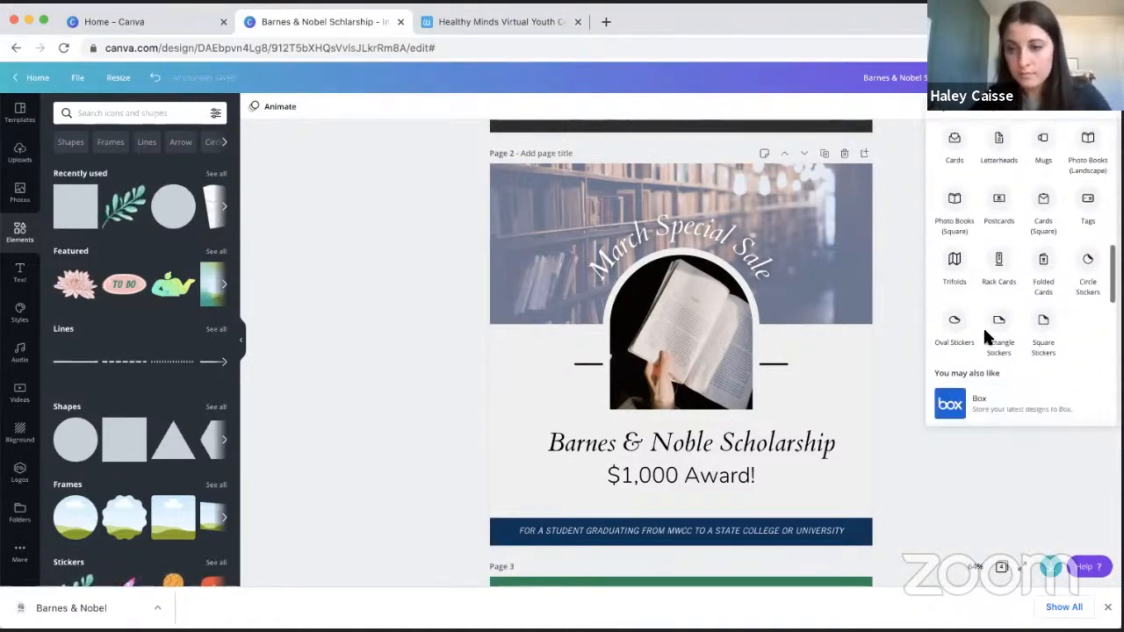
{"action": "scroll", "coordinate": [1005, 253], "scroll_direction": "up", "scroll_amount": 10}
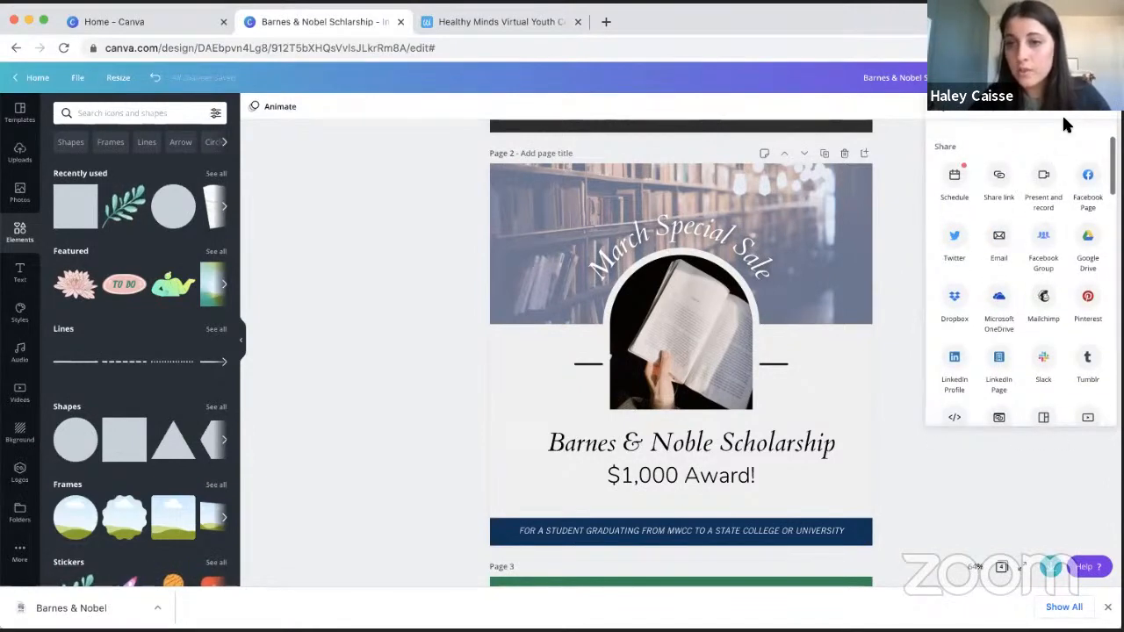
{"action": "scroll", "coordinate": [1064, 123], "scroll_direction": "up", "scroll_amount": 2}
{"action": "scroll", "coordinate": [969, 175], "scroll_direction": "up", "scroll_amount": 1}
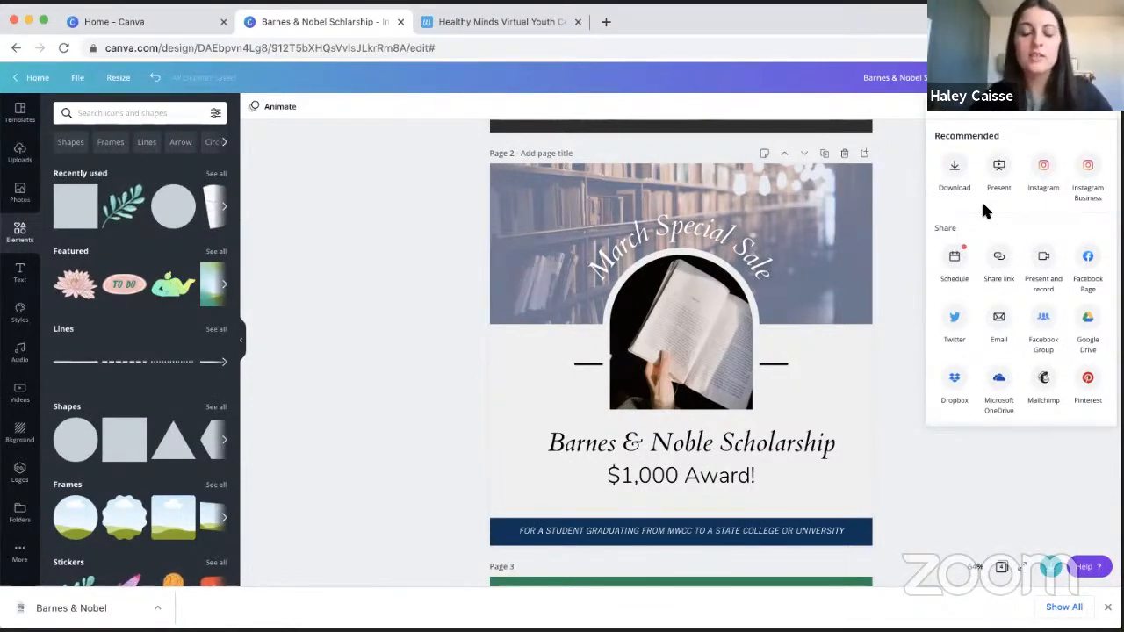
{"action": "left_click", "coordinate": [1005, 448]}
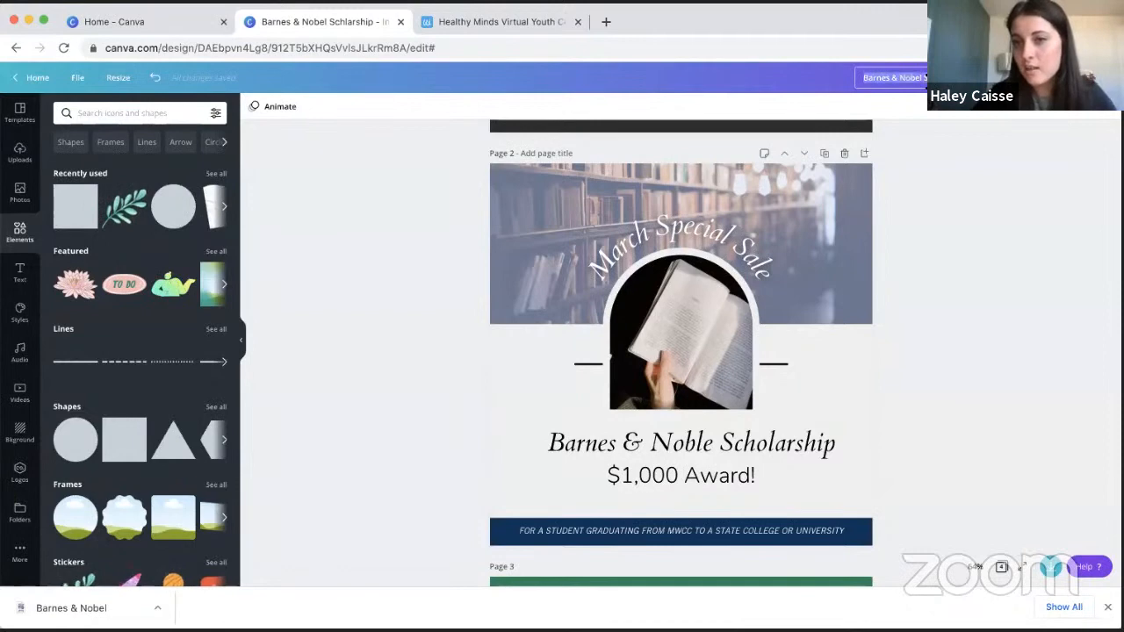
- Rename the design as "Scholarship Social post"
{"action": "key", "text": "BackSpace"}
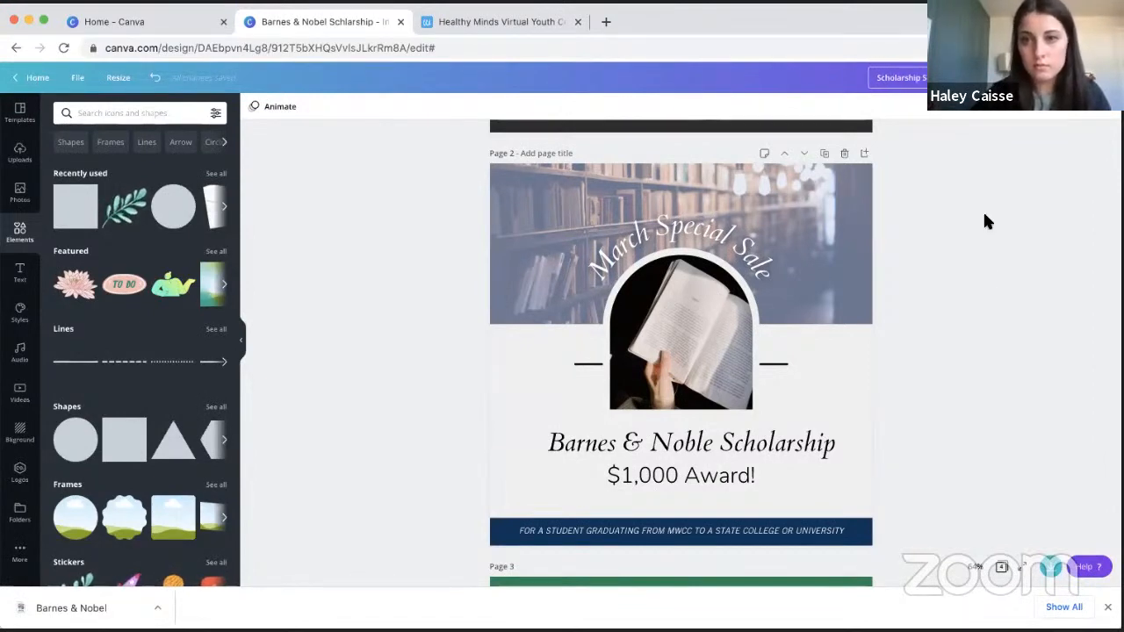
{"action": "scroll", "coordinate": [996, 268], "scroll_direction": "up", "scroll_amount": 5}
{"action": "scroll", "coordinate": [996, 263], "scroll_direction": "down", "scroll_amount": 4}
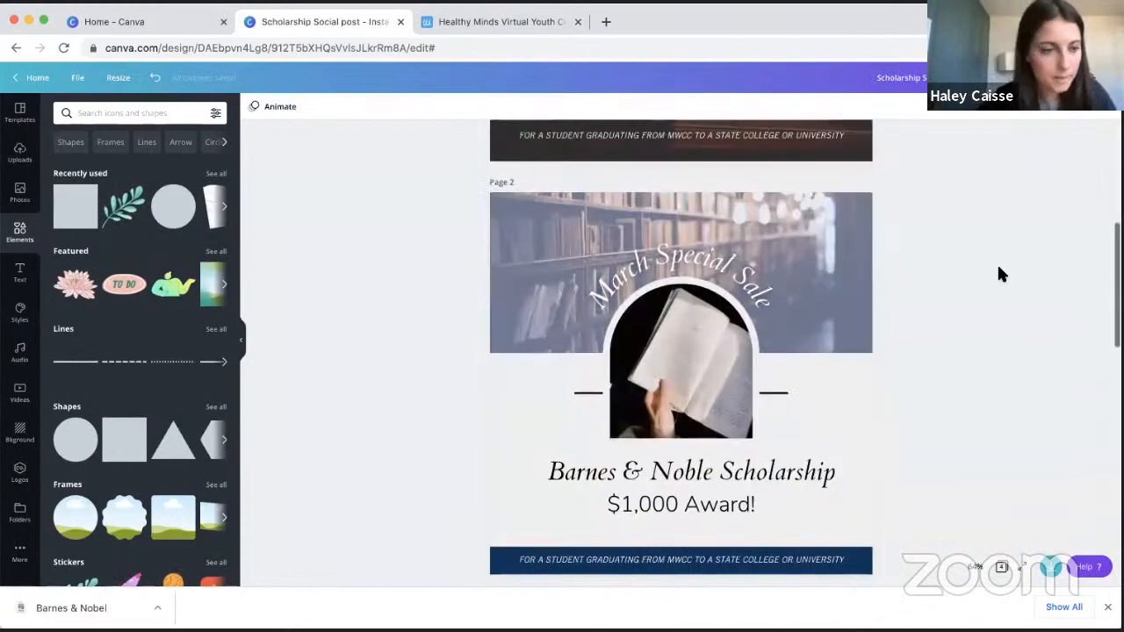
{"action": "scroll", "coordinate": [998, 269], "scroll_direction": "down", "scroll_amount": 1}
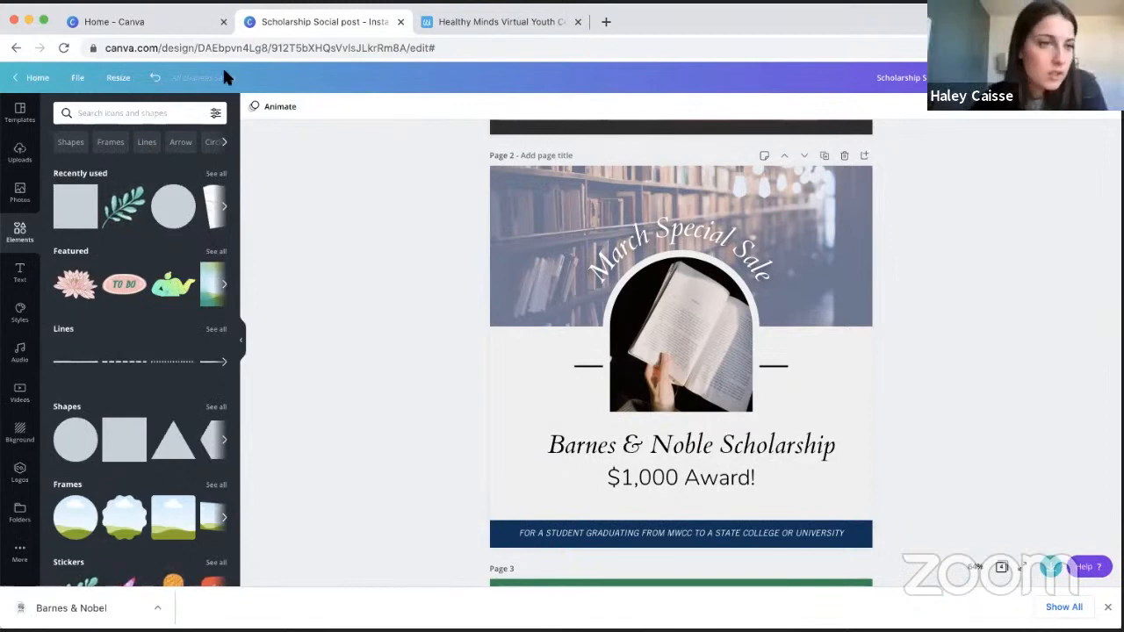
- Return to the Canva home page and create a new Resume design from the Office category
{"action": "left_click", "coordinate": [109, 22]}
{"action": "scroll", "coordinate": [496, 326], "scroll_direction": "up", "scroll_amount": 4}
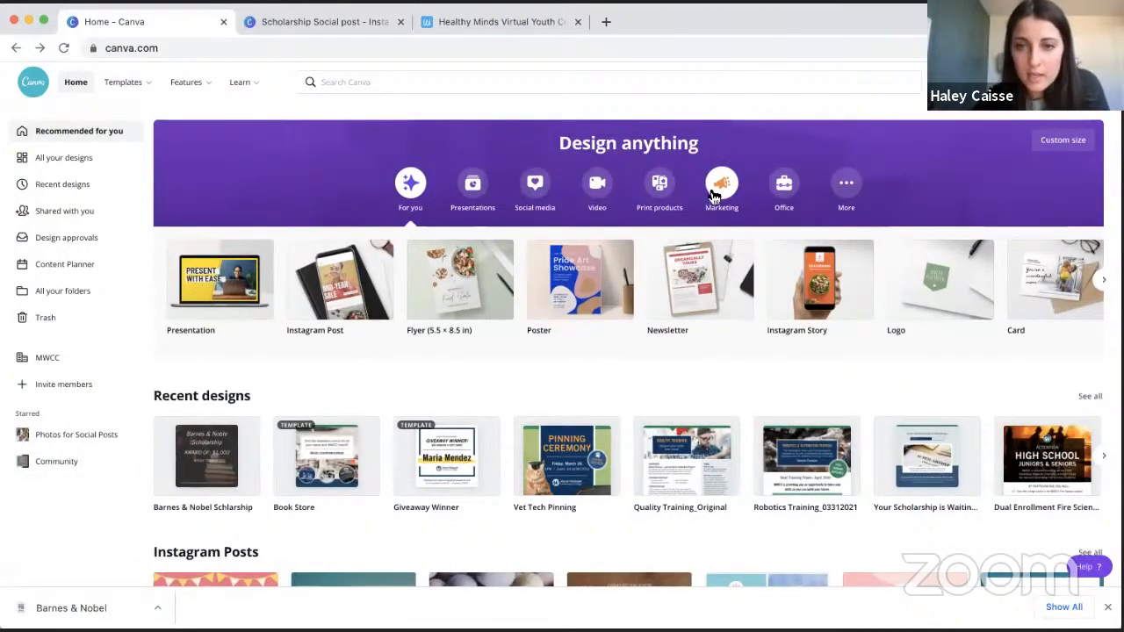
{"action": "left_click", "coordinate": [713, 195]}
{"action": "left_click", "coordinate": [781, 198]}
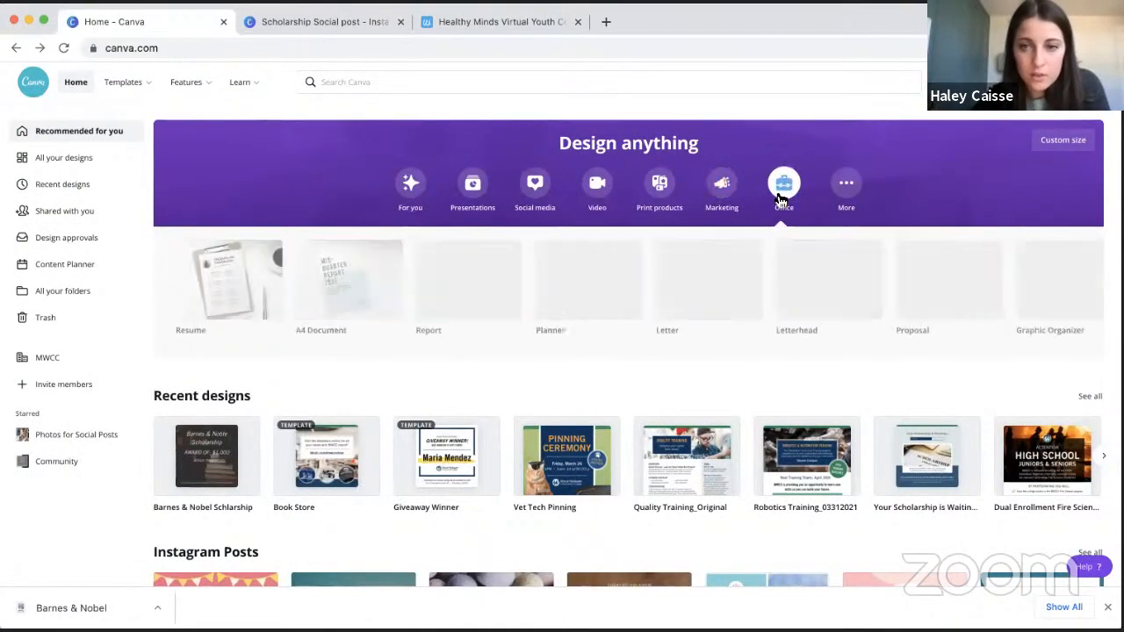
{"action": "left_click", "coordinate": [187, 299]}
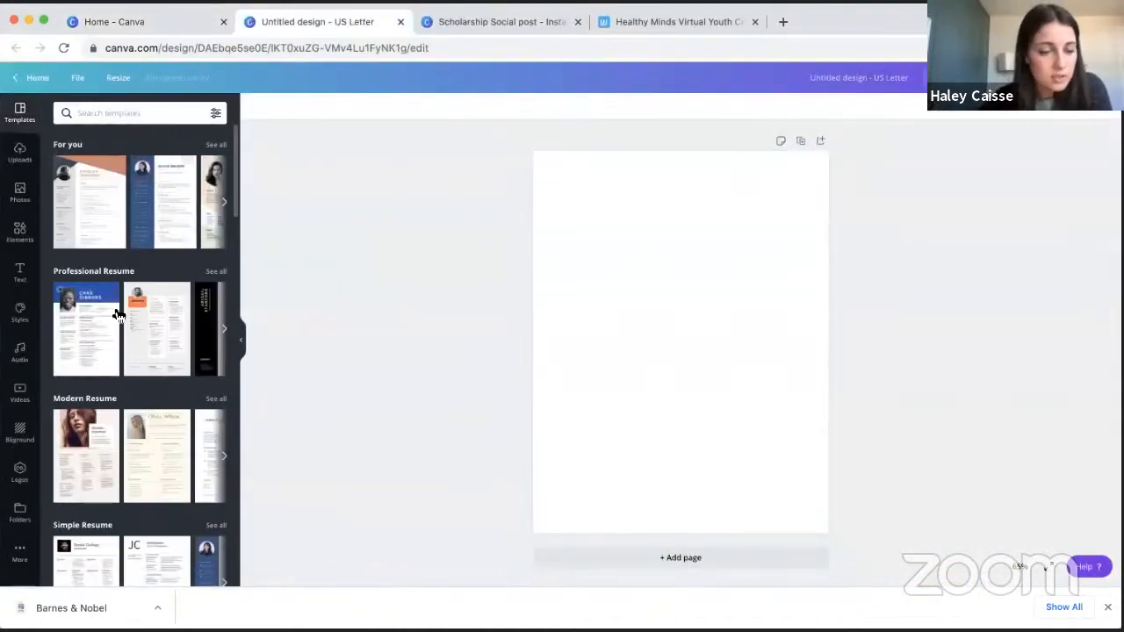
- Browse the resume templates and apply the Minimalist Resume template with the black sidebar to the blank page
{"action": "scroll", "coordinate": [118, 314], "scroll_direction": "down", "scroll_amount": 10}
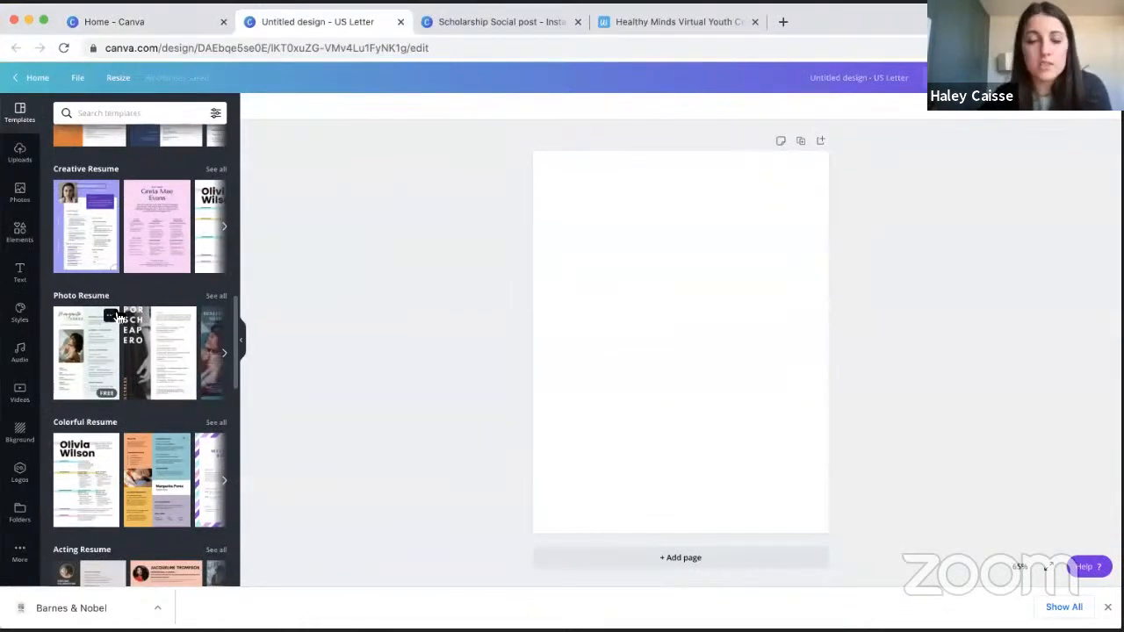
{"action": "scroll", "coordinate": [128, 345], "scroll_direction": "down", "scroll_amount": 3}
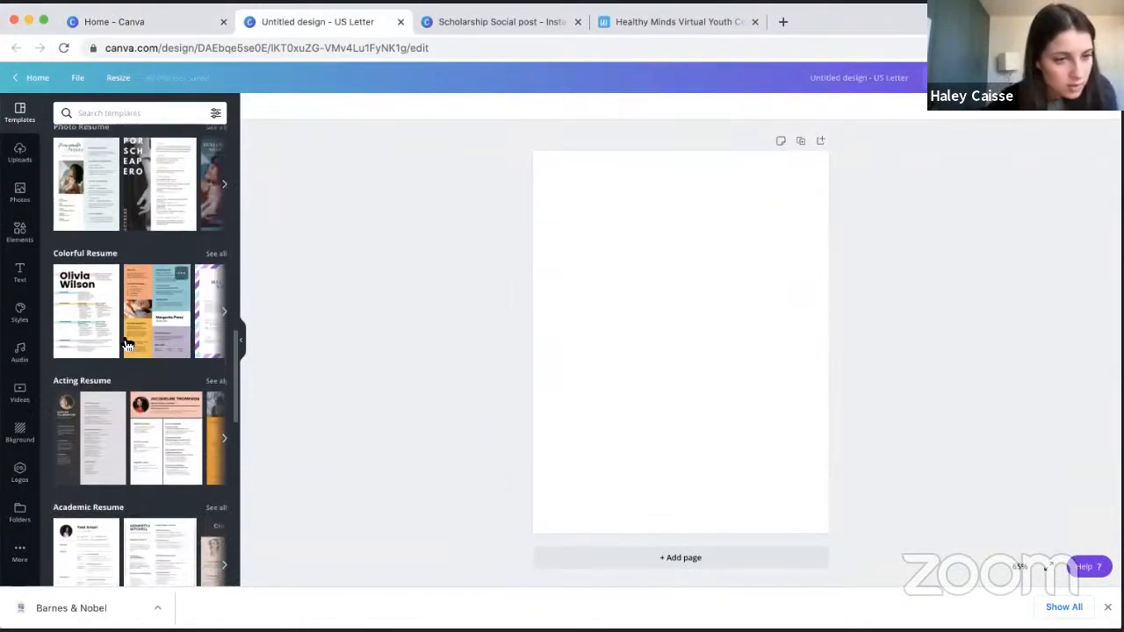
{"action": "left_click", "coordinate": [225, 313]}
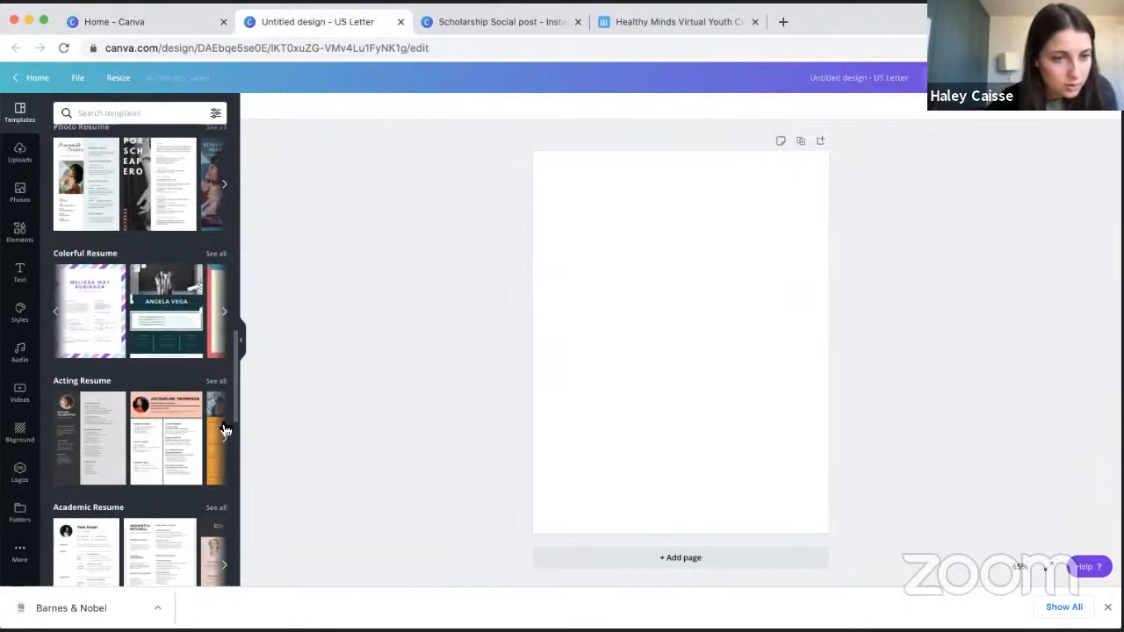
{"action": "left_click", "coordinate": [224, 438]}
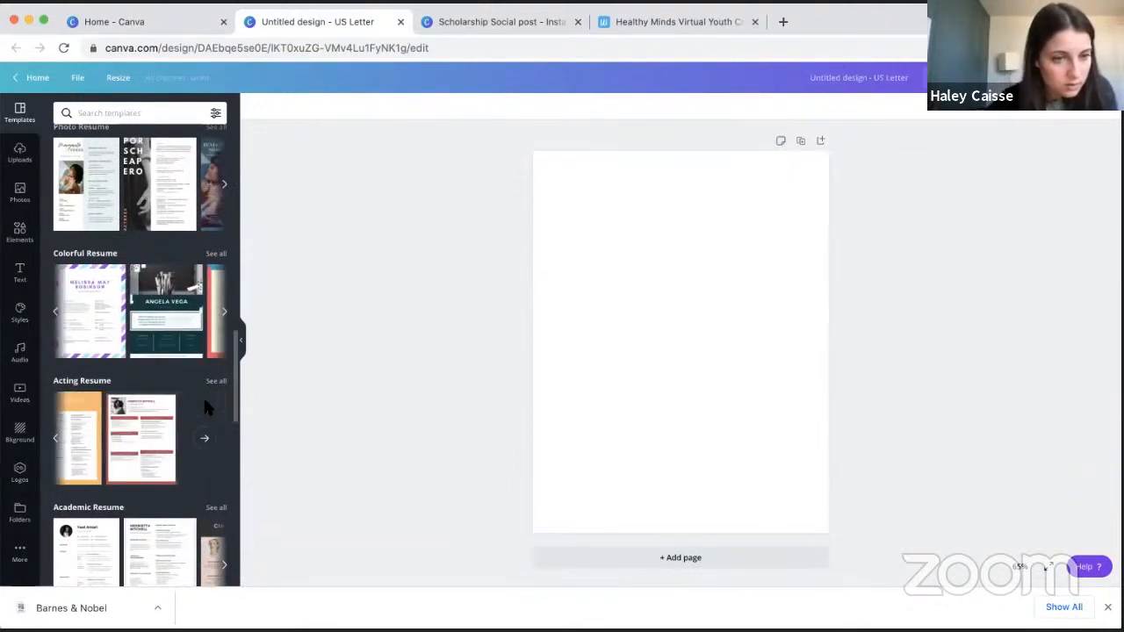
{"action": "scroll", "coordinate": [136, 475], "scroll_direction": "up", "scroll_amount": 2}
{"action": "scroll", "coordinate": [136, 476], "scroll_direction": "up", "scroll_amount": 6}
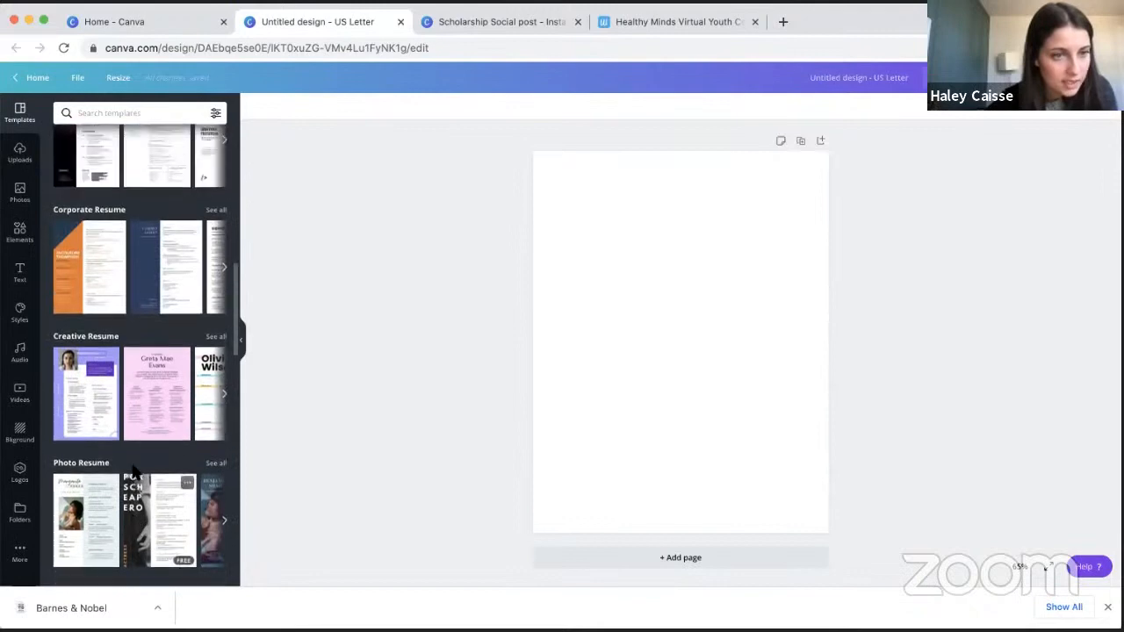
{"action": "scroll", "coordinate": [136, 475], "scroll_direction": "up", "scroll_amount": 1}
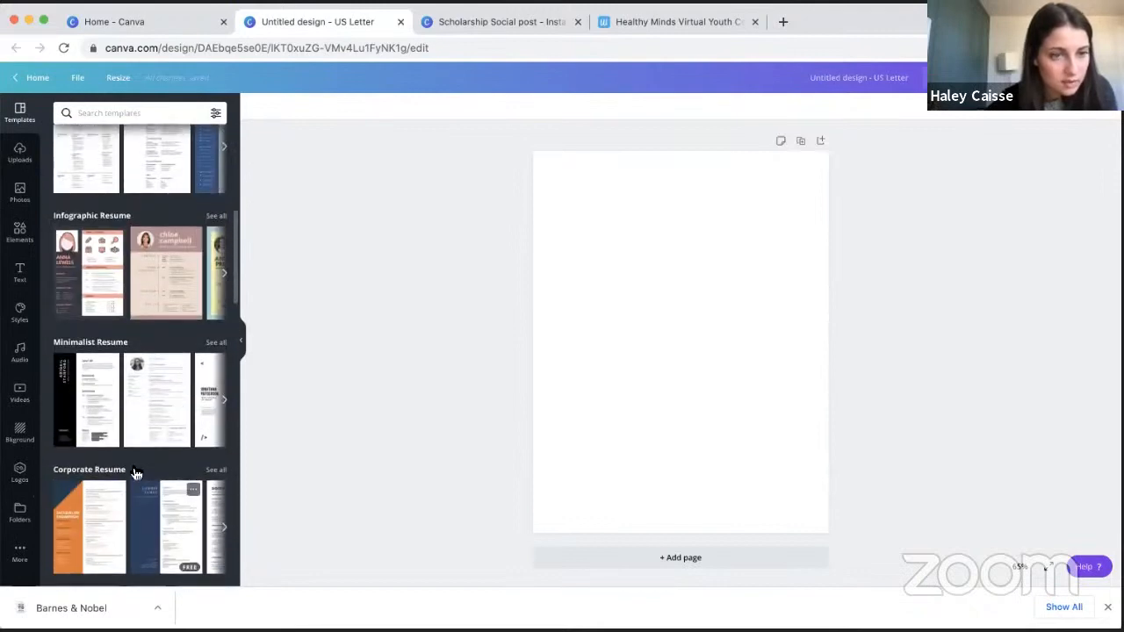
{"action": "left_click", "coordinate": [85, 405]}
{"action": "scroll", "coordinate": [85, 406], "scroll_direction": "up", "scroll_amount": 2}
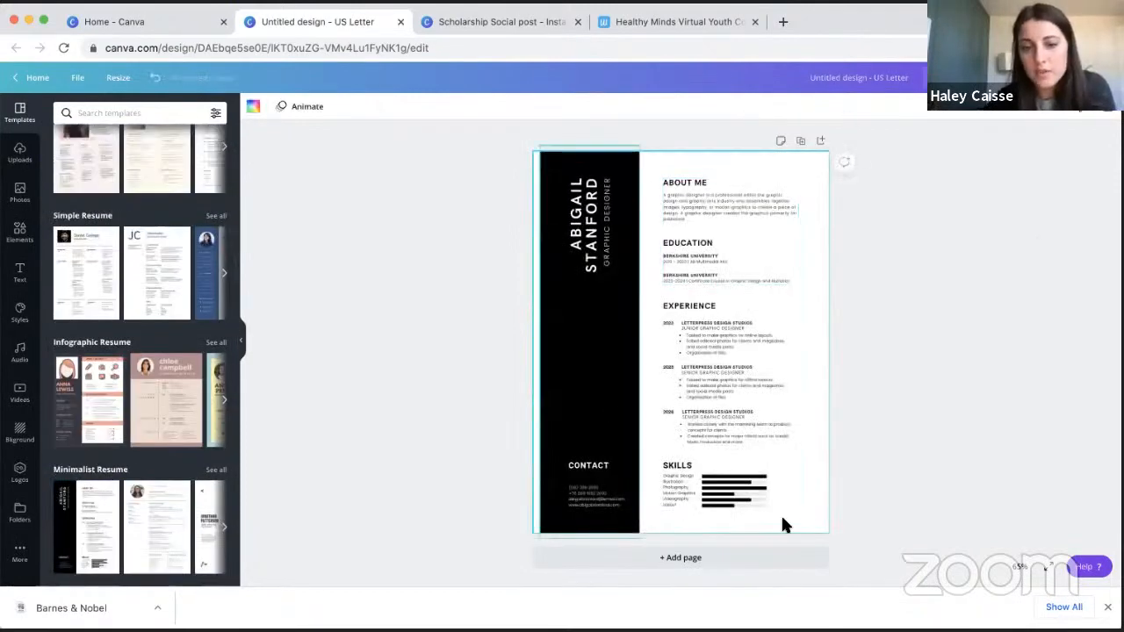
{"action": "left_click", "coordinate": [886, 437]}
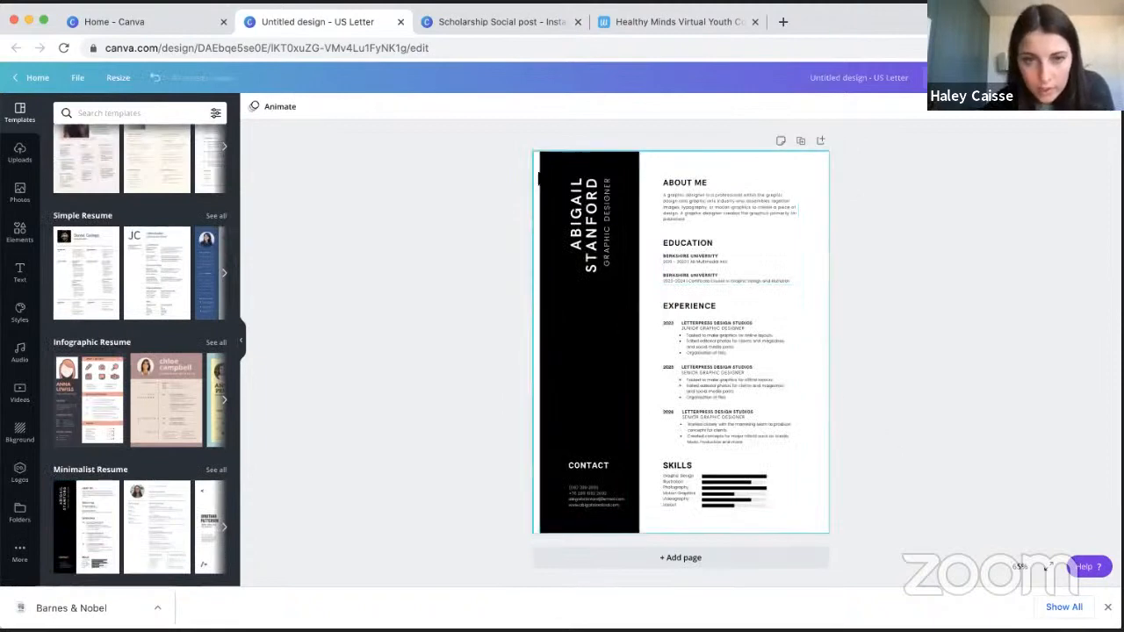
- Select all the resume elements and enlarge them together until the black sidebar meets the page's top and left edges
{"action": "left_click_drag", "start_coordinate": [522, 149], "coordinate": [852, 510]}
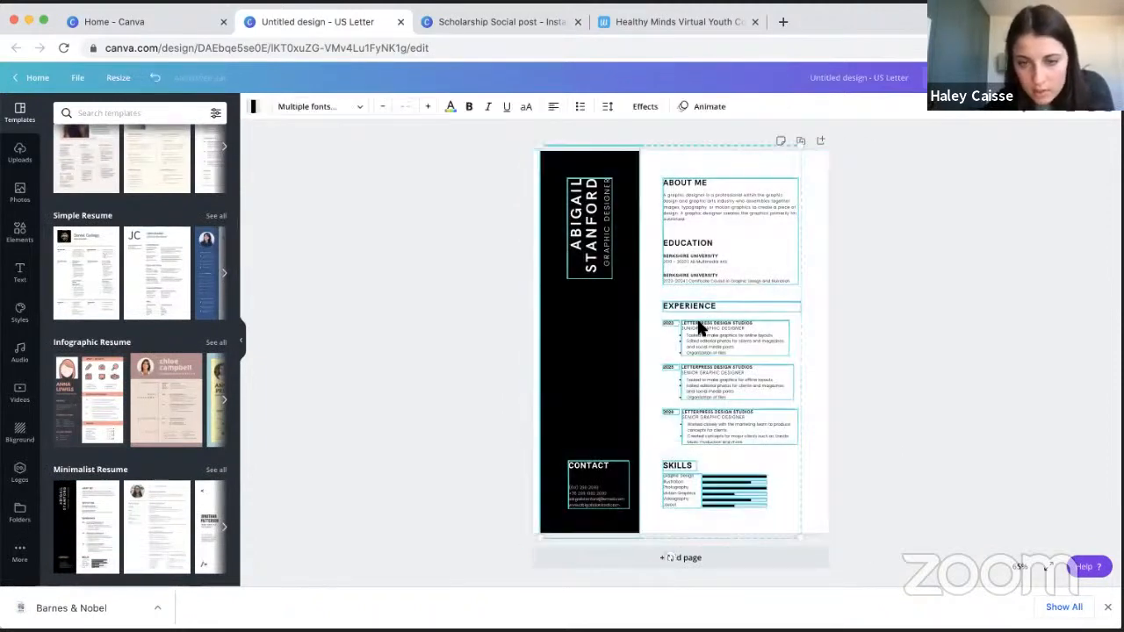
{"action": "left_click_drag", "start_coordinate": [538, 143], "coordinate": [533, 141]}
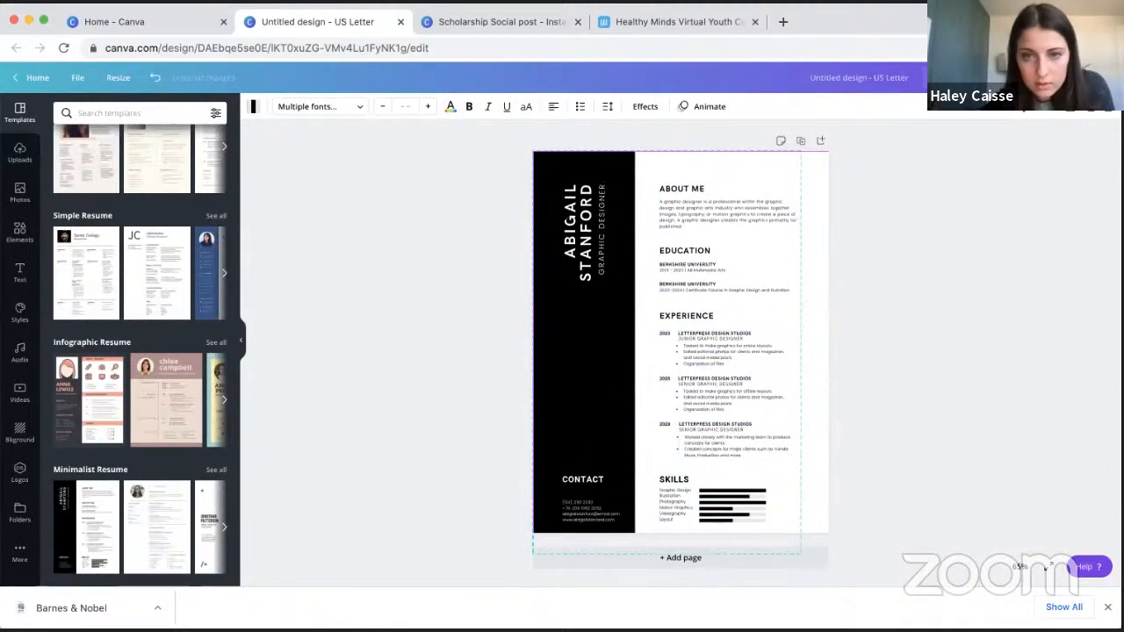
{"action": "left_click", "coordinate": [911, 304]}
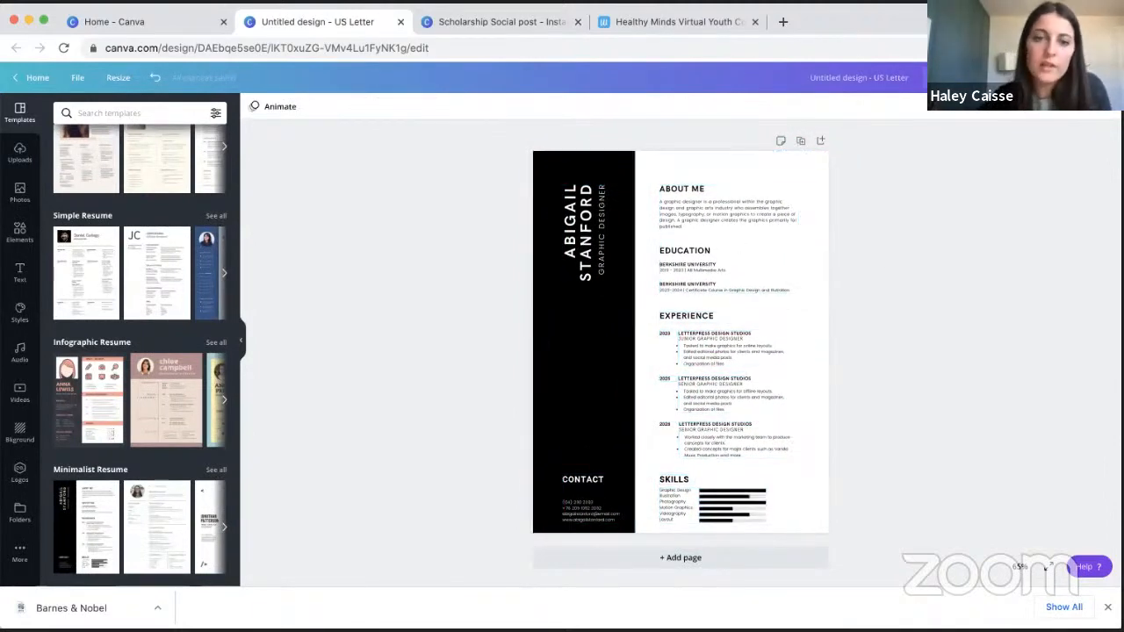
- Recolor the resume's black sidebar to the custom tan color #E1AF74
{"action": "left_click", "coordinate": [584, 369]}
{"action": "left_click", "coordinate": [254, 107]}
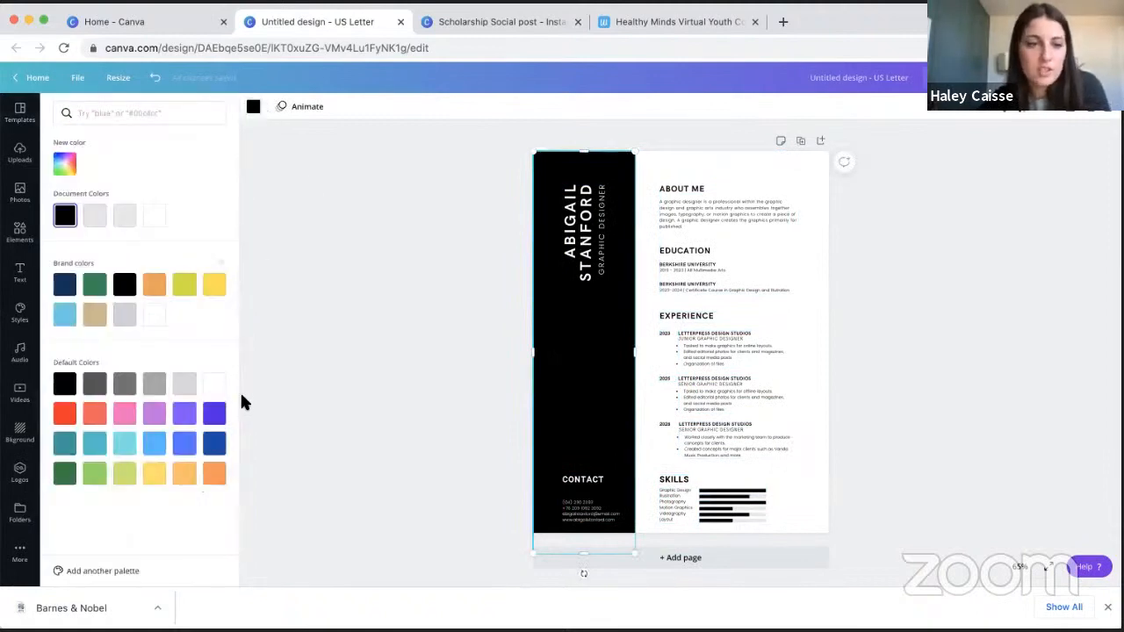
{"action": "left_click", "coordinate": [76, 165]}
{"action": "left_click", "coordinate": [161, 206]}
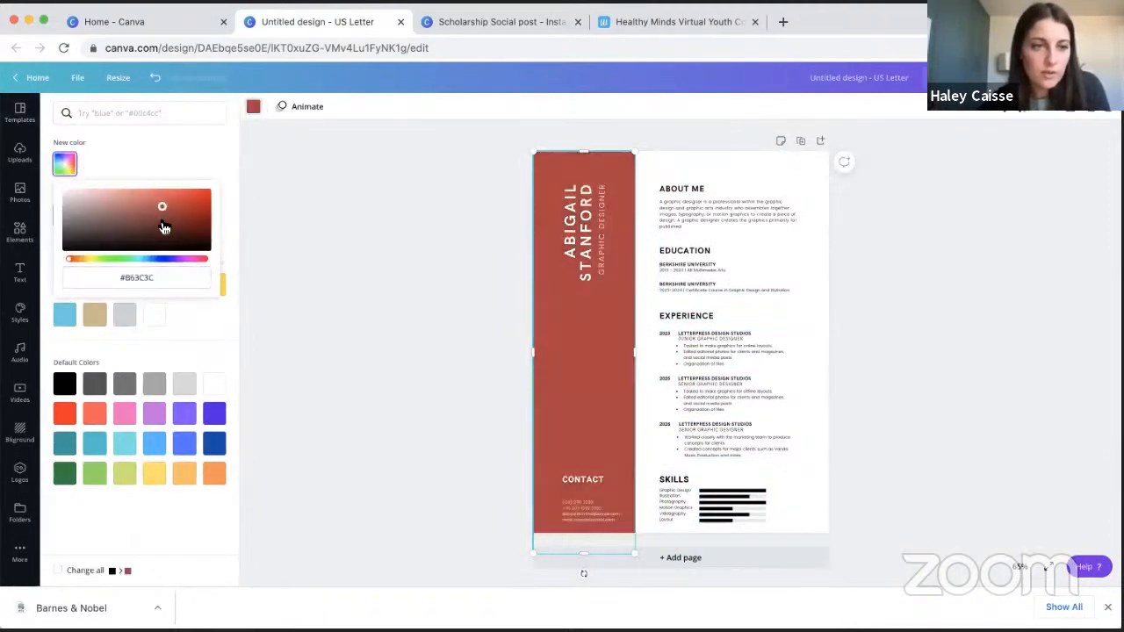
{"action": "left_click", "coordinate": [162, 260]}
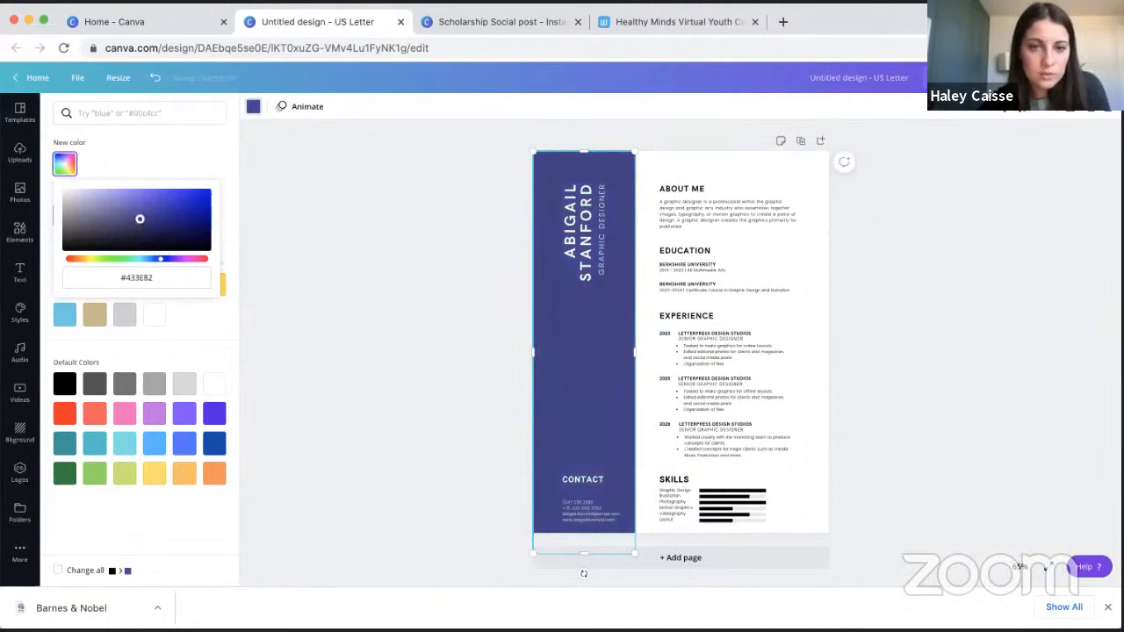
{"action": "left_click", "coordinate": [115, 205]}
{"action": "left_click_drag", "start_coordinate": [115, 201], "coordinate": [133, 198]}
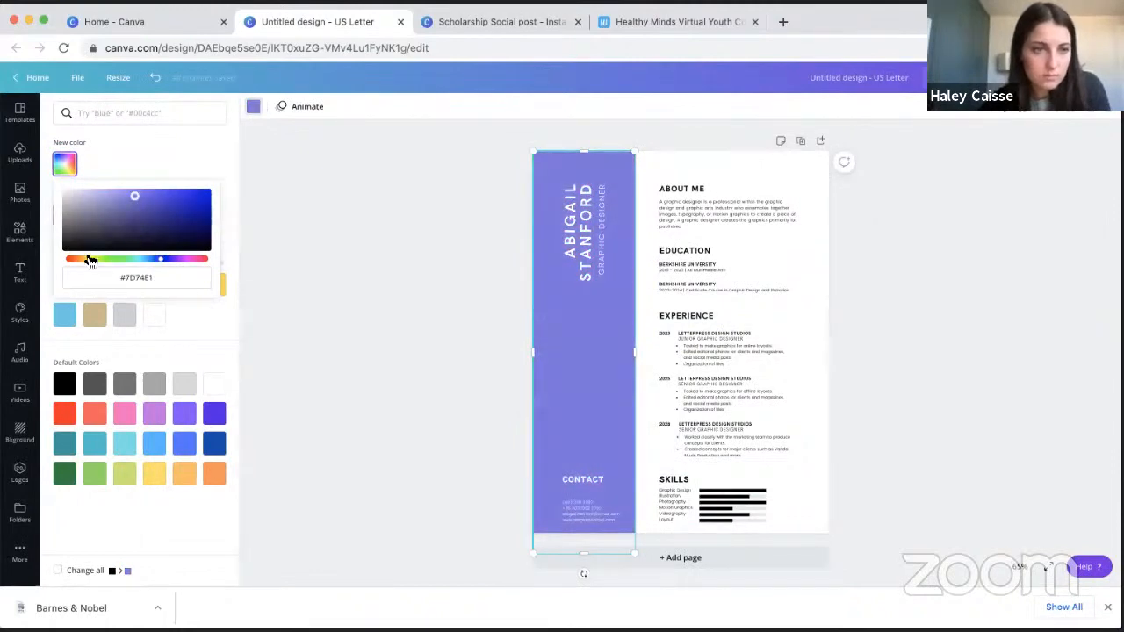
{"action": "left_click_drag", "start_coordinate": [89, 260], "coordinate": [82, 260]}
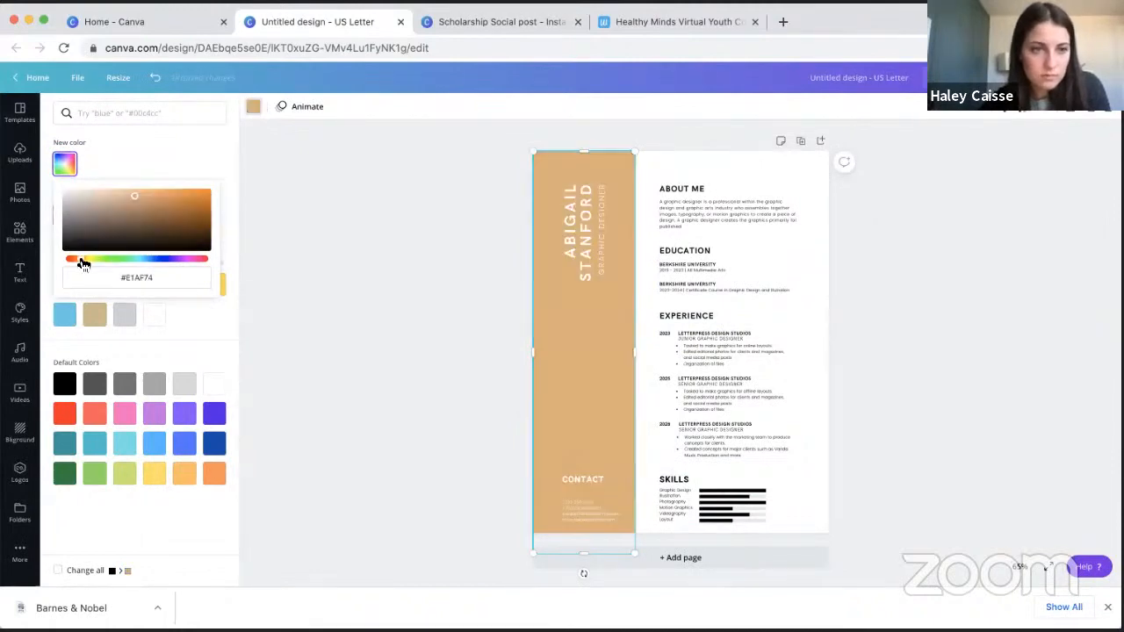
{"action": "left_click", "coordinate": [394, 228]}
- Set the sidebar's vertical name heading to the Glacial Indifference font and enlarge the heading
{"action": "left_click", "coordinate": [580, 225]}
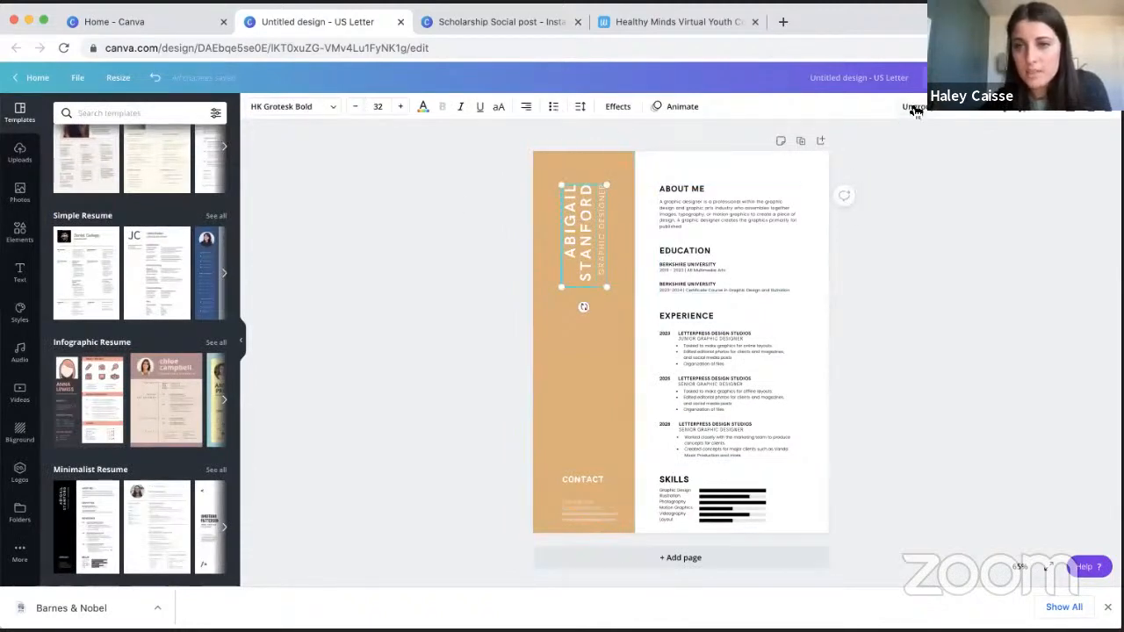
{"action": "left_click", "coordinate": [511, 185]}
{"action": "left_click", "coordinate": [568, 206]}
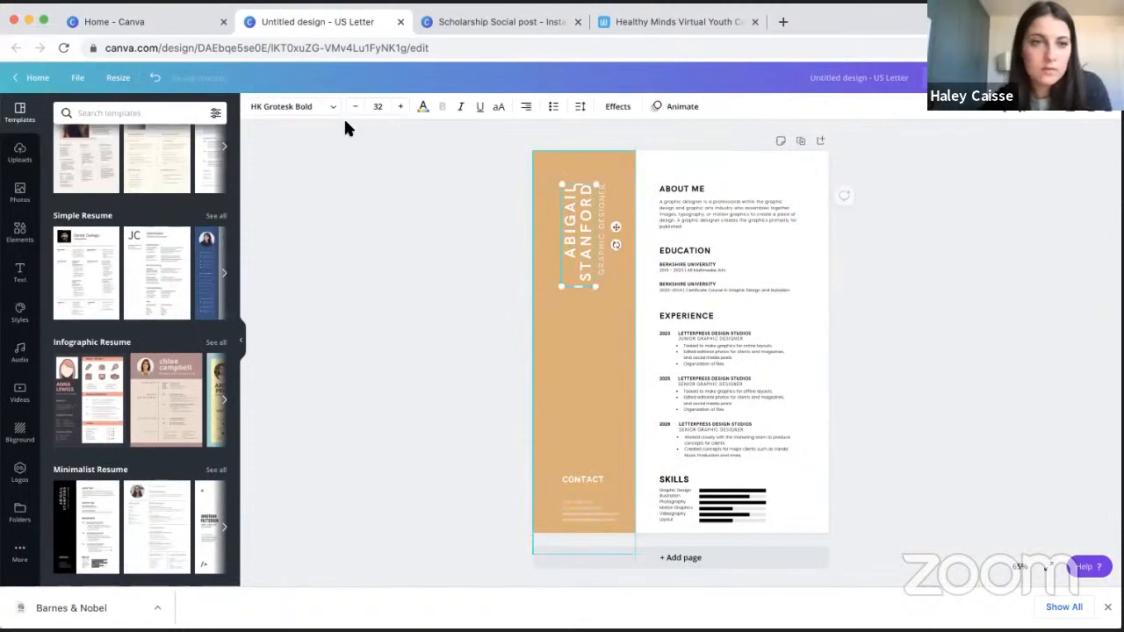
{"action": "left_click", "coordinate": [334, 111]}
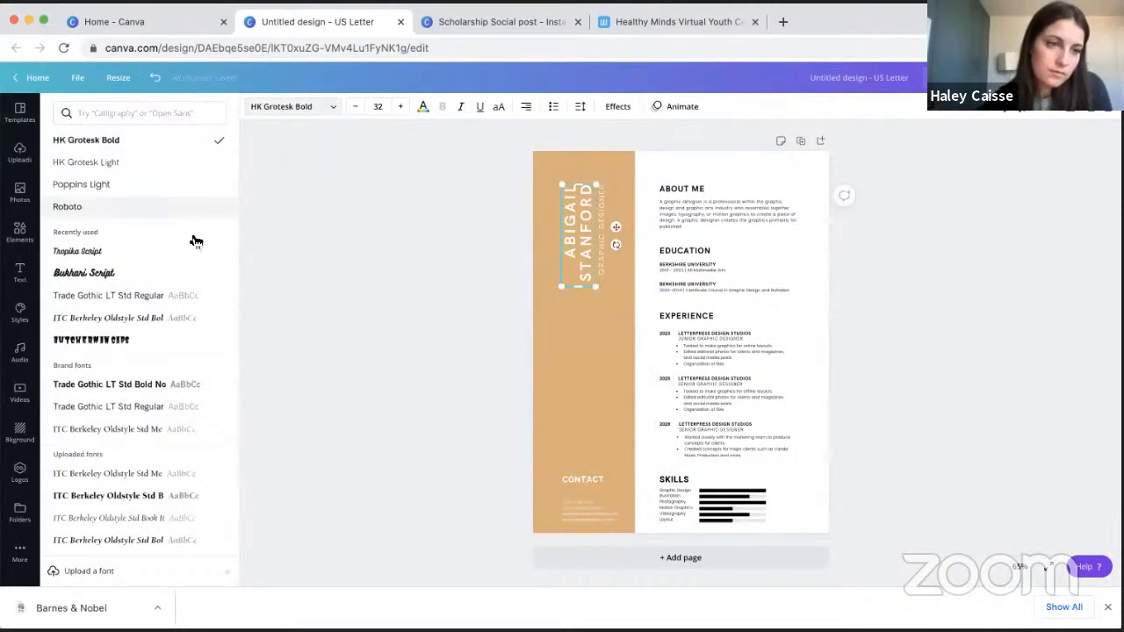
{"action": "scroll", "coordinate": [155, 459], "scroll_direction": "down", "scroll_amount": 10}
{"action": "scroll", "coordinate": [155, 459], "scroll_direction": "down", "scroll_amount": 5}
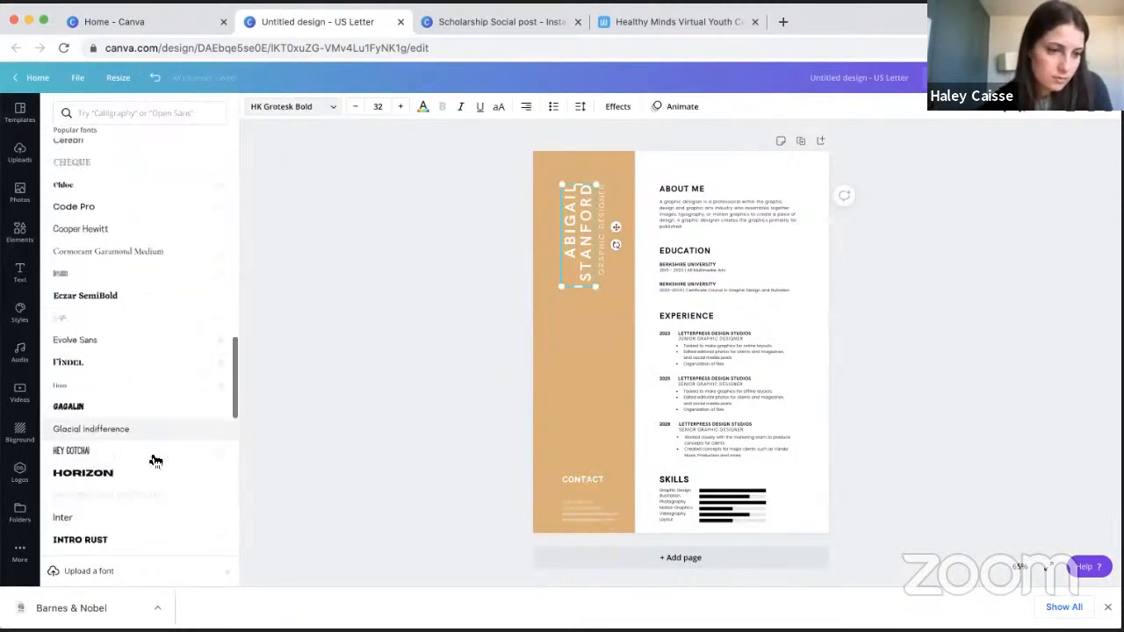
{"action": "left_click", "coordinate": [149, 436]}
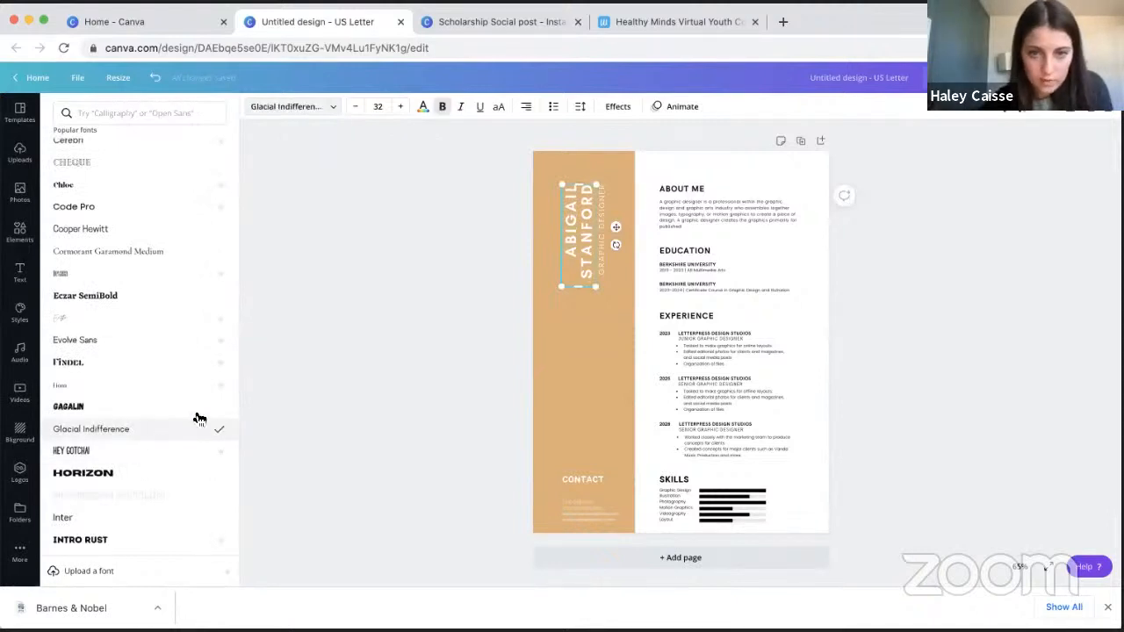
{"action": "left_click_drag", "start_coordinate": [559, 288], "coordinate": [547, 329]}
{"action": "left_click", "coordinate": [383, 325]}
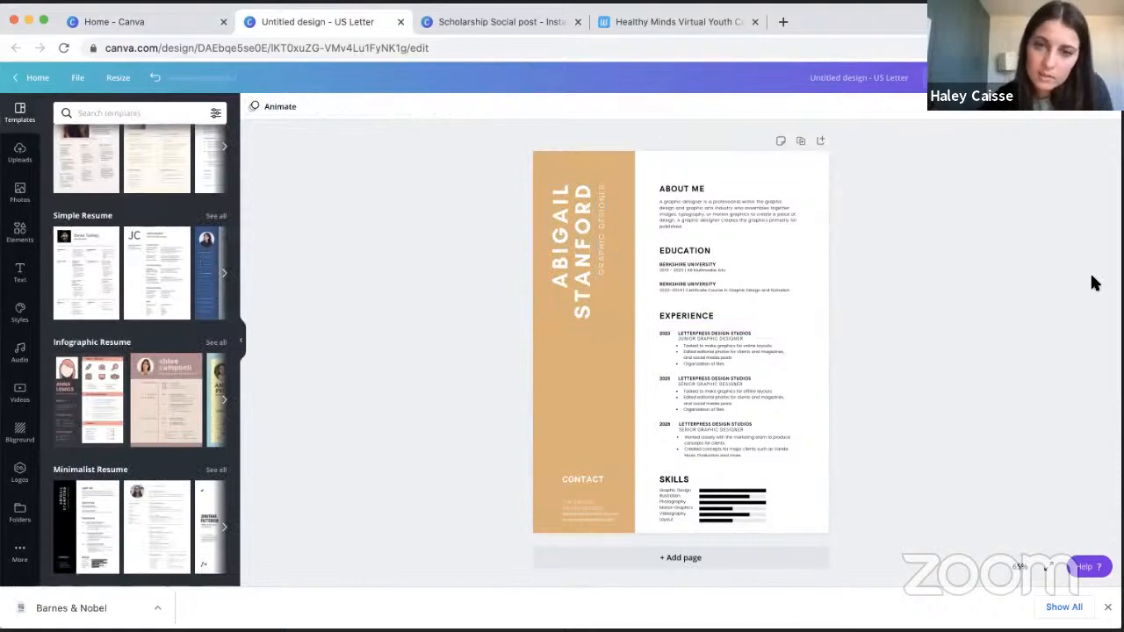
{"action": "left_click", "coordinate": [744, 212]}
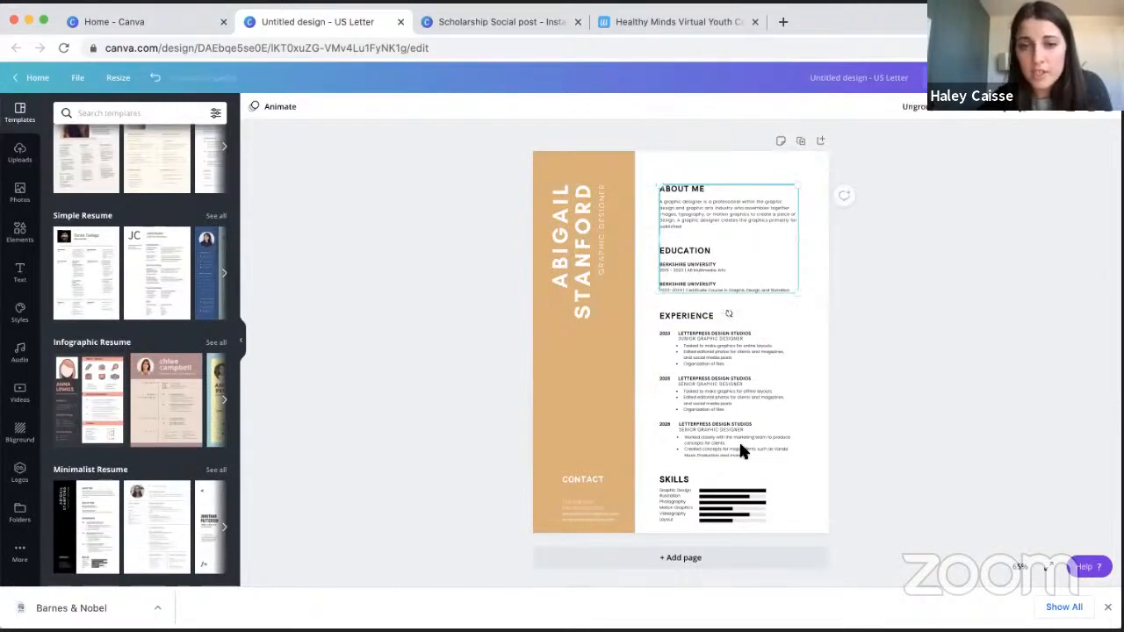
{"action": "left_click", "coordinate": [948, 348]}
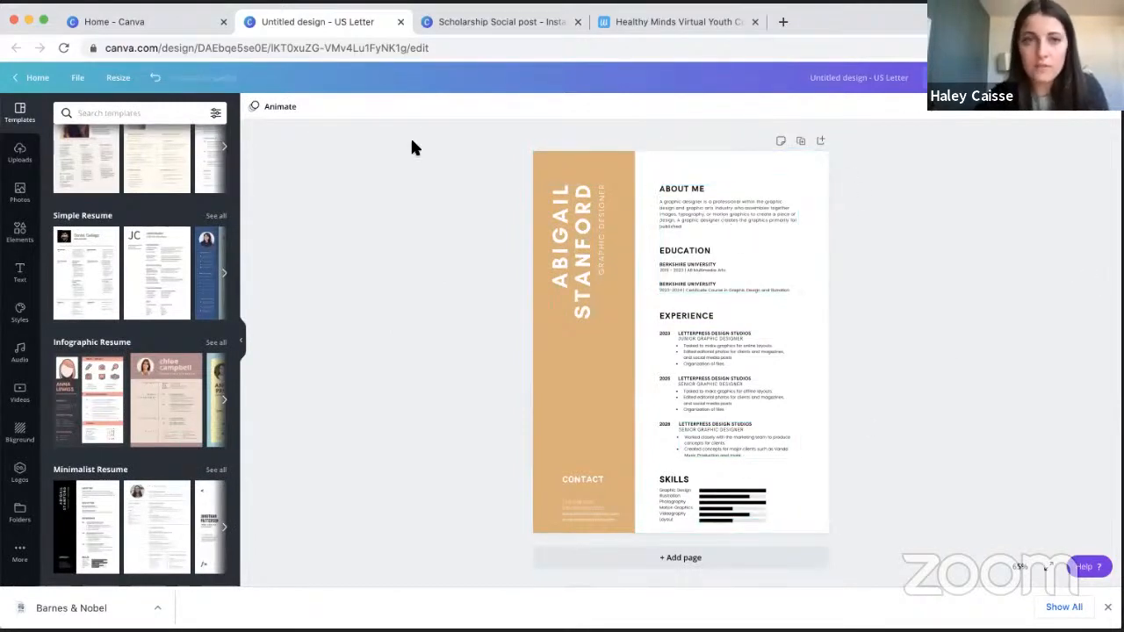
- Create a new Presentation from the Canva home page and apply the "Present with Ease" page of the Yellow and White Simple Modern Business Presentation template
{"action": "left_click", "coordinate": [171, 28]}
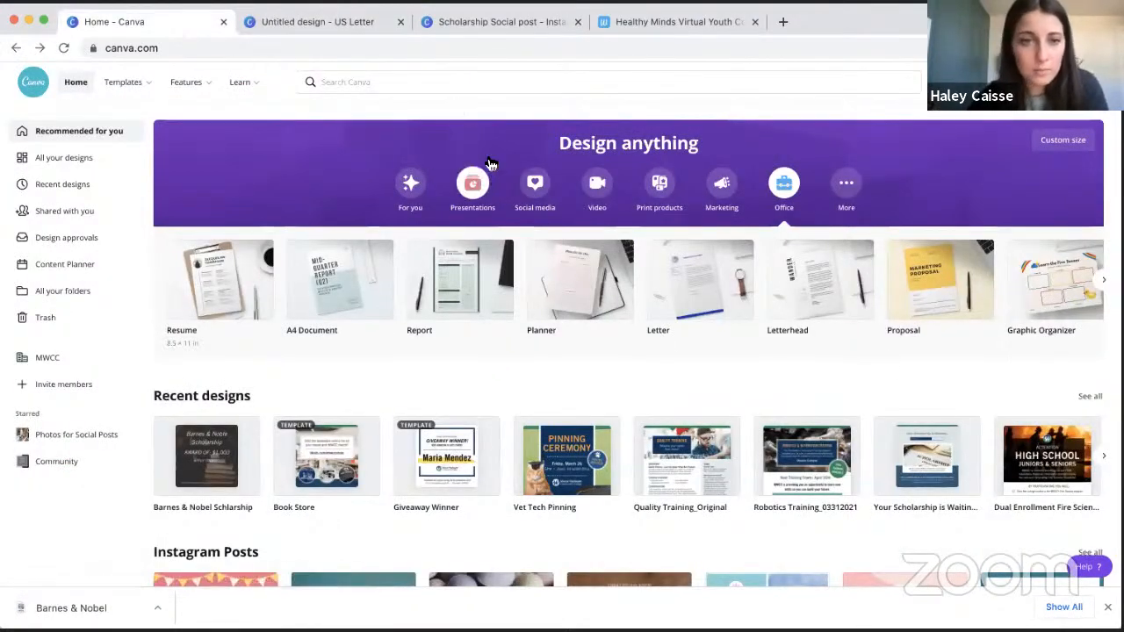
{"action": "left_click", "coordinate": [474, 189]}
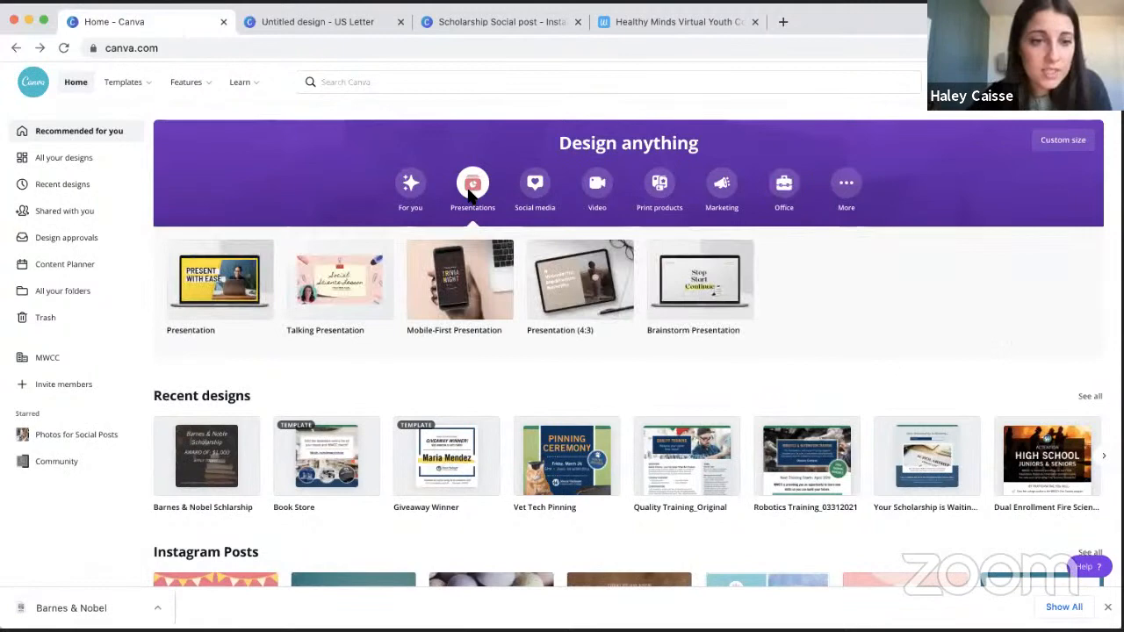
{"action": "left_click", "coordinate": [219, 279]}
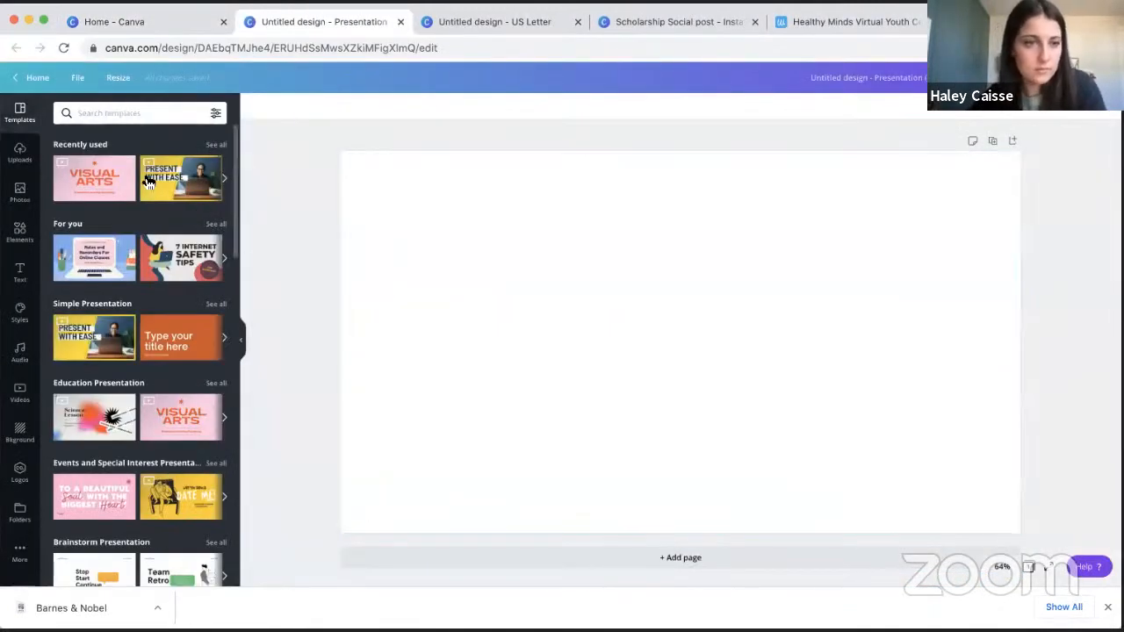
{"action": "left_click", "coordinate": [149, 182]}
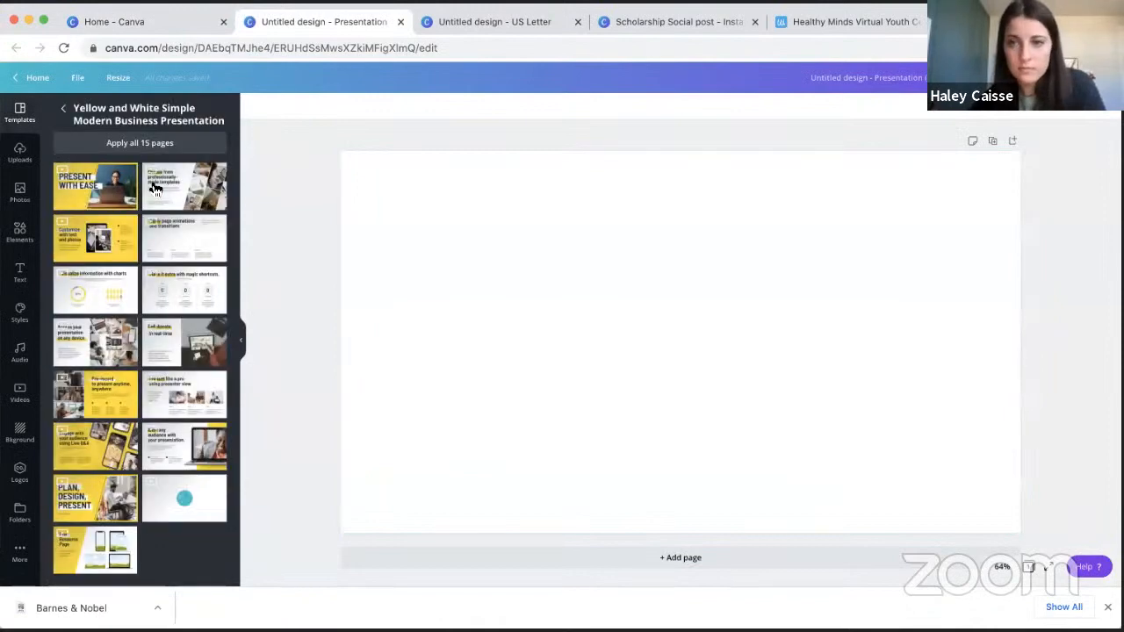
{"action": "left_click", "coordinate": [80, 191]}
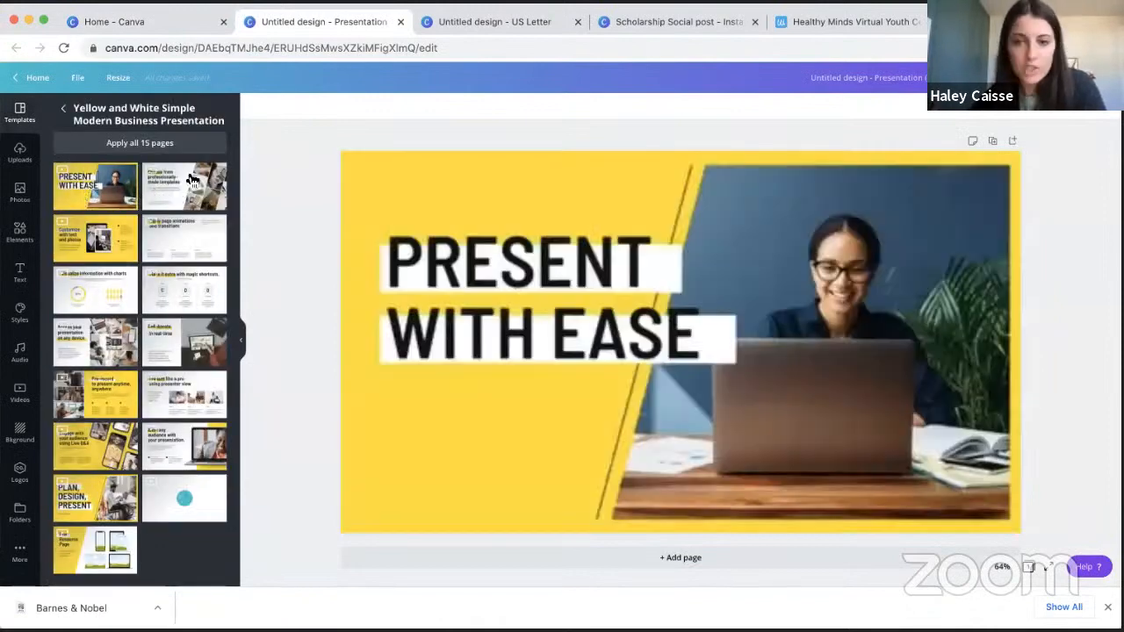
- Add a second page and apply the "Present like a pro using presenter view" layout from the Yellow and White Simple Modern Business Presentation template
{"action": "left_click", "coordinate": [64, 110]}
{"action": "scroll", "coordinate": [111, 456], "scroll_direction": "down", "scroll_amount": 5}
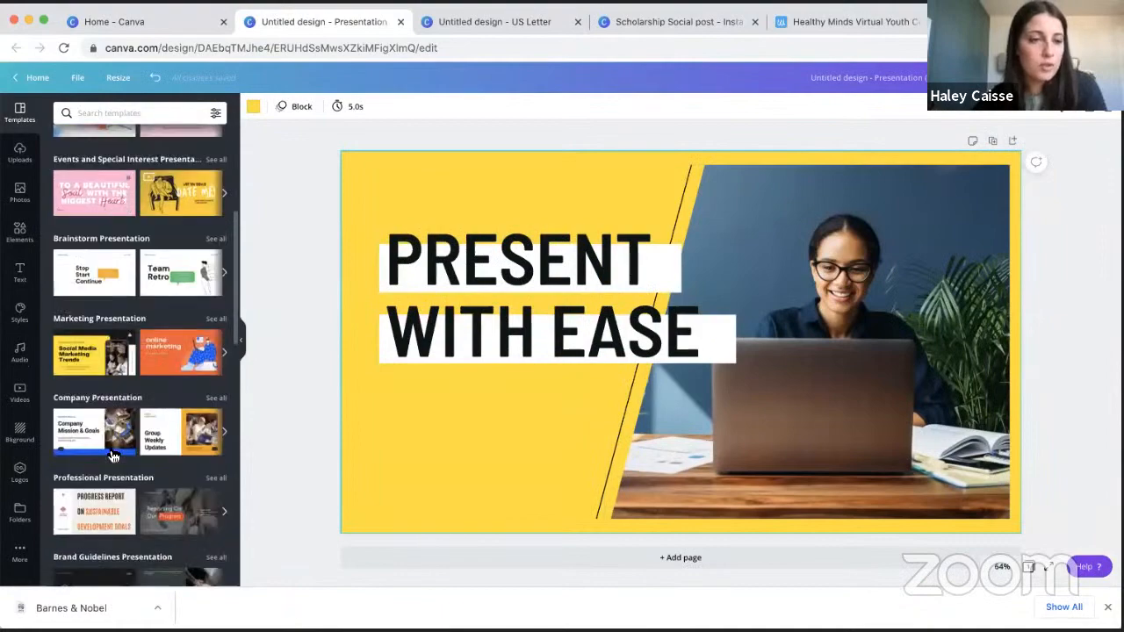
{"action": "scroll", "coordinate": [112, 456], "scroll_direction": "up", "scroll_amount": 5}
{"action": "left_click", "coordinate": [77, 195]}
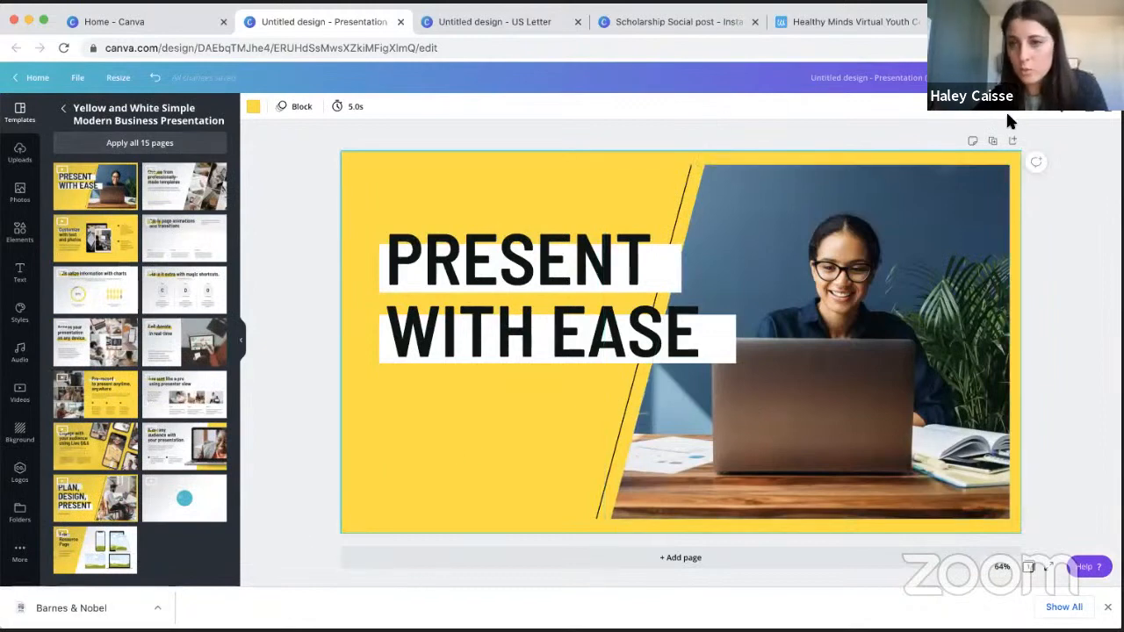
{"action": "left_click", "coordinate": [1009, 140]}
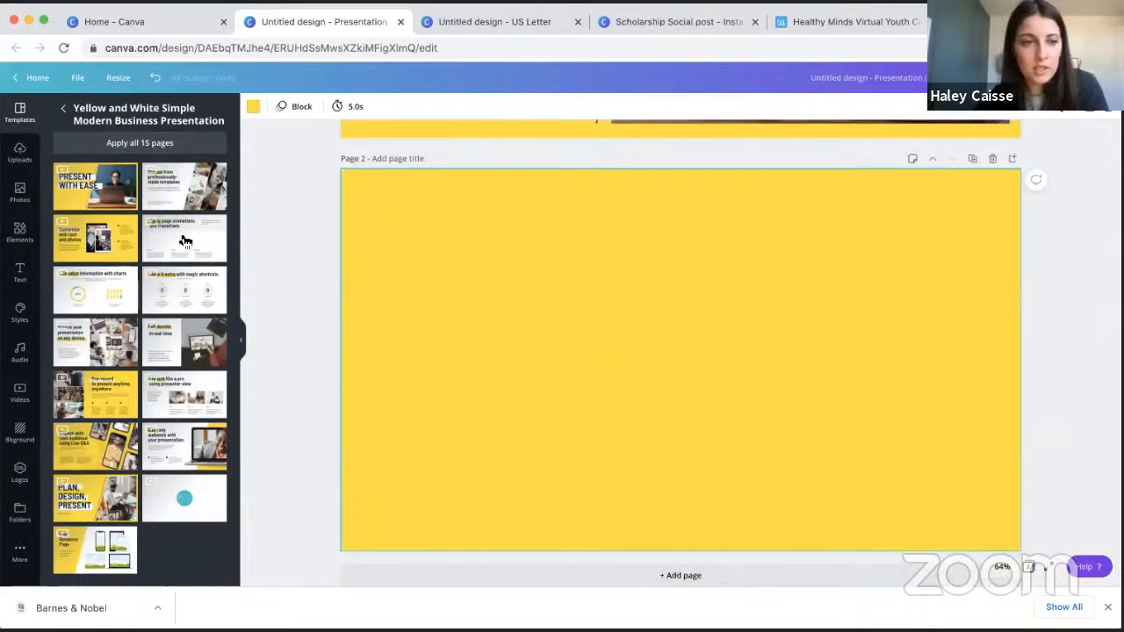
{"action": "left_click", "coordinate": [200, 414]}
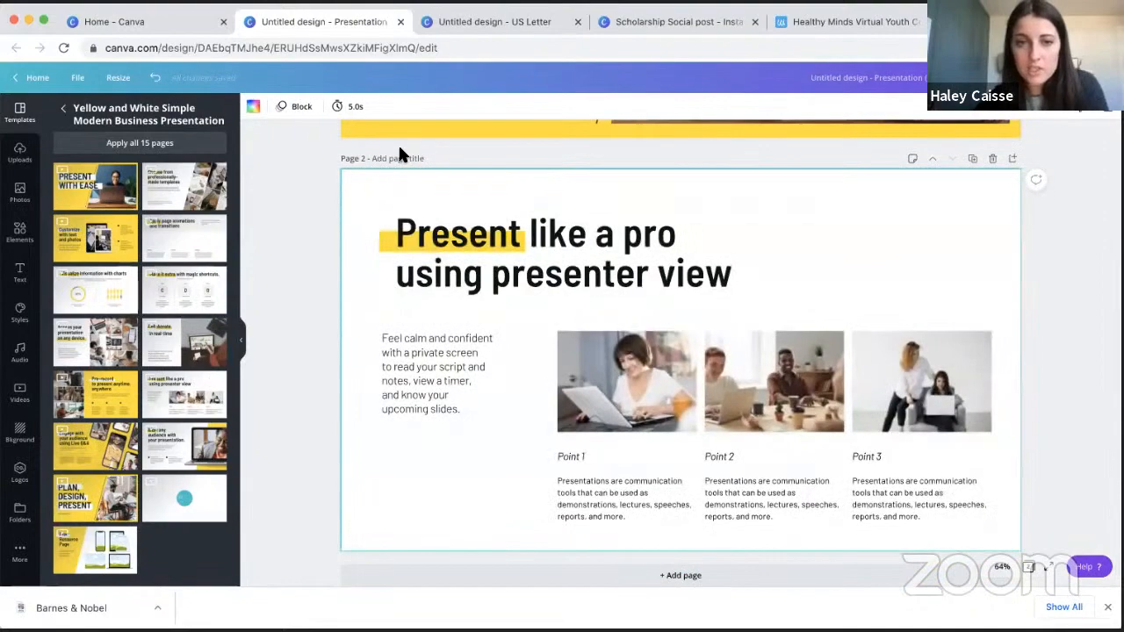
- Add a third page and apply the phone app mockup layout from the White and Orange Clean Digital Tech Company Weekly Team Updates Presentation template
{"action": "left_click", "coordinate": [1012, 158]}
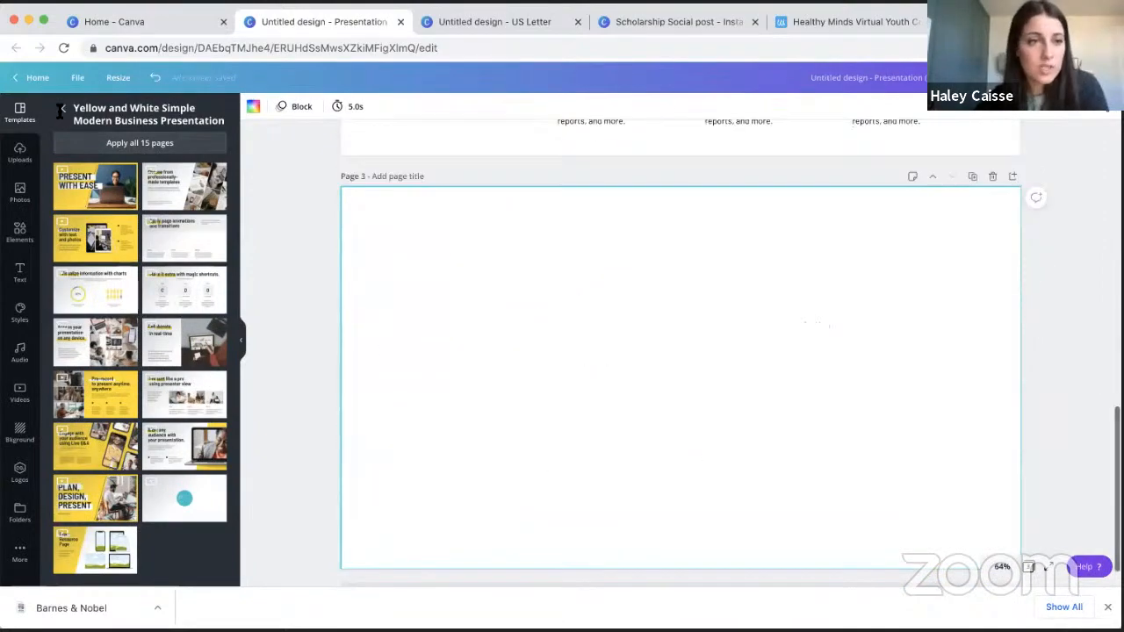
{"action": "left_click", "coordinate": [64, 107]}
{"action": "scroll", "coordinate": [111, 415], "scroll_direction": "down", "scroll_amount": 5}
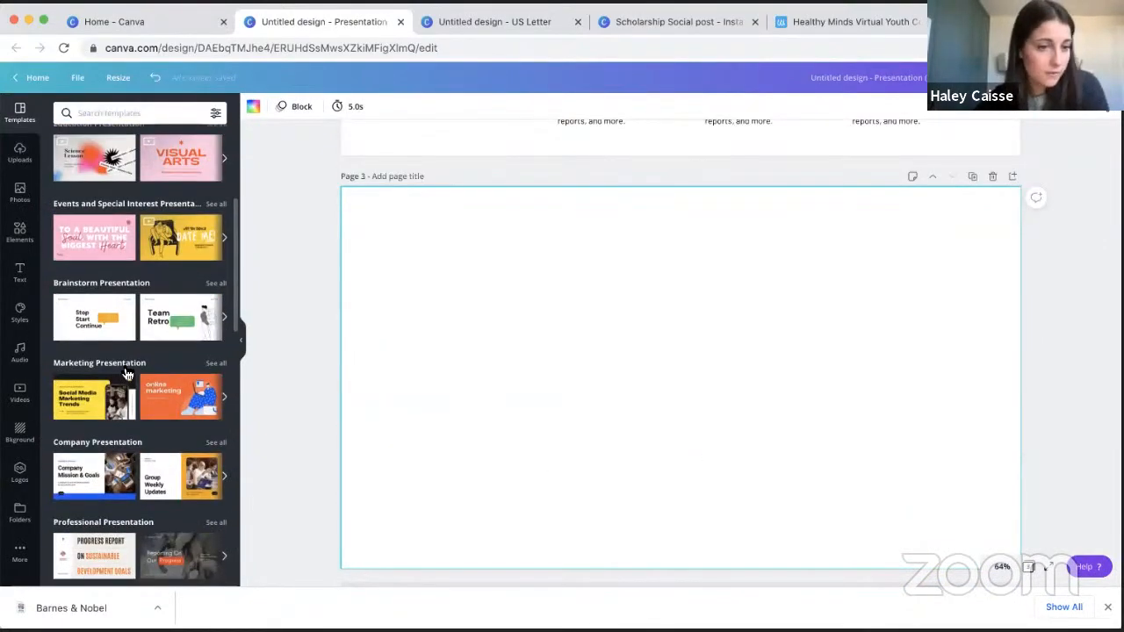
{"action": "left_click", "coordinate": [164, 478]}
{"action": "left_click", "coordinate": [105, 364]}
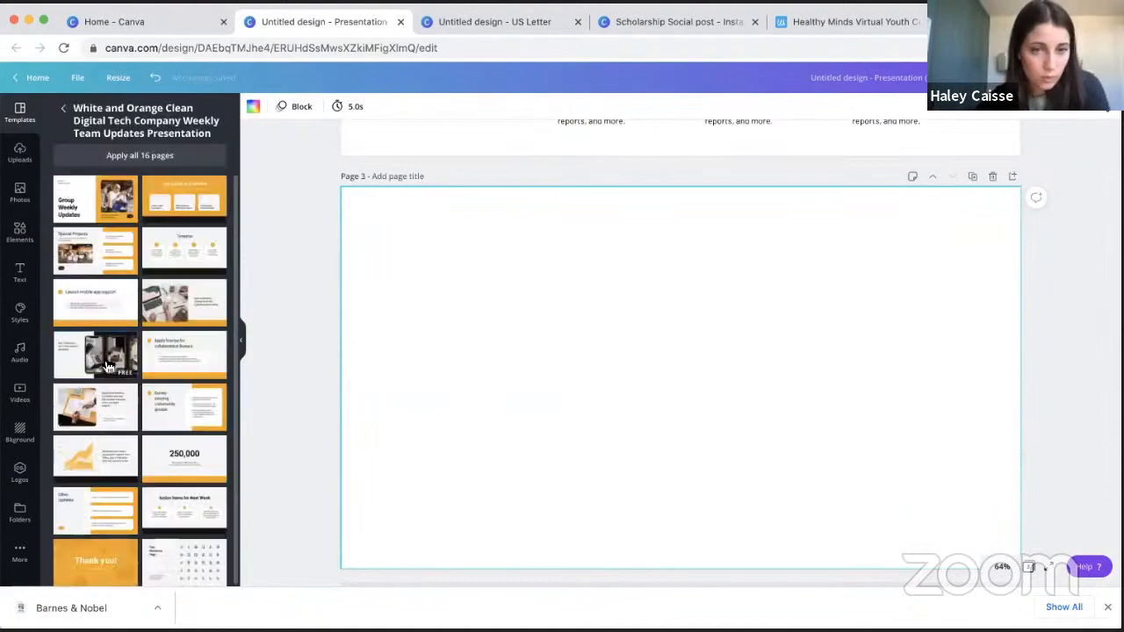
- Recolor the slanted yellow shape behind the page 1 title to the custom light blue #A7CCF1
{"action": "scroll", "coordinate": [1067, 162], "scroll_direction": "up", "scroll_amount": 10}
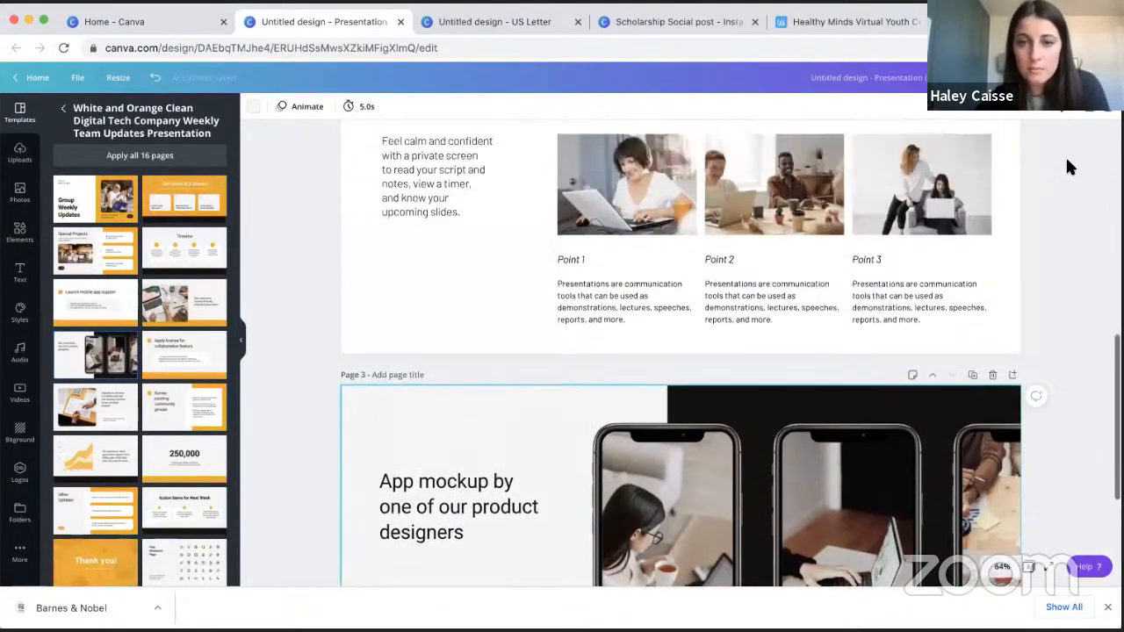
{"action": "left_click", "coordinate": [729, 174]}
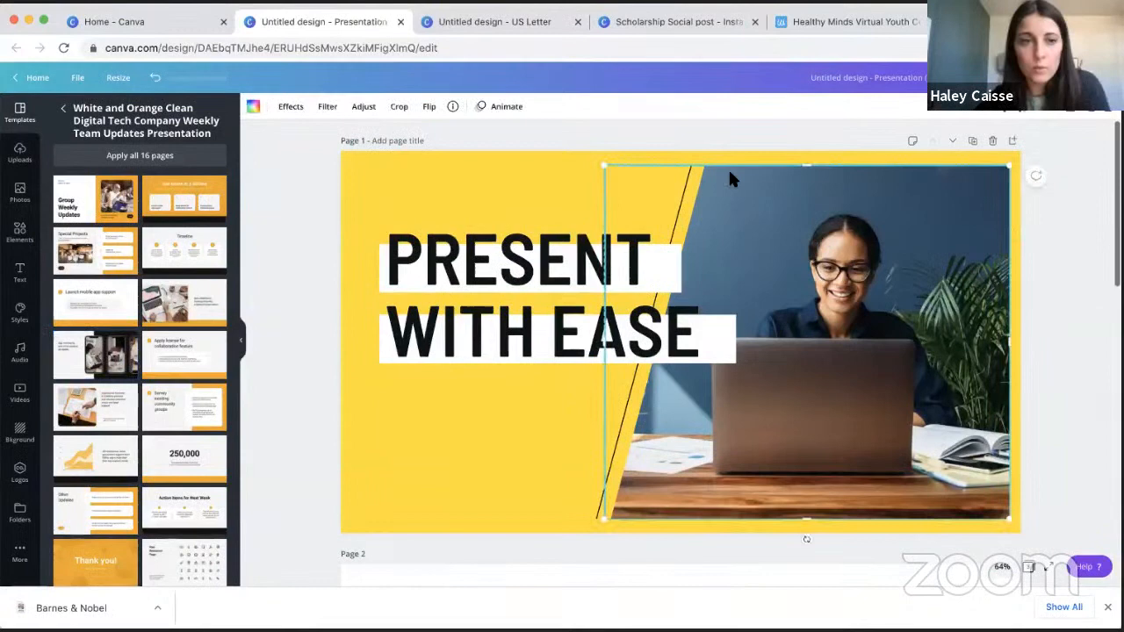
{"action": "left_click", "coordinate": [412, 162]}
{"action": "left_click", "coordinate": [253, 106]}
{"action": "left_click", "coordinate": [64, 163]}
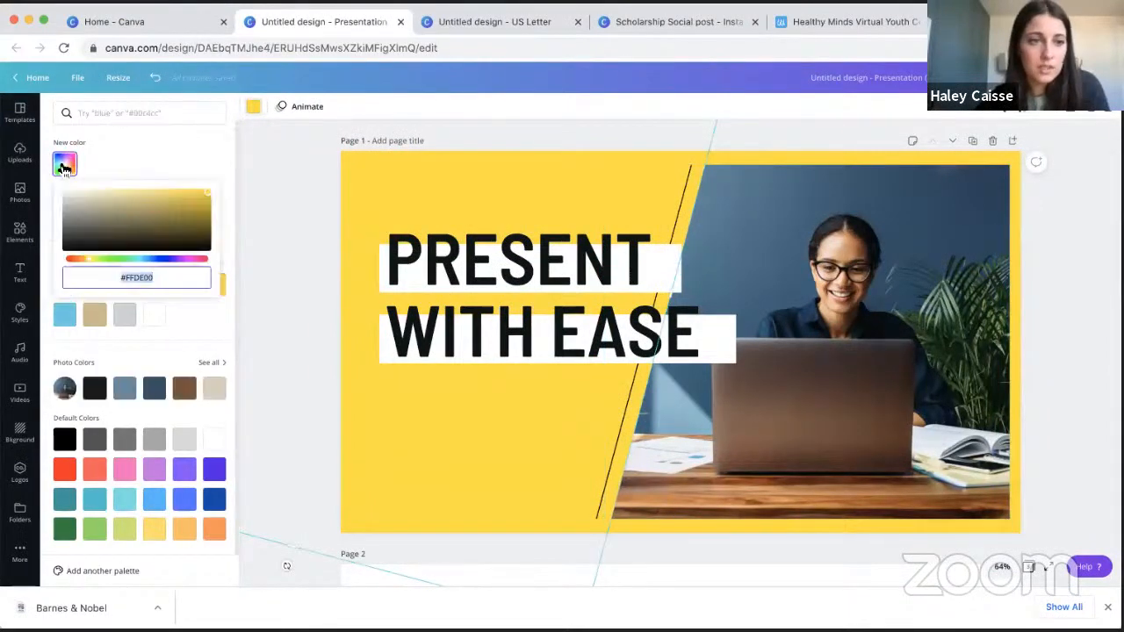
{"action": "left_click", "coordinate": [126, 205]}
{"action": "left_click", "coordinate": [121, 232]}
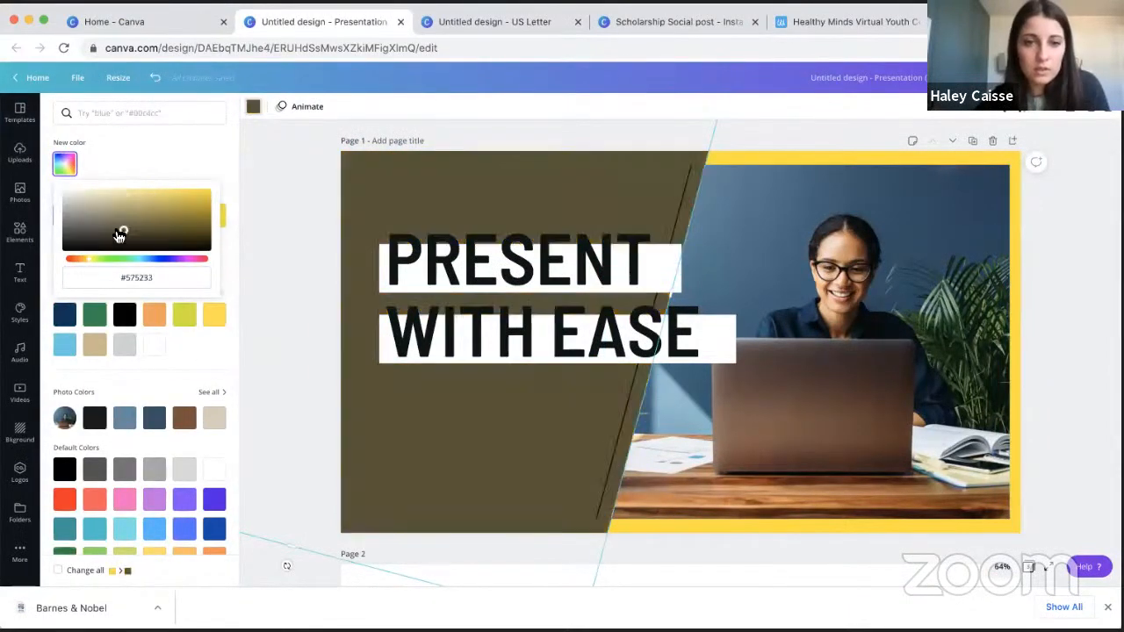
{"action": "left_click_drag", "start_coordinate": [151, 261], "coordinate": [140, 263]}
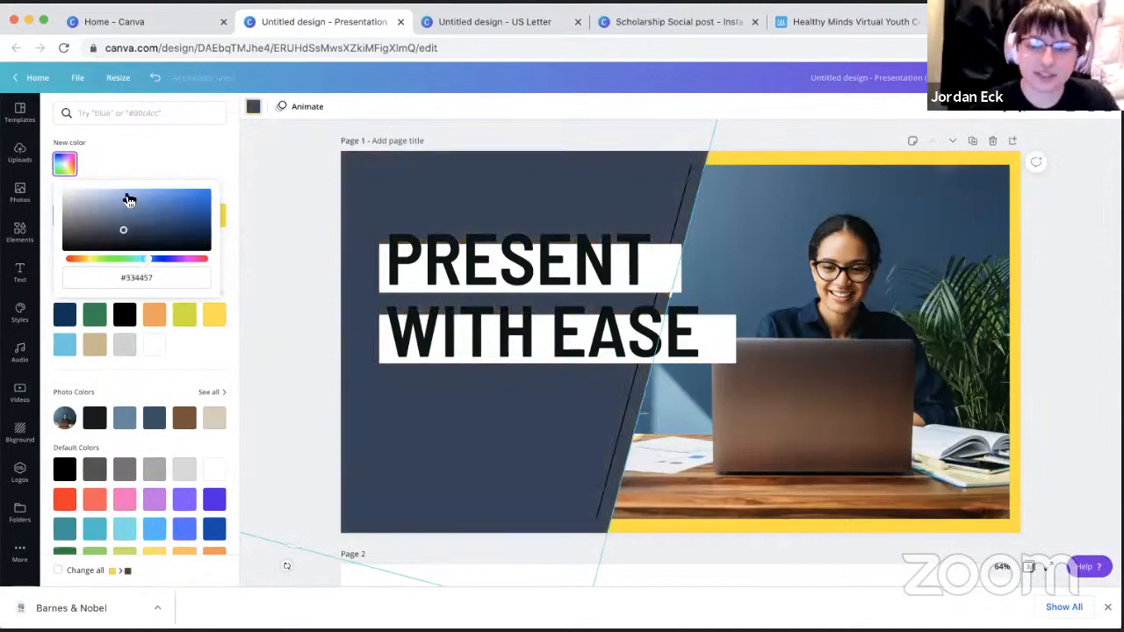
{"action": "left_click", "coordinate": [108, 193]}
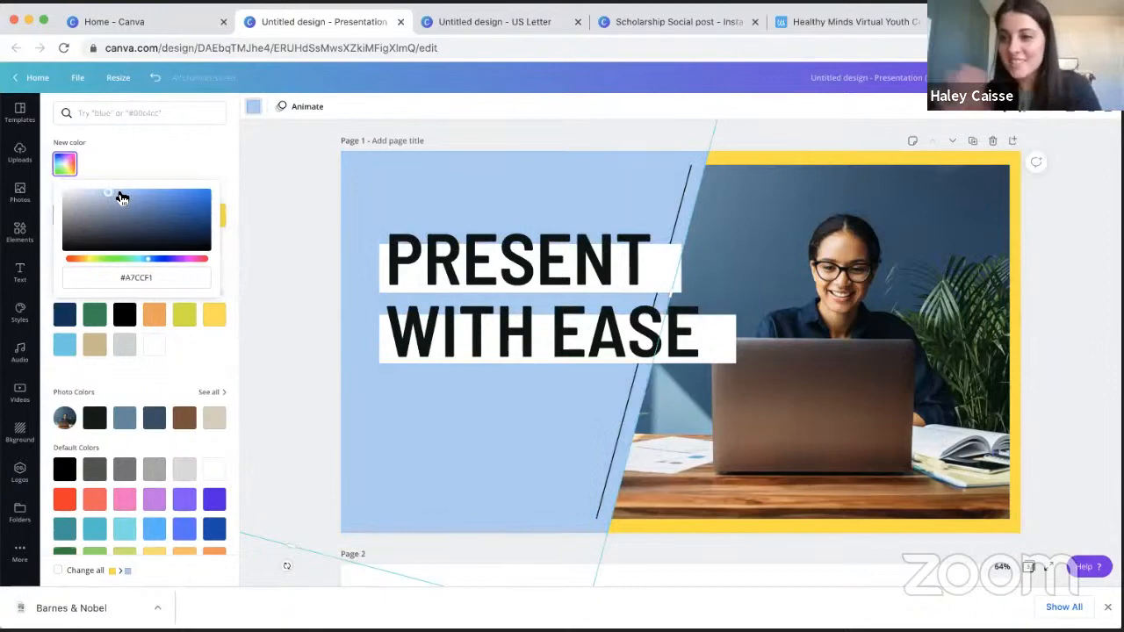
{"action": "left_click", "coordinate": [1054, 252]}
{"action": "left_click", "coordinate": [1014, 253]}
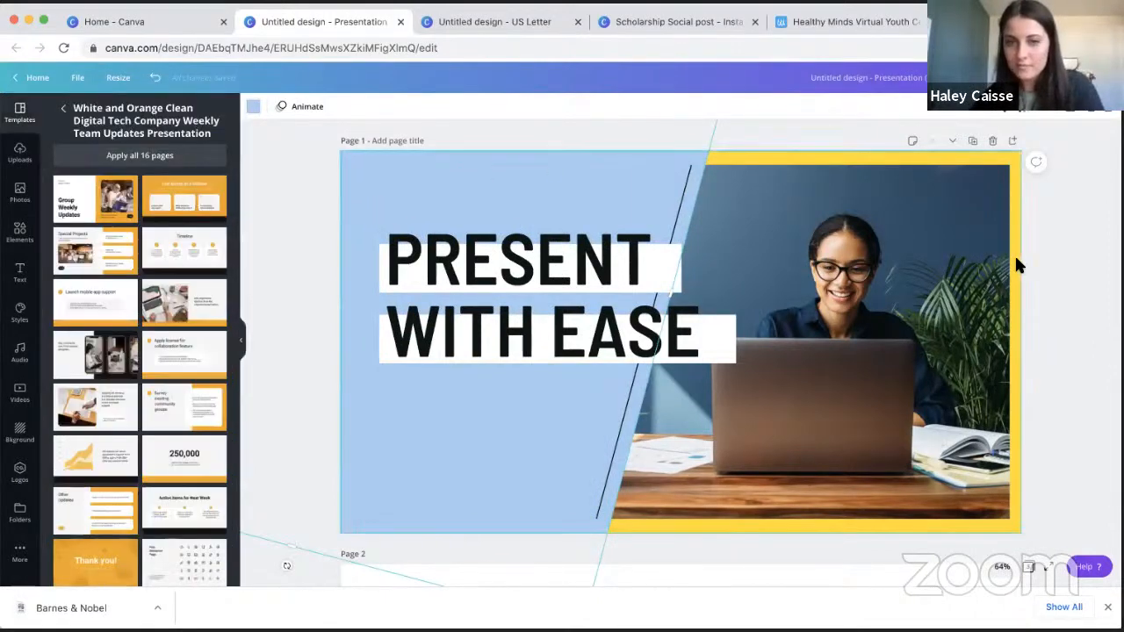
- Recolor the yellow background border of page 1 to the light blue from the document colors
{"action": "left_click", "coordinate": [253, 107]}
{"action": "left_click", "coordinate": [161, 221]}
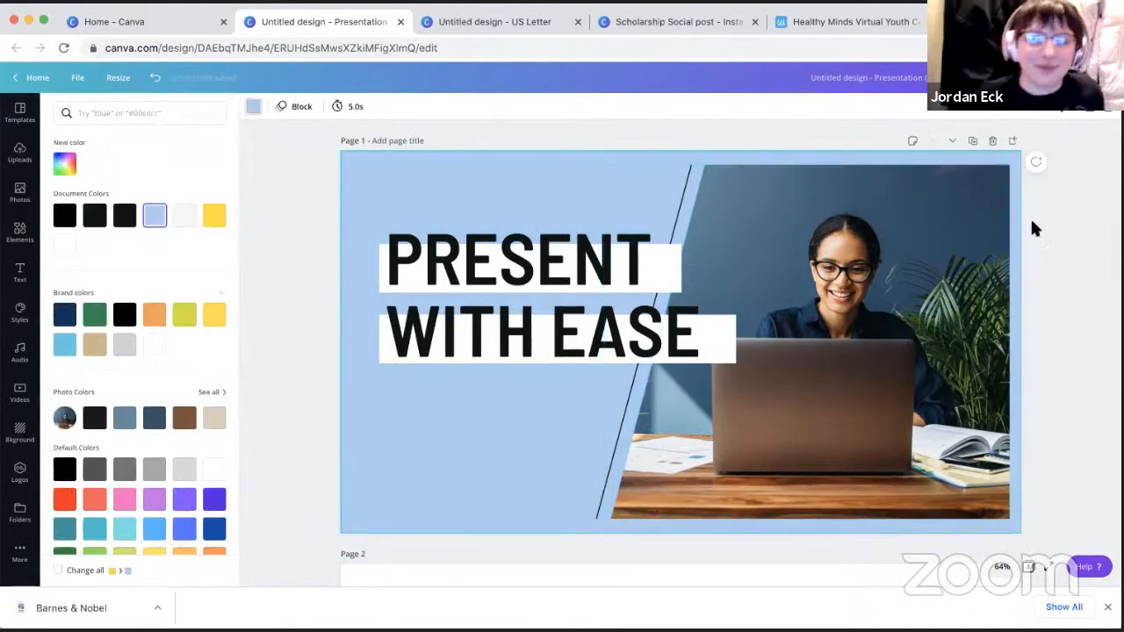
{"action": "left_click", "coordinate": [1061, 234]}
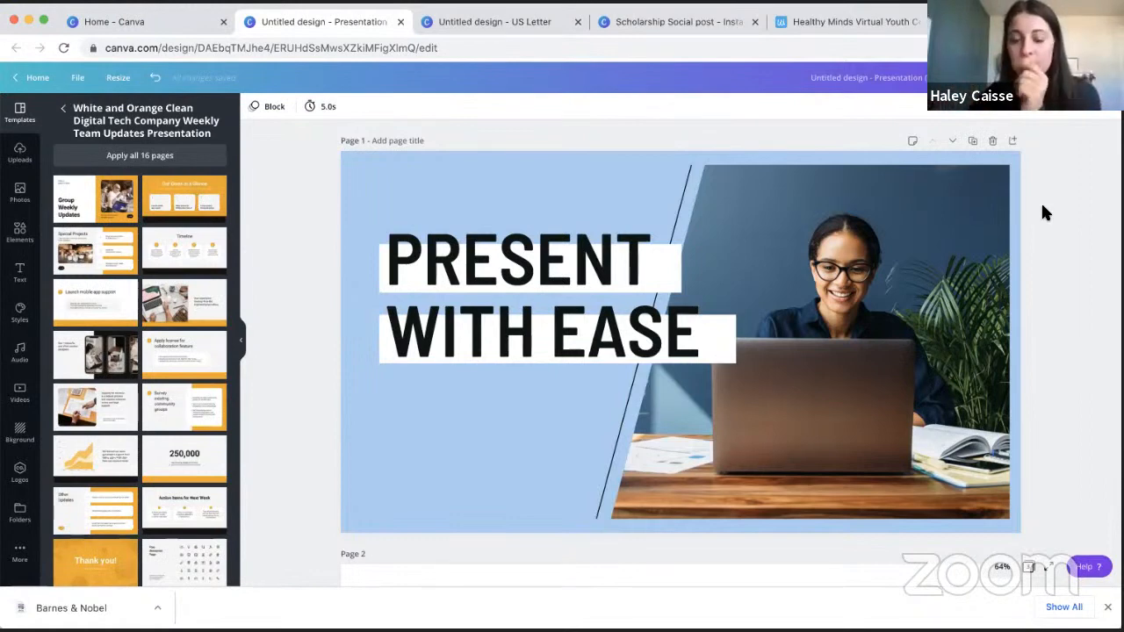
- Recolor the yellow highlight behind the word "Present" in the page 2 heading to the light blue document color
{"action": "scroll", "coordinate": [1043, 212], "scroll_direction": "down", "scroll_amount": 3}
{"action": "scroll", "coordinate": [1042, 212], "scroll_direction": "down", "scroll_amount": 1}
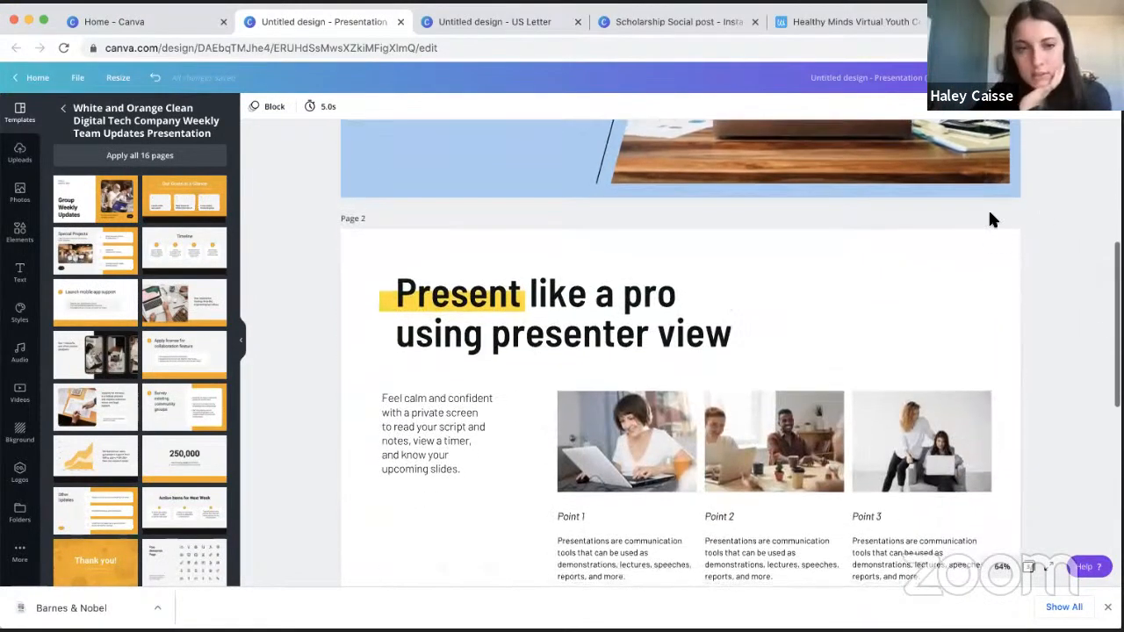
{"action": "left_click", "coordinate": [384, 300]}
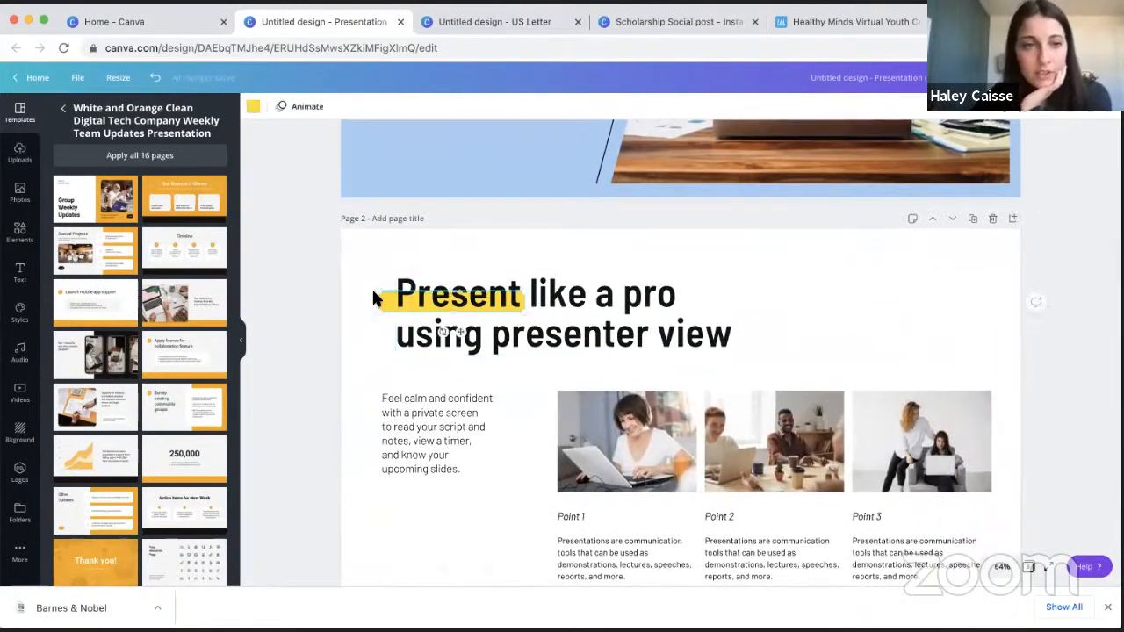
{"action": "left_click", "coordinate": [252, 109]}
{"action": "left_click", "coordinate": [154, 218]}
- Find a photo with the search term "students" and replace the page 1 laptop photo with the one of graduates throwing caps
{"action": "scroll", "coordinate": [615, 255], "scroll_direction": "up", "scroll_amount": 1}
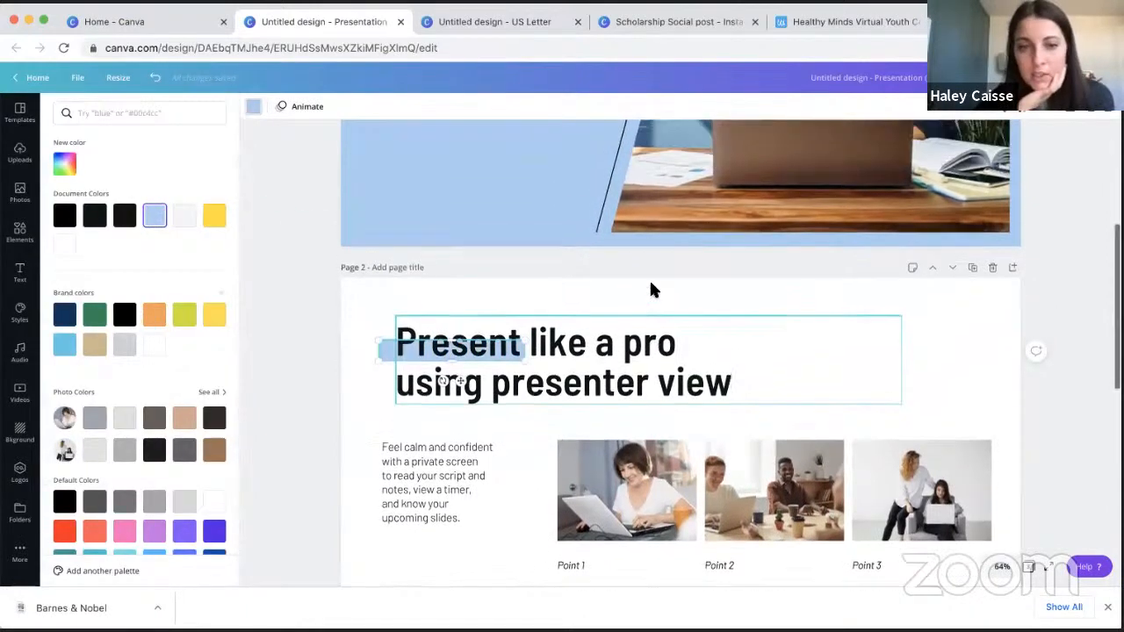
{"action": "scroll", "coordinate": [464, 289], "scroll_direction": "up", "scroll_amount": 3}
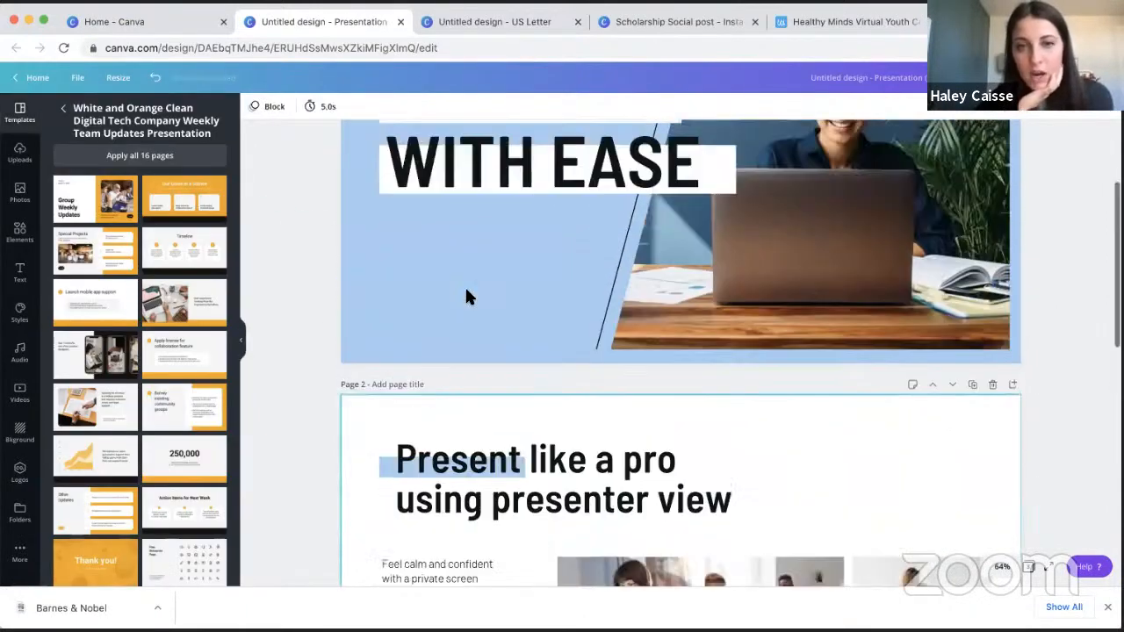
{"action": "left_click", "coordinate": [466, 294]}
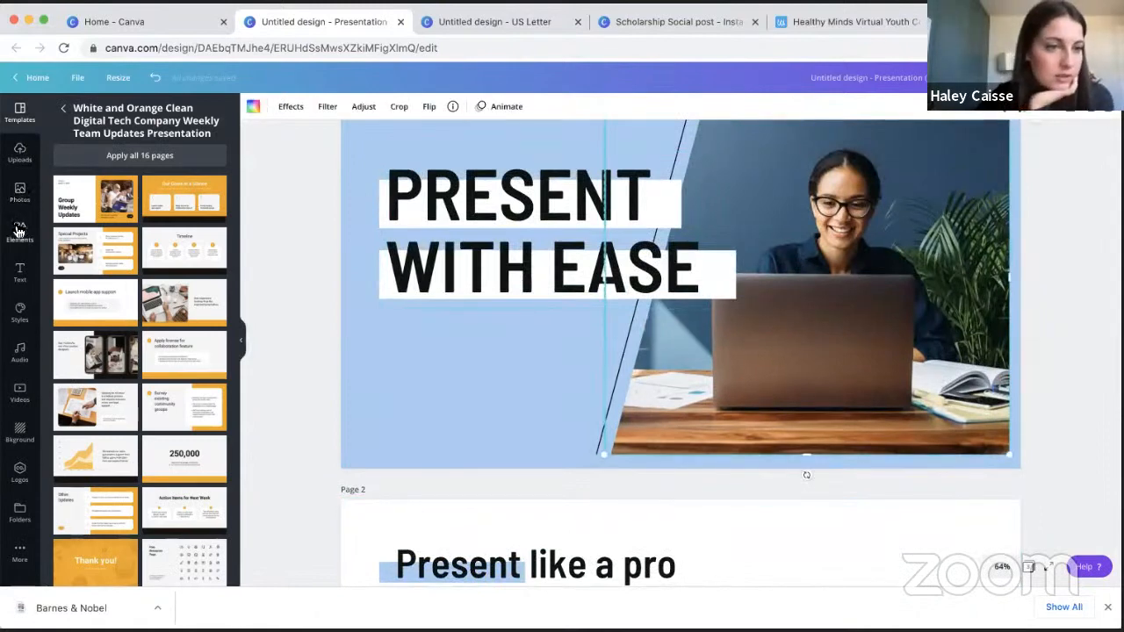
{"action": "left_click", "coordinate": [15, 197]}
{"action": "left_click", "coordinate": [121, 111]}
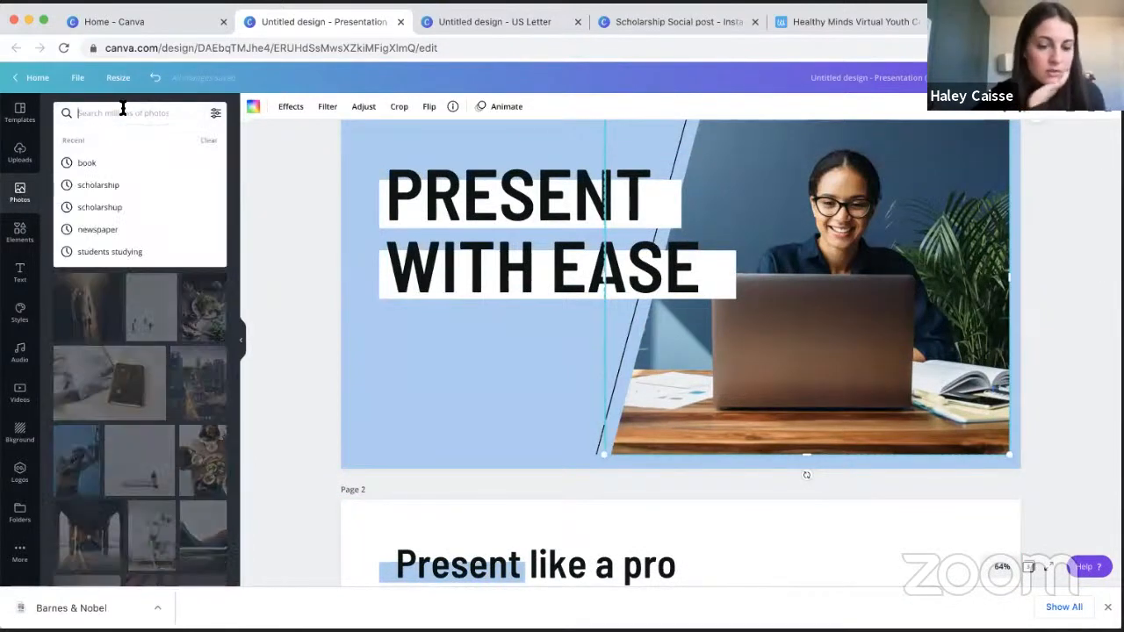
{"action": "type", "text": "su"}
{"action": "key", "text": "BackSpace"}
{"action": "type", "text": "t"}
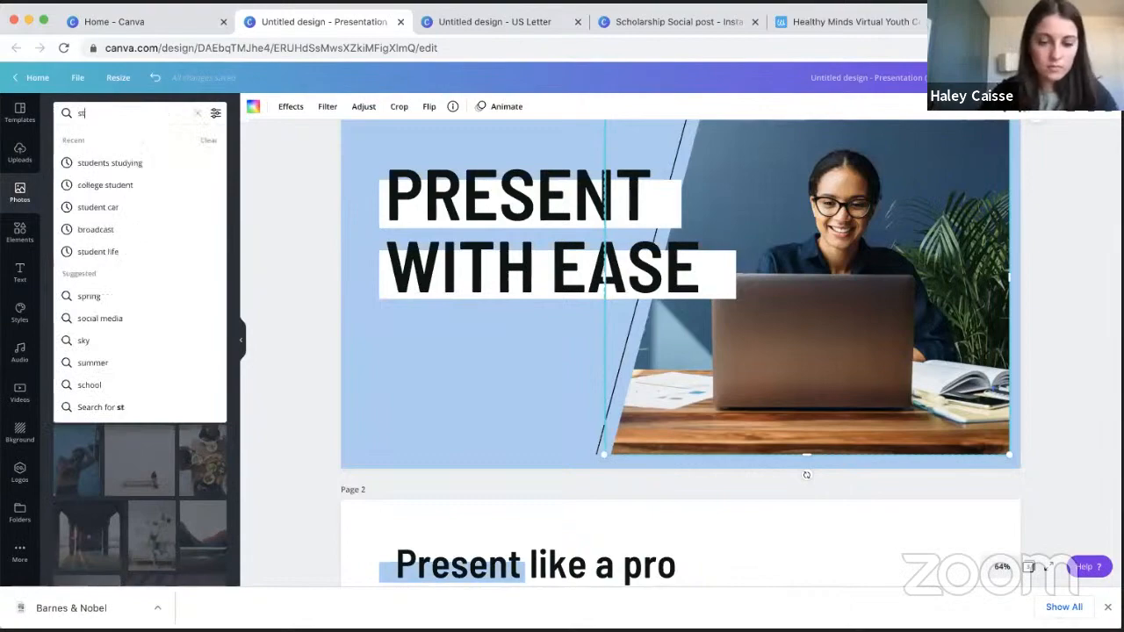
{"action": "type", "text": "udents"}
{"action": "key", "text": "Return"}
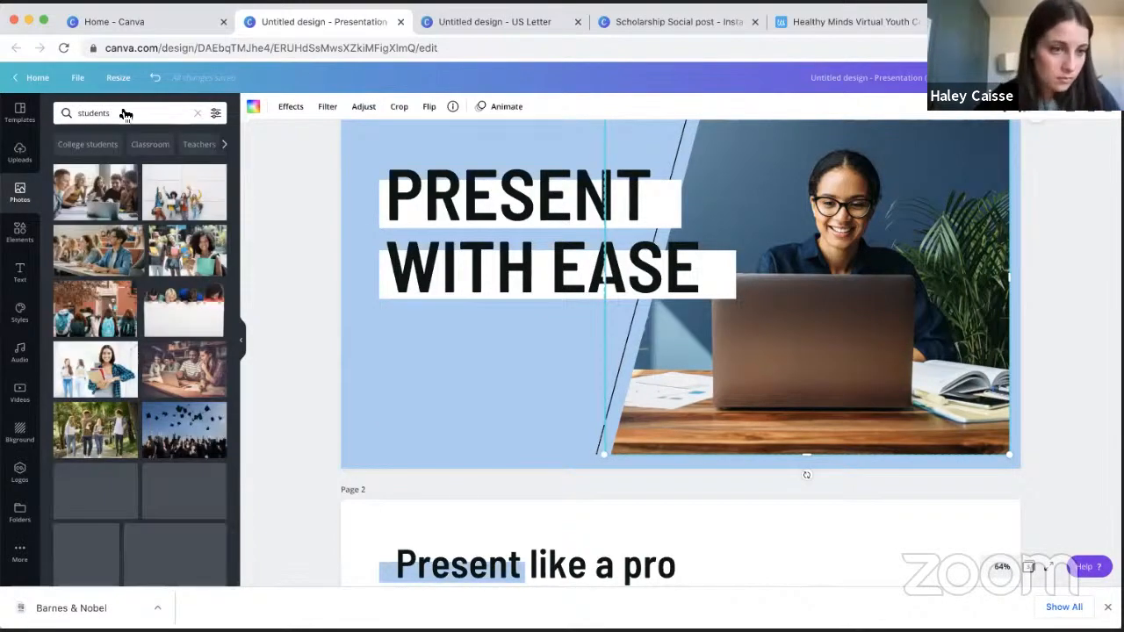
{"action": "scroll", "coordinate": [141, 351], "scroll_direction": "down", "scroll_amount": 2}
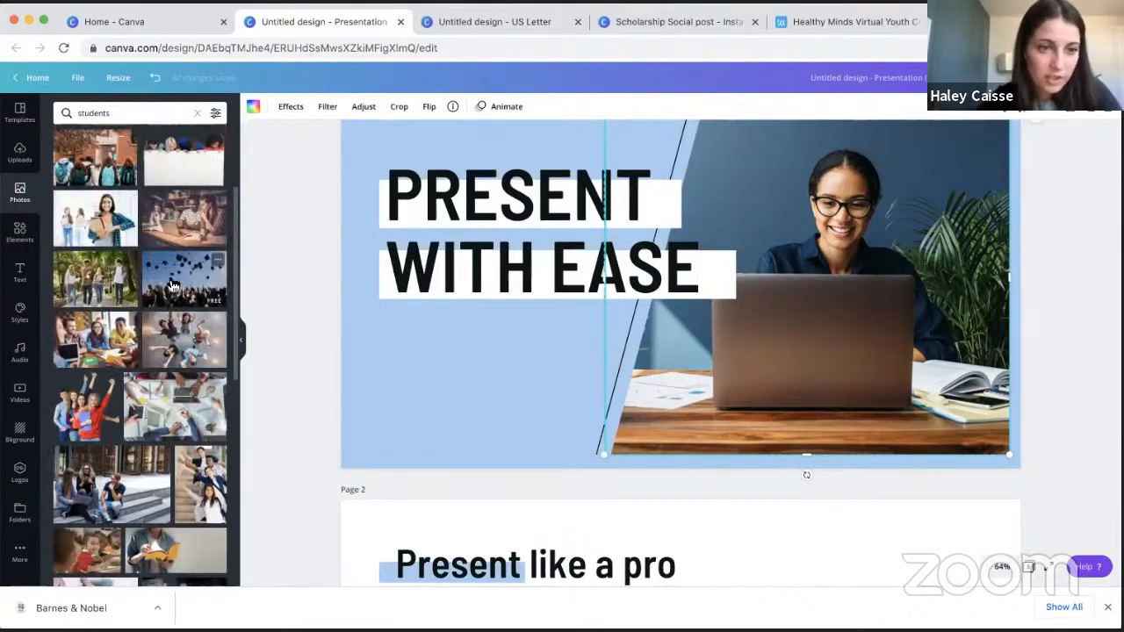
{"action": "left_click_drag", "start_coordinate": [175, 282], "coordinate": [677, 353]}
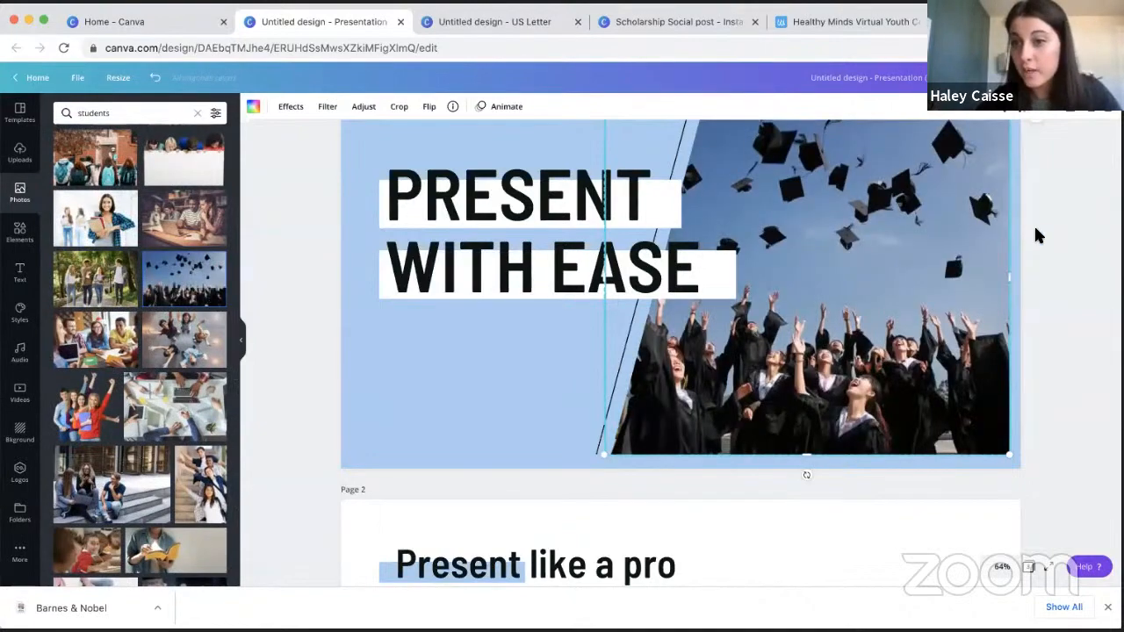
{"action": "scroll", "coordinate": [391, 325], "scroll_direction": "up", "scroll_amount": 1}
{"action": "scroll", "coordinate": [395, 321], "scroll_direction": "down", "scroll_amount": 7}
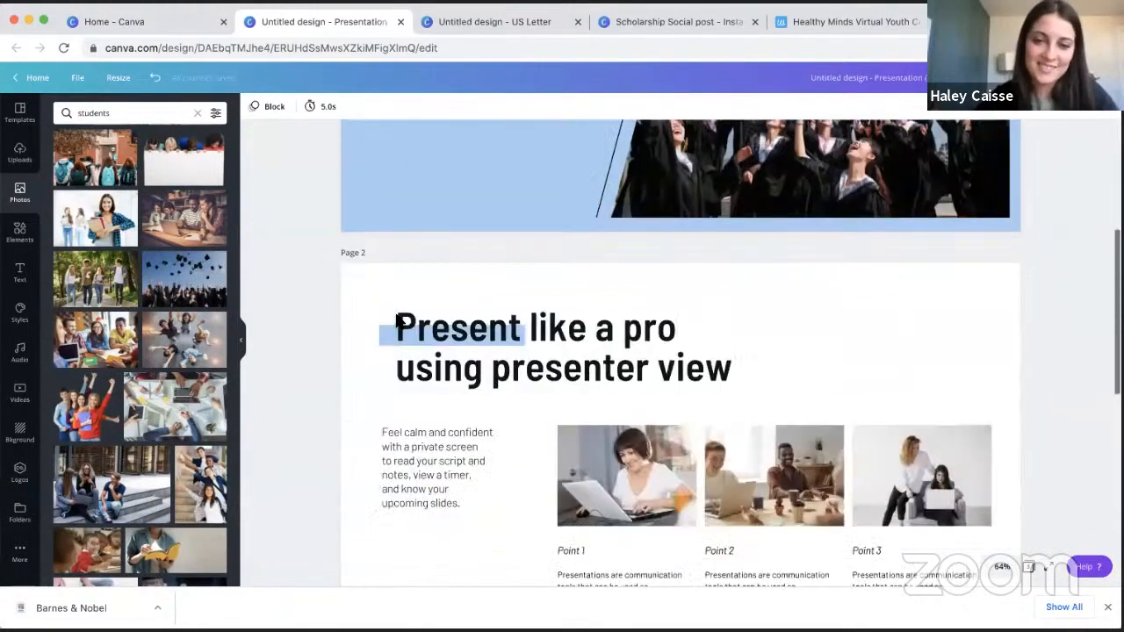
{"action": "scroll", "coordinate": [395, 322], "scroll_direction": "up", "scroll_amount": 3}
{"action": "scroll", "coordinate": [825, 184], "scroll_direction": "down", "scroll_amount": 5}
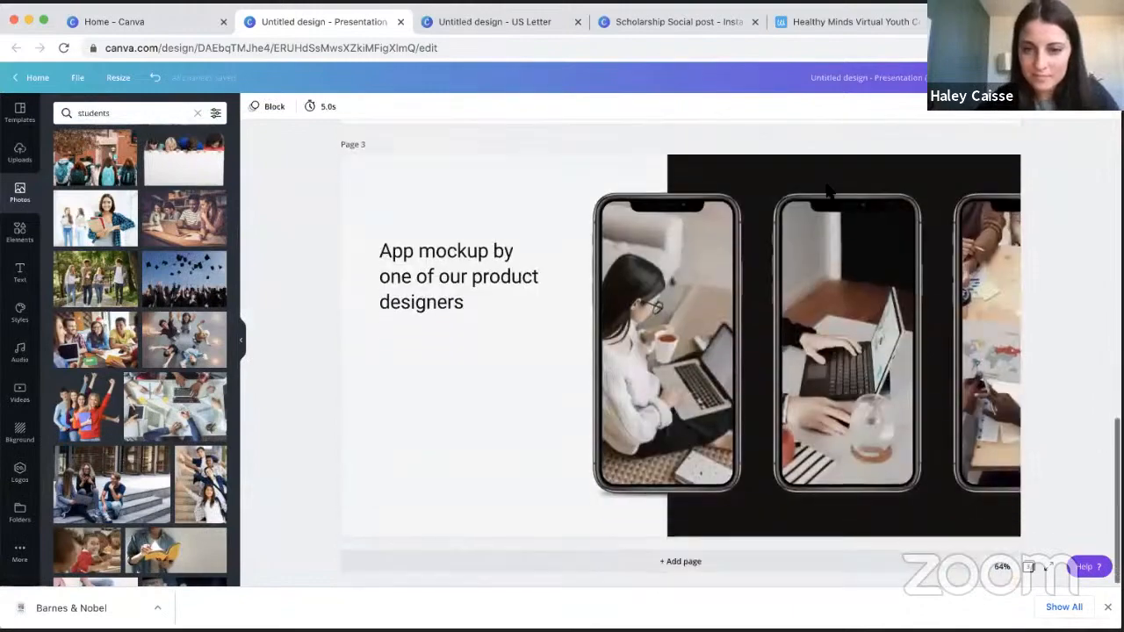
{"action": "left_click", "coordinate": [20, 113]}
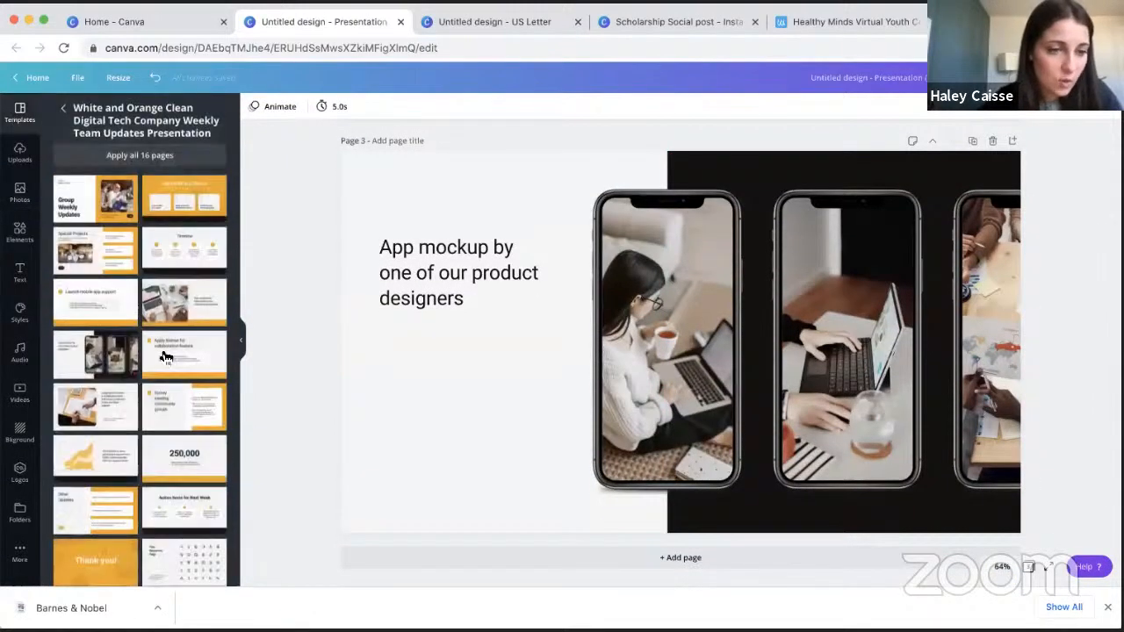
- Change the page animation of page 1 to Photo Flow
{"action": "scroll", "coordinate": [271, 219], "scroll_direction": "up", "scroll_amount": 10}
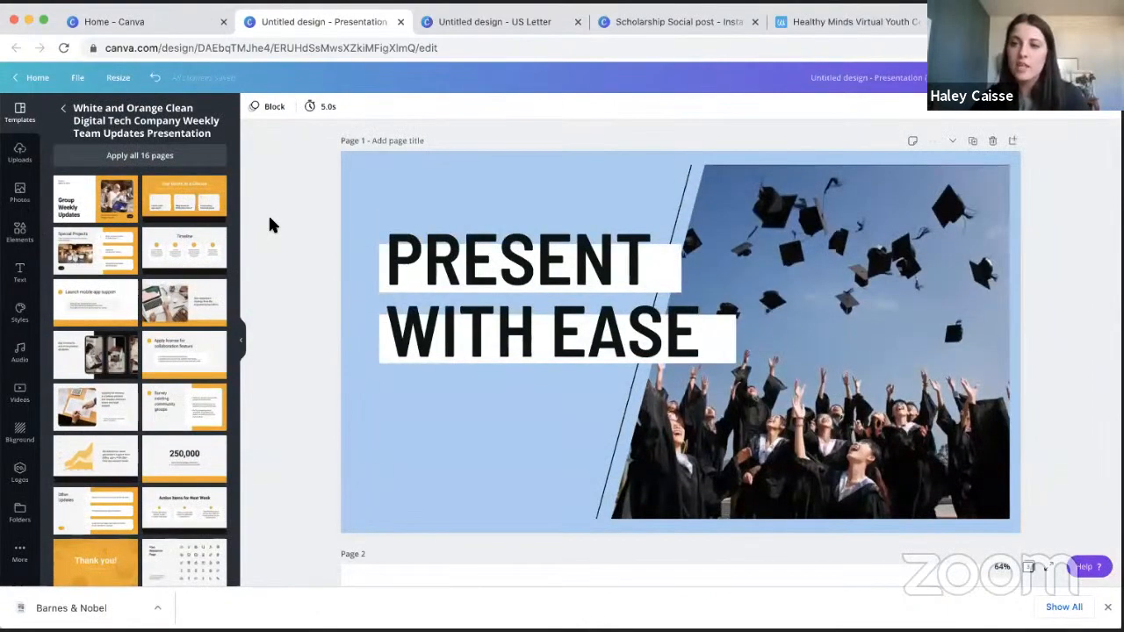
{"action": "left_click", "coordinate": [274, 108]}
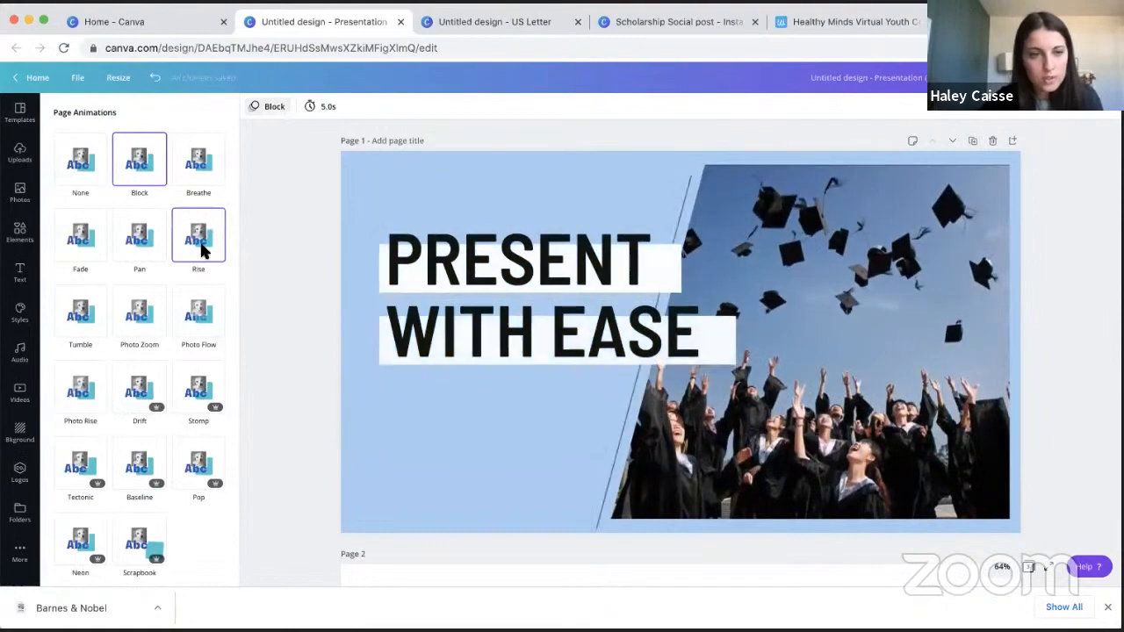
{"action": "left_click", "coordinate": [198, 306]}
- Change the page animation of page 2 to Photo Rise
{"action": "scroll", "coordinate": [861, 397], "scroll_direction": "down", "scroll_amount": 6}
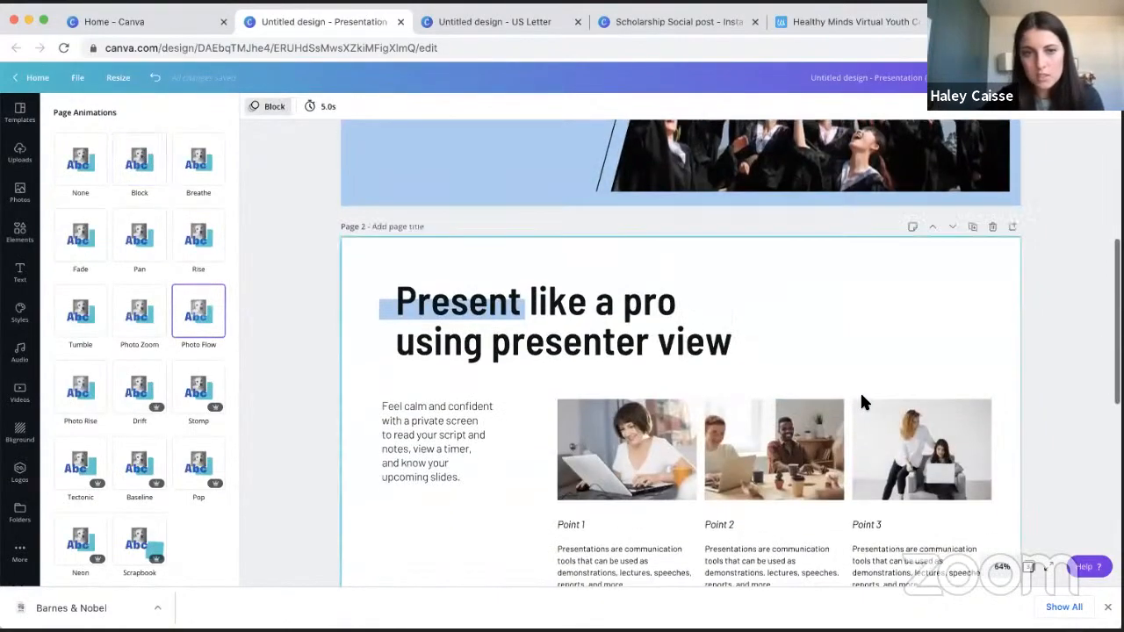
{"action": "left_click", "coordinate": [294, 156]}
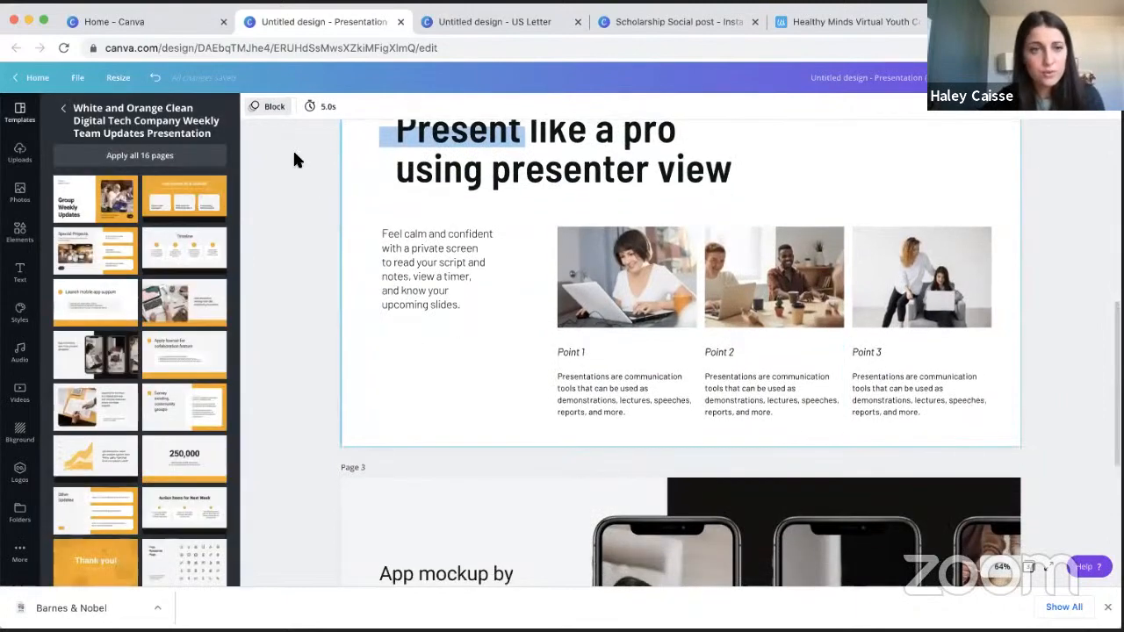
{"action": "left_click", "coordinate": [263, 106]}
{"action": "left_click", "coordinate": [97, 398]}
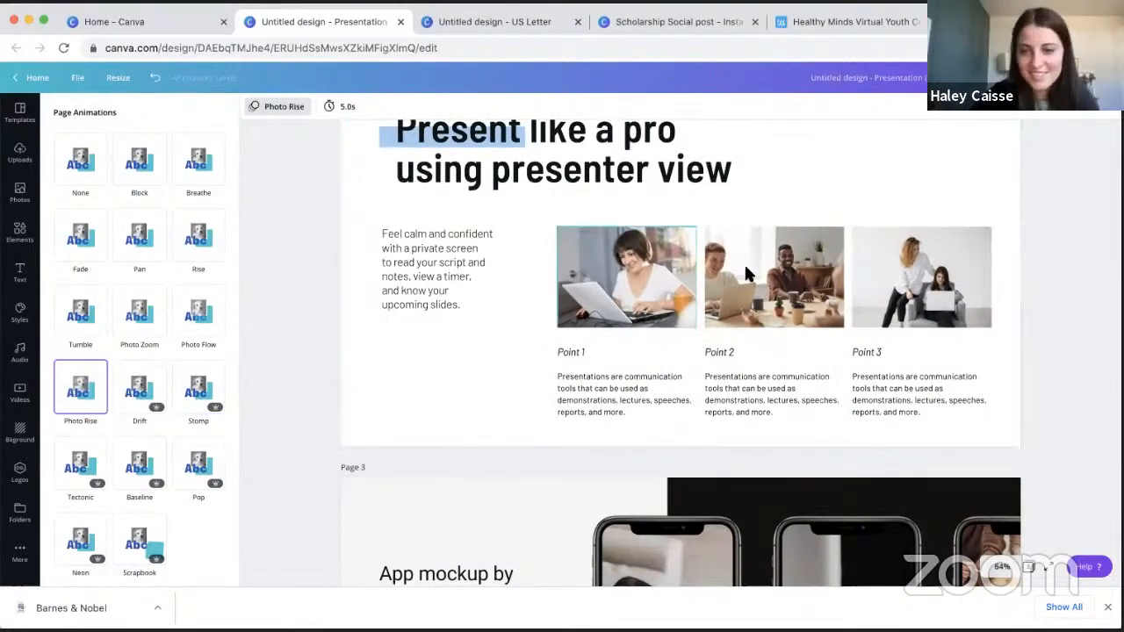
{"action": "left_click", "coordinate": [1043, 253]}
- Recolor the black rectangle behind the phone mockups on page 3 to the light blue document color
{"action": "scroll", "coordinate": [1045, 254], "scroll_direction": "up", "scroll_amount": 2}
{"action": "scroll", "coordinate": [1044, 255], "scroll_direction": "up", "scroll_amount": 1}
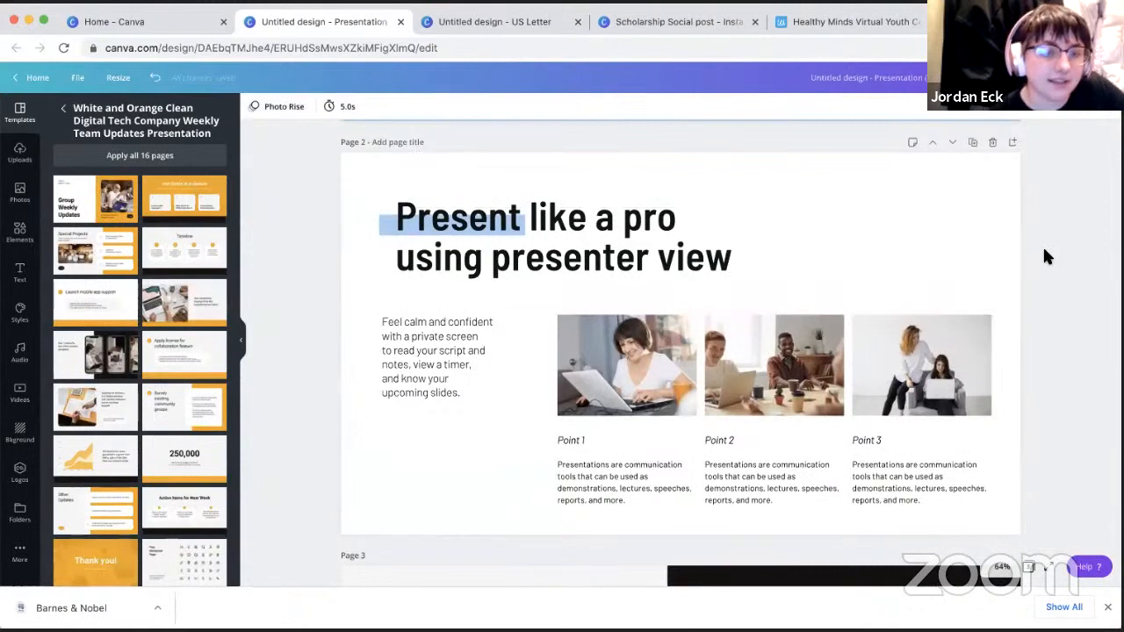
{"action": "scroll", "coordinate": [1044, 256], "scroll_direction": "down", "scroll_amount": 2}
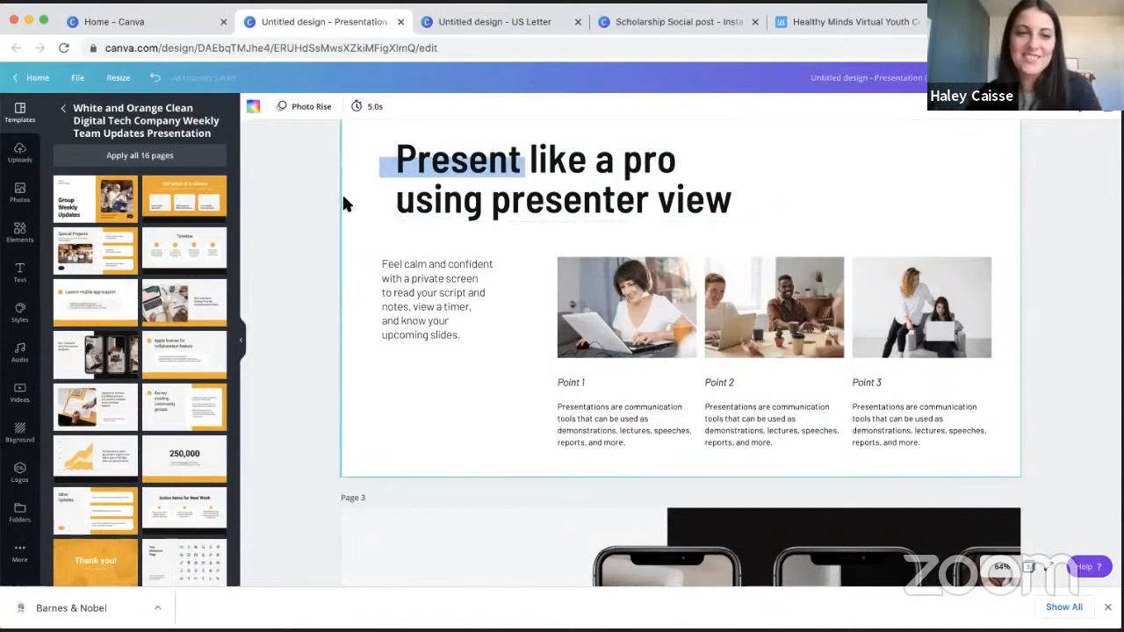
{"action": "scroll", "coordinate": [313, 185], "scroll_direction": "down", "scroll_amount": 3}
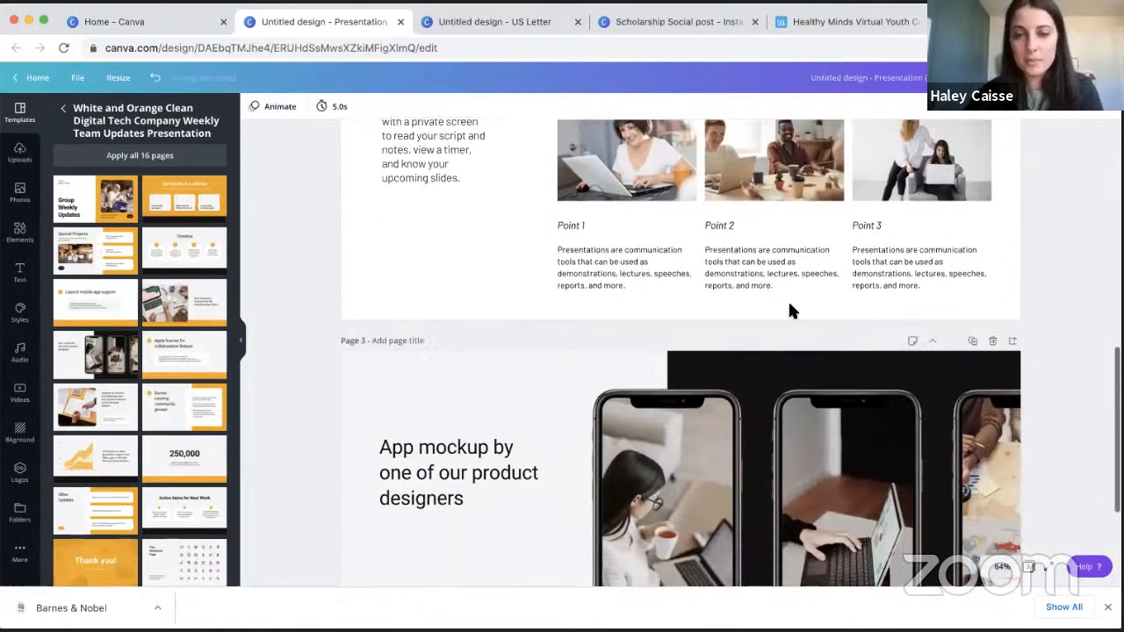
{"action": "left_click", "coordinate": [775, 379]}
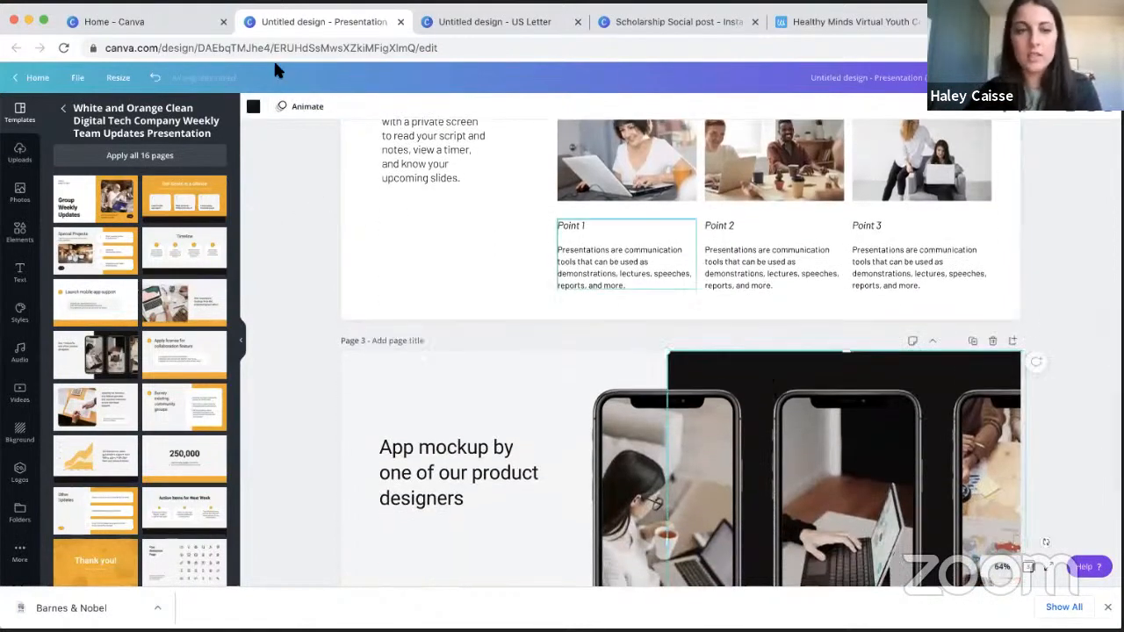
{"action": "left_click", "coordinate": [253, 106]}
{"action": "left_click", "coordinate": [153, 215]}
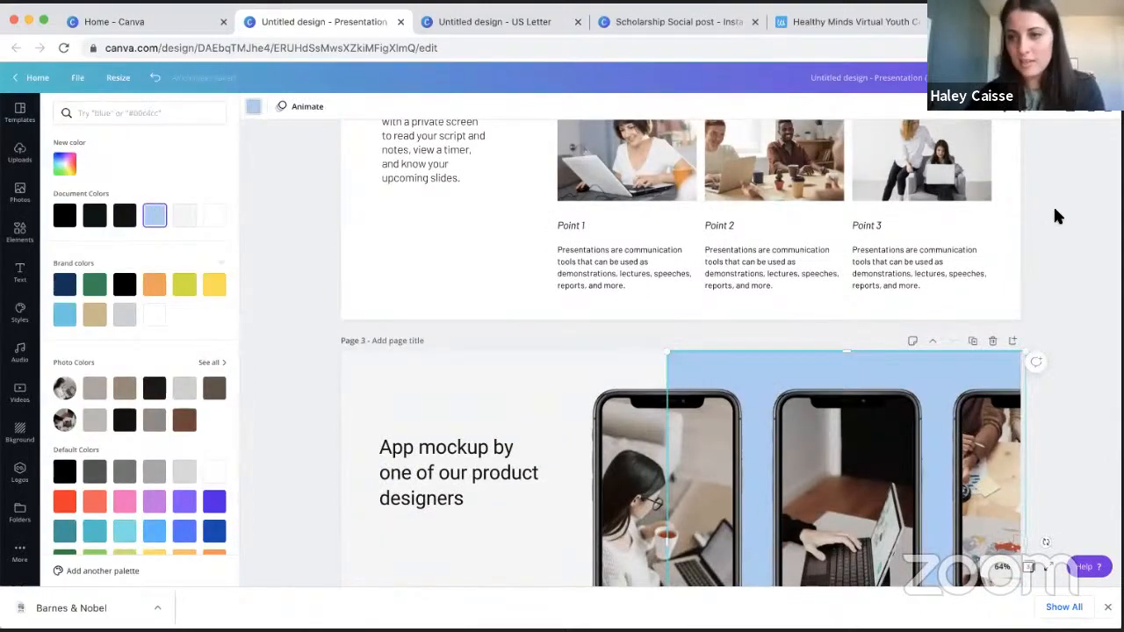
{"action": "left_click", "coordinate": [1058, 231]}
{"action": "scroll", "coordinate": [1058, 231], "scroll_direction": "down", "scroll_amount": 3}
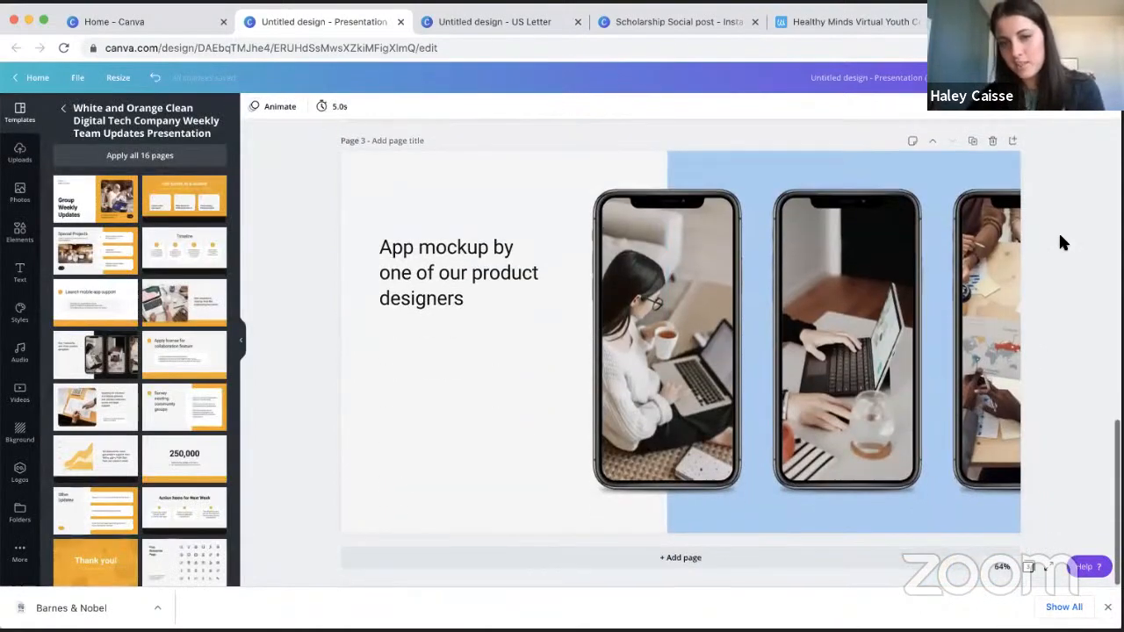
{"action": "scroll", "coordinate": [1060, 243], "scroll_direction": "up", "scroll_amount": 6}
{"action": "scroll", "coordinate": [1059, 237], "scroll_direction": "up", "scroll_amount": 4}
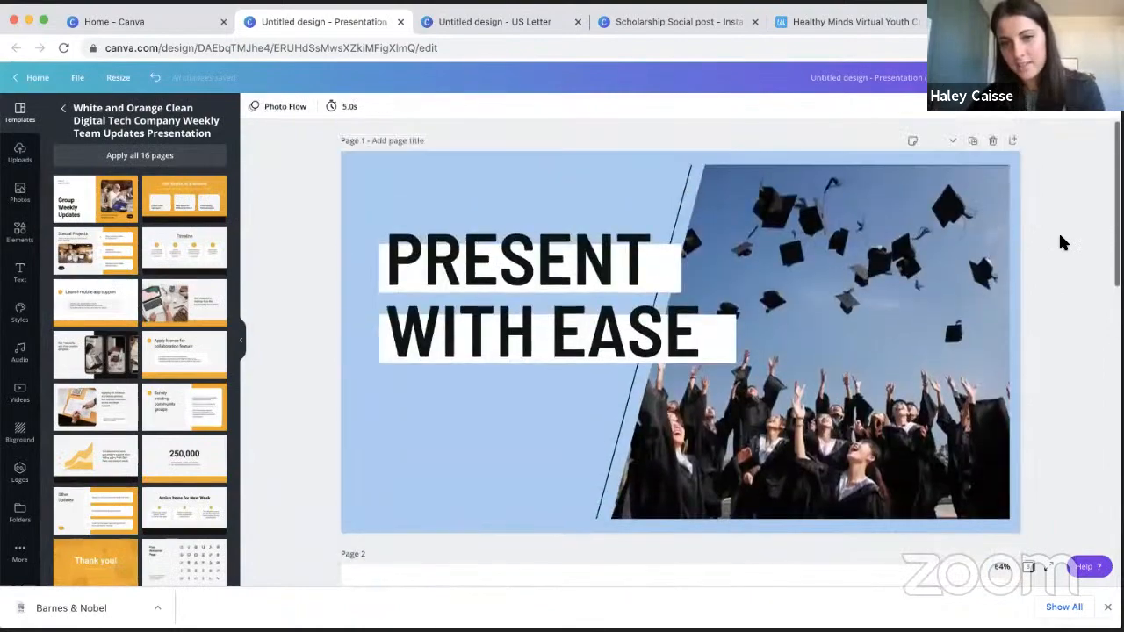
{"action": "scroll", "coordinate": [1060, 237], "scroll_direction": "down", "scroll_amount": 9}
{"action": "scroll", "coordinate": [1058, 242], "scroll_direction": "up", "scroll_amount": 10}
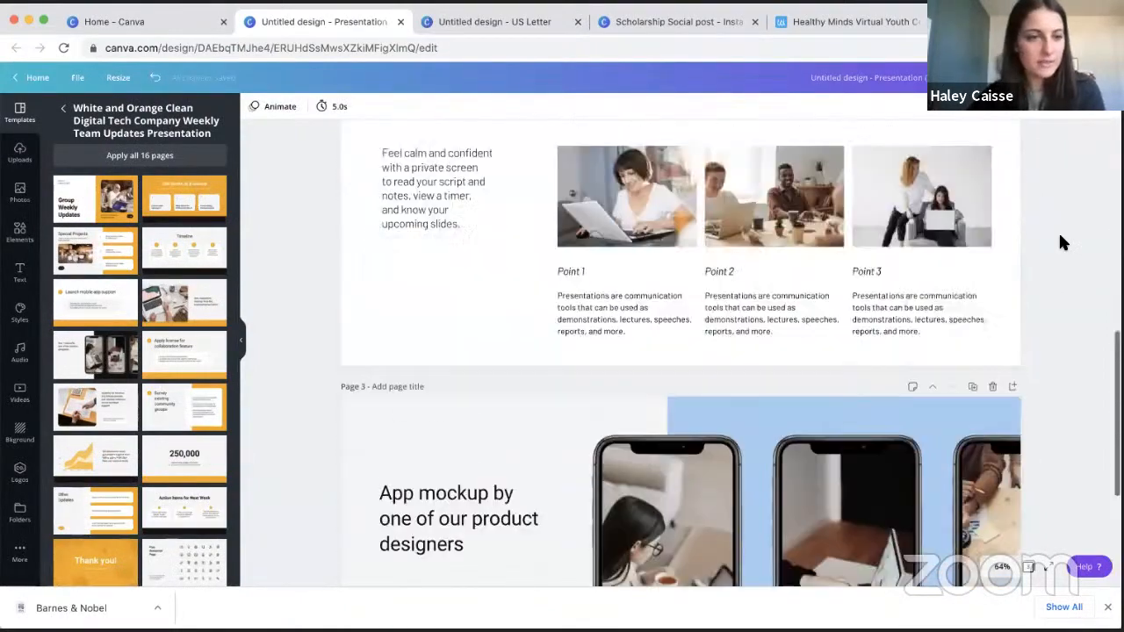
- Try a 29-second timing for page 3, and shorten it to 5.5 seconds
{"action": "scroll", "coordinate": [290, 246], "scroll_direction": "down", "scroll_amount": 7}
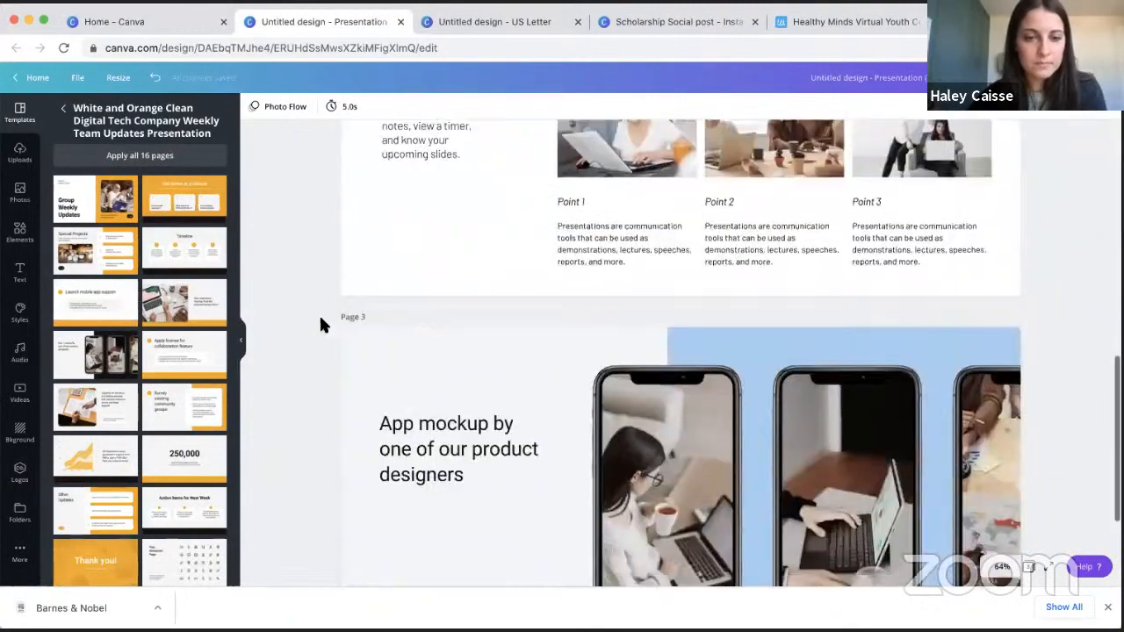
{"action": "left_click", "coordinate": [362, 106]}
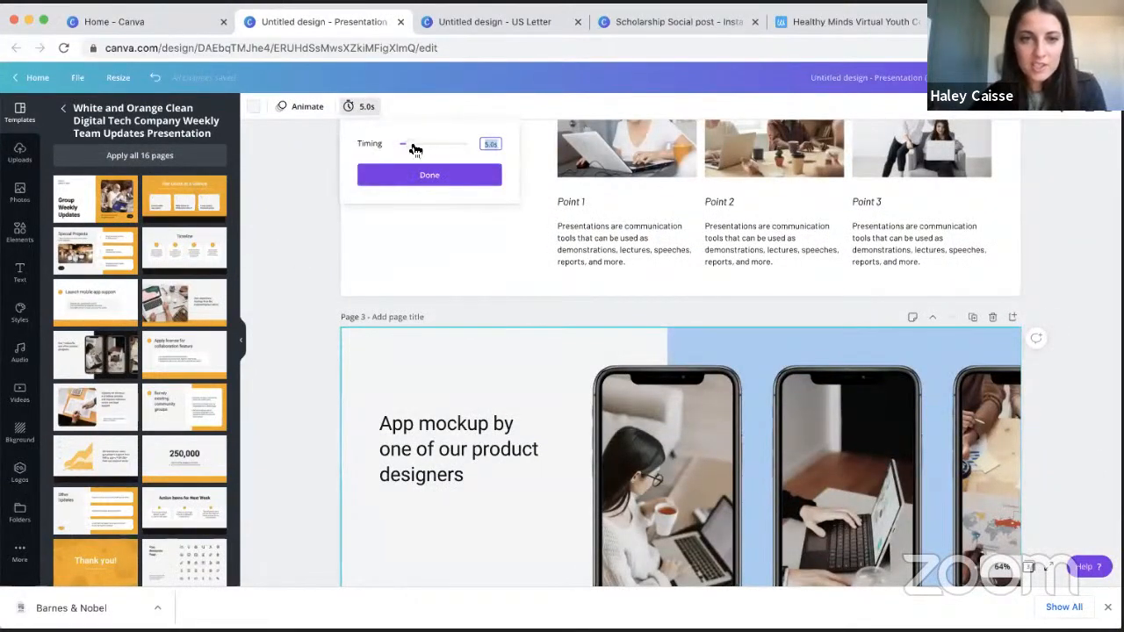
{"action": "left_click_drag", "start_coordinate": [415, 149], "coordinate": [445, 151]}
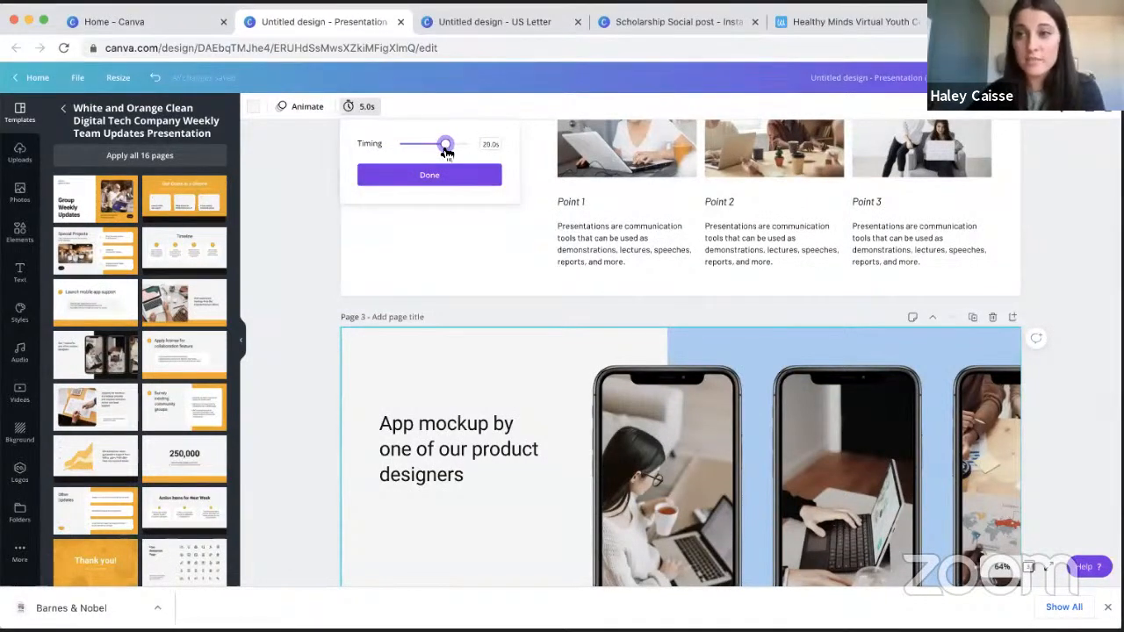
{"action": "left_click_drag", "start_coordinate": [445, 151], "coordinate": [411, 151]}
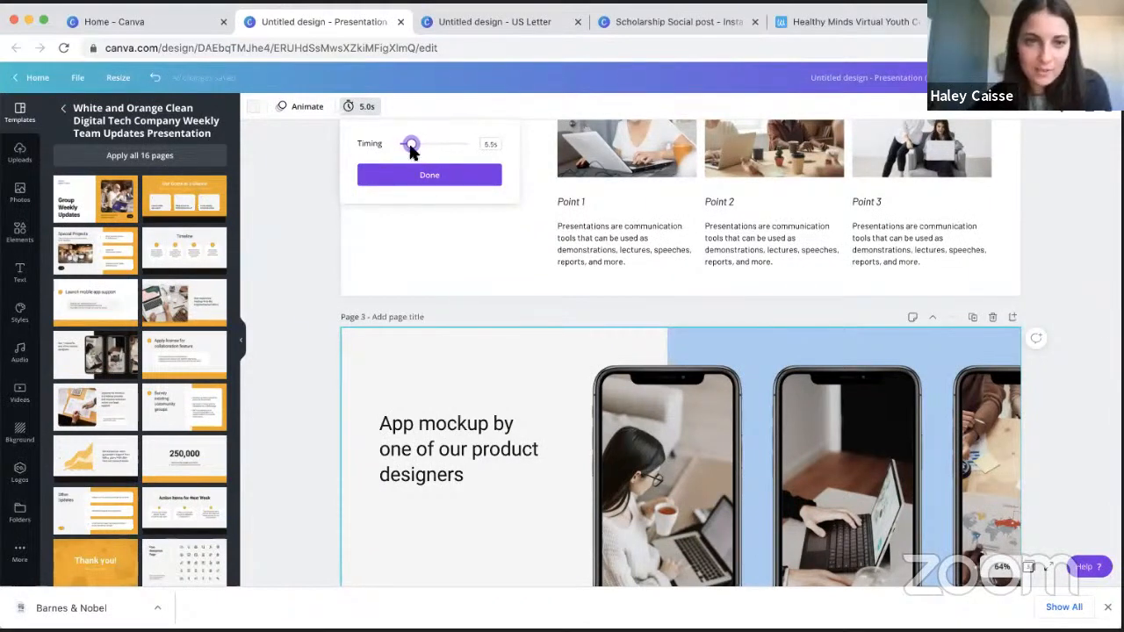
{"action": "left_click", "coordinate": [290, 158]}
- Present the design full screen from page 2 using the Standard presentation type
{"action": "scroll", "coordinate": [1067, 176], "scroll_direction": "up", "scroll_amount": 2}
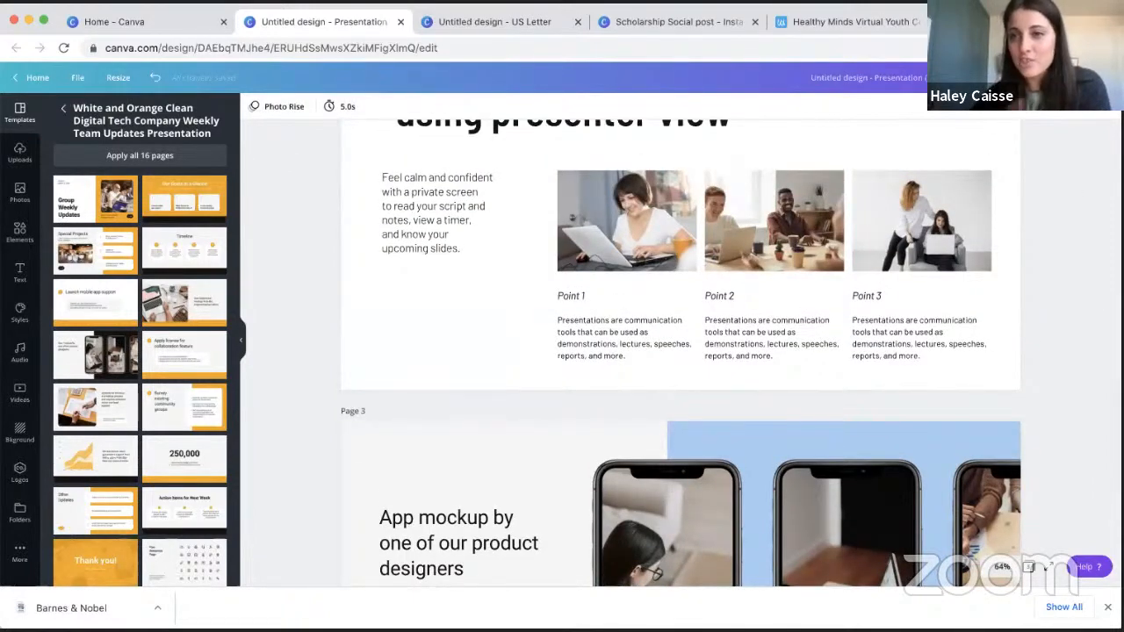
{"action": "left_click", "coordinate": [1021, 78]}
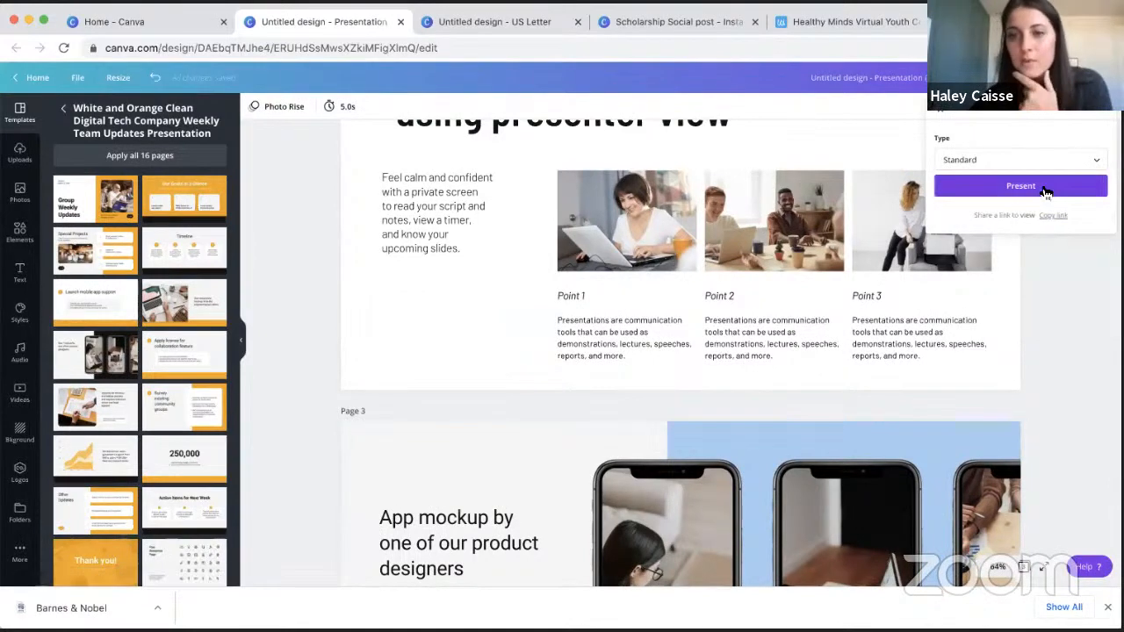
{"action": "left_click", "coordinate": [1045, 191]}
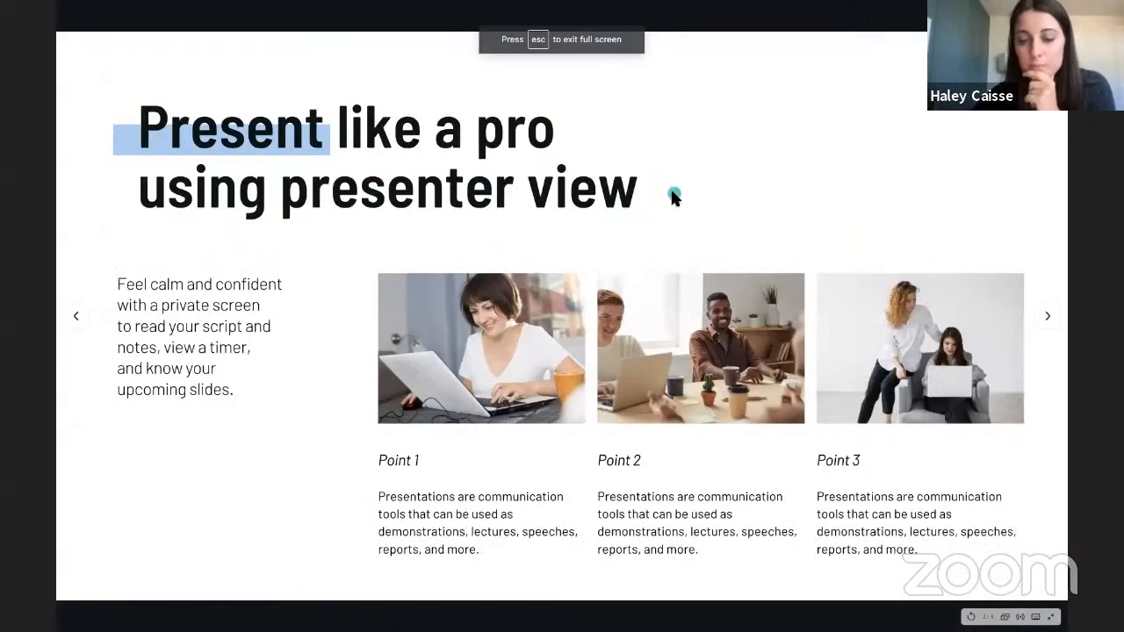
- Go back to page 1, play forward through page 3, and exit the full-screen presentation
{"action": "key", "text": "Left"}
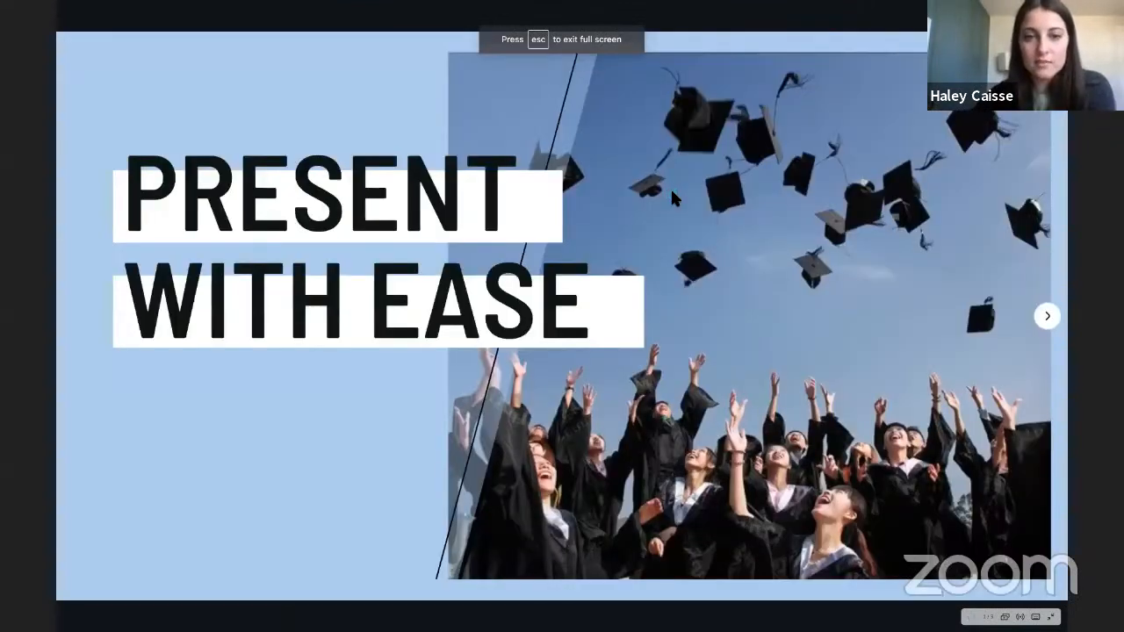
{"action": "key", "text": "Right"}
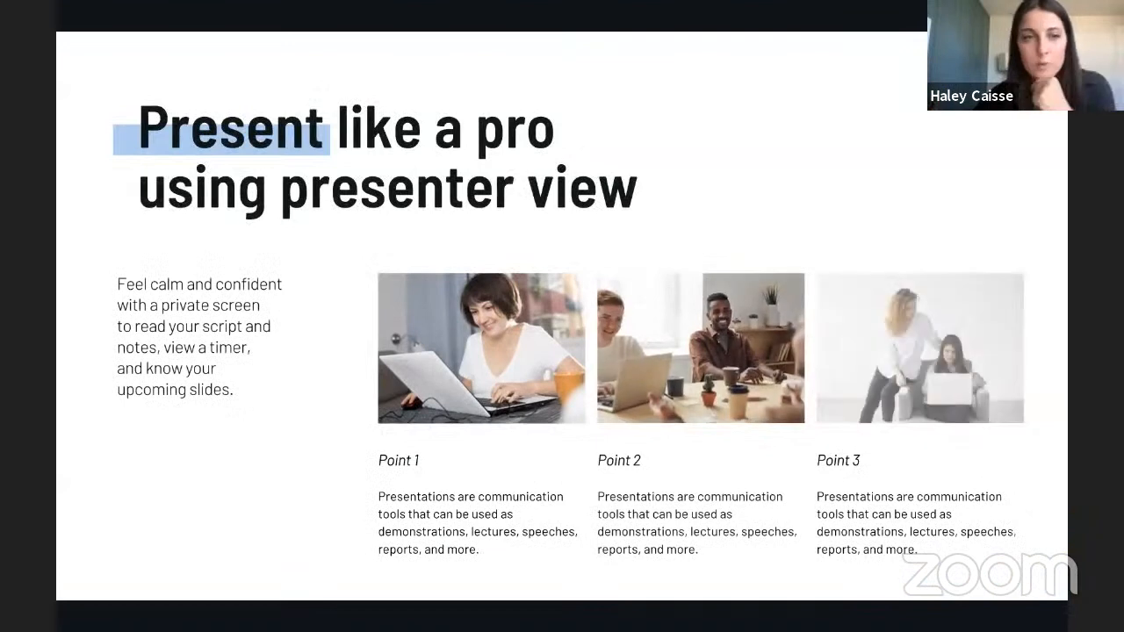
{"action": "key", "text": "Right"}
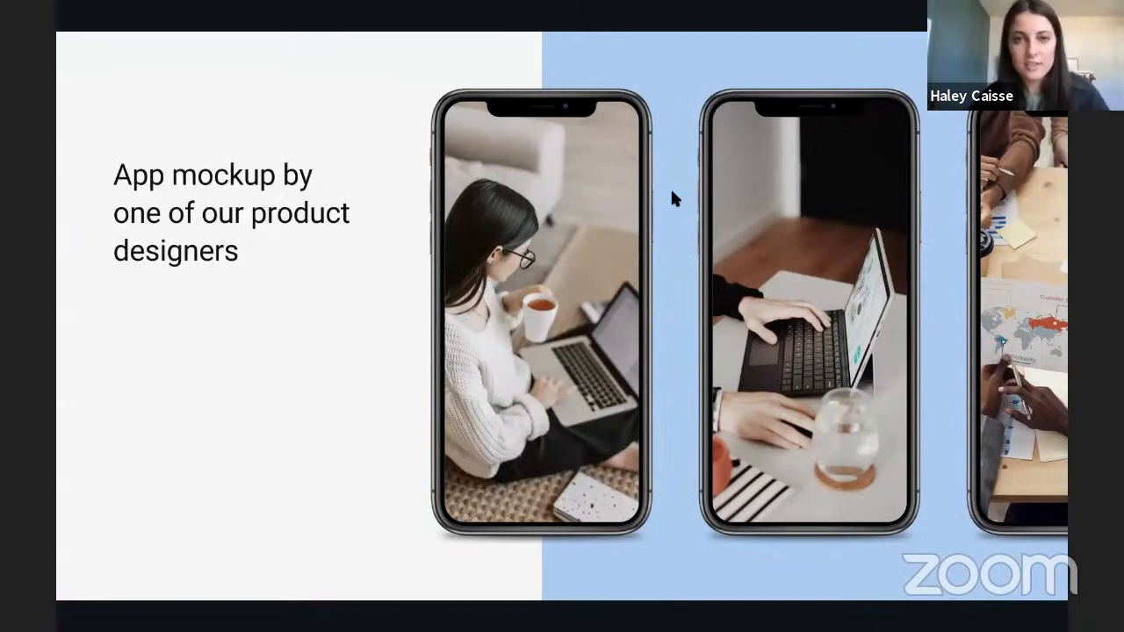
{"action": "key", "text": "Escape"}
- Apply the Pan page animation to page 3
{"action": "left_click", "coordinate": [299, 110]}
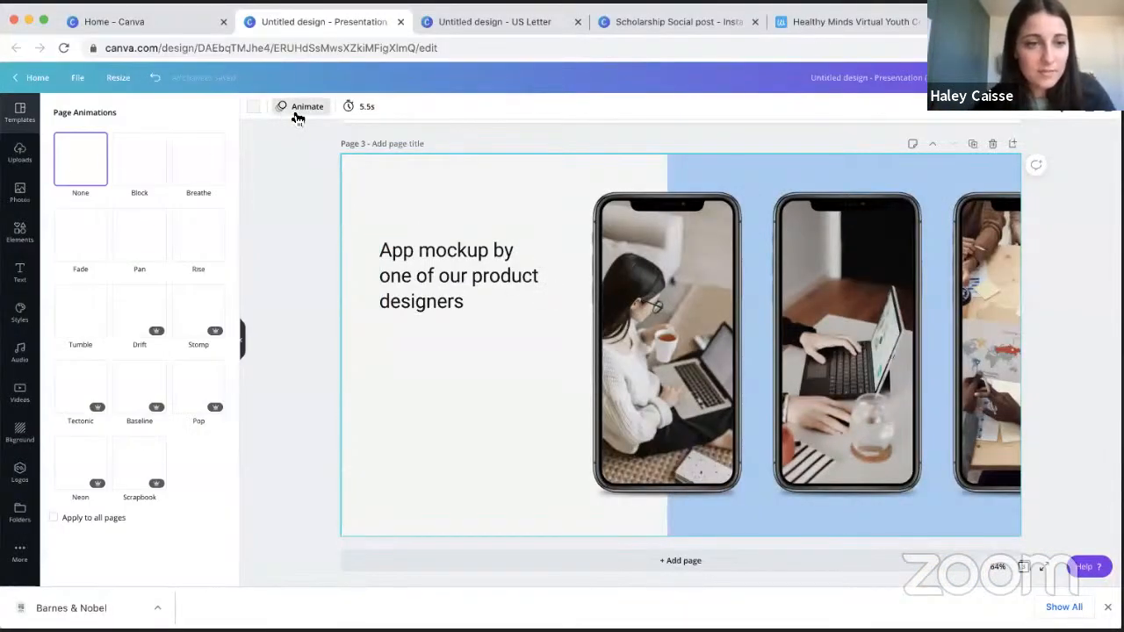
{"action": "left_click", "coordinate": [141, 235]}
{"action": "left_click", "coordinate": [300, 234]}
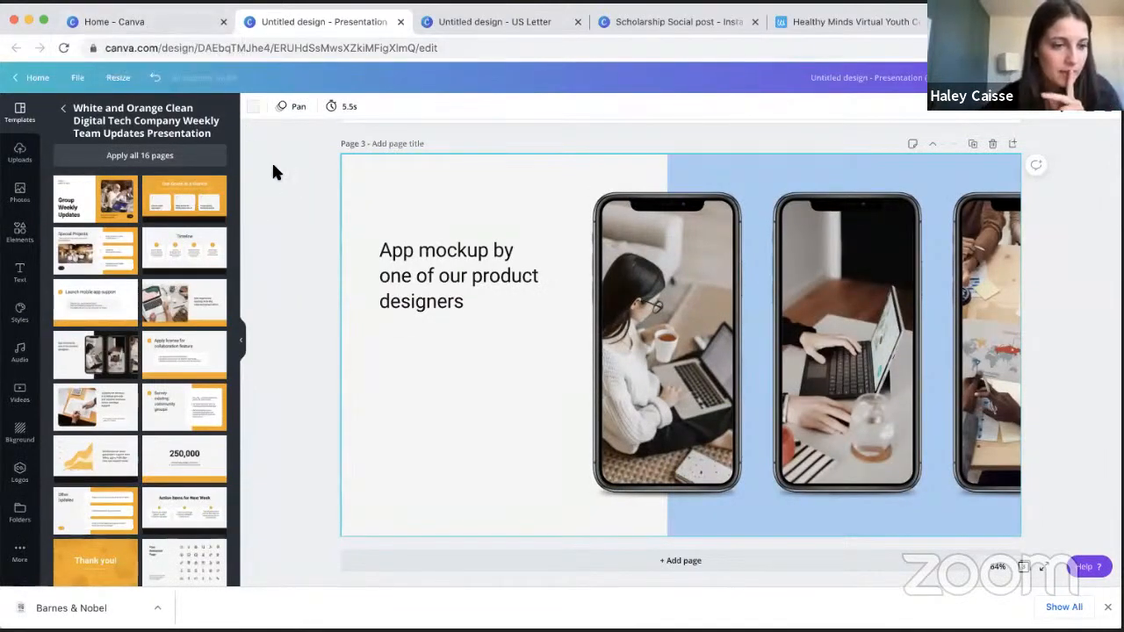
- Return to the home page, look over the template categories, and open the untitled resume from the recent designs
{"action": "left_click", "coordinate": [37, 77]}
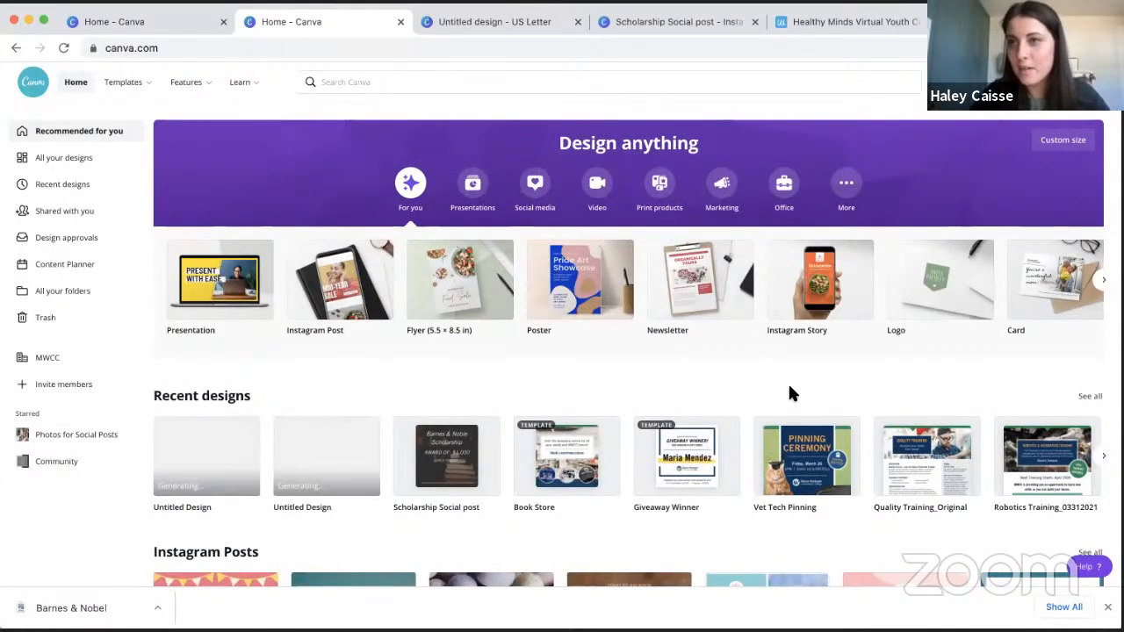
{"action": "scroll", "coordinate": [746, 379], "scroll_direction": "down", "scroll_amount": 5}
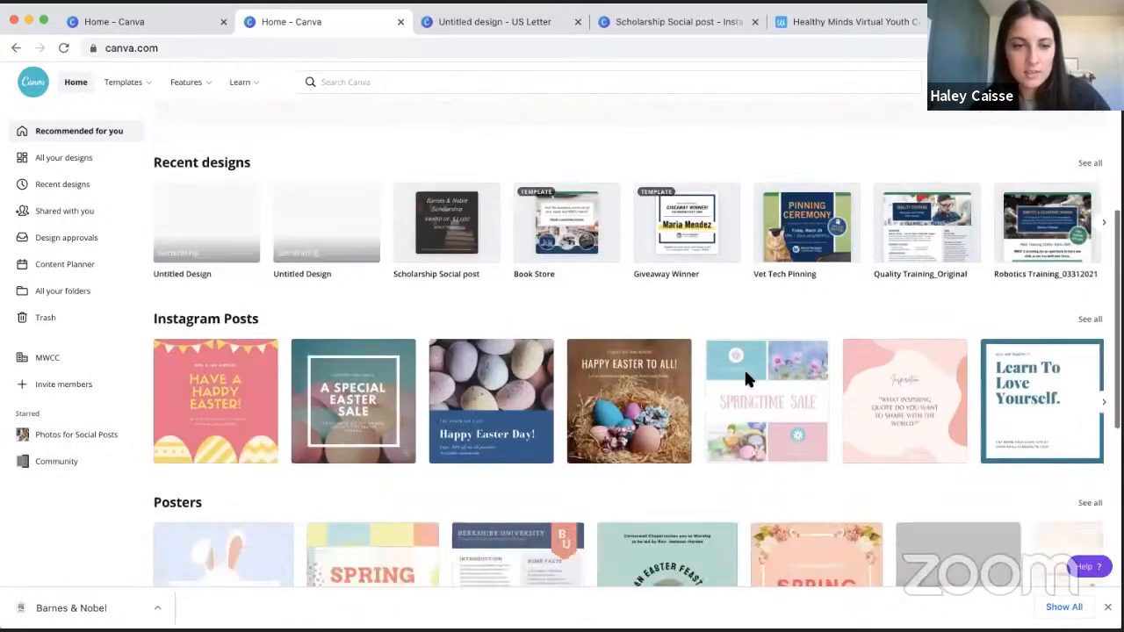
{"action": "scroll", "coordinate": [751, 379], "scroll_direction": "down", "scroll_amount": 1}
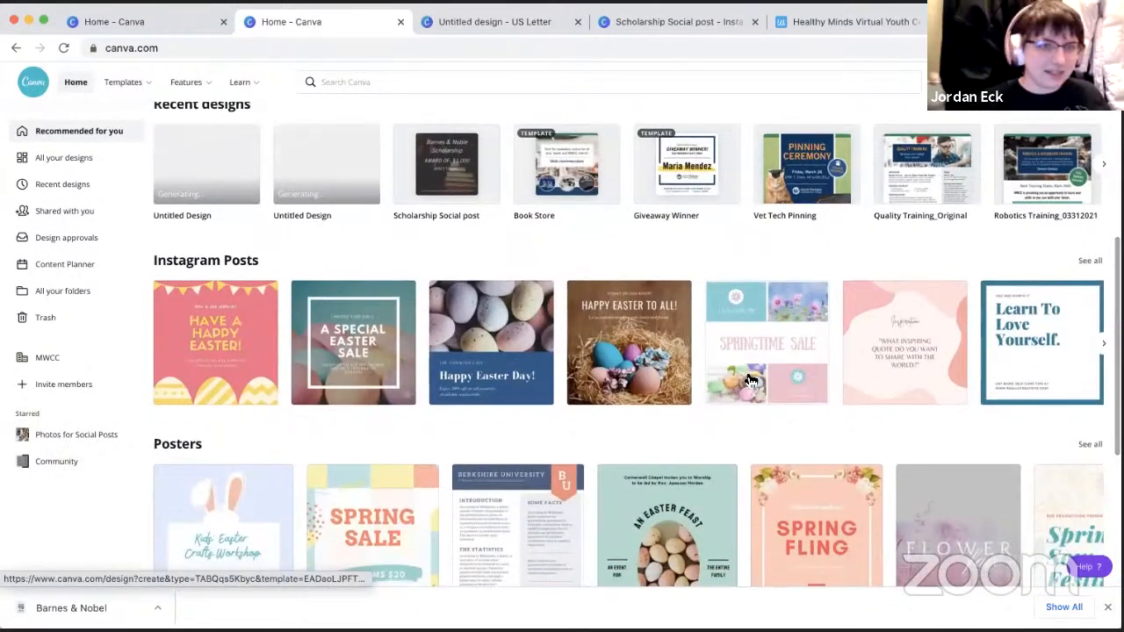
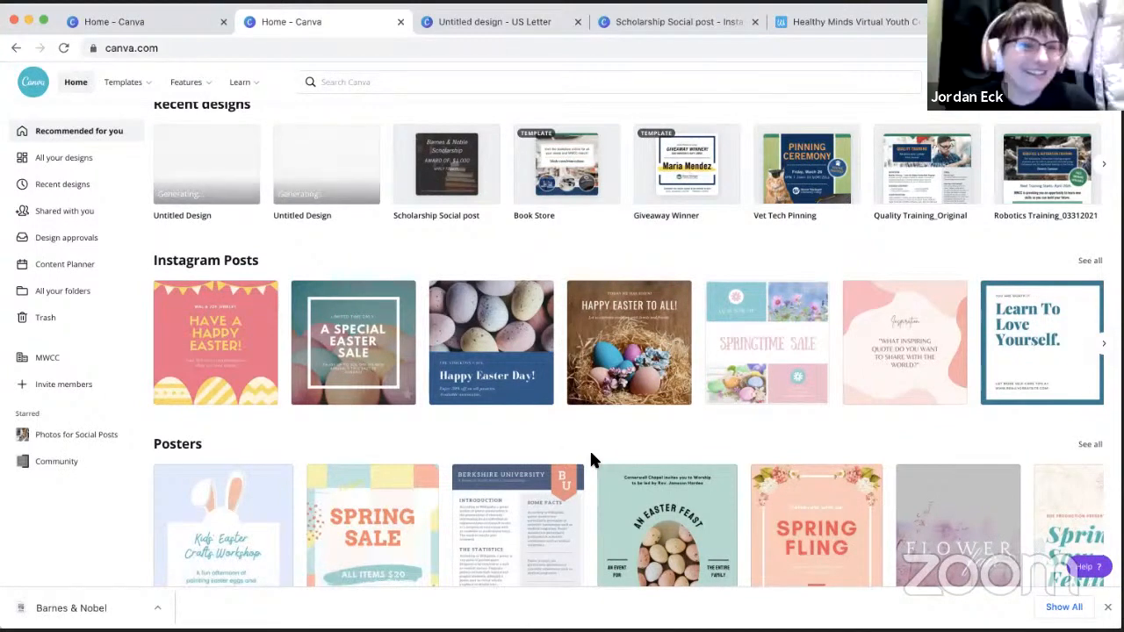
{"action": "scroll", "coordinate": [596, 425], "scroll_direction": "down", "scroll_amount": 3}
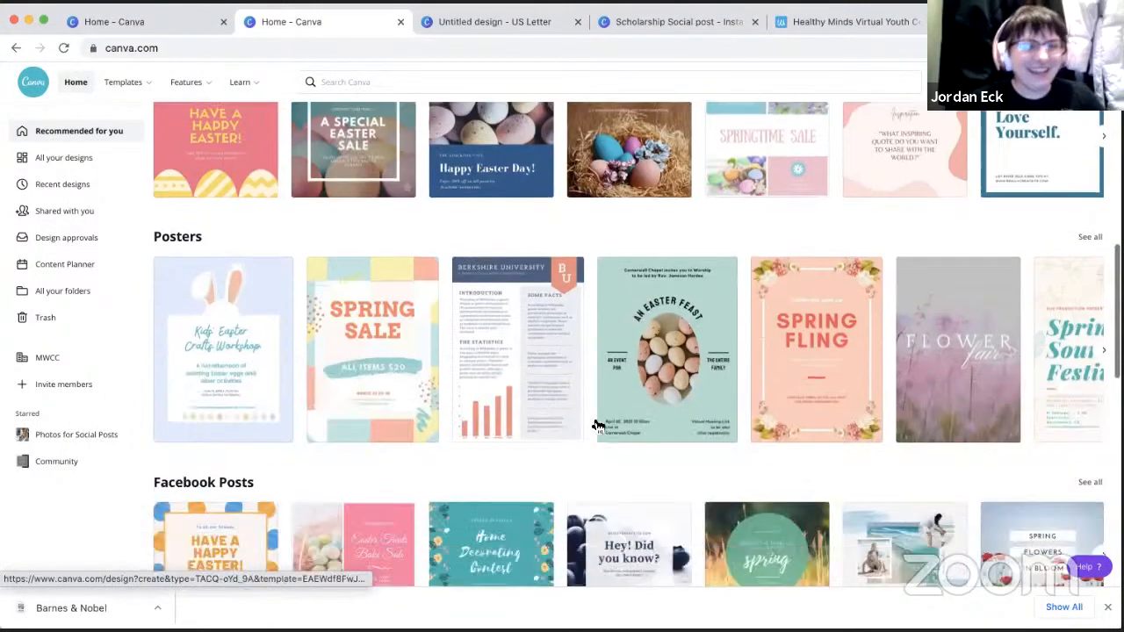
{"action": "scroll", "coordinate": [601, 371], "scroll_direction": "up", "scroll_amount": 4}
{"action": "scroll", "coordinate": [604, 380], "scroll_direction": "up", "scroll_amount": 3}
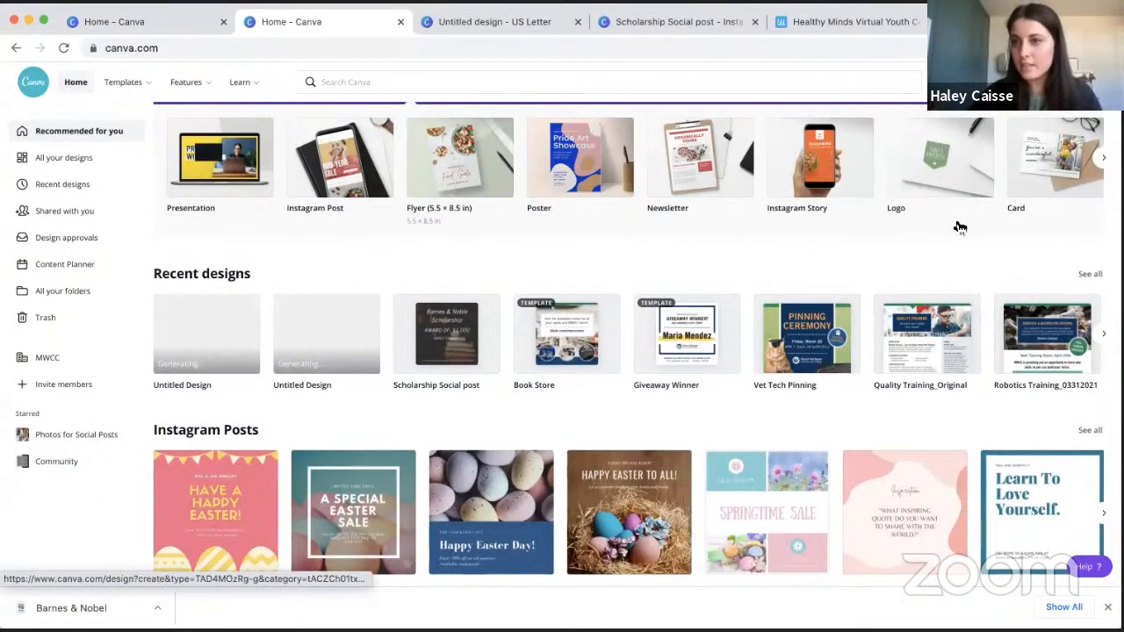
{"action": "left_click", "coordinate": [341, 349]}
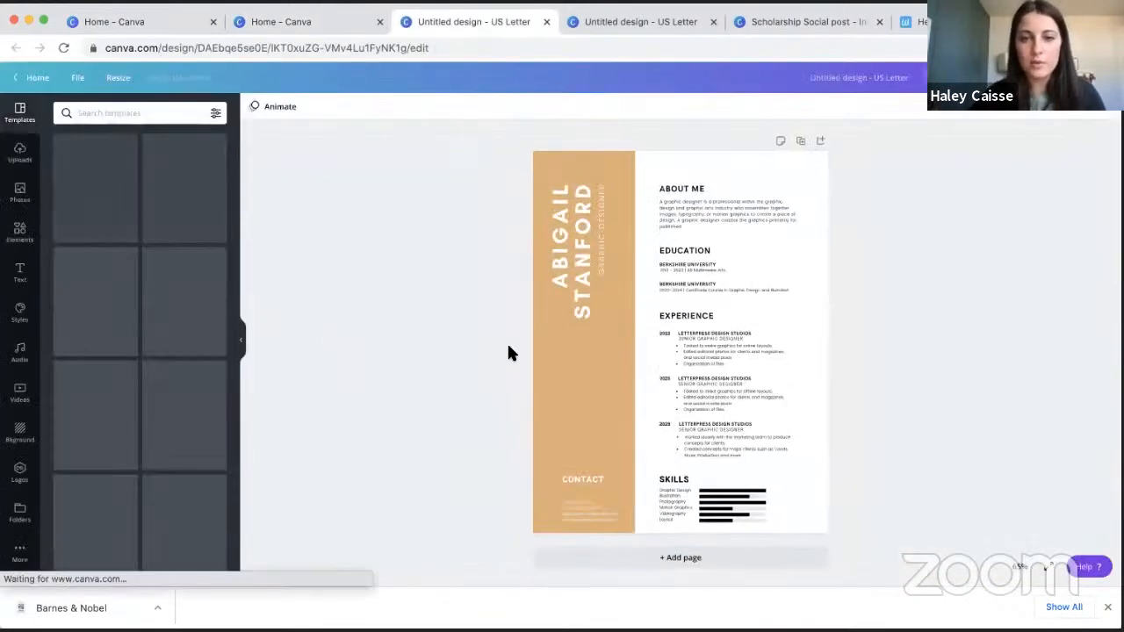
- Switch back to the home page, open the Flower Fair template from the Posters category, and close it
{"action": "left_click", "coordinate": [287, 21]}
{"action": "scroll", "coordinate": [519, 381], "scroll_direction": "down", "scroll_amount": 2}
{"action": "scroll", "coordinate": [516, 382], "scroll_direction": "down", "scroll_amount": 4}
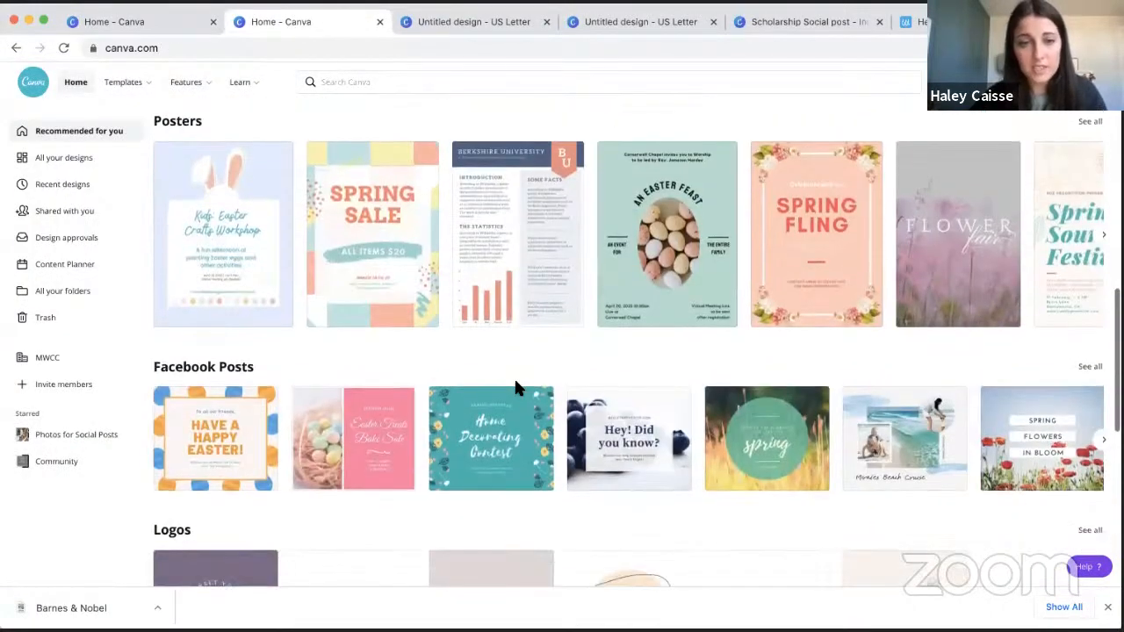
{"action": "scroll", "coordinate": [905, 235], "scroll_direction": "up", "scroll_amount": 1}
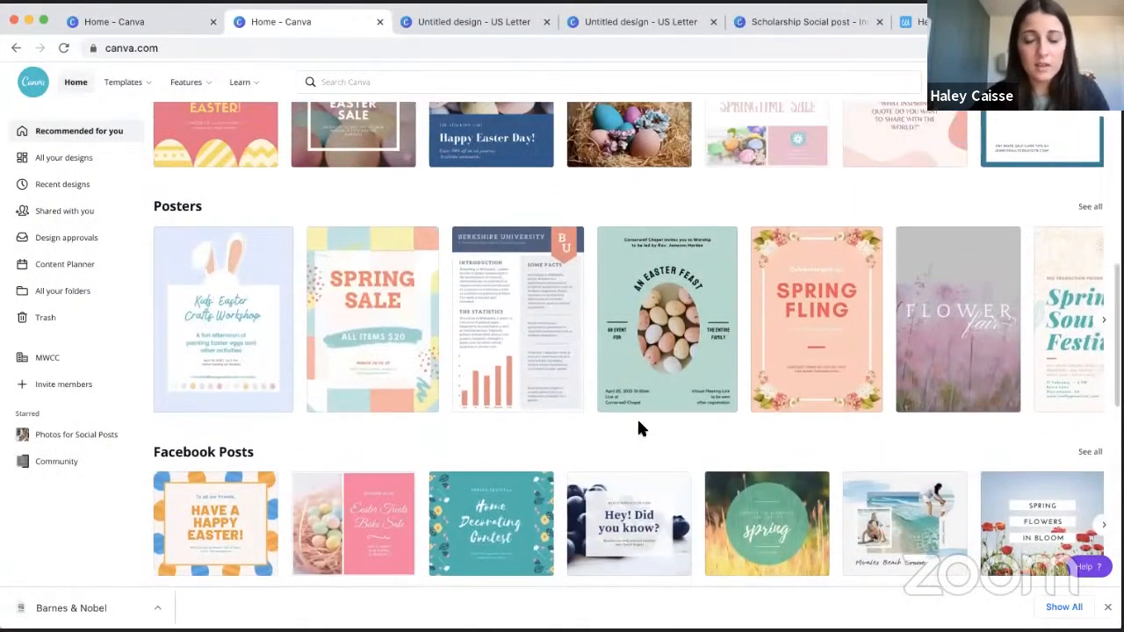
{"action": "left_click", "coordinate": [943, 284]}
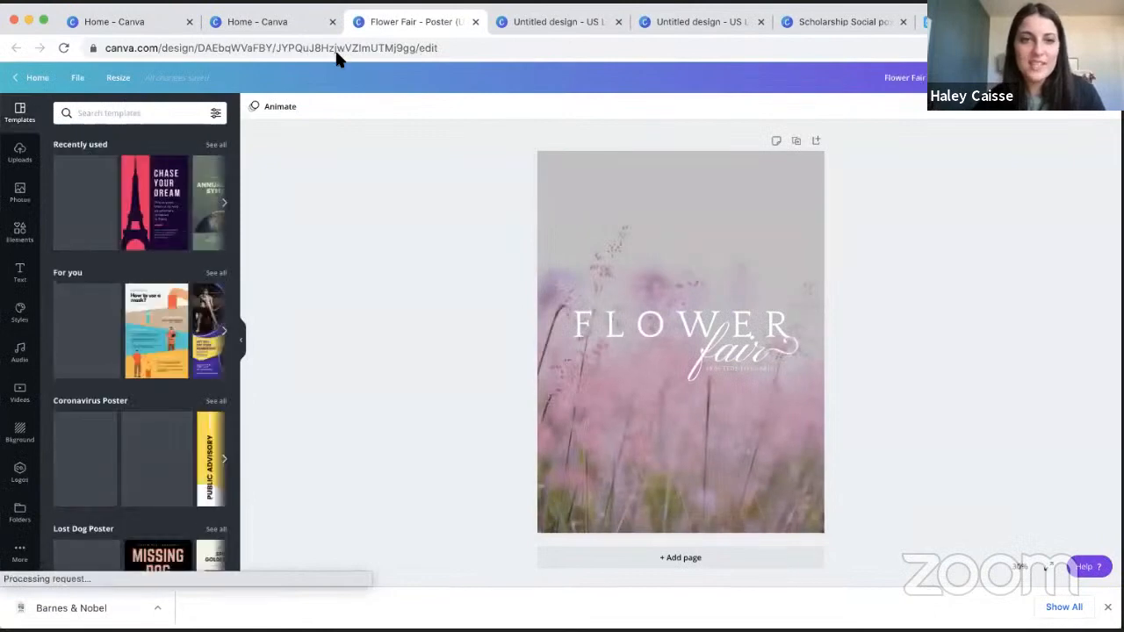
{"action": "left_click", "coordinate": [474, 22]}
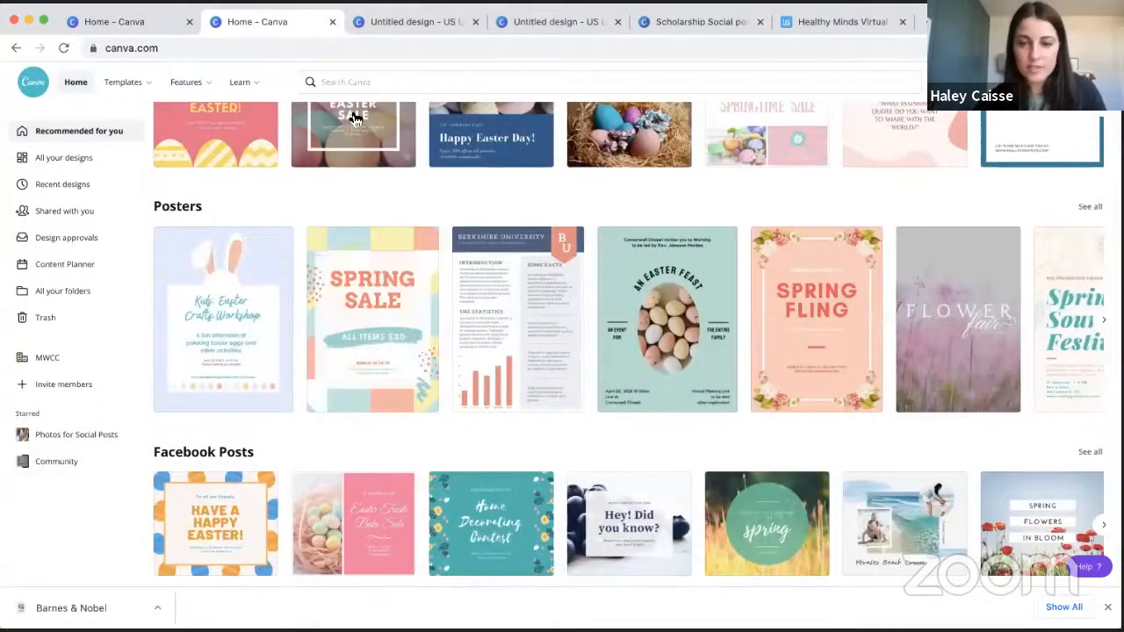
- Browse the home page template categories, view both pages of the Spring Bazaar flyer template, and close it
{"action": "scroll", "coordinate": [355, 119], "scroll_direction": "down", "scroll_amount": 3}
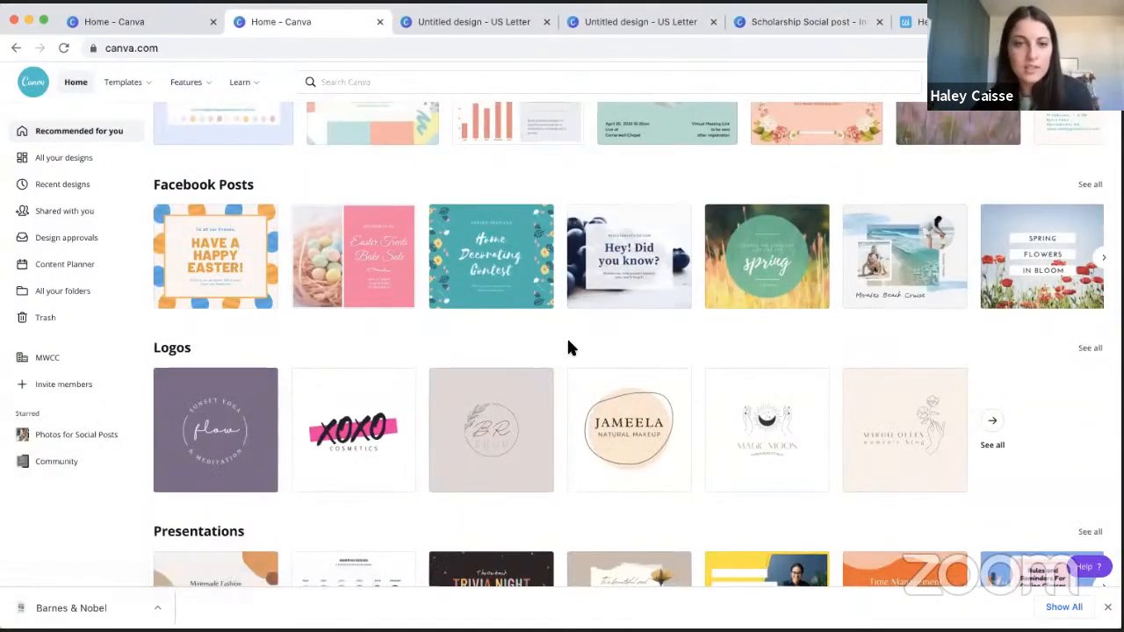
{"action": "scroll", "coordinate": [559, 366], "scroll_direction": "down", "scroll_amount": 2}
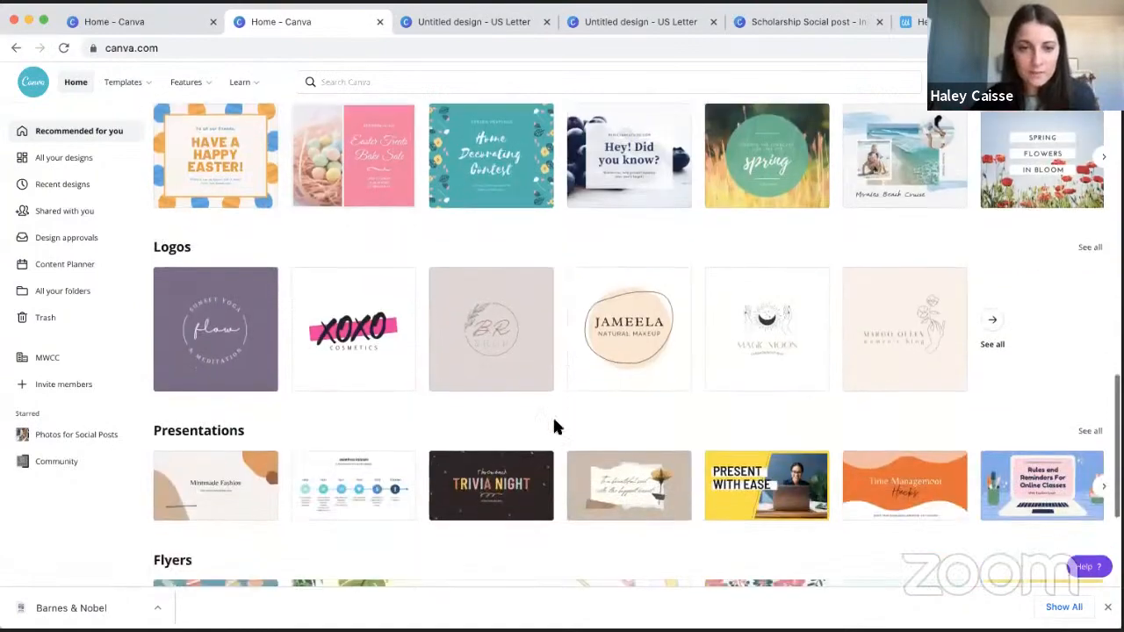
{"action": "scroll", "coordinate": [557, 450], "scroll_direction": "down", "scroll_amount": 4}
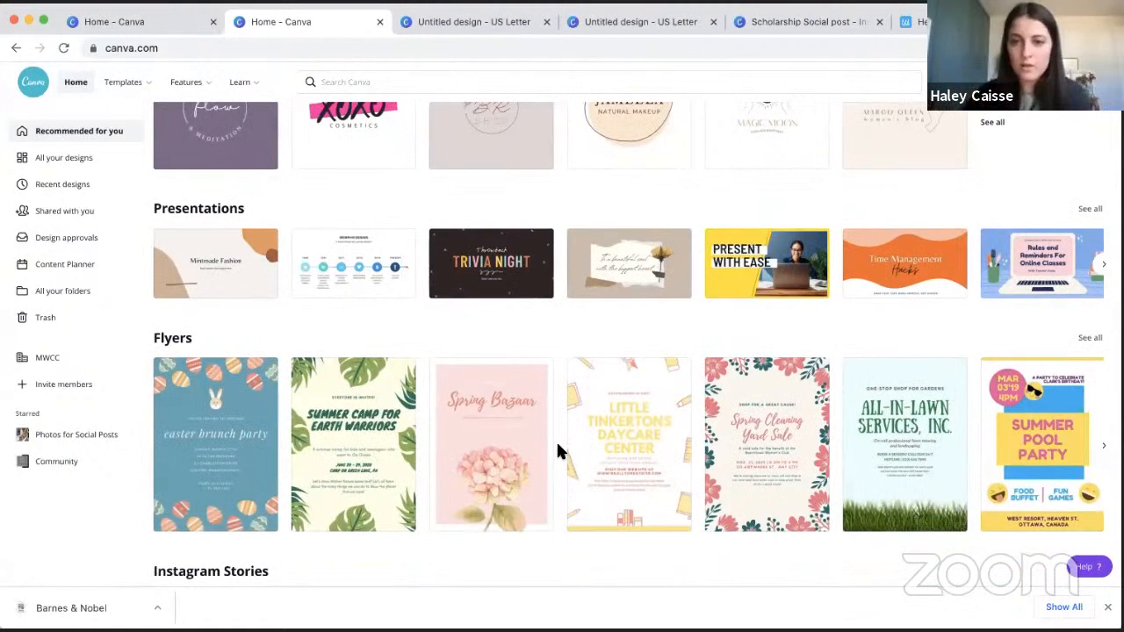
{"action": "scroll", "coordinate": [689, 342], "scroll_direction": "down", "scroll_amount": 4}
{"action": "scroll", "coordinate": [697, 343], "scroll_direction": "down", "scroll_amount": 1}
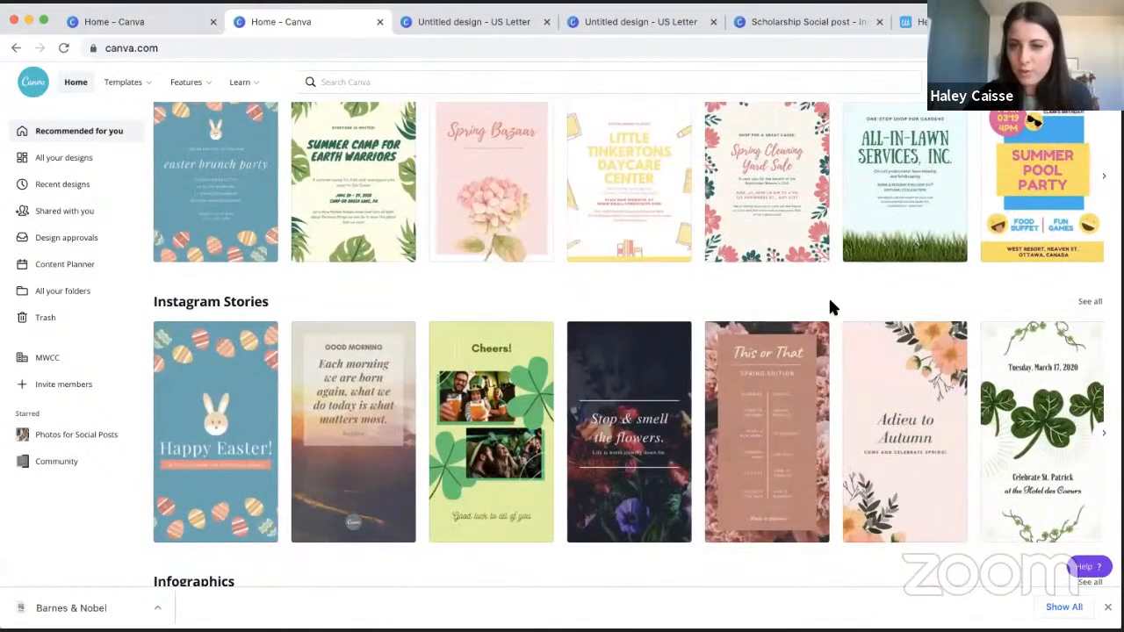
{"action": "scroll", "coordinate": [829, 301], "scroll_direction": "up", "scroll_amount": 1}
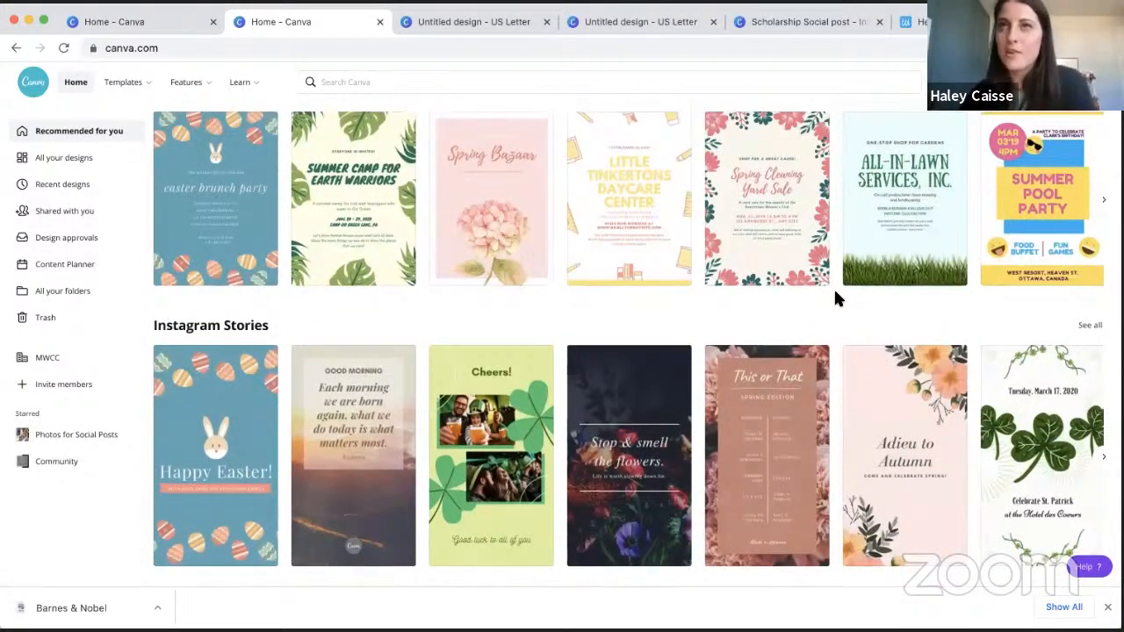
{"action": "scroll", "coordinate": [834, 294], "scroll_direction": "up", "scroll_amount": 1}
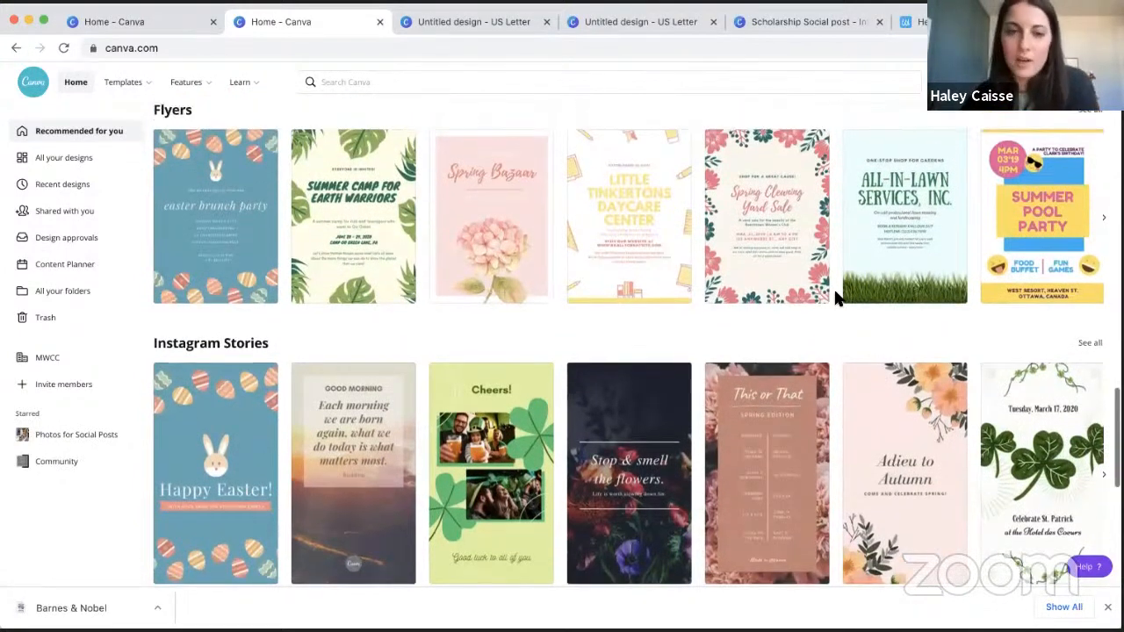
{"action": "left_click", "coordinate": [438, 148]}
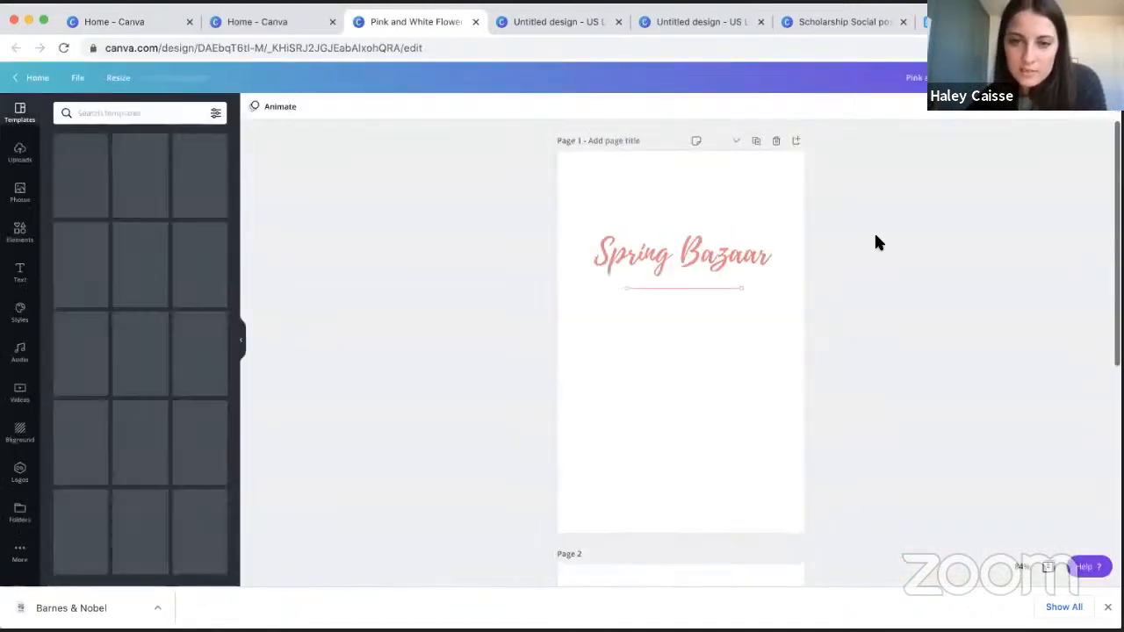
{"action": "scroll", "coordinate": [862, 219], "scroll_direction": "down", "scroll_amount": 5}
{"action": "scroll", "coordinate": [861, 221], "scroll_direction": "up", "scroll_amount": 5}
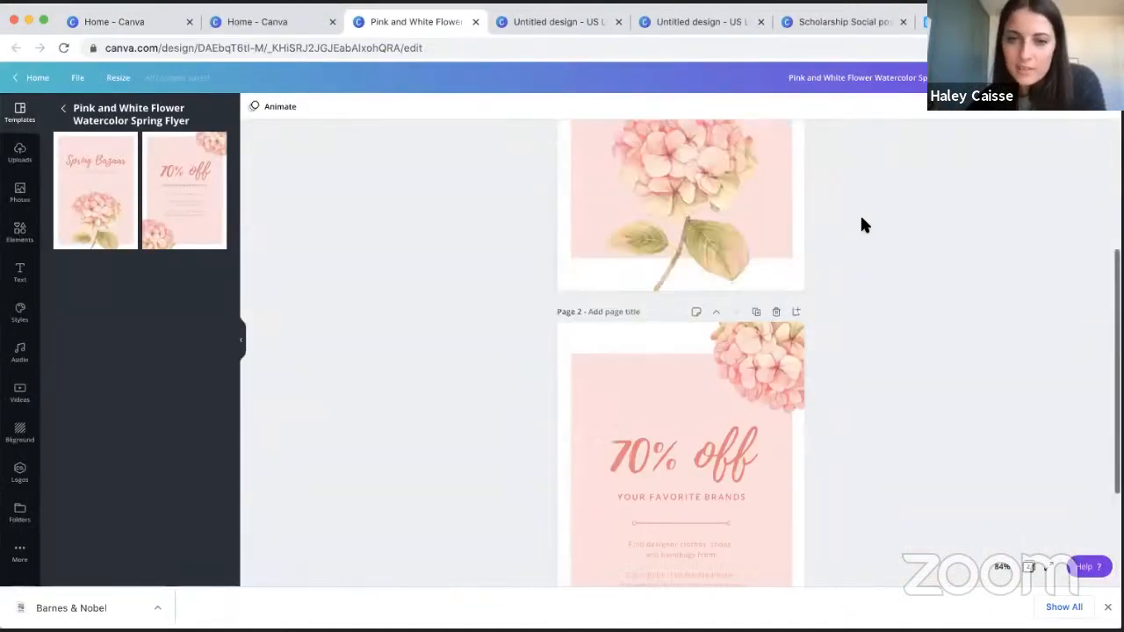
{"action": "left_click", "coordinate": [475, 22]}
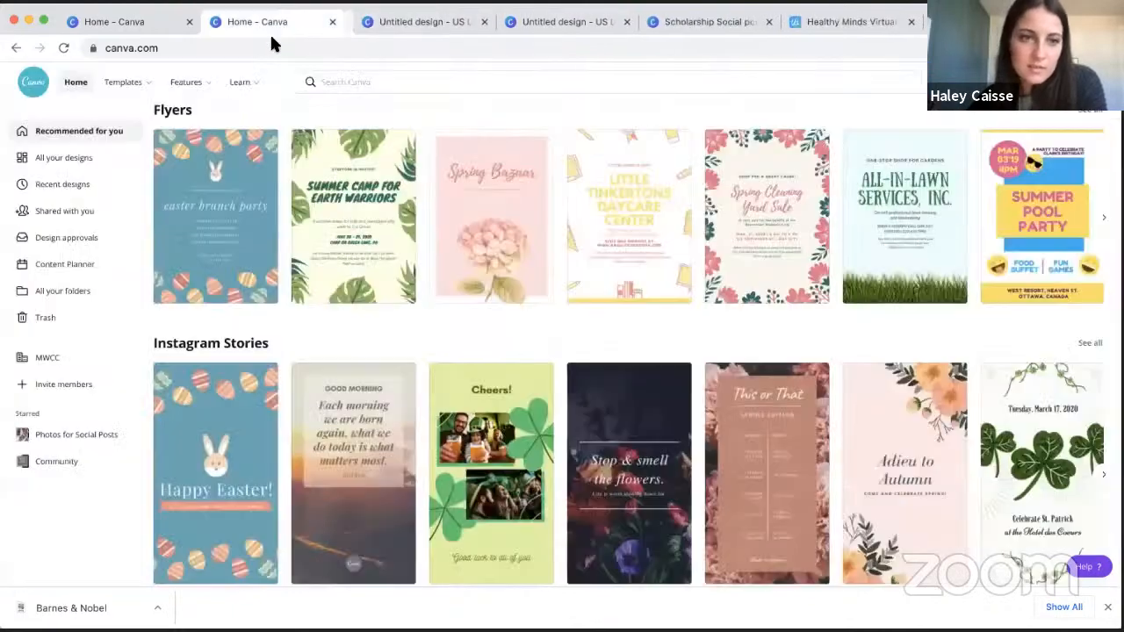
- Open the animated Make Today Count template from the Your Stories category on the home page
{"action": "scroll", "coordinate": [503, 334], "scroll_direction": "down", "scroll_amount": 5}
{"action": "scroll", "coordinate": [504, 334], "scroll_direction": "down", "scroll_amount": 5}
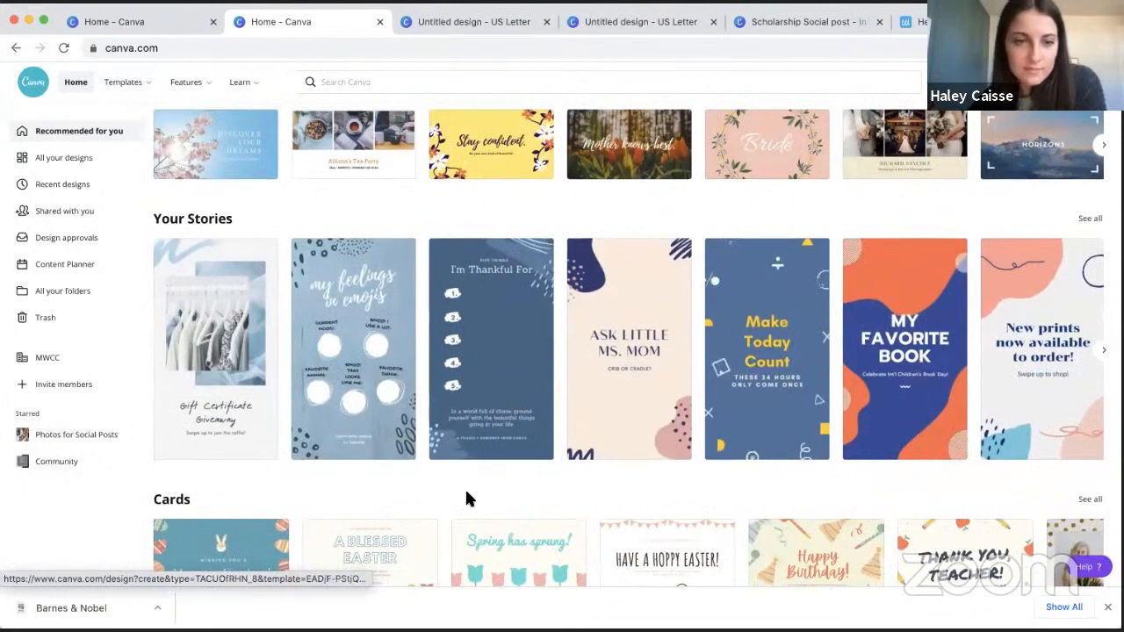
{"action": "scroll", "coordinate": [464, 486], "scroll_direction": "down", "scroll_amount": 1}
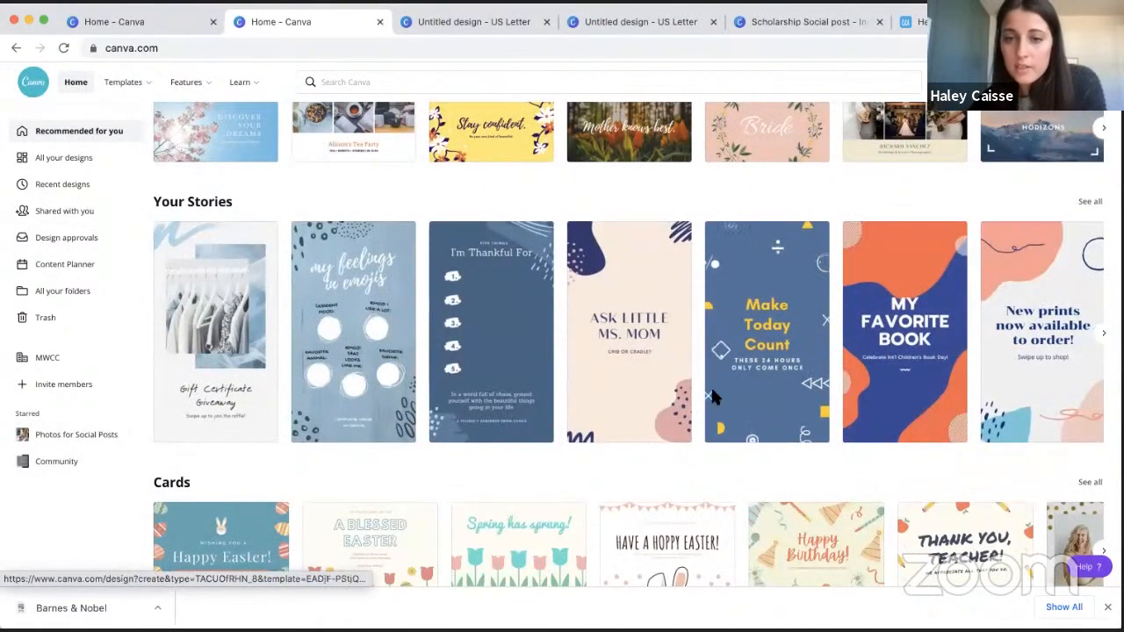
{"action": "left_click", "coordinate": [1102, 328]}
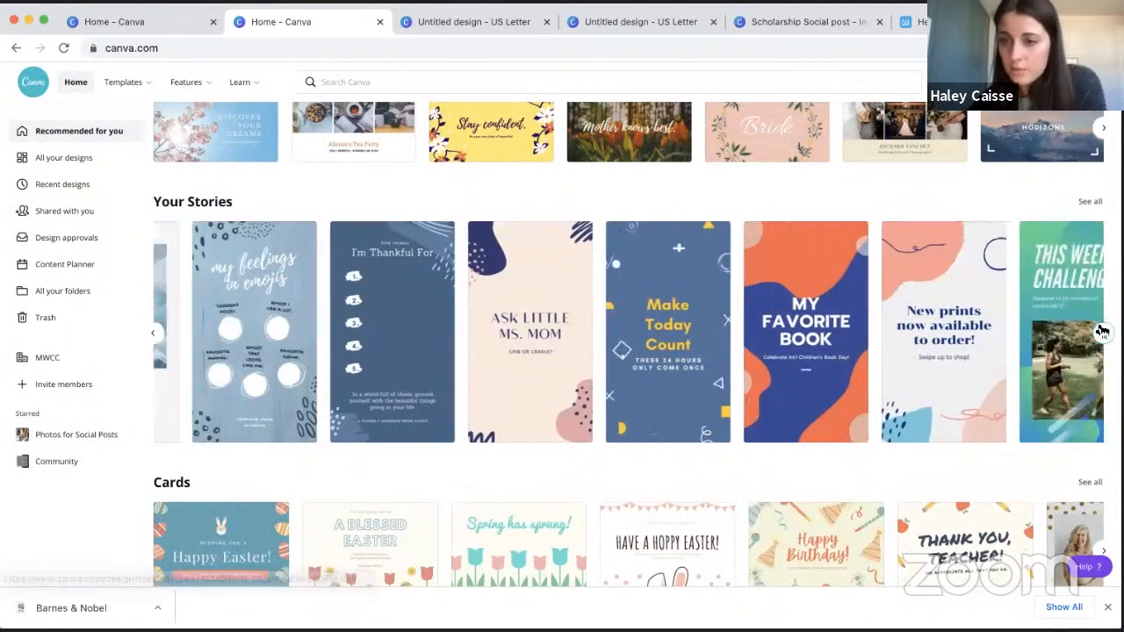
{"action": "left_click", "coordinate": [303, 341]}
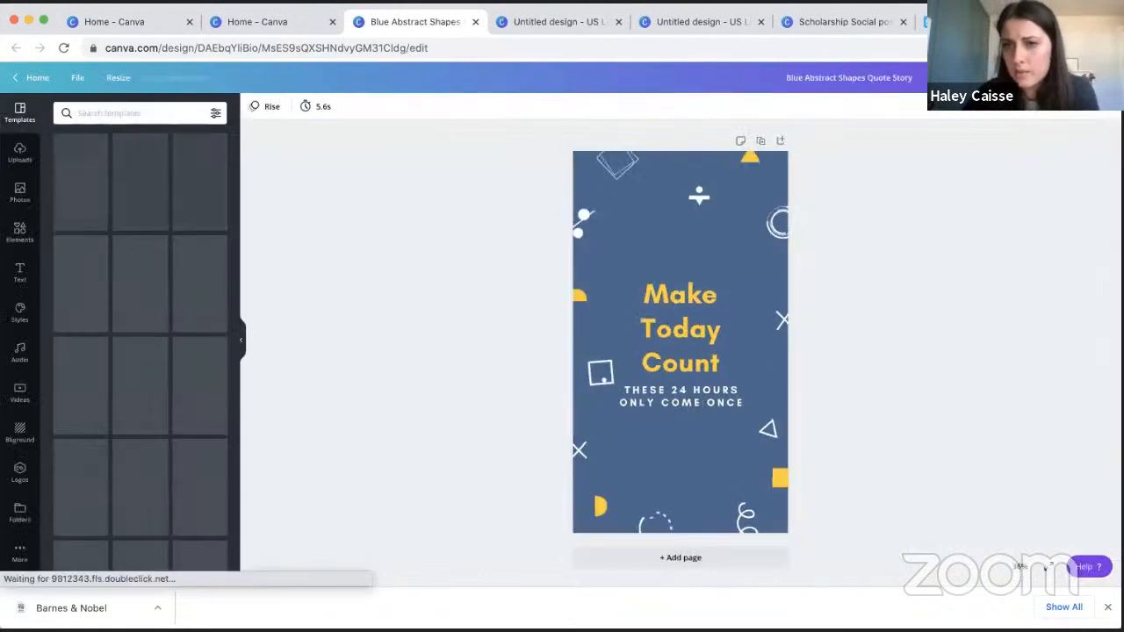
- Examine the file types offered for downloading the animated story, keeping MP4 Video selected
{"action": "left_click", "coordinate": [1064, 78]}
{"action": "left_click", "coordinate": [1060, 157]}
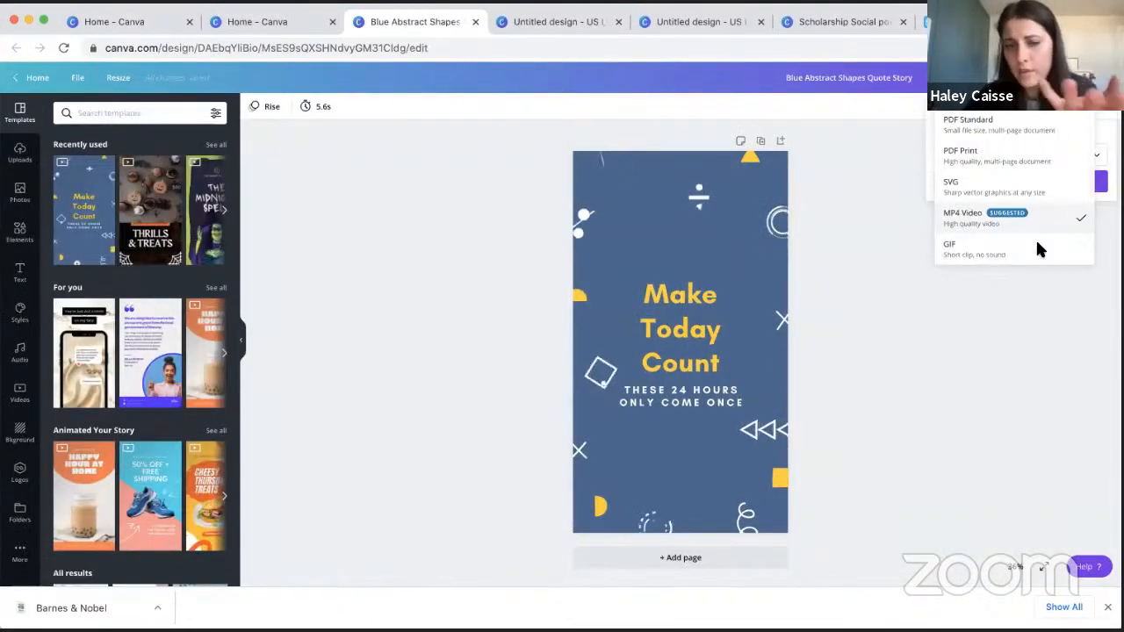
{"action": "left_click", "coordinate": [1029, 321]}
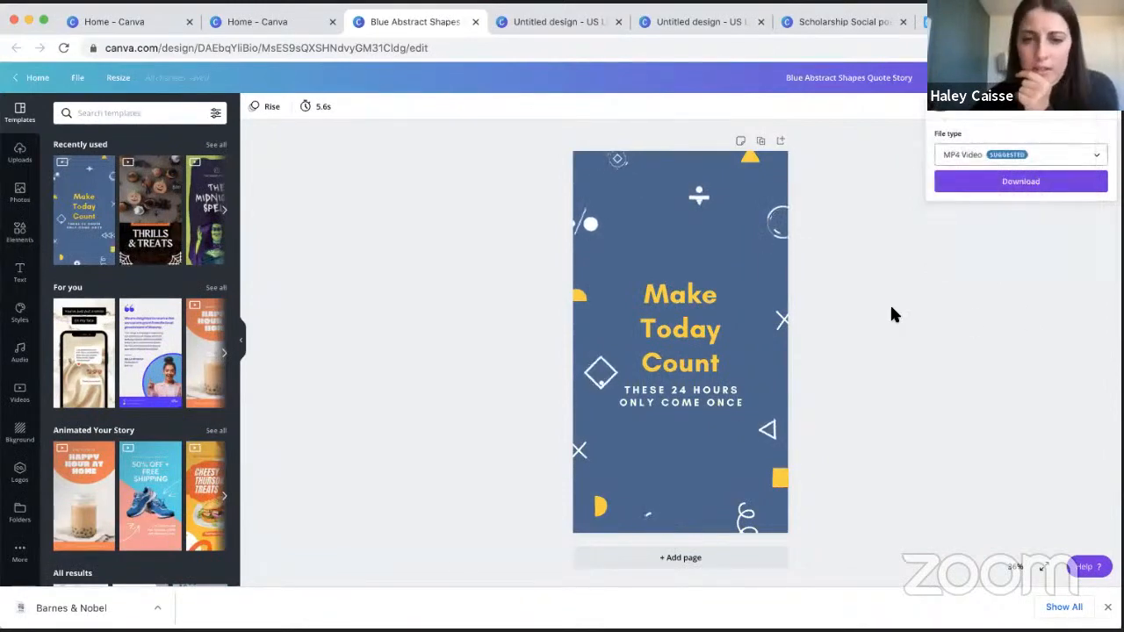
{"action": "left_click", "coordinate": [1102, 151]}
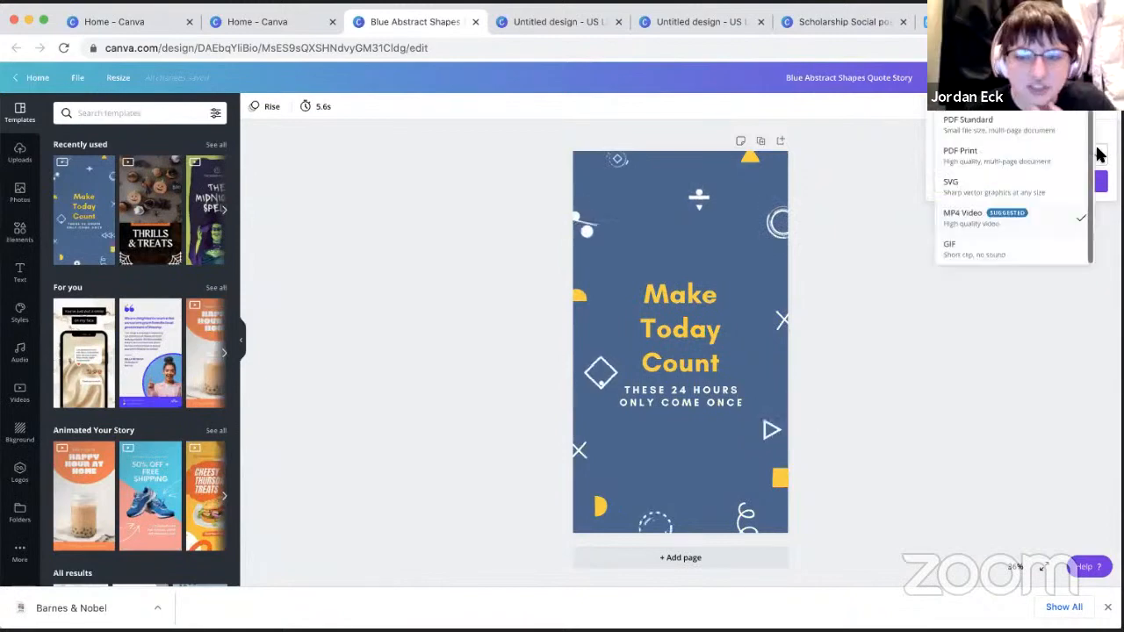
{"action": "left_click", "coordinate": [968, 416]}
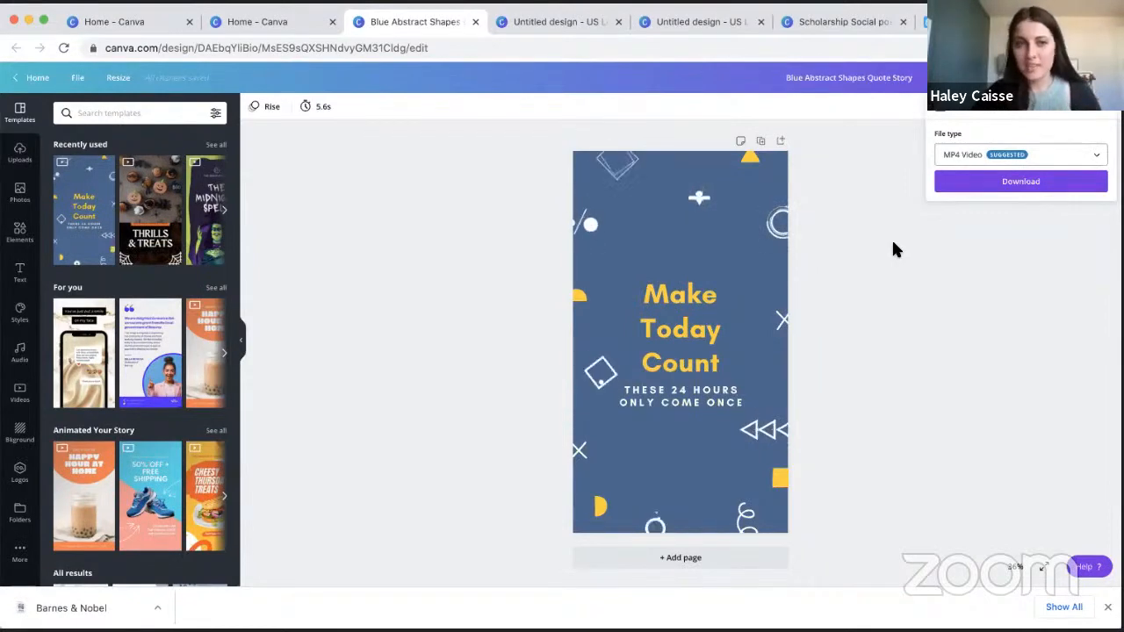
- Return to the home page to view the Your Stories templates
{"action": "left_click", "coordinate": [258, 22]}
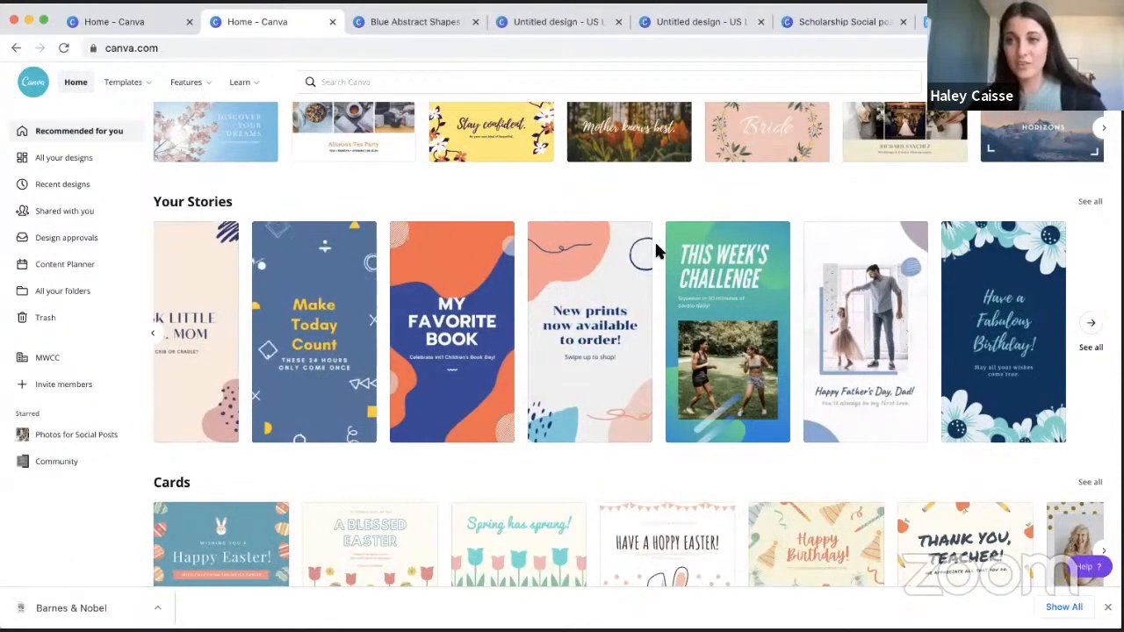
{"action": "scroll", "coordinate": [654, 244], "scroll_direction": "up", "scroll_amount": 1}
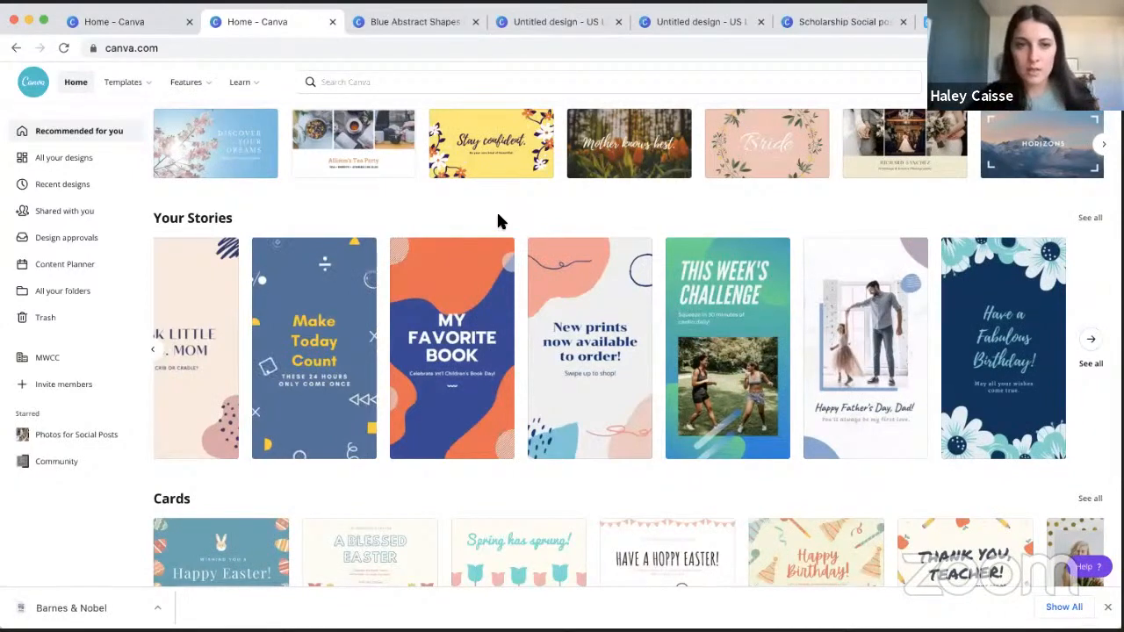
- Look back through the home page template categories and open the full collection of logo templates
{"action": "scroll", "coordinate": [418, 178], "scroll_direction": "up", "scroll_amount": 2}
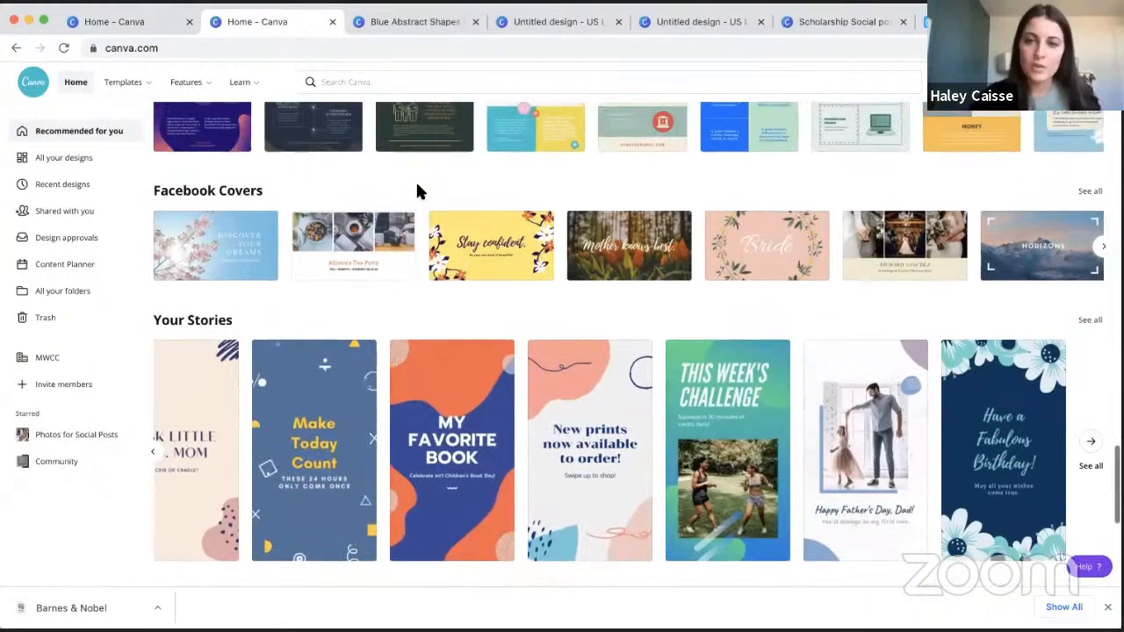
{"action": "scroll", "coordinate": [417, 192], "scroll_direction": "up", "scroll_amount": 5}
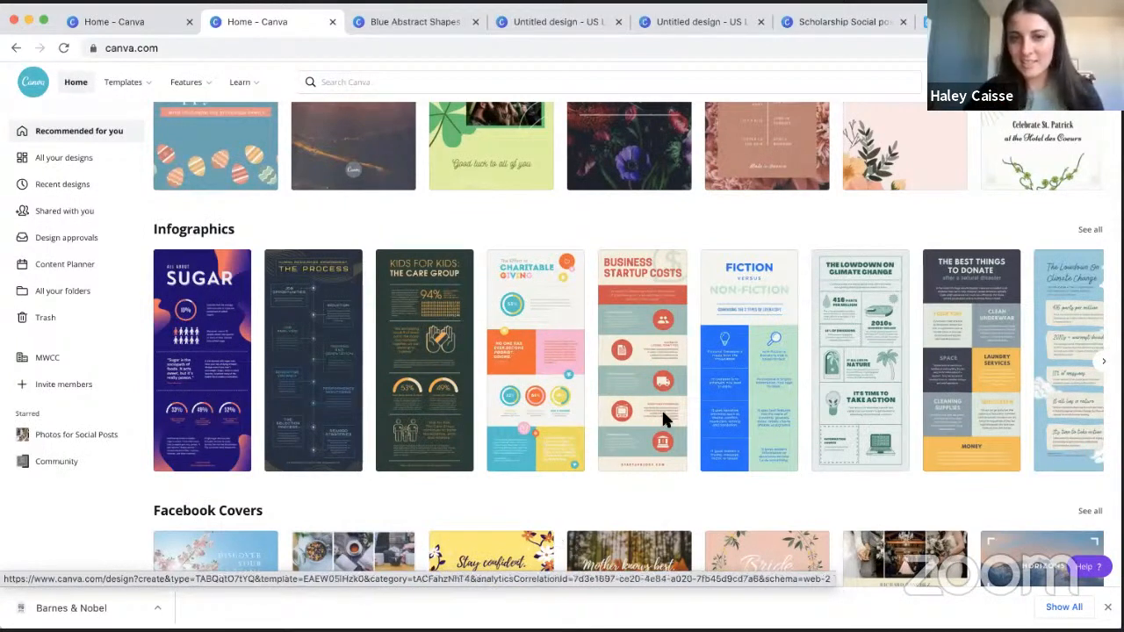
{"action": "scroll", "coordinate": [692, 236], "scroll_direction": "up", "scroll_amount": 3}
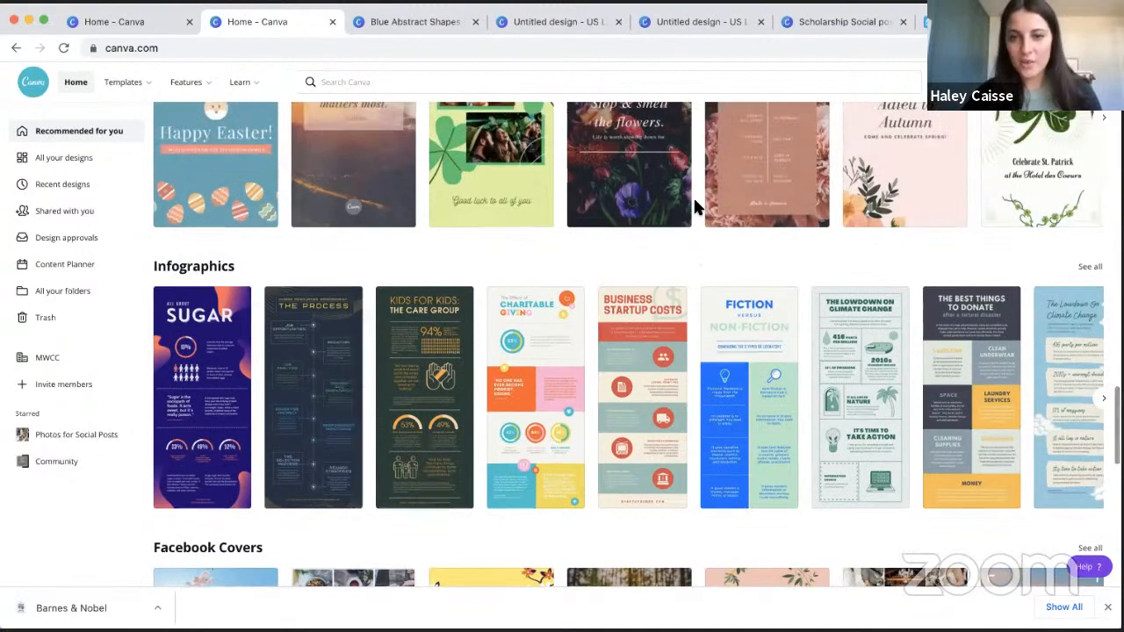
{"action": "scroll", "coordinate": [693, 207], "scroll_direction": "up", "scroll_amount": 1}
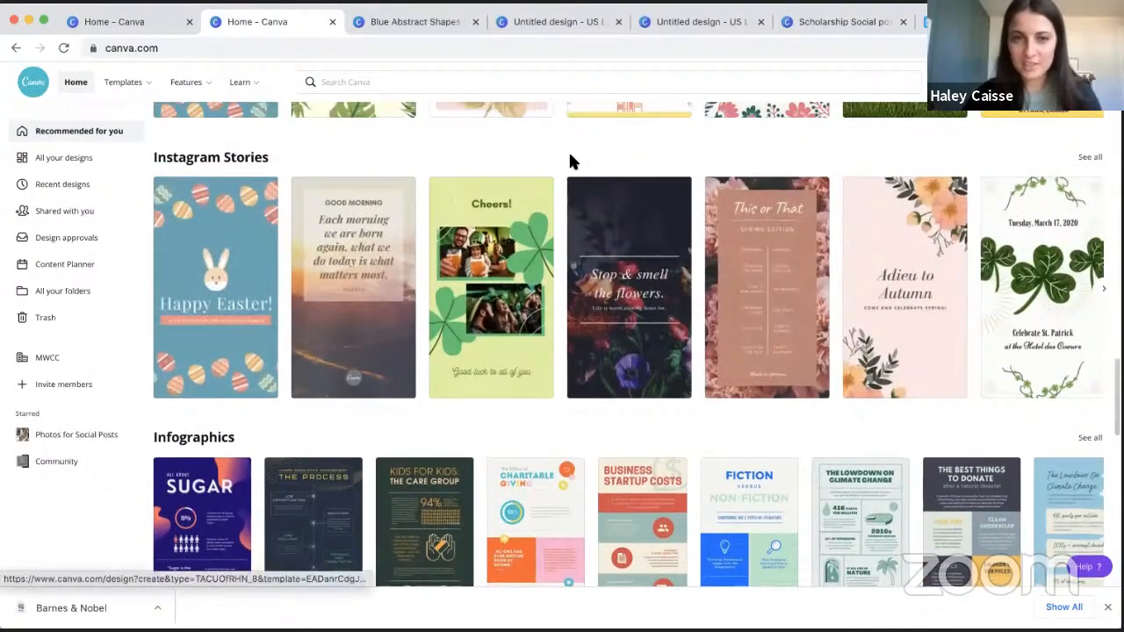
{"action": "scroll", "coordinate": [552, 161], "scroll_direction": "up", "scroll_amount": 2}
{"action": "scroll", "coordinate": [552, 161], "scroll_direction": "up", "scroll_amount": 5}
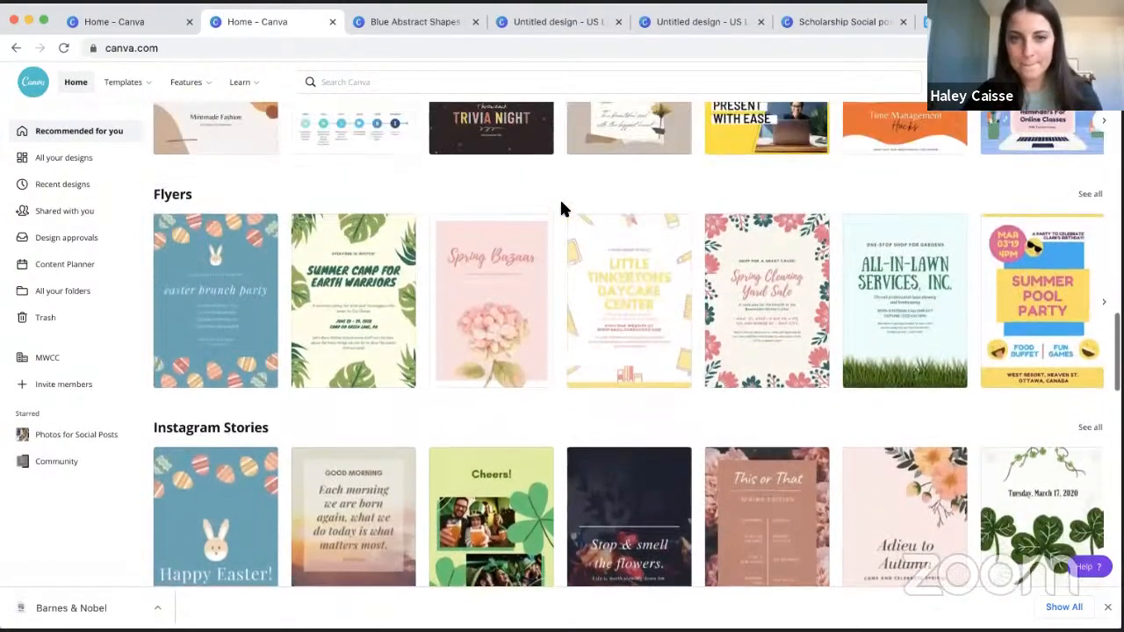
{"action": "scroll", "coordinate": [550, 167], "scroll_direction": "up", "scroll_amount": 5}
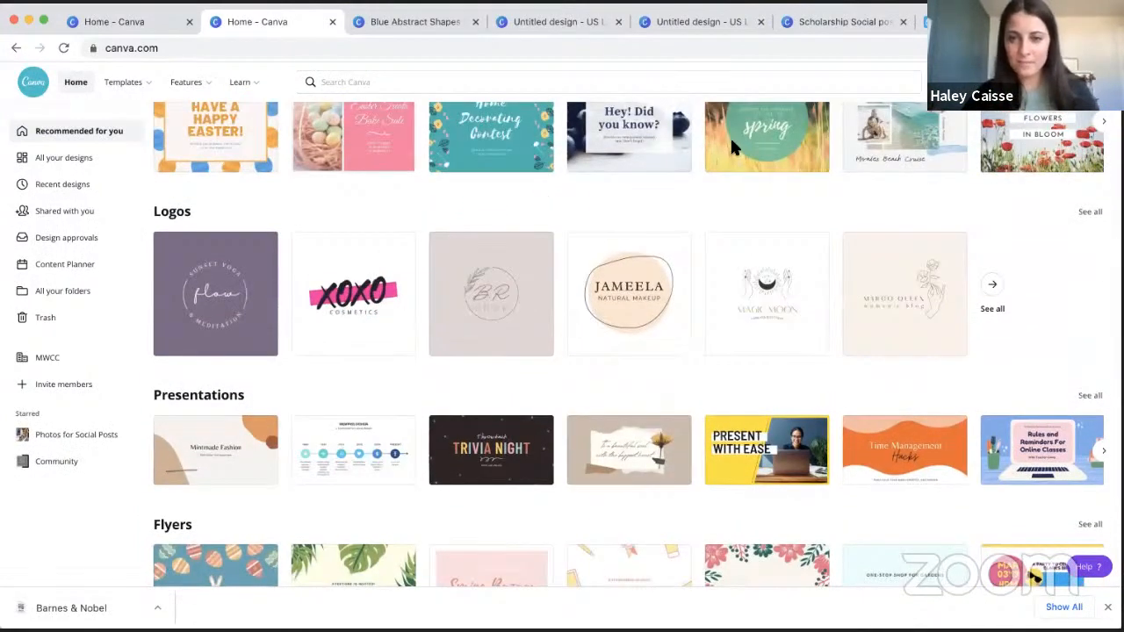
{"action": "left_click", "coordinate": [1089, 212]}
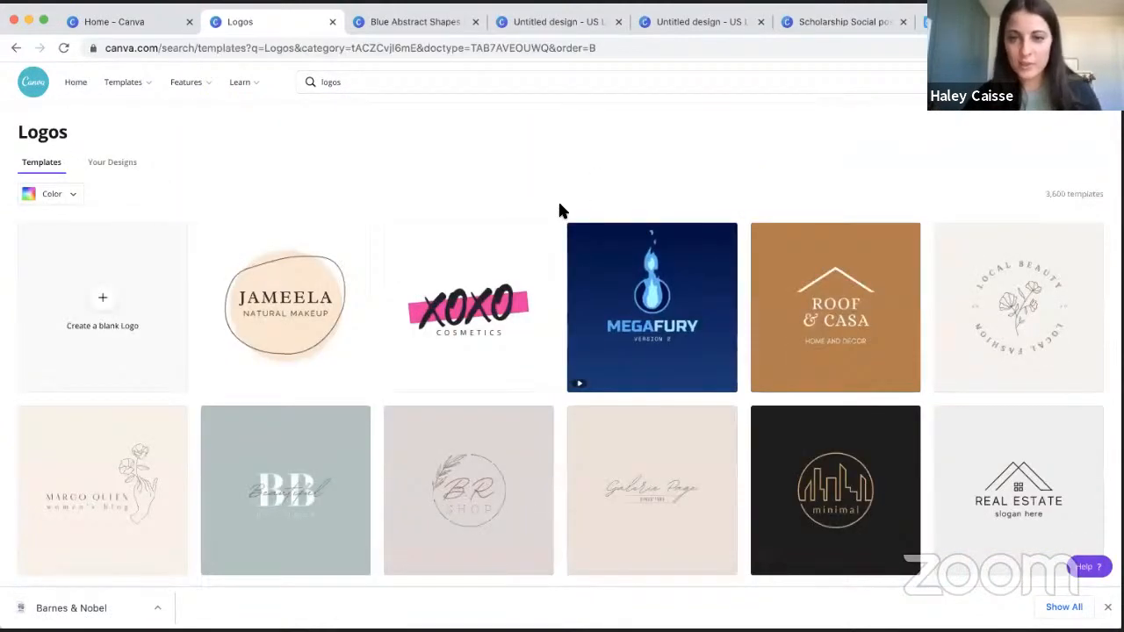
- Browse the logo templates to see the range of available styles
{"action": "scroll", "coordinate": [580, 209], "scroll_direction": "down", "scroll_amount": 5}
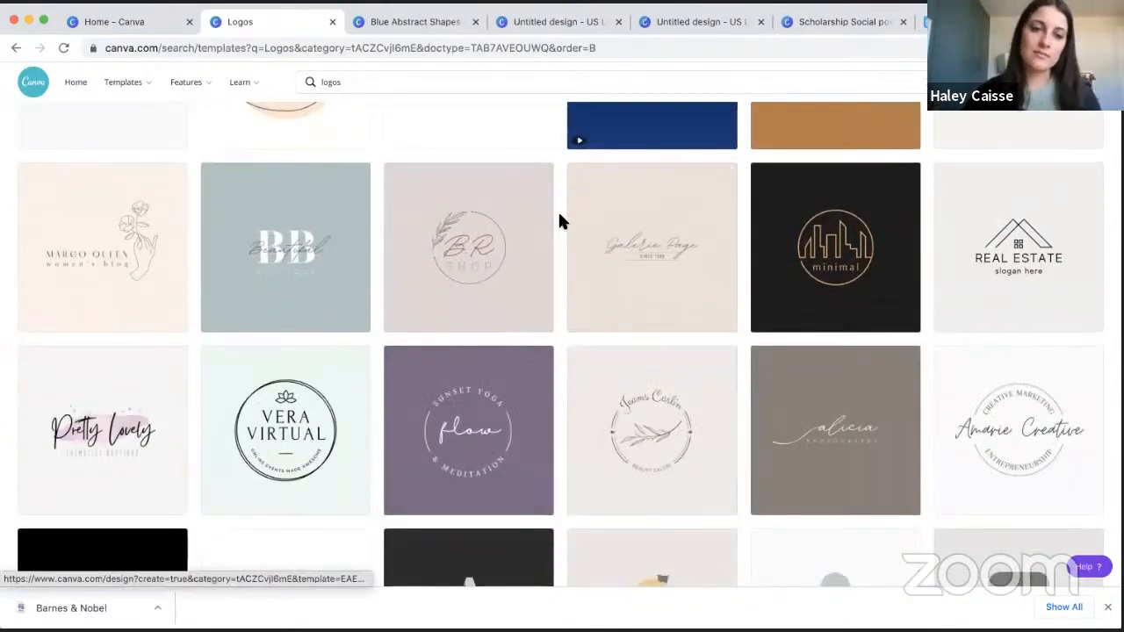
{"action": "scroll", "coordinate": [554, 186], "scroll_direction": "down", "scroll_amount": 8}
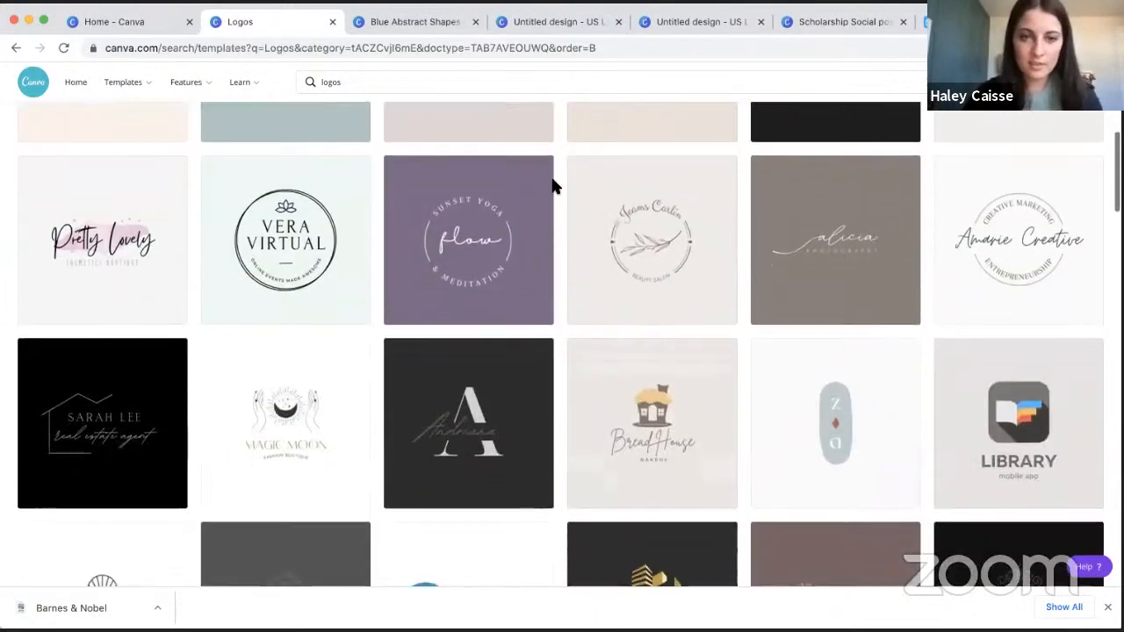
{"action": "scroll", "coordinate": [554, 186], "scroll_direction": "down", "scroll_amount": 4}
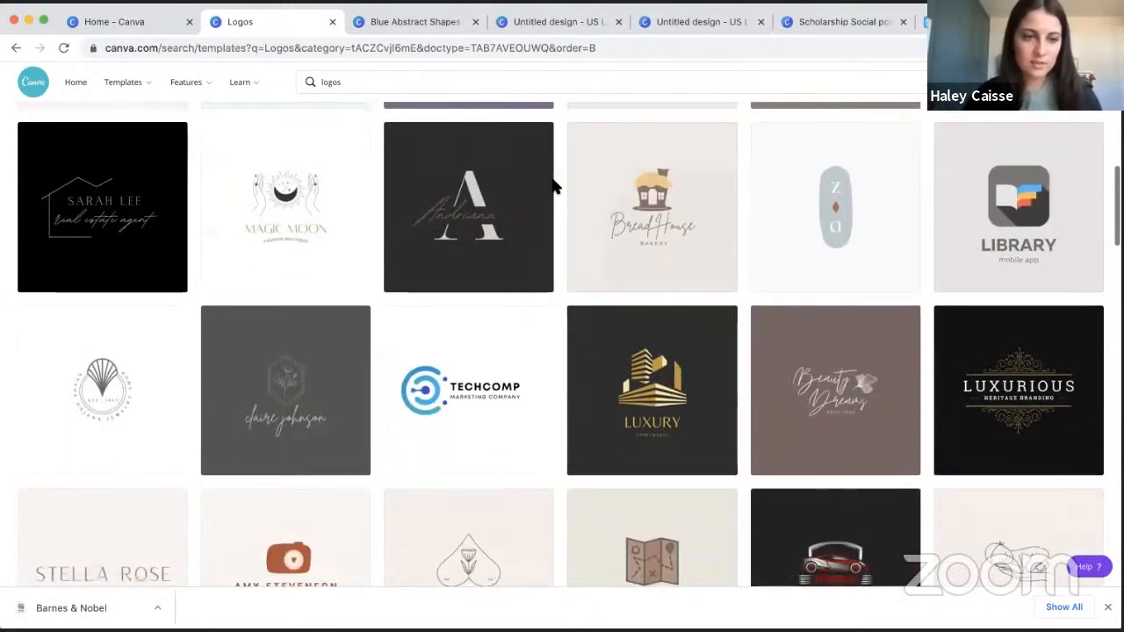
{"action": "scroll", "coordinate": [553, 186], "scroll_direction": "down", "scroll_amount": 5}
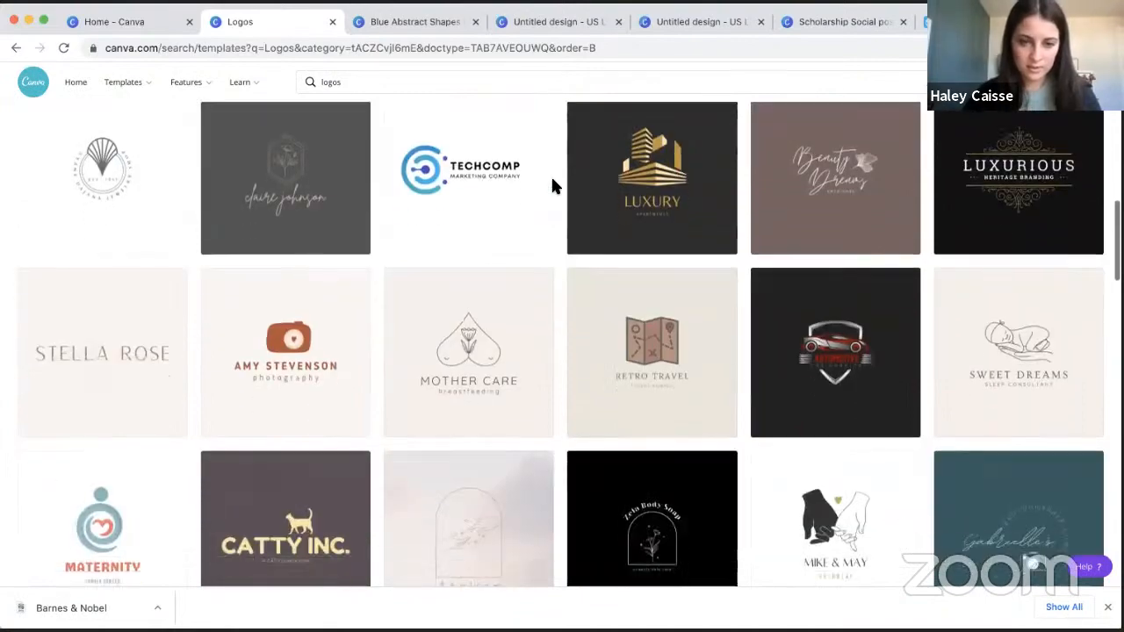
{"action": "scroll", "coordinate": [553, 186], "scroll_direction": "down", "scroll_amount": 6}
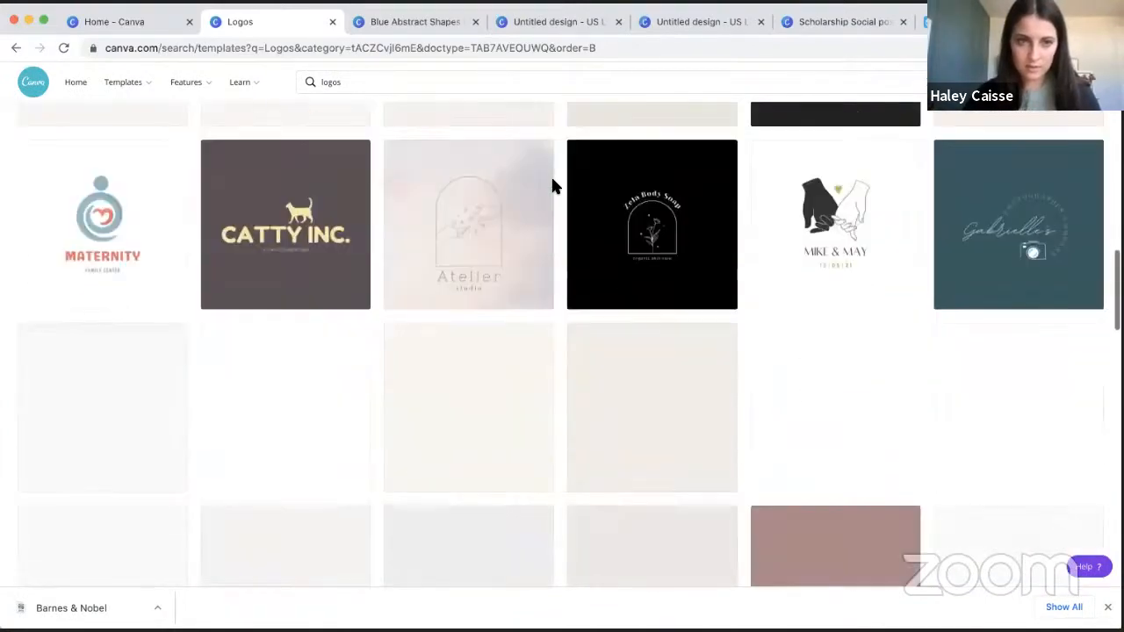
{"action": "scroll", "coordinate": [553, 185], "scroll_direction": "up", "scroll_amount": 15}
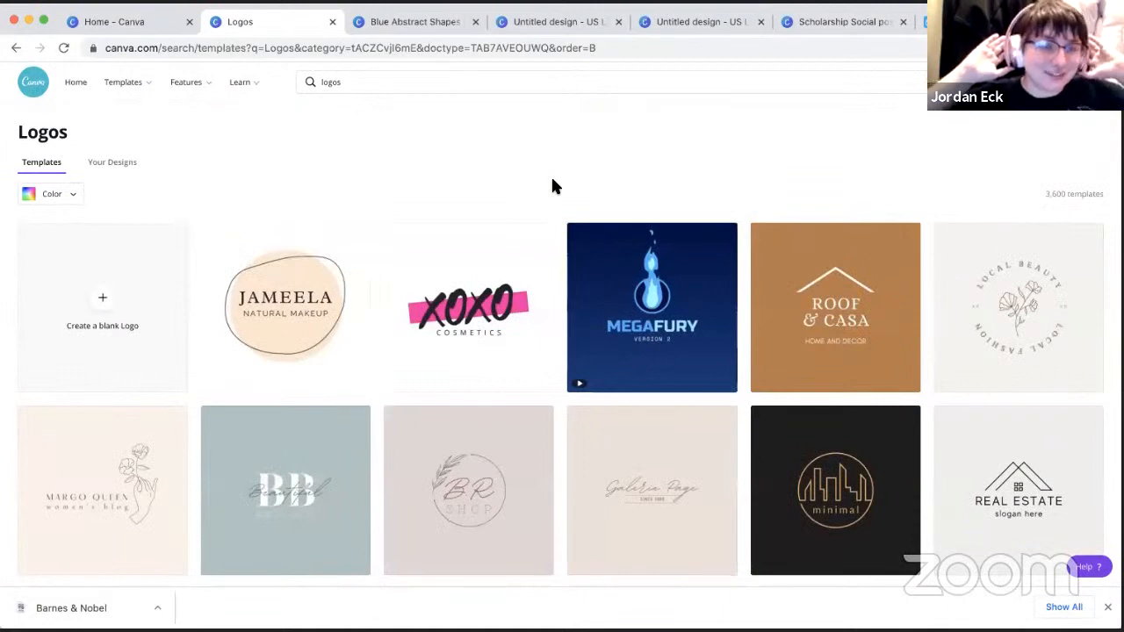
- Return to the home page and open the Happy Easter Day egg photo template from the Instagram Posts category
{"action": "left_click", "coordinate": [70, 83]}
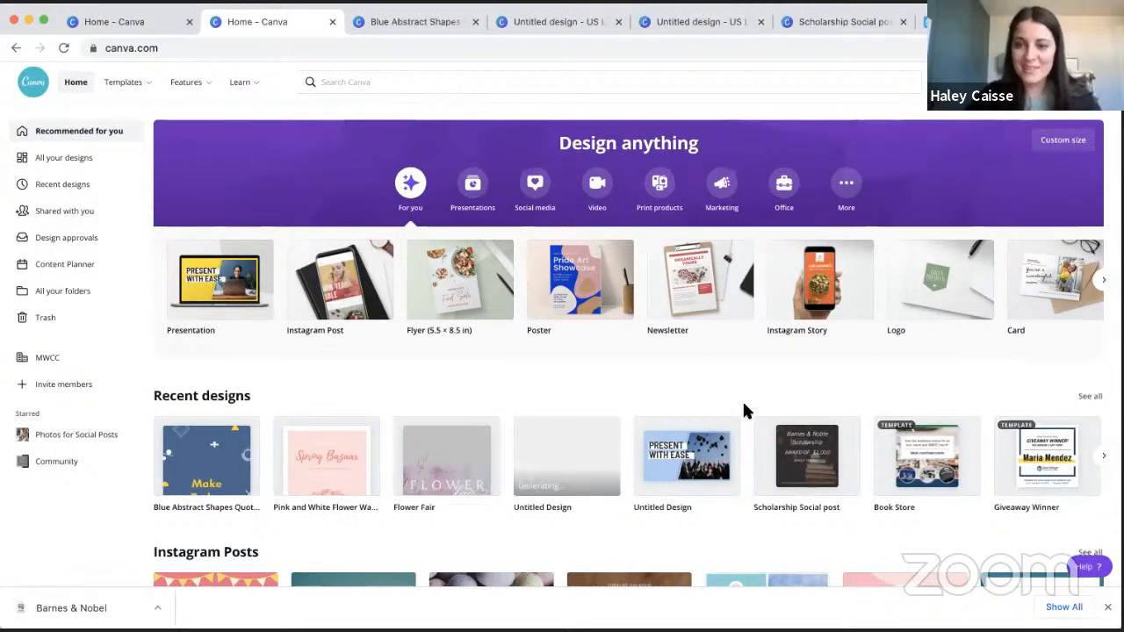
{"action": "scroll", "coordinate": [744, 410], "scroll_direction": "down", "scroll_amount": 2}
{"action": "scroll", "coordinate": [728, 406], "scroll_direction": "down", "scroll_amount": 1}
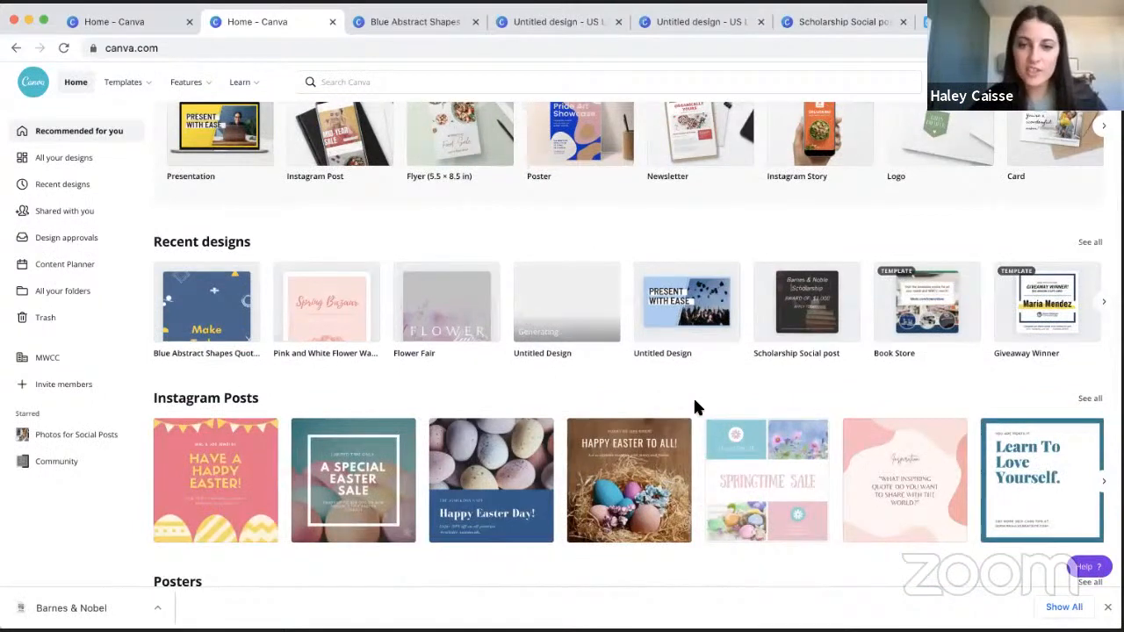
{"action": "scroll", "coordinate": [694, 404], "scroll_direction": "down", "scroll_amount": 1}
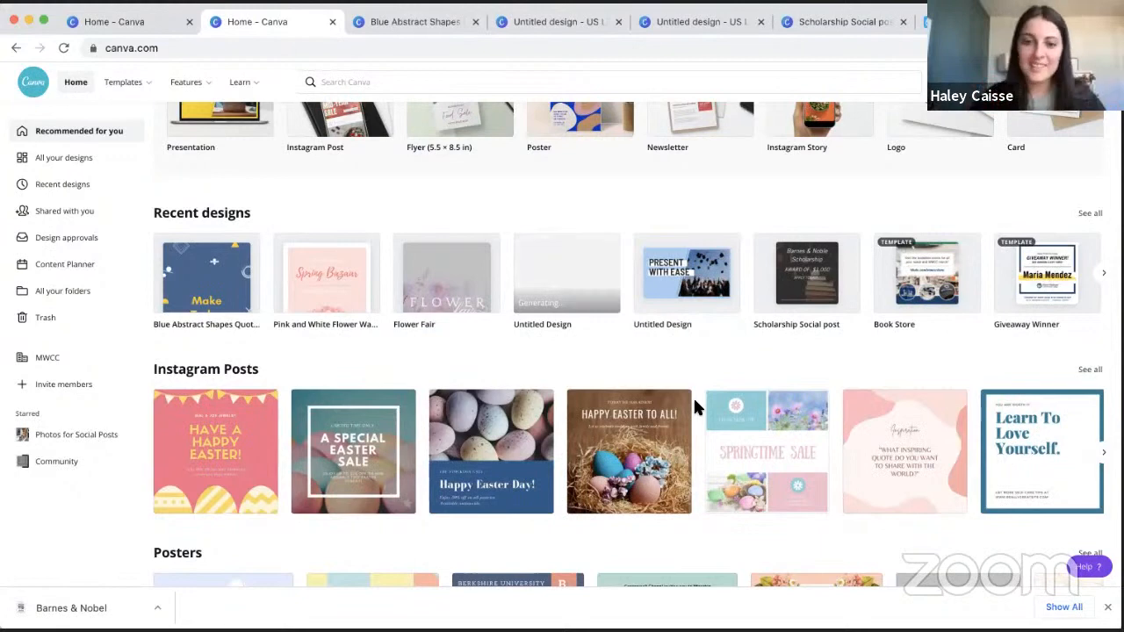
{"action": "scroll", "coordinate": [692, 396], "scroll_direction": "down", "scroll_amount": 1}
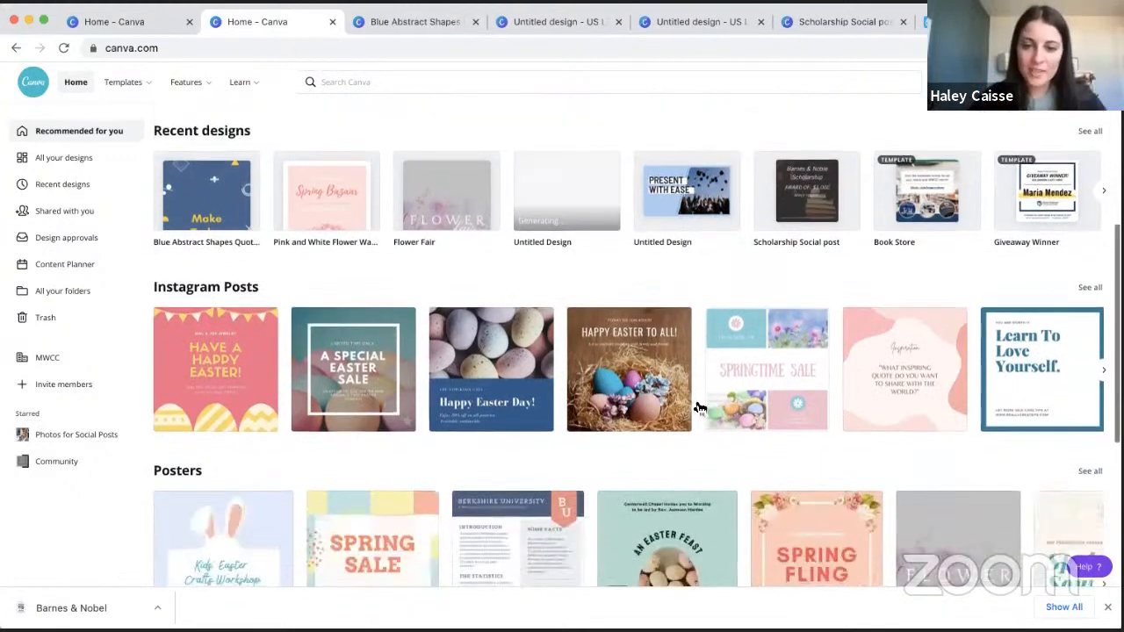
{"action": "scroll", "coordinate": [742, 487], "scroll_direction": "down", "scroll_amount": 1}
{"action": "left_click", "coordinate": [732, 488]}
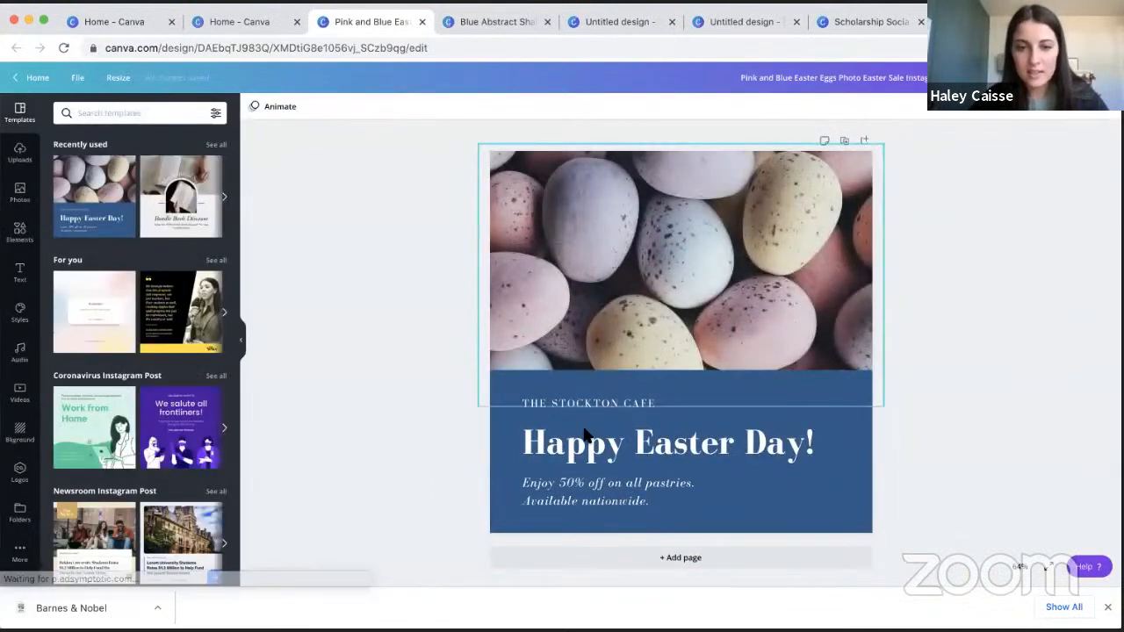
- View the text effects and text animations available for the Happy Easter Day! heading without applying any
{"action": "left_click", "coordinate": [587, 436]}
{"action": "left_click", "coordinate": [615, 106]}
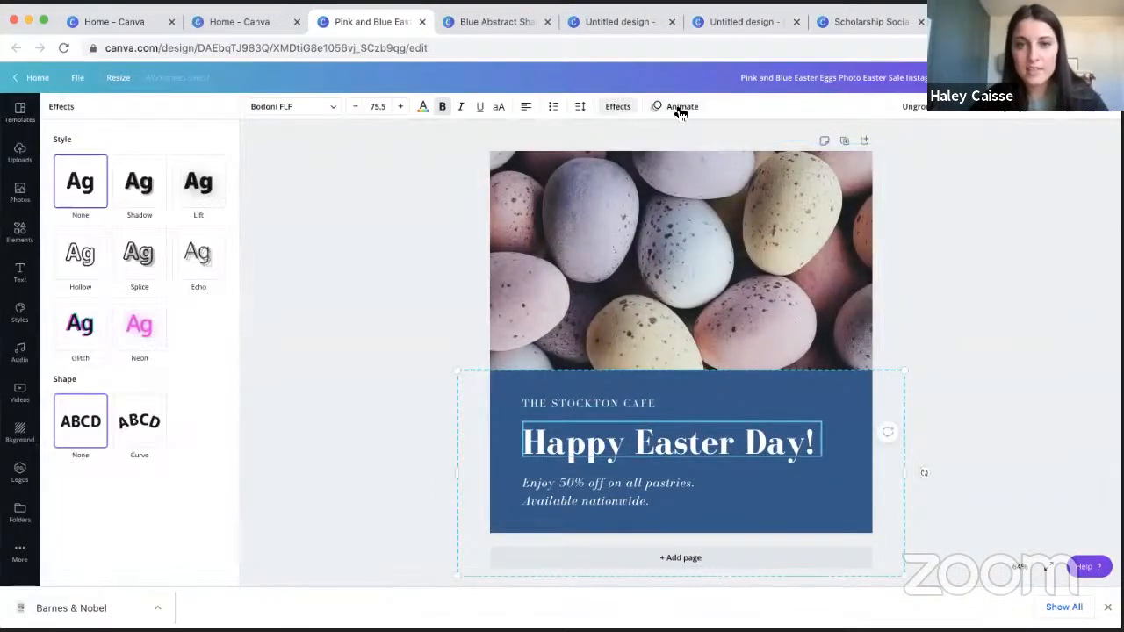
{"action": "left_click", "coordinate": [679, 109]}
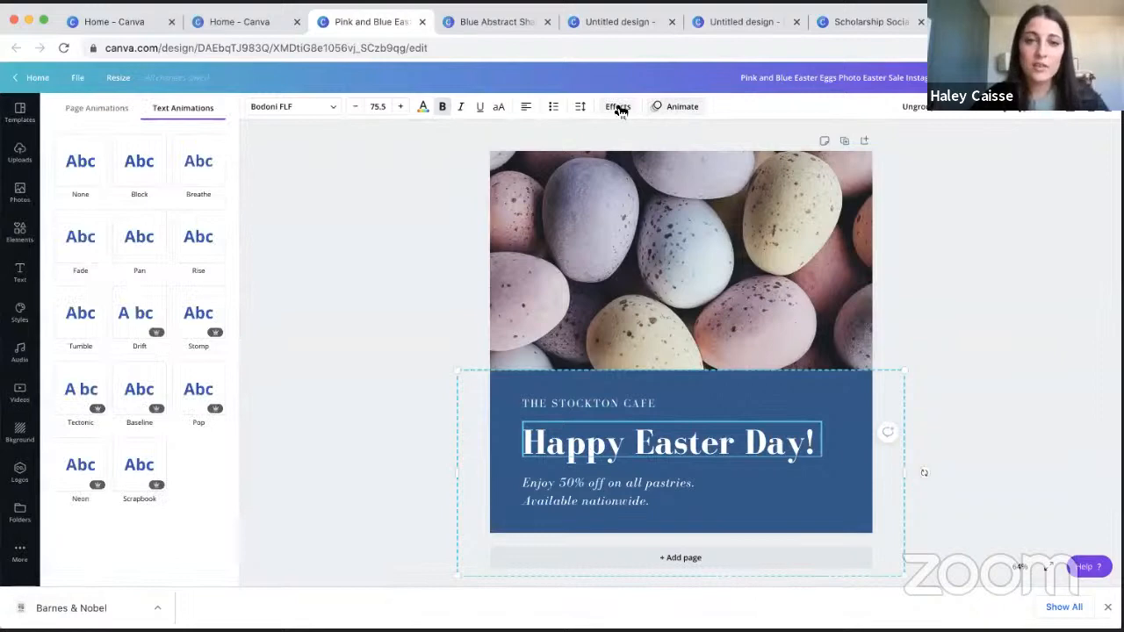
{"action": "left_click", "coordinate": [329, 288]}
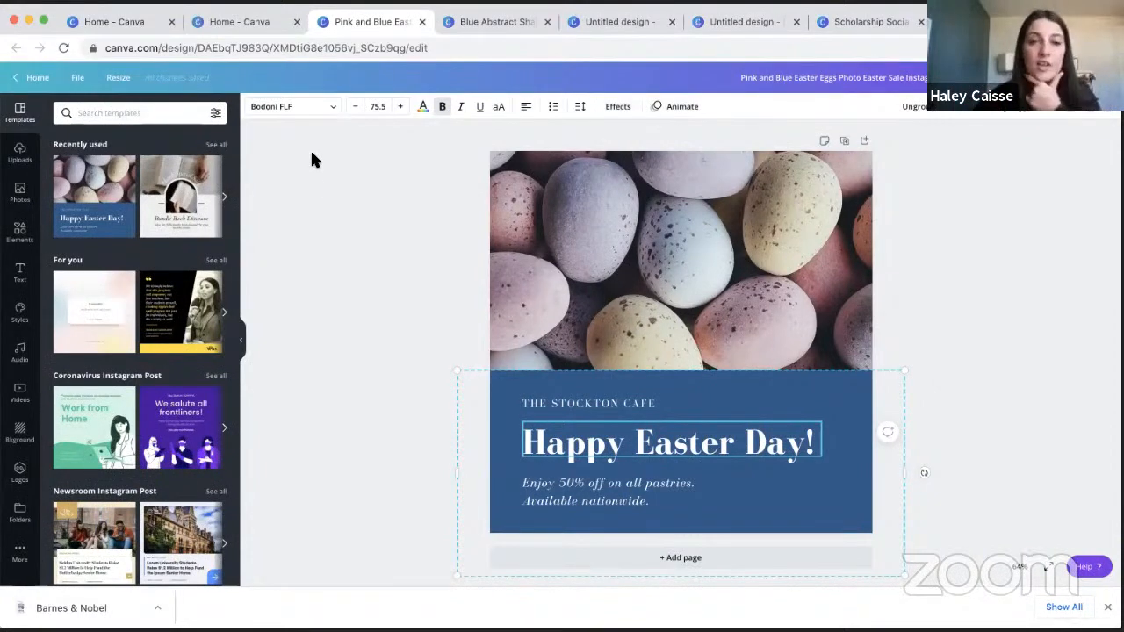
{"action": "left_click", "coordinate": [617, 107]}
{"action": "left_click", "coordinate": [371, 187]}
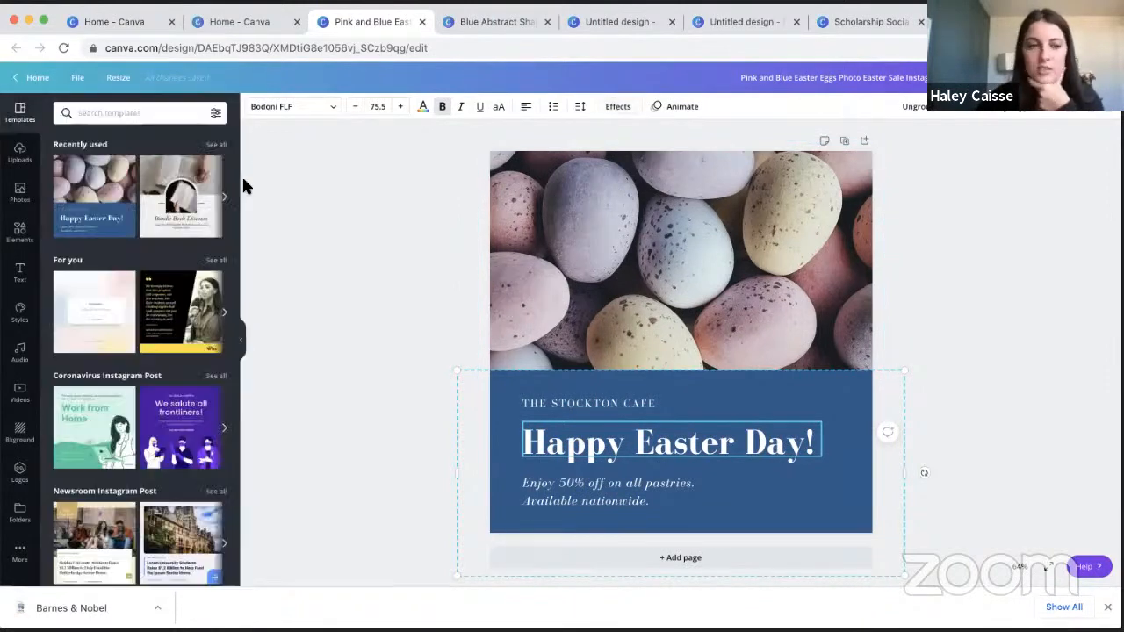
- Replace the Easter design with the pastel Reminder template from the For you group and look through the other template groups
{"action": "left_click", "coordinate": [78, 287]}
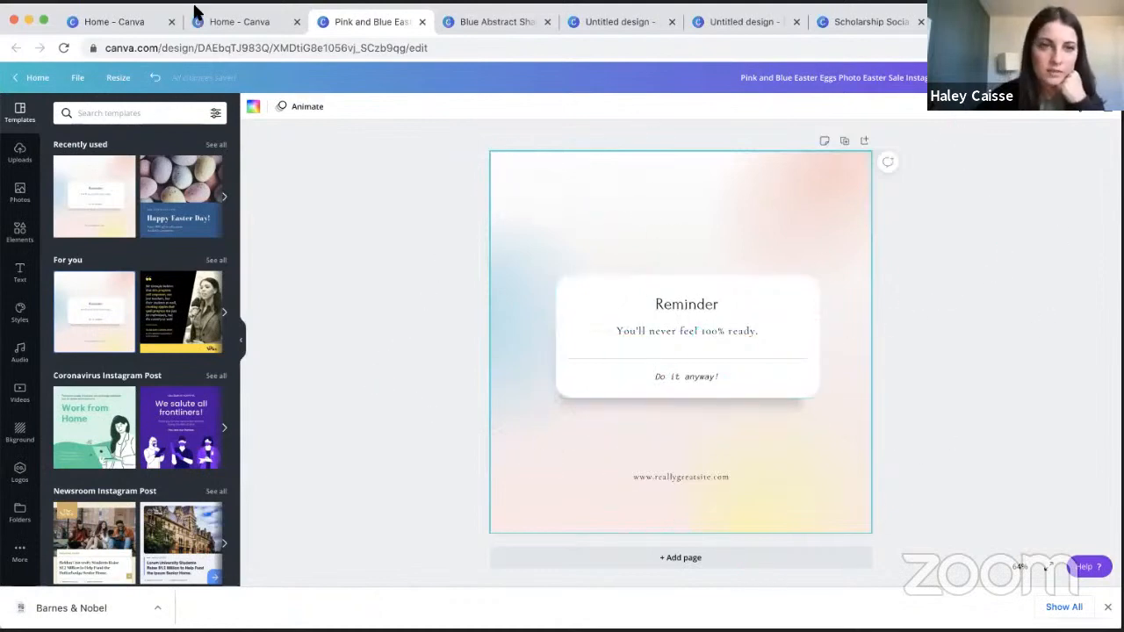
{"action": "left_click", "coordinate": [340, 178]}
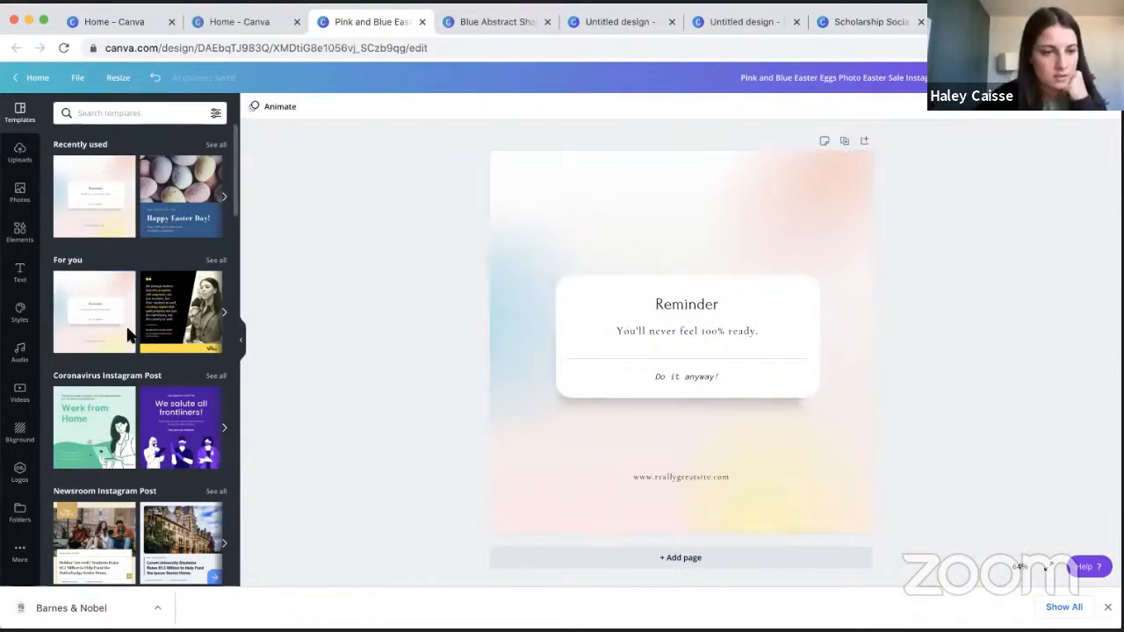
{"action": "scroll", "coordinate": [115, 360], "scroll_direction": "down", "scroll_amount": 3}
{"action": "scroll", "coordinate": [115, 359], "scroll_direction": "down", "scroll_amount": 1}
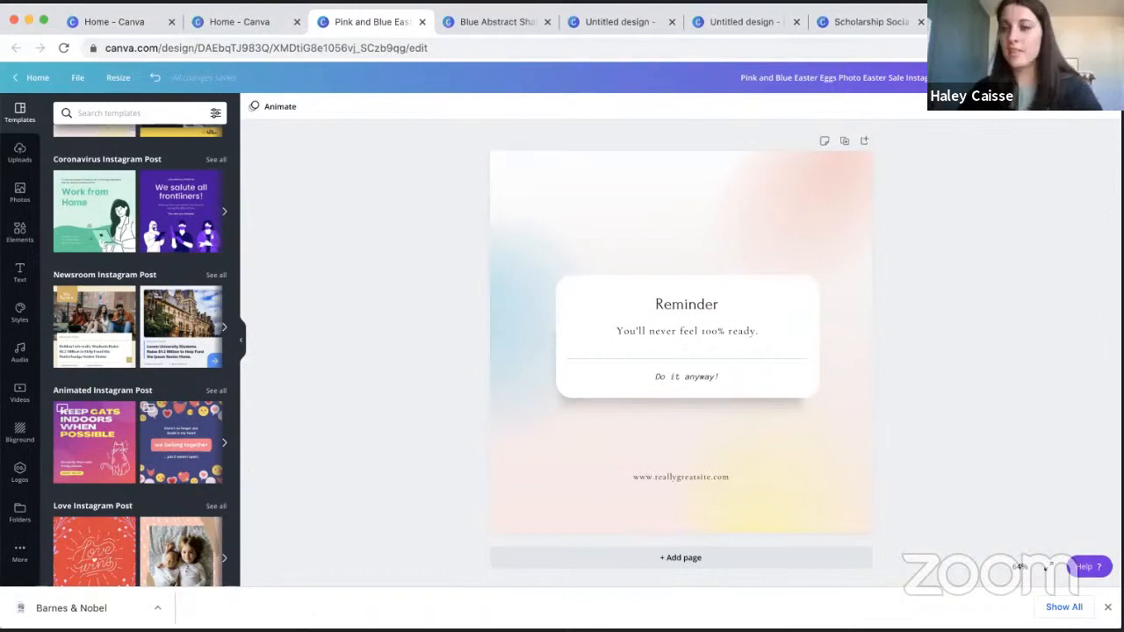
- Return to the home page and look over the design types, recent designs and Instagram post templates
{"action": "left_click", "coordinate": [233, 19]}
{"action": "scroll", "coordinate": [645, 198], "scroll_direction": "up", "scroll_amount": 2}
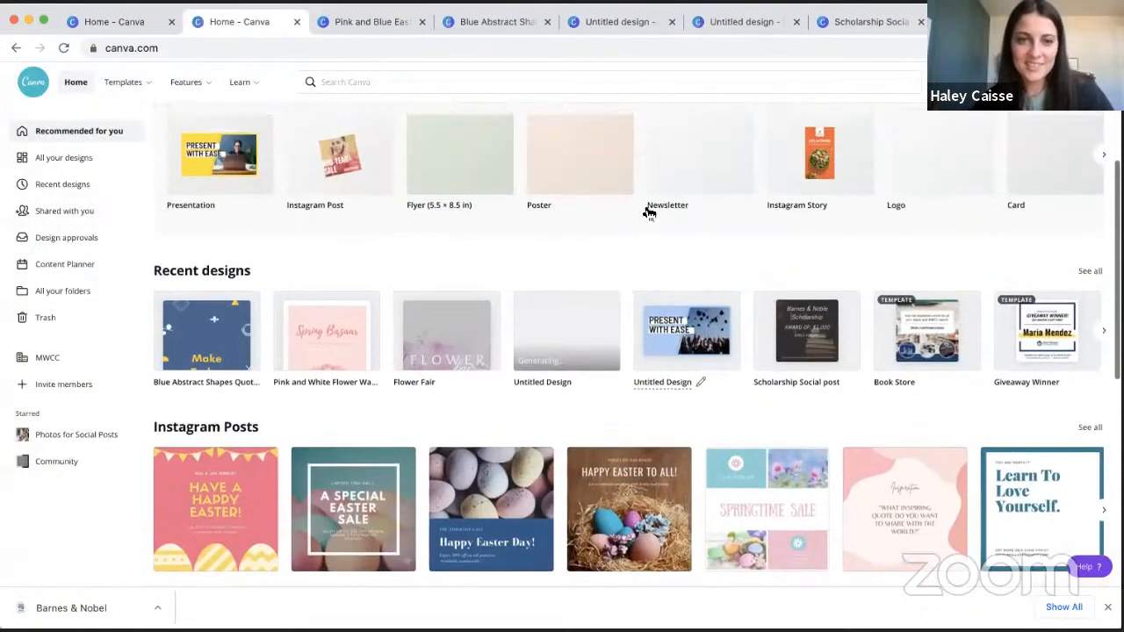
{"action": "scroll", "coordinate": [648, 212], "scroll_direction": "up", "scroll_amount": 3}
{"action": "scroll", "coordinate": [471, 417], "scroll_direction": "down", "scroll_amount": 2}
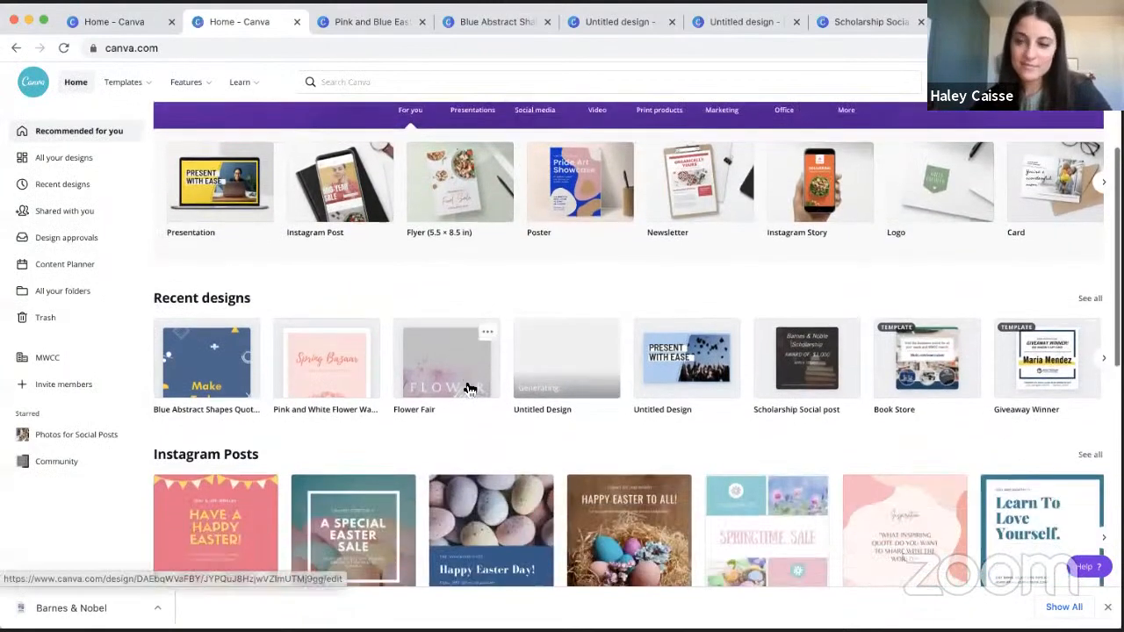
{"action": "scroll", "coordinate": [471, 389], "scroll_direction": "down", "scroll_amount": 1}
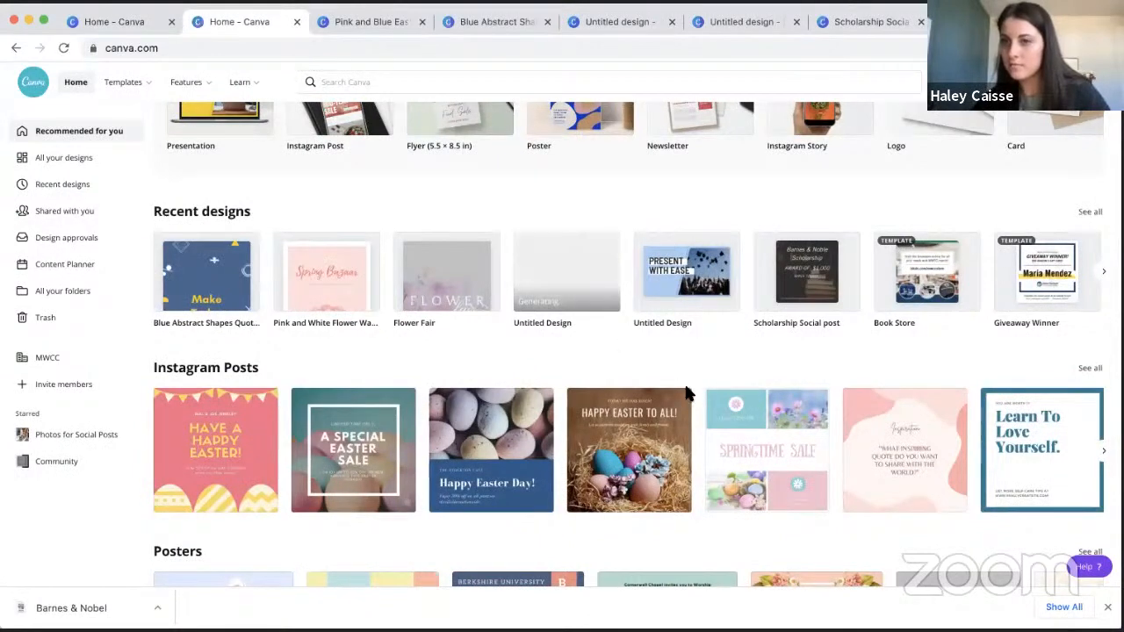
- View the custom size options for a new design and close them without creating one
{"action": "scroll", "coordinate": [970, 207], "scroll_direction": "up", "scroll_amount": 3}
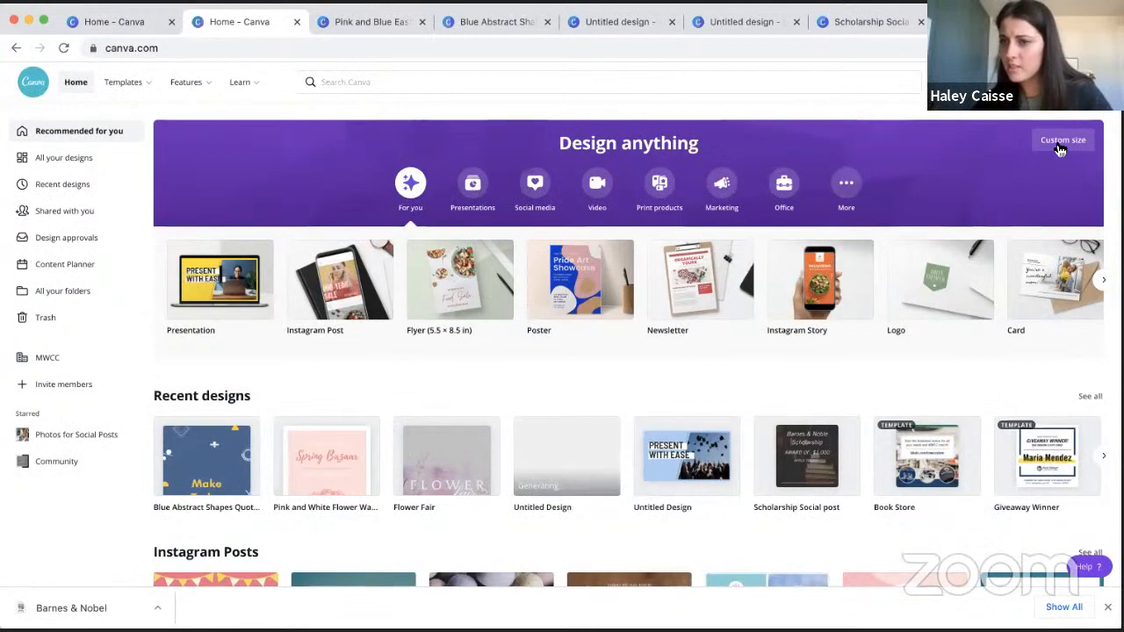
{"action": "left_click", "coordinate": [1059, 147]}
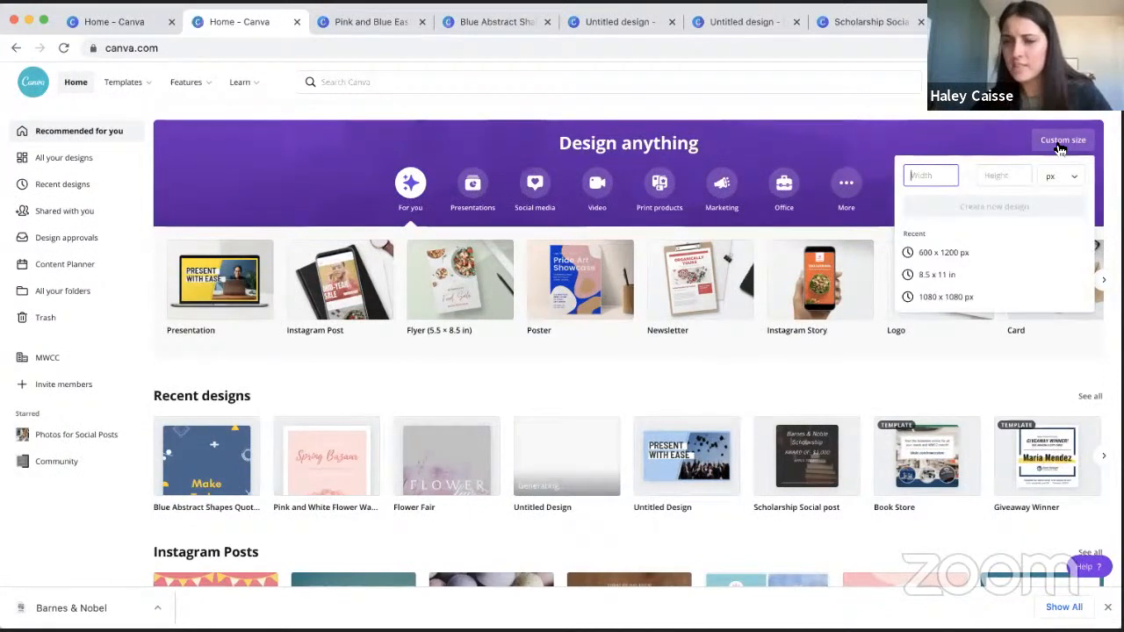
{"action": "left_click", "coordinate": [905, 122]}
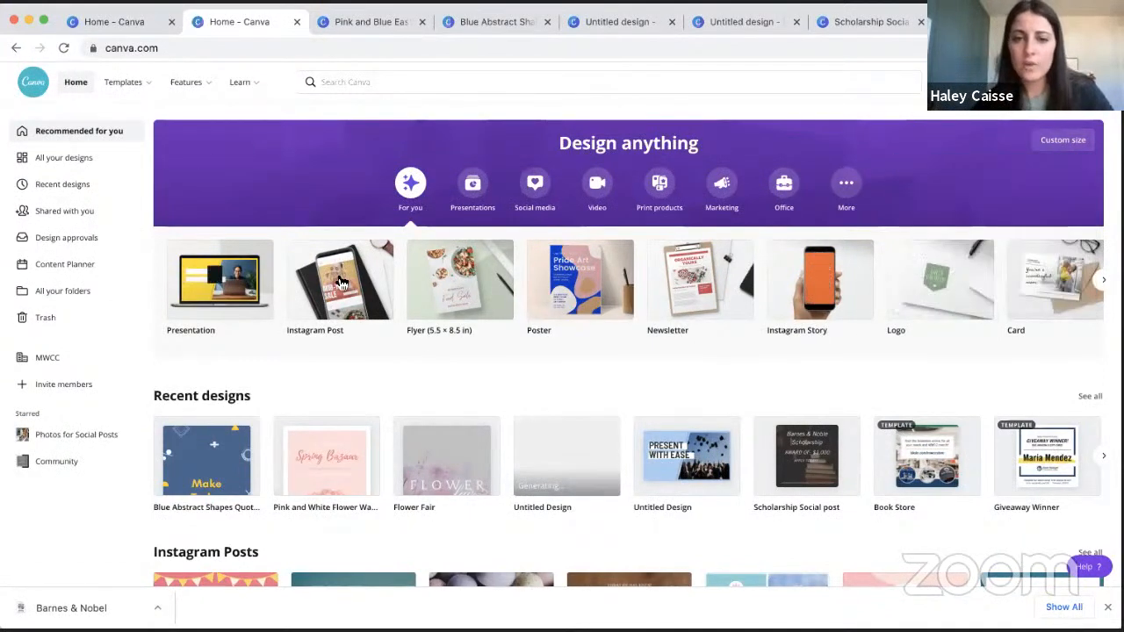
- Search all templates for "dog" and browse the matching designs
{"action": "left_click", "coordinate": [486, 80]}
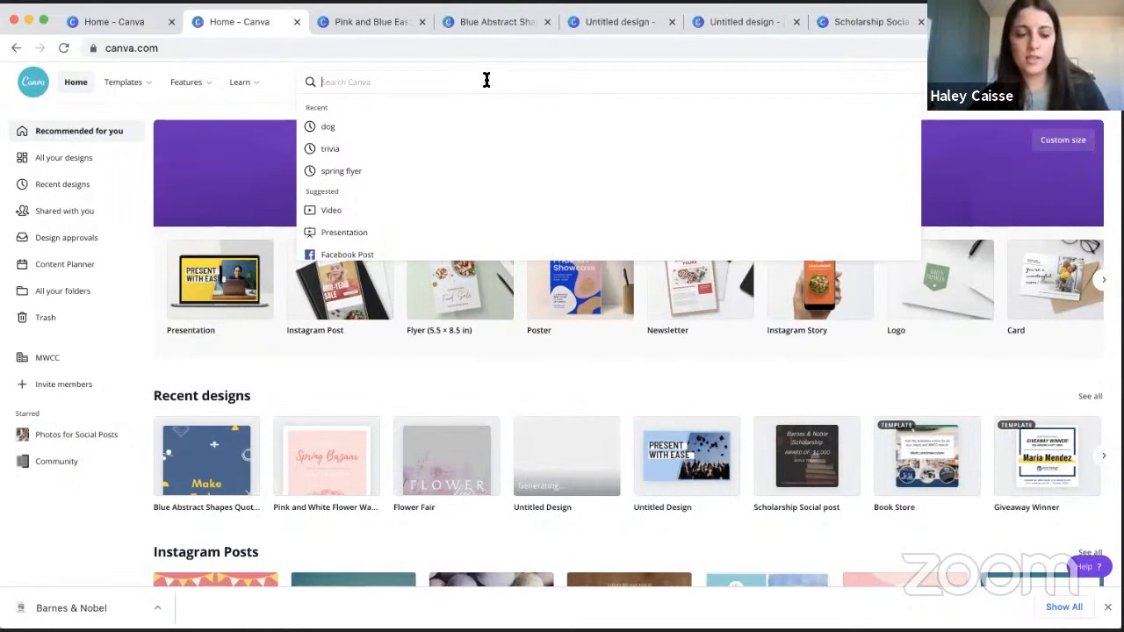
{"action": "type", "text": "dog"}
{"action": "key", "text": "Return"}
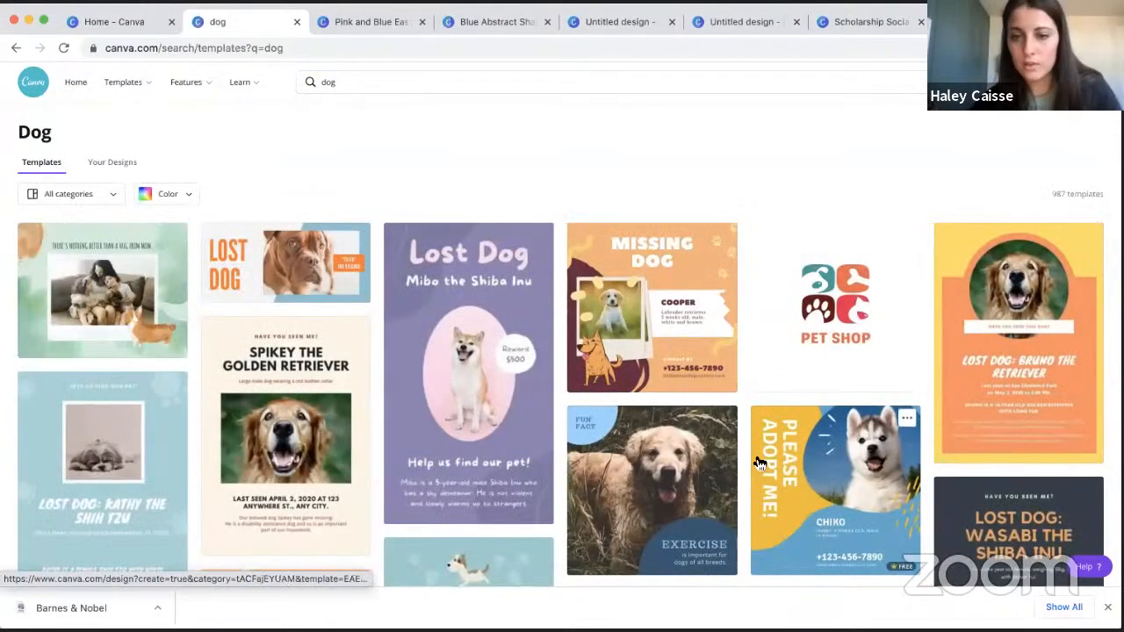
{"action": "scroll", "coordinate": [342, 451], "scroll_direction": "down", "scroll_amount": 5}
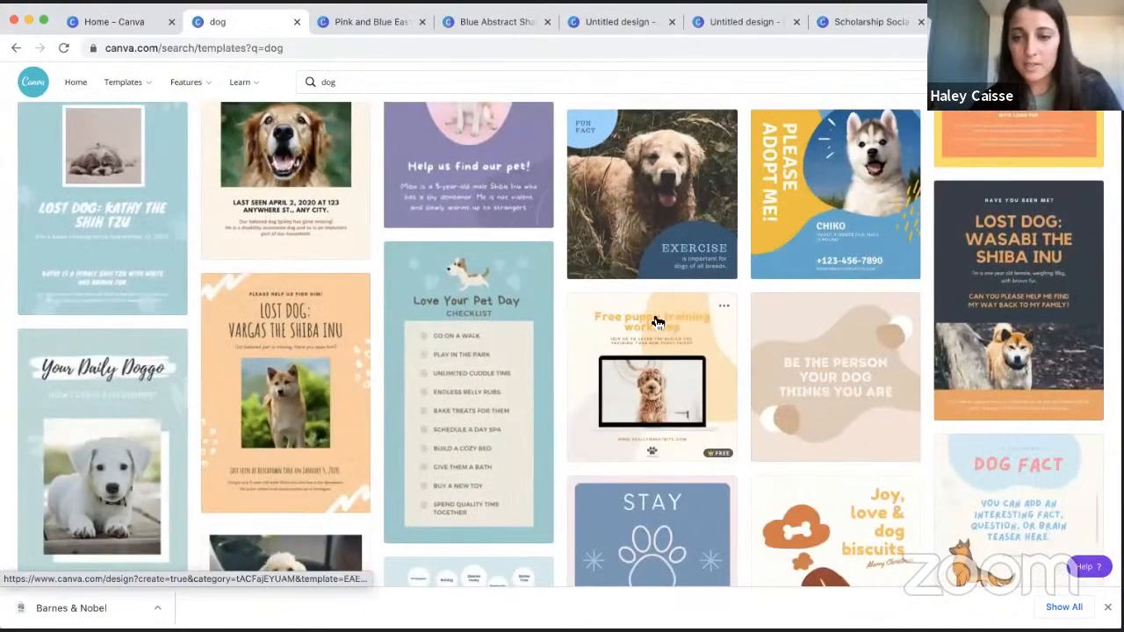
{"action": "scroll", "coordinate": [685, 307], "scroll_direction": "down", "scroll_amount": 5}
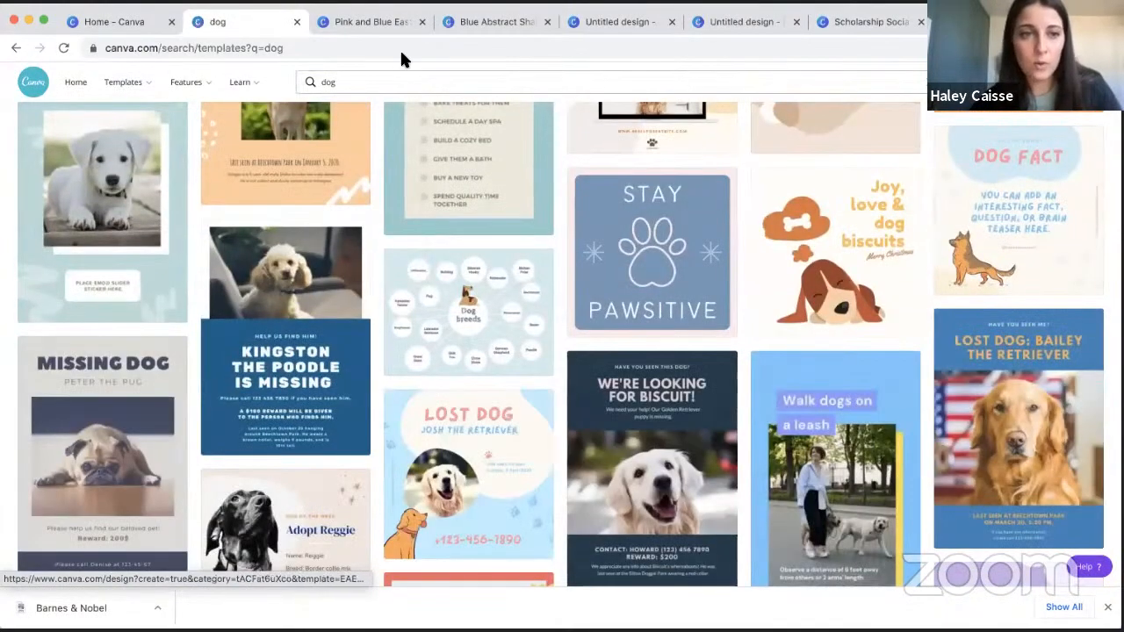
- Enter "instagram" as the template search term and look through the suggested Instagram template types
{"action": "left_click", "coordinate": [382, 83]}
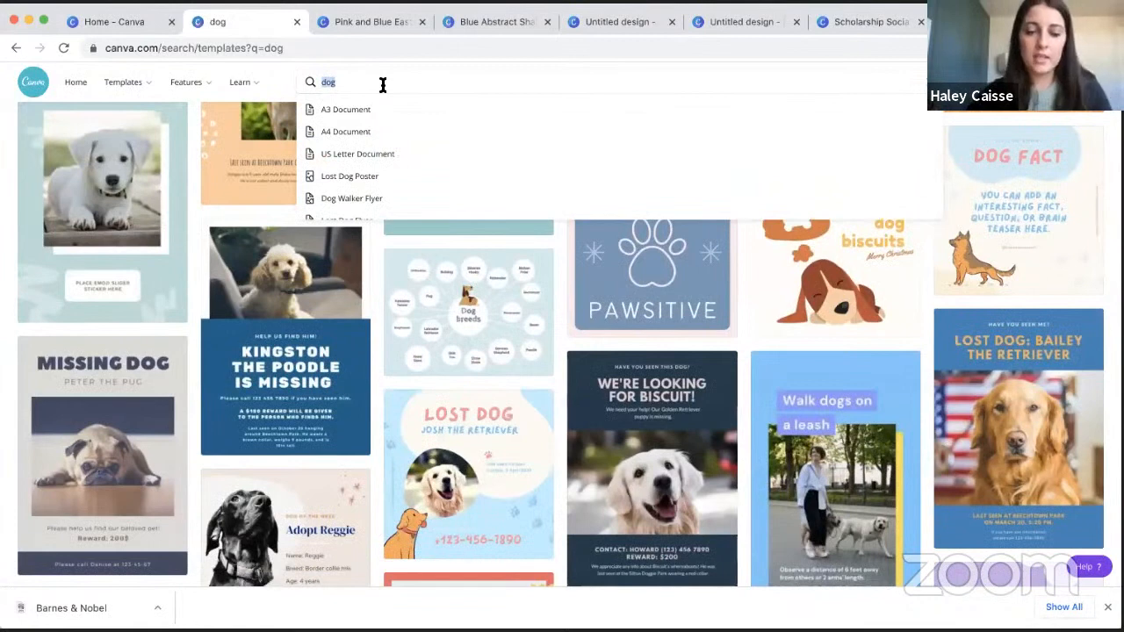
{"action": "type", "text": "inst"}
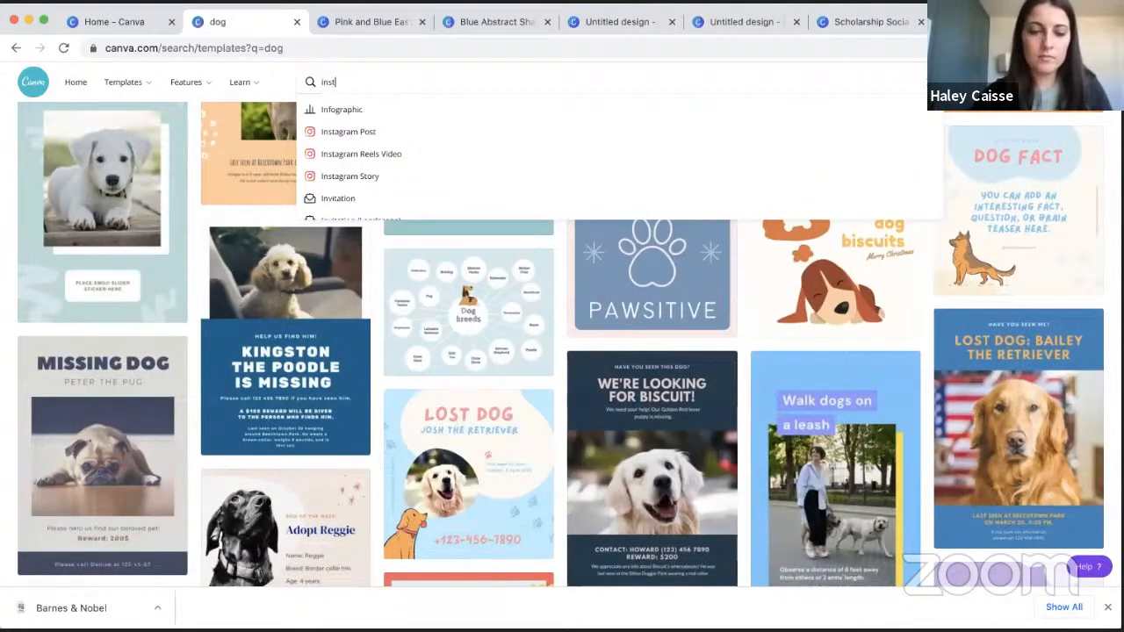
{"action": "type", "text": "agram"}
{"action": "scroll", "coordinate": [425, 146], "scroll_direction": "down", "scroll_amount": 5}
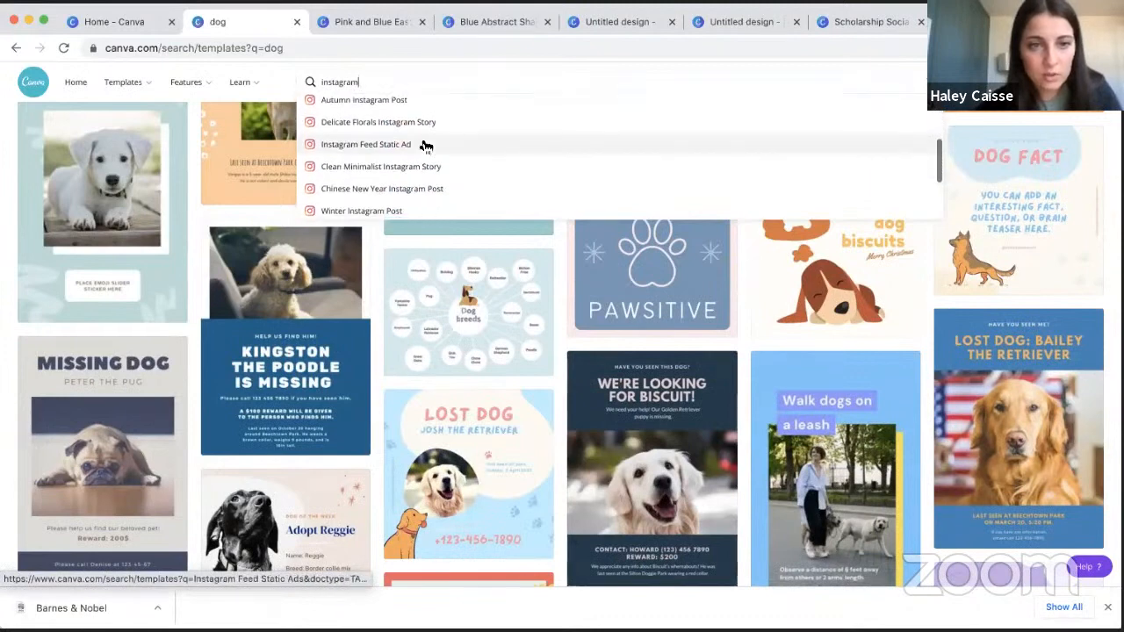
{"action": "scroll", "coordinate": [425, 146], "scroll_direction": "down", "scroll_amount": 4}
{"action": "scroll", "coordinate": [425, 146], "scroll_direction": "down", "scroll_amount": 1}
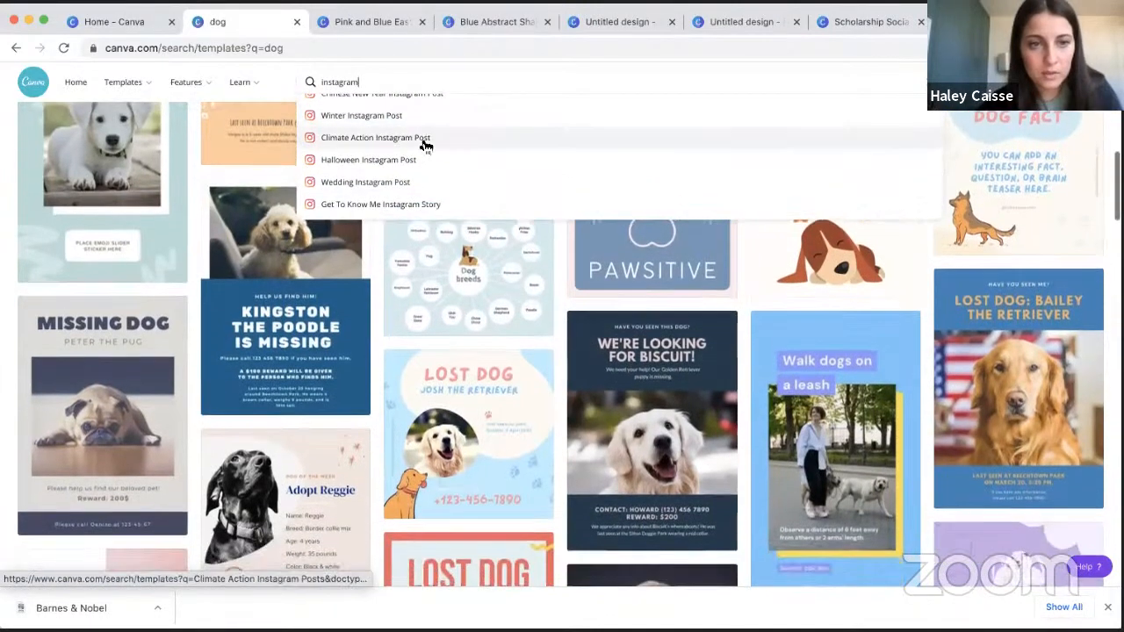
{"action": "scroll", "coordinate": [425, 146], "scroll_direction": "up", "scroll_amount": 3}
{"action": "scroll", "coordinate": [425, 146], "scroll_direction": "up", "scroll_amount": 4}
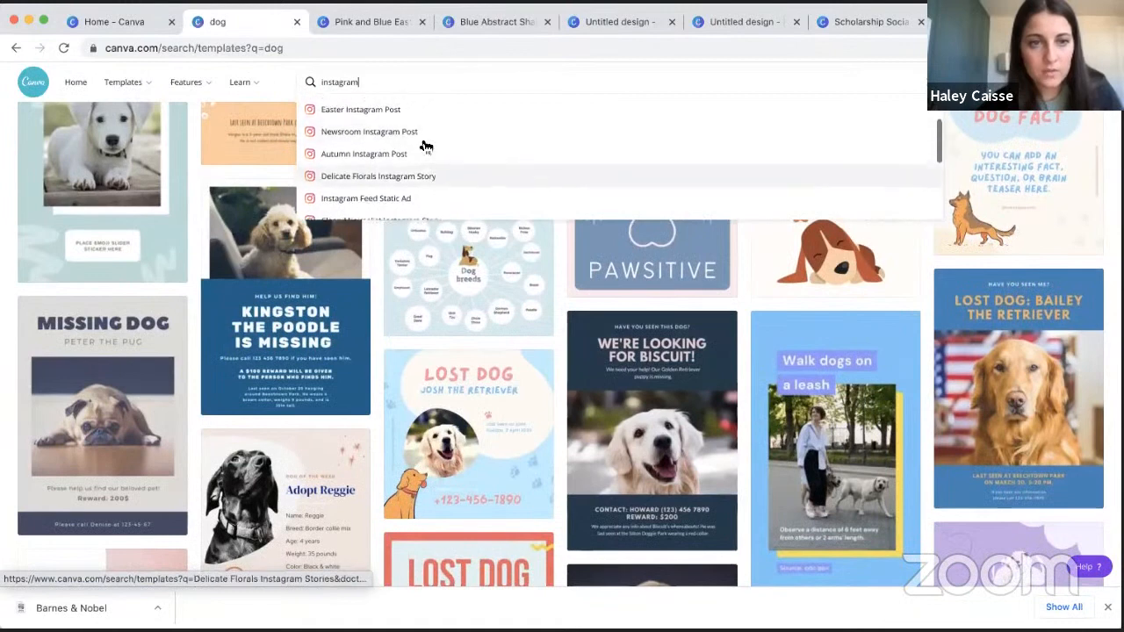
- Shorten the search term to "i", look through the suggested design types, and return to the start of the dog template results
{"action": "key", "text": "BackSpace"}
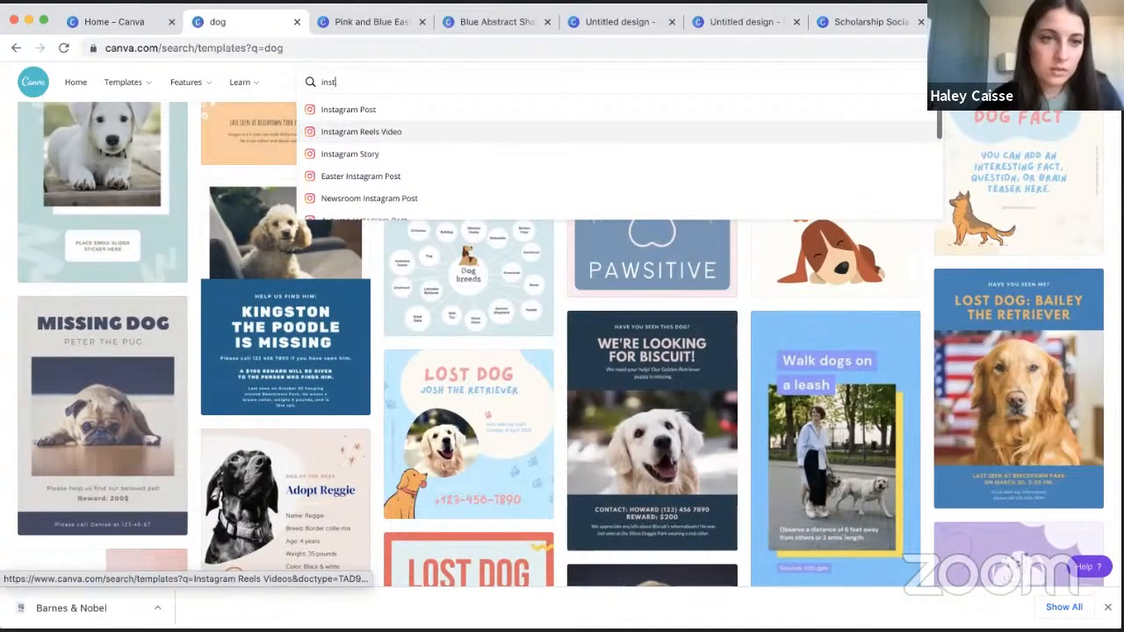
{"action": "key", "text": "BackSpace"}
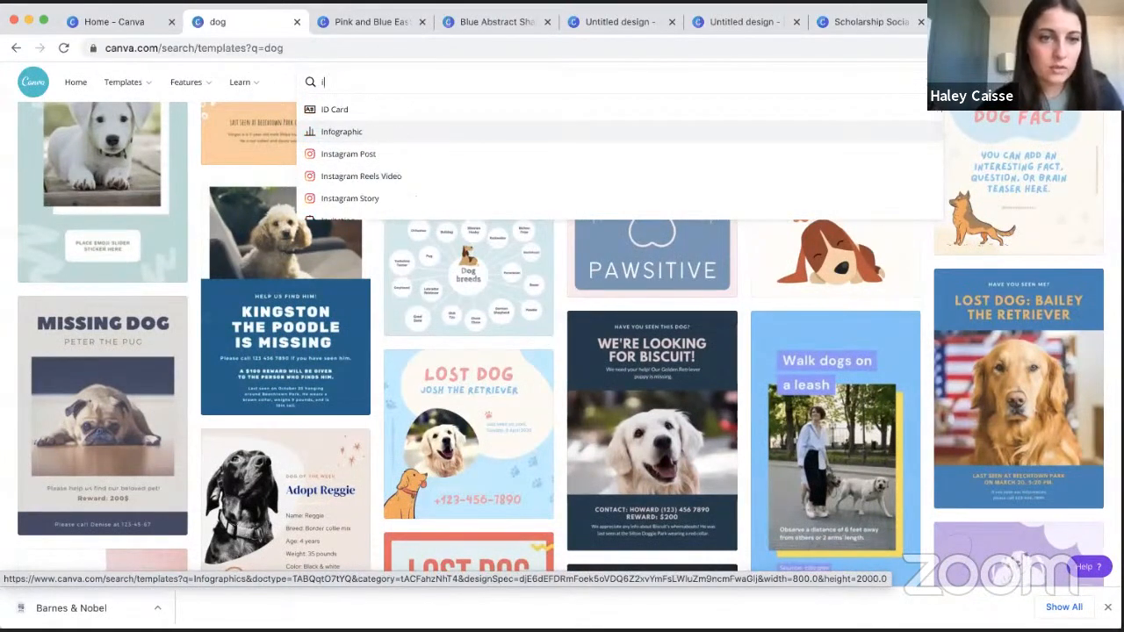
{"action": "scroll", "coordinate": [439, 162], "scroll_direction": "down", "scroll_amount": 4}
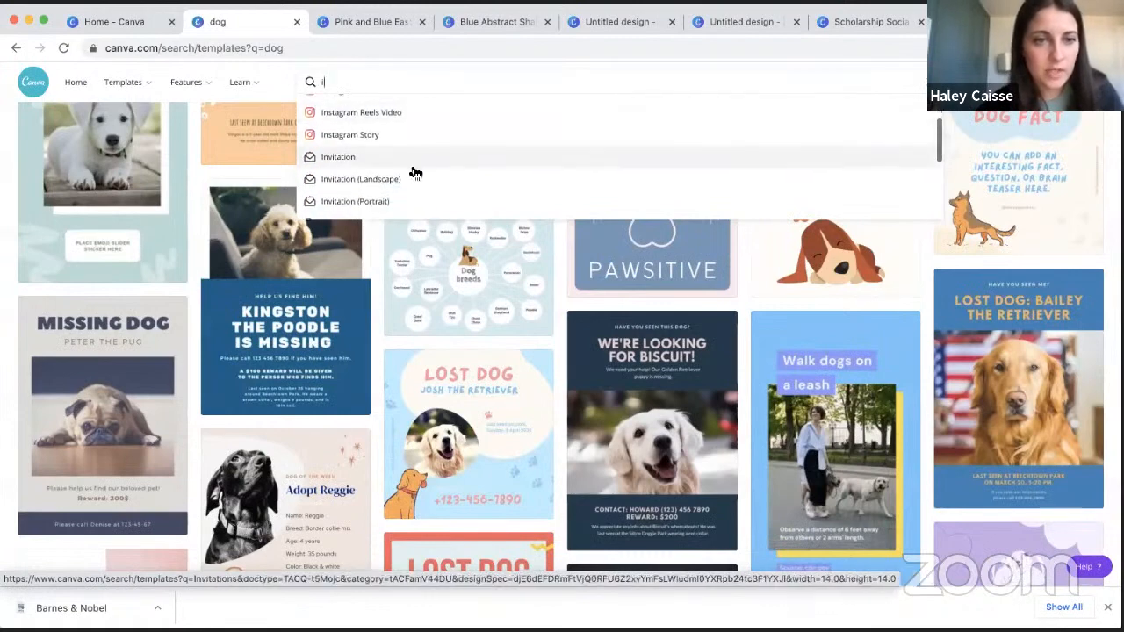
{"action": "scroll", "coordinate": [415, 172], "scroll_direction": "down", "scroll_amount": 6}
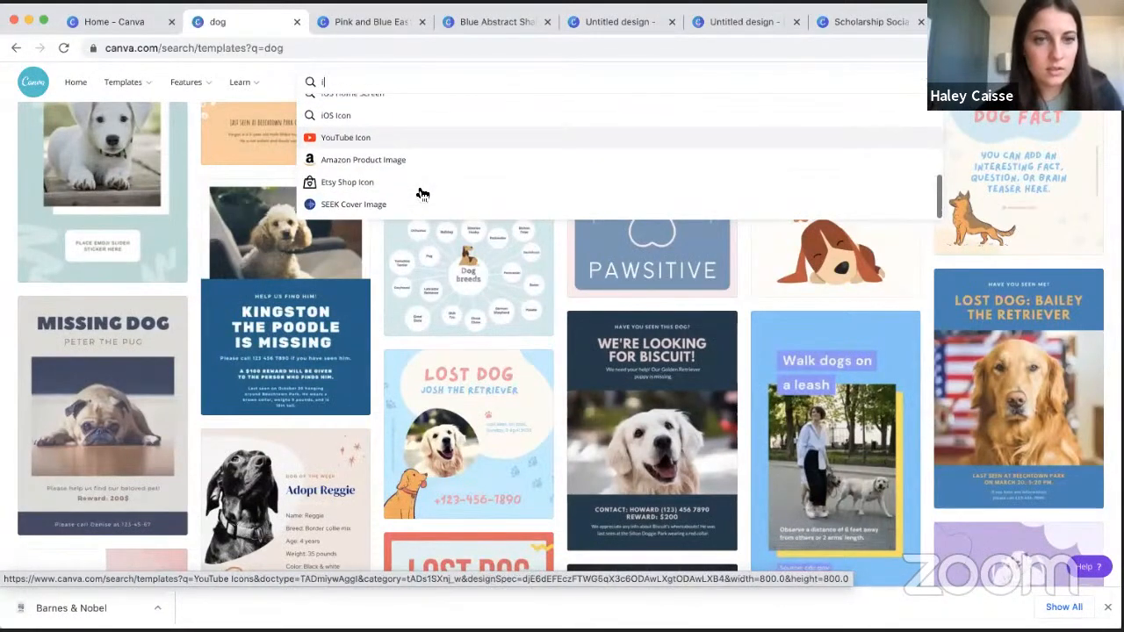
{"action": "scroll", "coordinate": [402, 123], "scroll_direction": "up", "scroll_amount": 1}
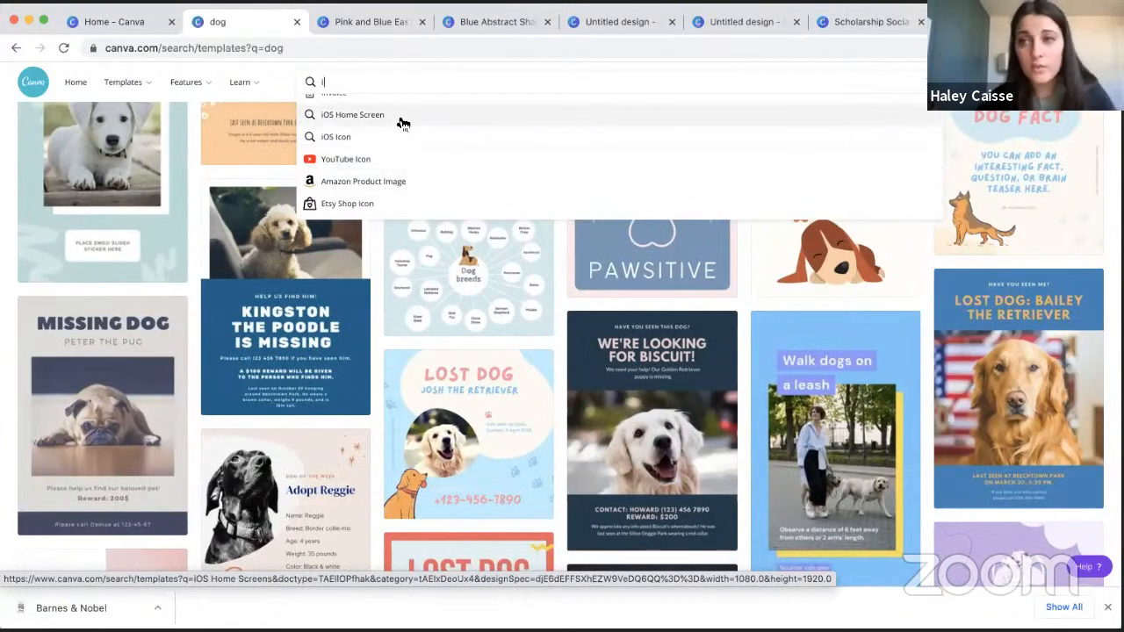
{"action": "scroll", "coordinate": [400, 121], "scroll_direction": "down", "scroll_amount": 1}
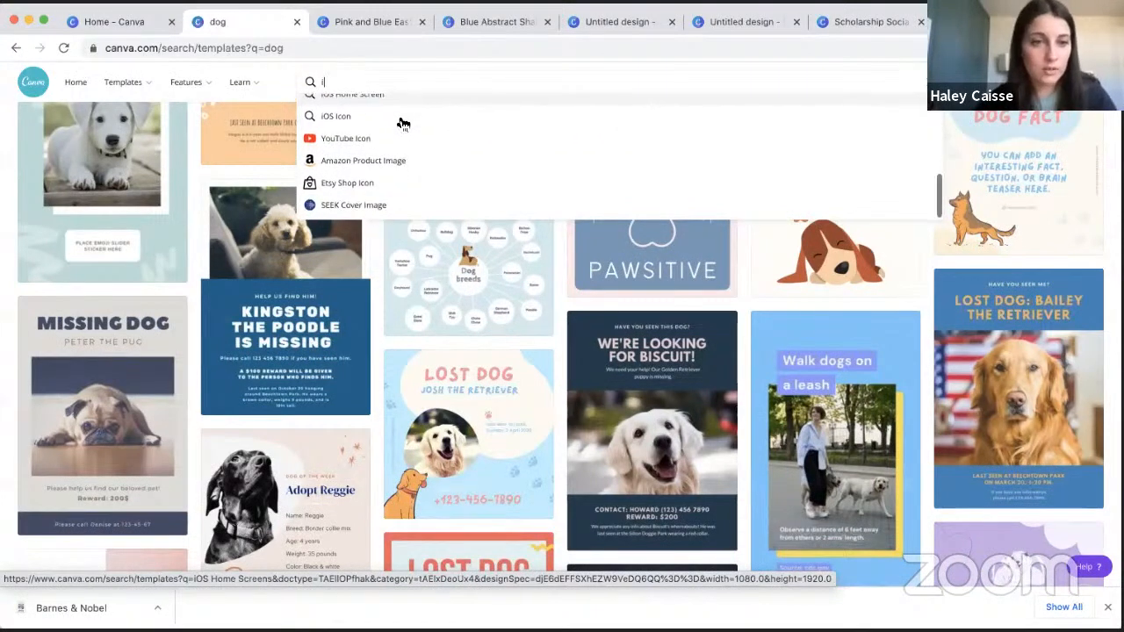
{"action": "left_click", "coordinate": [379, 231]}
{"action": "scroll", "coordinate": [731, 232], "scroll_direction": "up", "scroll_amount": 3}
{"action": "scroll", "coordinate": [730, 228], "scroll_direction": "up", "scroll_amount": 5}
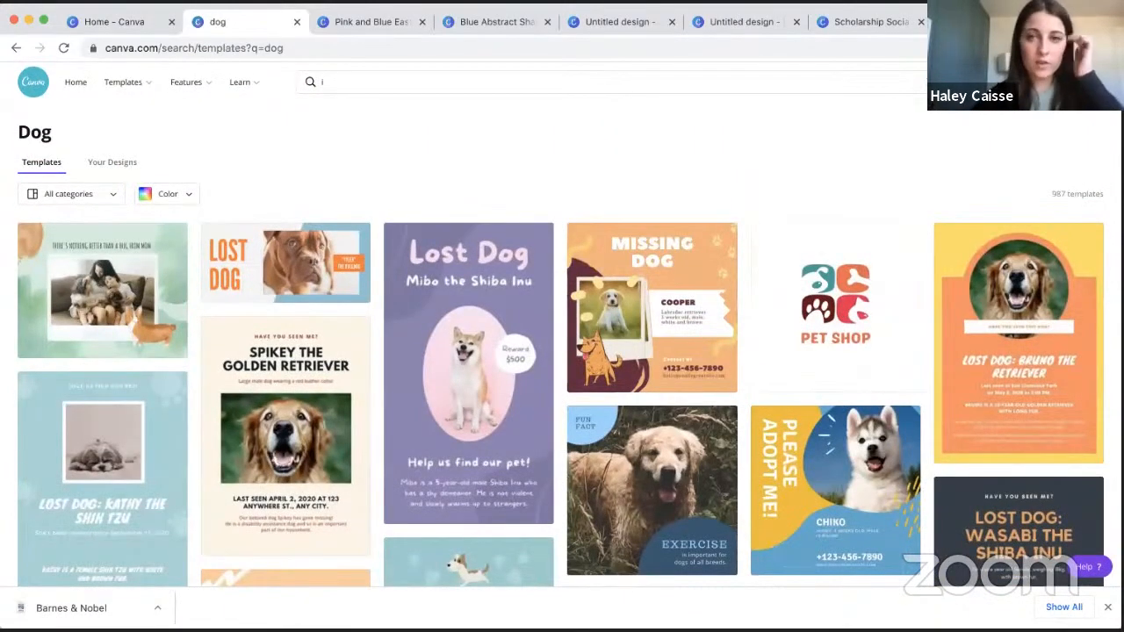
- View the custom size fields and available measurement units for a new design without creating one
{"action": "left_click", "coordinate": [996, 83]}
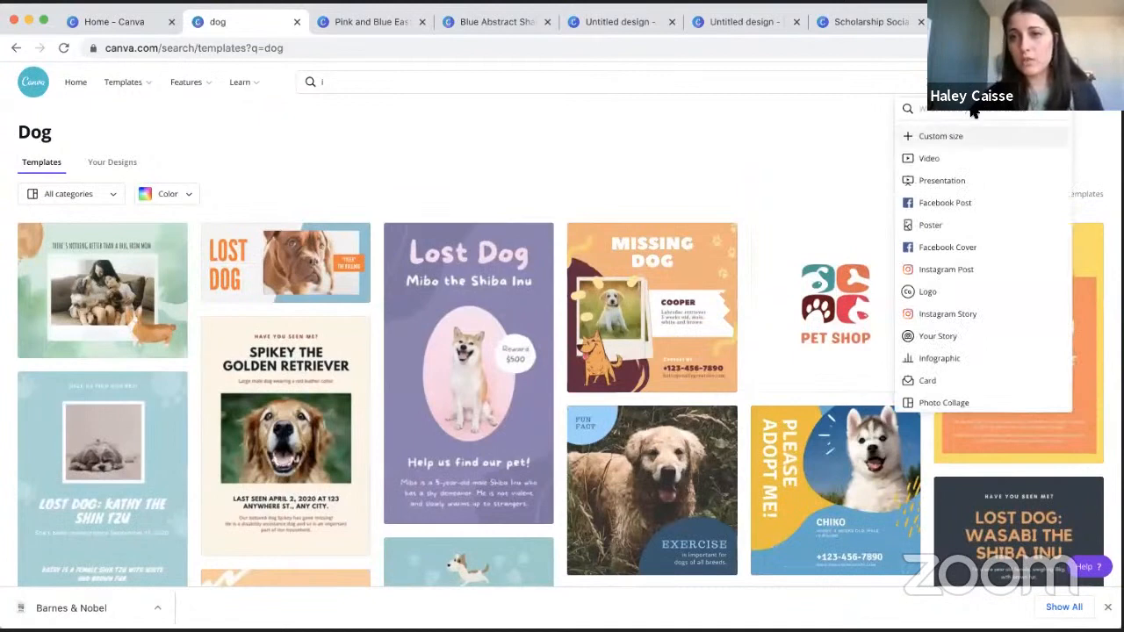
{"action": "left_click", "coordinate": [939, 136]}
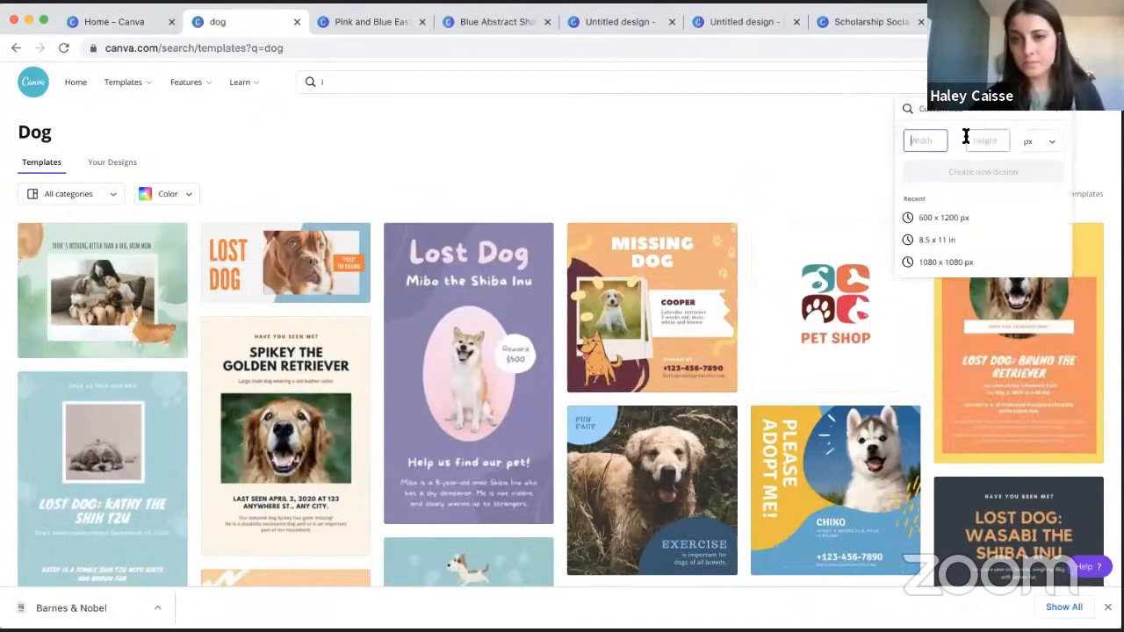
{"action": "left_click", "coordinate": [1034, 144]}
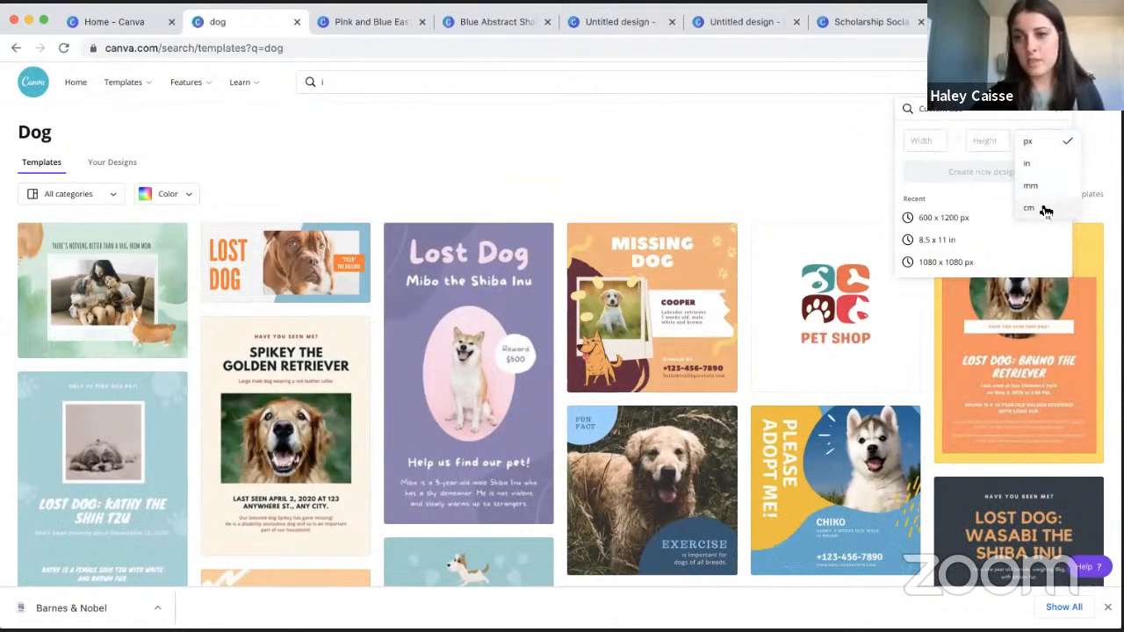
{"action": "left_click", "coordinate": [702, 122]}
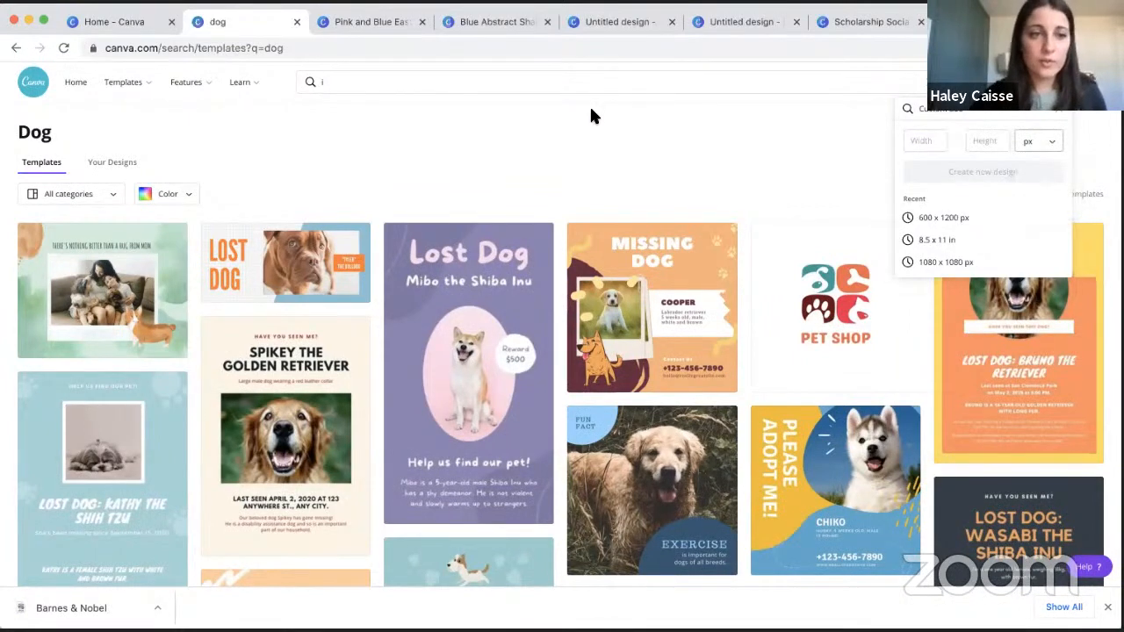
- Return to the home page and browse the recent designs and the Instagram, poster and Facebook post templates
{"action": "left_click", "coordinate": [76, 83]}
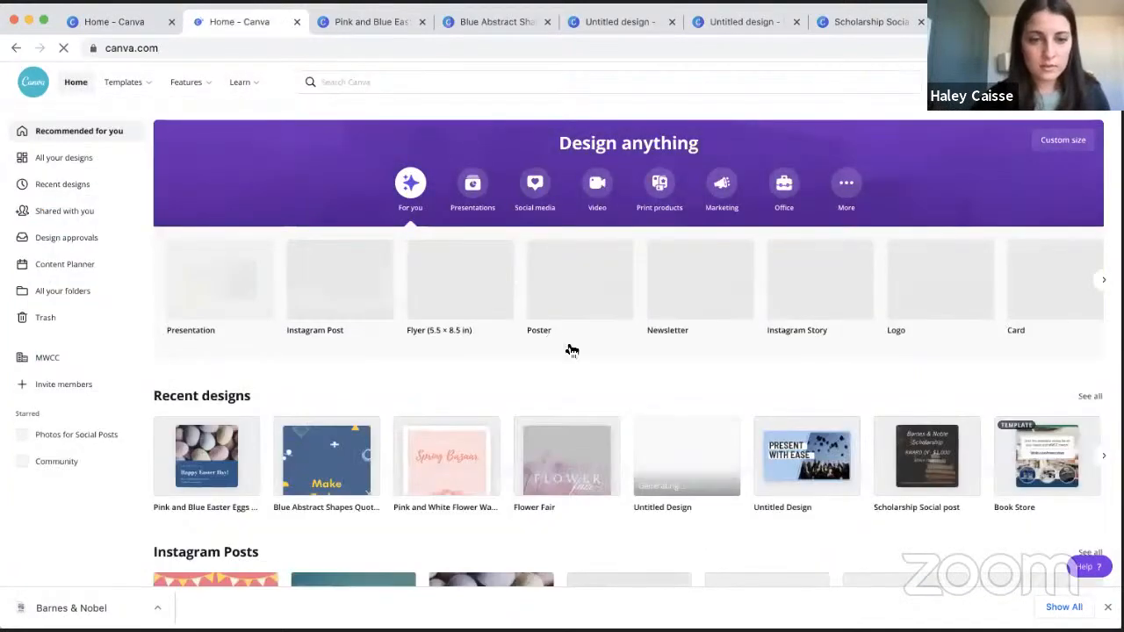
{"action": "scroll", "coordinate": [463, 379], "scroll_direction": "down", "scroll_amount": 3}
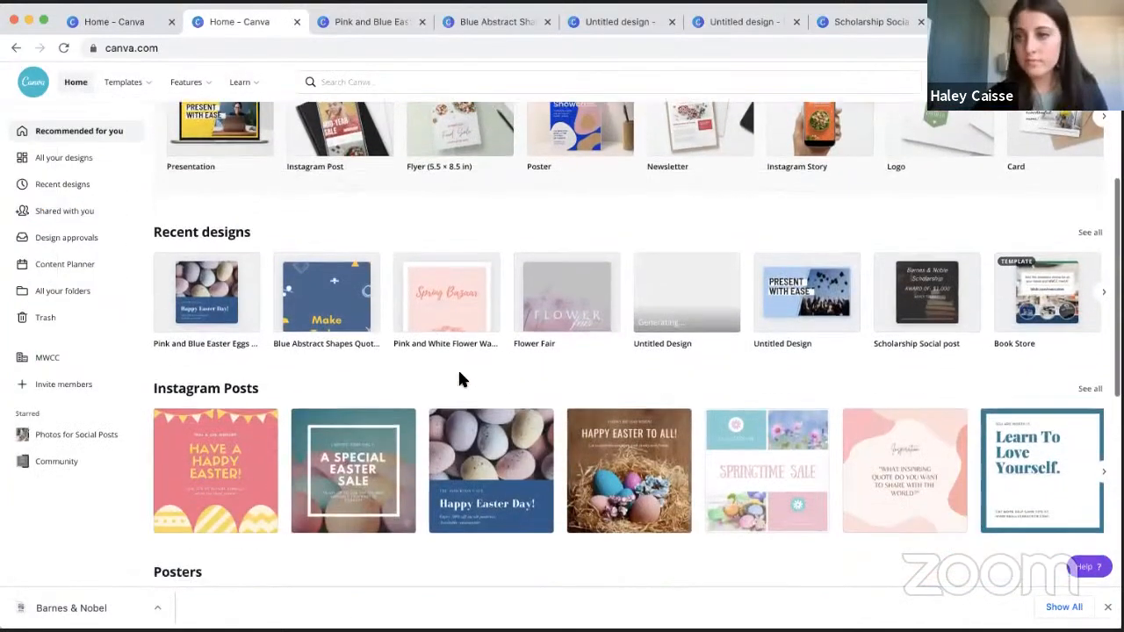
{"action": "scroll", "coordinate": [468, 358], "scroll_direction": "down", "scroll_amount": 2}
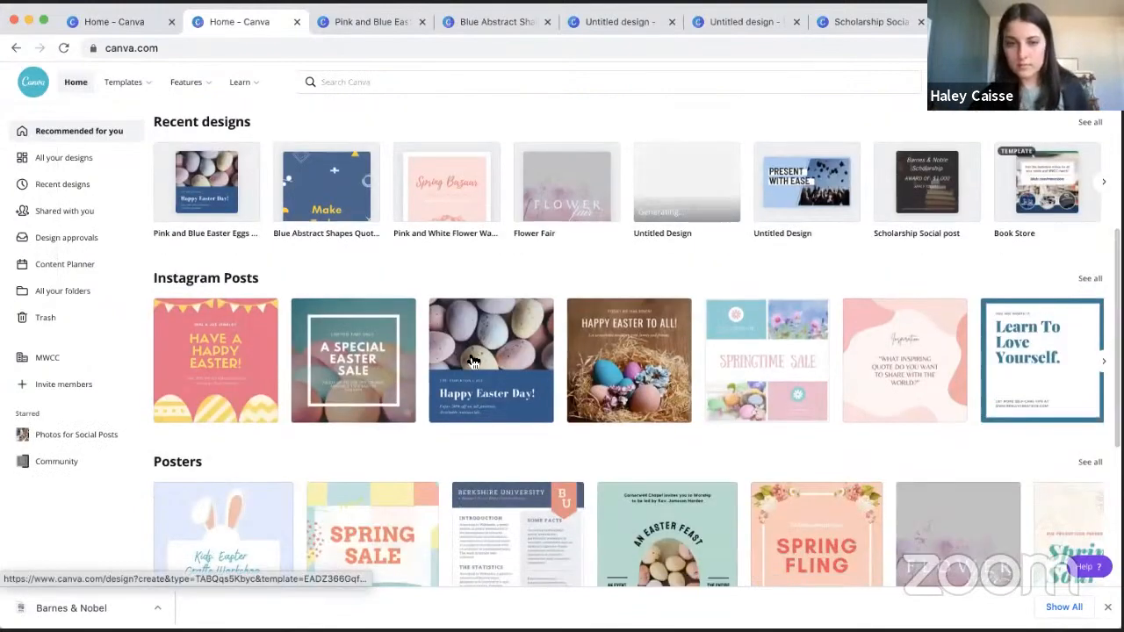
{"action": "scroll", "coordinate": [470, 360], "scroll_direction": "down", "scroll_amount": 3}
{"action": "scroll", "coordinate": [471, 361], "scroll_direction": "down", "scroll_amount": 1}
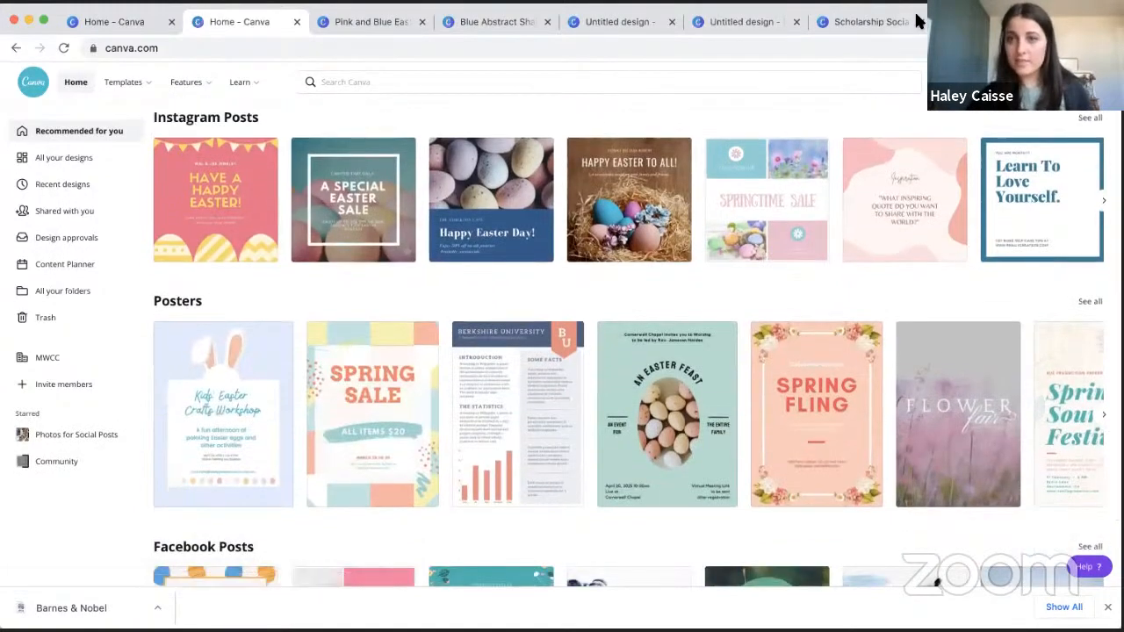
{"action": "scroll", "coordinate": [998, 326], "scroll_direction": "down", "scroll_amount": 3}
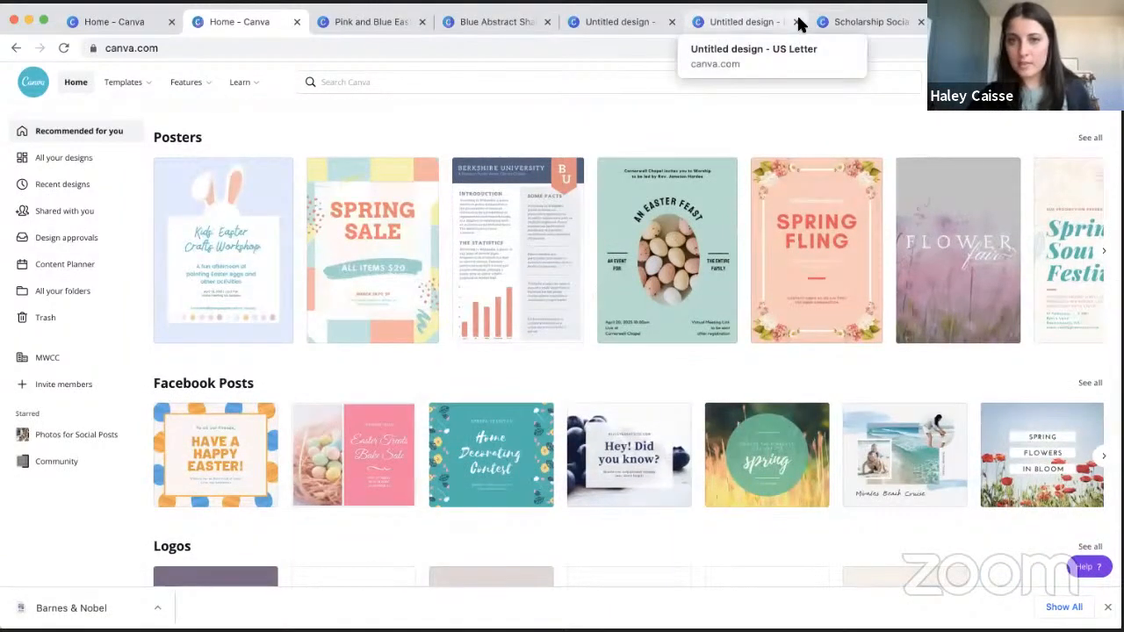
- Close the two untitled designs and go to page 4 of the Scholarship Social post design
{"action": "left_click", "coordinate": [796, 22]}
{"action": "left_click", "coordinate": [671, 22]}
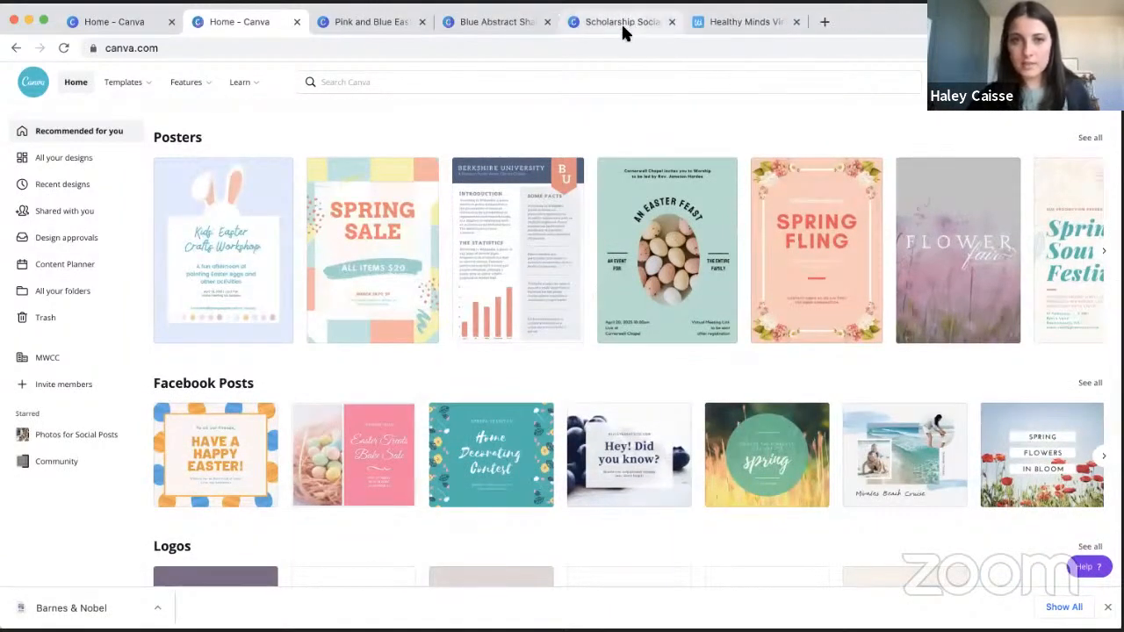
{"action": "left_click", "coordinate": [620, 21]}
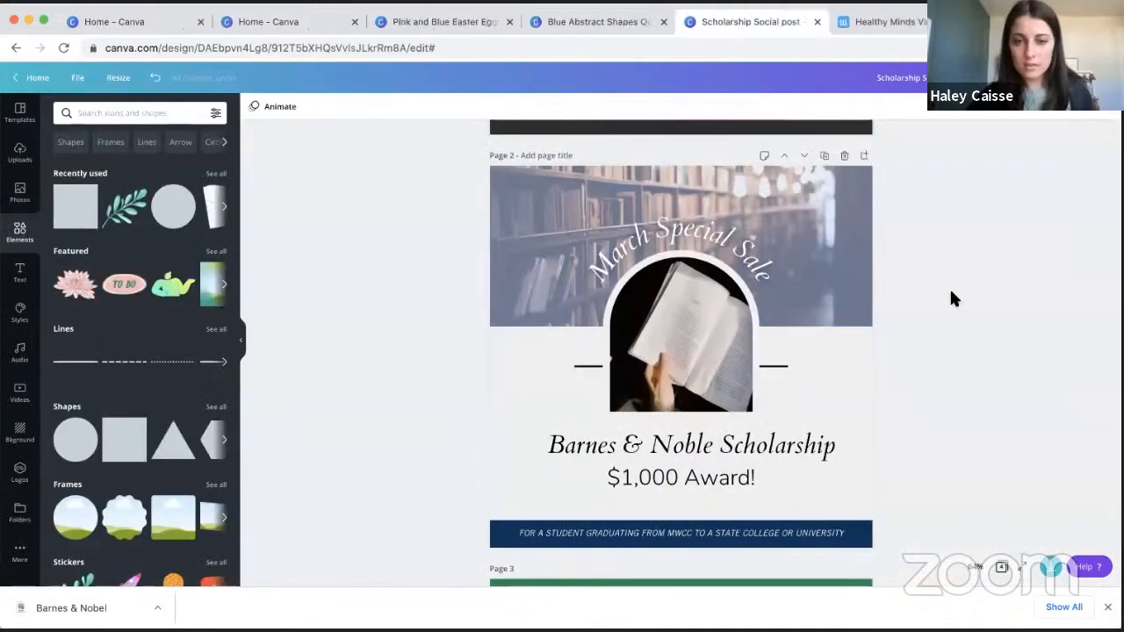
{"action": "scroll", "coordinate": [955, 298], "scroll_direction": "down", "scroll_amount": 3}
{"action": "scroll", "coordinate": [954, 298], "scroll_direction": "down", "scroll_amount": 5}
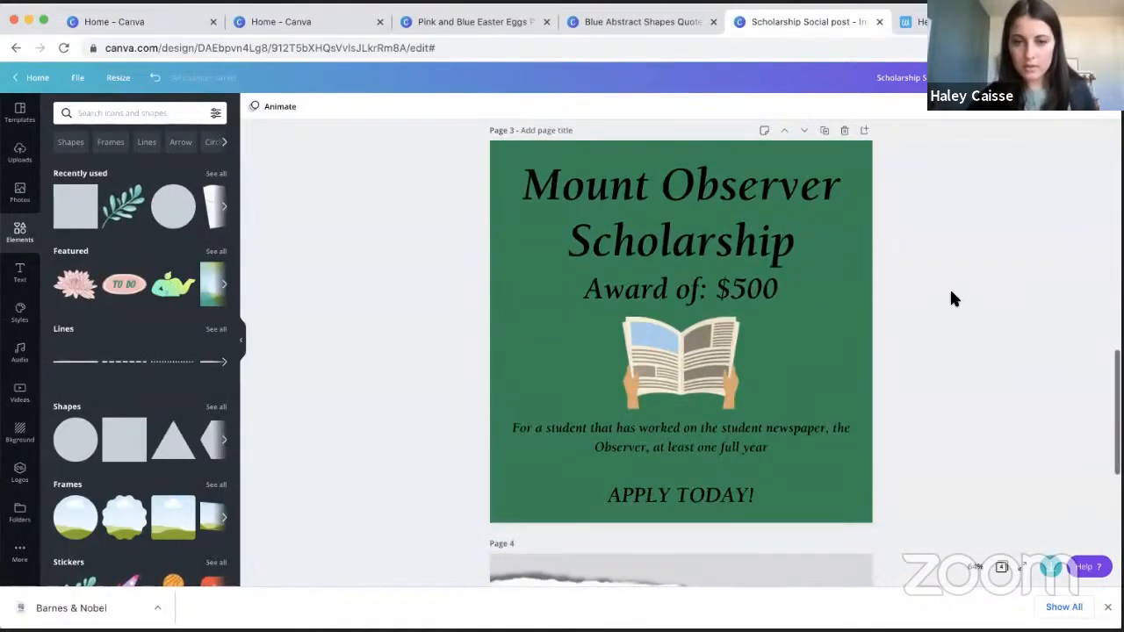
{"action": "scroll", "coordinate": [951, 293], "scroll_direction": "down", "scroll_amount": 2}
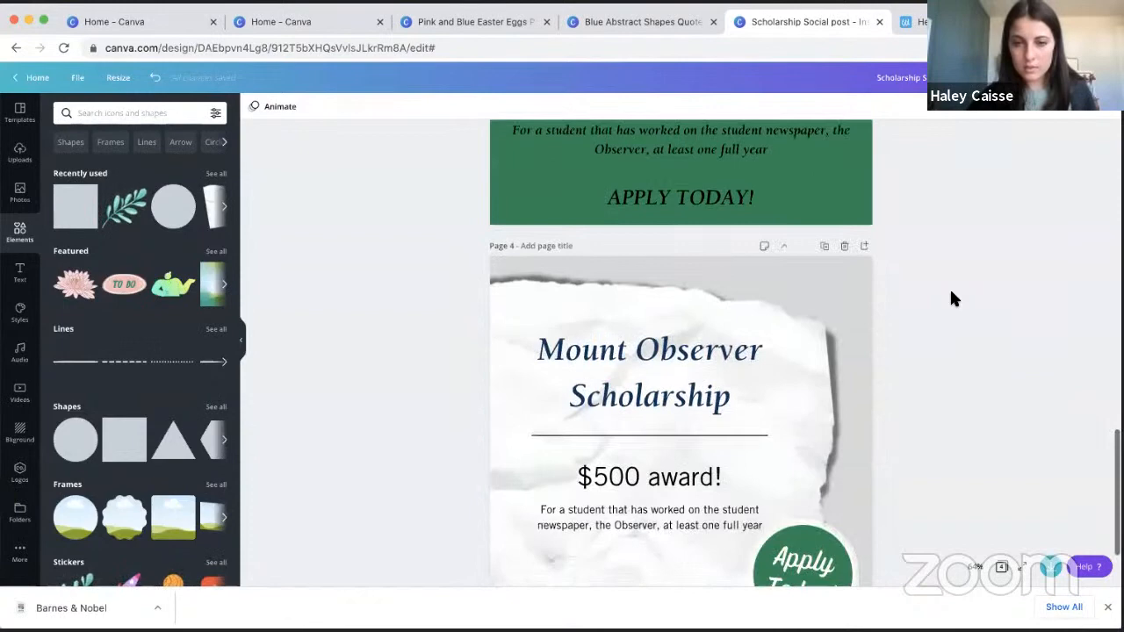
{"action": "scroll", "coordinate": [952, 293], "scroll_direction": "down", "scroll_amount": 1}
{"action": "scroll", "coordinate": [951, 297], "scroll_direction": "down", "scroll_amount": 1}
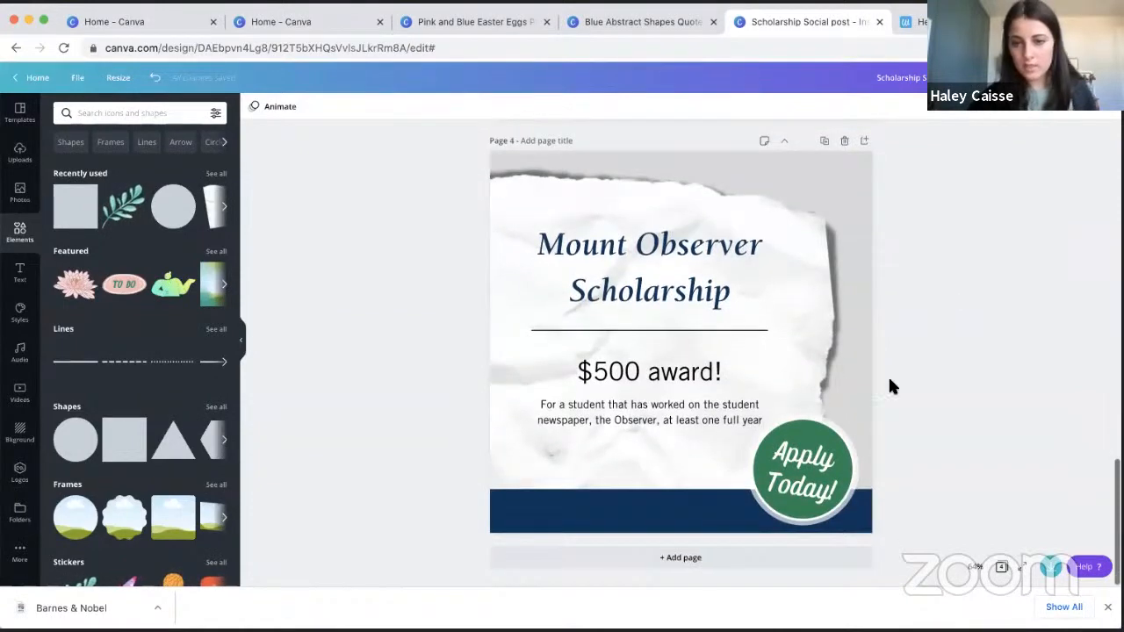
- Move the "Apply Today!" text and its green badge together slightly upward on page 4
{"action": "left_click", "coordinate": [818, 484]}
{"action": "left_click", "coordinate": [814, 427], "text": "shift"}
{"action": "left_click_drag", "start_coordinate": [796, 473], "coordinate": [795, 465]}
{"action": "left_click", "coordinate": [934, 338]}
- Rotate the heading, divider line, award text and description together slightly counterclockwise to follow the torn paper's tilt
{"action": "left_click", "coordinate": [672, 417]}
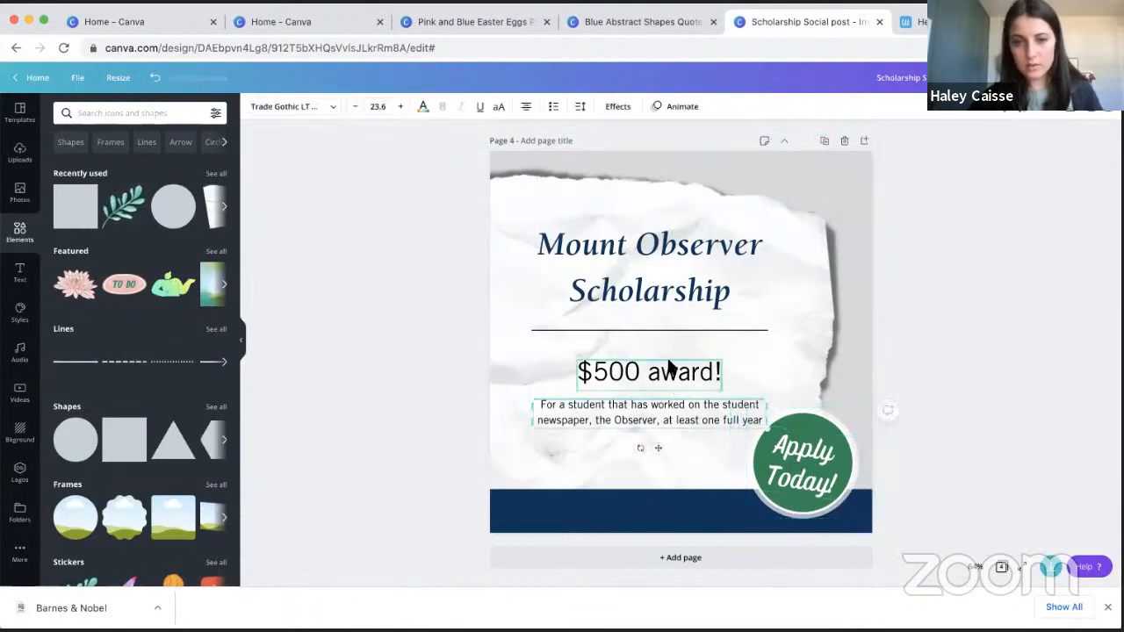
{"action": "left_click", "coordinate": [669, 364], "text": "shift"}
{"action": "left_click", "coordinate": [691, 328], "text": "shift"}
{"action": "left_click", "coordinate": [693, 313], "text": "shift"}
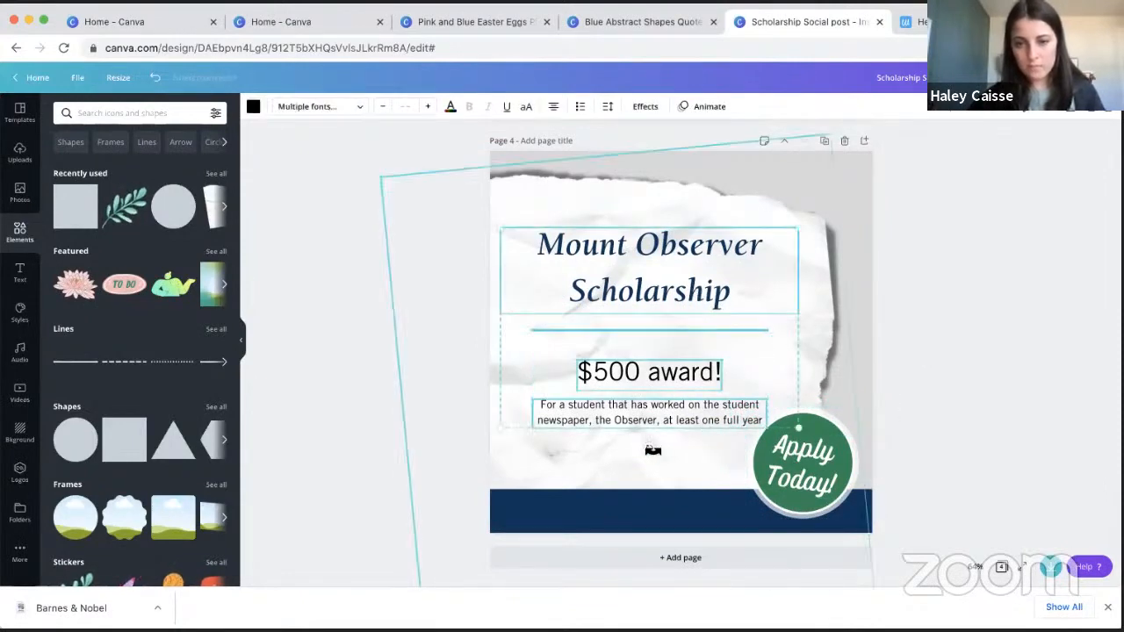
{"action": "left_click_drag", "start_coordinate": [652, 451], "coordinate": [661, 457]}
{"action": "left_click", "coordinate": [978, 312]}
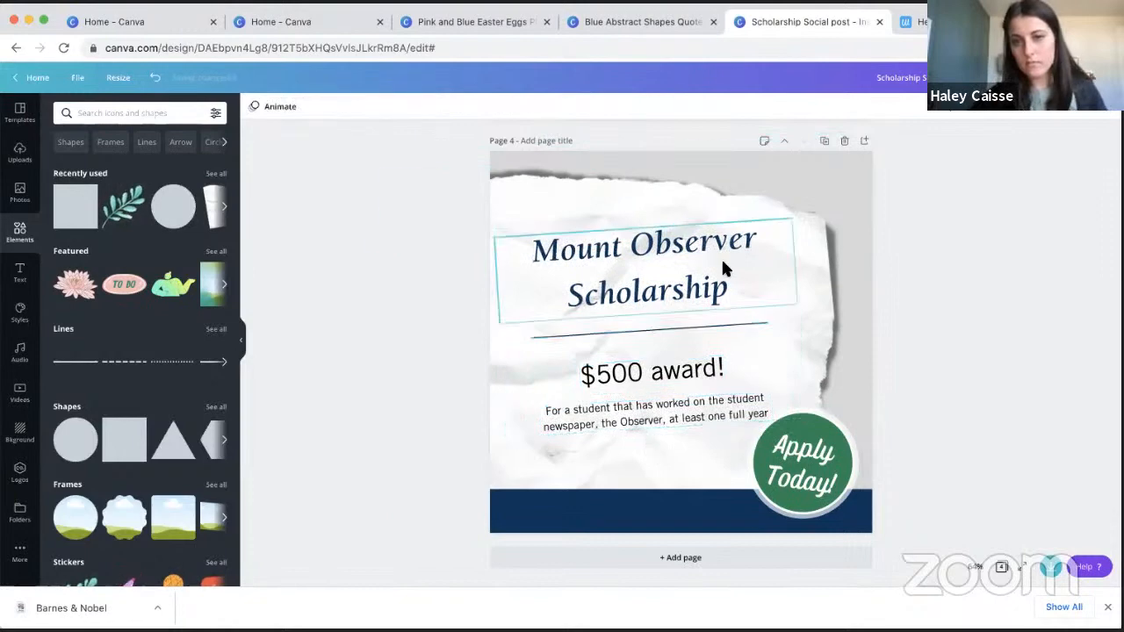
- Move the tilted heading, divider line, award text and description together slightly left on the torn paper
{"action": "left_click", "coordinate": [721, 257]}
{"action": "left_click", "coordinate": [724, 324], "text": "shift"}
{"action": "left_click", "coordinate": [709, 364], "text": "shift"}
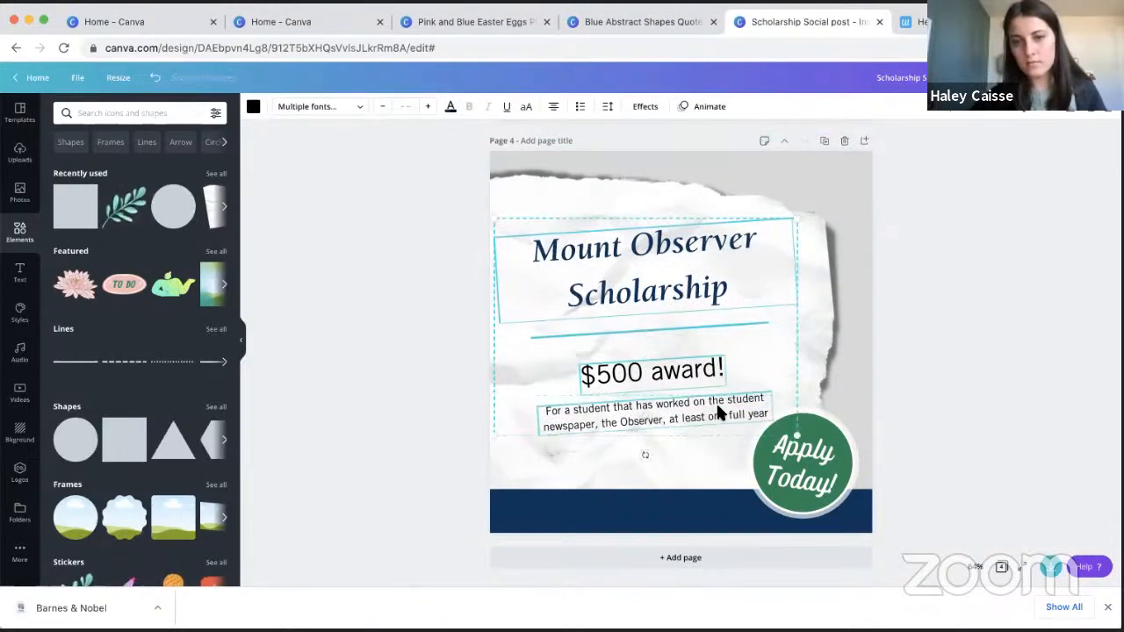
{"action": "left_click_drag", "start_coordinate": [715, 405], "coordinate": [714, 424]}
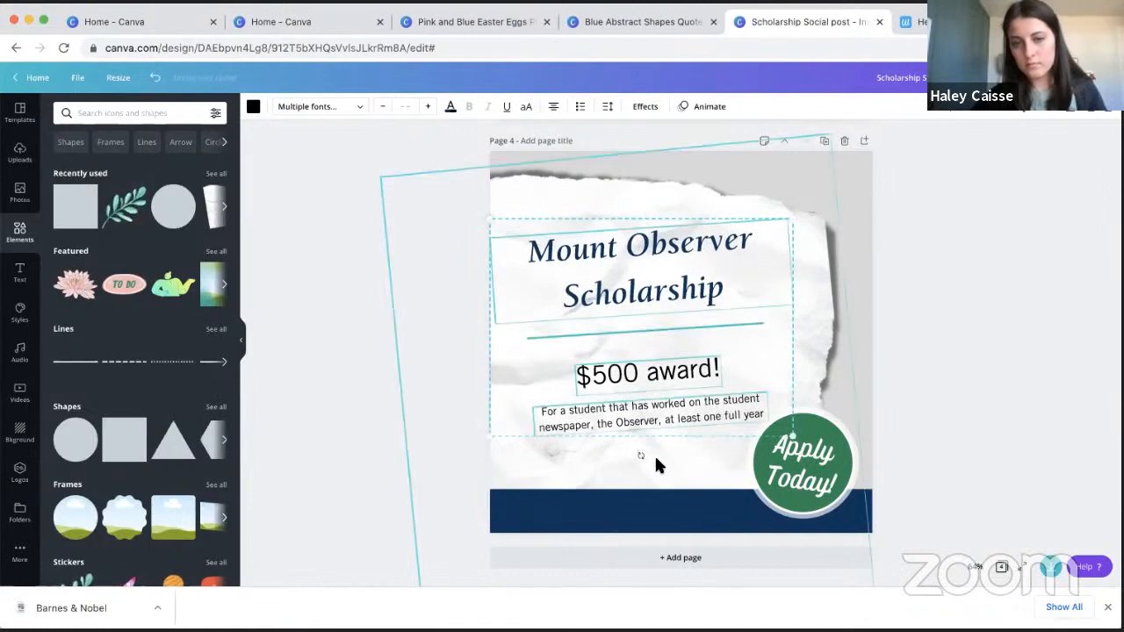
{"action": "left_click_drag", "start_coordinate": [641, 458], "coordinate": [644, 460]}
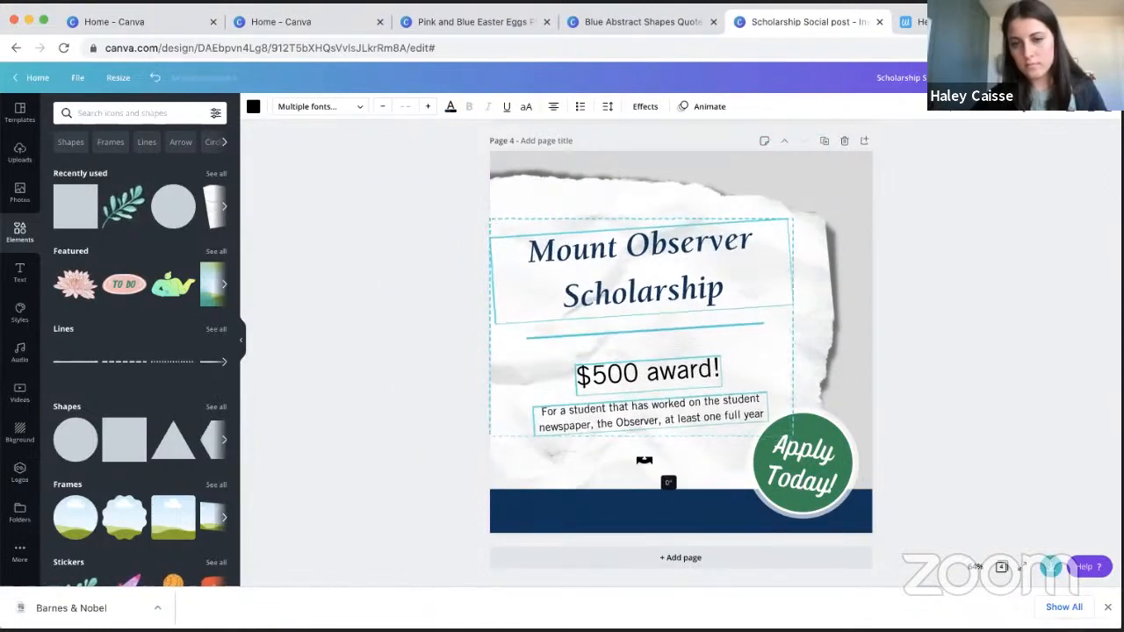
{"action": "left_click", "coordinate": [1035, 279]}
- Copy the "Mount Observer Scholarship" heading's text style to "$500 award!" and widen its text box to fit one line
{"action": "left_click", "coordinate": [637, 251]}
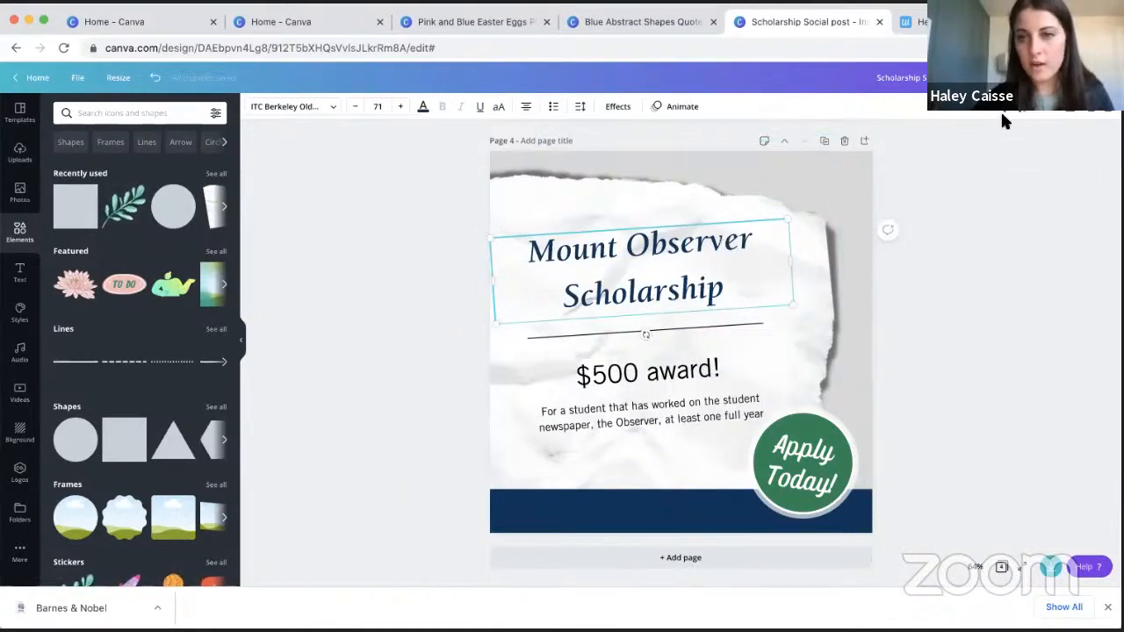
{"action": "left_click", "coordinate": [626, 382]}
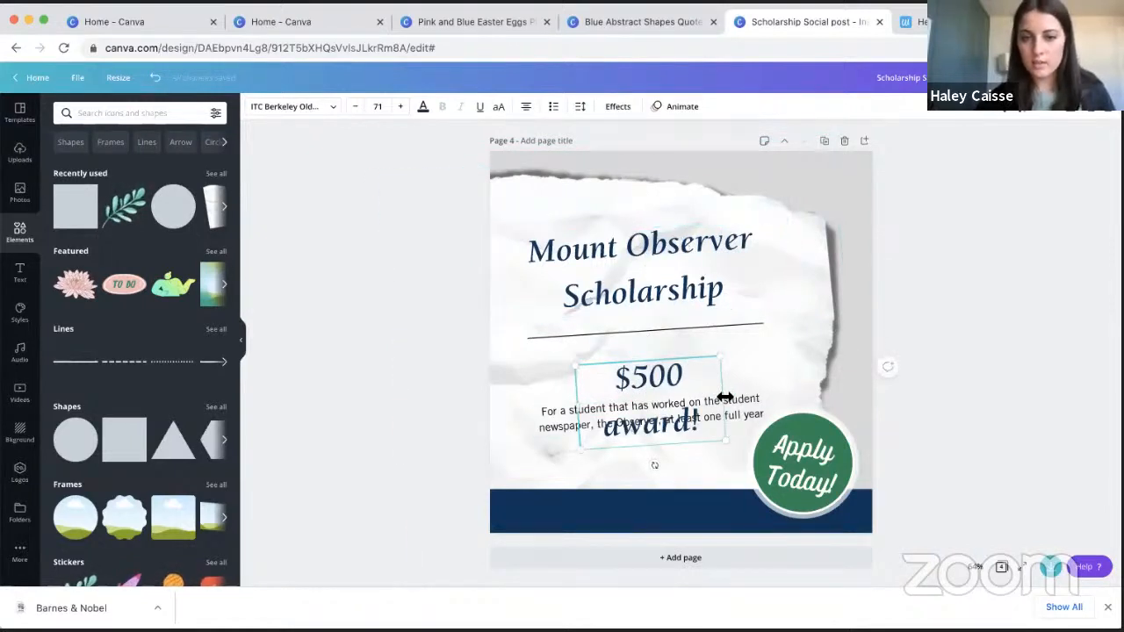
{"action": "left_click_drag", "start_coordinate": [722, 395], "coordinate": [808, 385]}
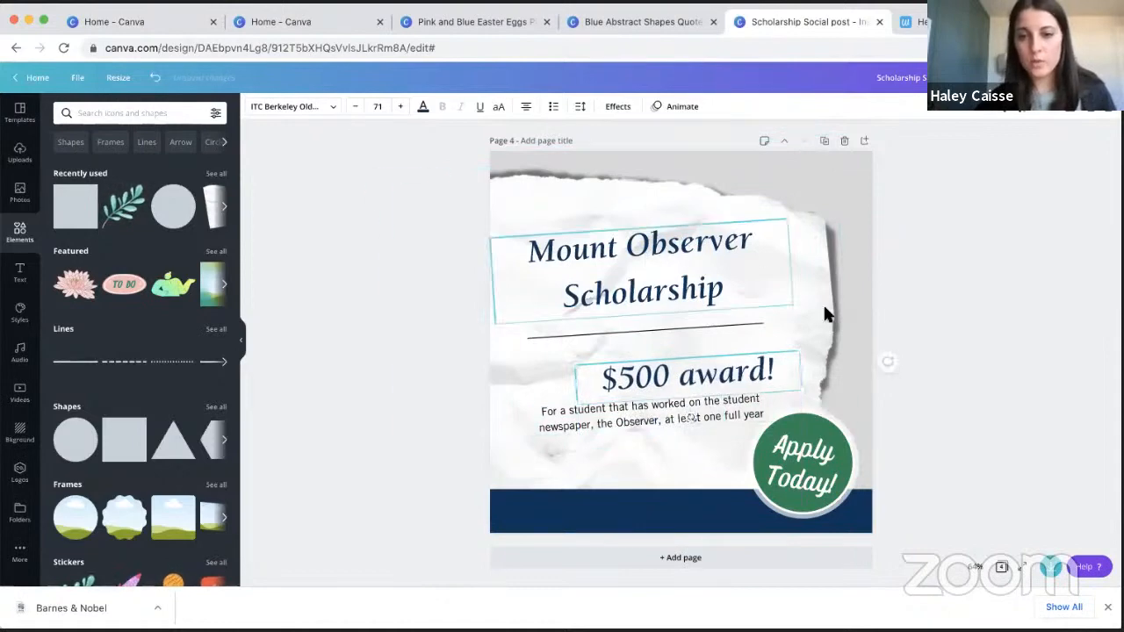
- Undo the copied text style and the widened text box on "$500 award!"
{"action": "left_click", "coordinate": [941, 253]}
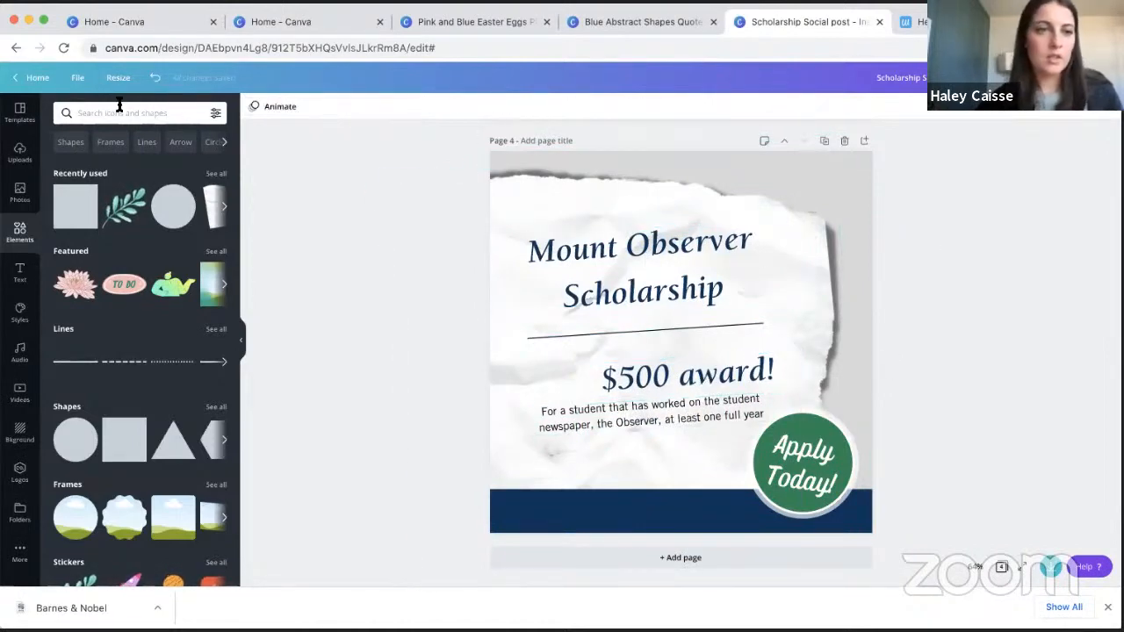
{"action": "left_click", "coordinate": [154, 79]}
{"action": "left_click", "coordinate": [155, 79]}
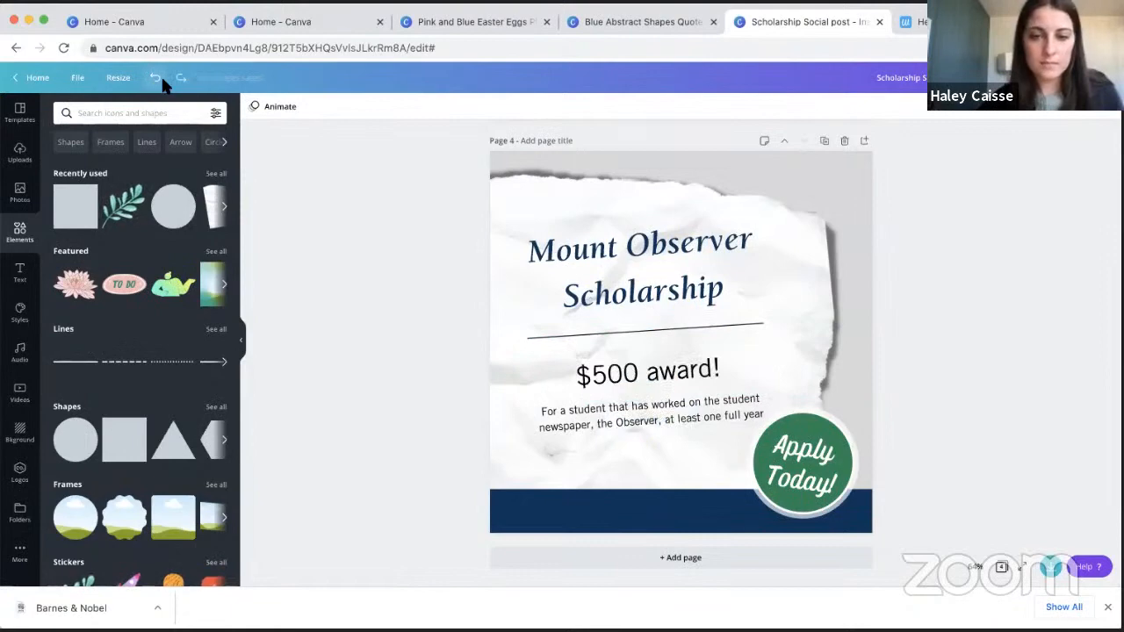
- Set the torn paper image's transparency to 98 and lock it in place on page 4
{"action": "left_click", "coordinate": [657, 424]}
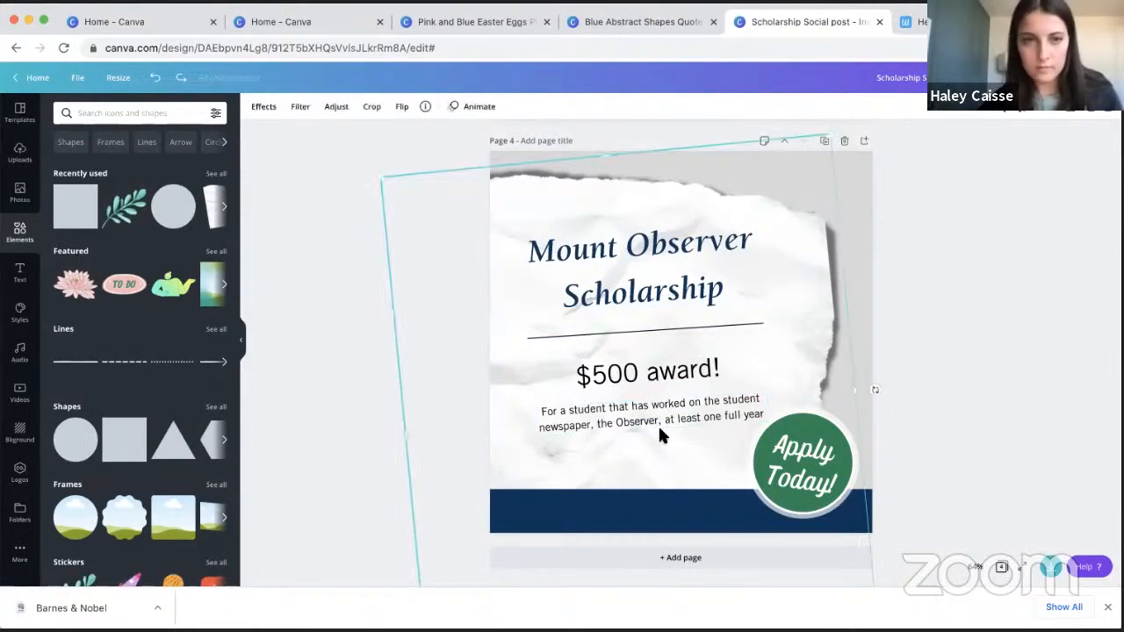
{"action": "left_click", "coordinate": [688, 412]}
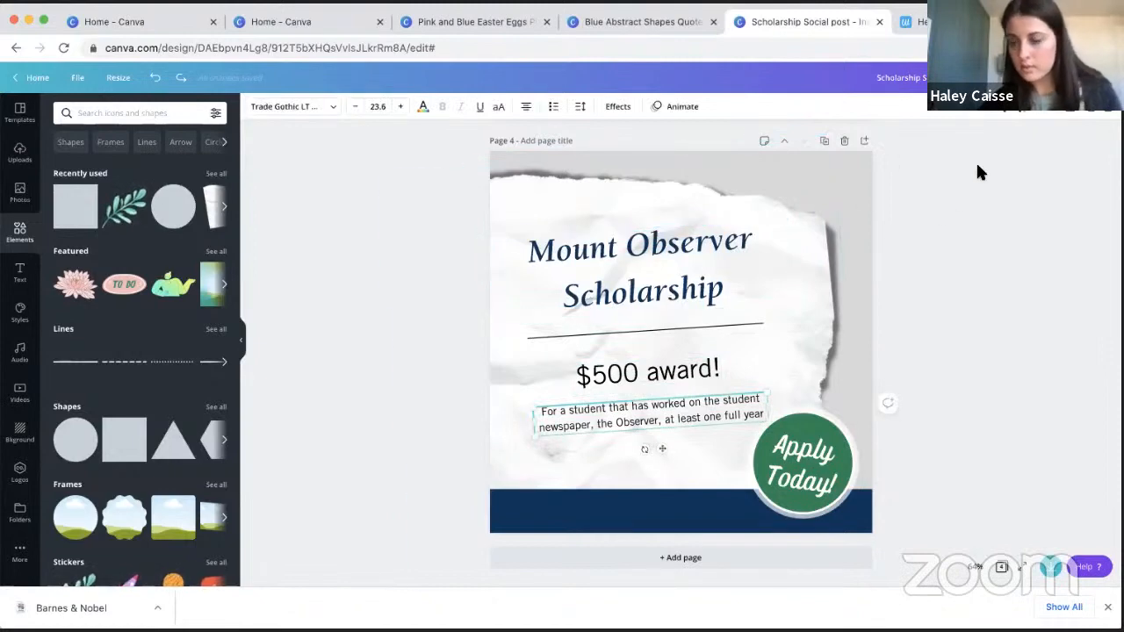
{"action": "left_click", "coordinate": [794, 217]}
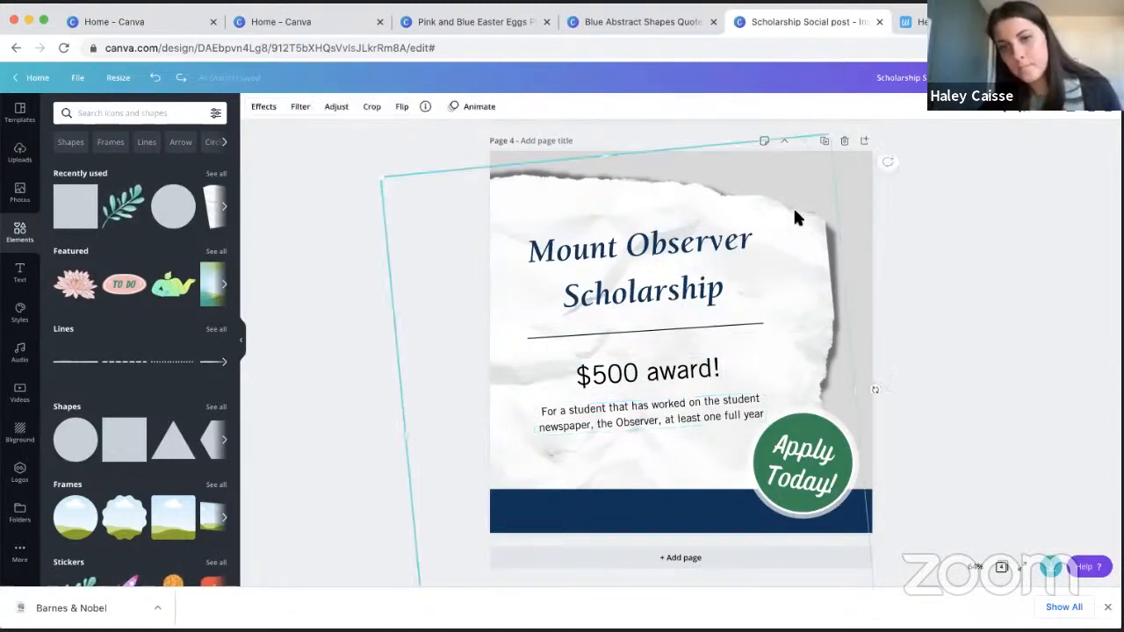
{"action": "left_click", "coordinate": [1027, 113]}
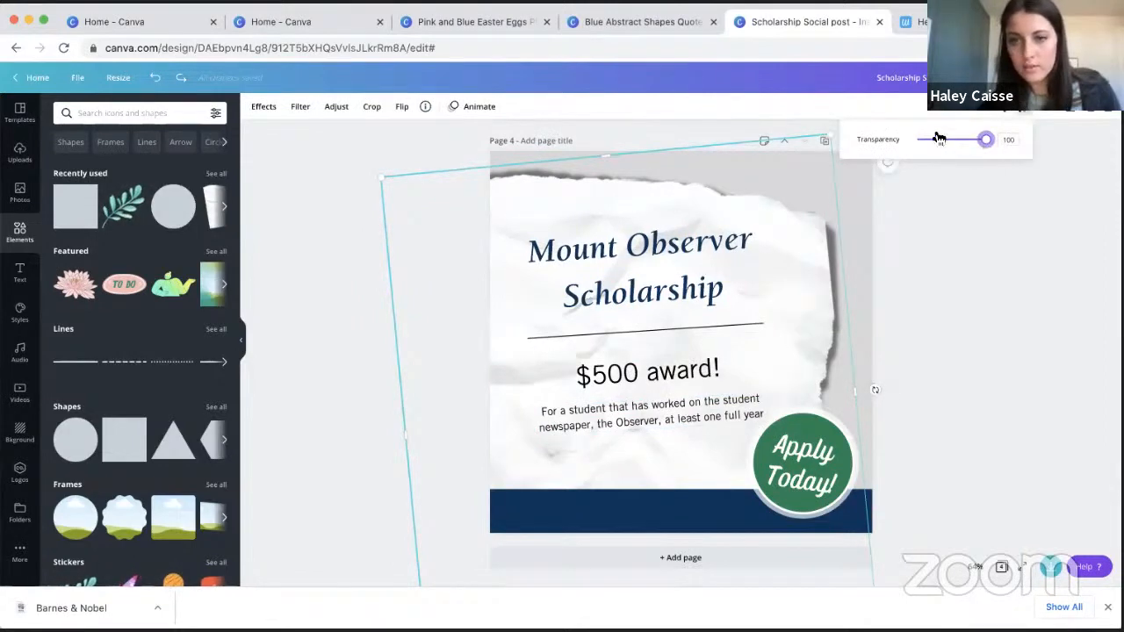
{"action": "left_click_drag", "start_coordinate": [939, 138], "coordinate": [983, 147]}
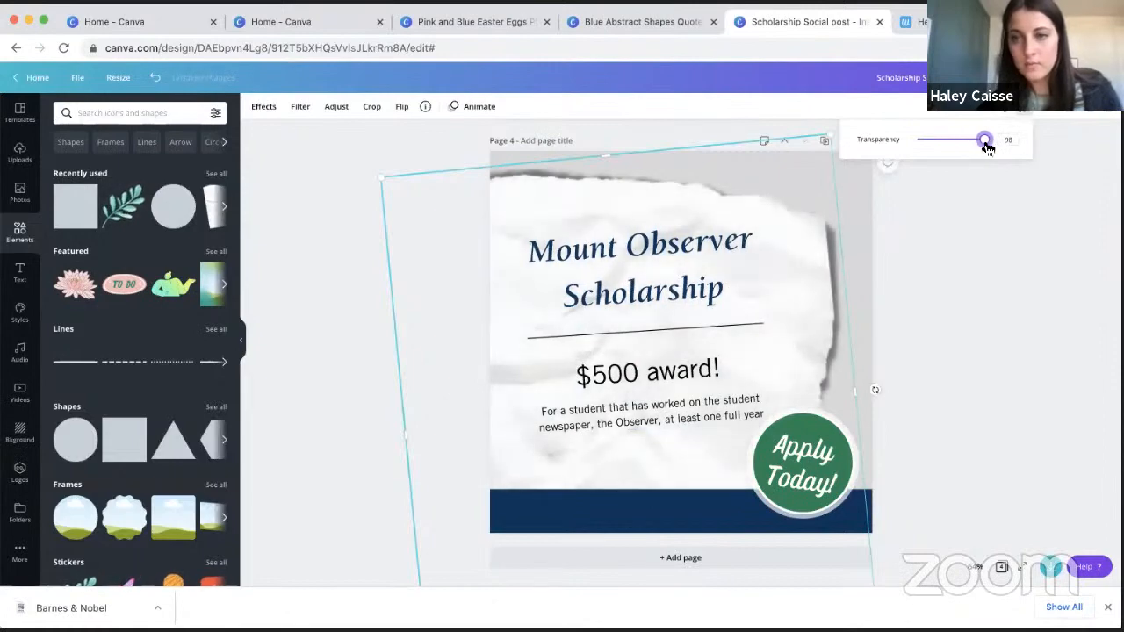
{"action": "left_click", "coordinate": [1075, 114]}
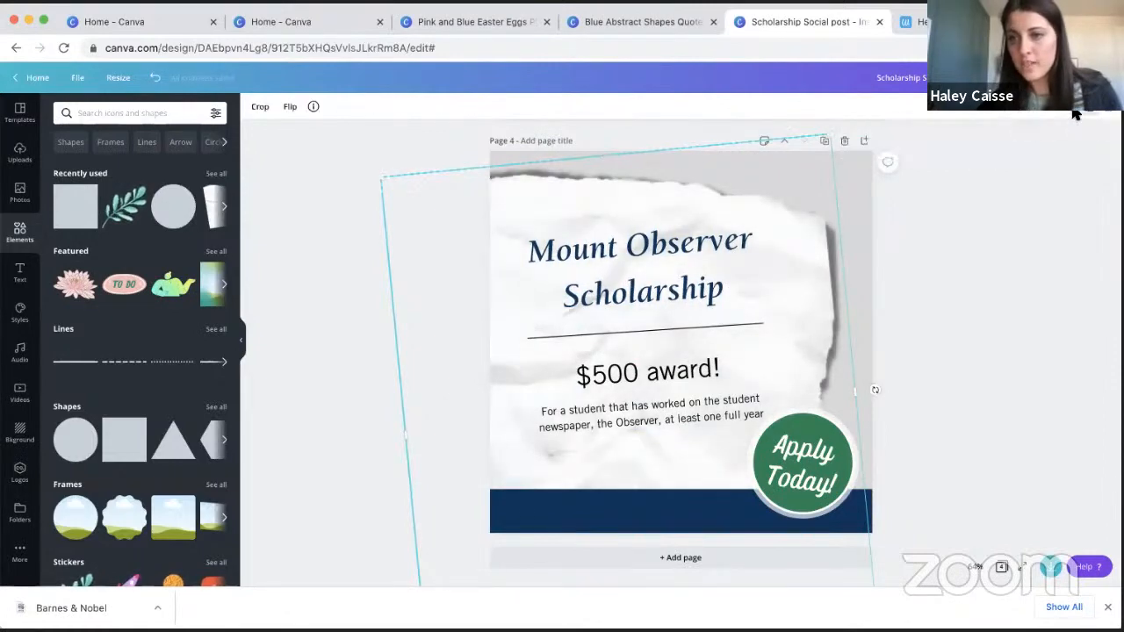
{"action": "left_click", "coordinate": [960, 357]}
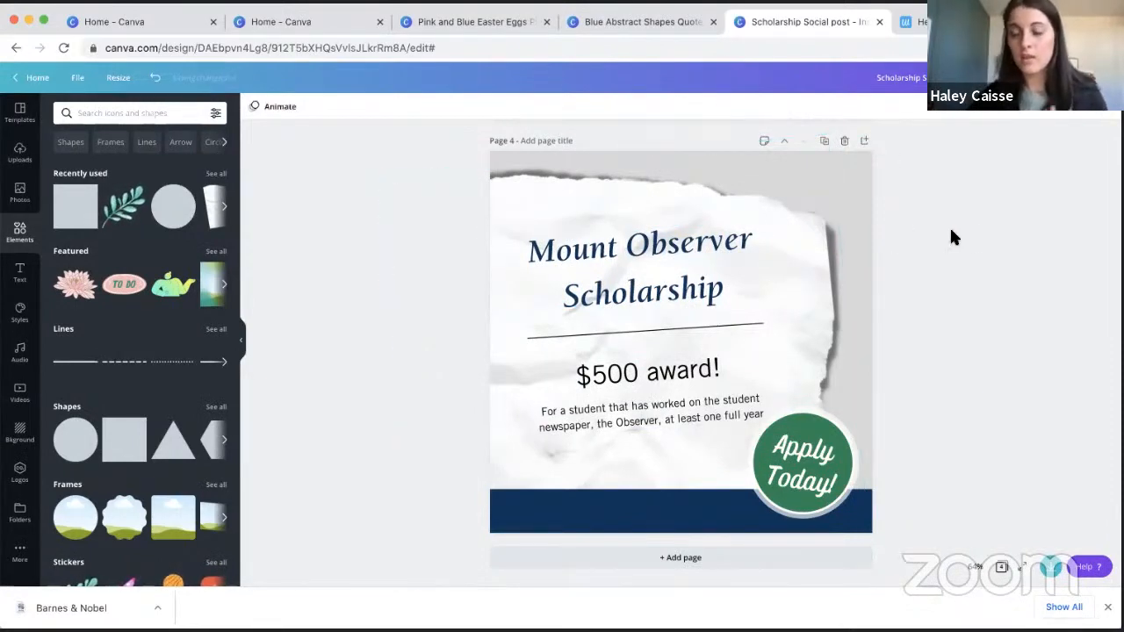
{"action": "left_click", "coordinate": [815, 225]}
{"action": "left_click", "coordinate": [981, 216]}
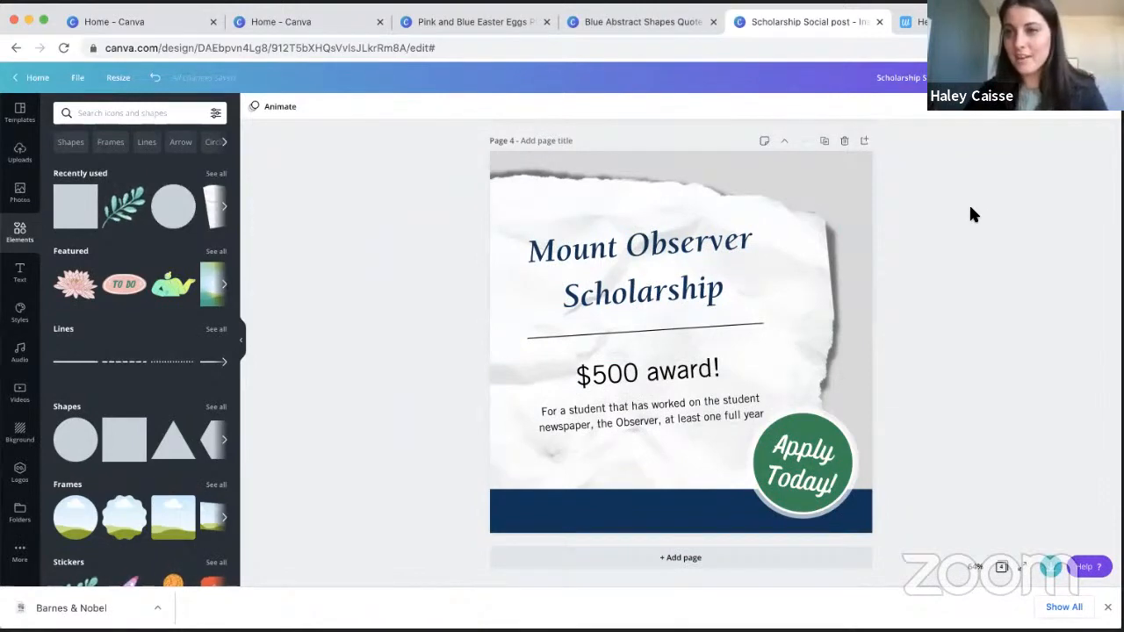
{"action": "left_click", "coordinate": [690, 265]}
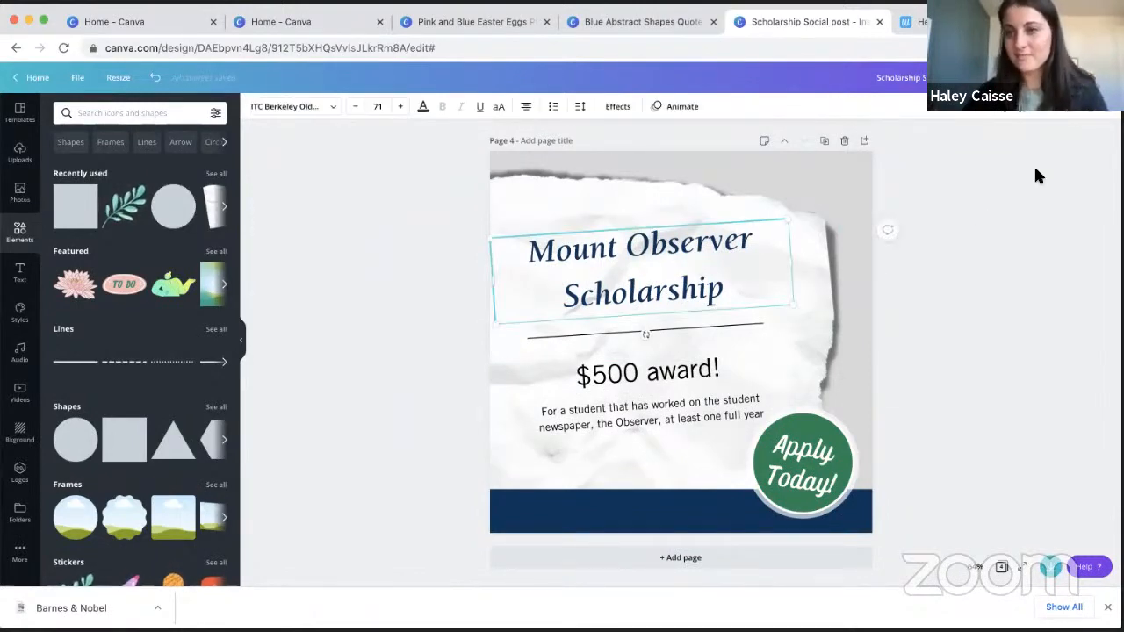
{"action": "scroll", "coordinate": [1035, 170], "scroll_direction": "up", "scroll_amount": 1}
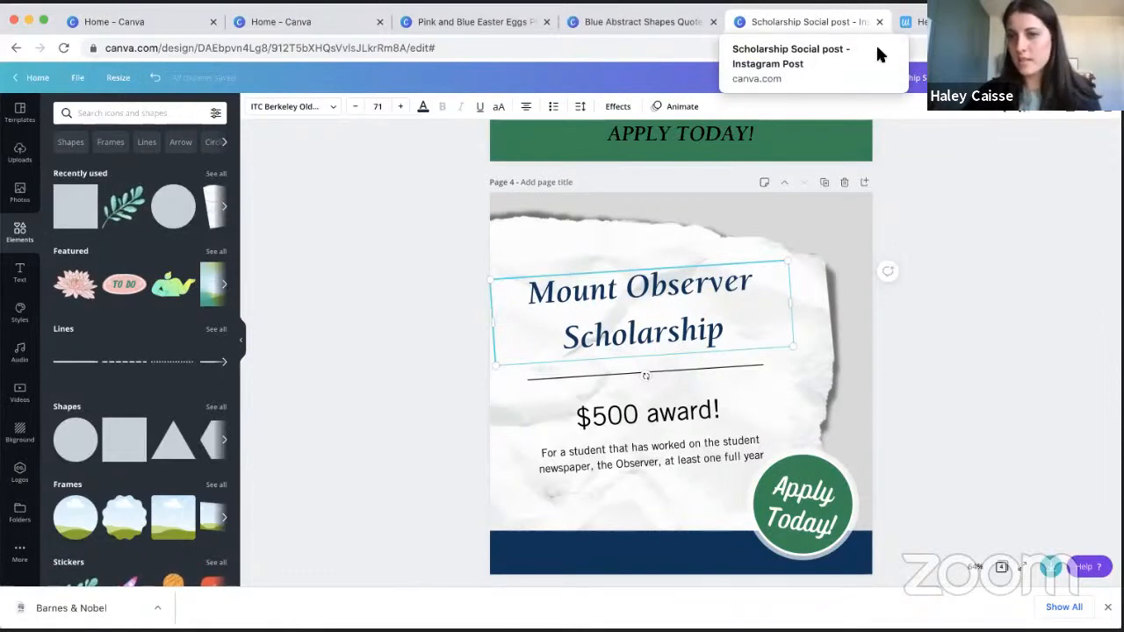
{"action": "left_click", "coordinate": [951, 183]}
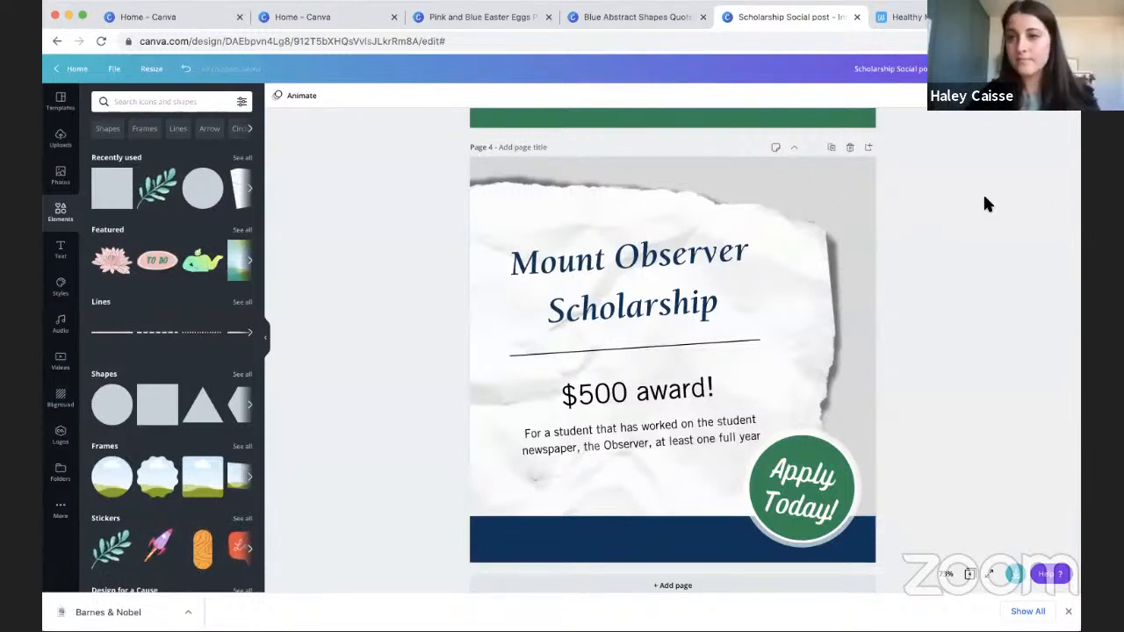
{"action": "scroll", "coordinate": [965, 200], "scroll_direction": "up", "scroll_amount": 2}
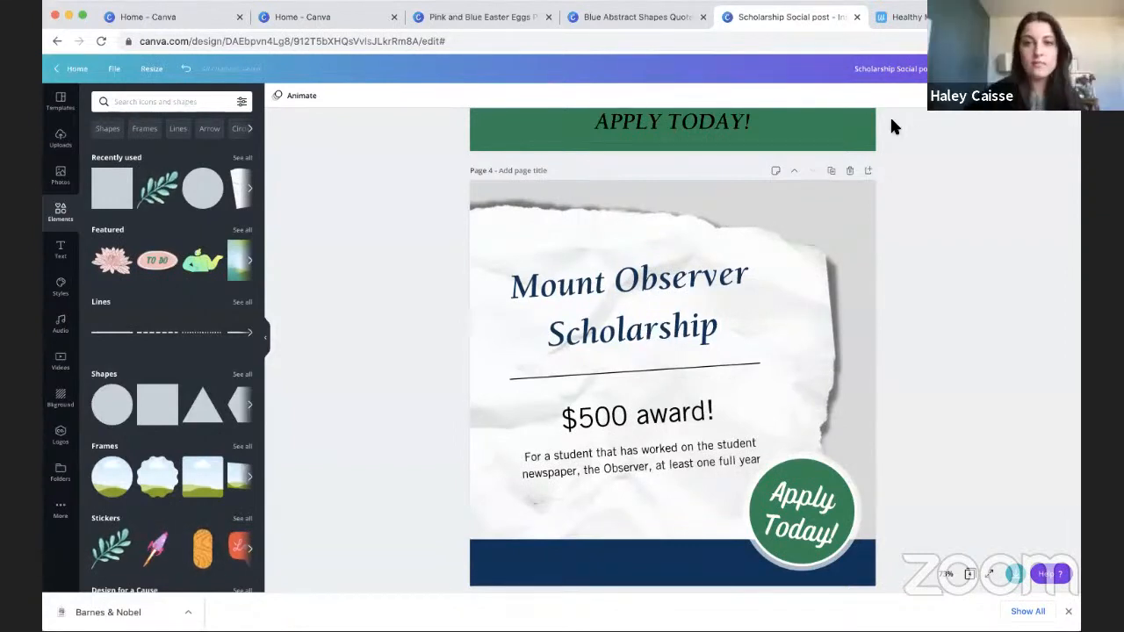
{"action": "scroll", "coordinate": [910, 160], "scroll_direction": "up", "scroll_amount": 1}
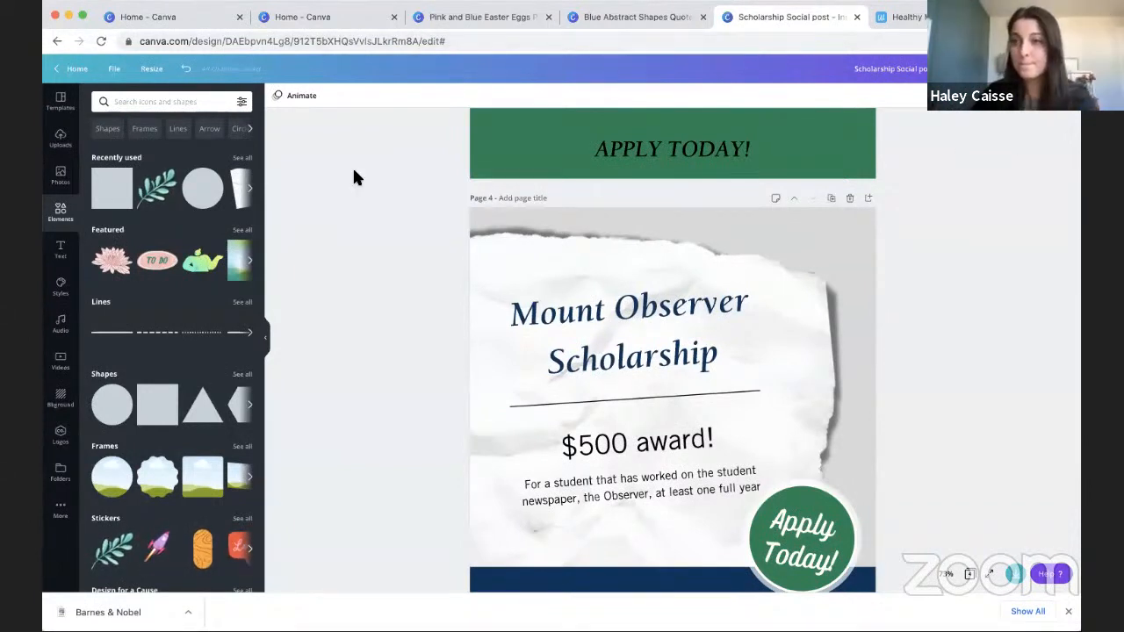
{"action": "scroll", "coordinate": [464, 246], "scroll_direction": "up", "scroll_amount": 1}
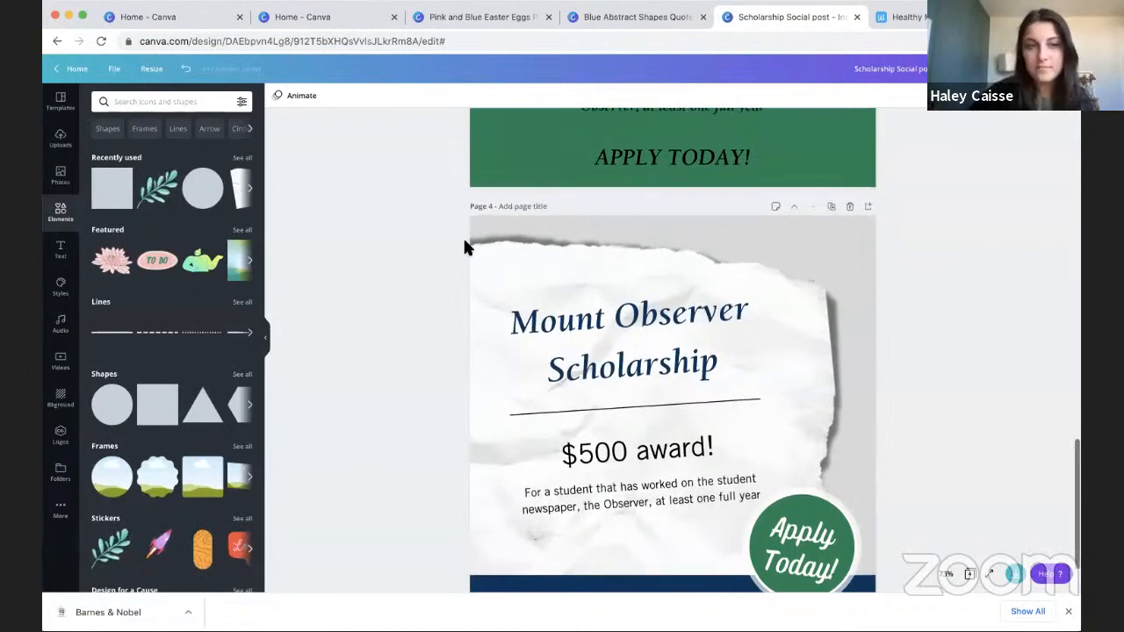
- Add a blank page after page 4 and show the full collection of featured elements
{"action": "scroll", "coordinate": [465, 246], "scroll_direction": "down", "scroll_amount": 2}
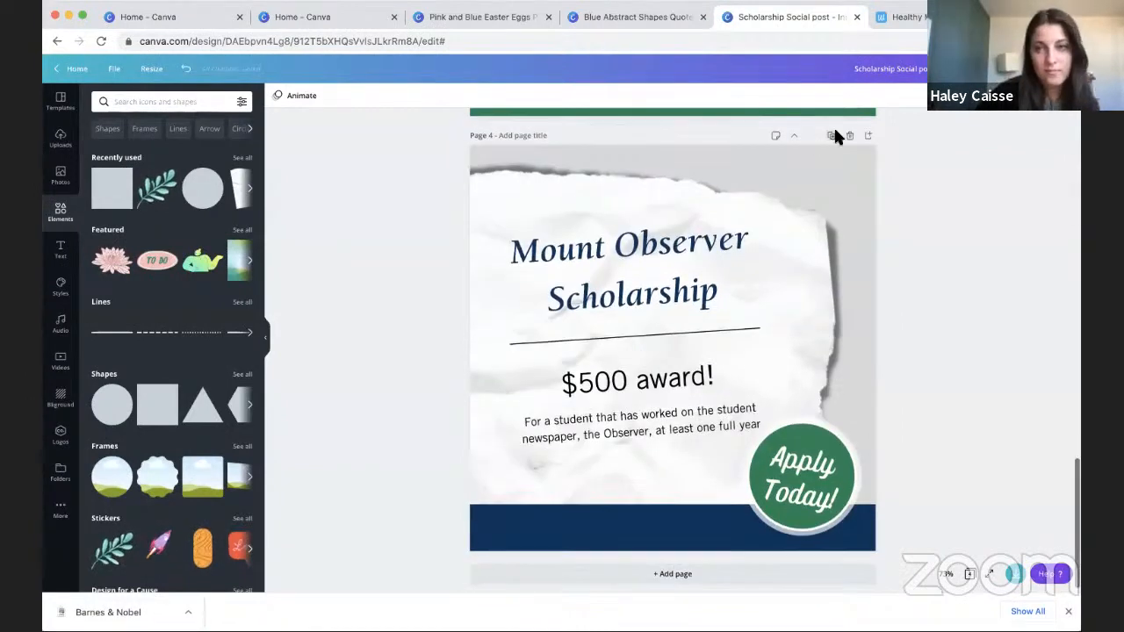
{"action": "left_click", "coordinate": [867, 135]}
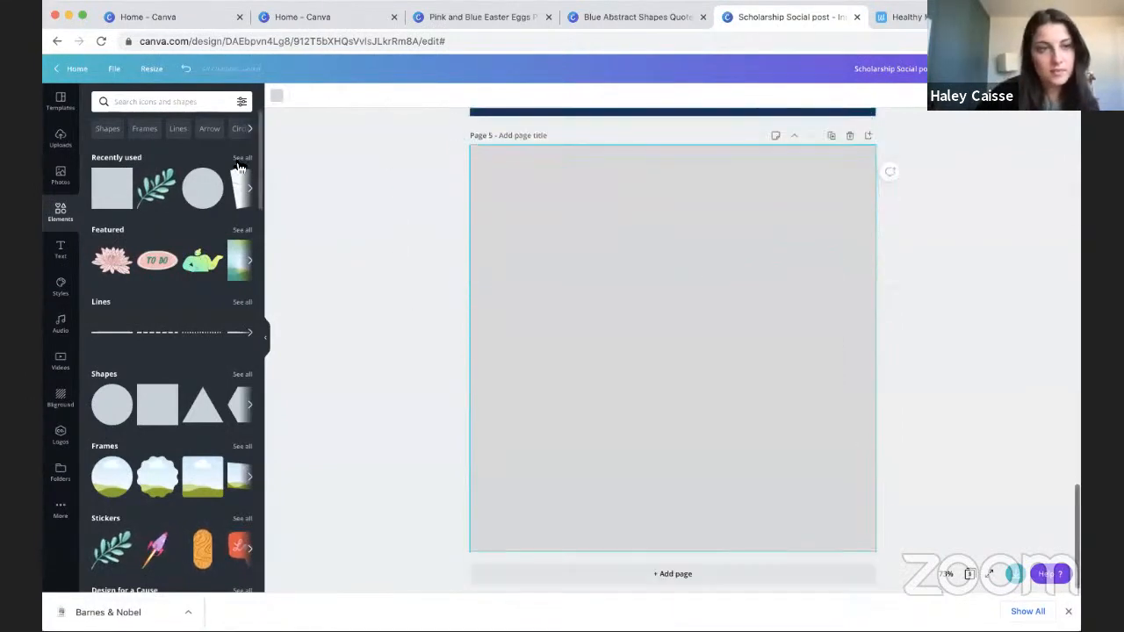
{"action": "left_click", "coordinate": [241, 228]}
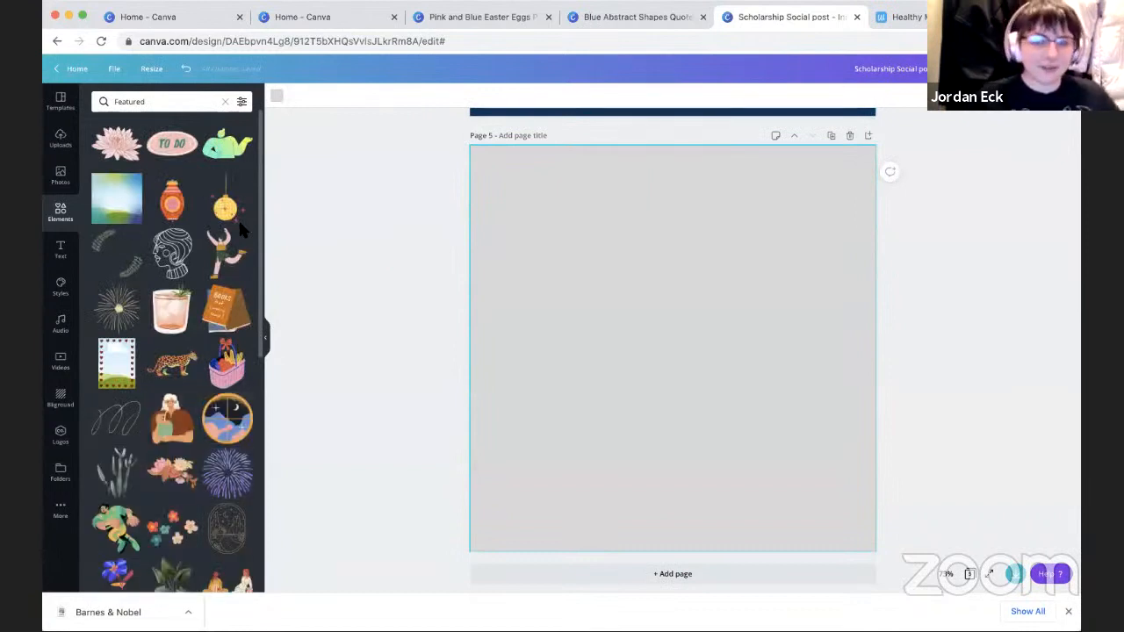